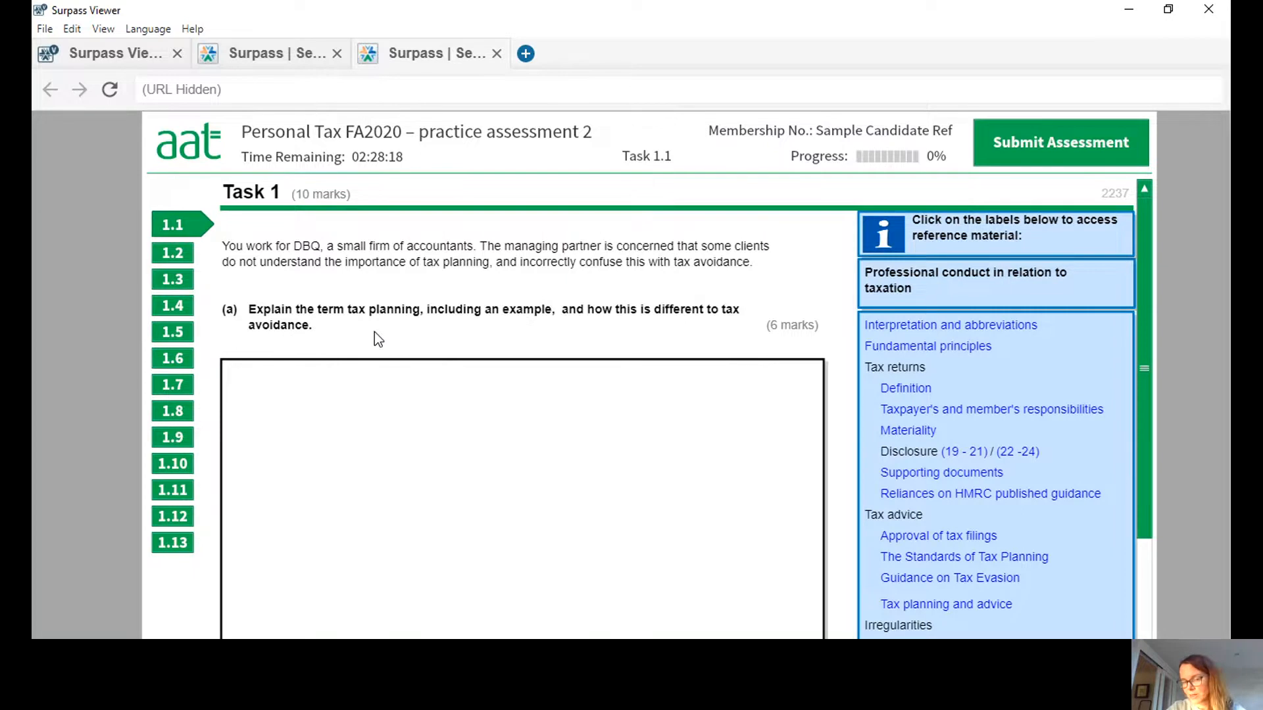
Start the part (a) answer with the heading "Tax planning" on its own line.
{"action": "left_click", "coordinate": [272, 383]}
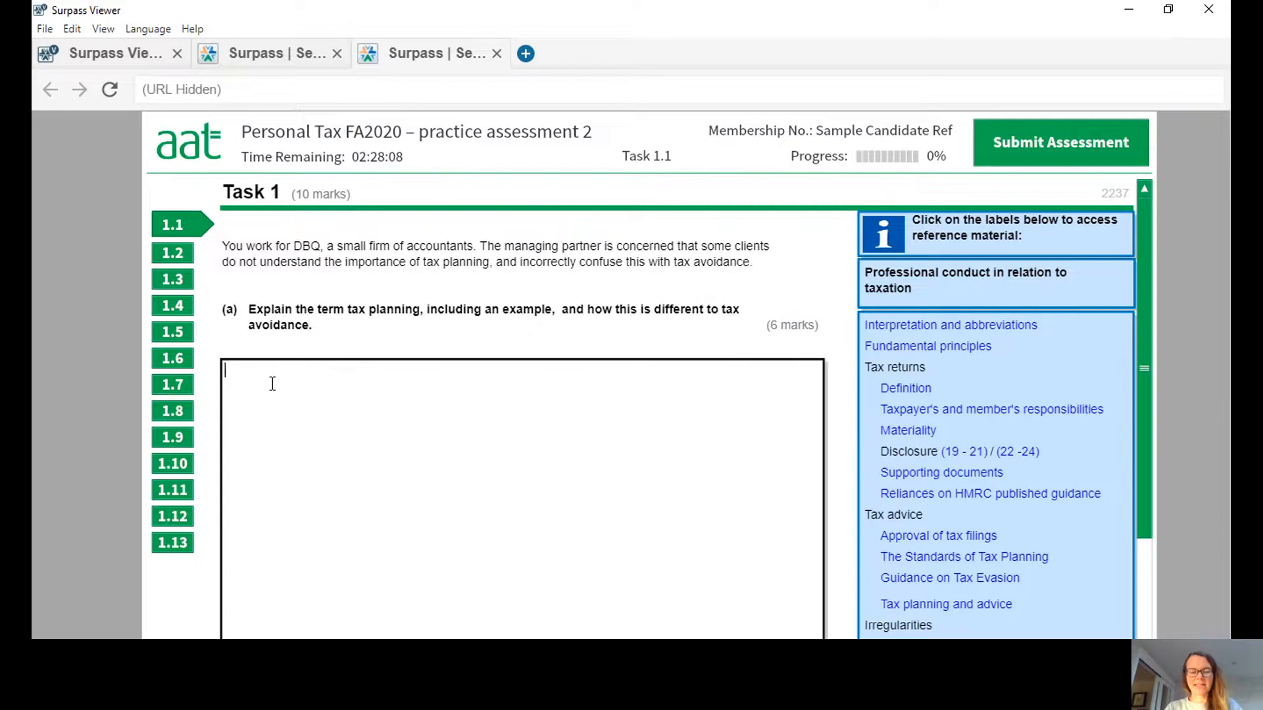
{"action": "type", "text": "Ta"}
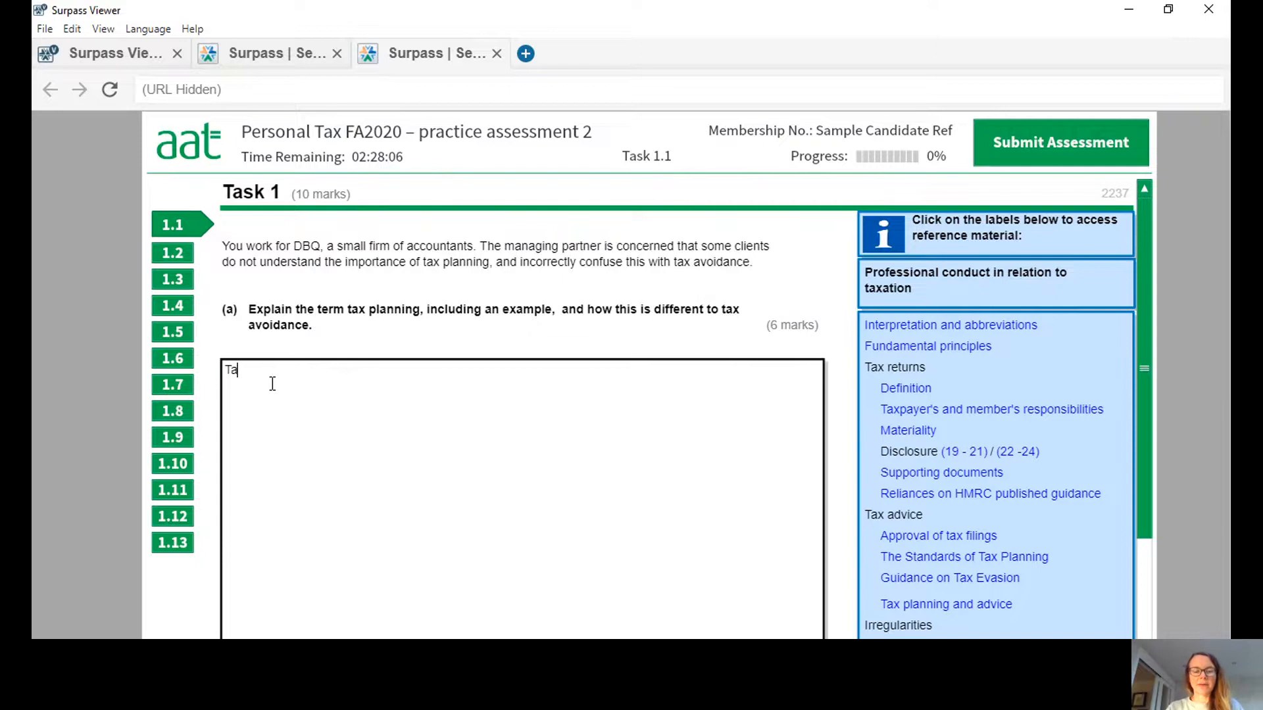
{"action": "type", "text": "x planning"}
{"action": "key", "text": "Return"}
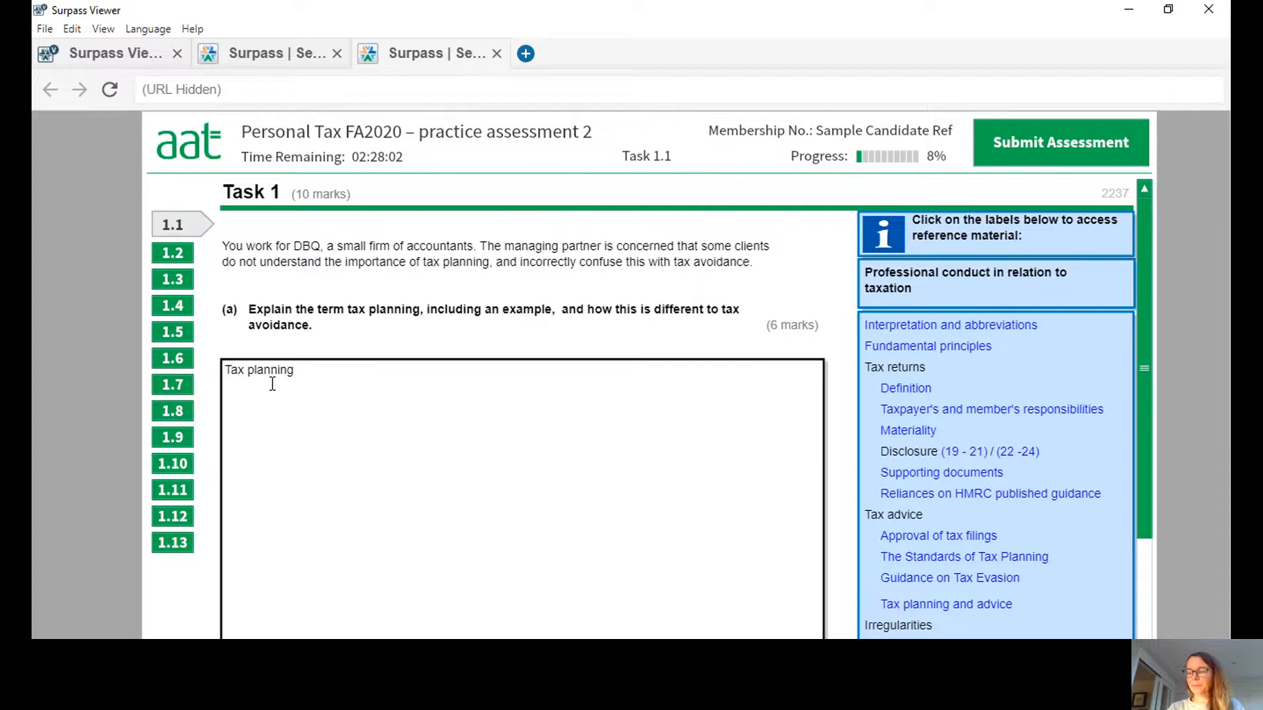
Add the line "Aim is to reduce the tax burden but it is both legal and within the spirit of the law" below the heading.
{"action": "type", "text": "Aim"}
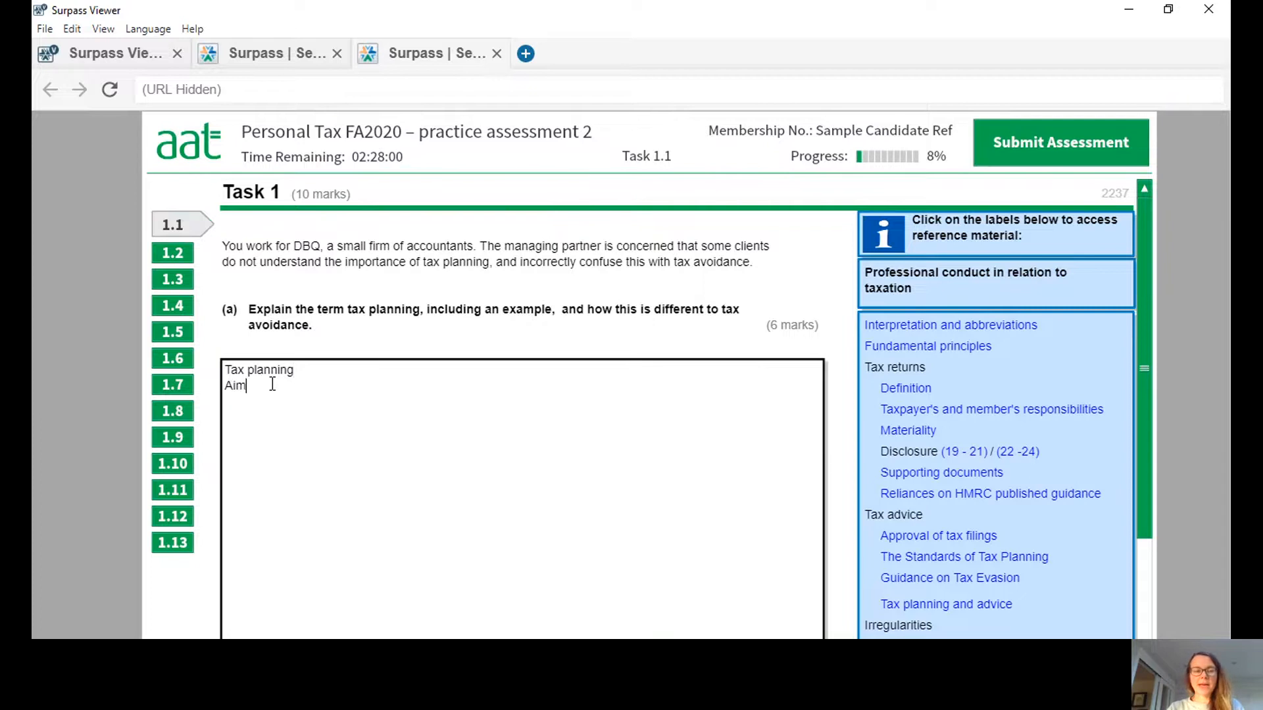
{"action": "type", "text": " is to reduc"}
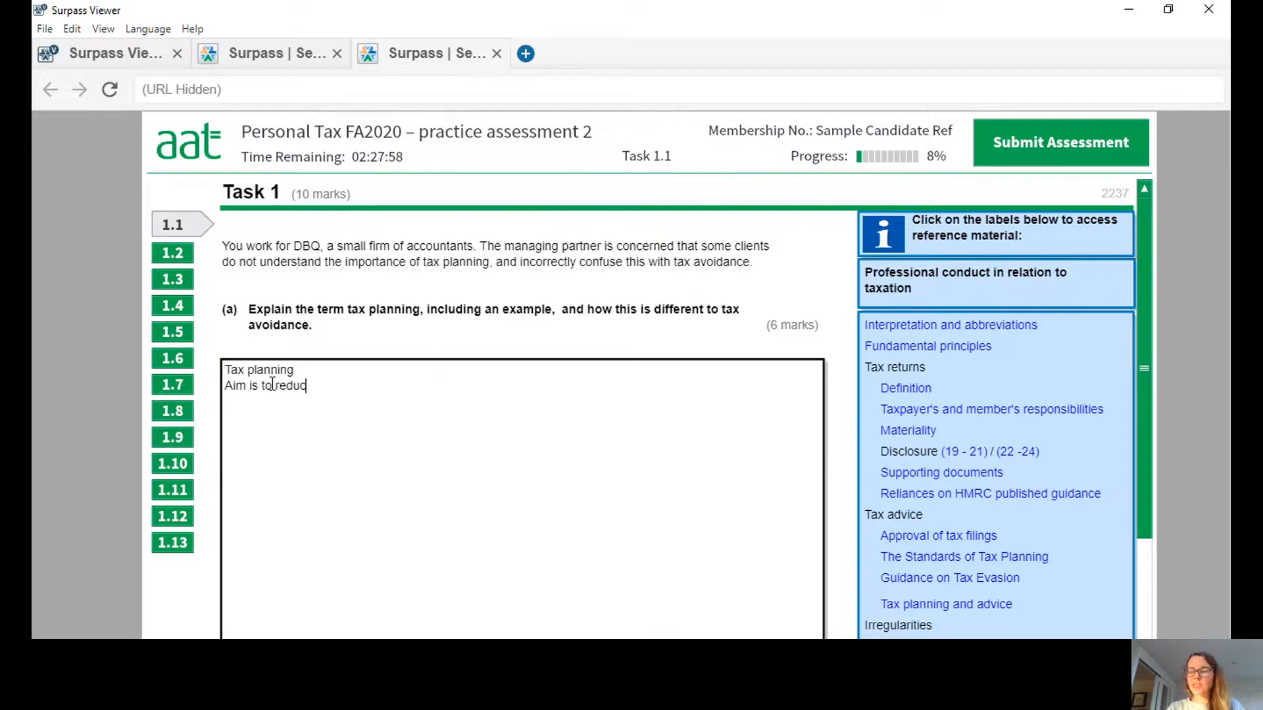
{"action": "type", "text": "e the tax"}
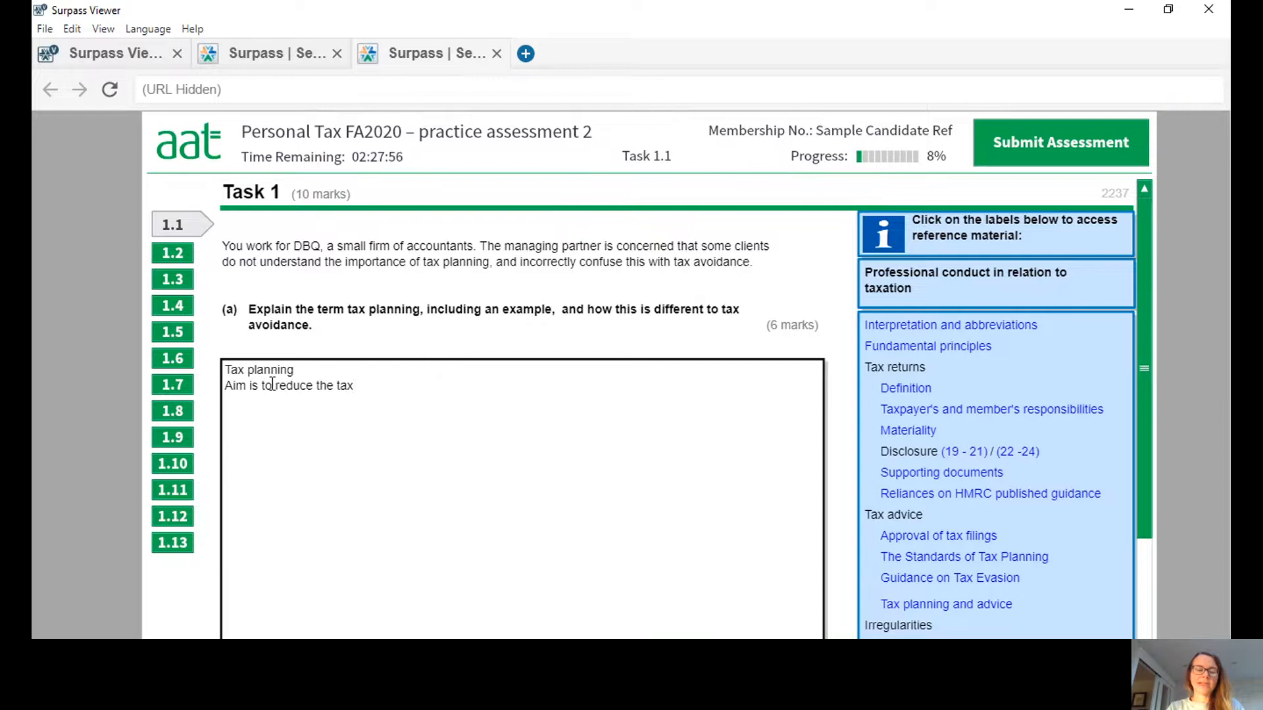
{"action": "type", "text": " bu"}
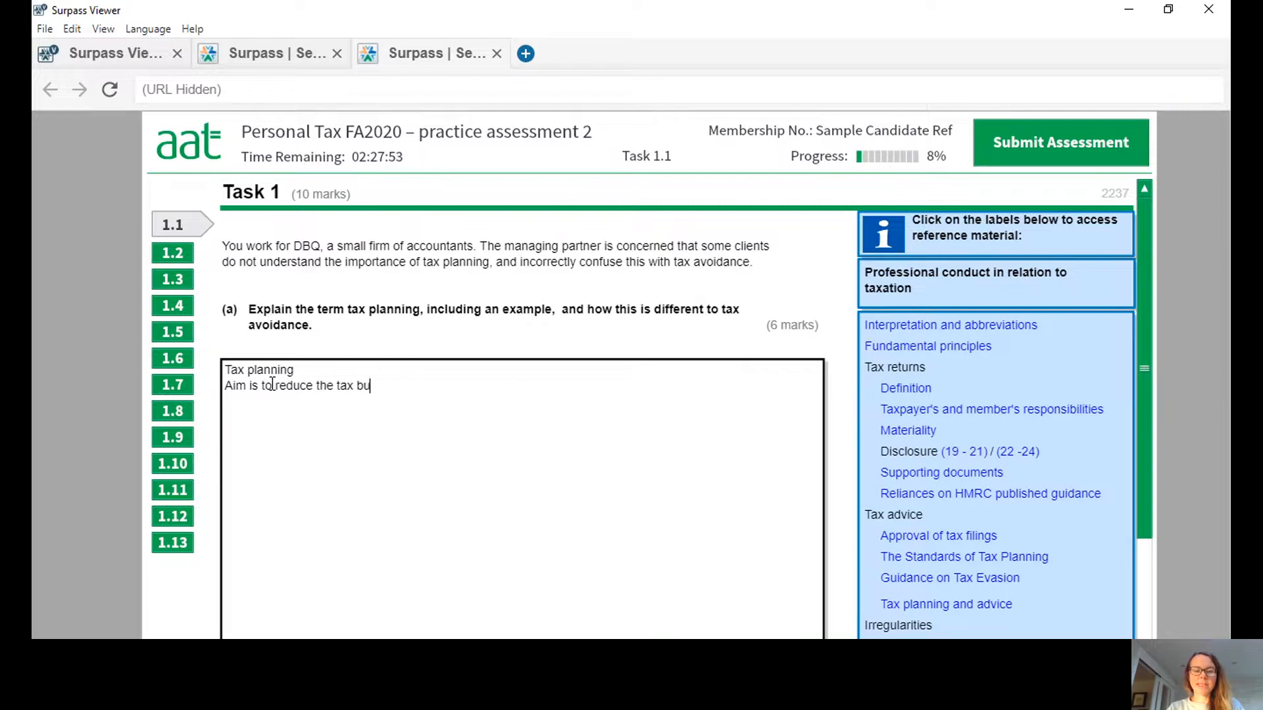
{"action": "type", "text": "rden but it "}
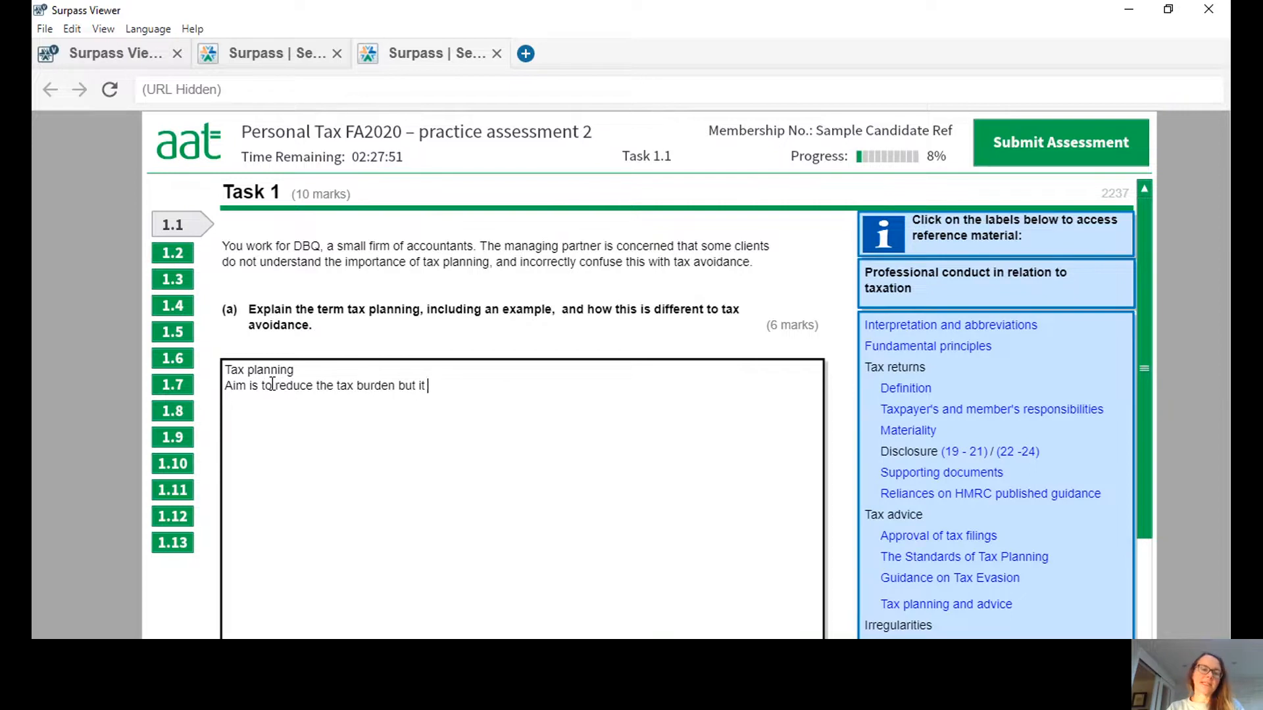
{"action": "type", "text": "is both legal and"}
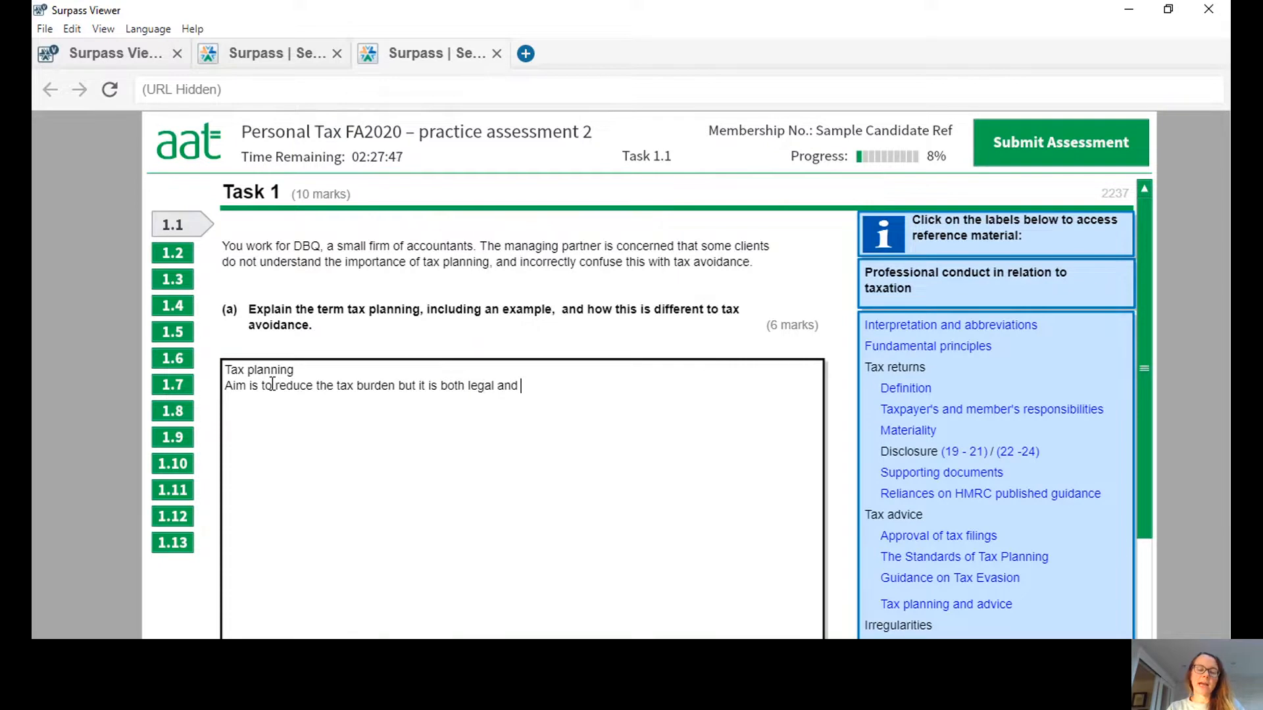
{"action": "type", "text": " within nth"}
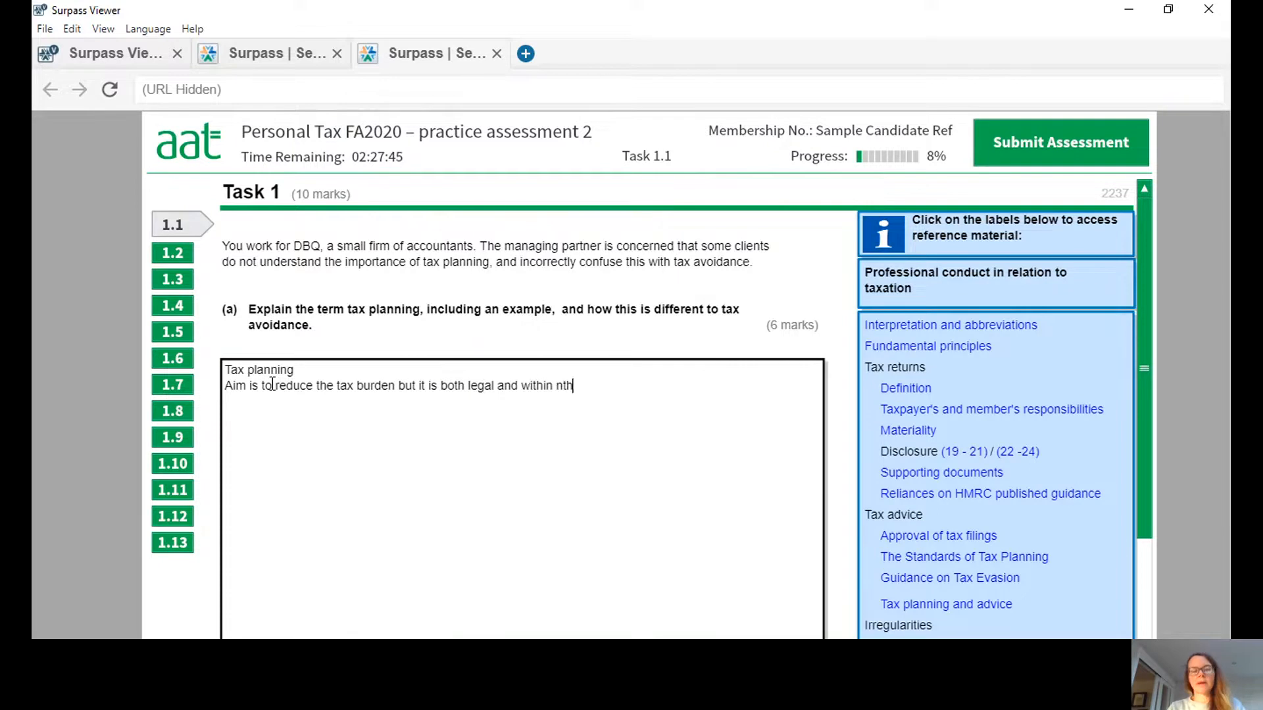
{"action": "key", "text": "BackSpace"}
{"action": "key", "text": "BackSpace"}
{"action": "key", "text": "BackSpace"}
{"action": "type", "text": "the spir"}
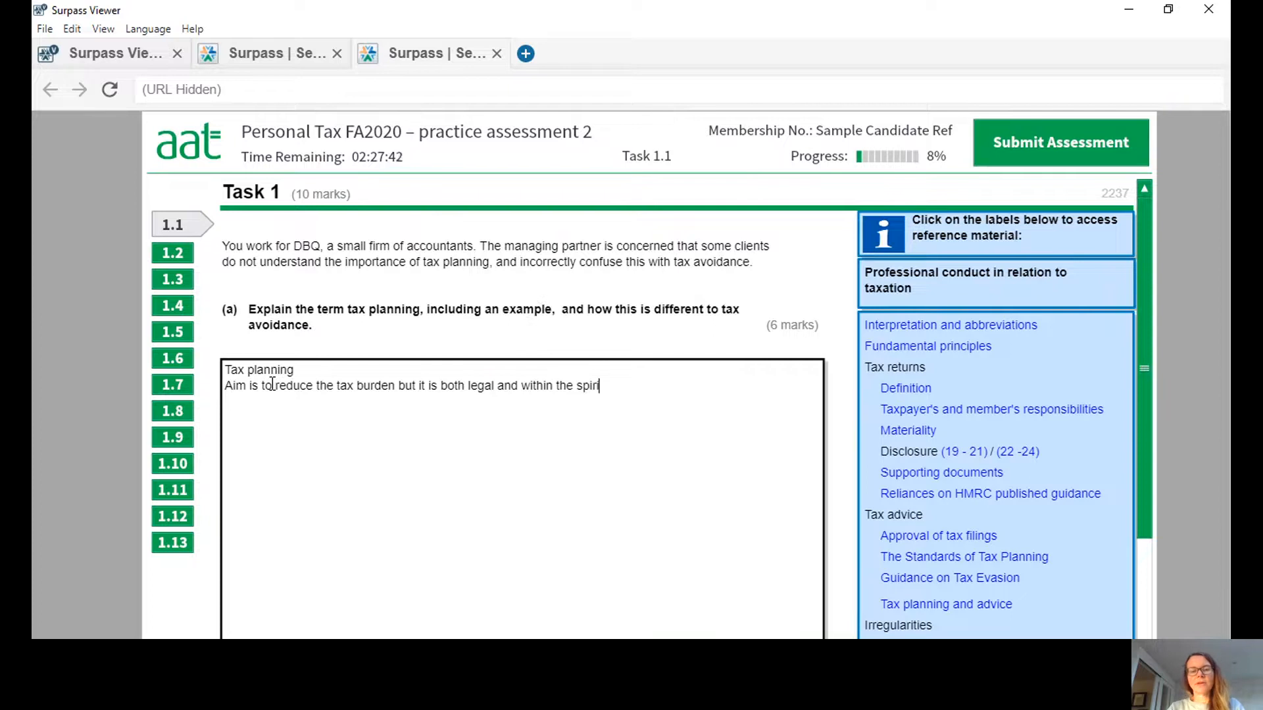
{"action": "type", "text": "it of the law"}
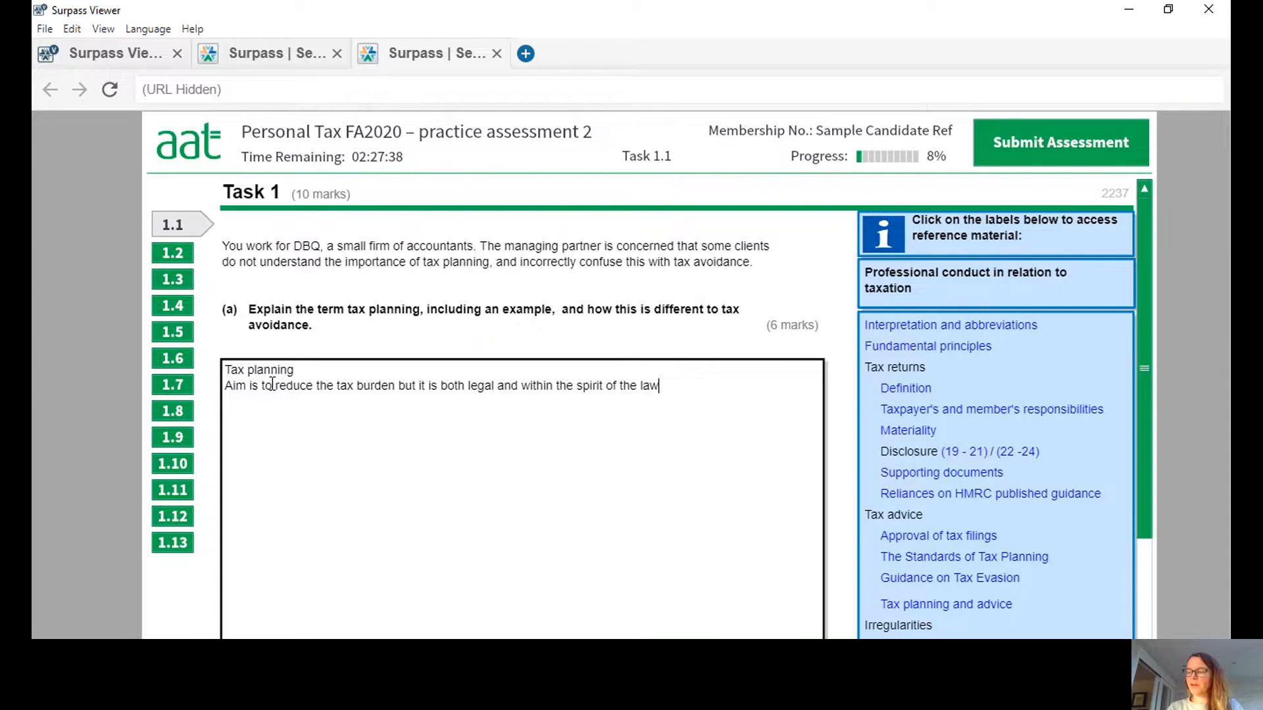
{"action": "key", "text": "Return"}
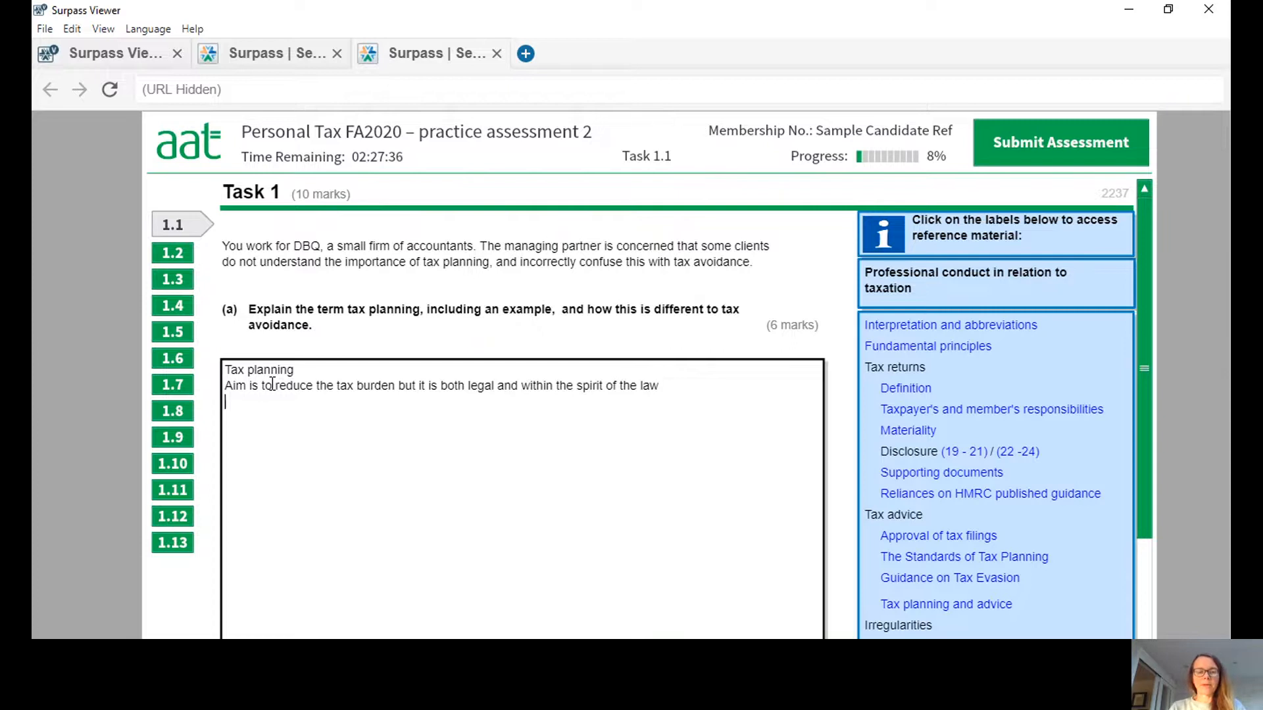
Add the line "Use lawfull allowances and rules to minimise amount of tax payable" to the part (a) answer.
{"action": "type", "text": "Use lawfy"}
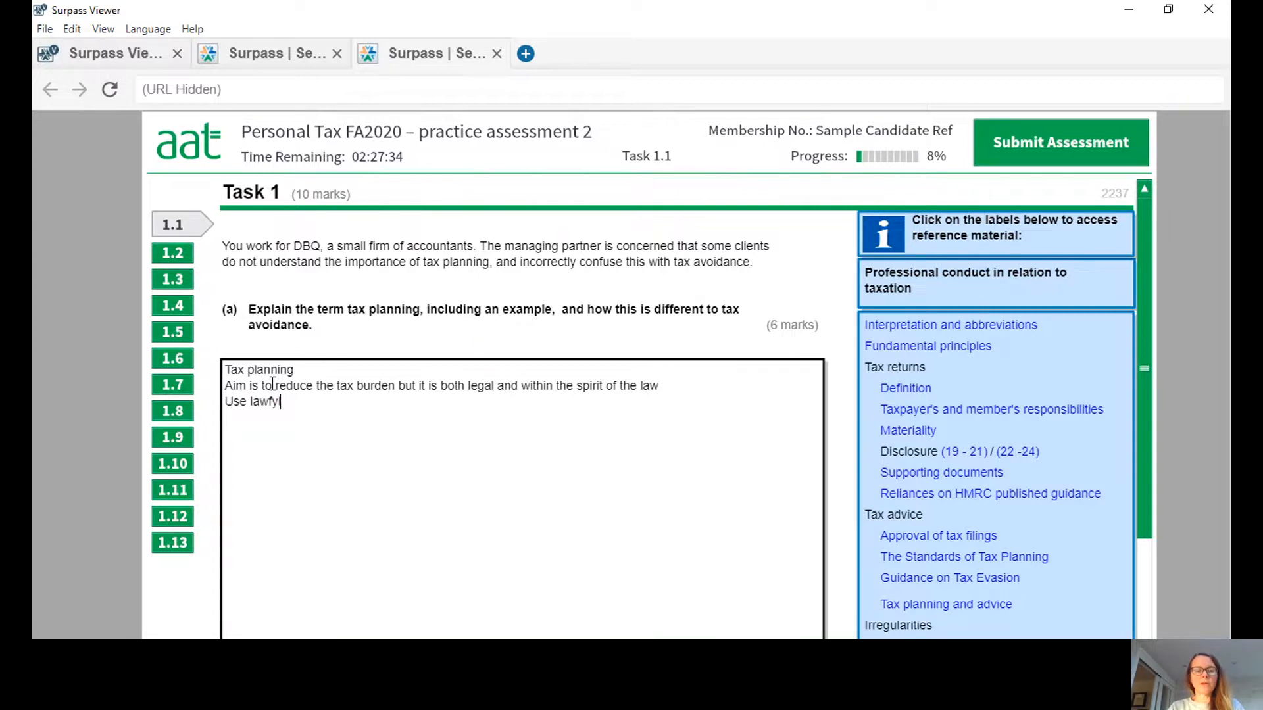
{"action": "key", "text": "BackSpace"}
{"action": "type", "text": "ull allowa"}
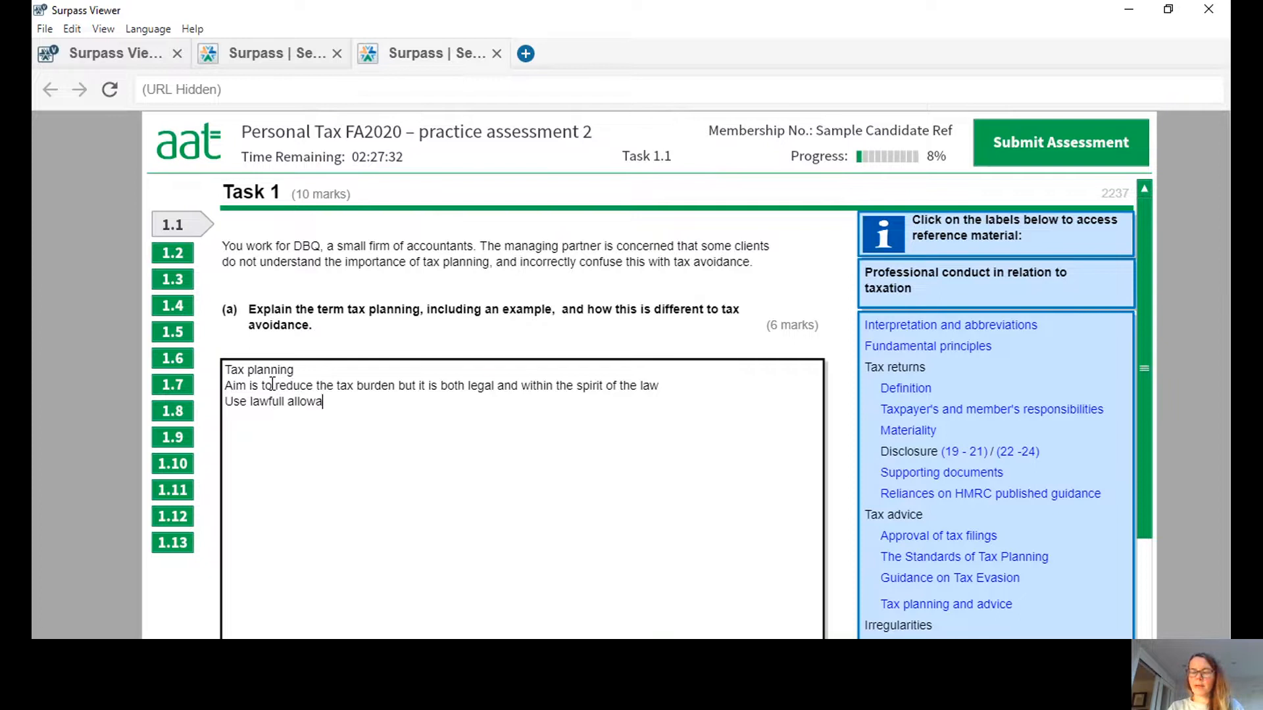
{"action": "type", "text": "nces and rule"}
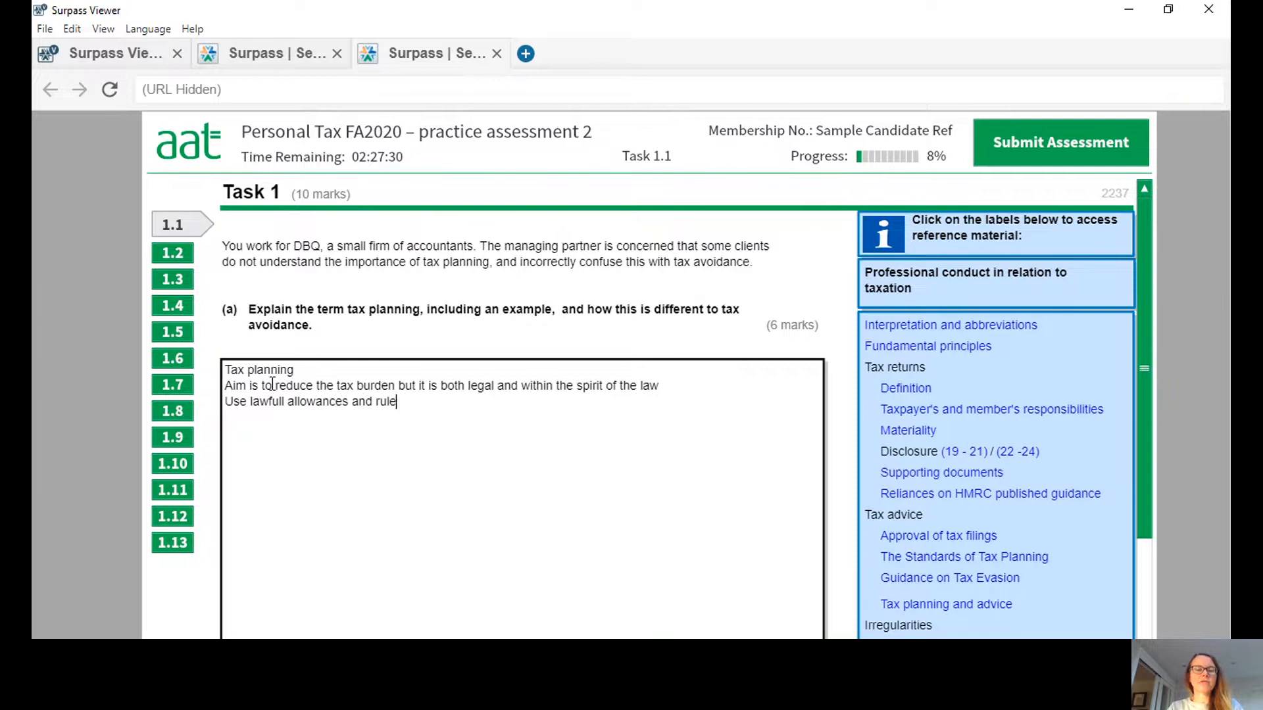
{"action": "type", "text": "s to minimi"}
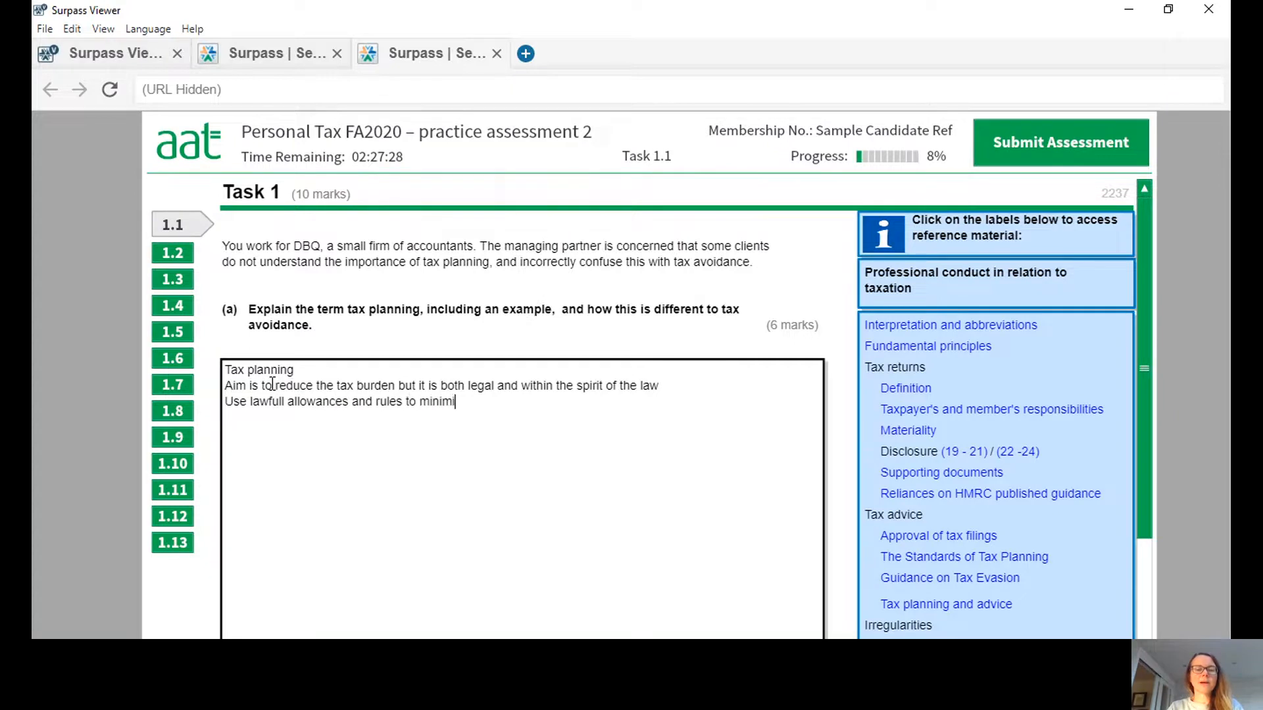
{"action": "type", "text": "se amount of "}
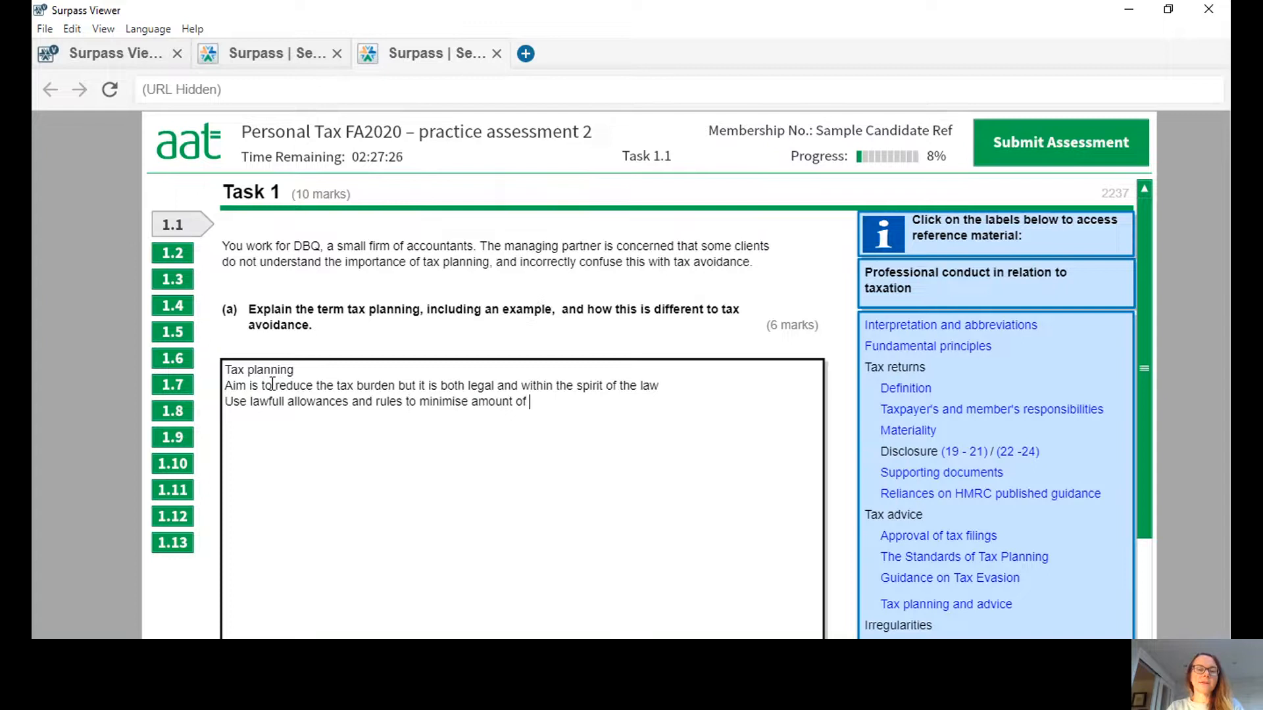
{"action": "type", "text": "tax payable"}
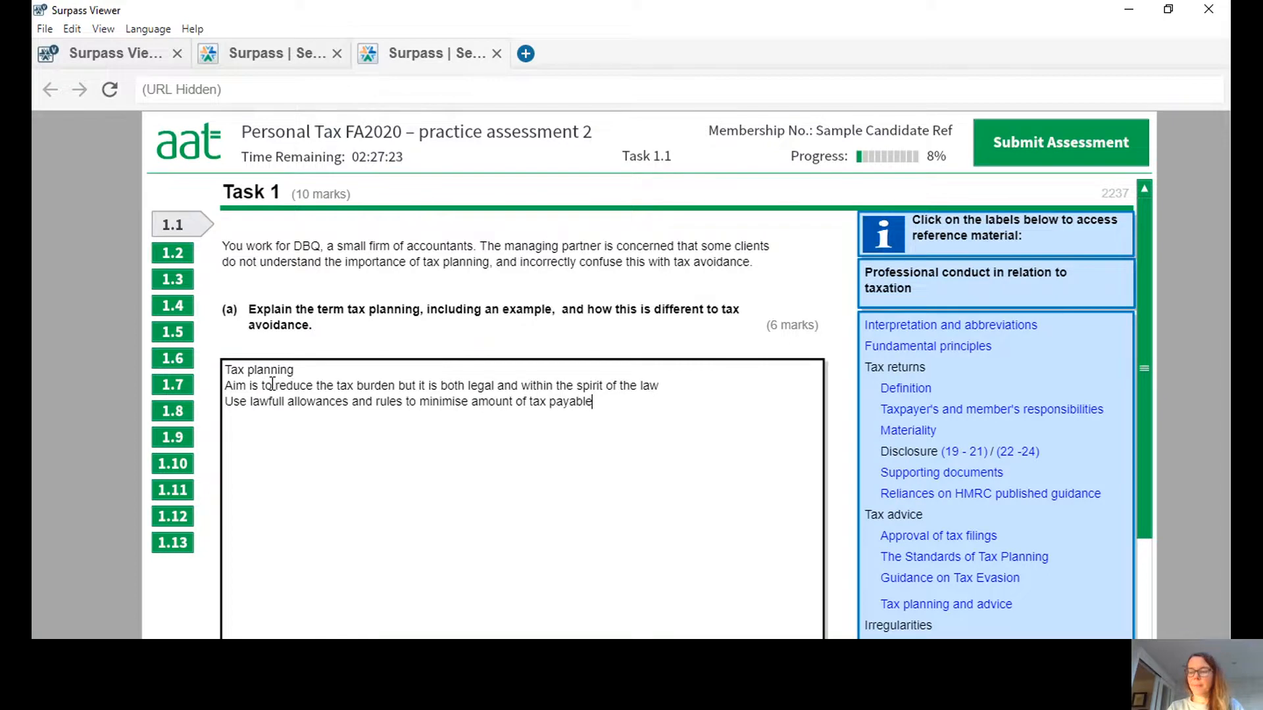
{"action": "key", "text": "Return"}
Begin the example line with "For example, take advantage of tax relief available on pension contributions".
{"action": "type", "text": "For ex"}
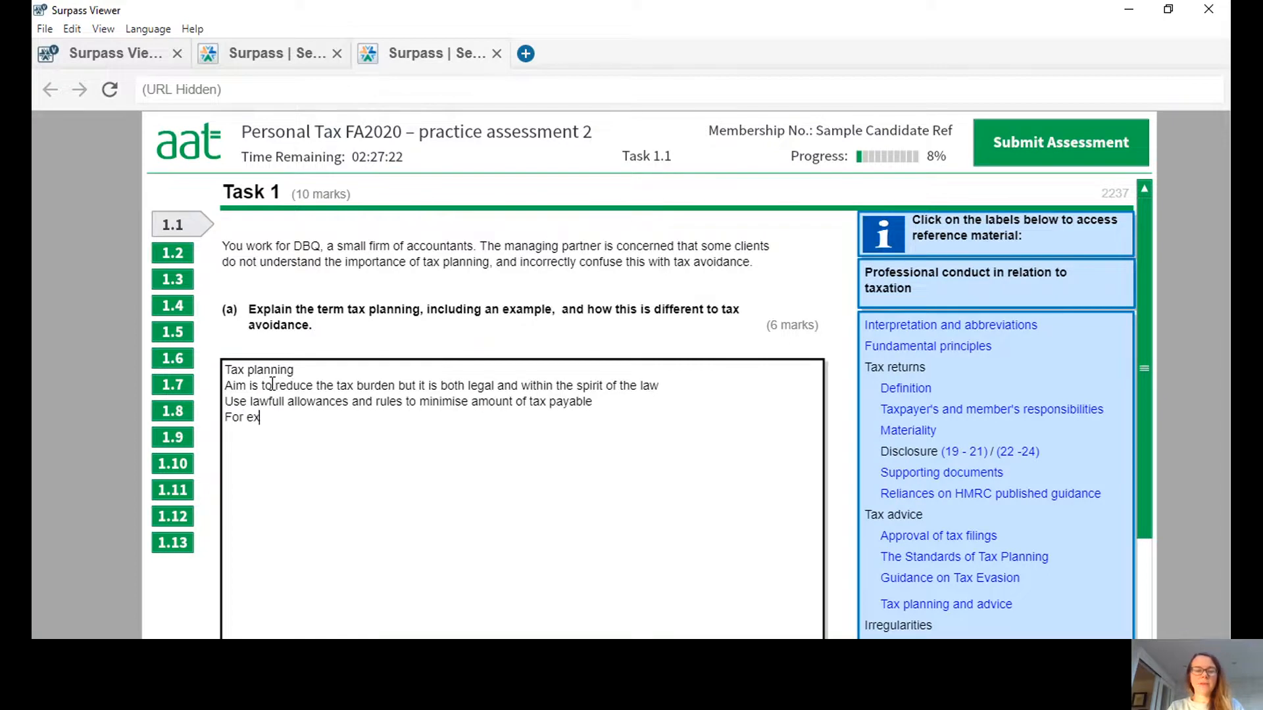
{"action": "type", "text": "ample, "}
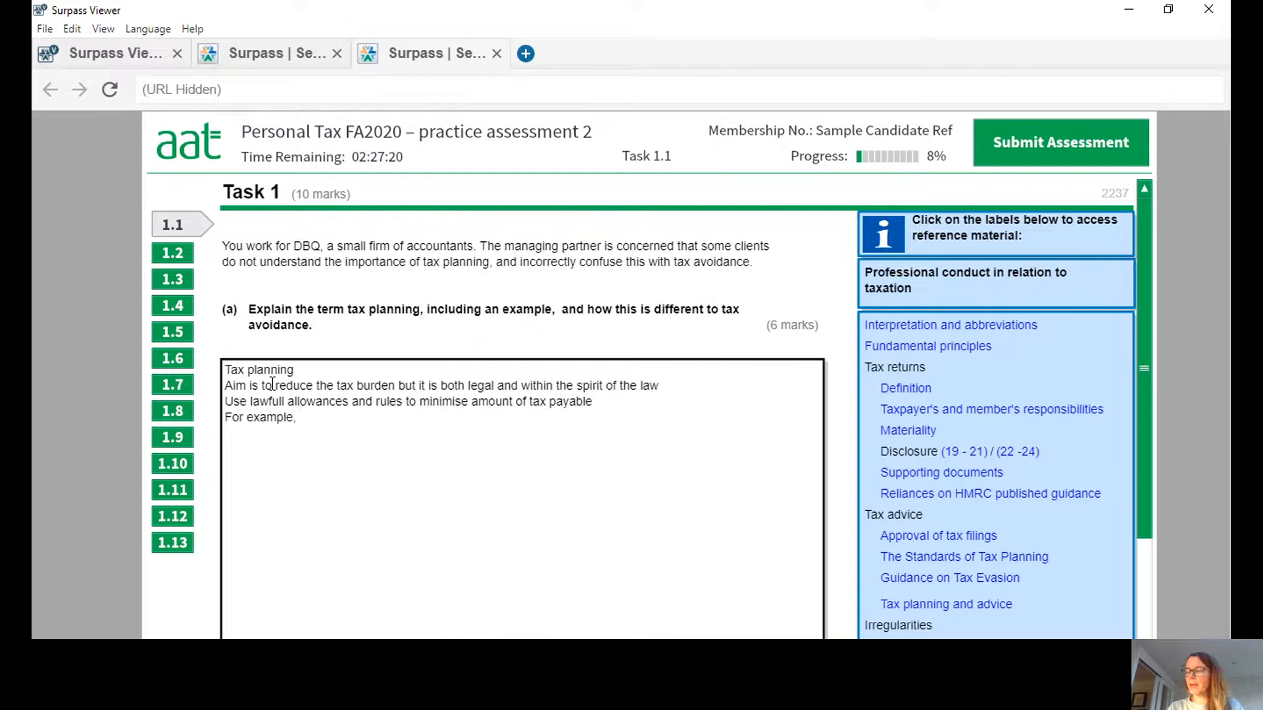
{"action": "type", "text": "take"}
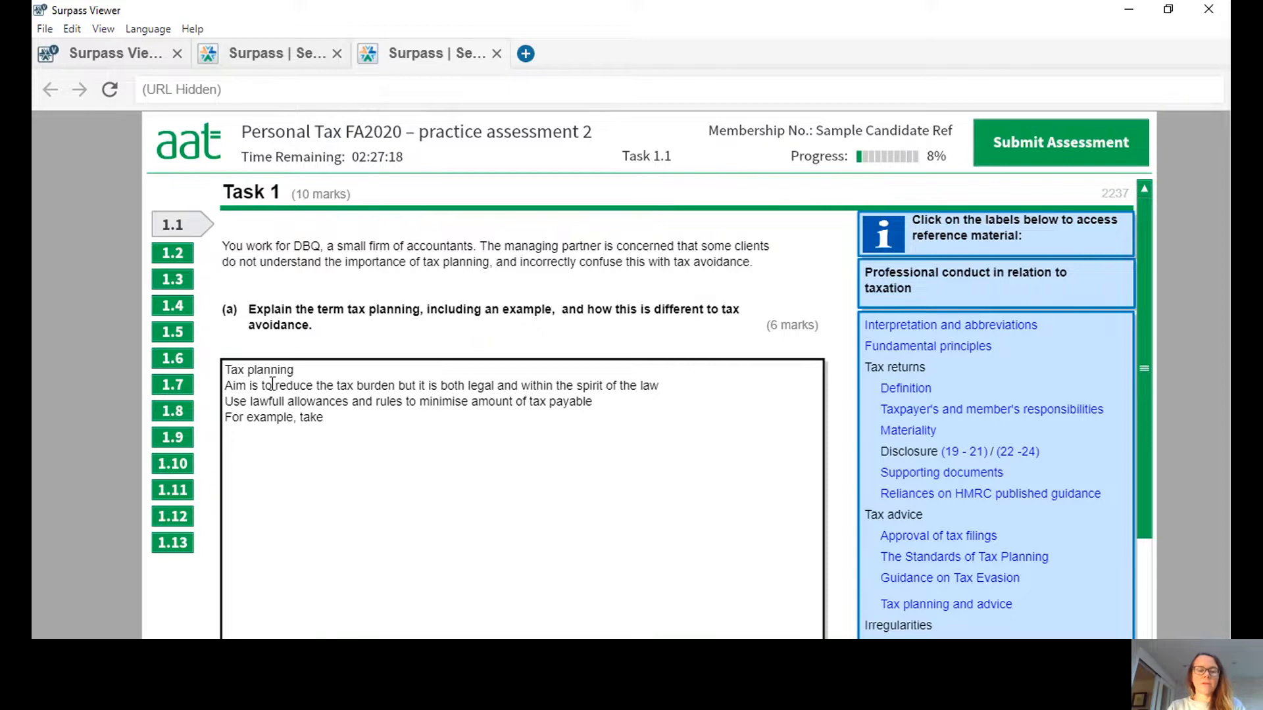
{"action": "type", "text": " advanta"}
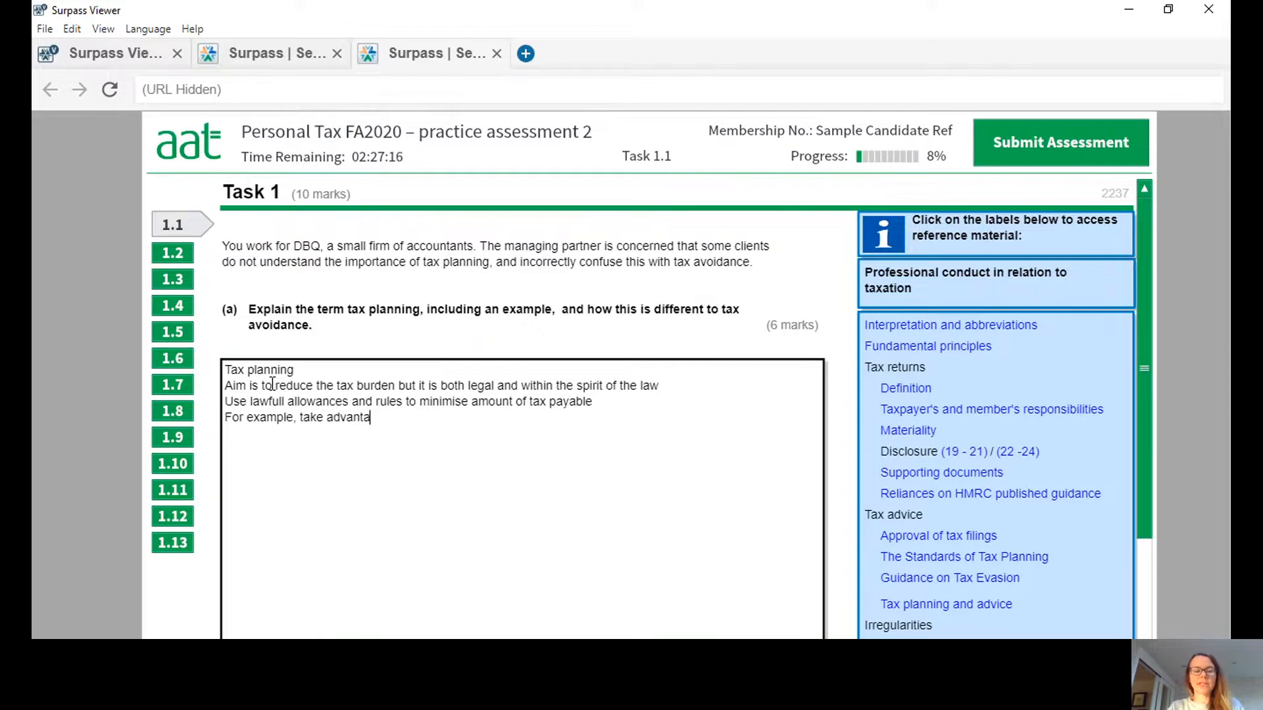
{"action": "type", "text": "ge of tax relief a"}
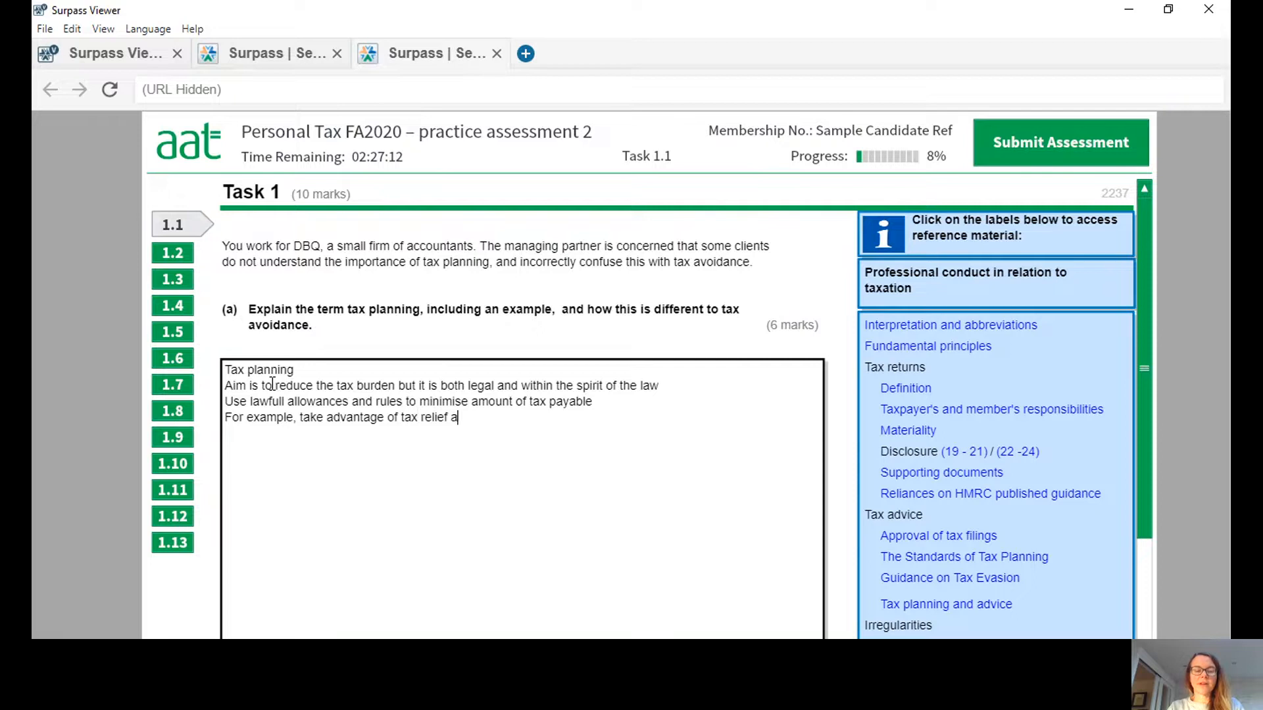
{"action": "type", "text": "vailable "}
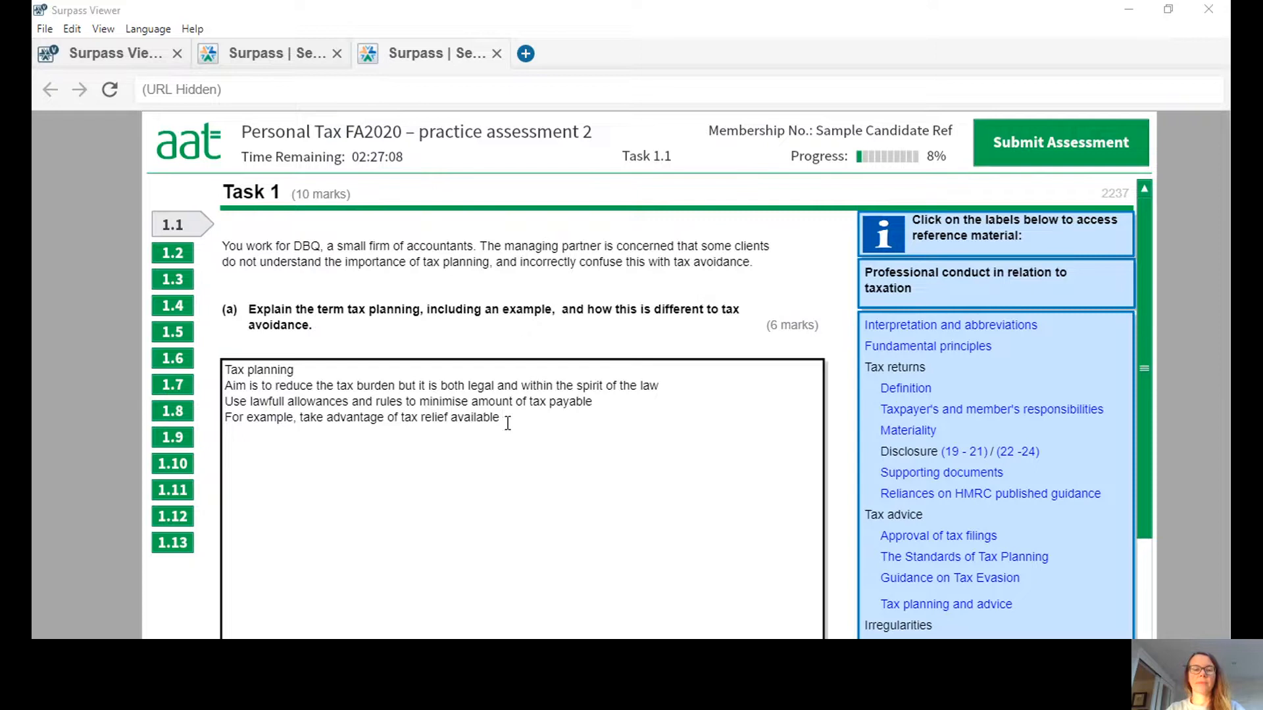
{"action": "type", "text": "on pension"}
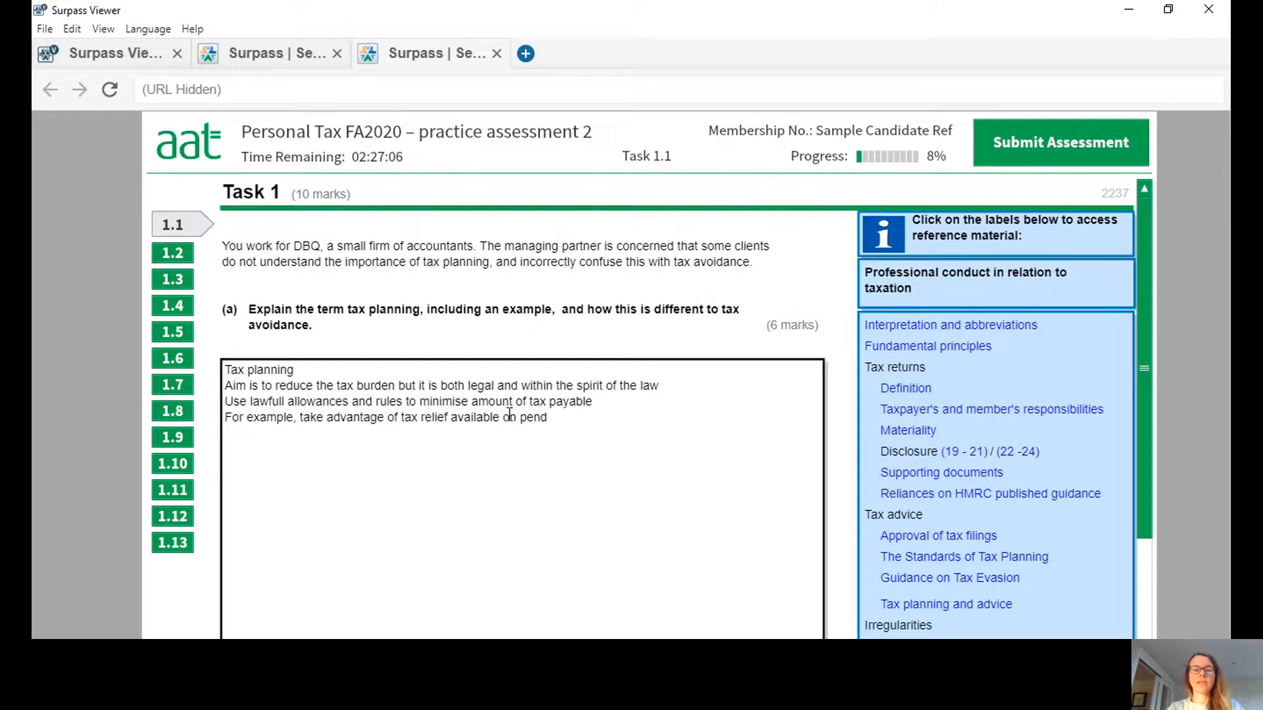
{"action": "type", "text": " contri"}
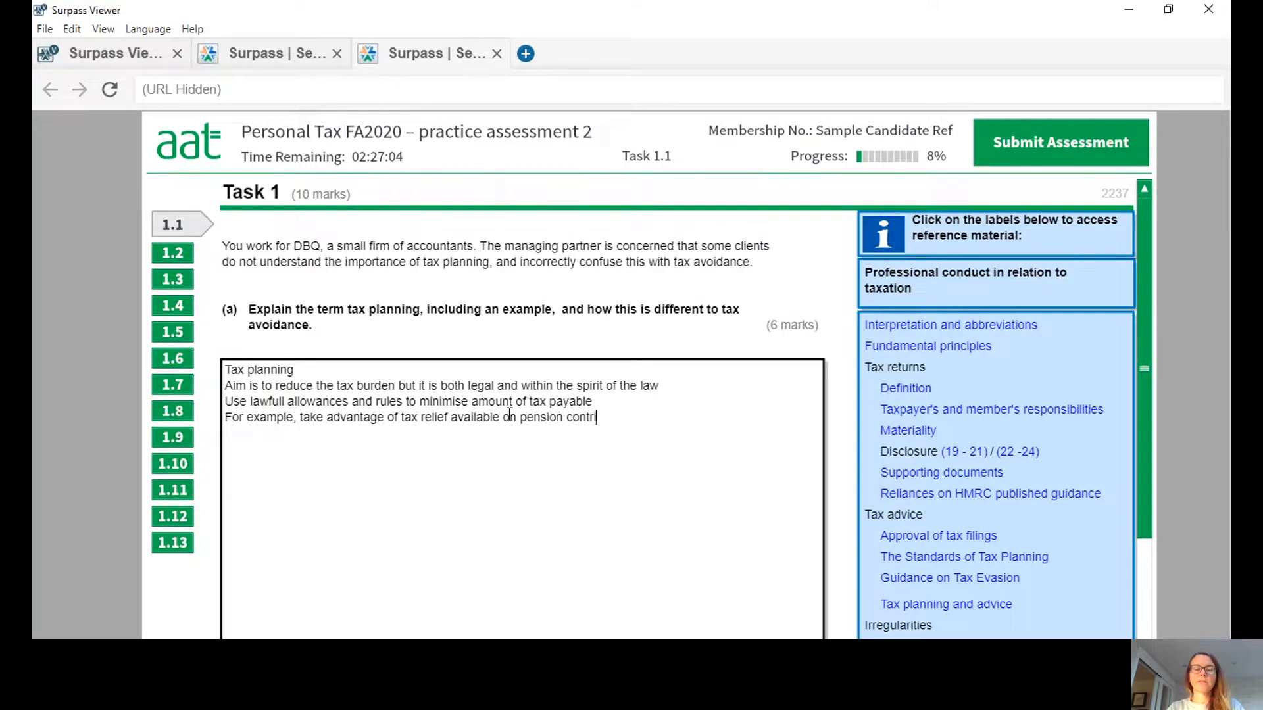
{"action": "type", "text": "butions"}
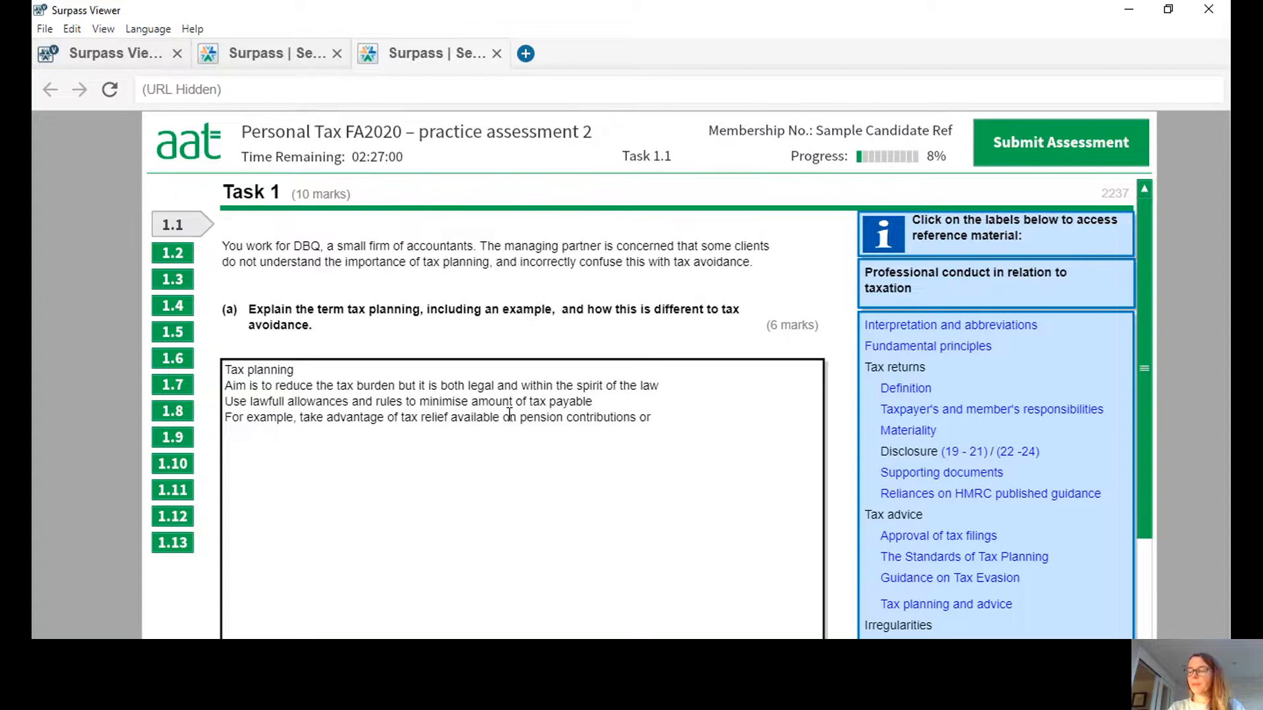
{"action": "type", "text": " or make sen"}
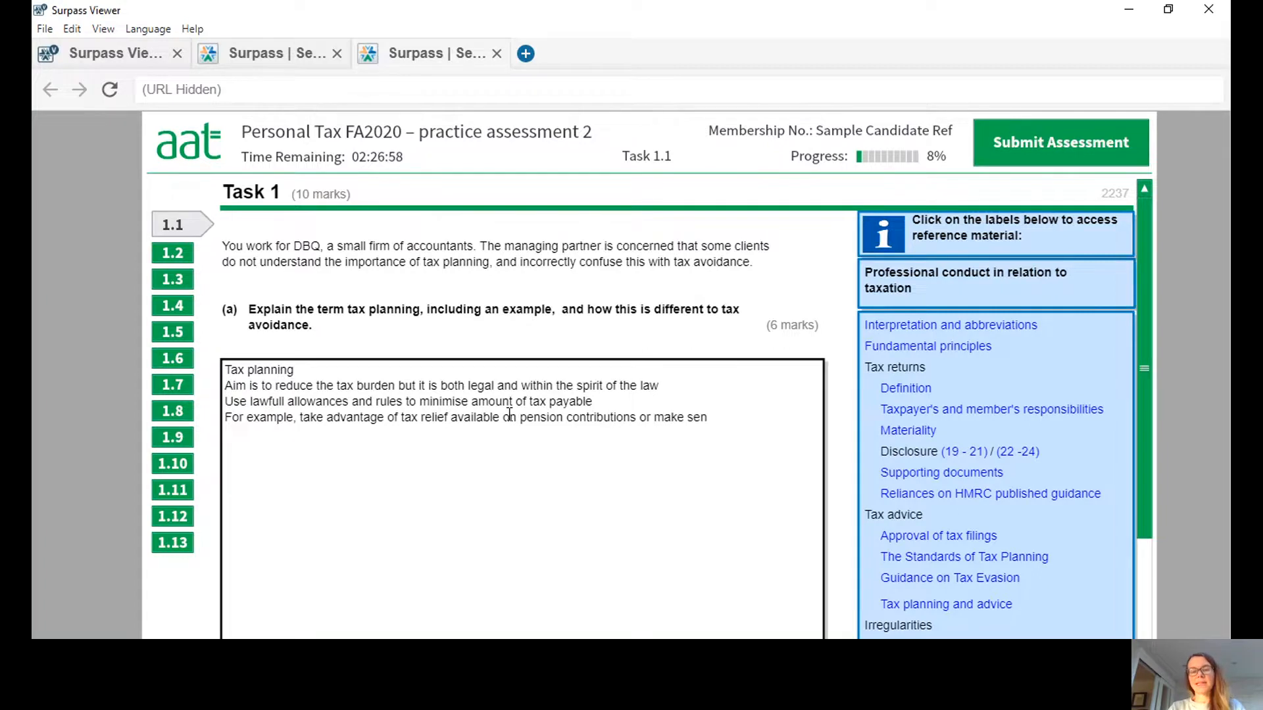
{"action": "type", "text": "sible"}
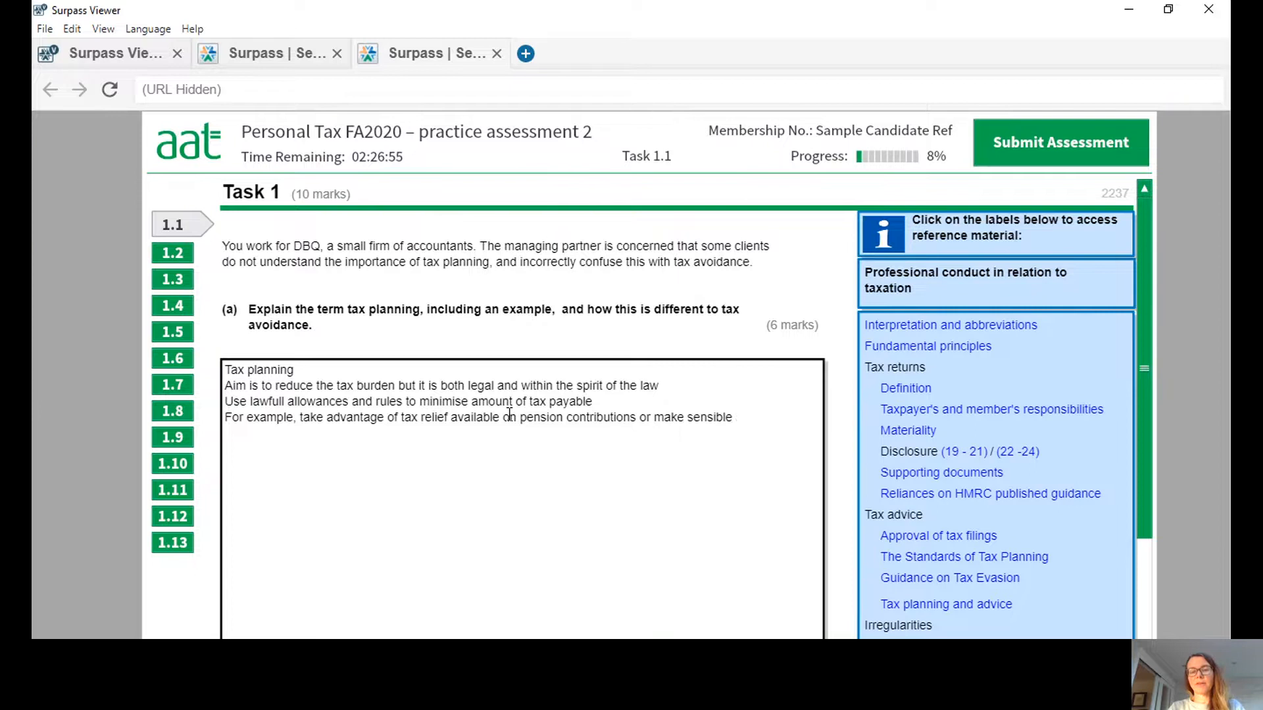
{"action": "type", "text": " suuse of sa"}
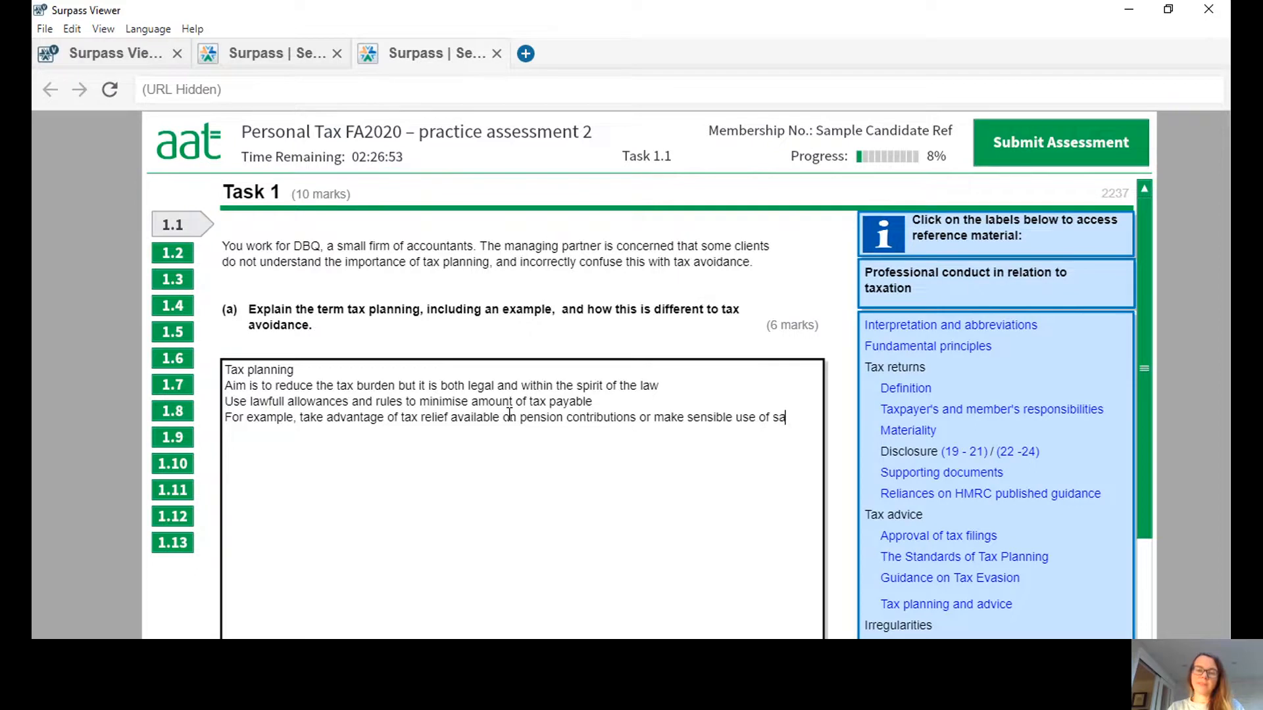
{"action": "type", "text": "vings a"}
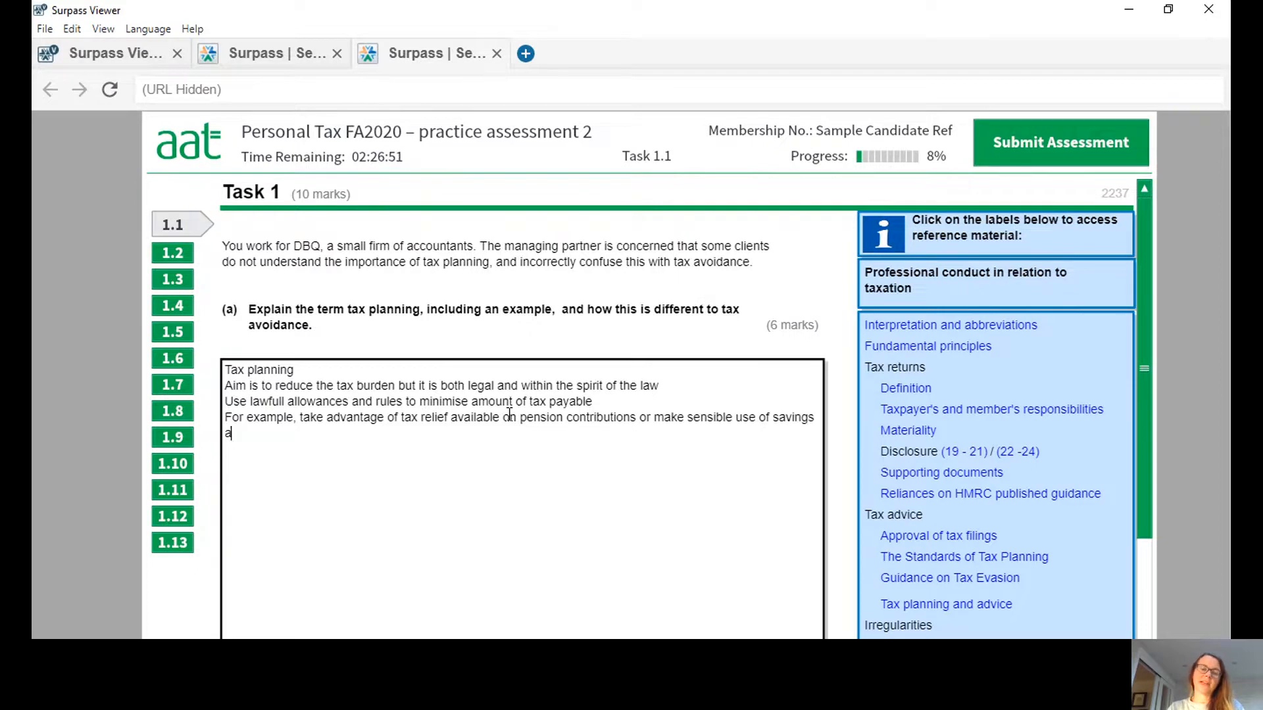
{"action": "type", "text": "nd dividend allowances."}
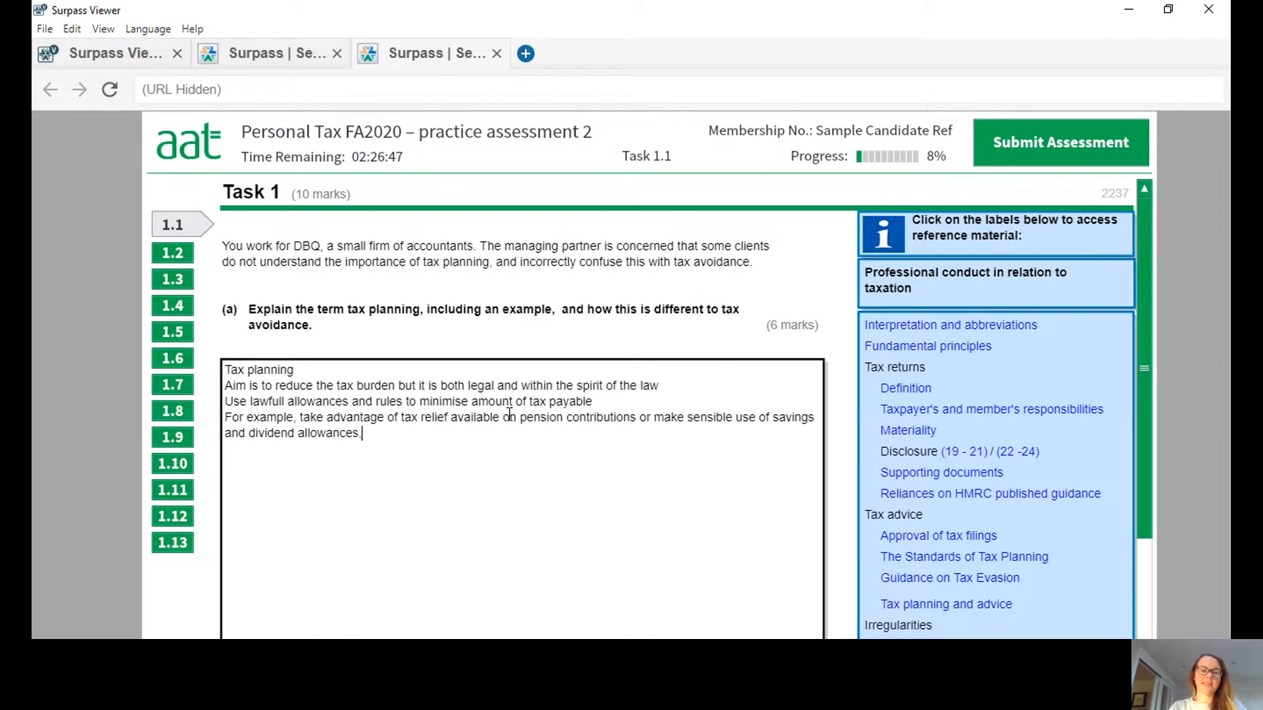
{"action": "key", "text": "BackSpace"}
{"action": "type", "text": ", maybe by"}
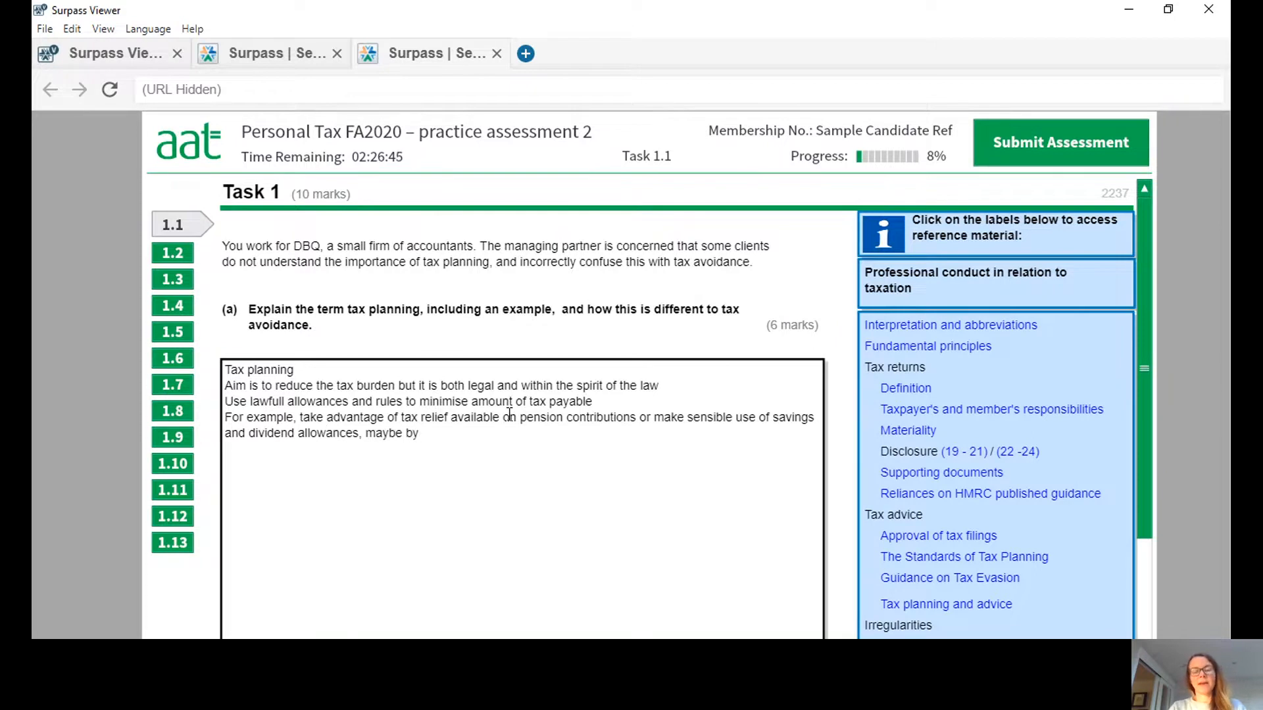
{"action": "type", "text": " investing nin s"}
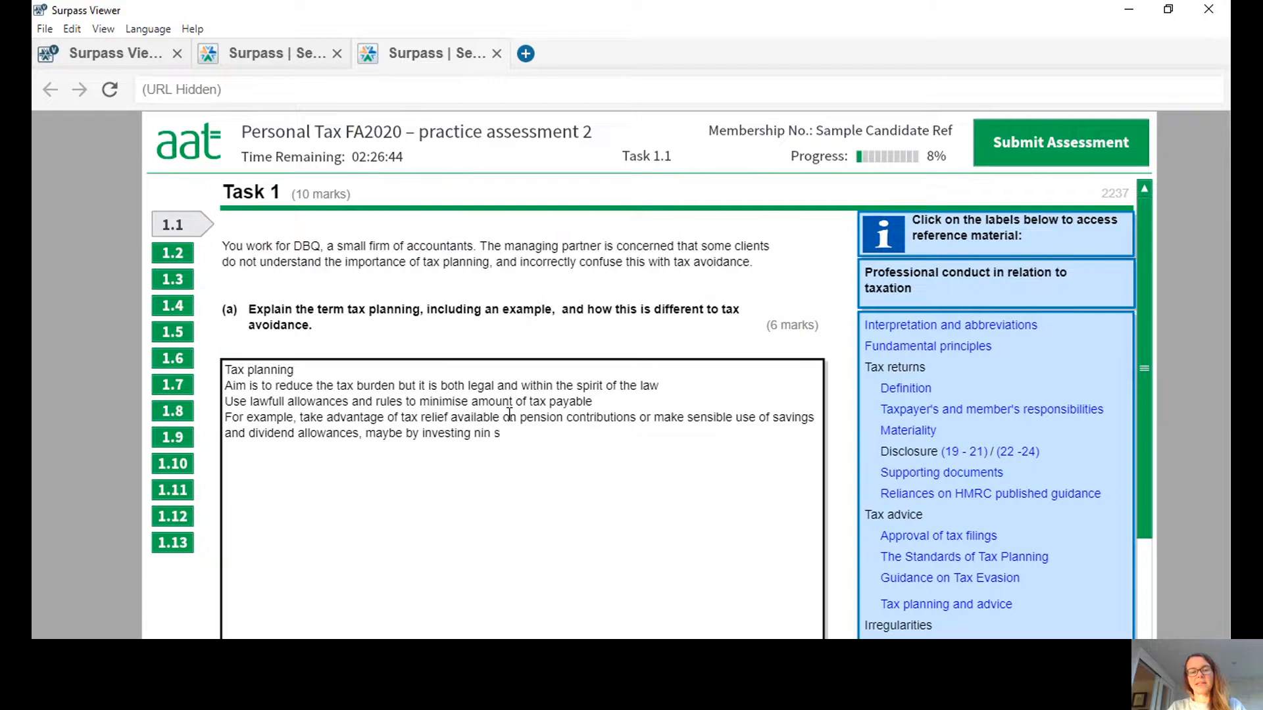
Finish the tax planning example with ", maybe by investing in shares rather than putting money in a savings account.".
{"action": "key", "text": "BackSpace"}
{"action": "key", "text": "BackSpace"}
{"action": "key", "text": "BackSpace"}
{"action": "key", "text": "BackSpace"}
{"action": "key", "text": "BackSpace"}
{"action": "type", "text": "in share"}
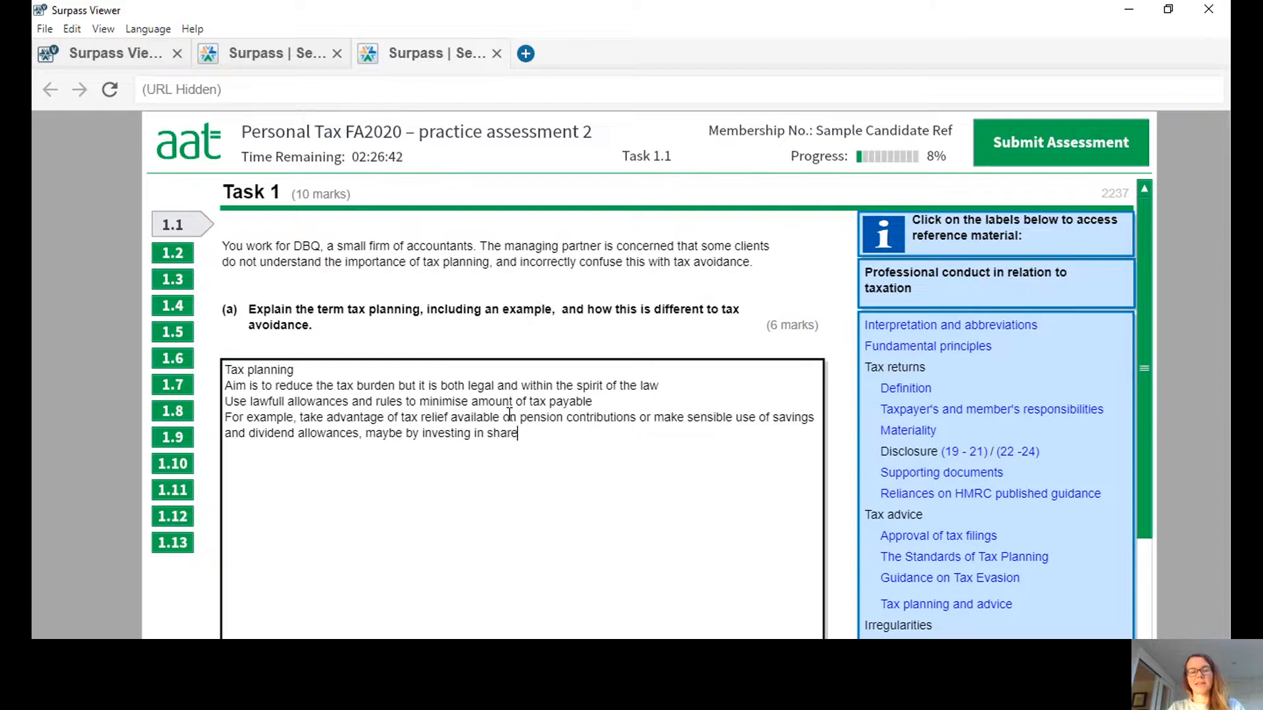
{"action": "type", "text": "s rather than"}
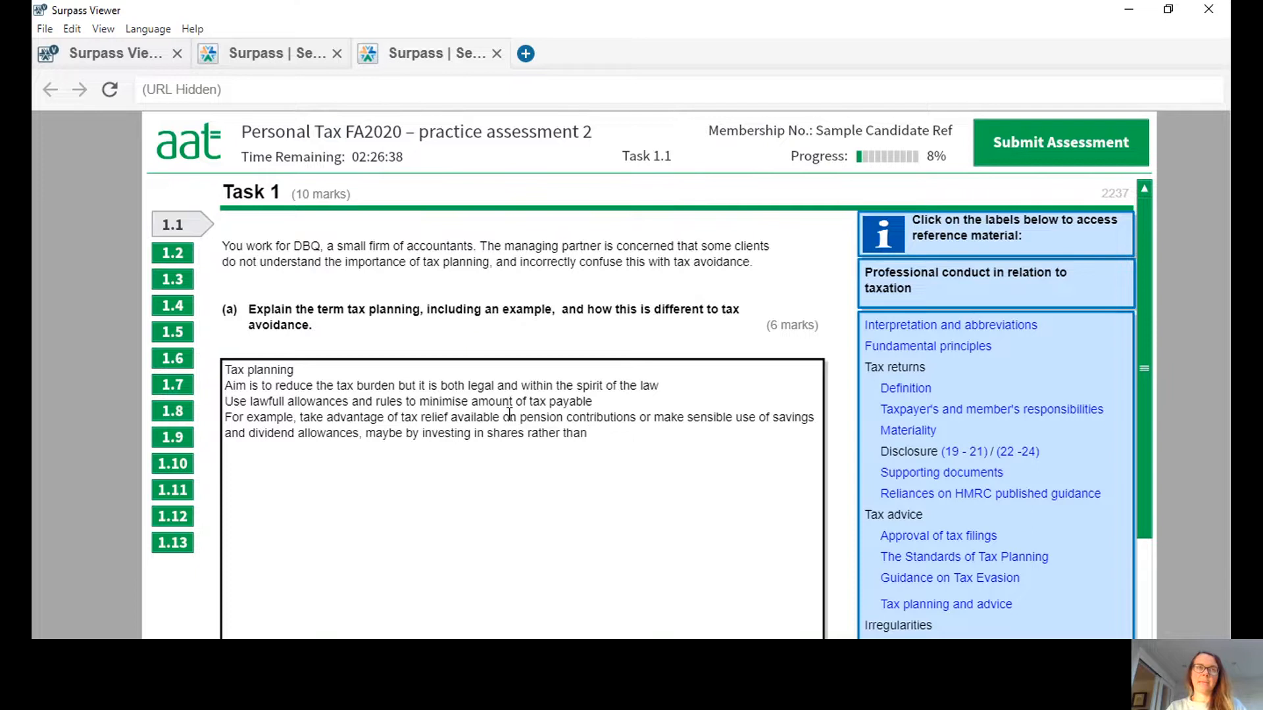
{"action": "type", "text": " putting money in"}
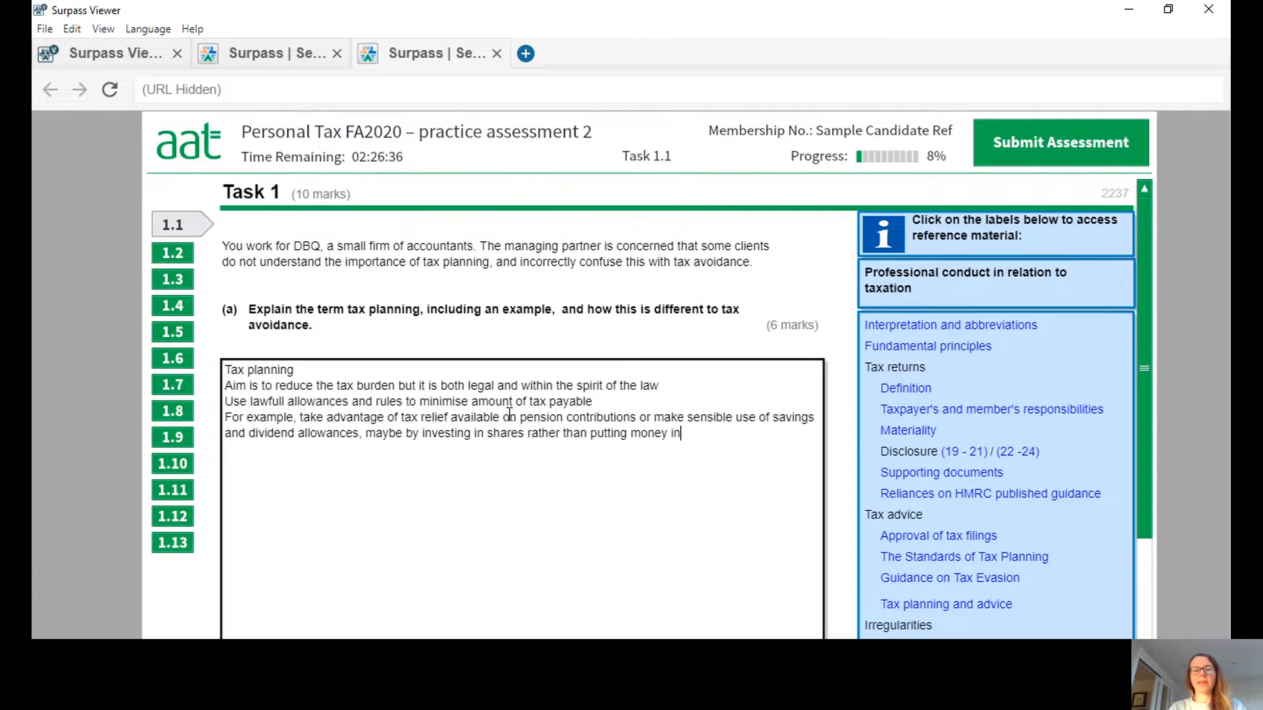
{"action": "type", "text": " a savings account."}
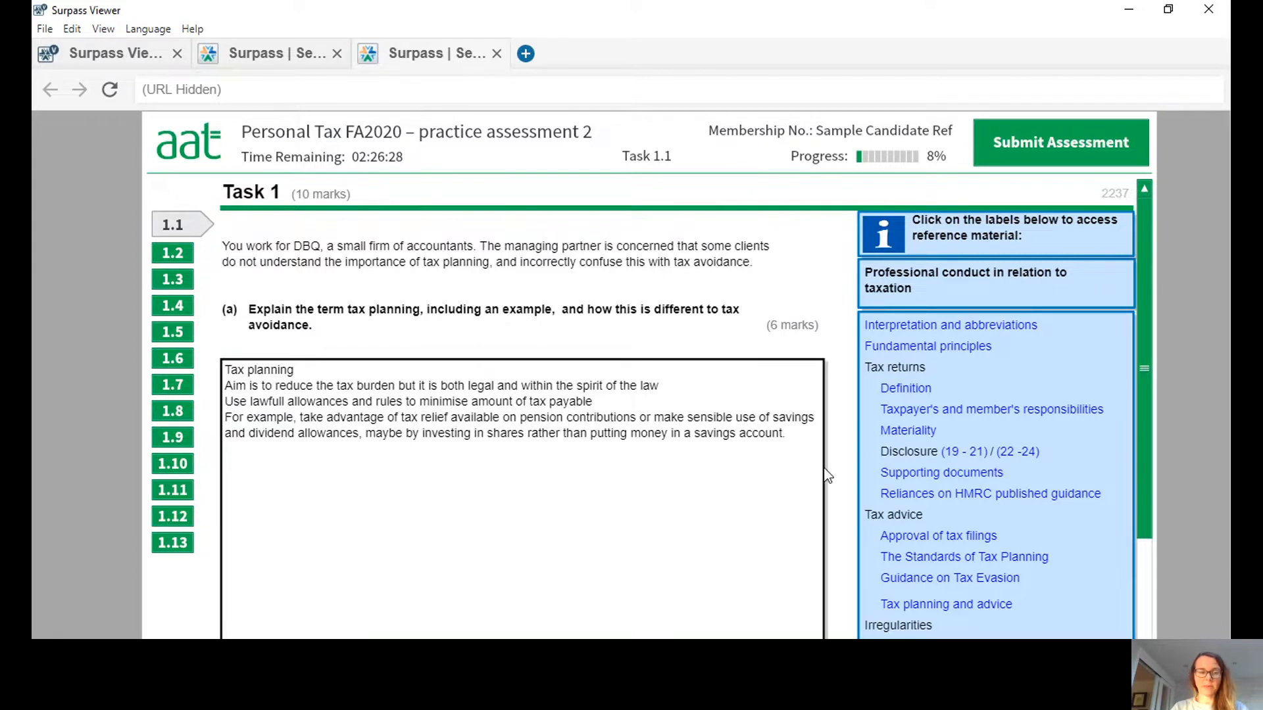
Add the heading "Tax avoidance" on its own line, separated from the tax planning section by a blank line.
{"action": "key", "text": "Return"}
{"action": "key", "text": "Return"}
{"action": "type", "text": "Tax"}
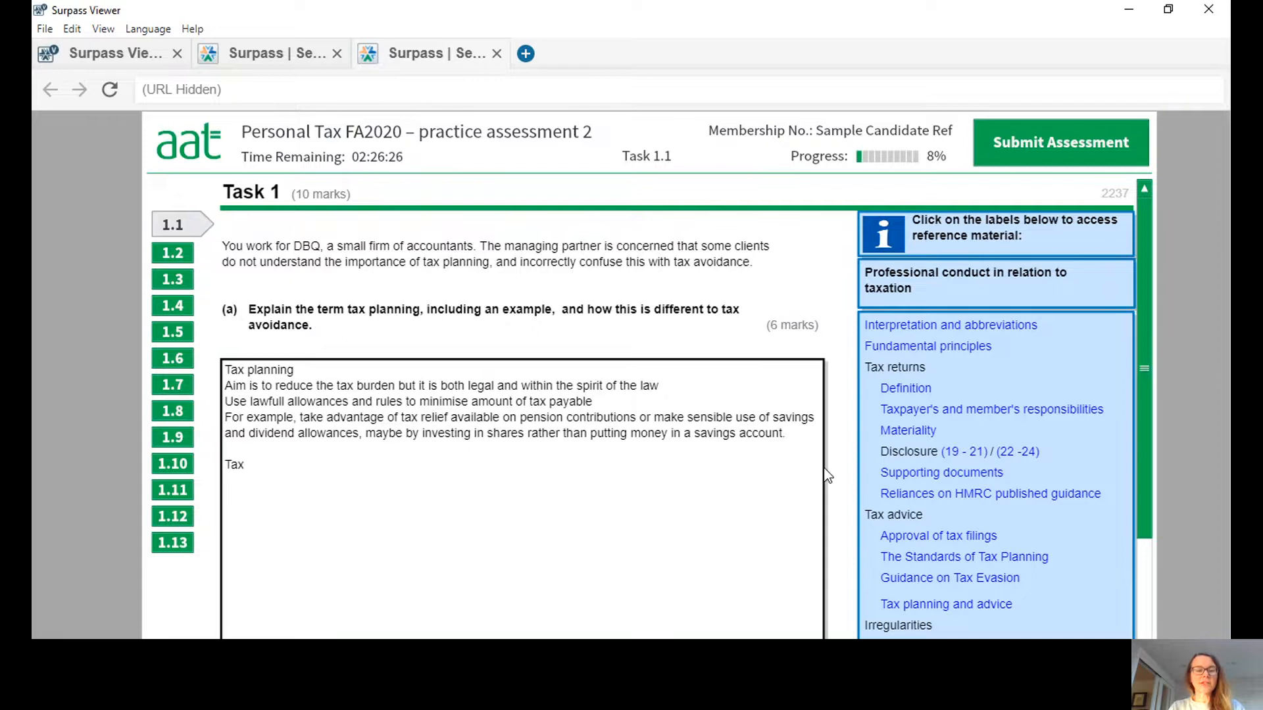
{"action": "type", "text": " avoidance"}
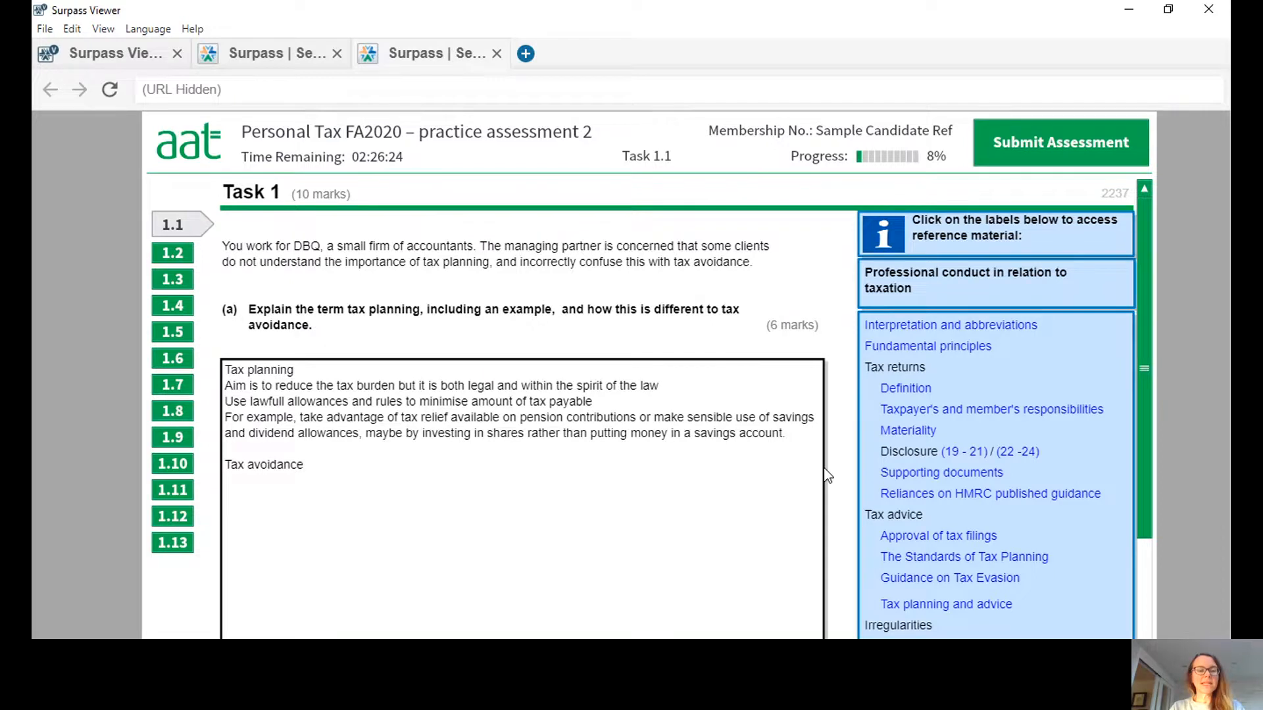
{"action": "key", "text": "Return"}
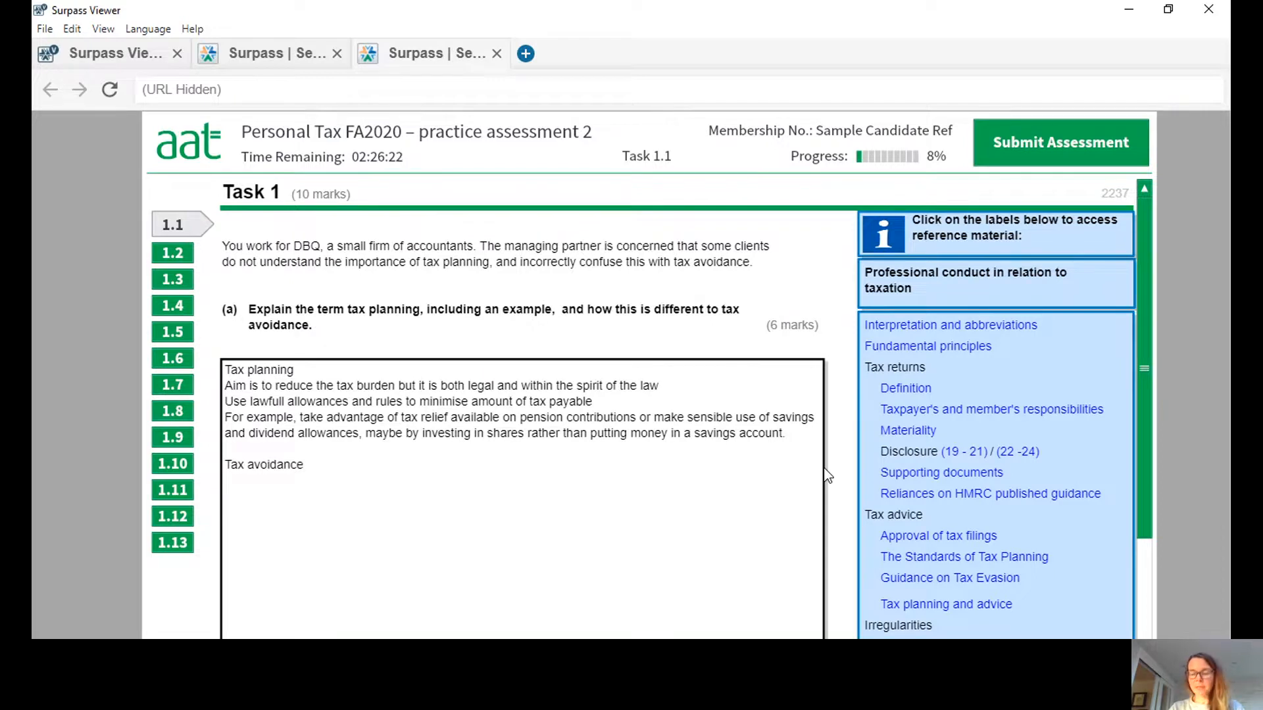
Add the line "Technically lawful but not in the spirit of the law." below the tax avoidance heading.
{"action": "type", "text": "Technically"}
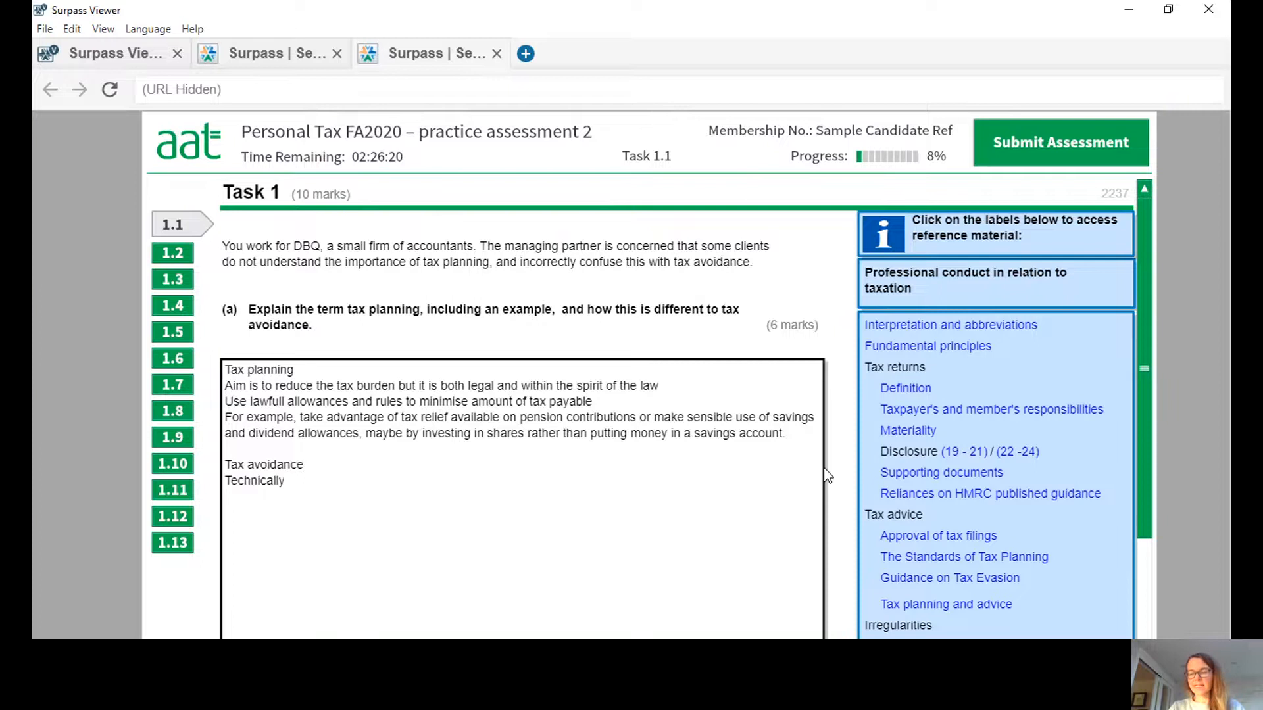
{"action": "type", "text": " lawful but "}
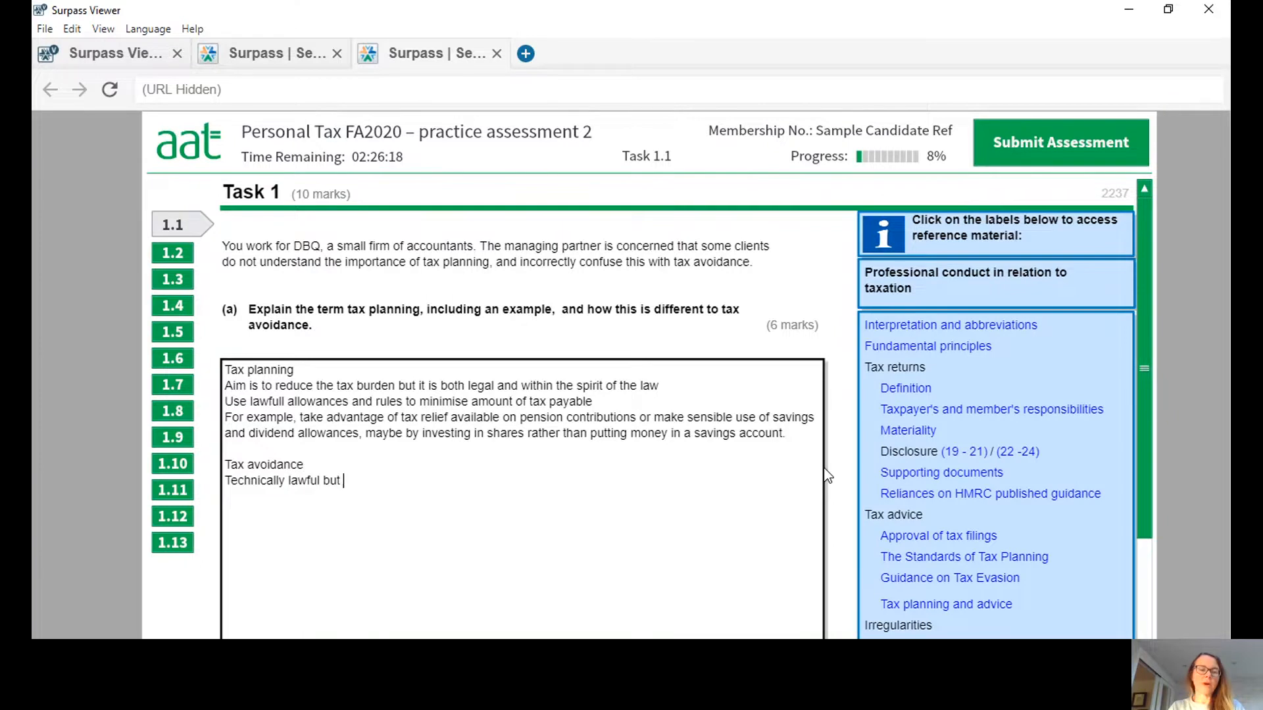
{"action": "type", "text": "not in the spirir"}
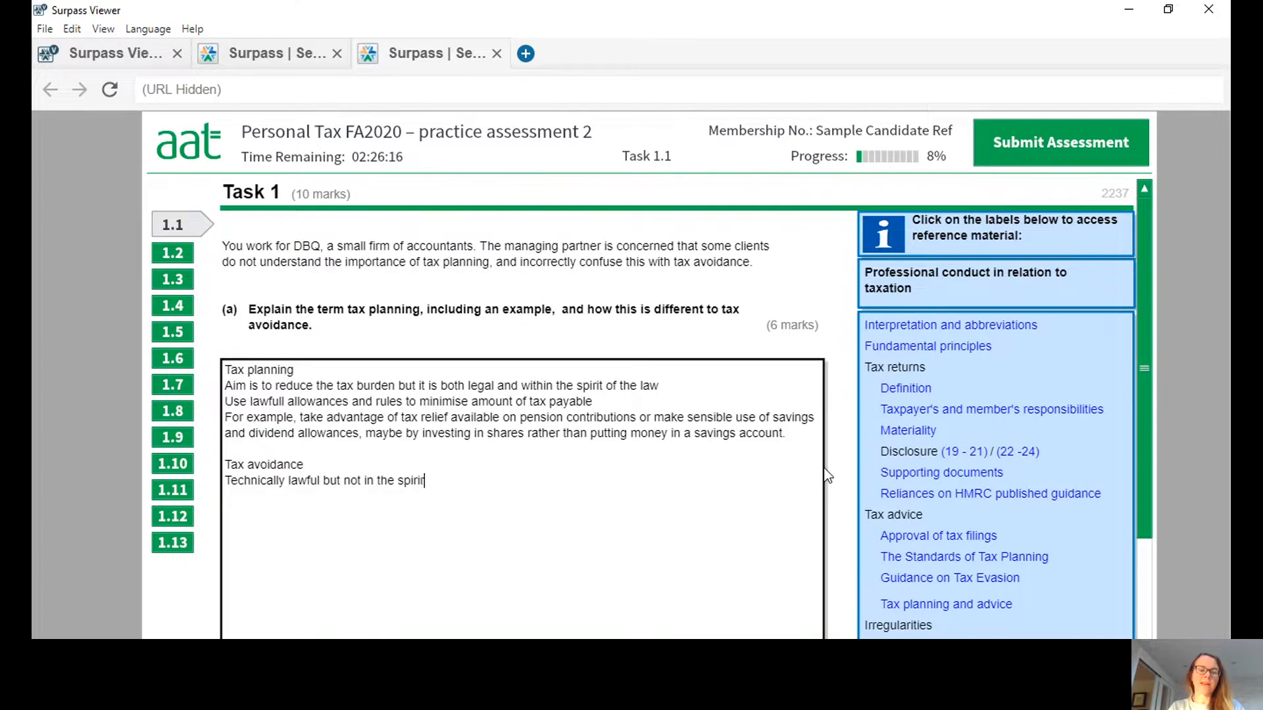
{"action": "type", "text": " o"}
{"action": "key", "text": "BackSpace"}
{"action": "key", "text": "BackSpace"}
{"action": "key", "text": "BackSpace"}
{"action": "type", "text": "t of the law"}
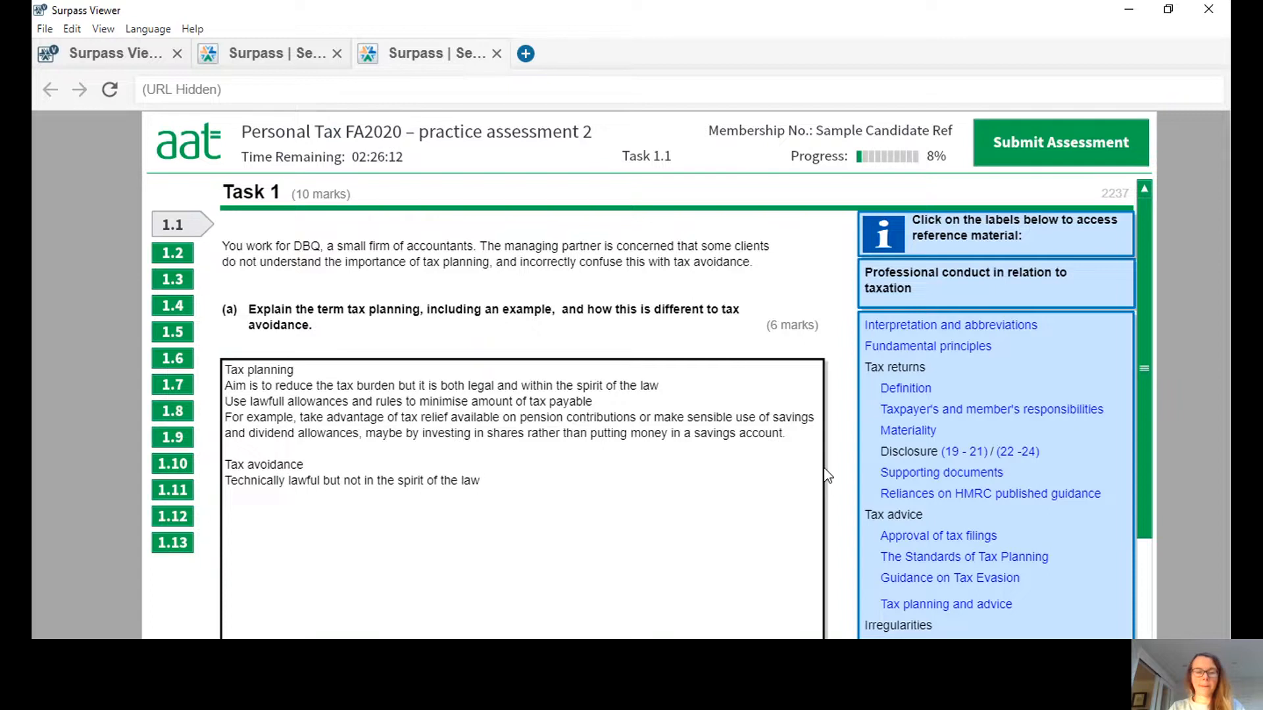
{"action": "type", "text": "."}
Add the line "Exploits unintended legal loopholes in the system." to the tax avoidance section.
{"action": "key", "text": "Return"}
{"action": "type", "text": "Exp"}
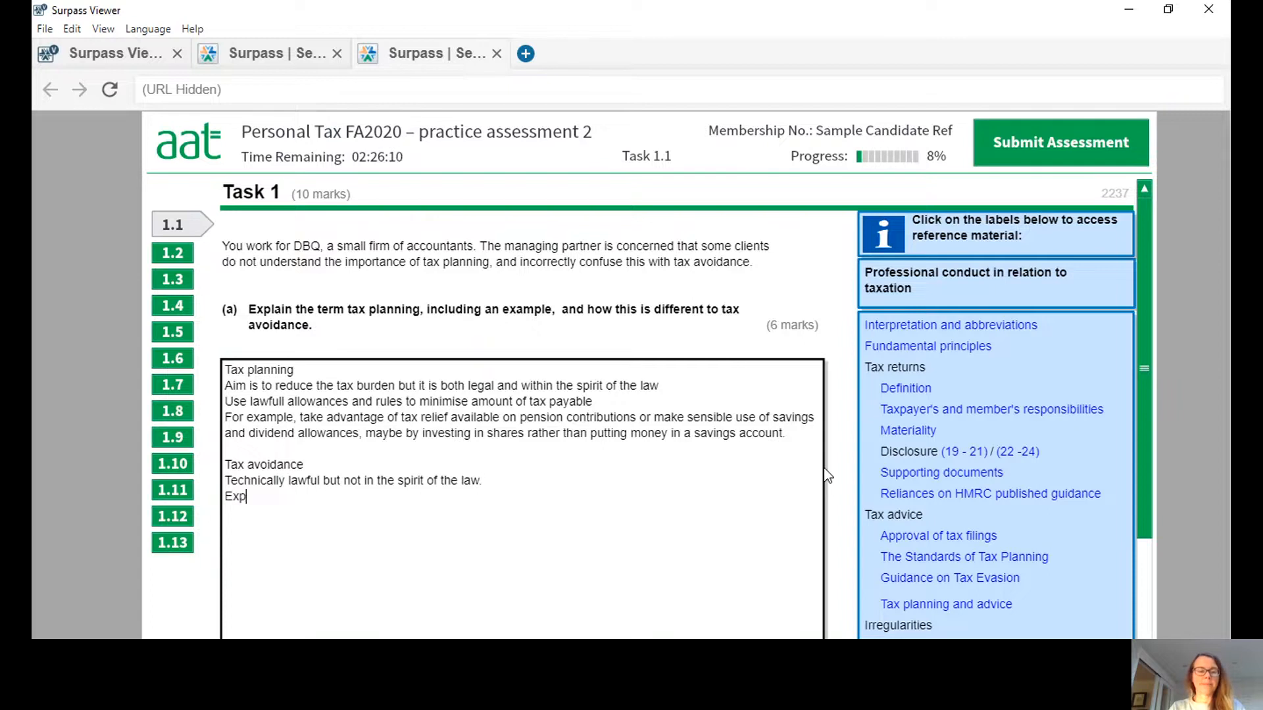
{"action": "type", "text": "loit"}
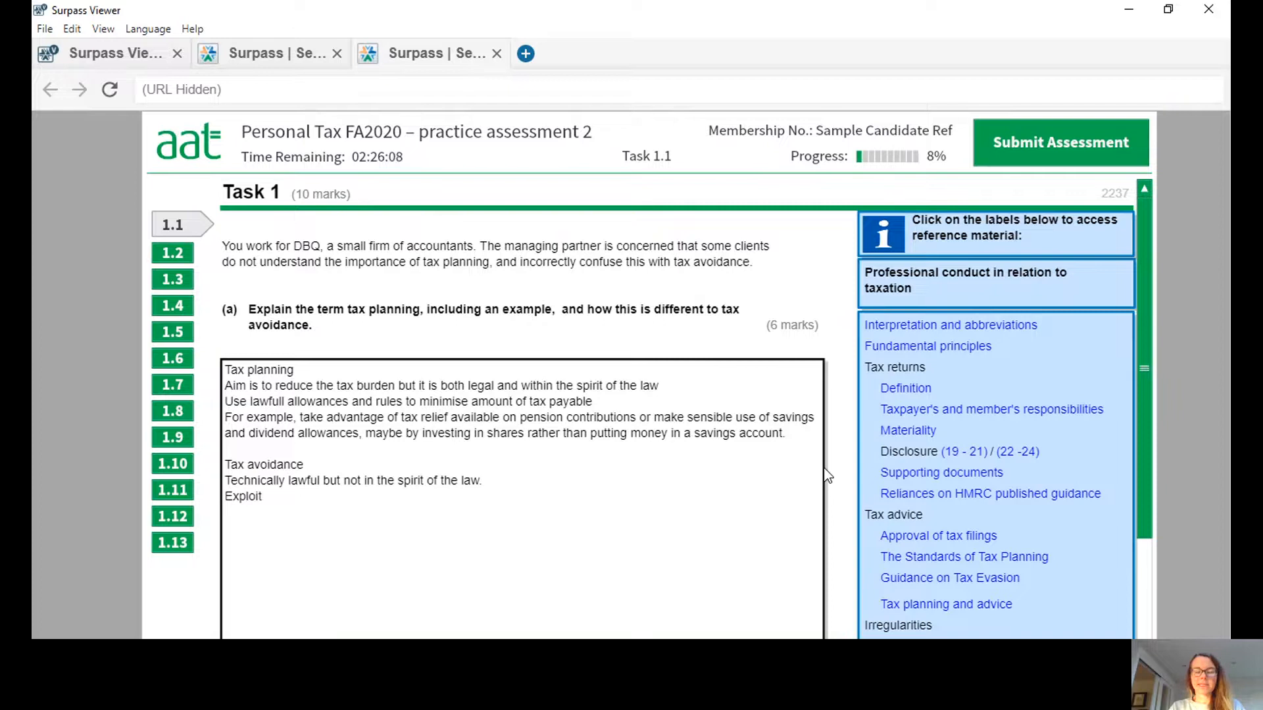
{"action": "type", "text": "s unintende"}
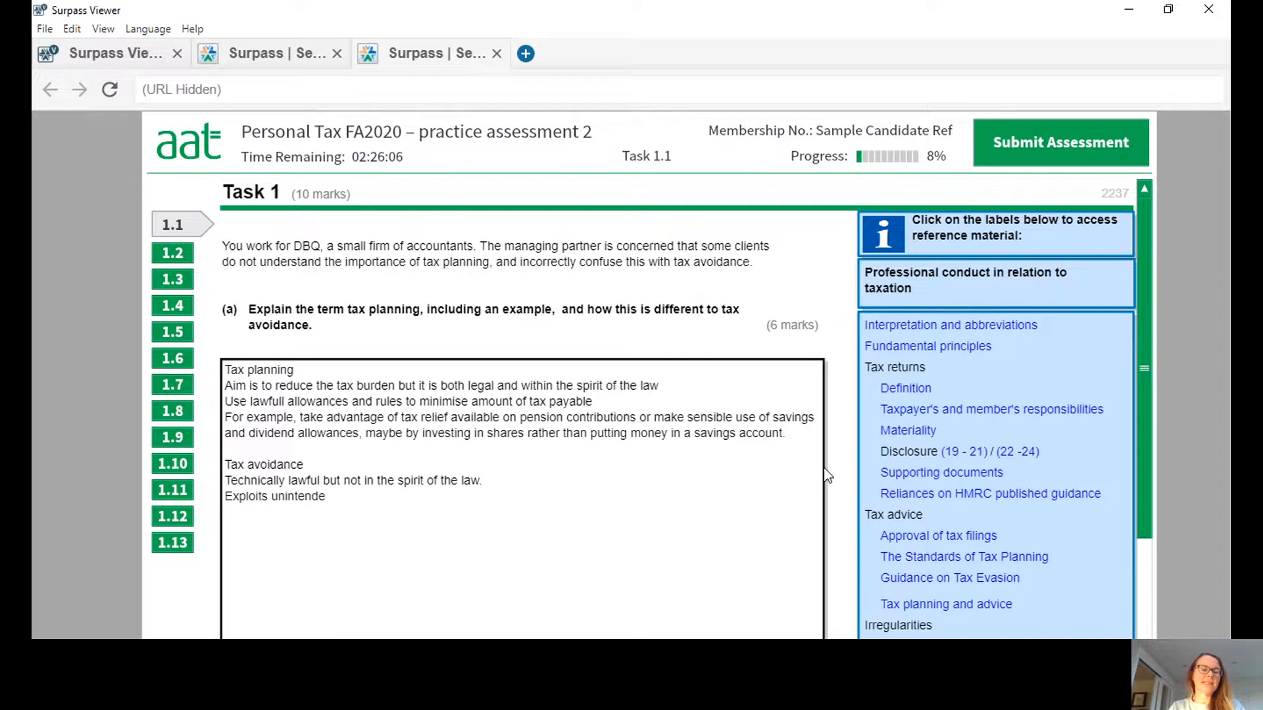
{"action": "type", "text": "d legal loopholes in the system."}
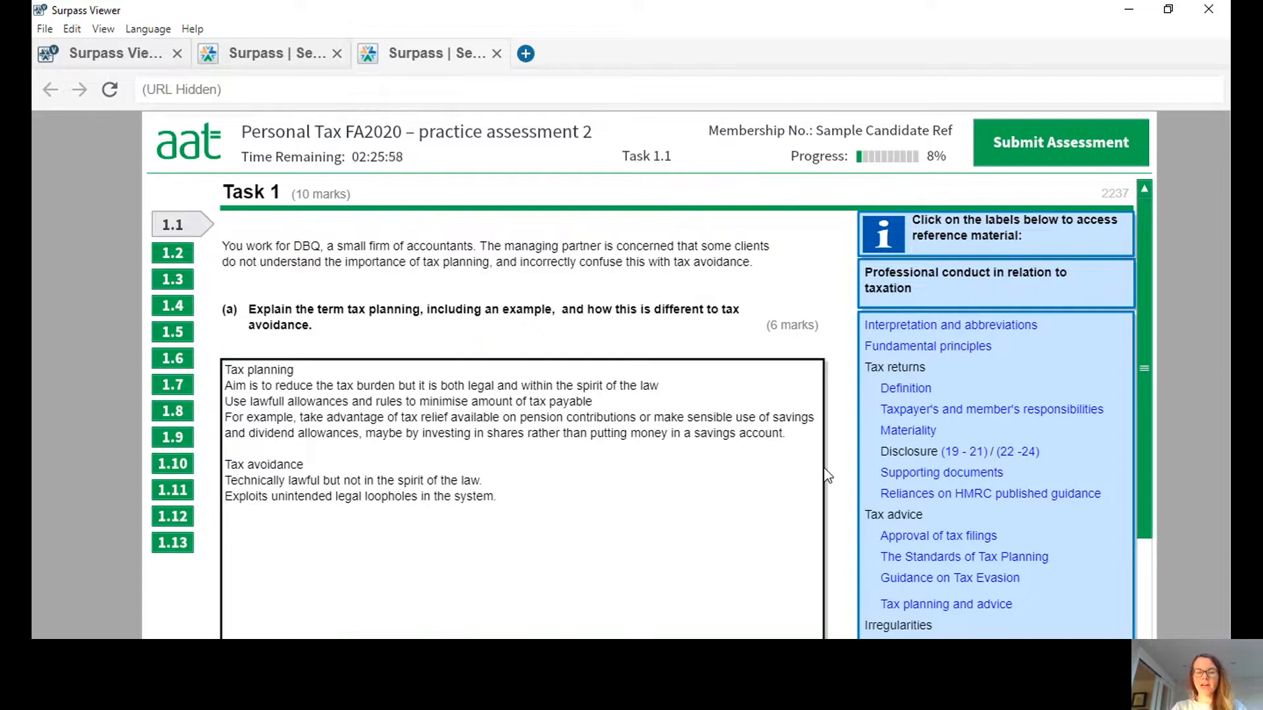
Begin the tax avoidance example line with "For example, creating head office of a business in a country with more favourable tax rates,".
{"action": "type", "text": "example"}
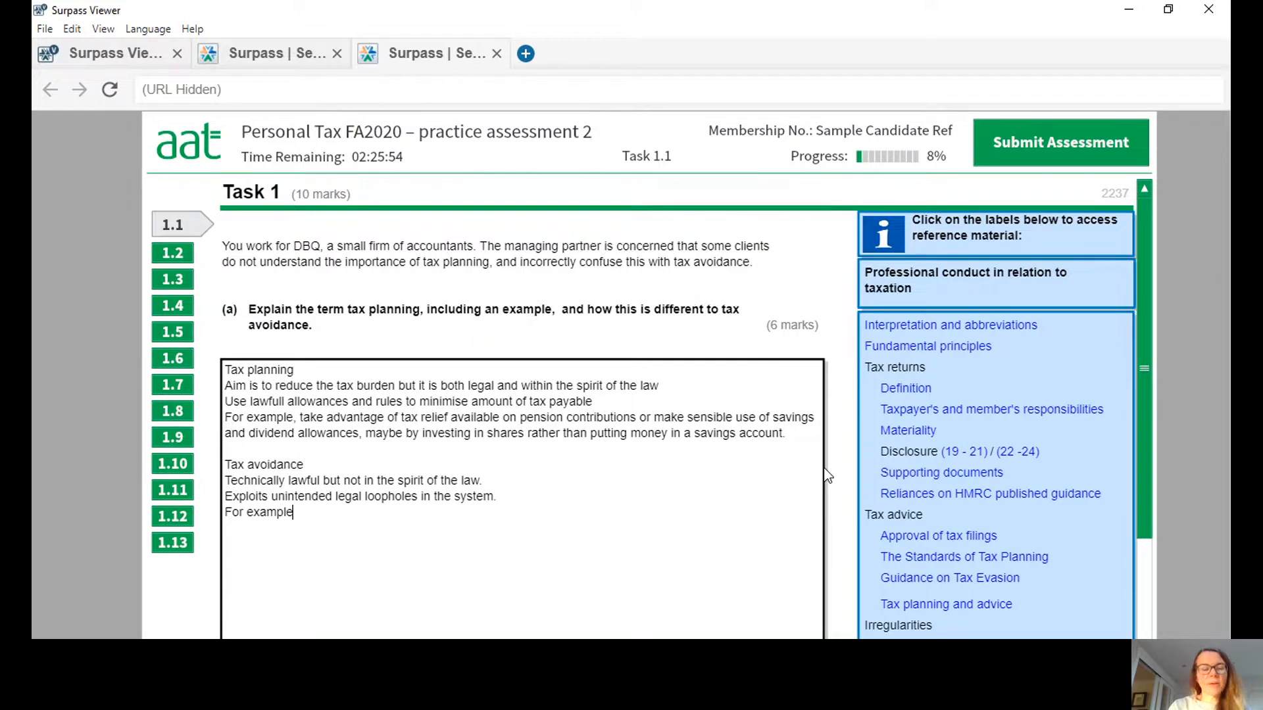
{"action": "type", "text": ", "}
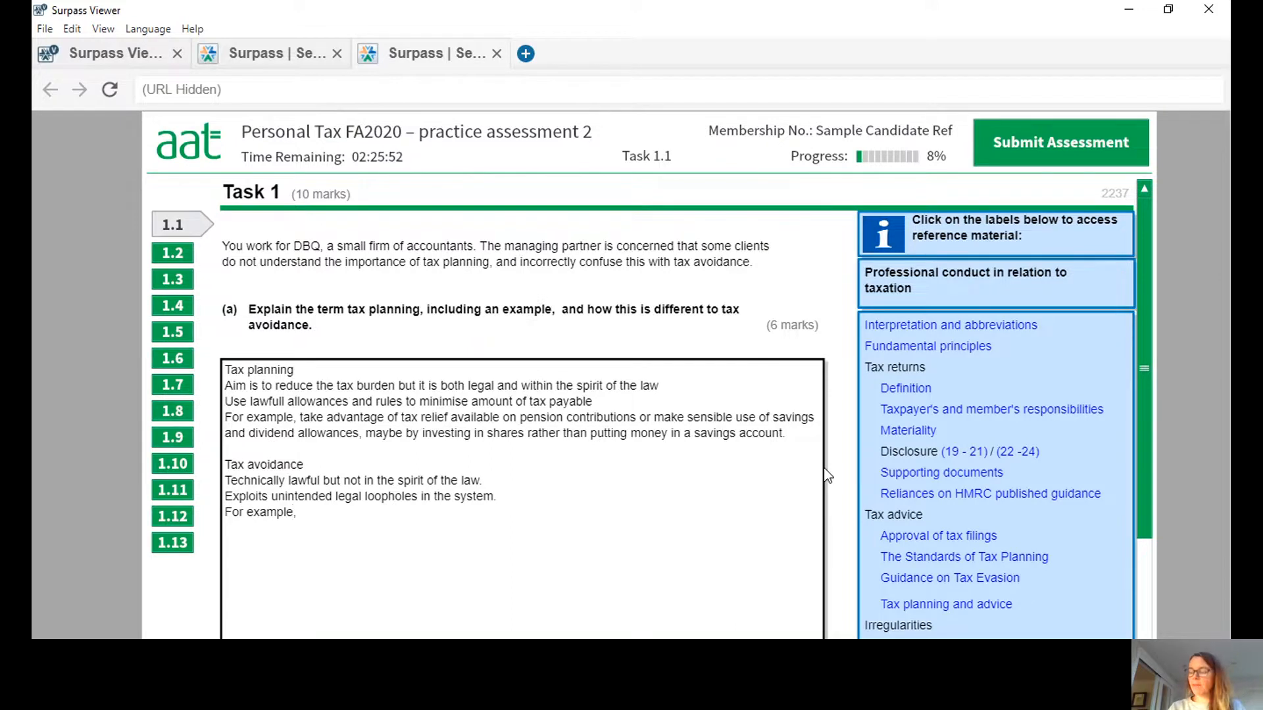
{"action": "type", "text": "cre"}
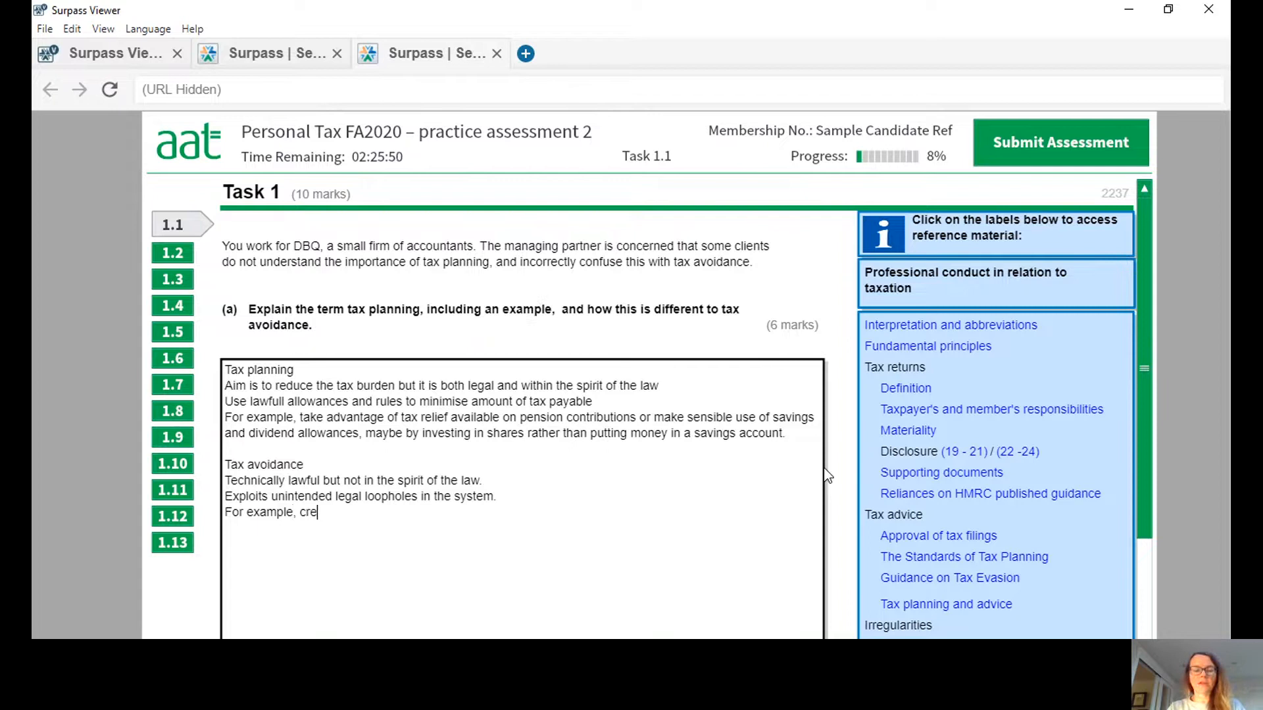
{"action": "type", "text": "ating head "}
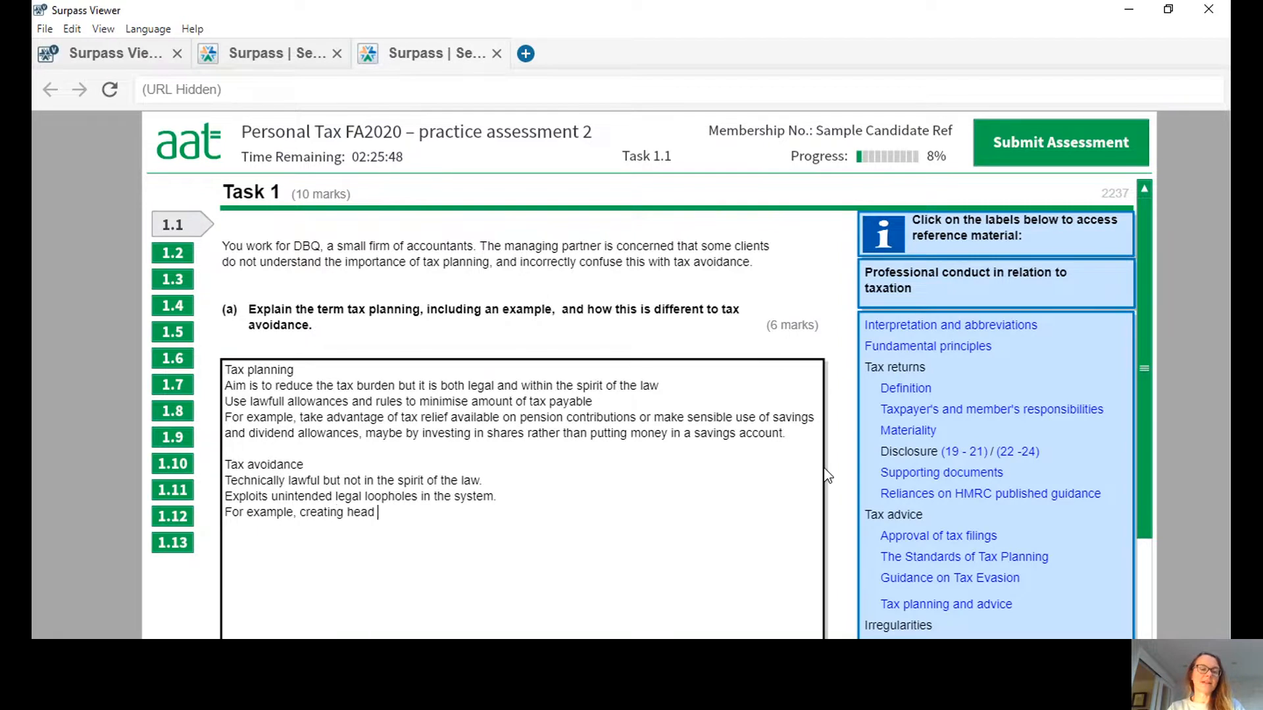
{"action": "type", "text": "office of a busine"}
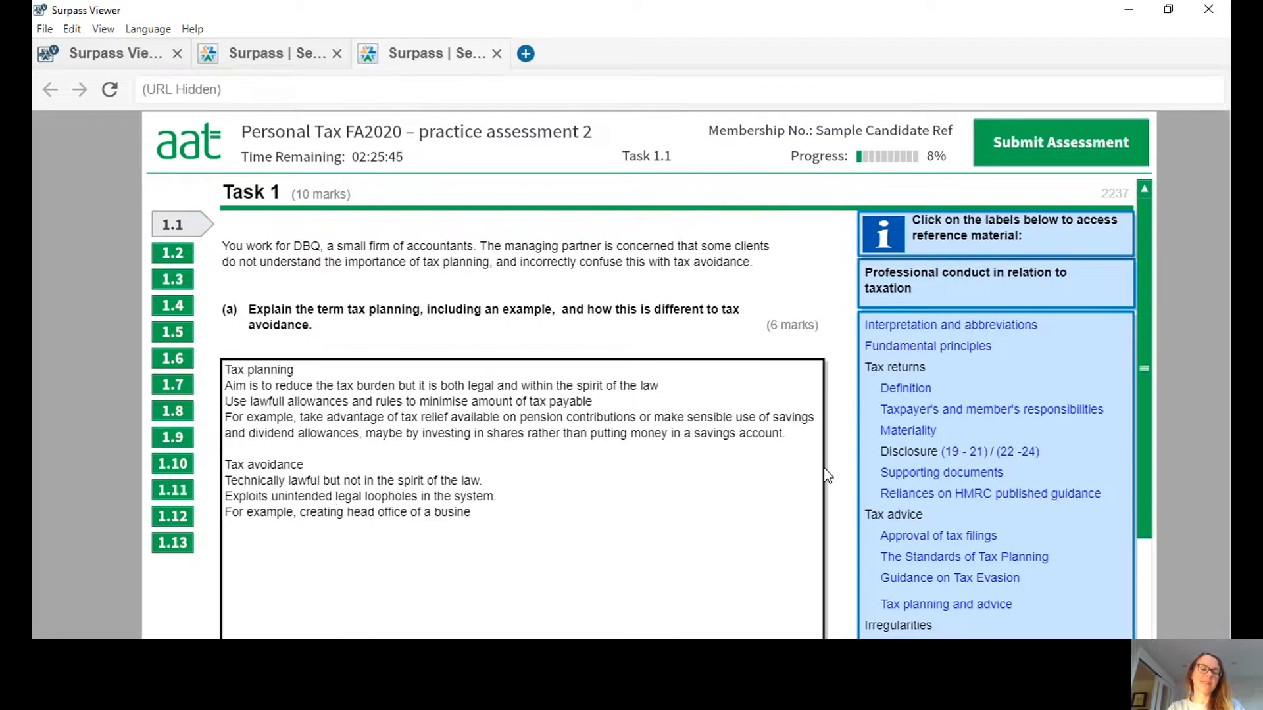
{"action": "type", "text": "ss in a country w"}
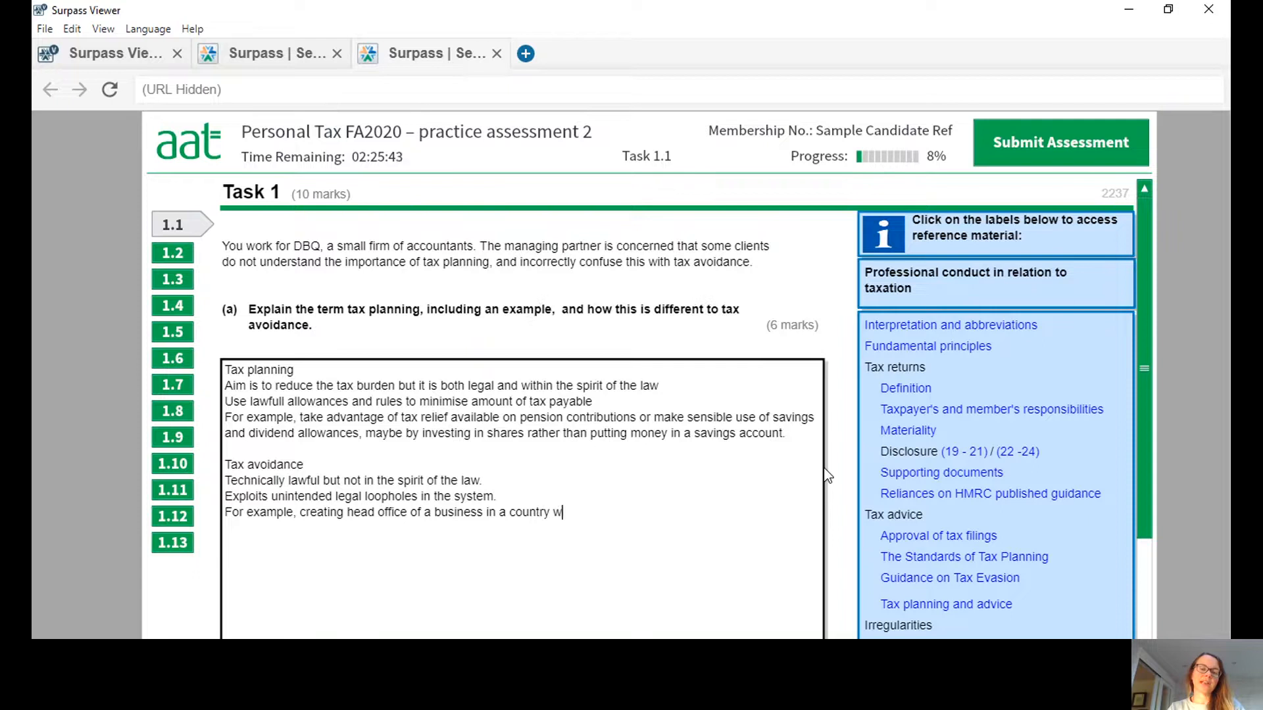
{"action": "type", "text": "ith more faboura"}
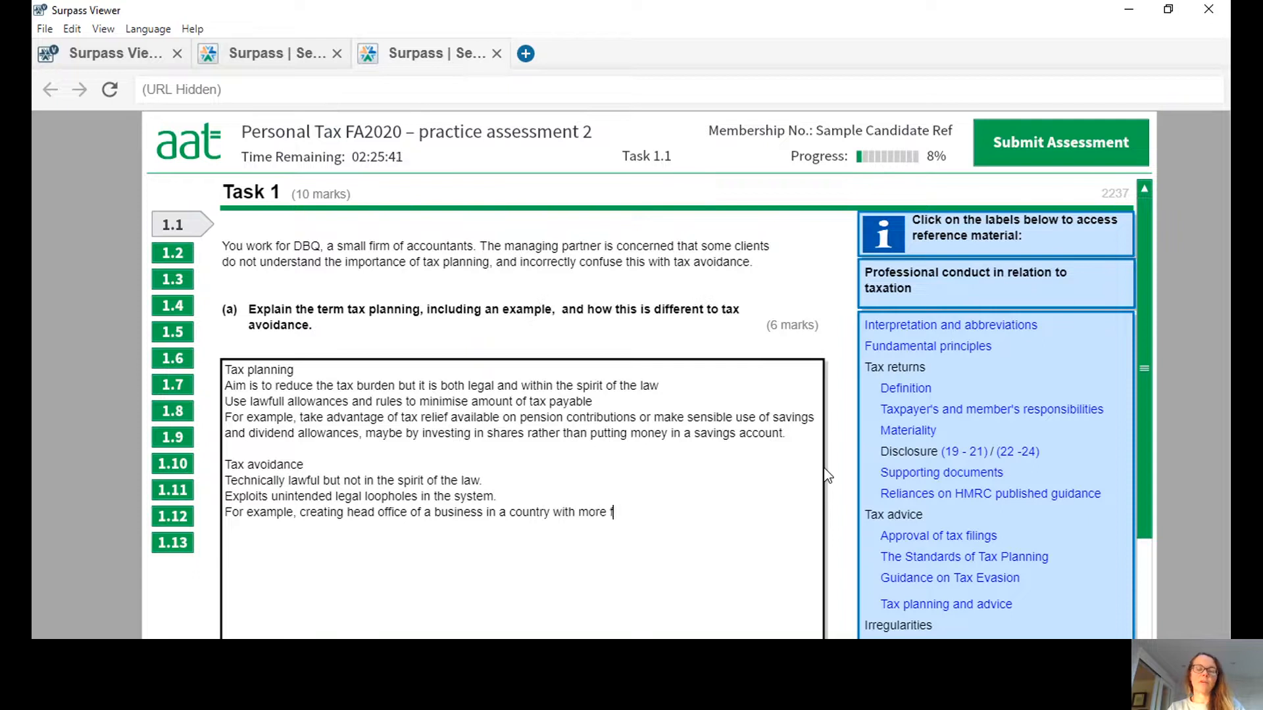
{"action": "key", "text": "BackSpace"}
{"action": "key", "text": "BackSpace"}
{"action": "key", "text": "BackSpace"}
{"action": "key", "text": "BackSpace"}
{"action": "key", "text": "BackSpace"}
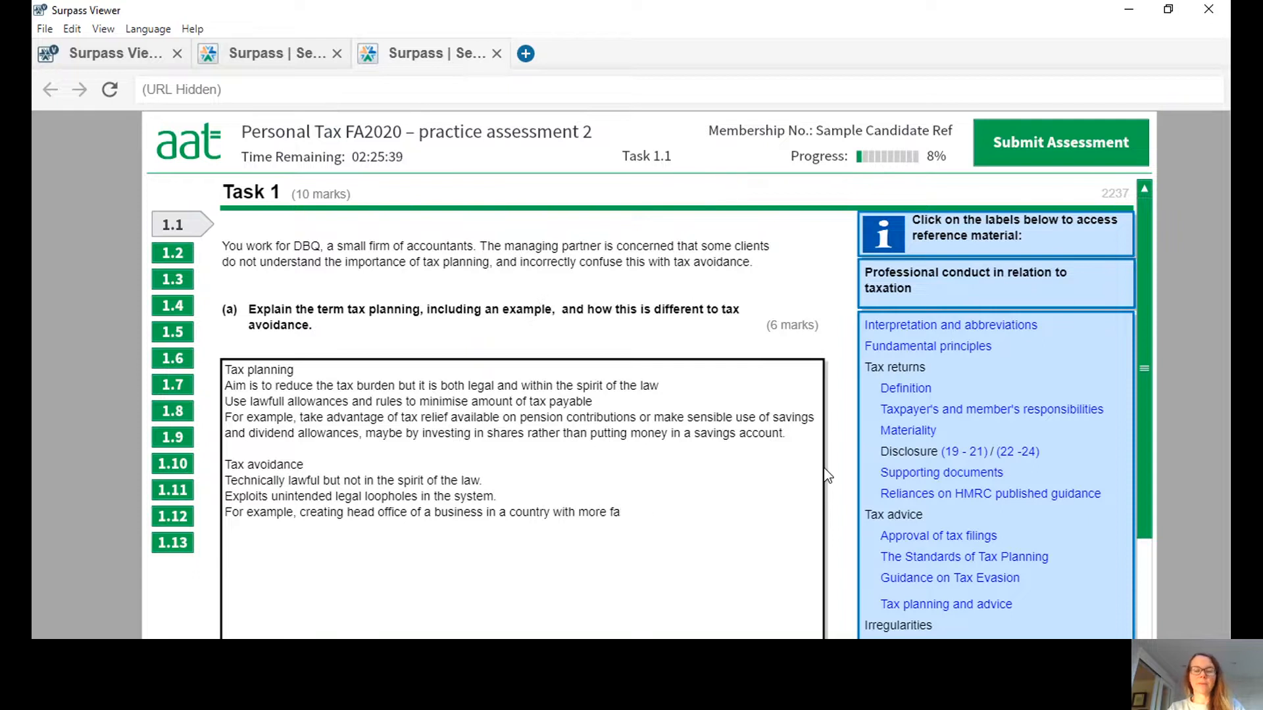
{"action": "type", "text": "vourable tax "}
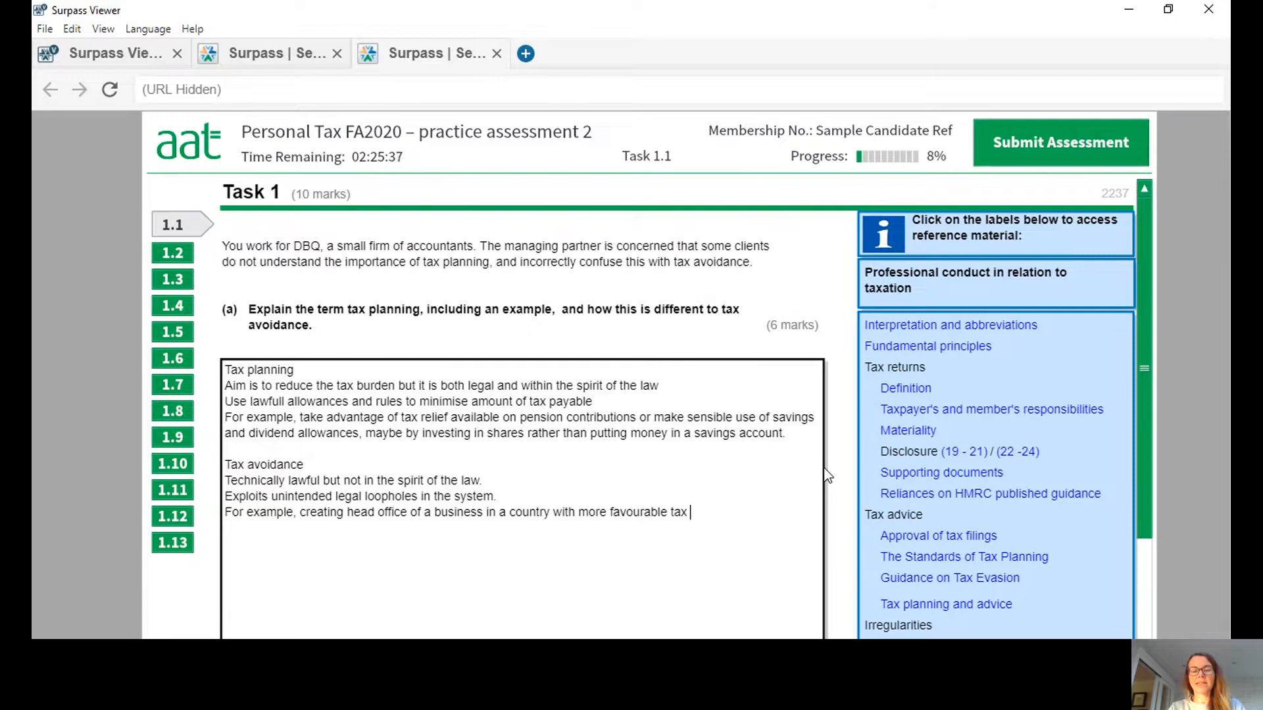
{"action": "type", "text": "rates, s"}
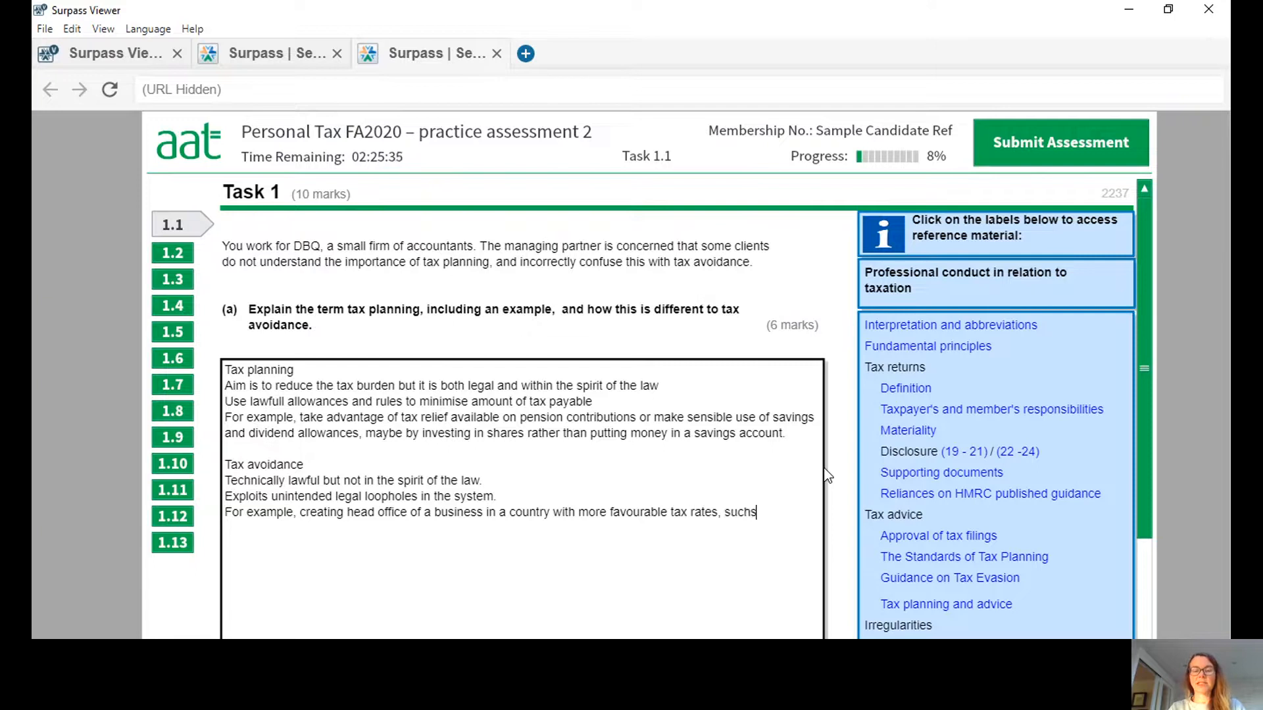
{"action": "type", "text": "uch as Luz"}
Complete the tax avoidance example sentence with "such as Luxembourg or Ireland.".
{"action": "key", "text": "BackSpace"}
{"action": "type", "text": "x"}
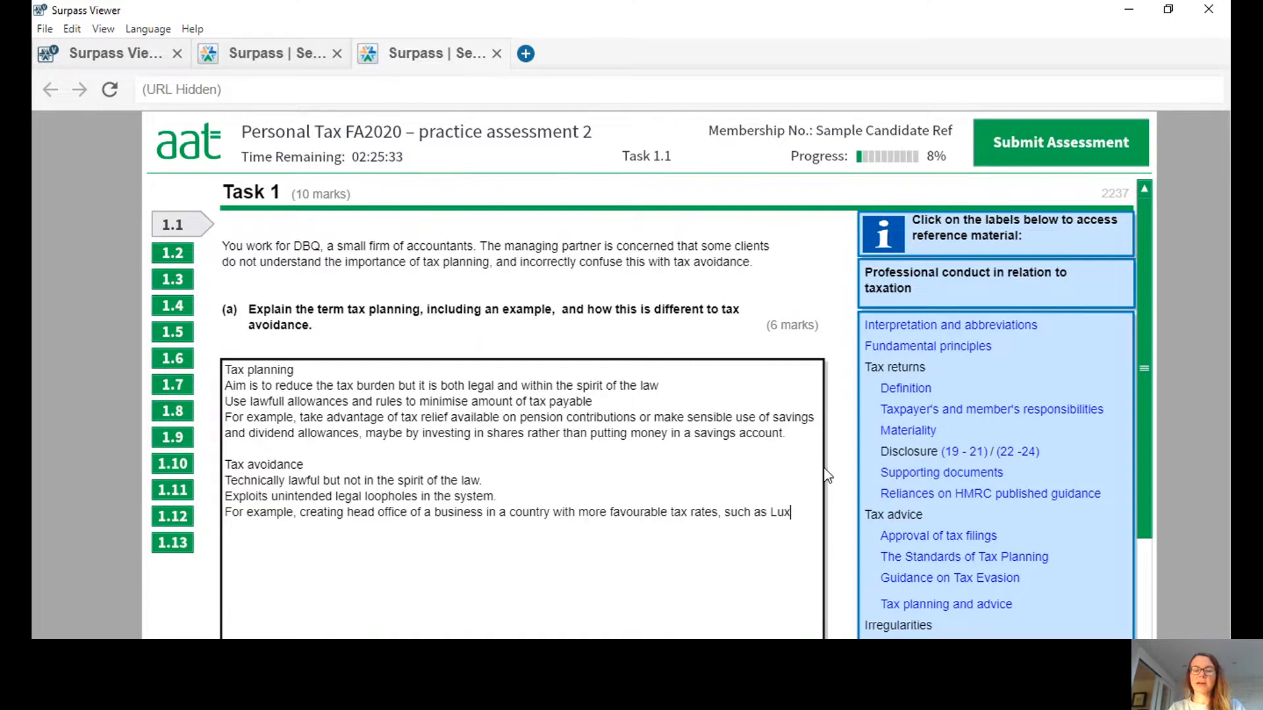
{"action": "type", "text": "embourg"}
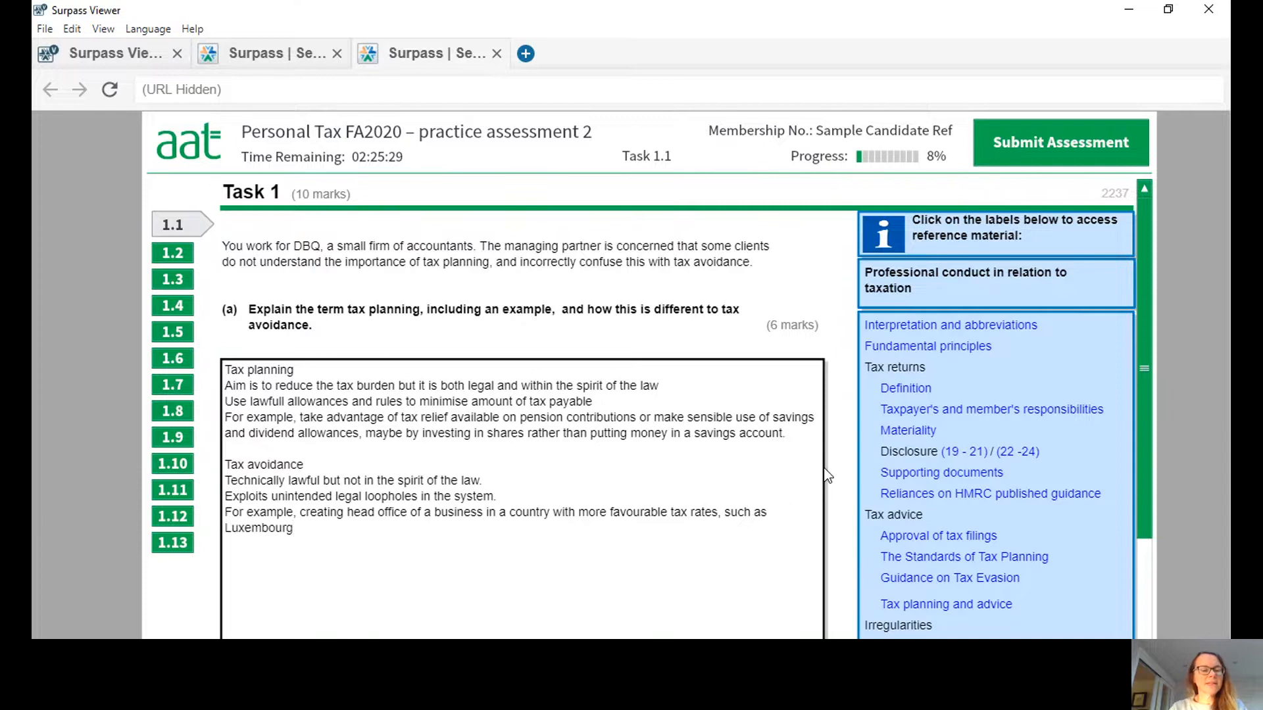
{"action": "type", "text": " or i"}
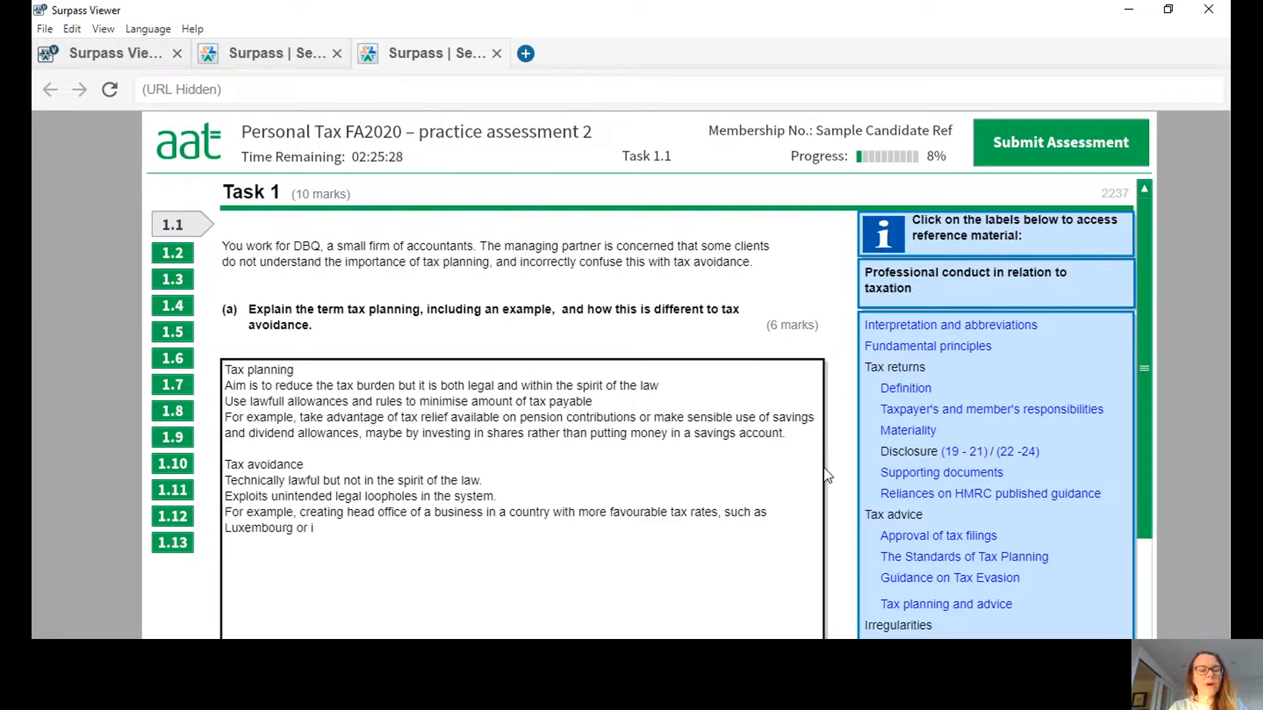
{"action": "key", "text": "BackSpace"}
{"action": "type", "text": "Irelan"}
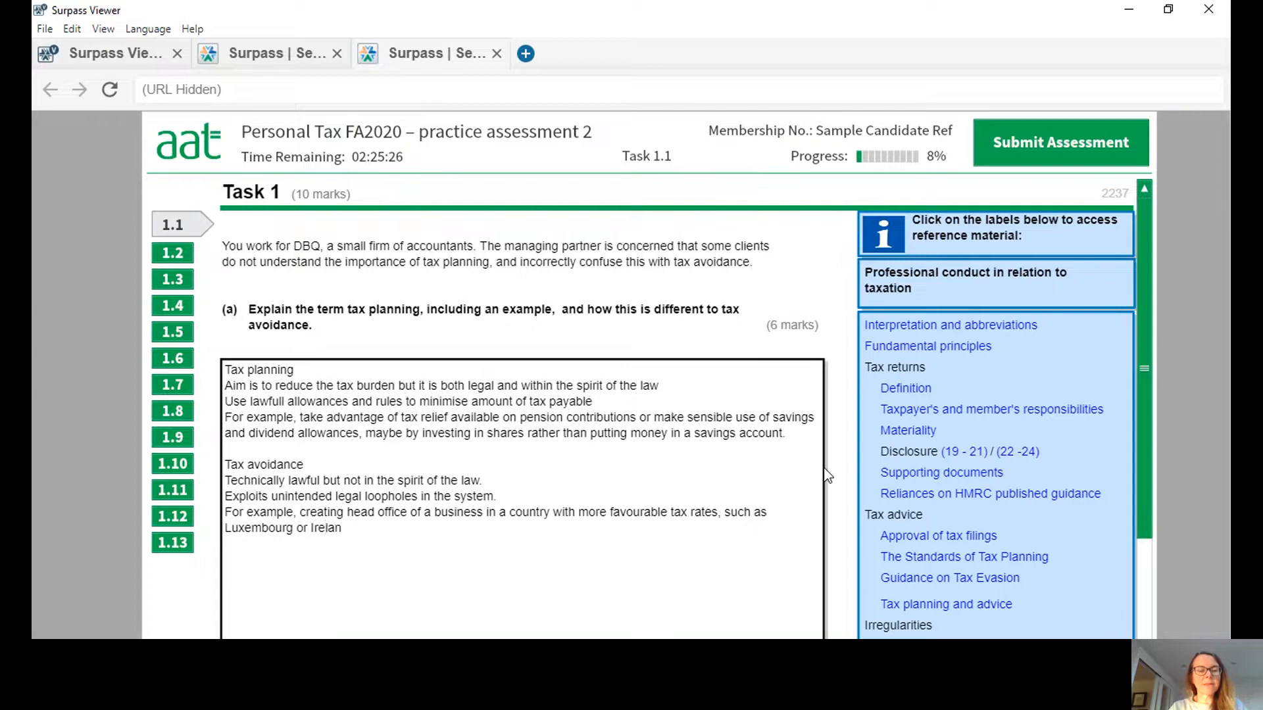
{"action": "type", "text": "d."}
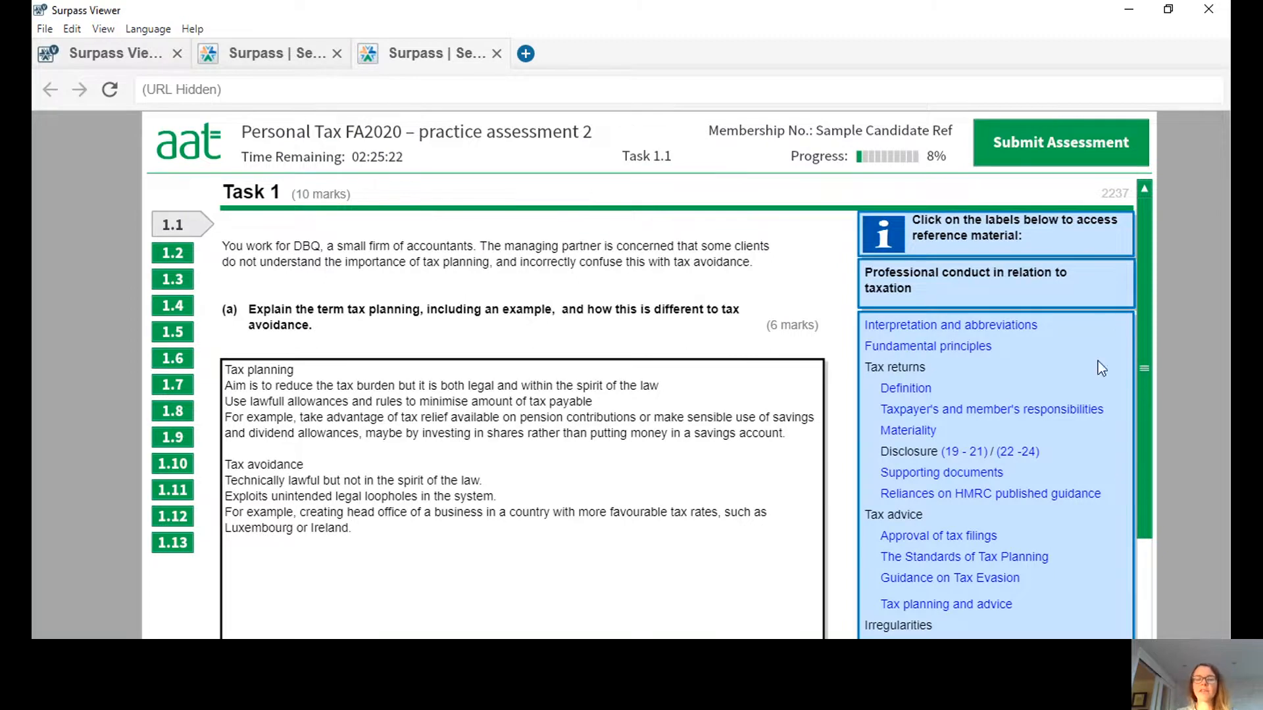
Begin the part (b) answer with the line "Only £9 error".
{"action": "left_click_drag", "start_coordinate": [1142, 326], "coordinate": [1172, 604]}
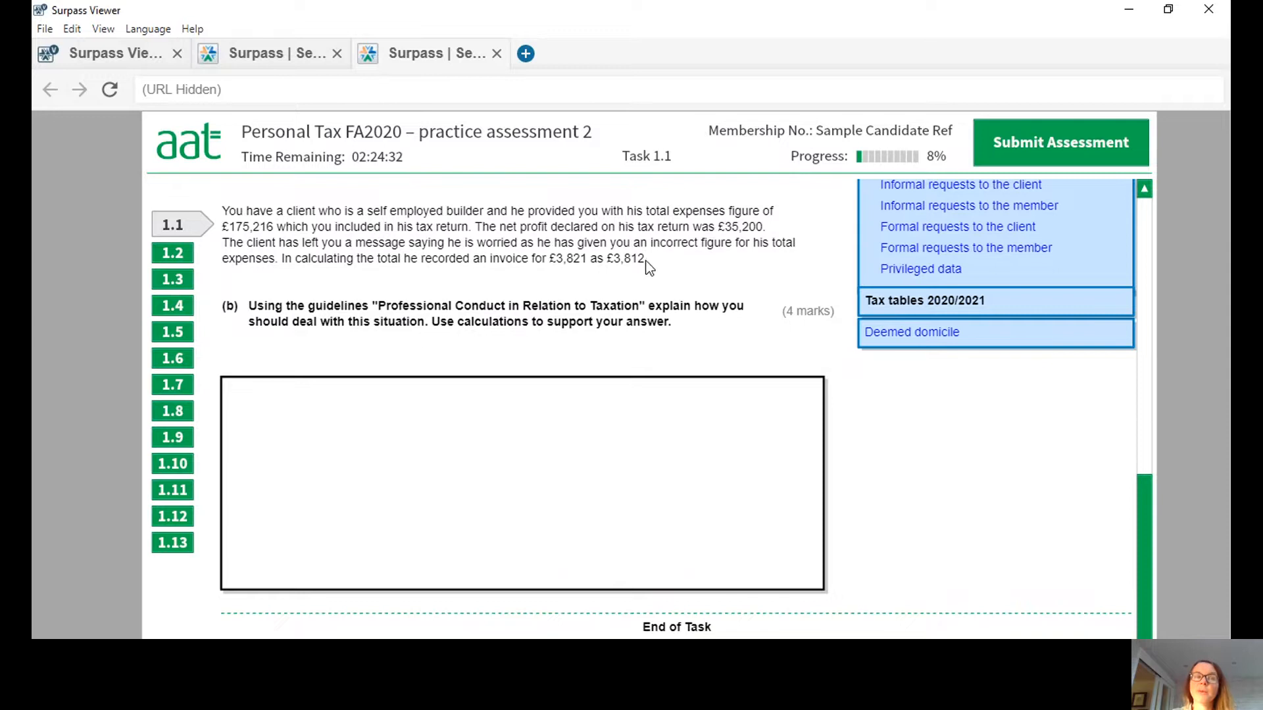
{"action": "left_click", "coordinate": [269, 394]}
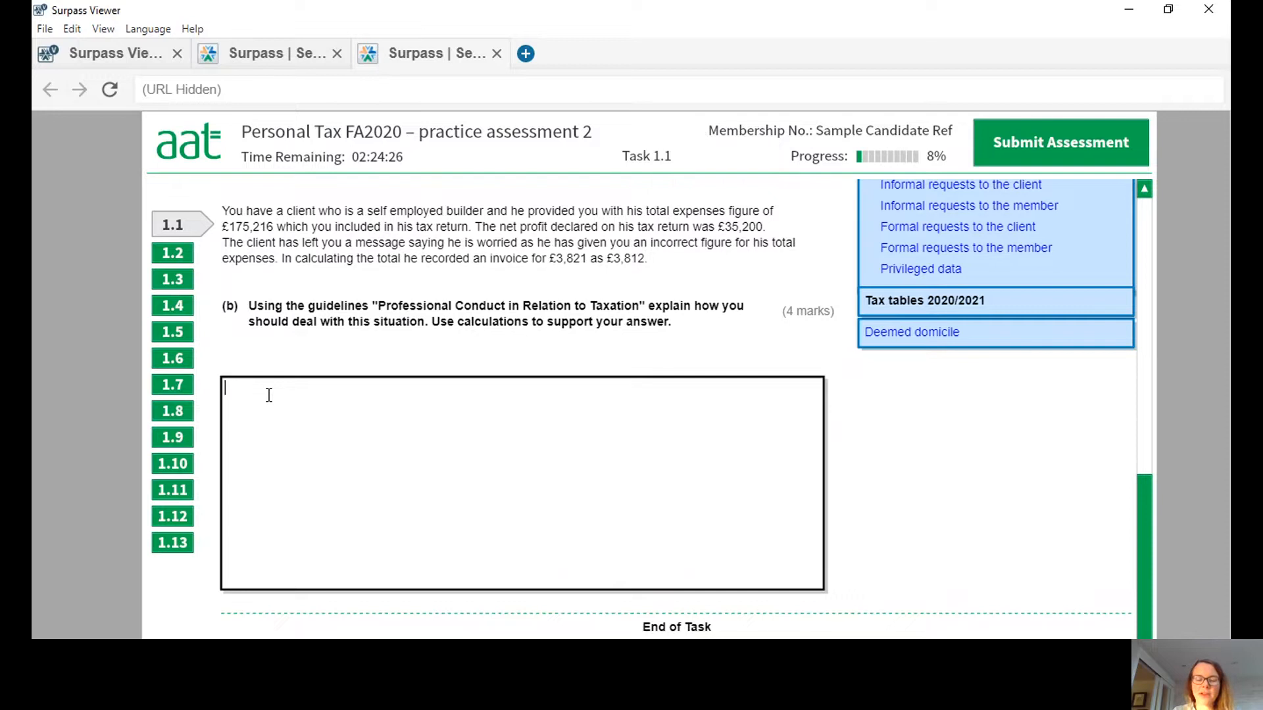
{"action": "type", "text": "Only £9 error"}
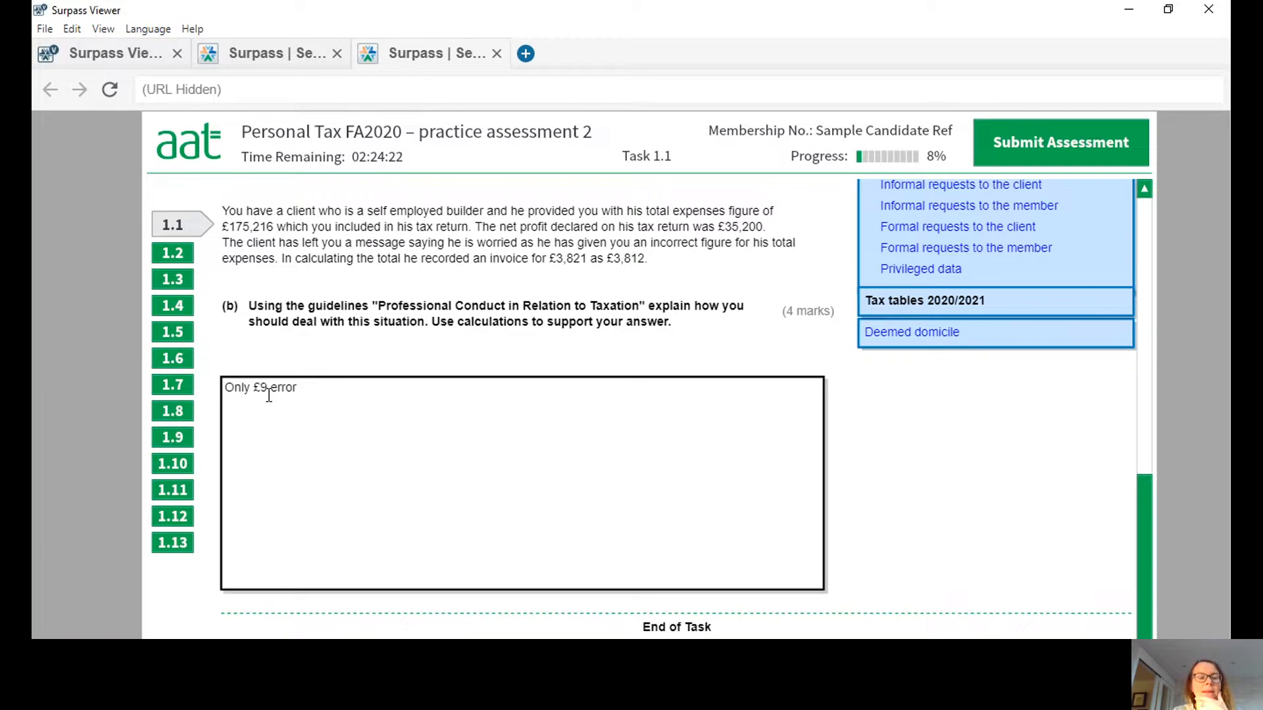
{"action": "key", "text": "Return"}
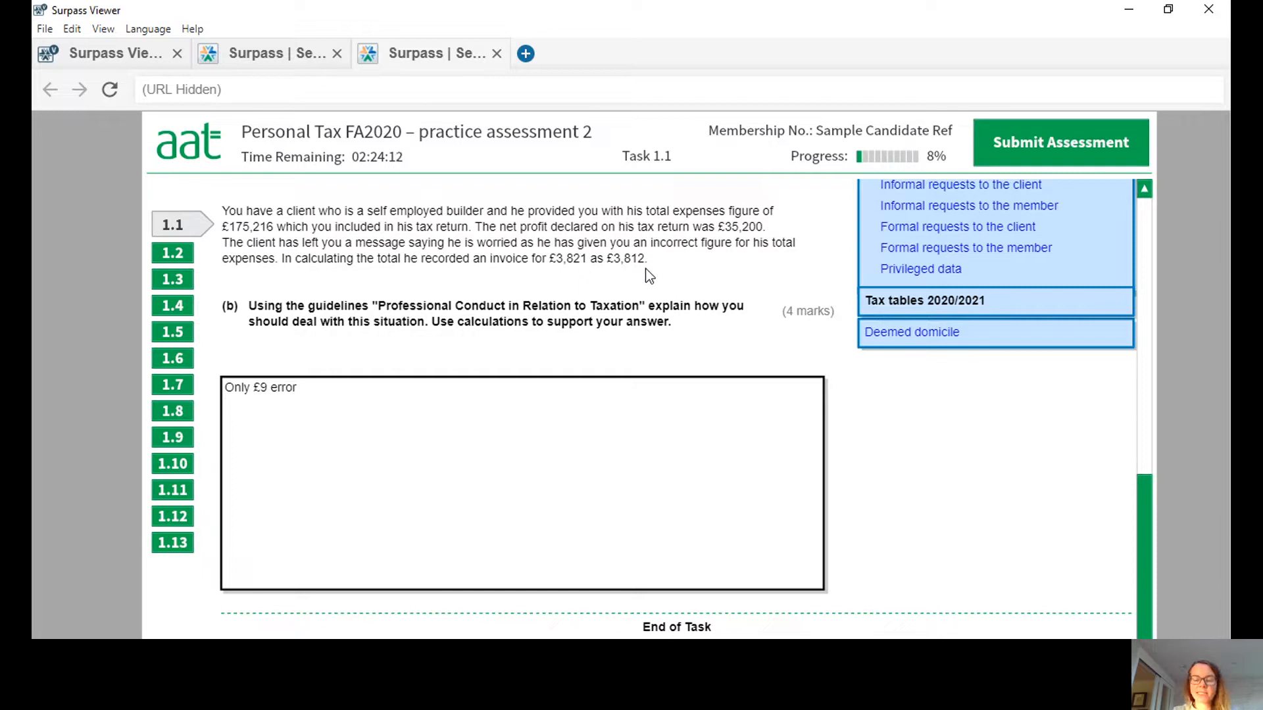
Add the lines "Understated expenses" and "Overstated profit" below the error amount in the part (b) answer.
{"action": "key", "text": "Return"}
{"action": "type", "text": "Understa"}
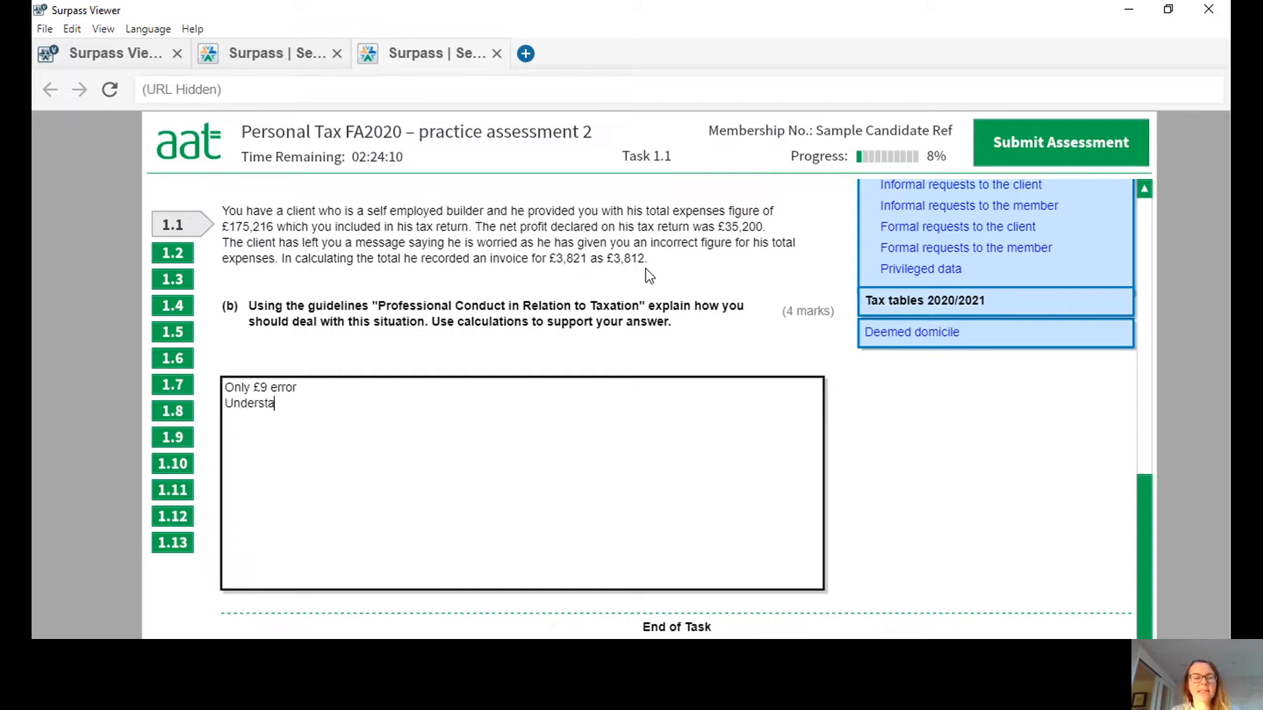
{"action": "type", "text": "ted expenses "}
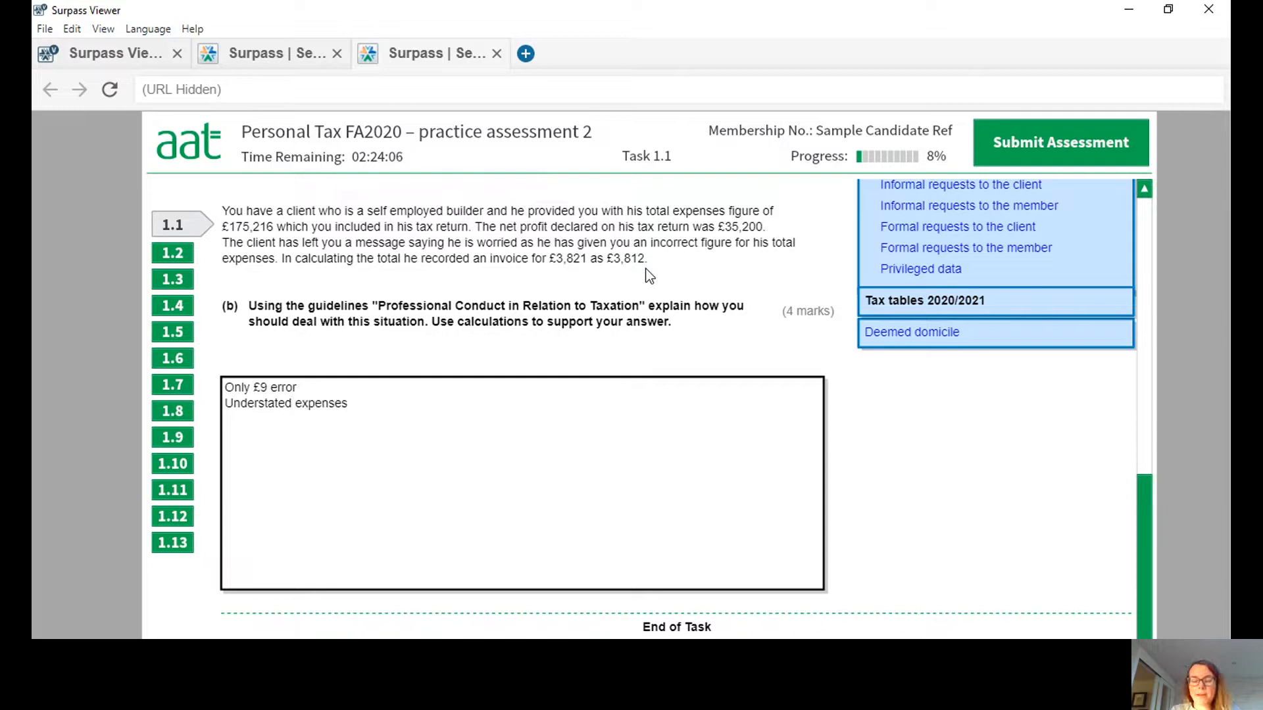
{"action": "type", "text": "Overstate"}
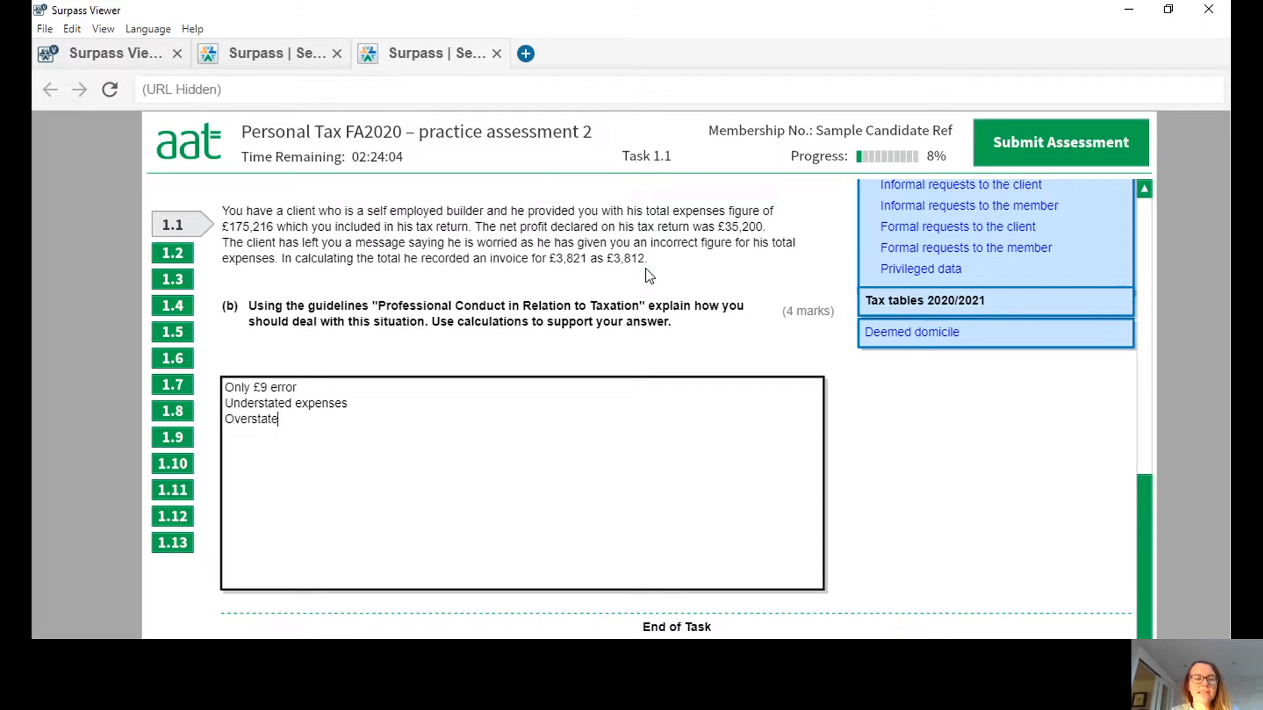
{"action": "type", "text": "d profit"}
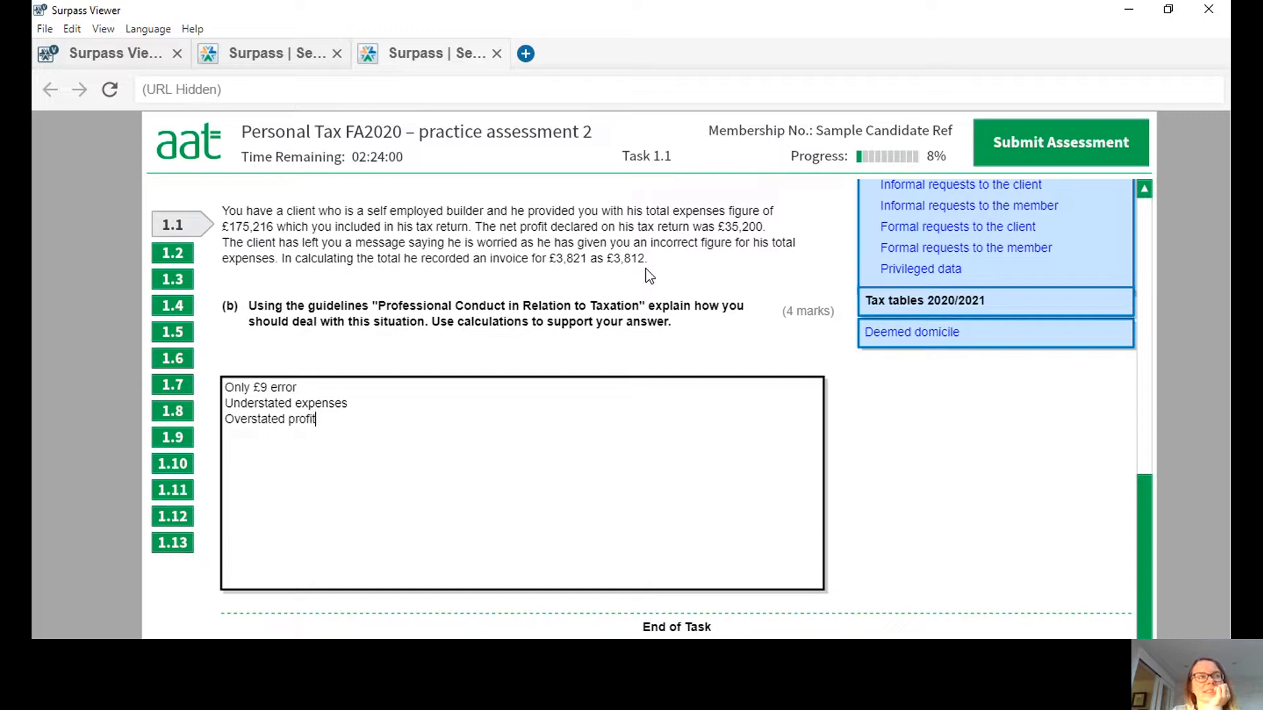
{"action": "key", "text": "Return"}
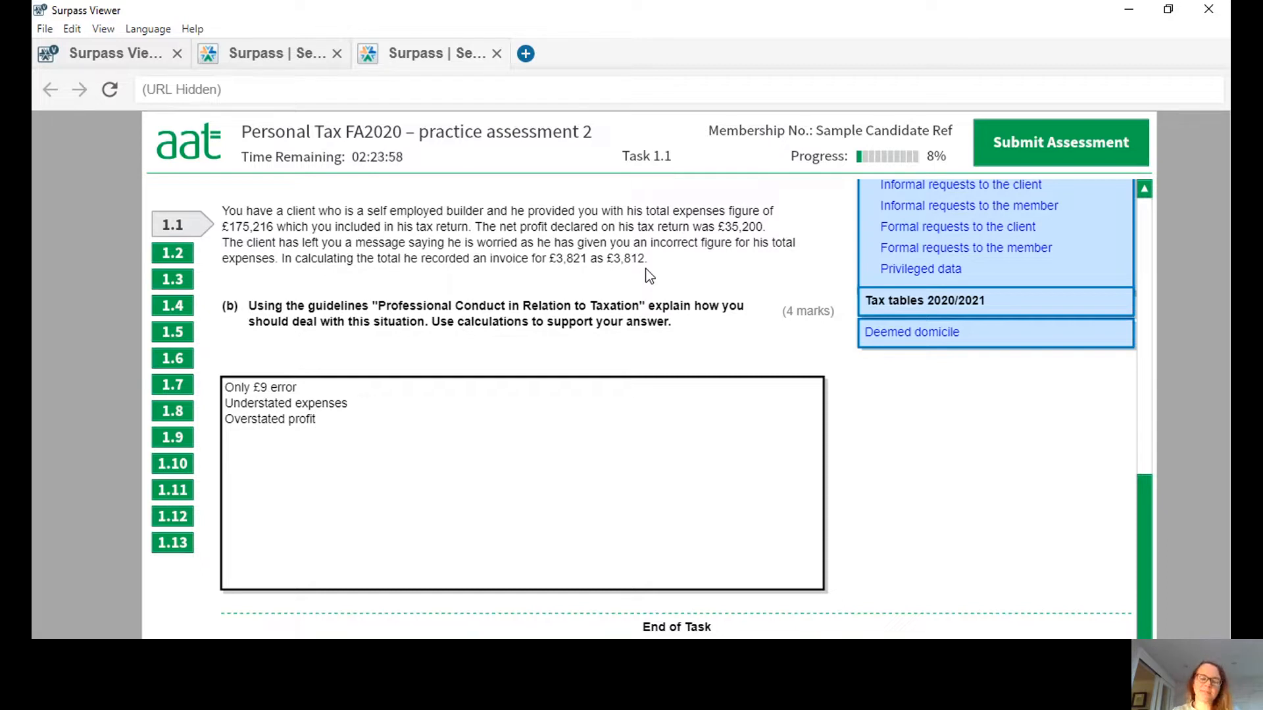
Add the text "Technically he has paid too much tax. ASsuming he is a basic rate tax payer" on the line below "Overstated profit".
{"action": "type", "text": "Technicall"}
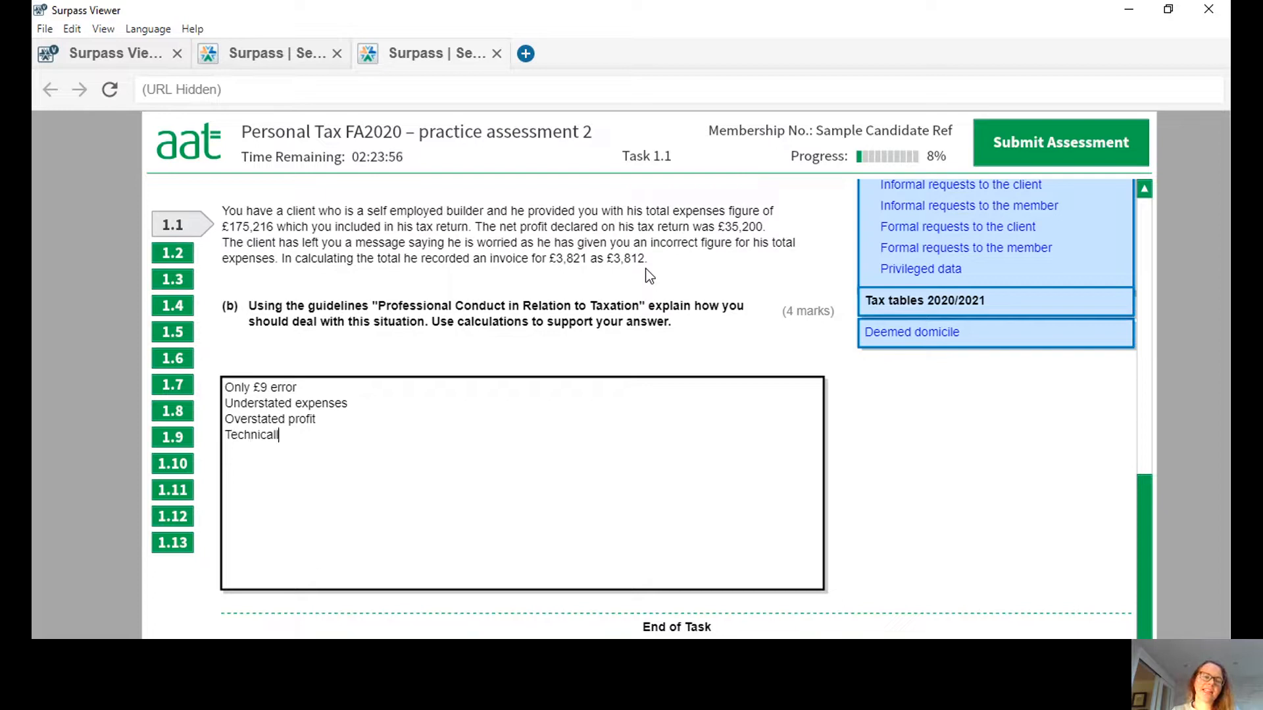
{"action": "type", "text": "y he has o"}
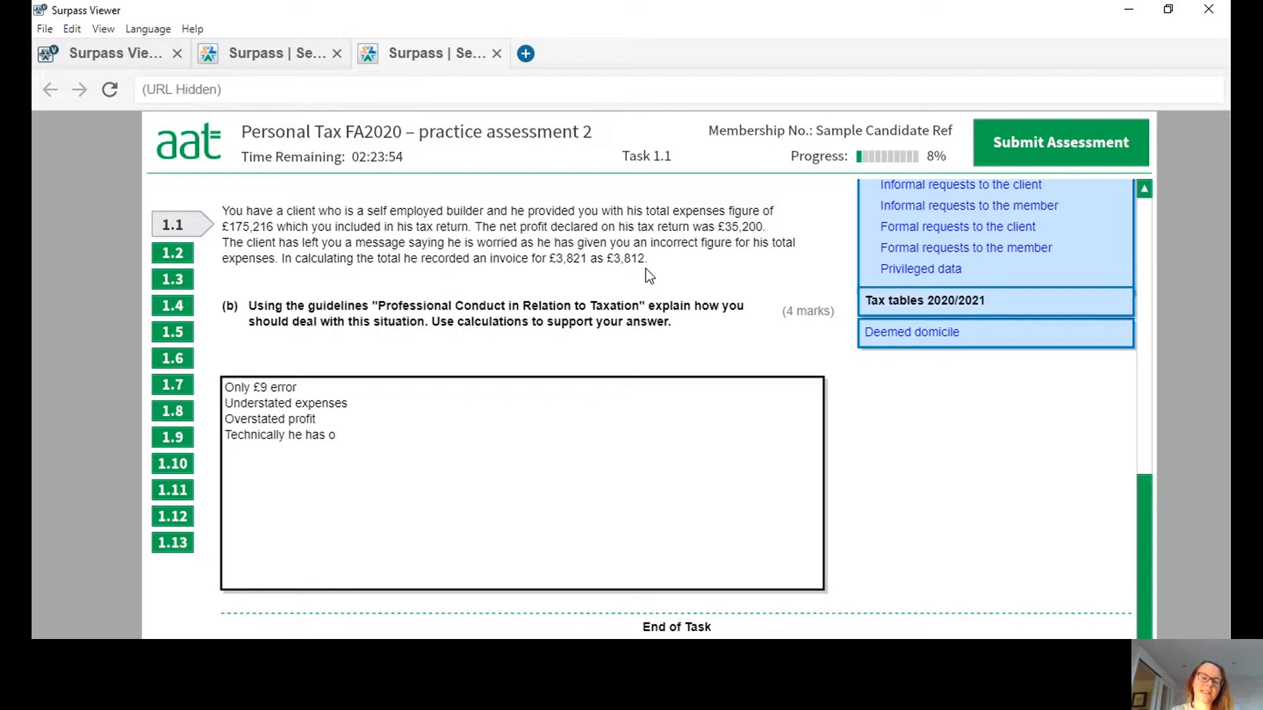
{"action": "key", "text": "BackSpace"}
{"action": "type", "text": "paid too much tax.  ASsuming"}
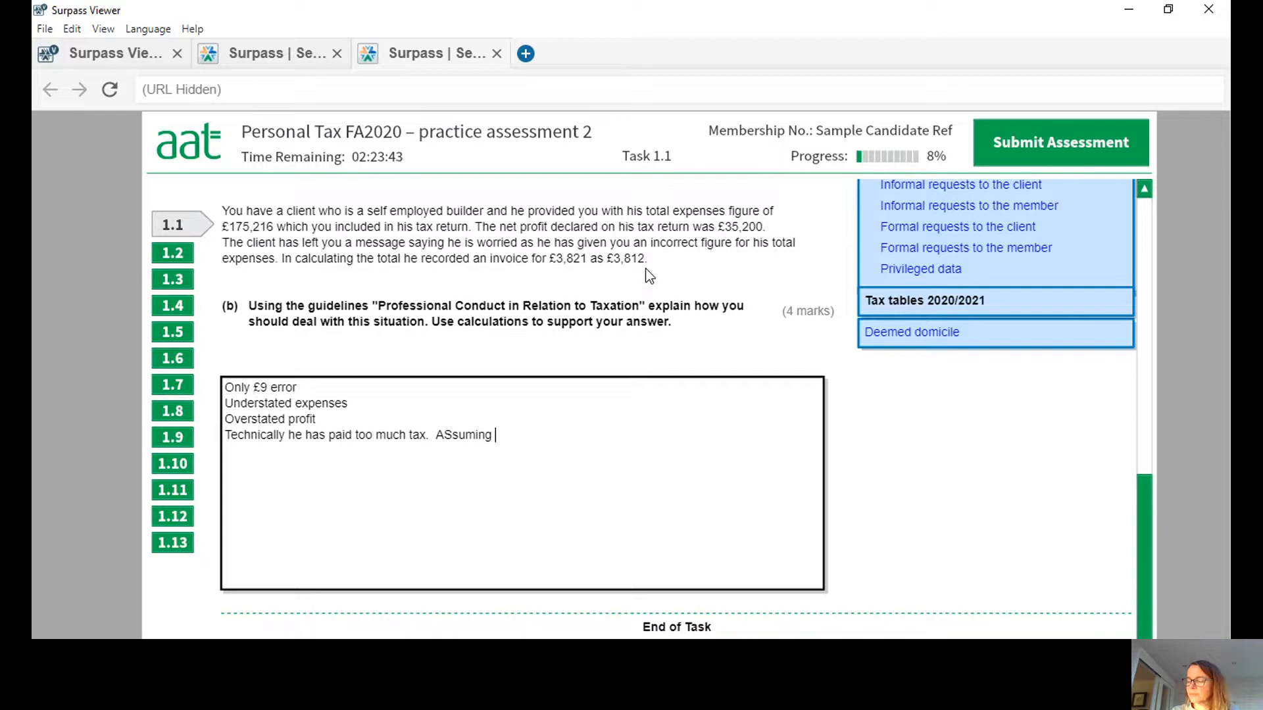
{"action": "type", "text": "he is a "}
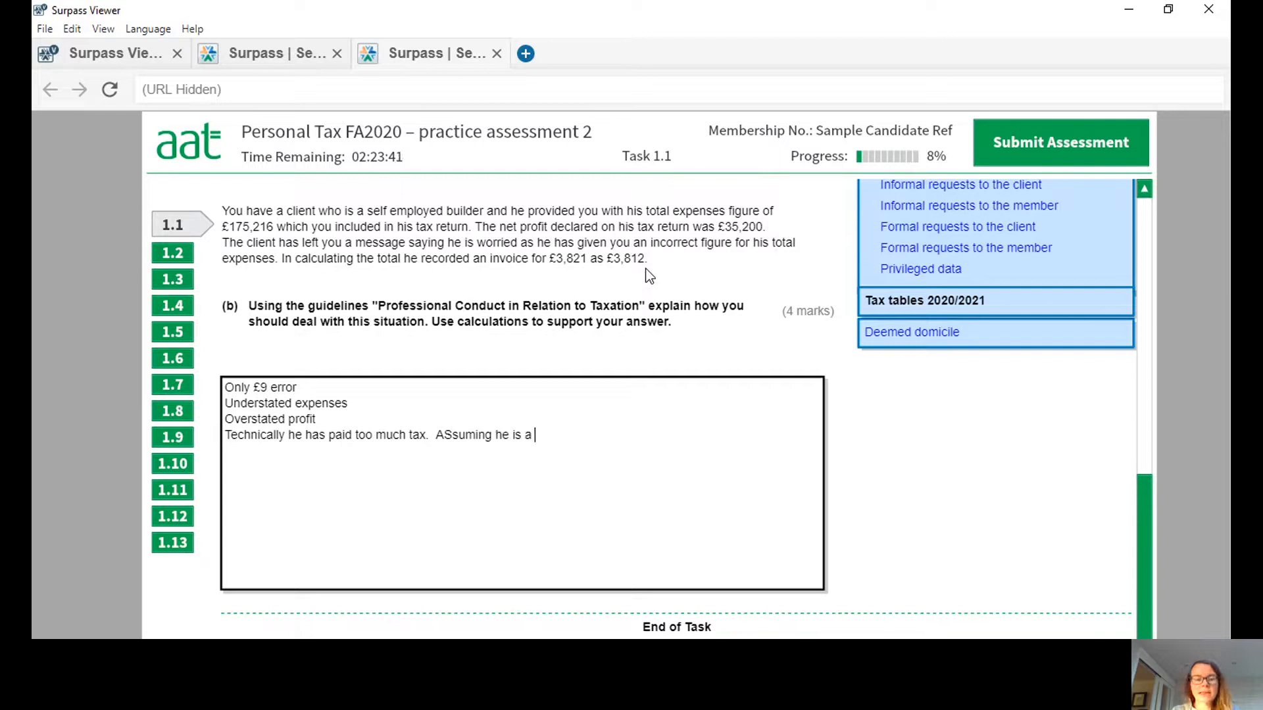
{"action": "type", "text": "basic rate"}
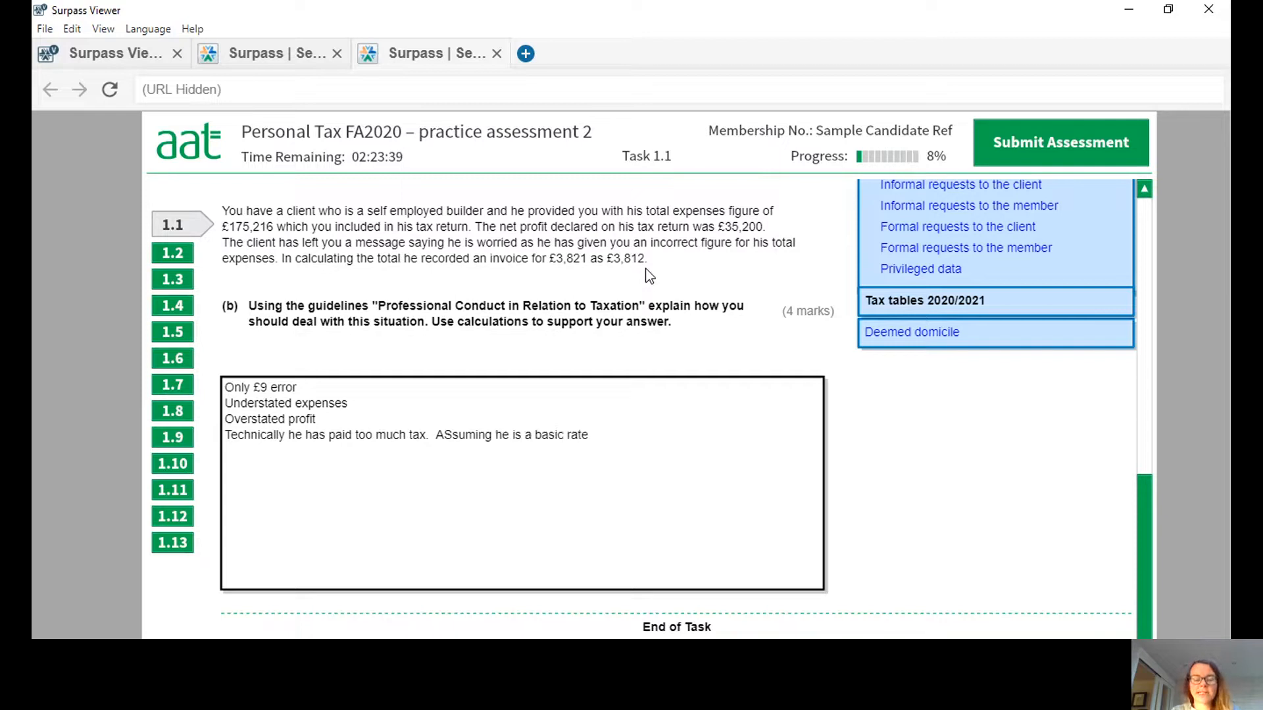
{"action": "type", "text": " tax payer"}
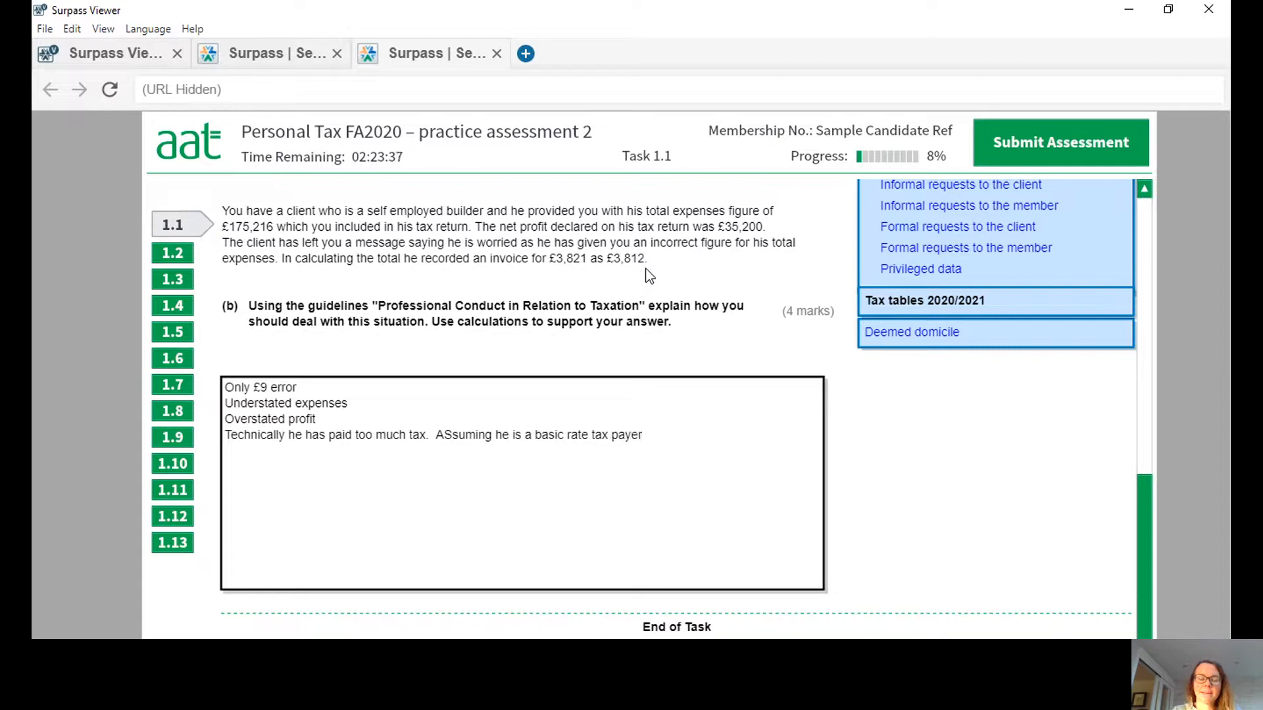
{"action": "type", "text": ", this would amo"}
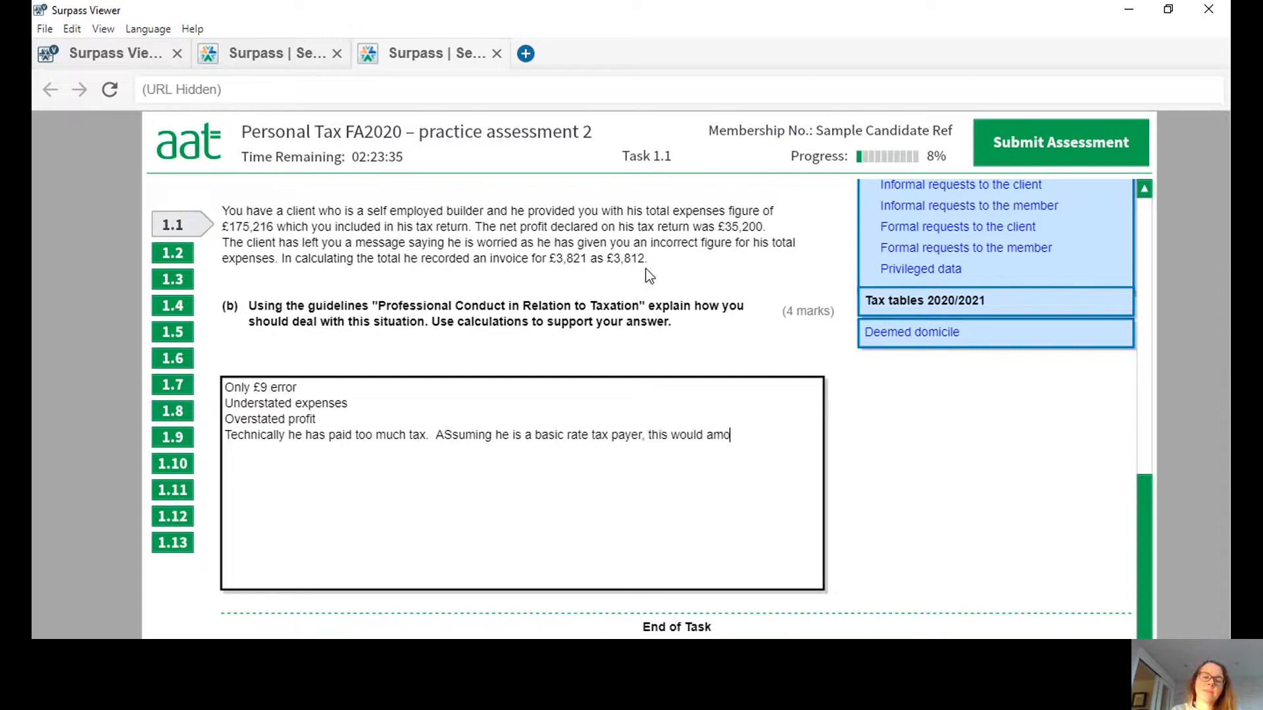
{"action": "type", "text": "unt to 20%"}
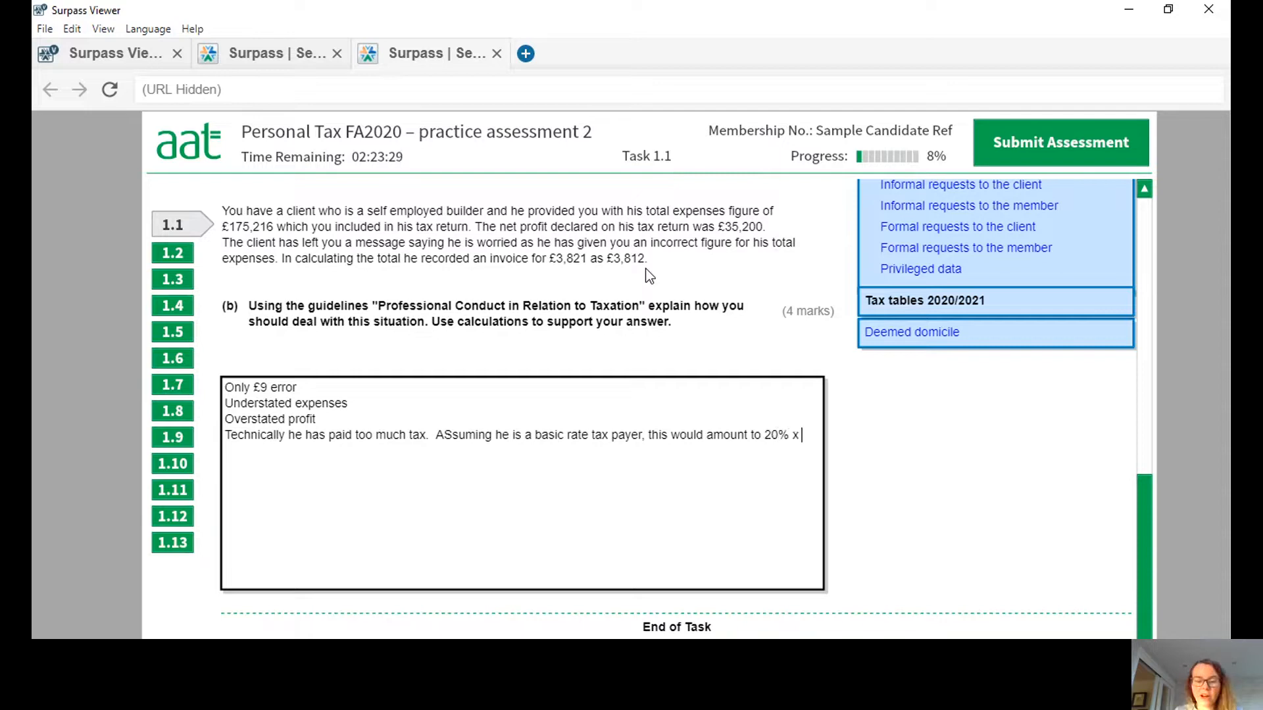
{"action": "type", "text": " x £9 ="}
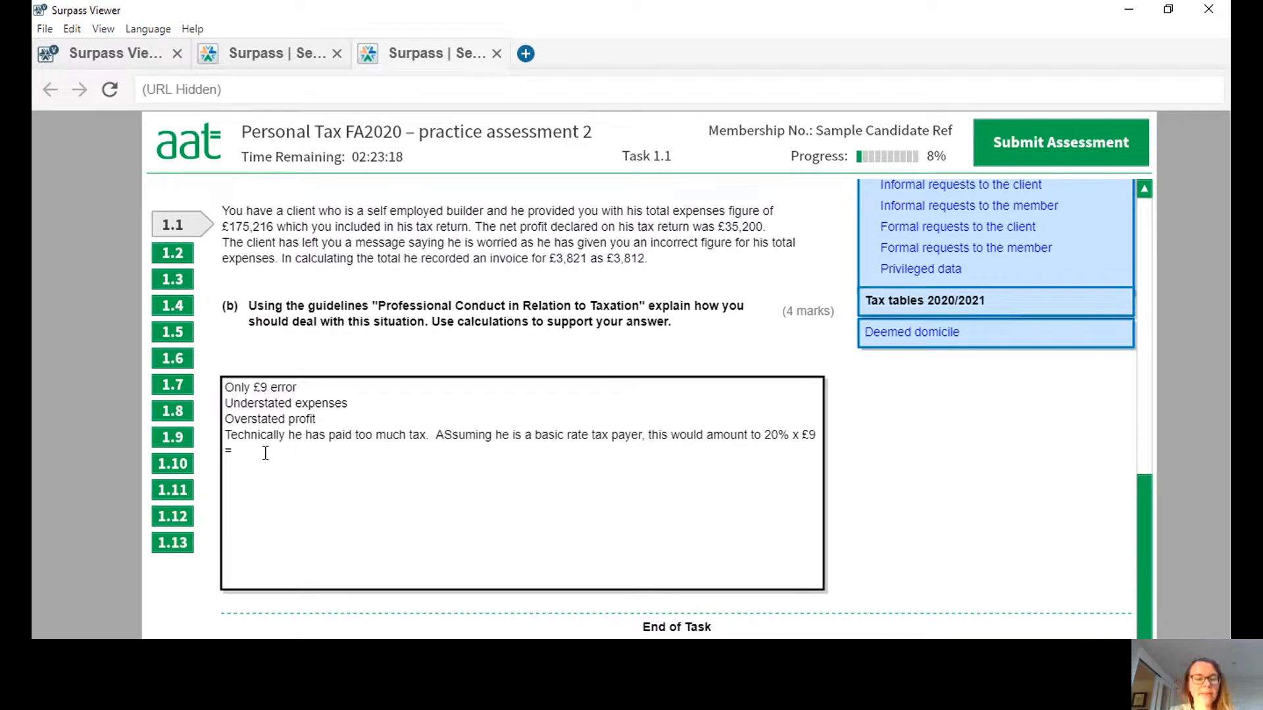
Finish the overpaid tax sentence with the calculation ", this would amount to 20% x £9 = £1.80.".
{"action": "type", "text": "£1."}
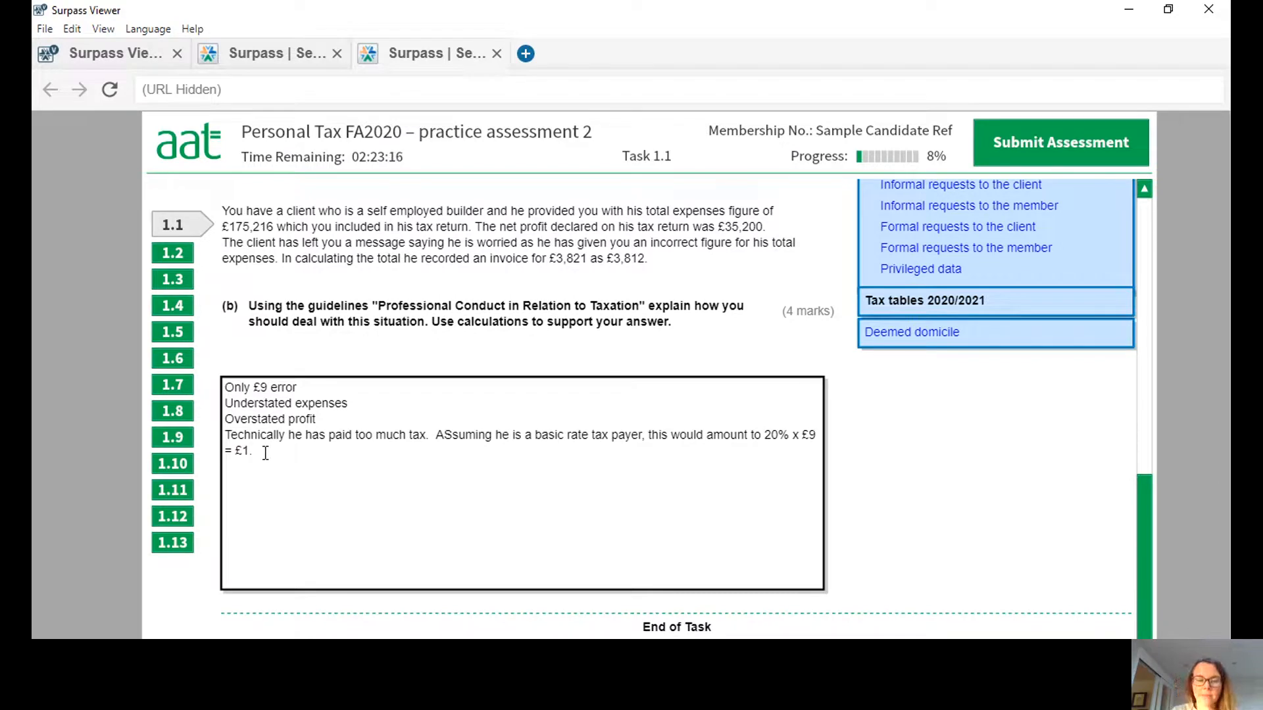
{"action": "type", "text": "80."}
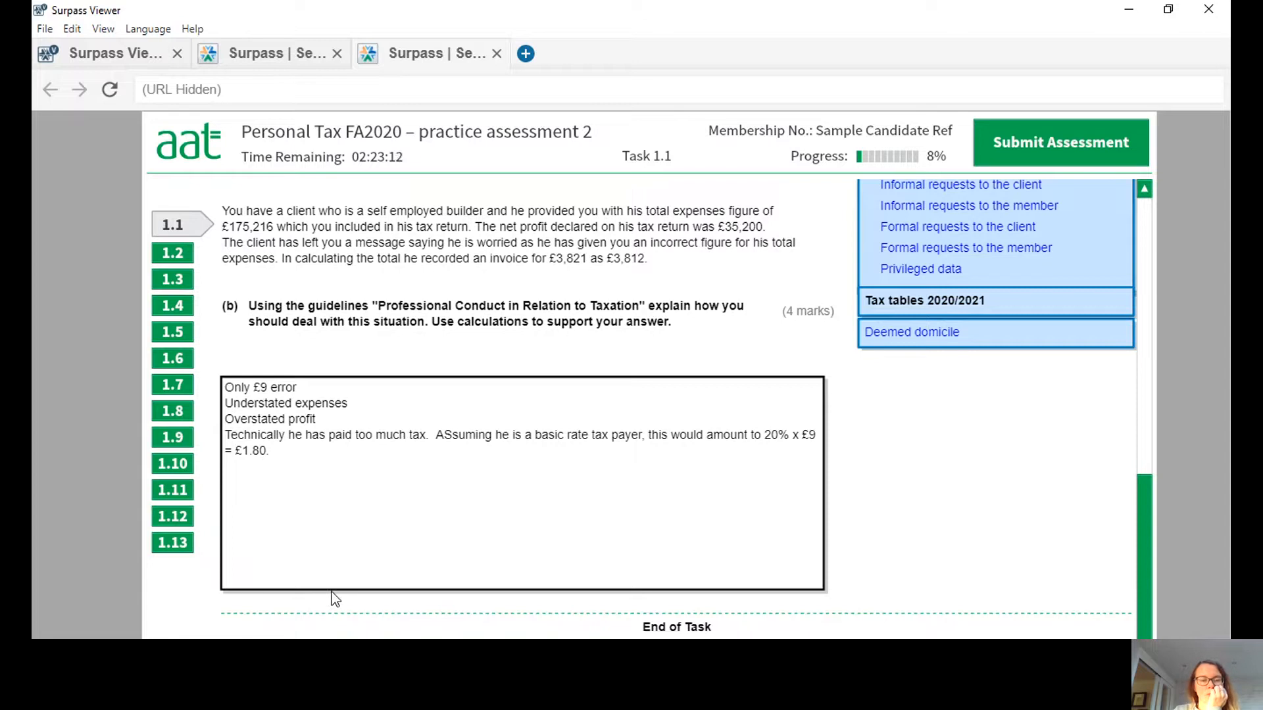
Extend the "Understated expenses" line with "- should be £175225".
{"action": "left_click", "coordinate": [354, 403]}
{"action": "type", "text": "should"}
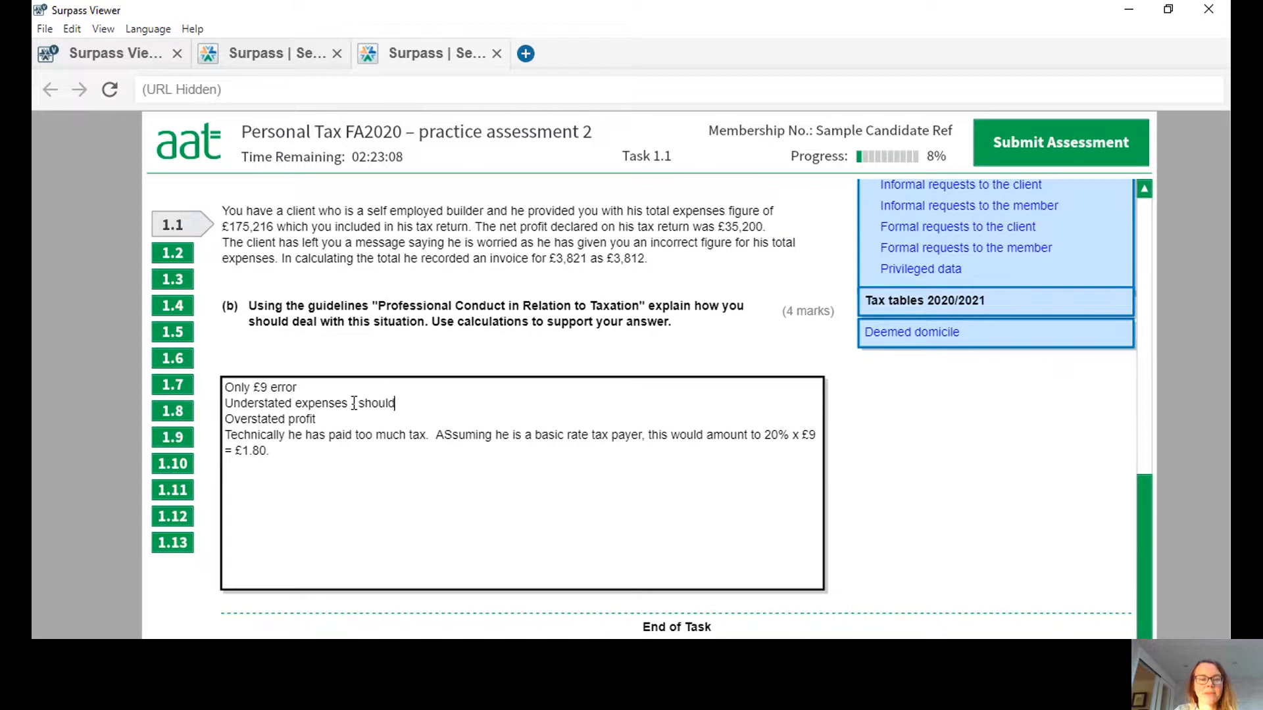
{"action": "type", "text": " be"}
{"action": "left_click", "coordinate": [354, 403]}
{"action": "type", "text": "-"}
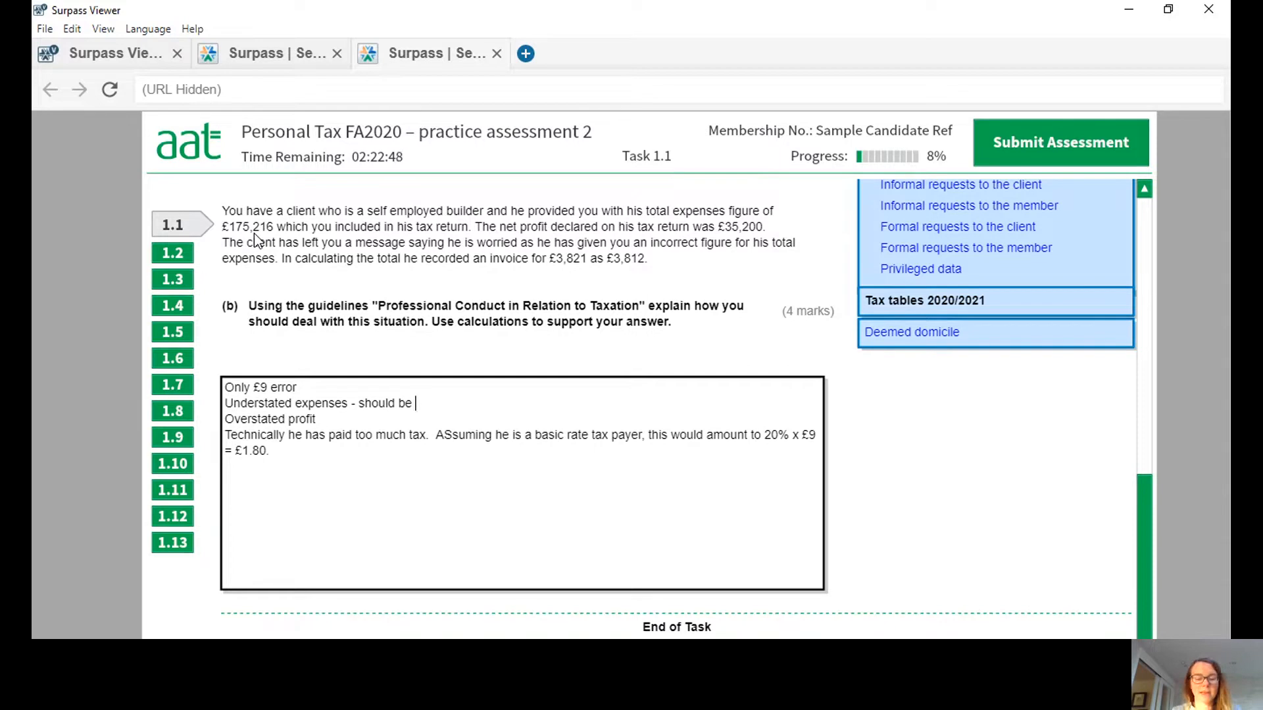
{"action": "type", "text": "£175225"}
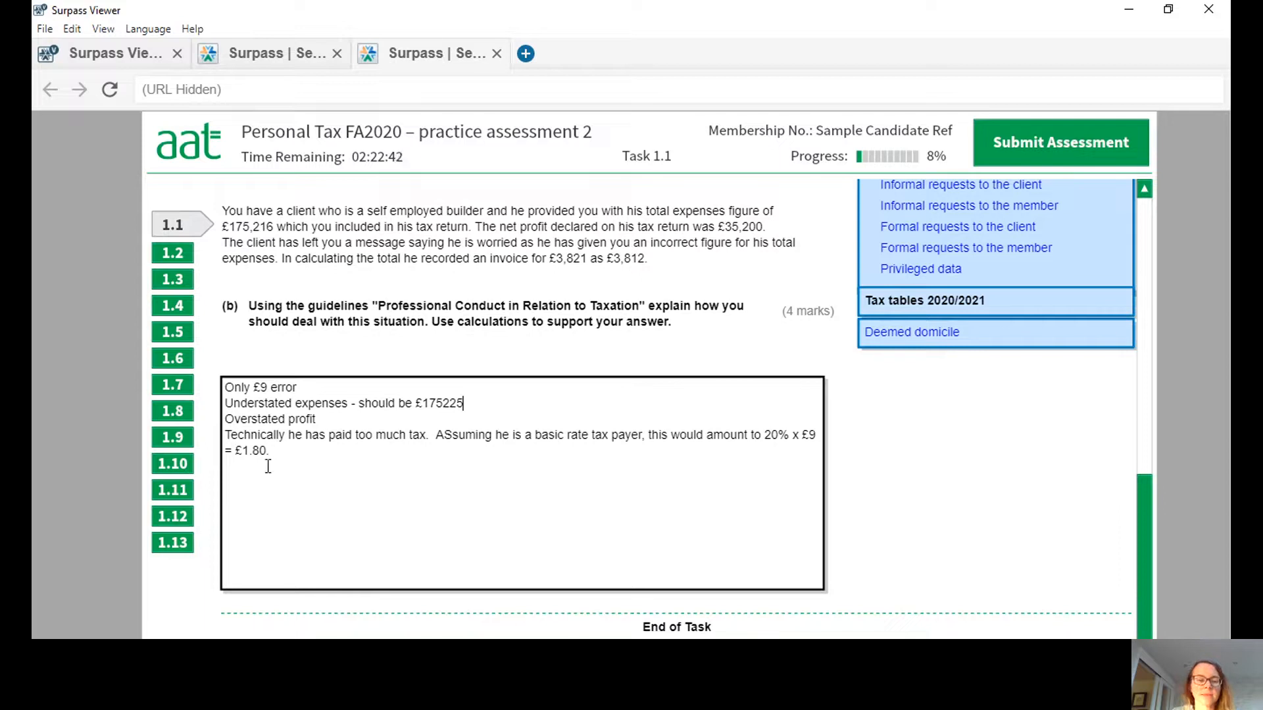
Add the lines "Trivial amount" and "Client has disclosed" below the tax calculation.
{"action": "key", "text": "Return"}
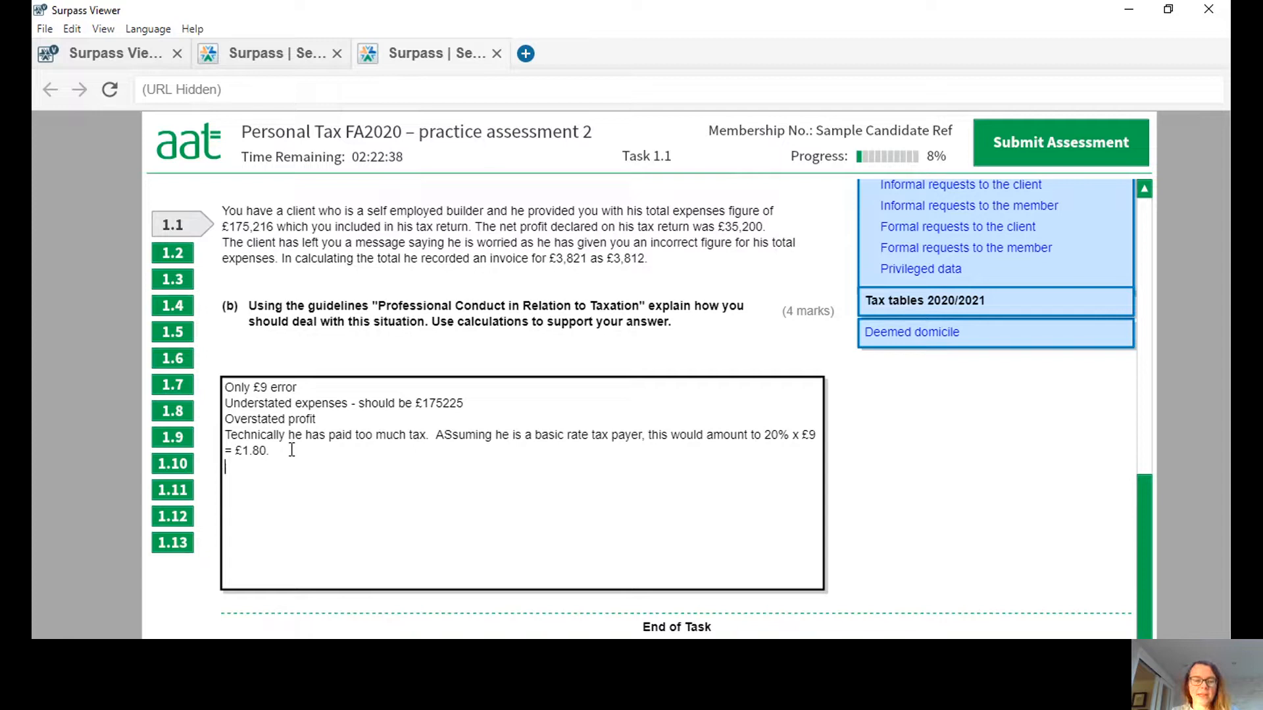
{"action": "type", "text": "Trivial"}
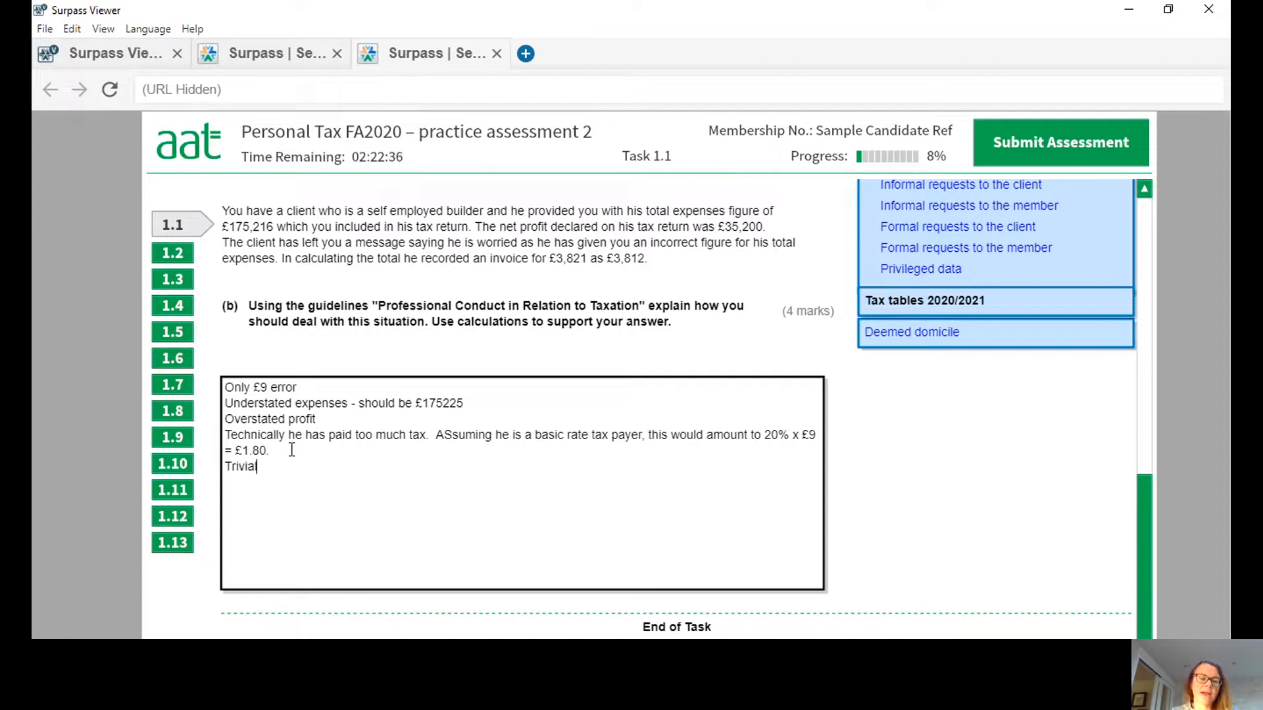
{"action": "type", "text": " amount"}
{"action": "key", "text": "Return"}
{"action": "type", "text": "Client "}
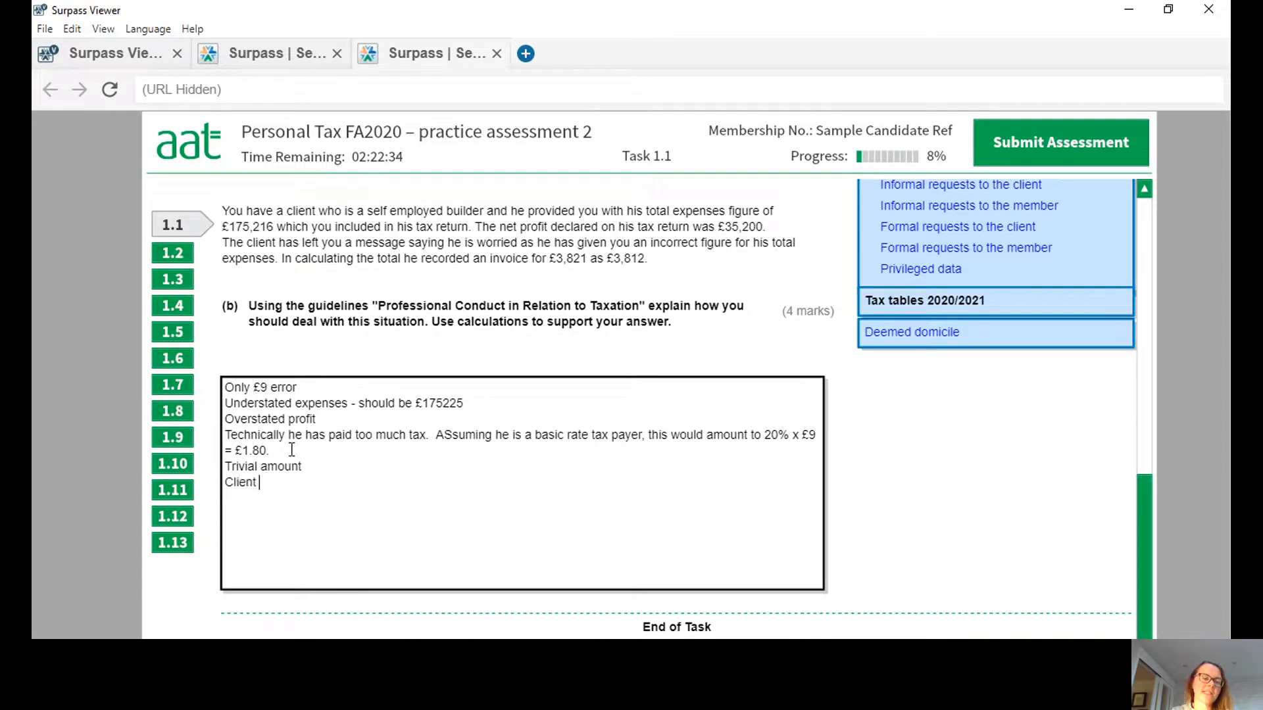
{"action": "type", "text": "has disclosed"}
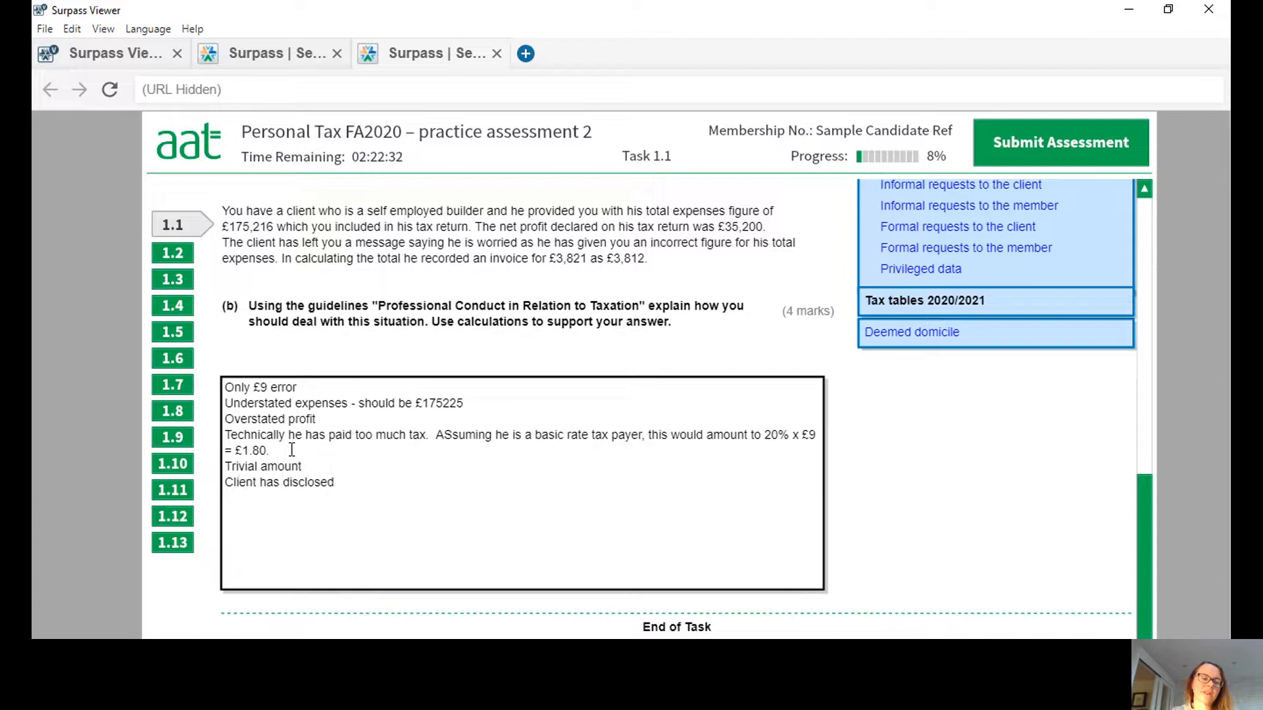
Add the line "WOuldn't worry about it" below the disclosure point, followed by a blank line.
{"action": "key", "text": "Return"}
{"action": "type", "text": "WOuldn't worry about it"}
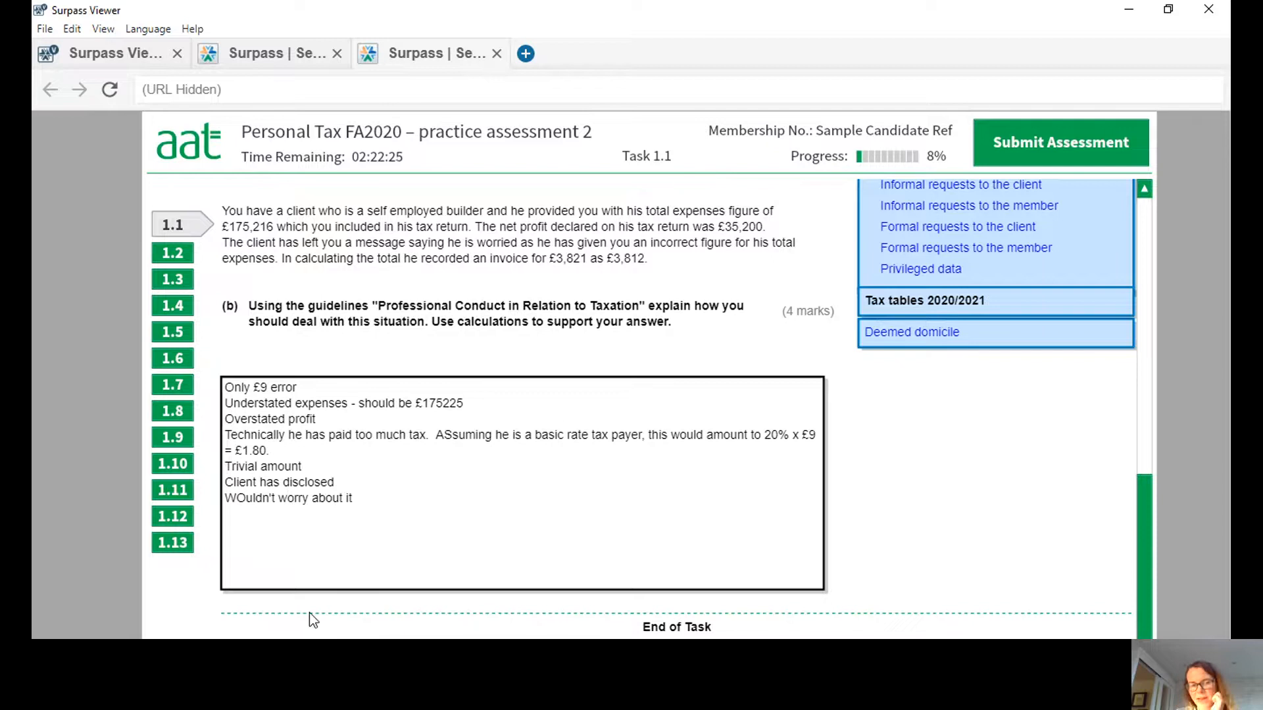
{"action": "key", "text": "Return"}
{"action": "key", "text": "Return"}
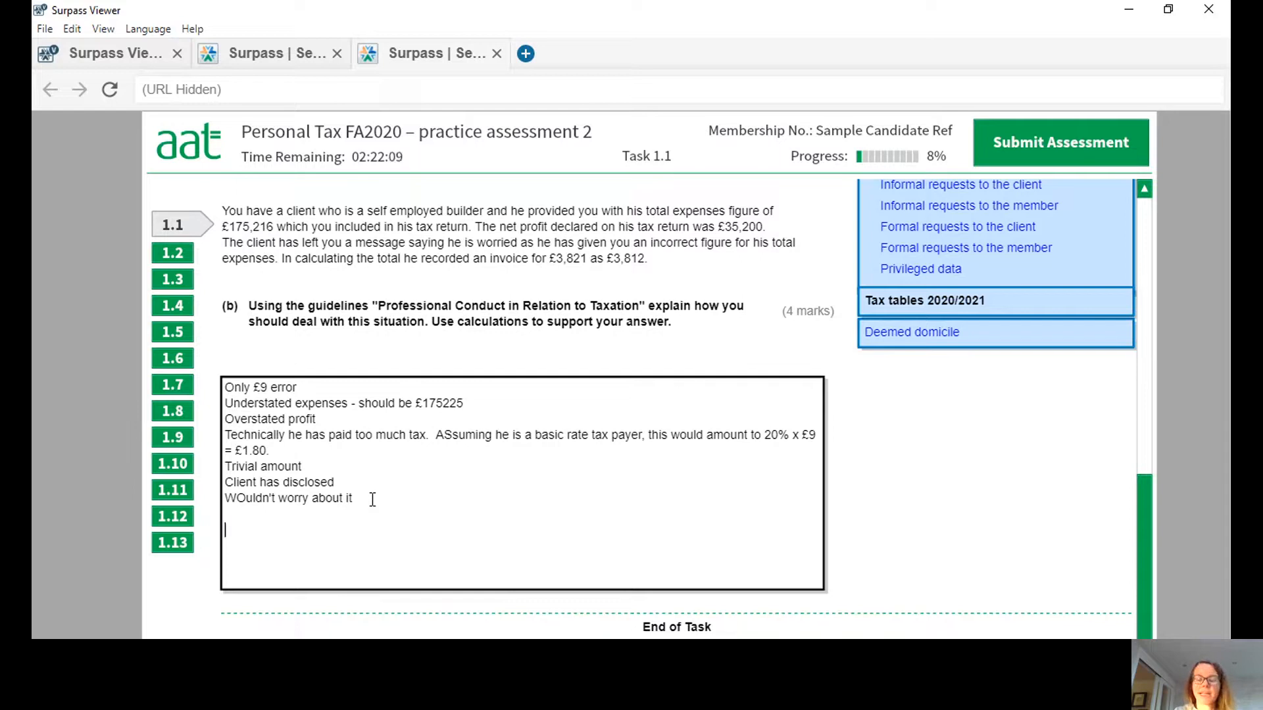
Start the full written answer to part (b) with the line "The client has honestly disclosed the error.".
{"action": "type", "text": "The client has honest"}
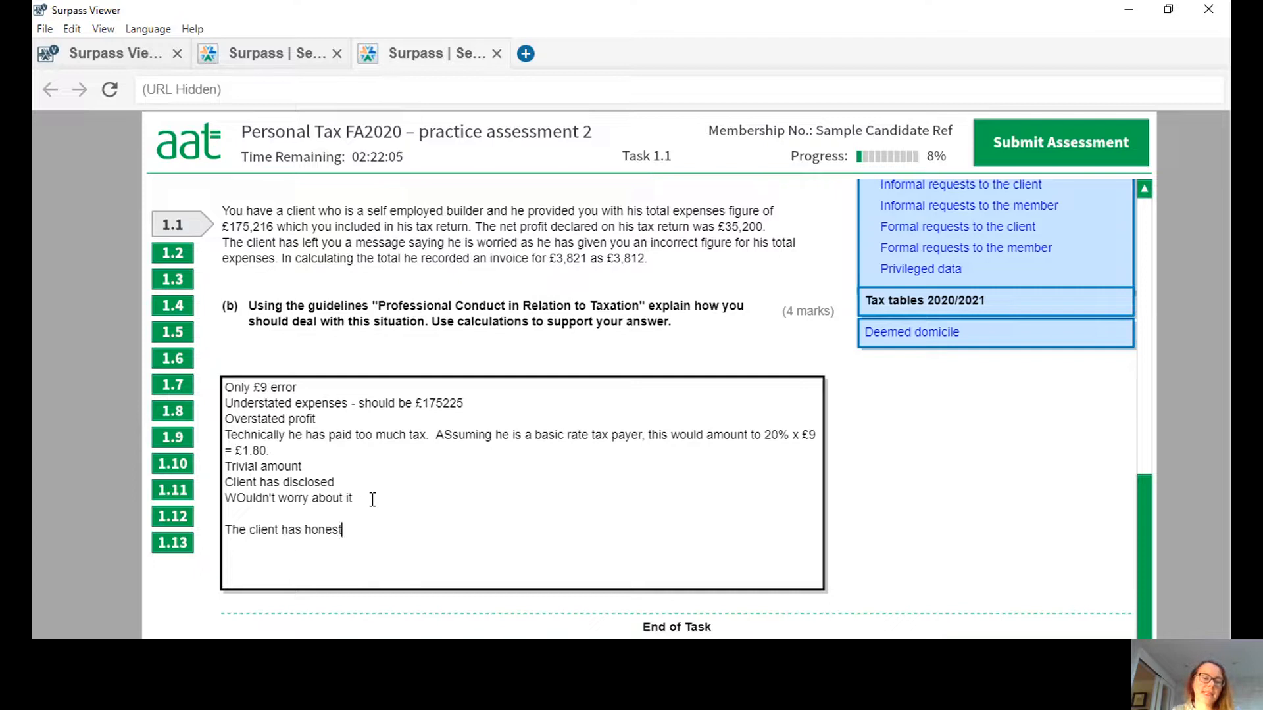
{"action": "type", "text": "ely disclosed the"}
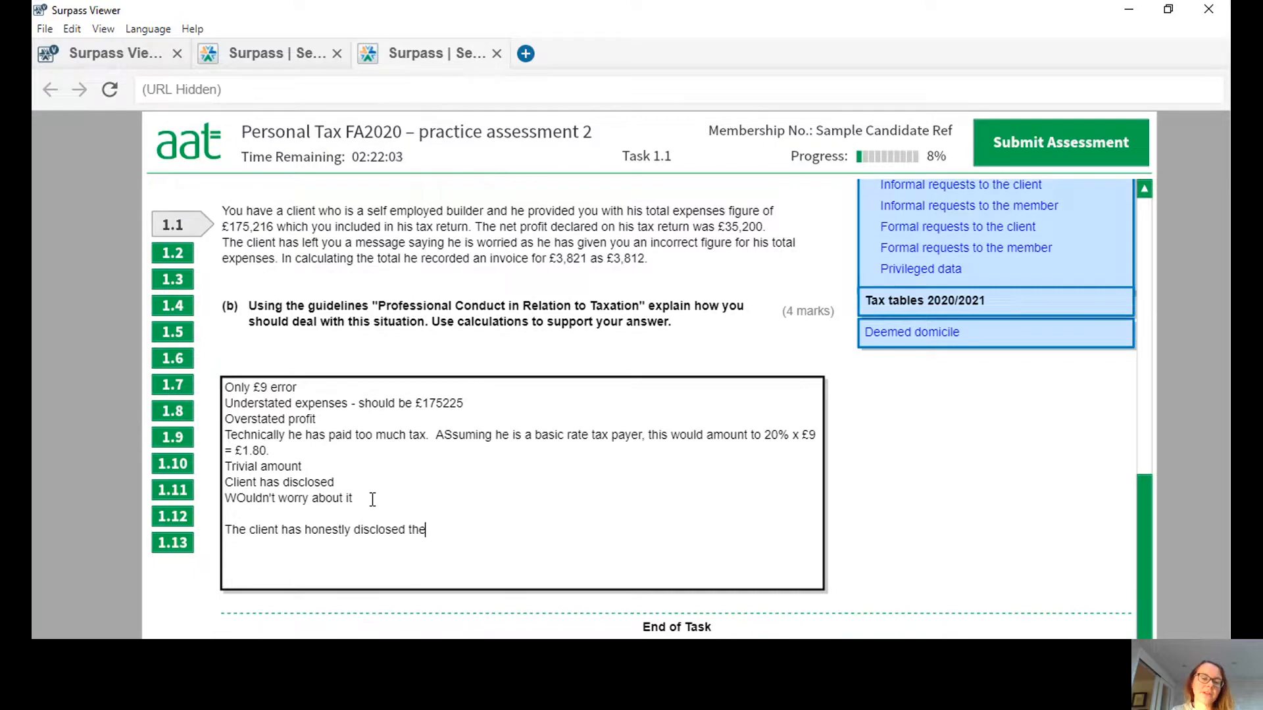
{"action": "type", "text": " error."}
{"action": "key", "text": "Return"}
Add the line "It amounts to understated expenses of £9, i.e. expenses should have been £175225" below the disclosure sentence.
{"action": "type", "text": "It amounts to "}
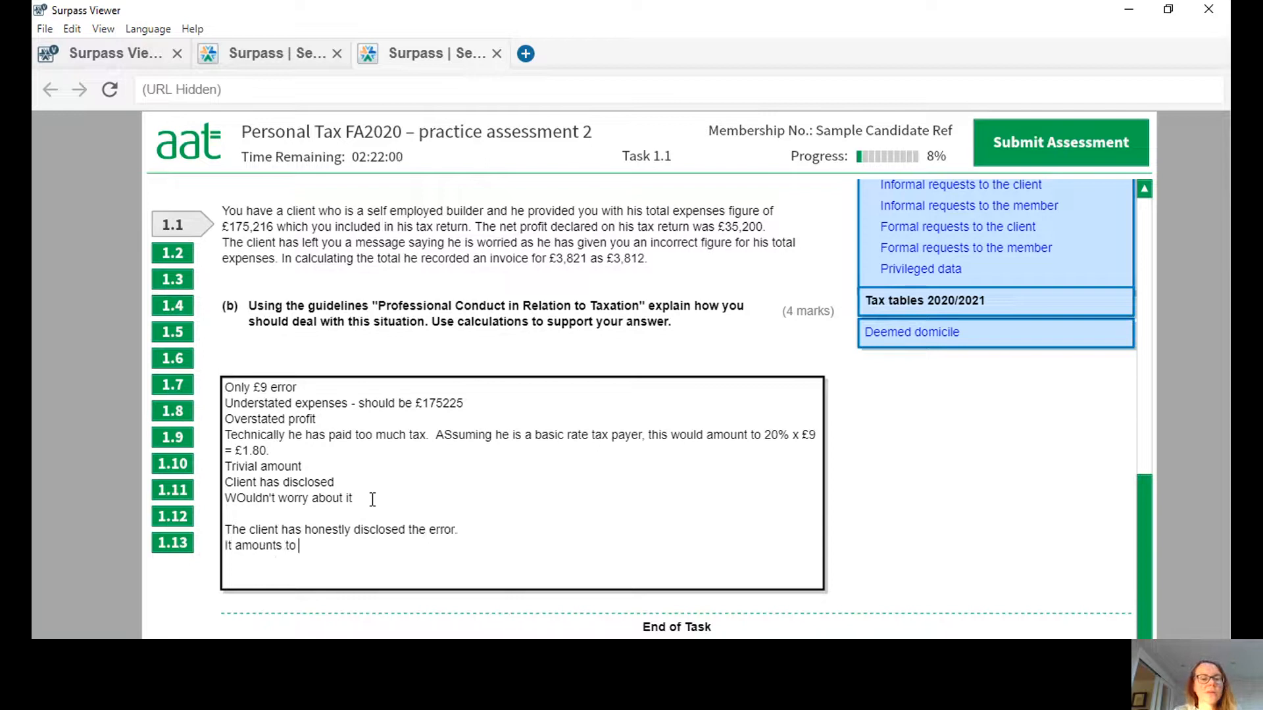
{"action": "type", "text": "understated e"}
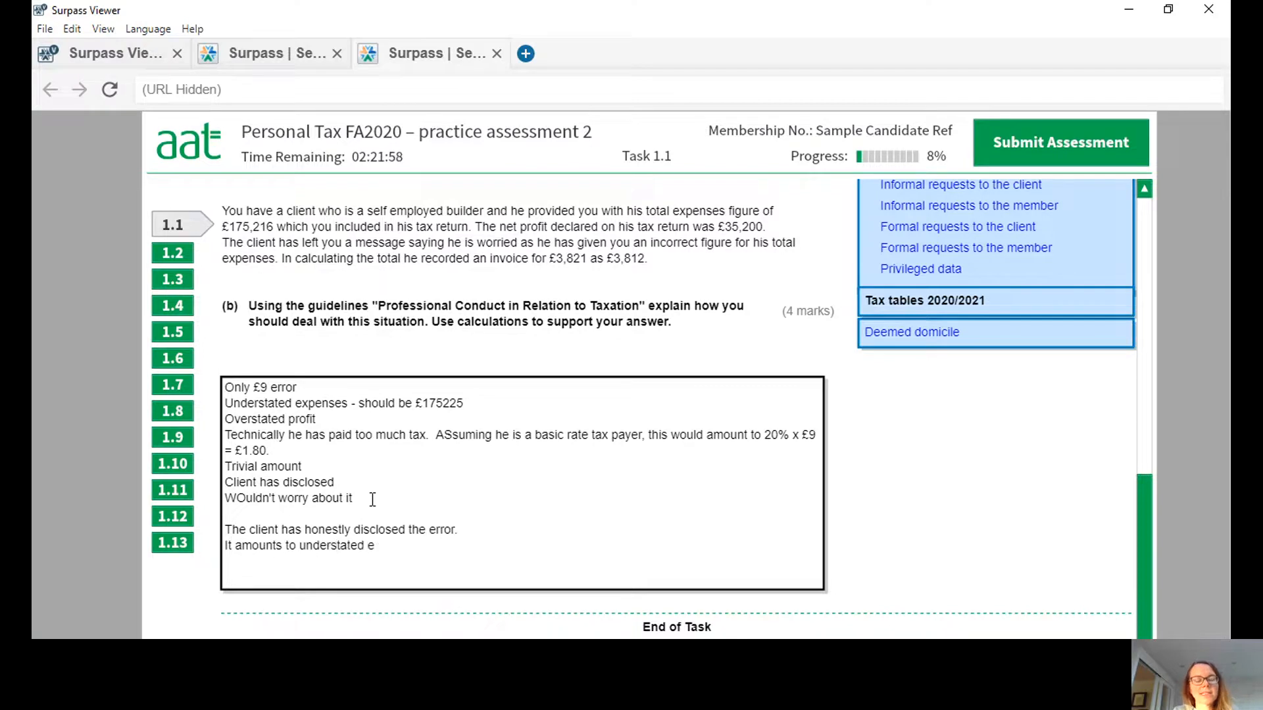
{"action": "type", "text": "xpenses of"}
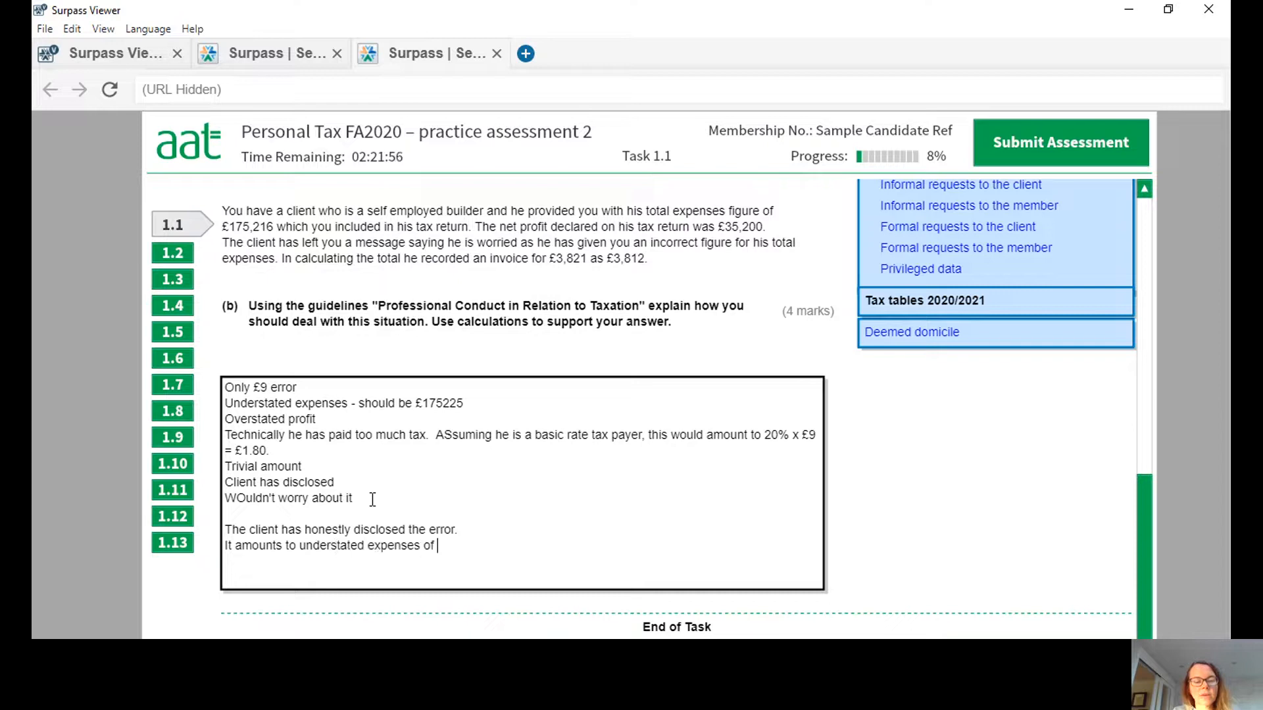
{"action": "type", "text": " £9, i.e. "}
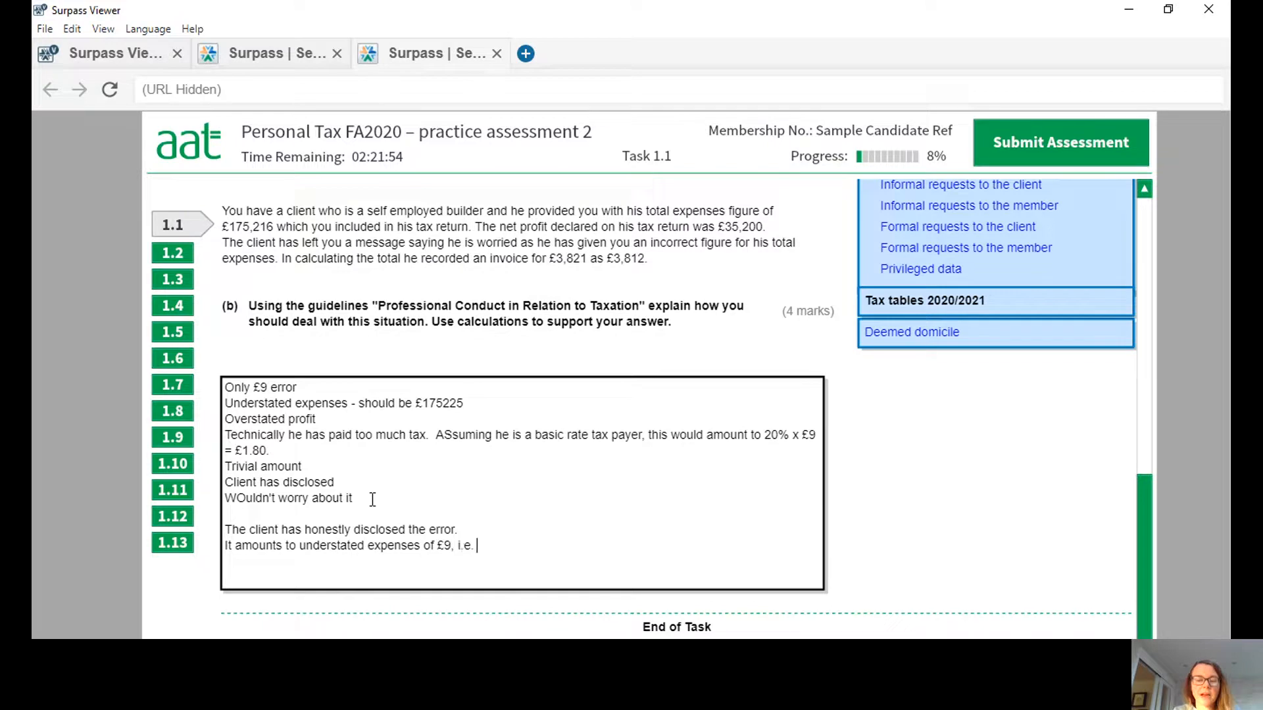
{"action": "type", "text": "expen"}
{"action": "type", "text": "shou"}
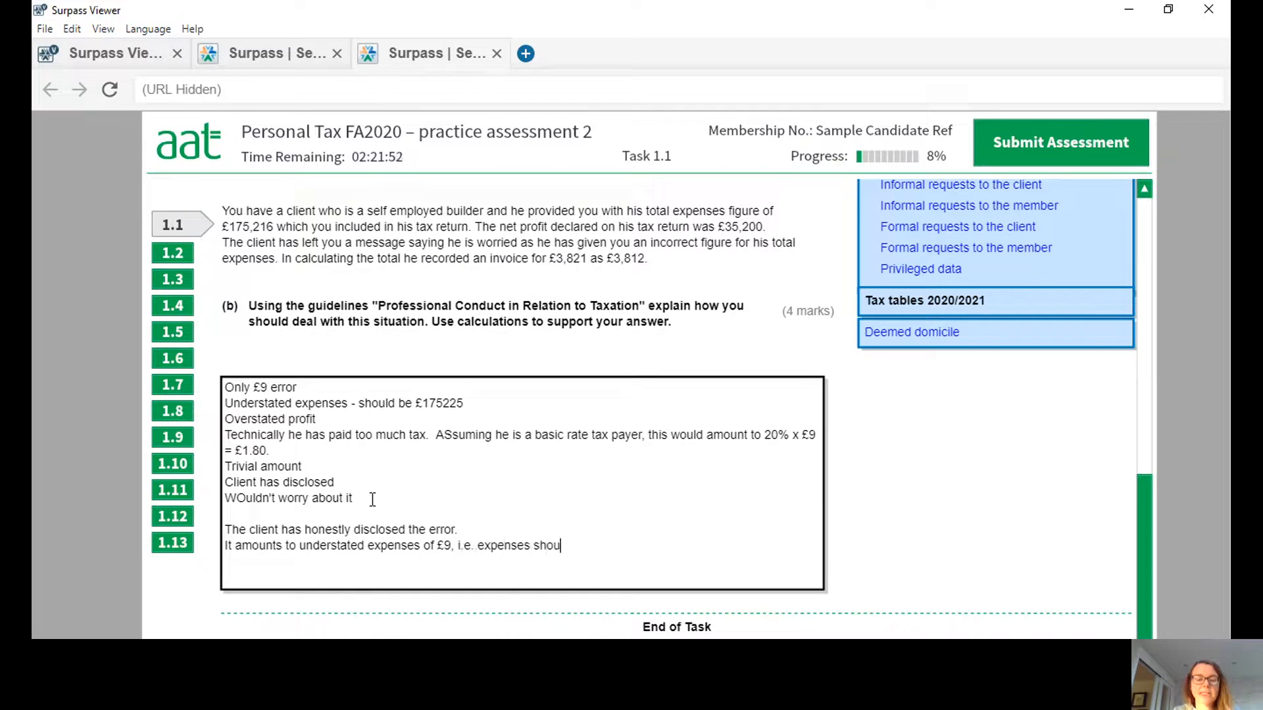
{"action": "type", "text": "ld have been £1"}
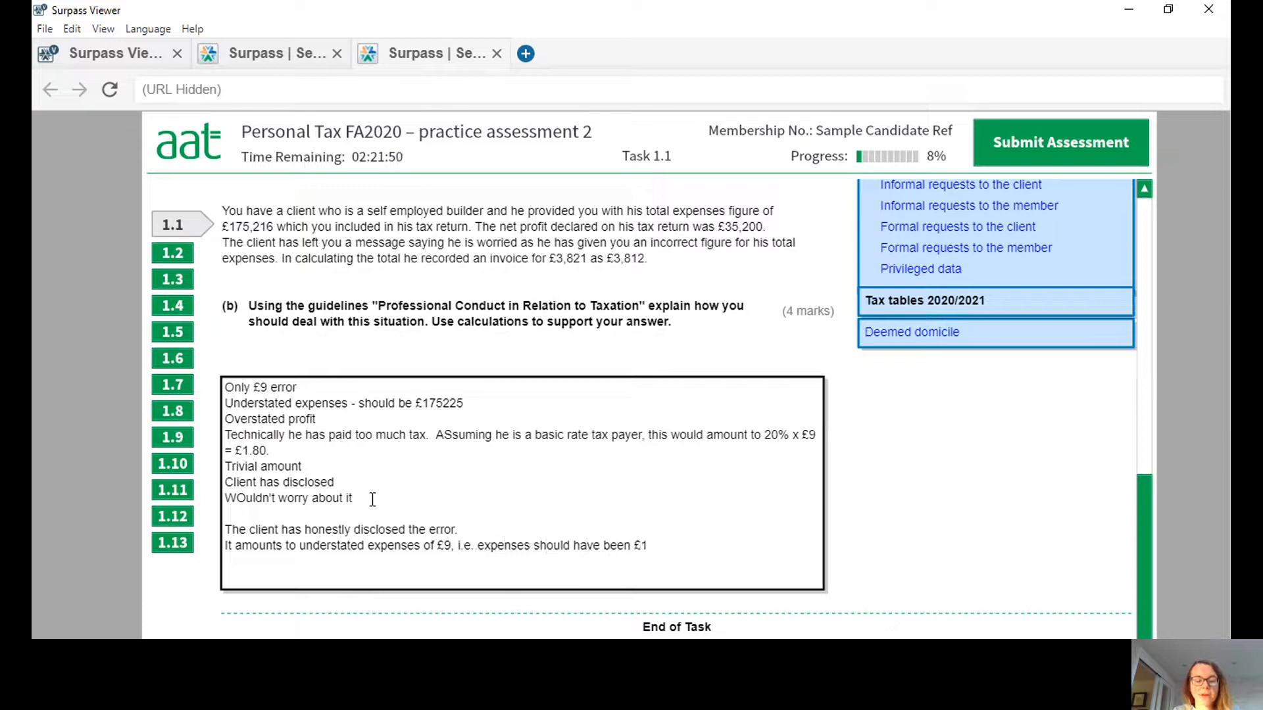
{"action": "type", "text": "7522"}
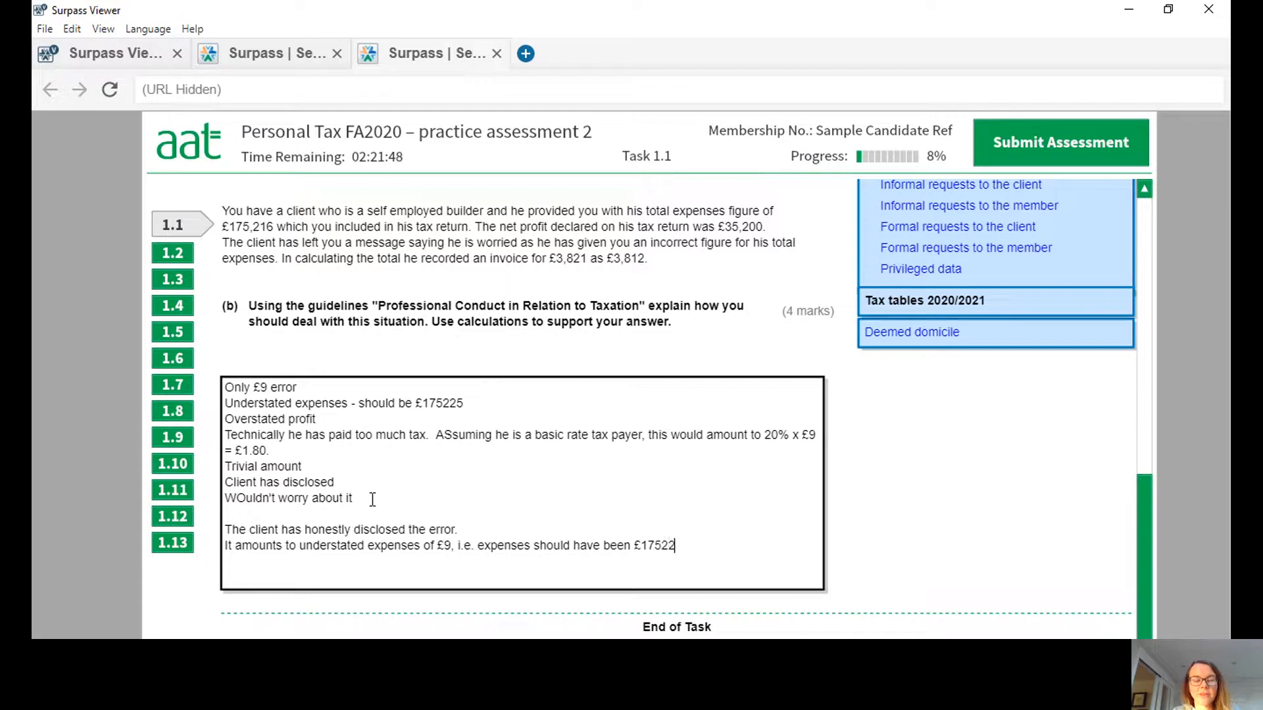
{"action": "type", "text": "5 and p"}
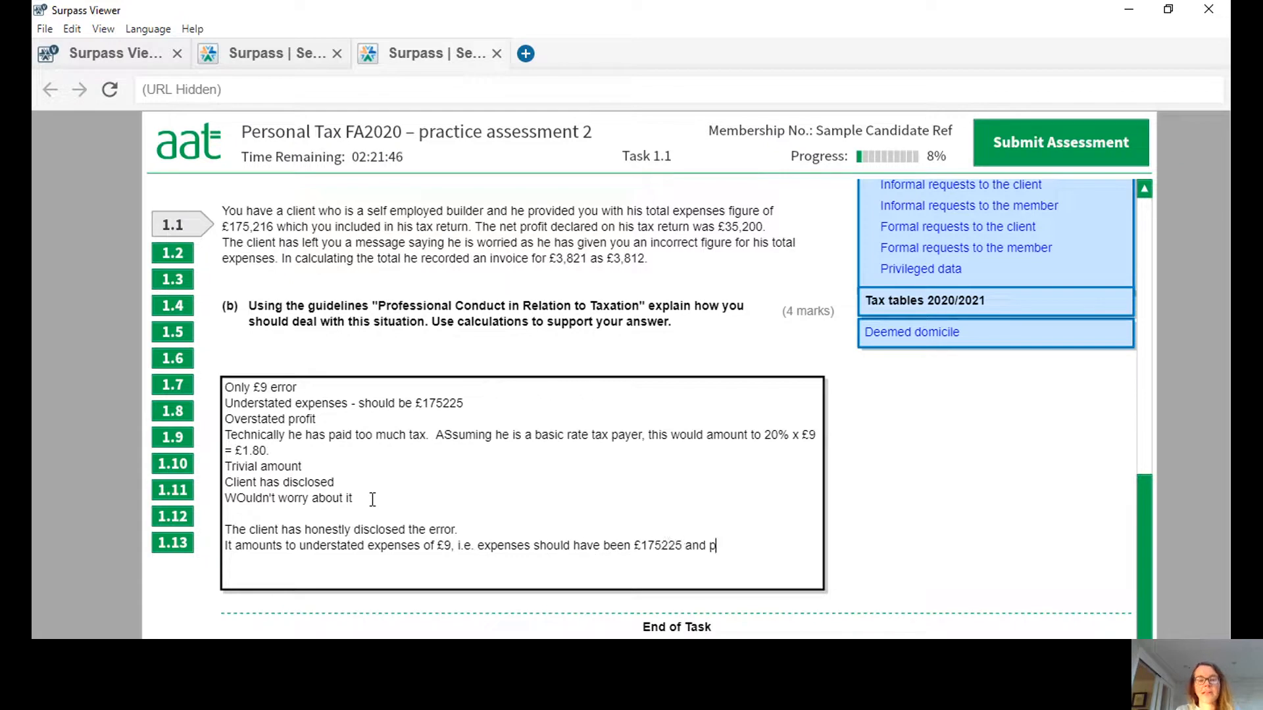
{"action": "key", "text": "BackSpace"}
{"action": "key", "text": "BackSpace"}
{"action": "key", "text": "BackSpace"}
{"action": "key", "text": "BackSpace"}
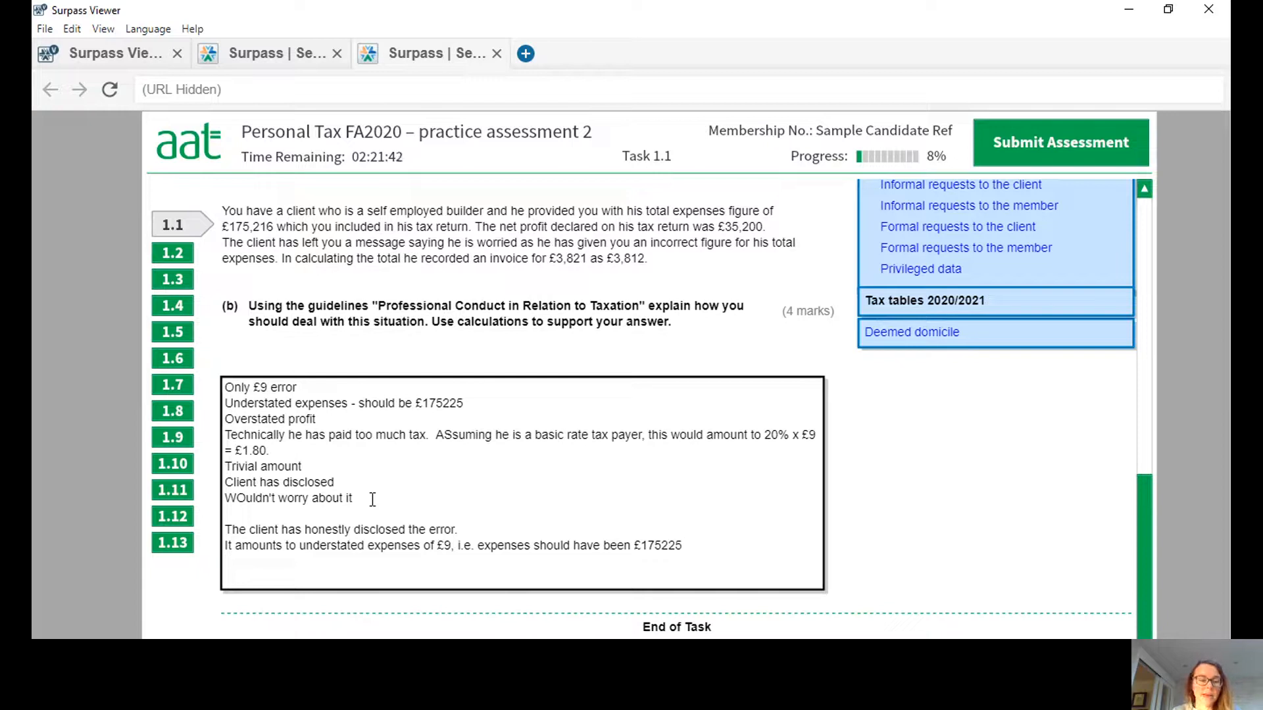
Add the line "This means profit is overstated by £9, ie profit should have been £35191" below the expenses sentence.
{"action": "key", "text": "Return"}
{"action": "type", "text": "This means pro"}
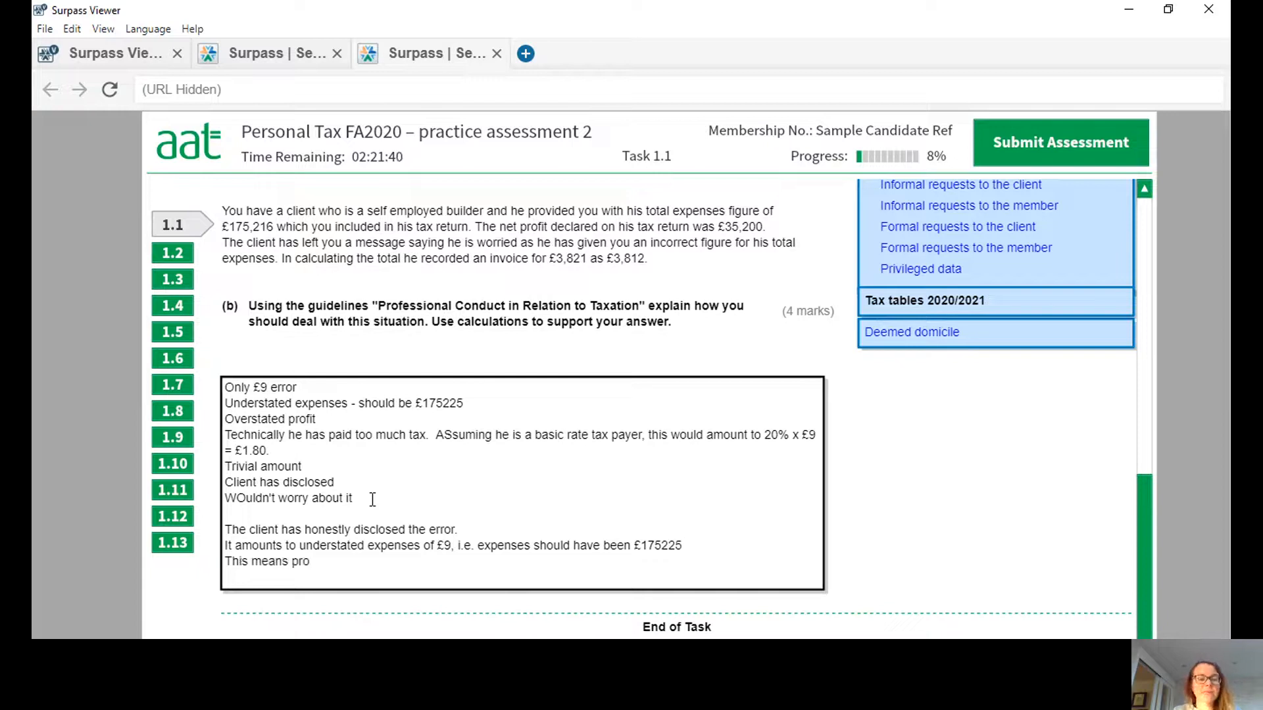
{"action": "type", "text": "fit is overs"}
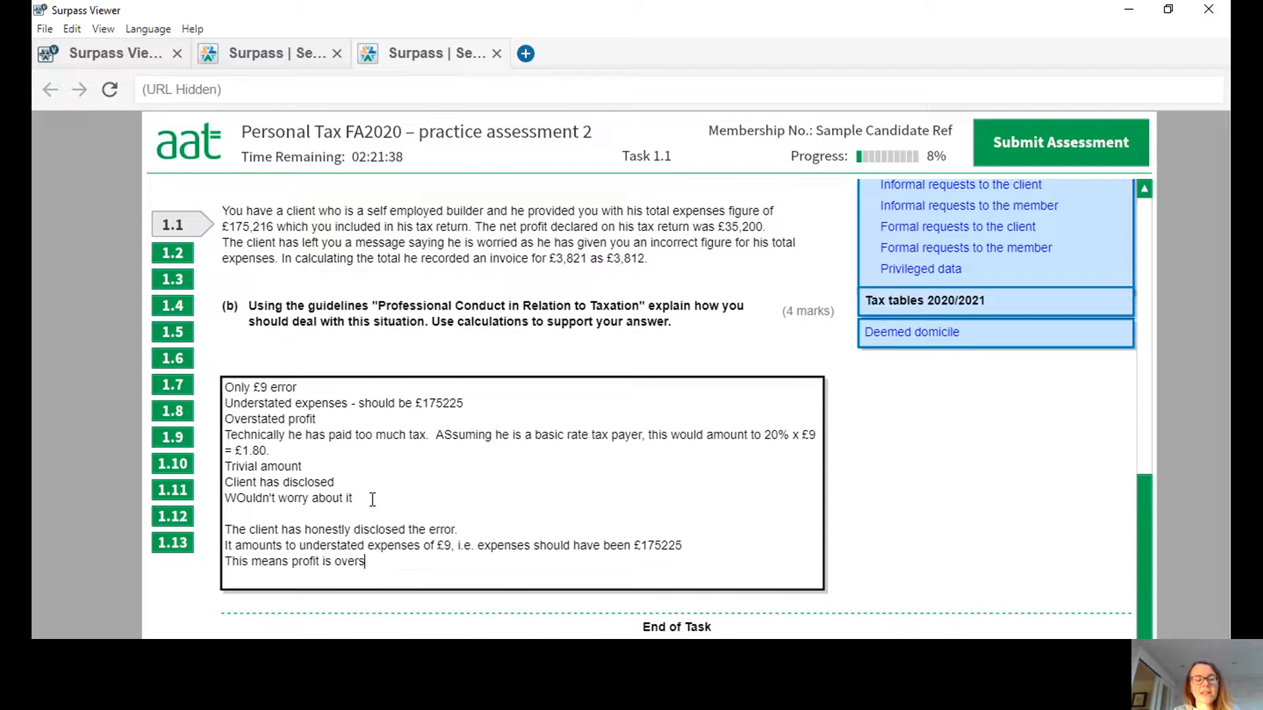
{"action": "type", "text": "tated by"}
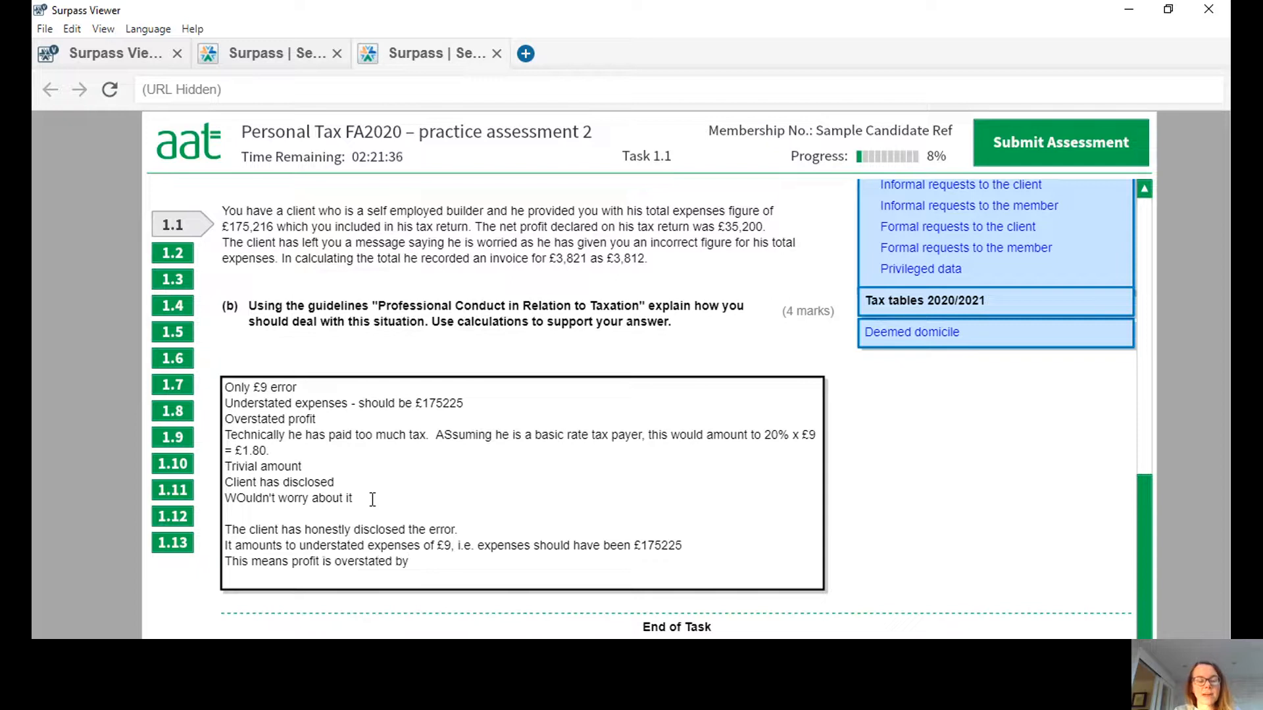
{"action": "type", "text": " £9, ie profit should ha"}
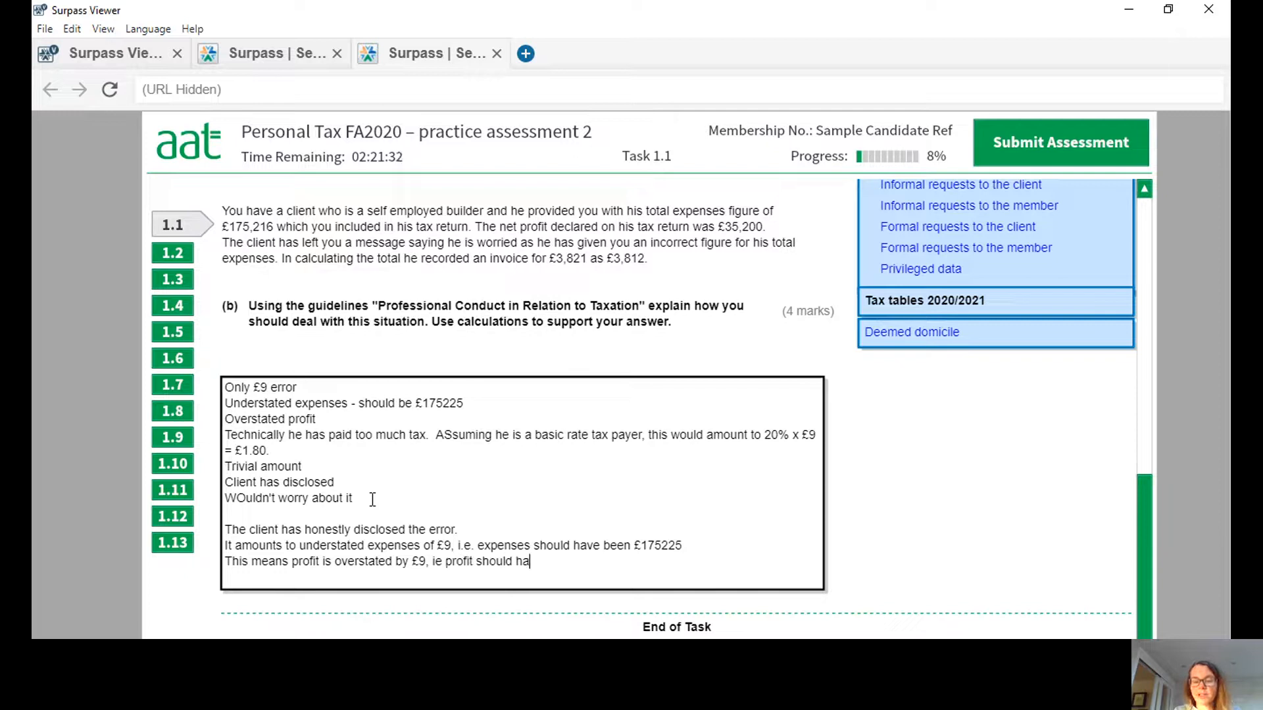
{"action": "type", "text": "ve been"}
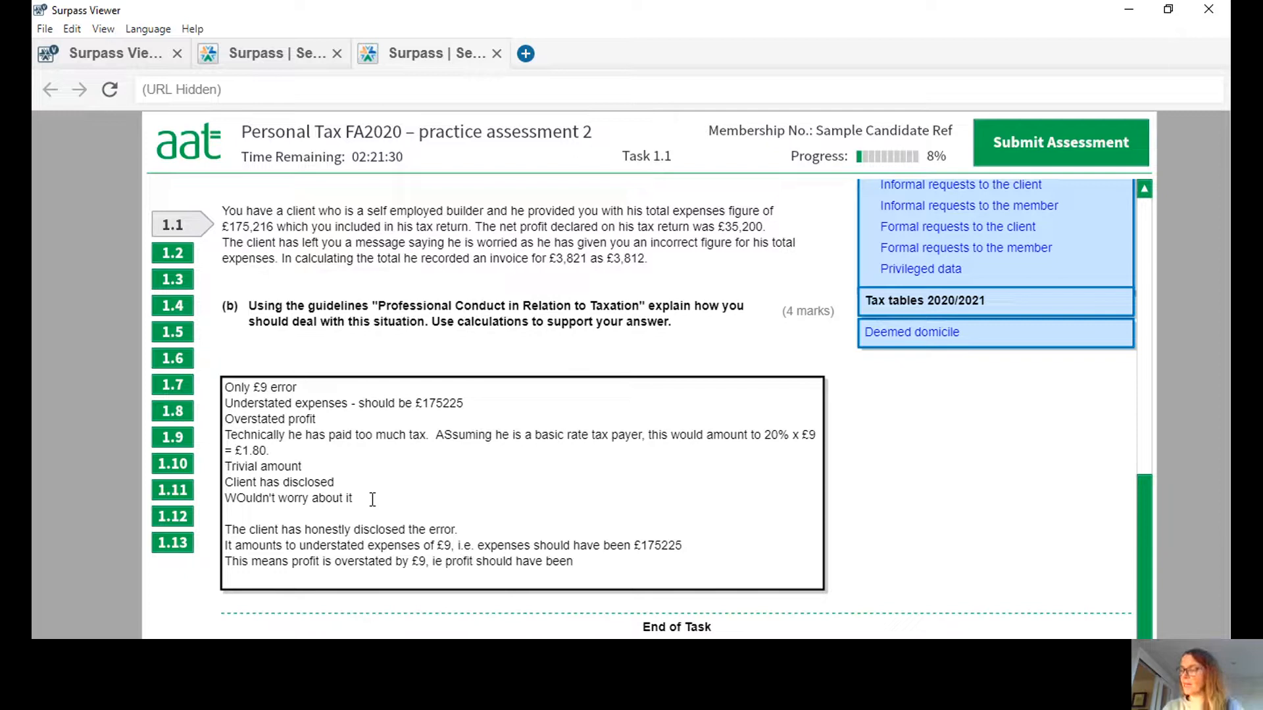
{"action": "type", "text": " £3"}
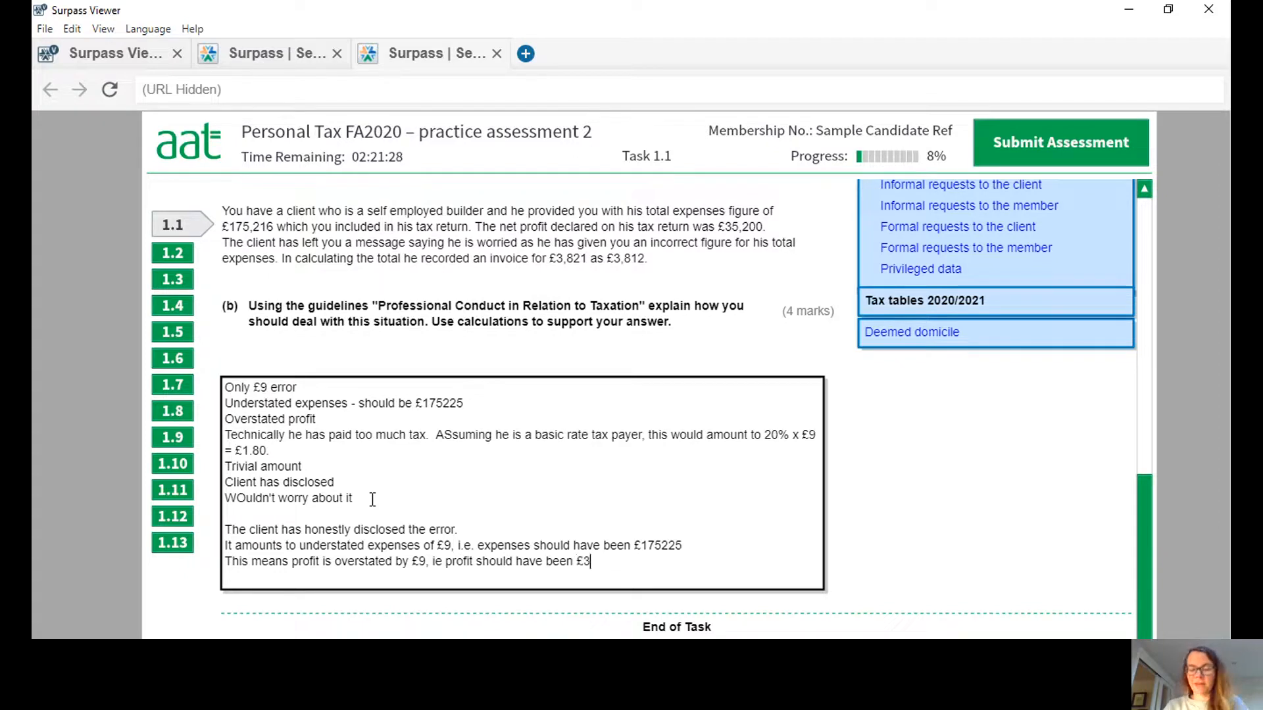
{"action": "type", "text": "51"}
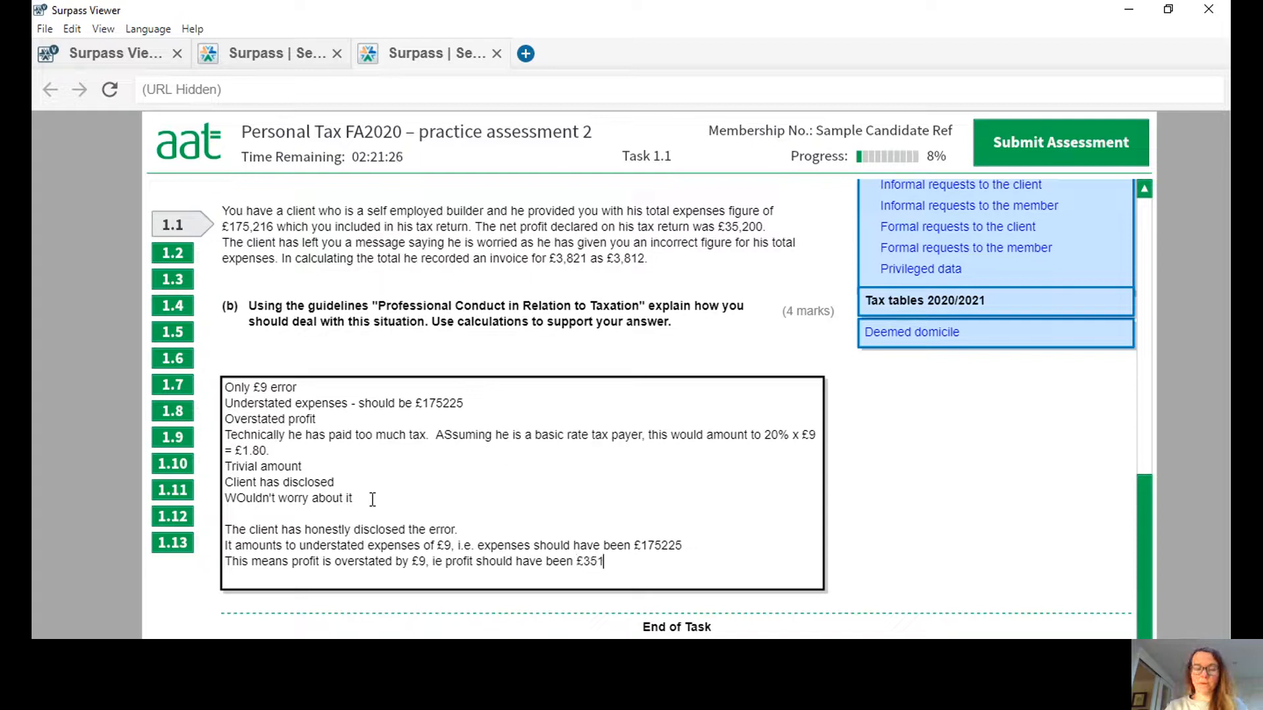
{"action": "type", "text": "91"}
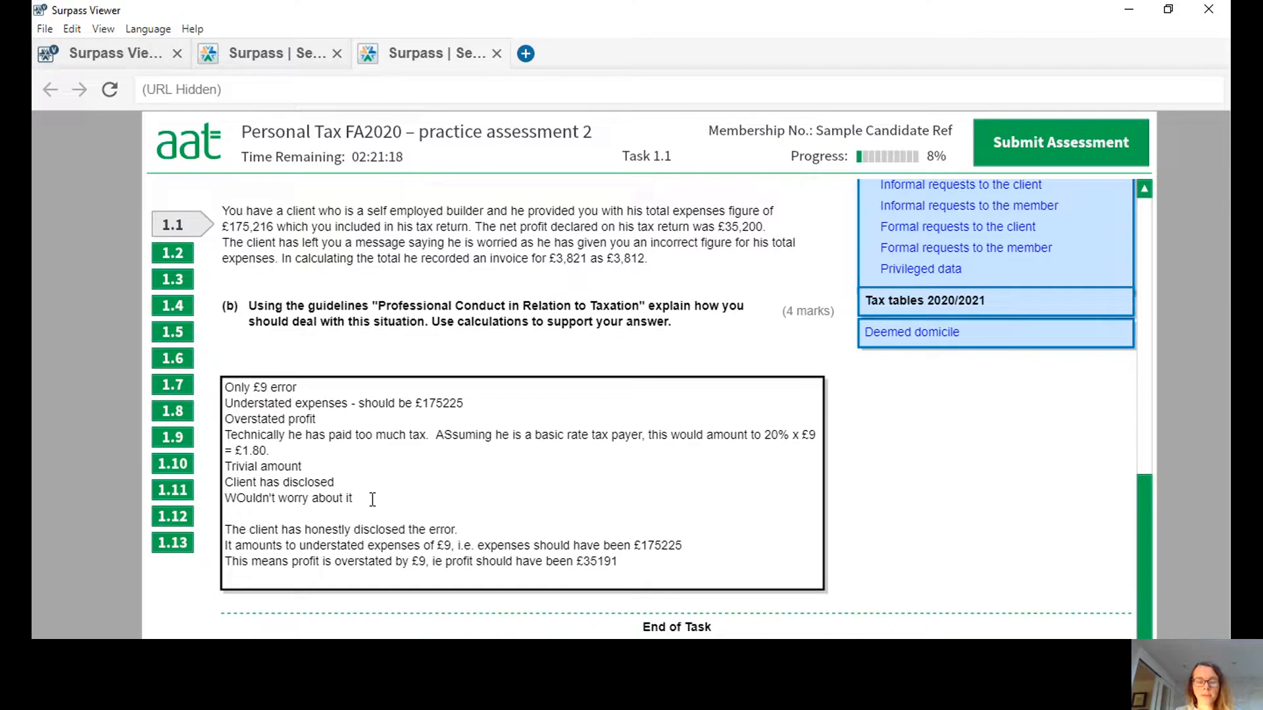
Add the line "This means tax would have been overstated." below the profit sentence.
{"action": "type", "text": "This mean"}
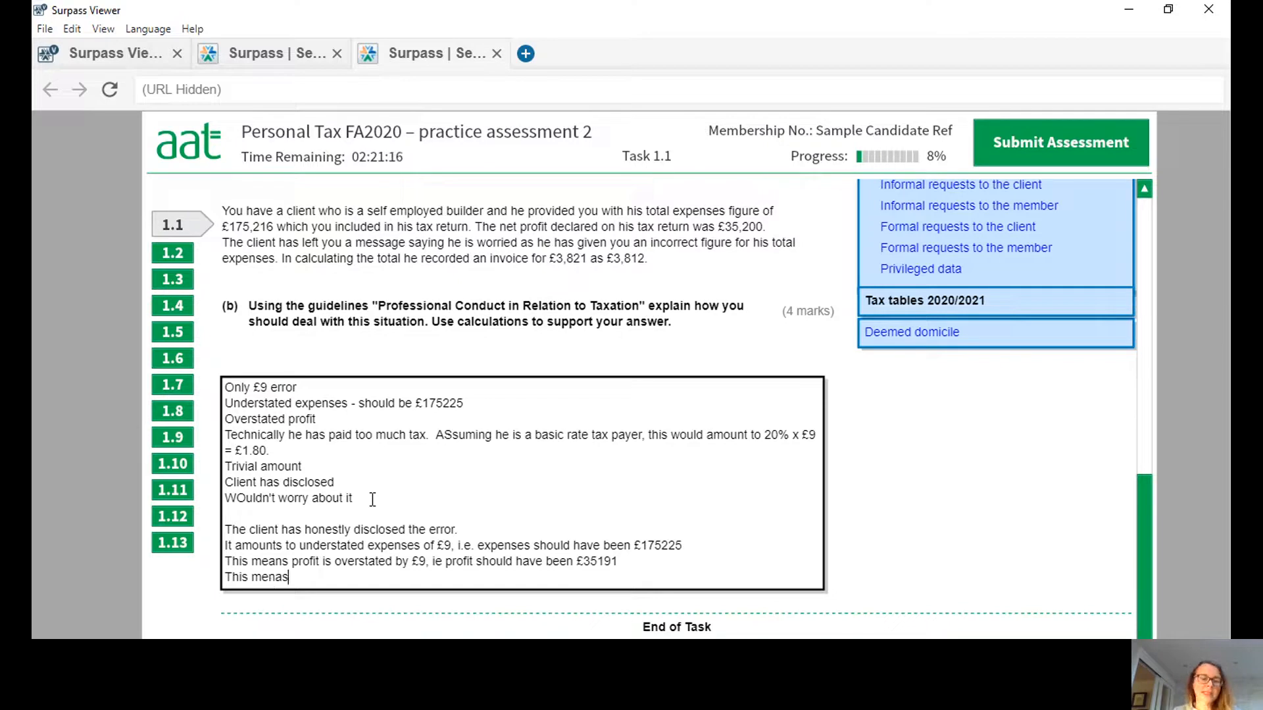
{"action": "type", "text": "s tax "}
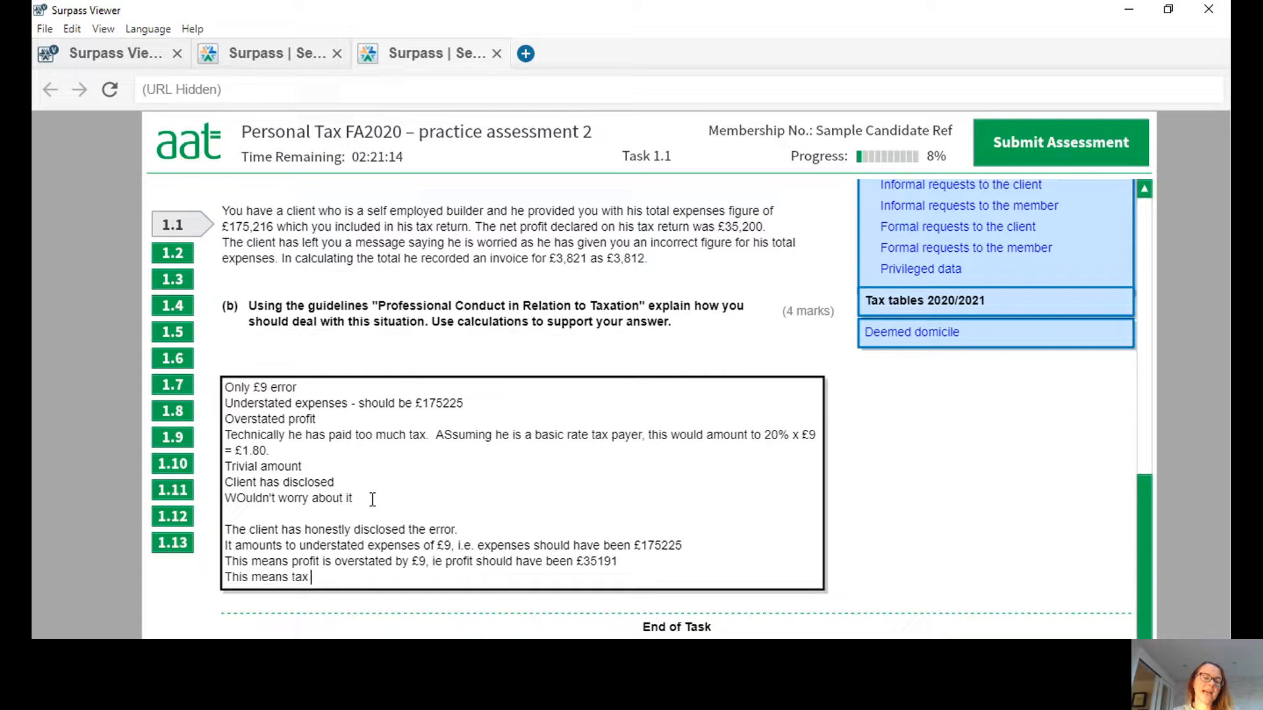
{"action": "type", "text": "would have been overstated"}
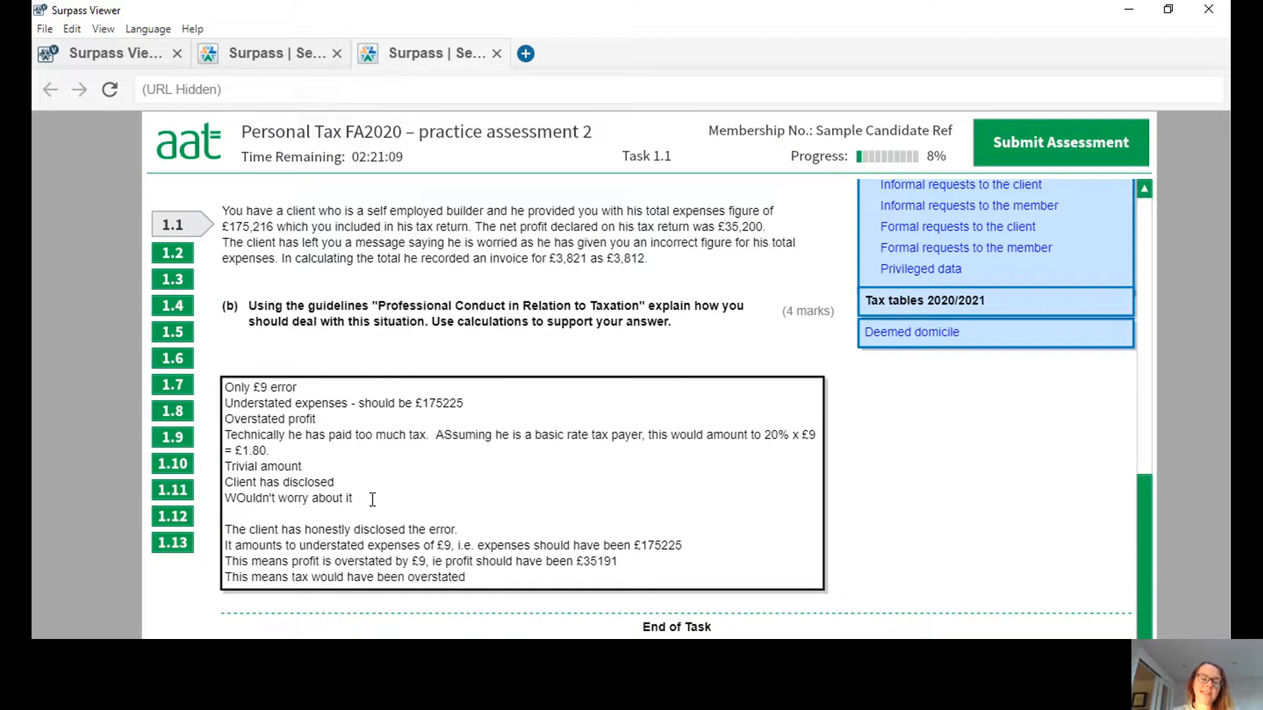
{"action": "type", "text": "."}
{"action": "key", "text": "Return"}
Add the line "Assuming the client to be a basic rate tax payer, this would amount to 20% x £9 = £1.80.".
{"action": "type", "text": "Assumi"}
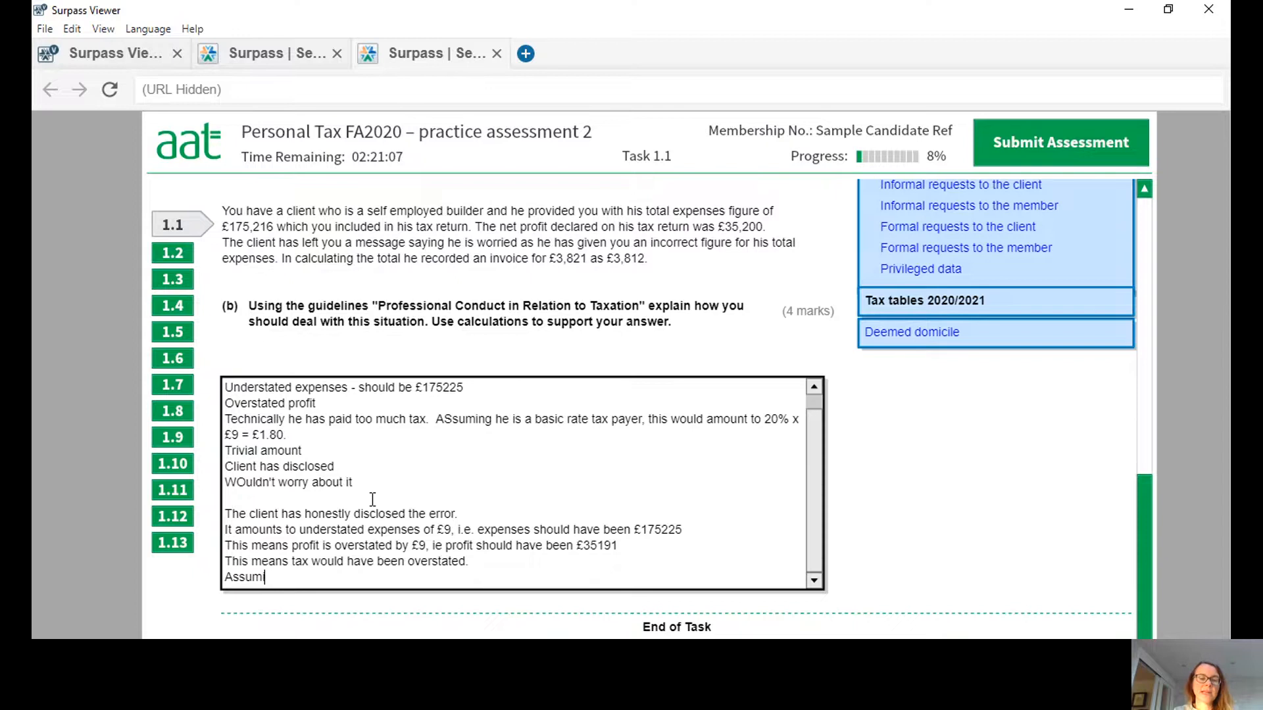
{"action": "type", "text": "ng the clein"}
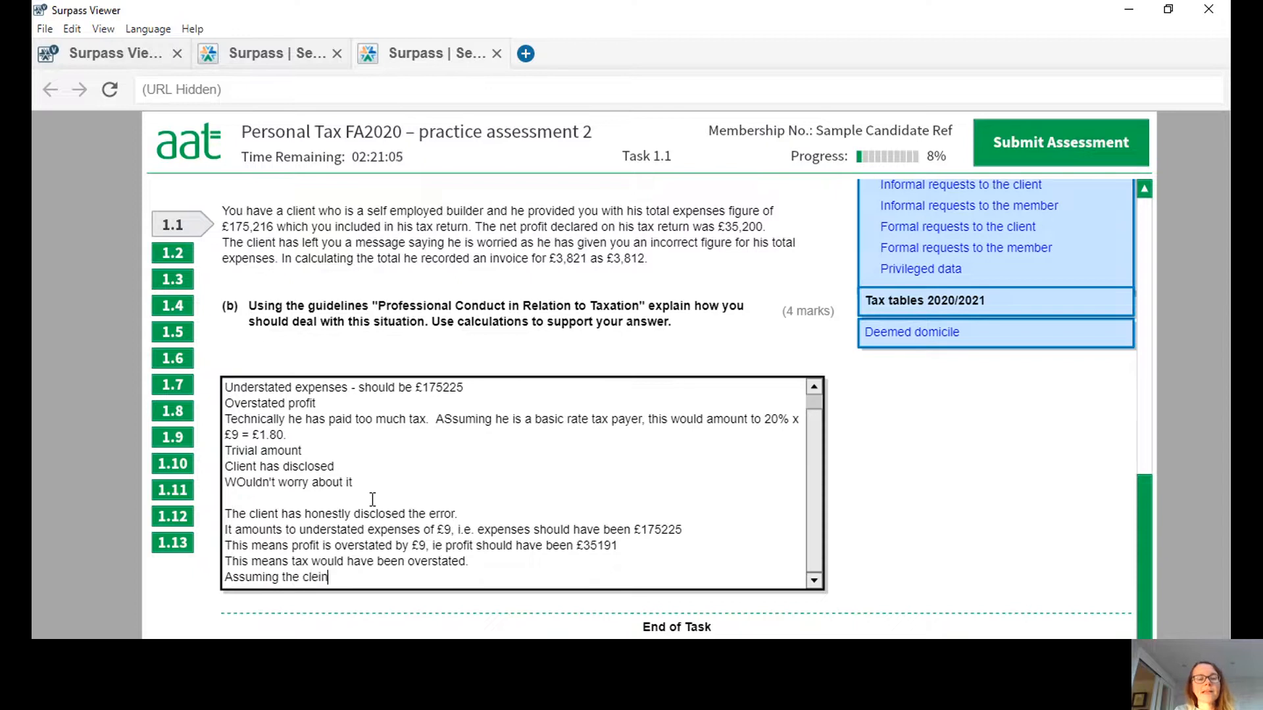
{"action": "key", "text": "BackSpace"}
{"action": "key", "text": "BackSpace"}
{"action": "key", "text": "BackSpace"}
{"action": "type", "text": "ient to be a "}
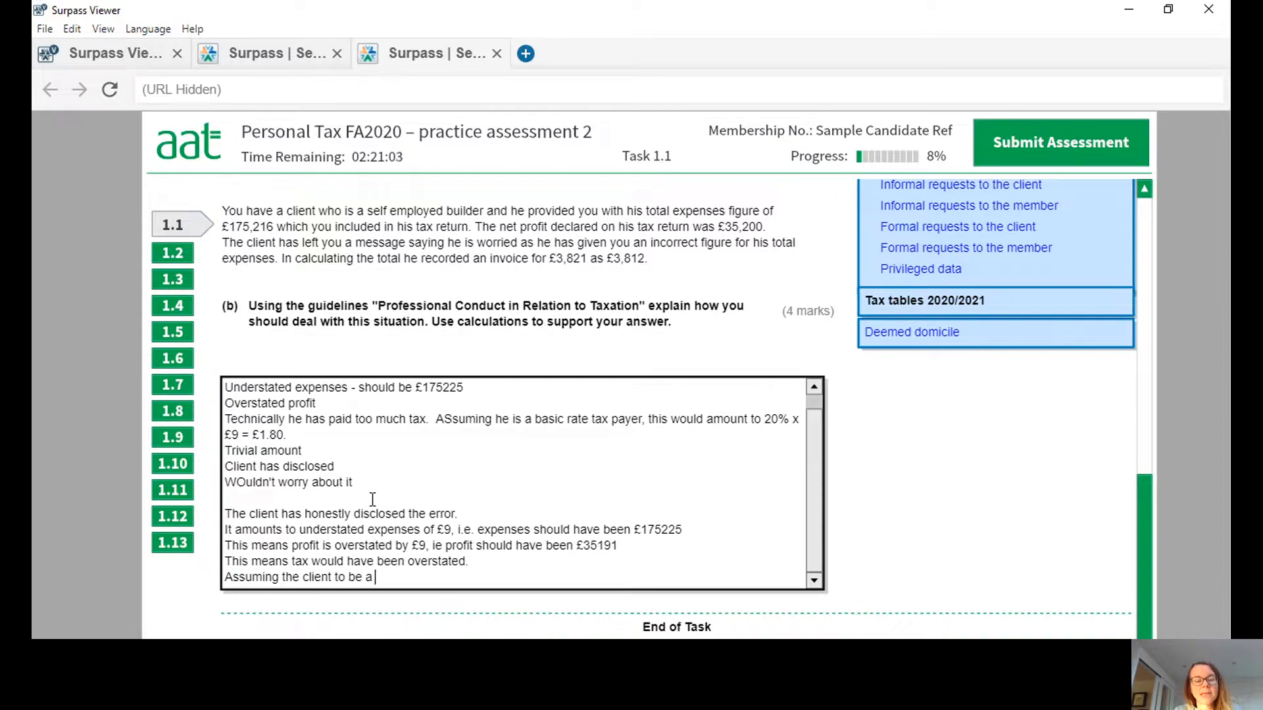
{"action": "type", "text": "basic rate tax payer, this"}
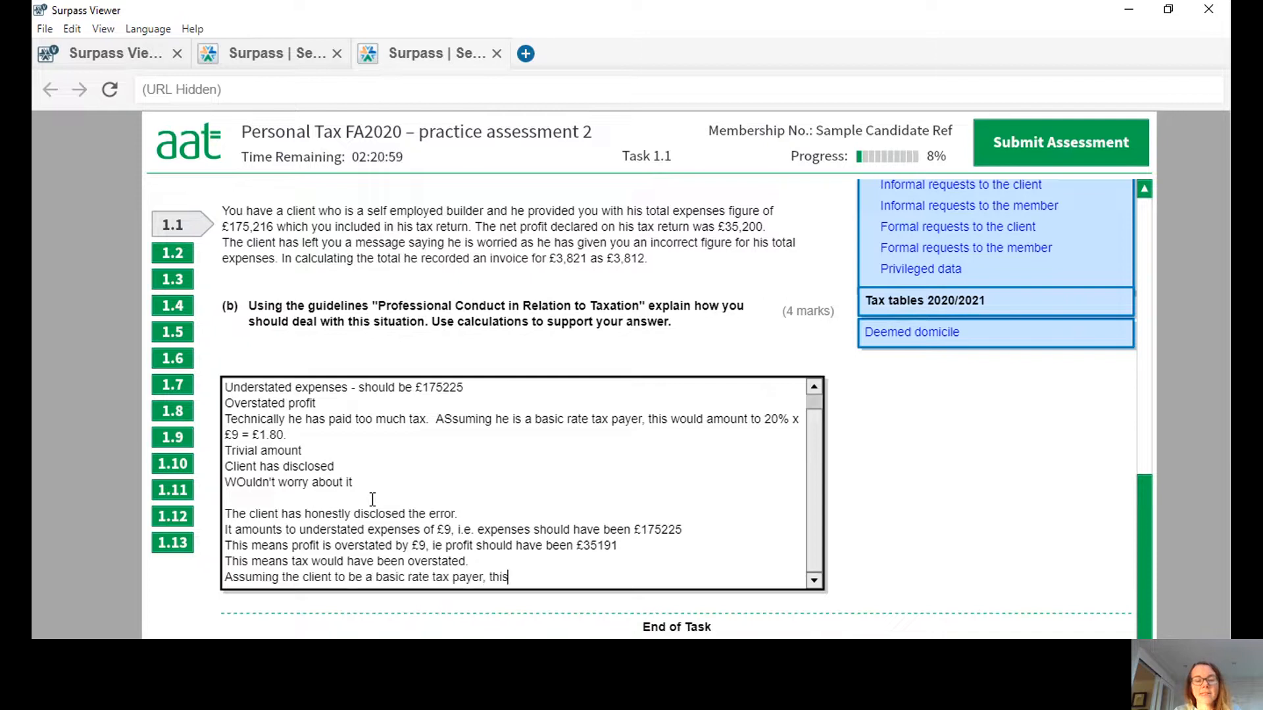
{"action": "type", "text": " would a"}
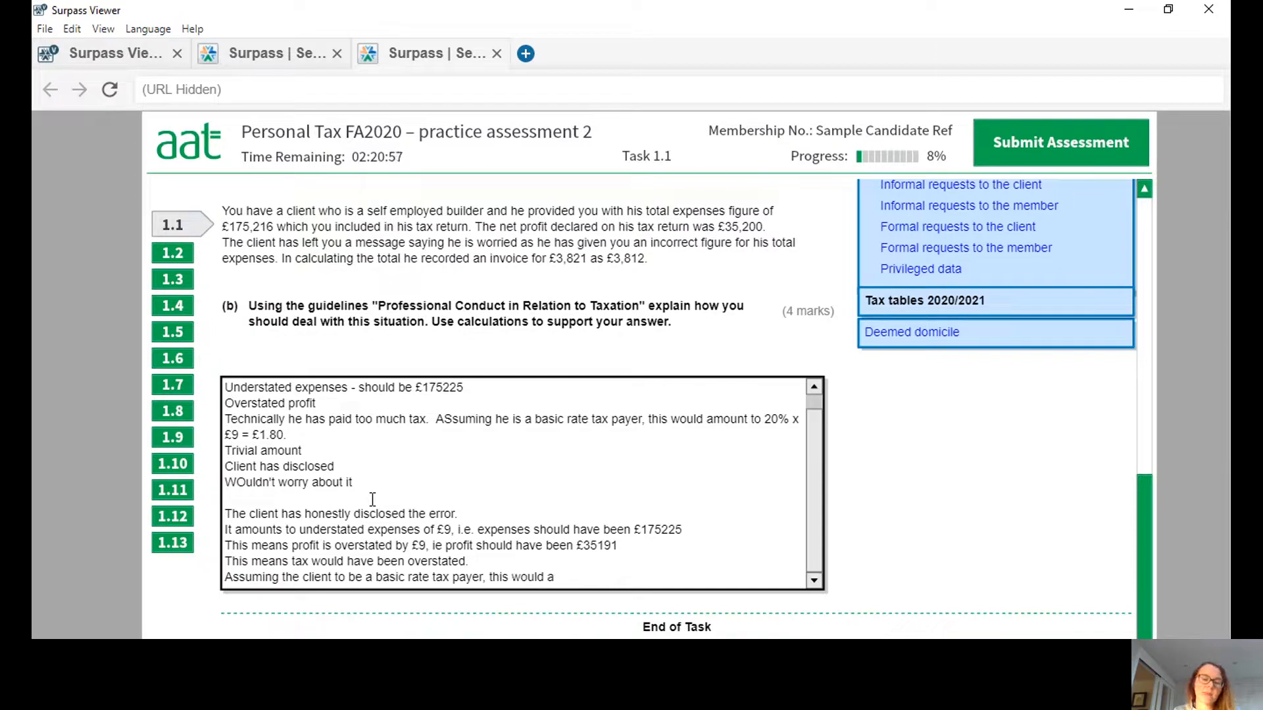
{"action": "type", "text": "mount to 20%"}
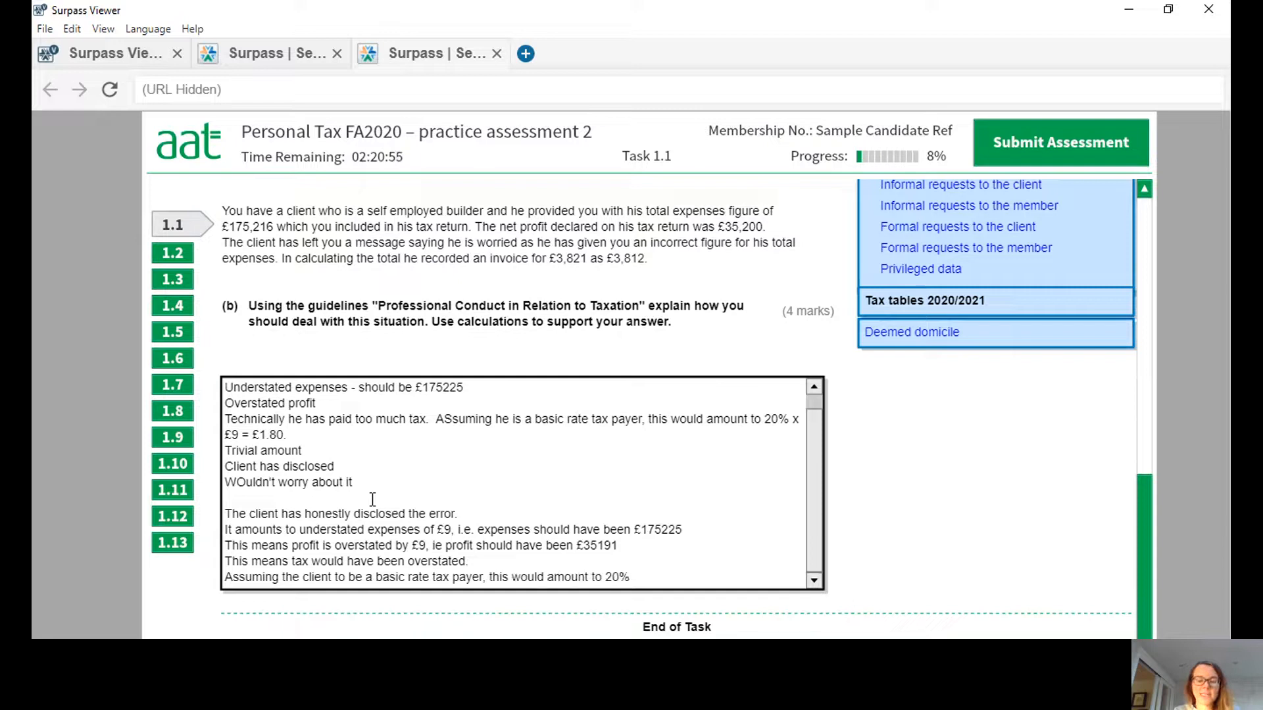
{"action": "type", "text": " x £9"}
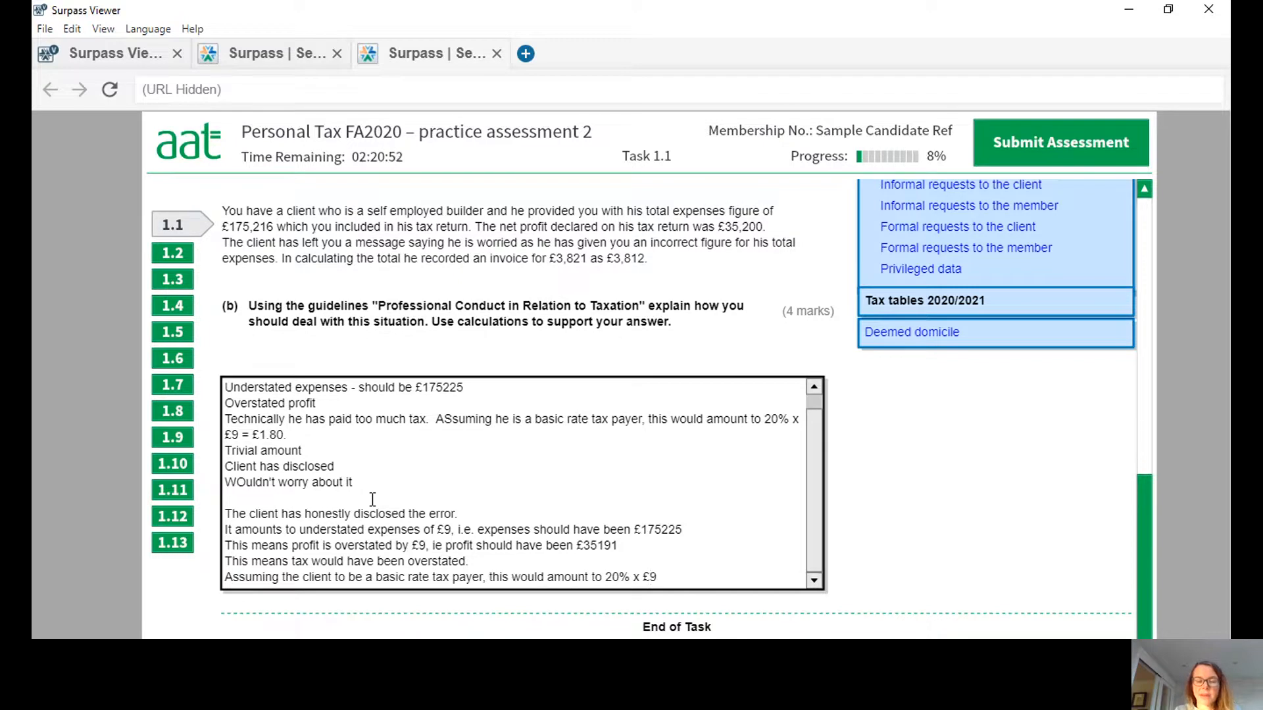
{"action": "type", "text": " ="}
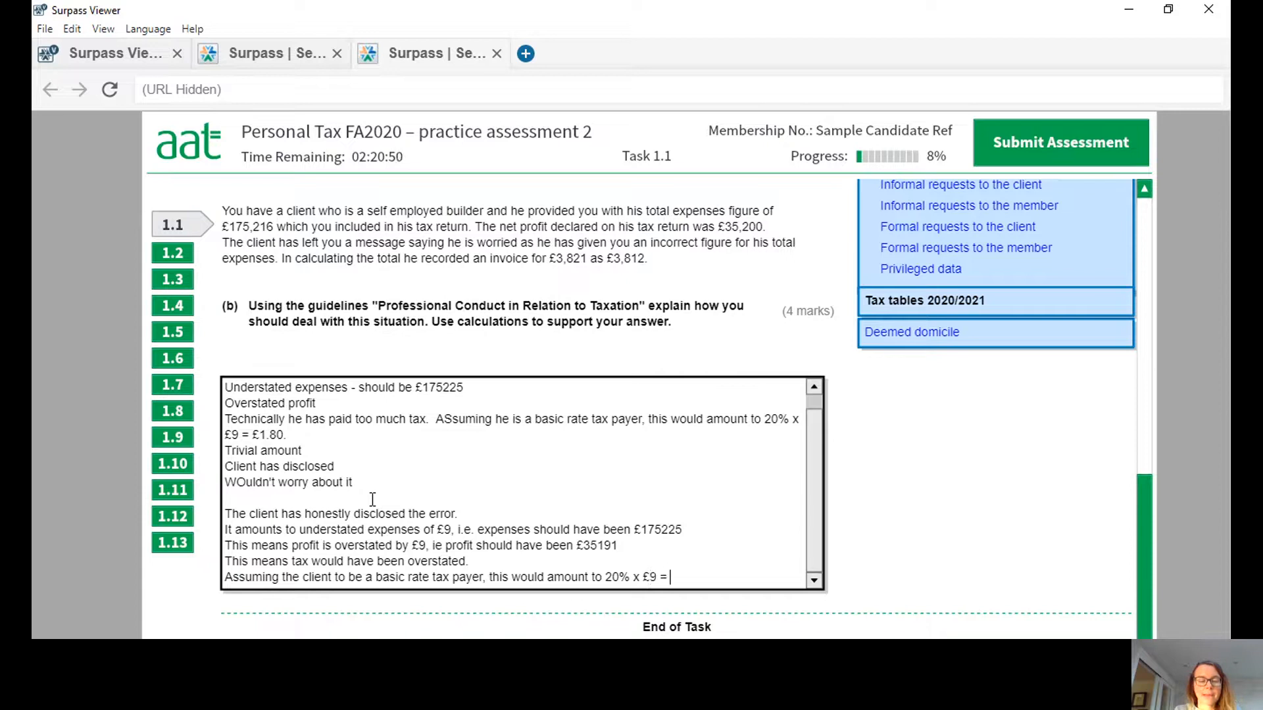
{"action": "type", "text": " £1.80"}
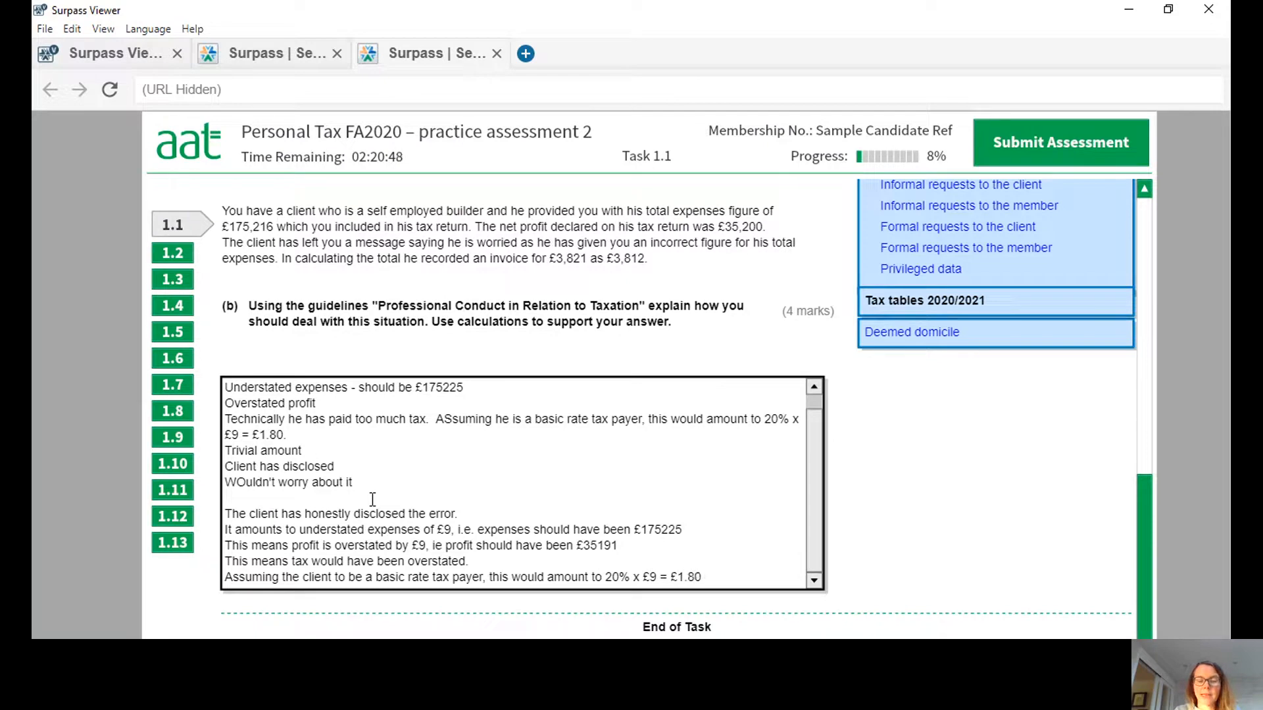
{"action": "type", "text": "."}
{"action": "key", "text": "Return"}
Add the line "Being such a trivial amount, no action would be considered necessary." below the tax calculation sentence.
{"action": "type", "text": "B"}
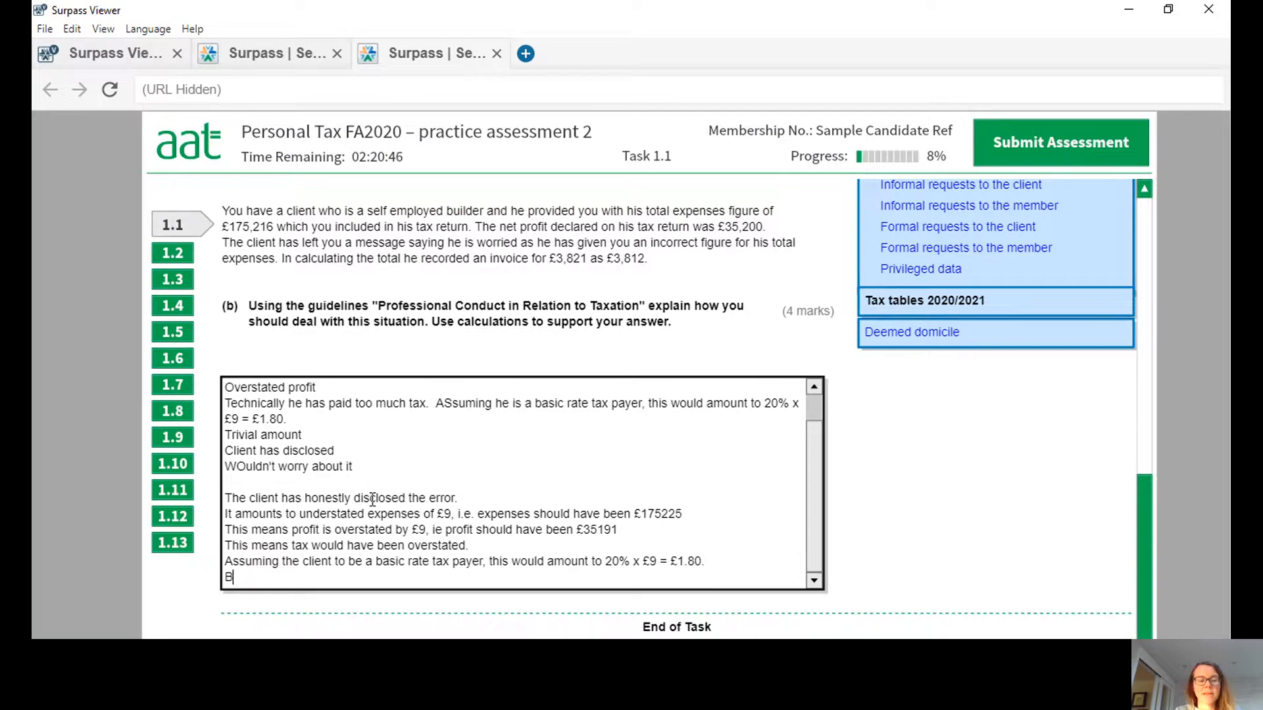
{"action": "type", "text": "eing such a tri"}
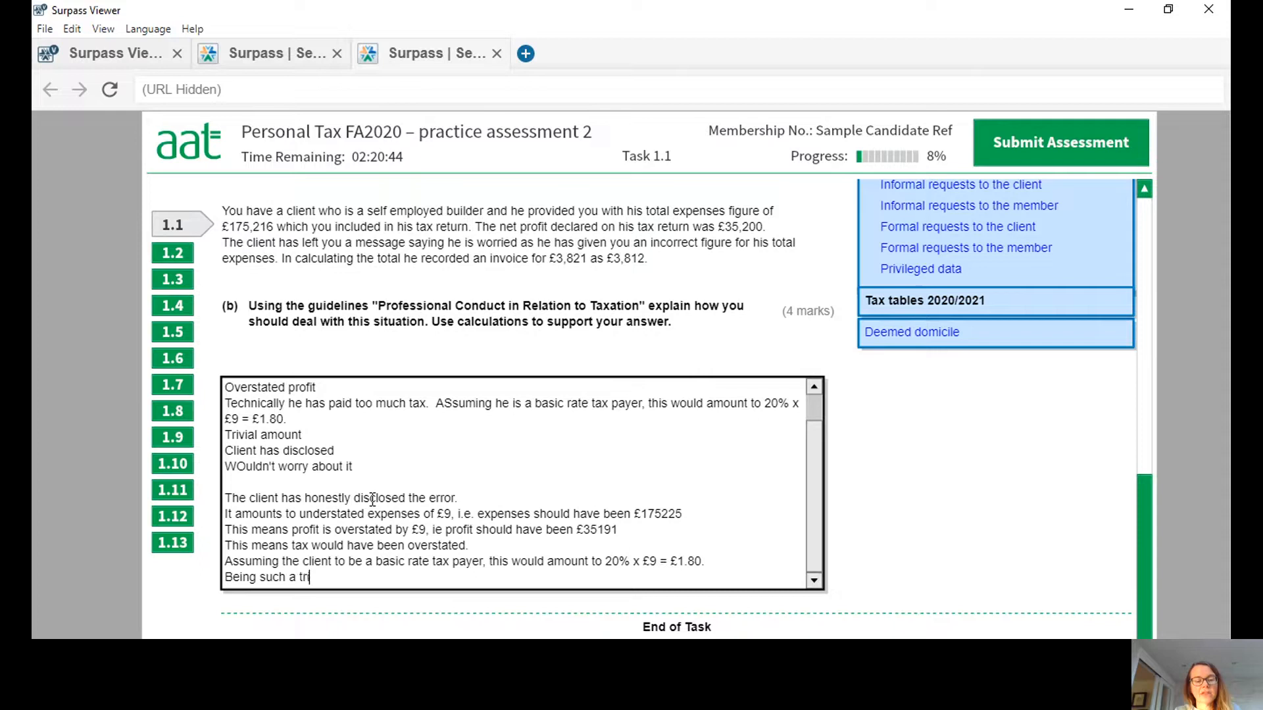
{"action": "type", "text": "vial amount, "}
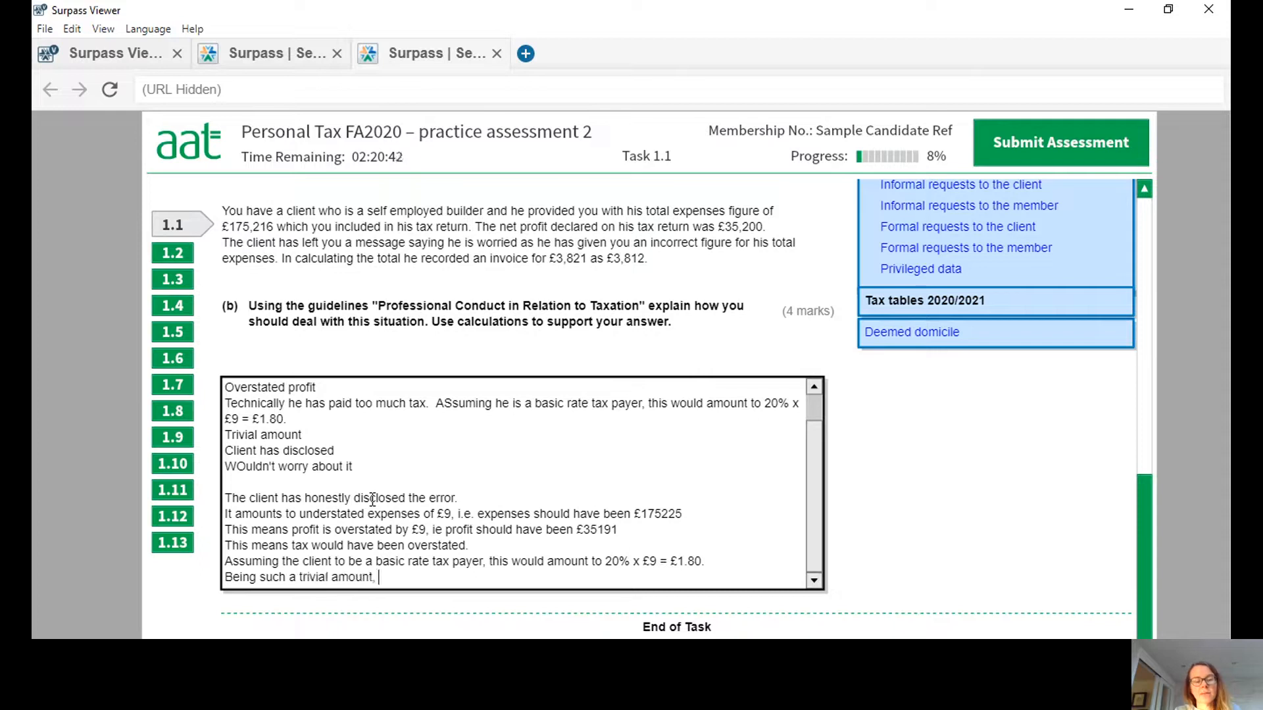
{"action": "type", "text": "no action would "}
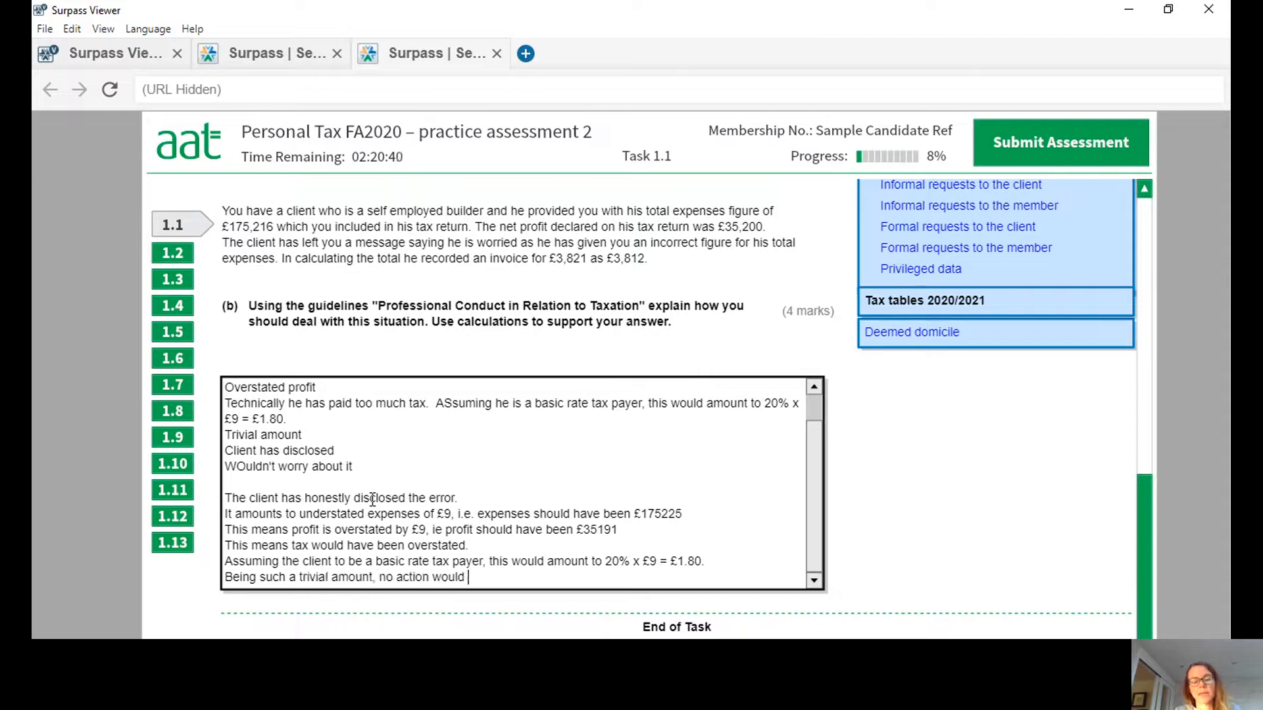
{"action": "type", "text": "be considered necessary."}
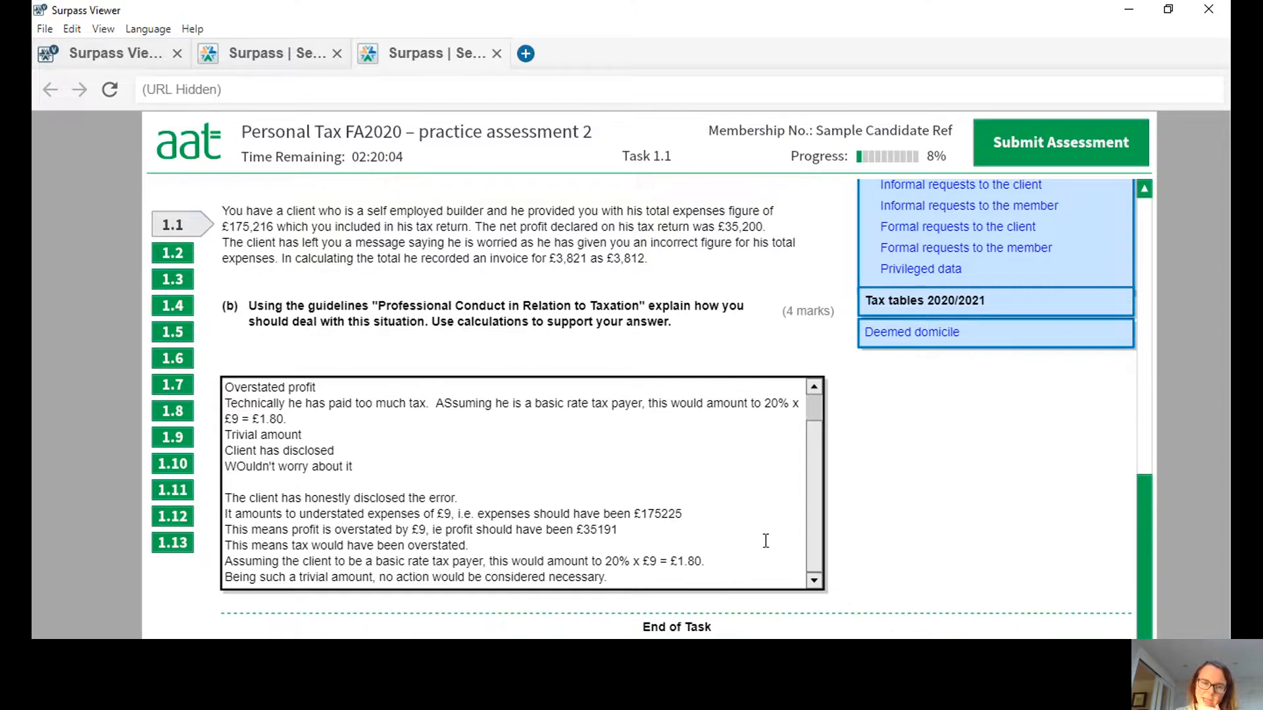
Go to Task 1.2 and read the company car details and the part (a) and (b) requirements.
{"action": "left_click", "coordinate": [164, 258]}
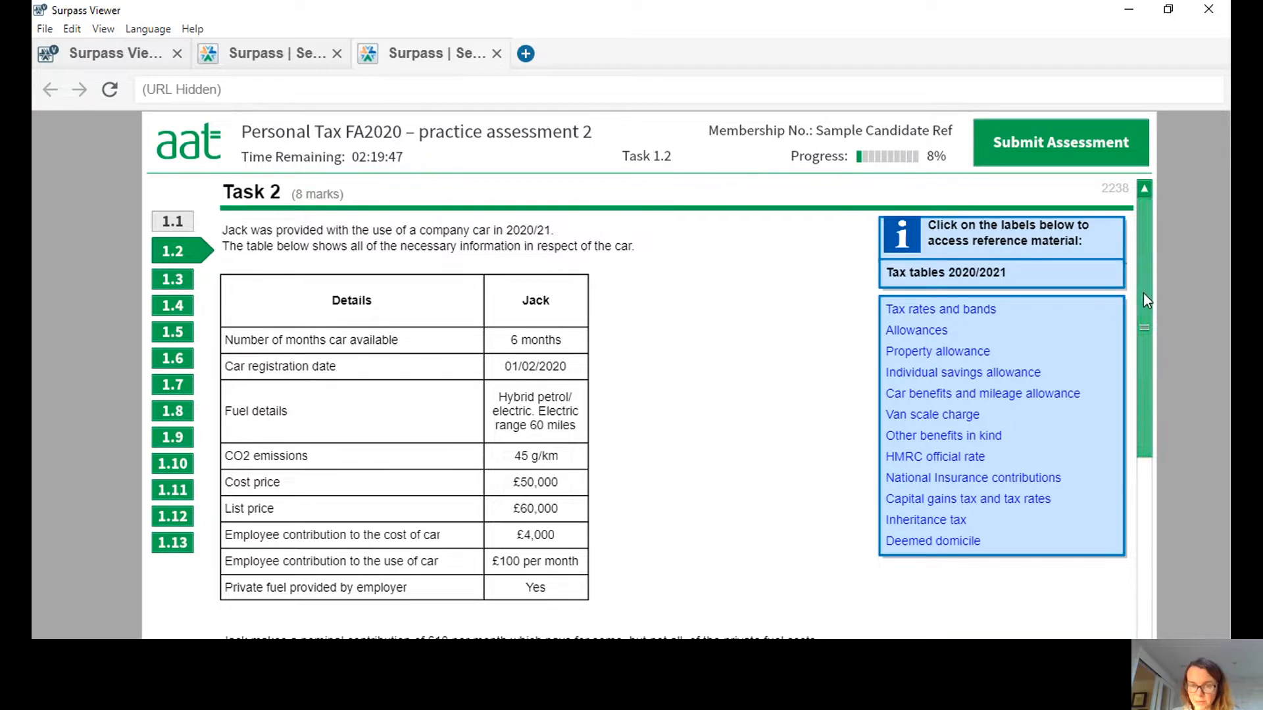
{"action": "left_click_drag", "start_coordinate": [1143, 294], "coordinate": [1143, 307]}
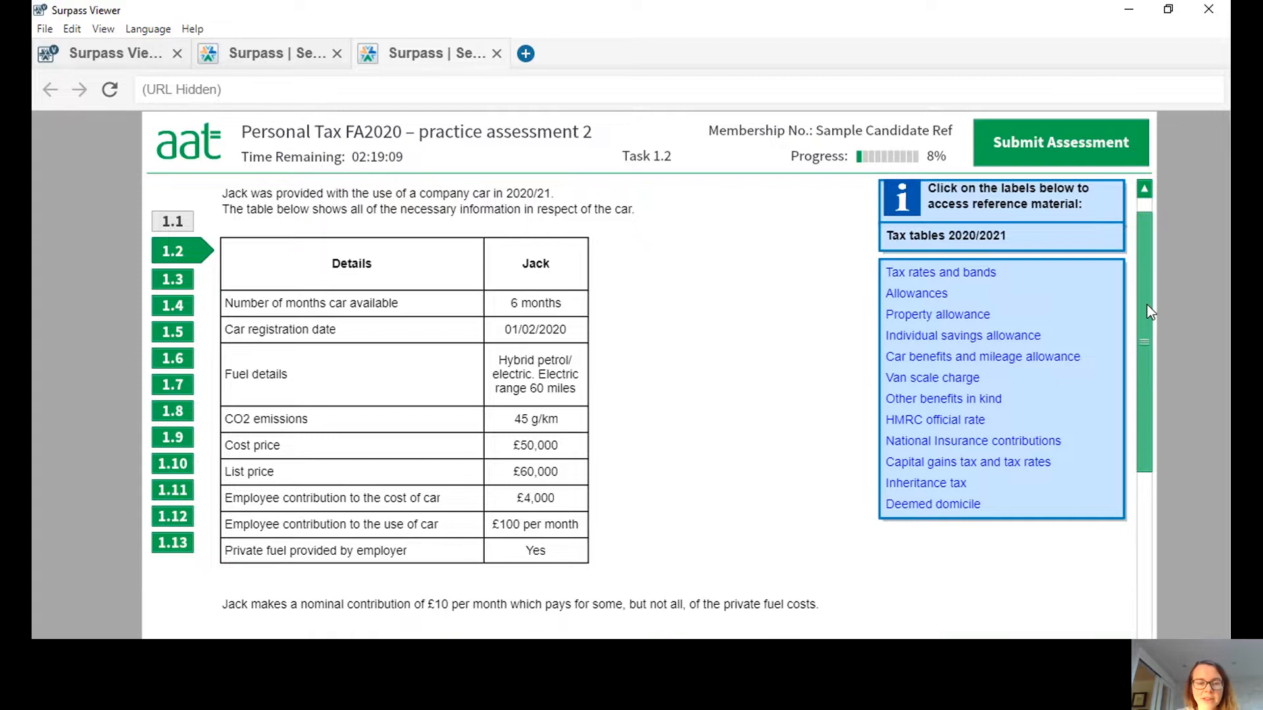
{"action": "left_click_drag", "start_coordinate": [1147, 305], "coordinate": [1153, 463]}
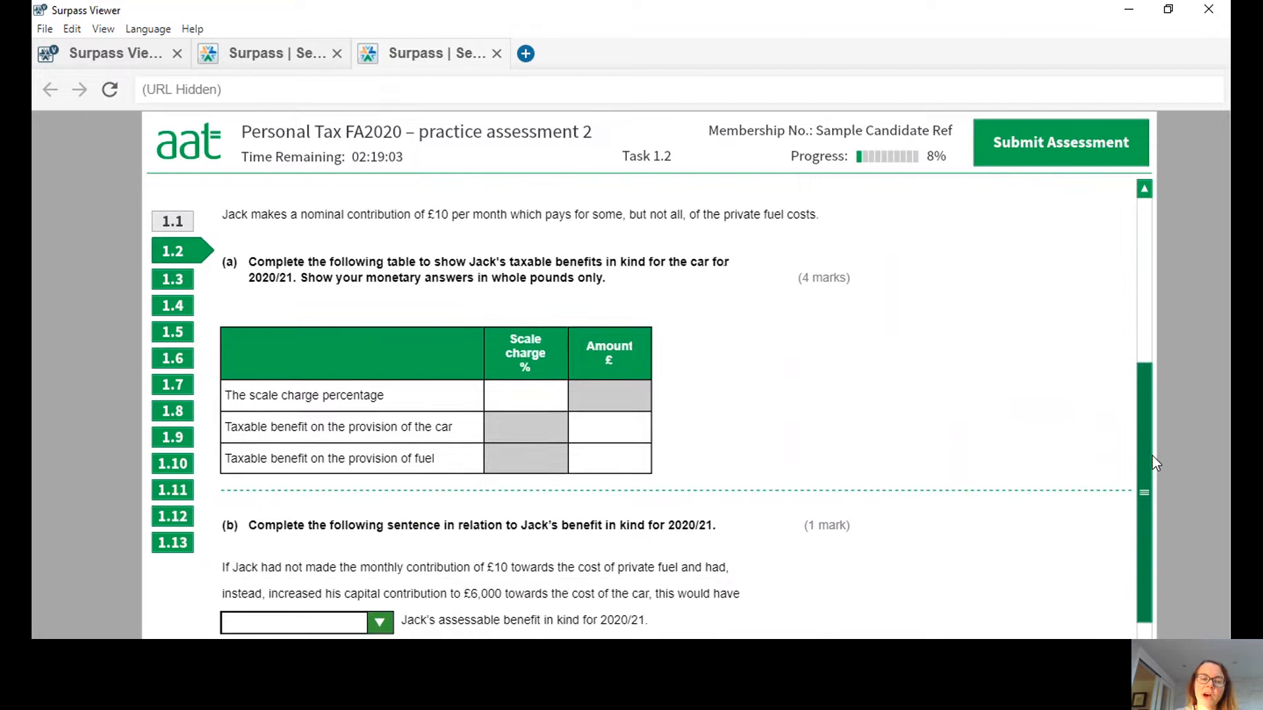
{"action": "left_click_drag", "start_coordinate": [1152, 456], "coordinate": [1174, 302]}
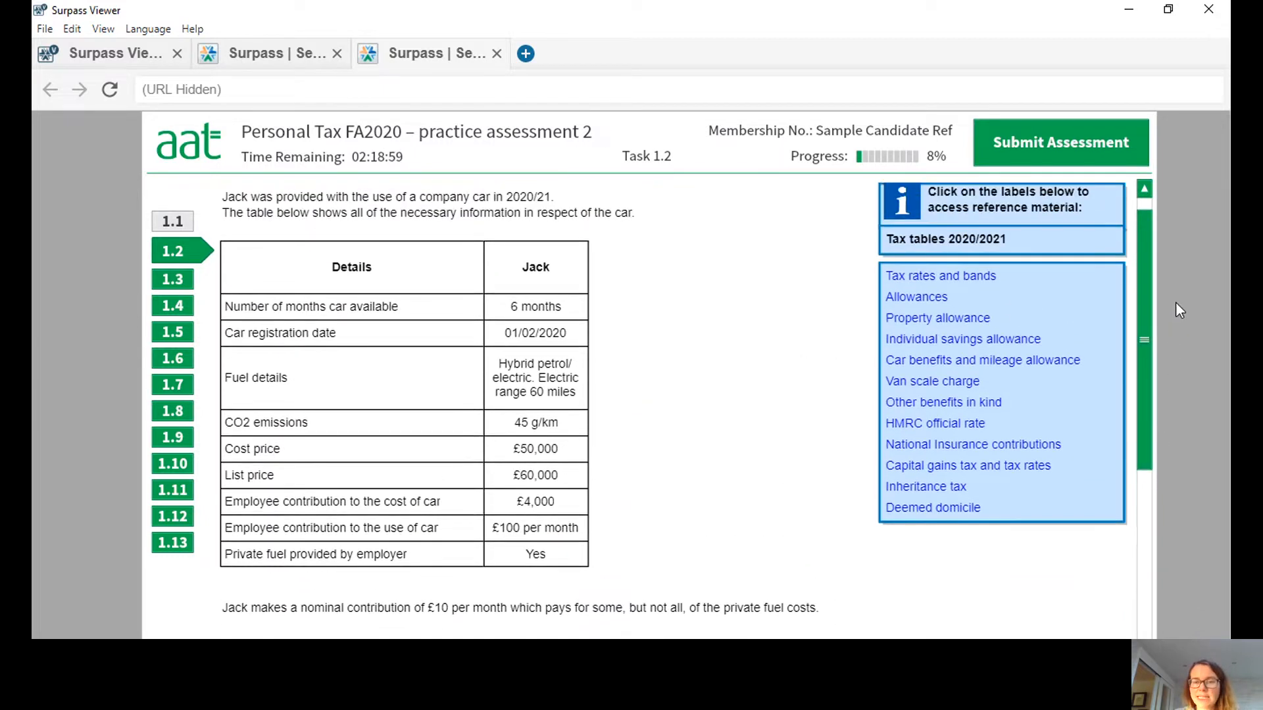
Consult the car benefits and mileage allowance reference table and enter 8 as the scale charge percentage in part (a).
{"action": "left_click", "coordinate": [989, 368]}
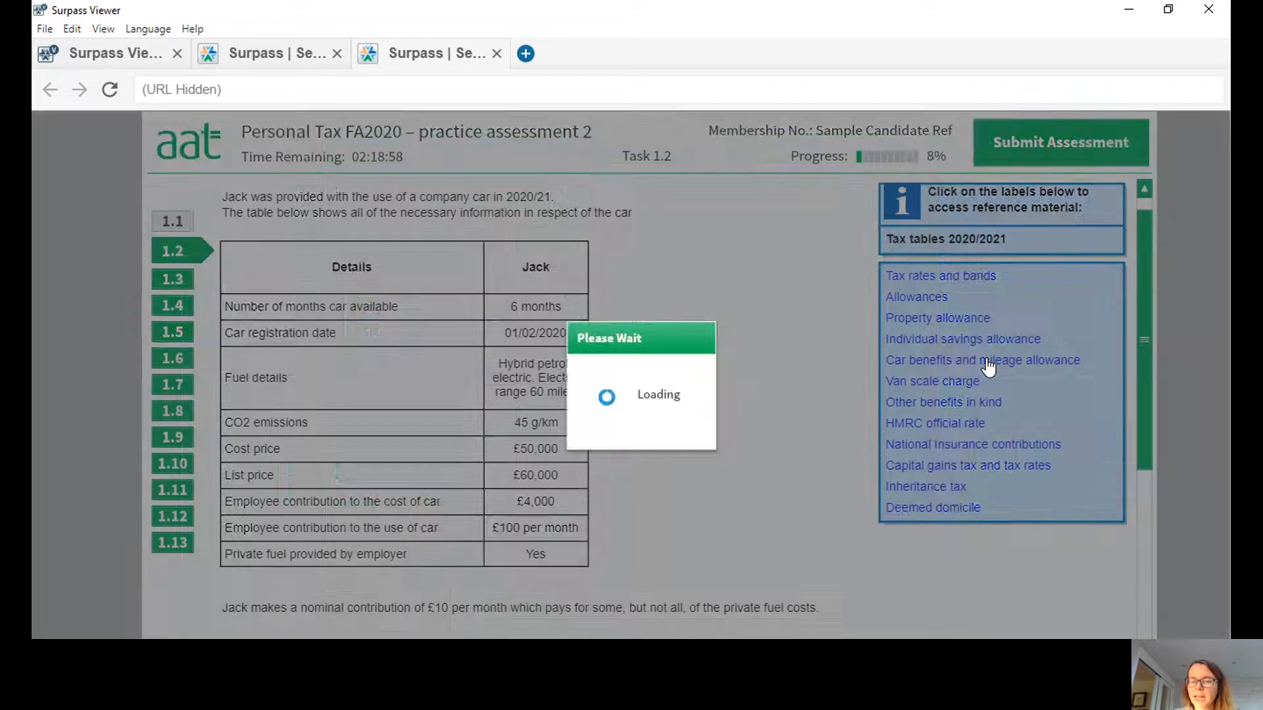
{"action": "left_click_drag", "start_coordinate": [693, 143], "coordinate": [977, 99]}
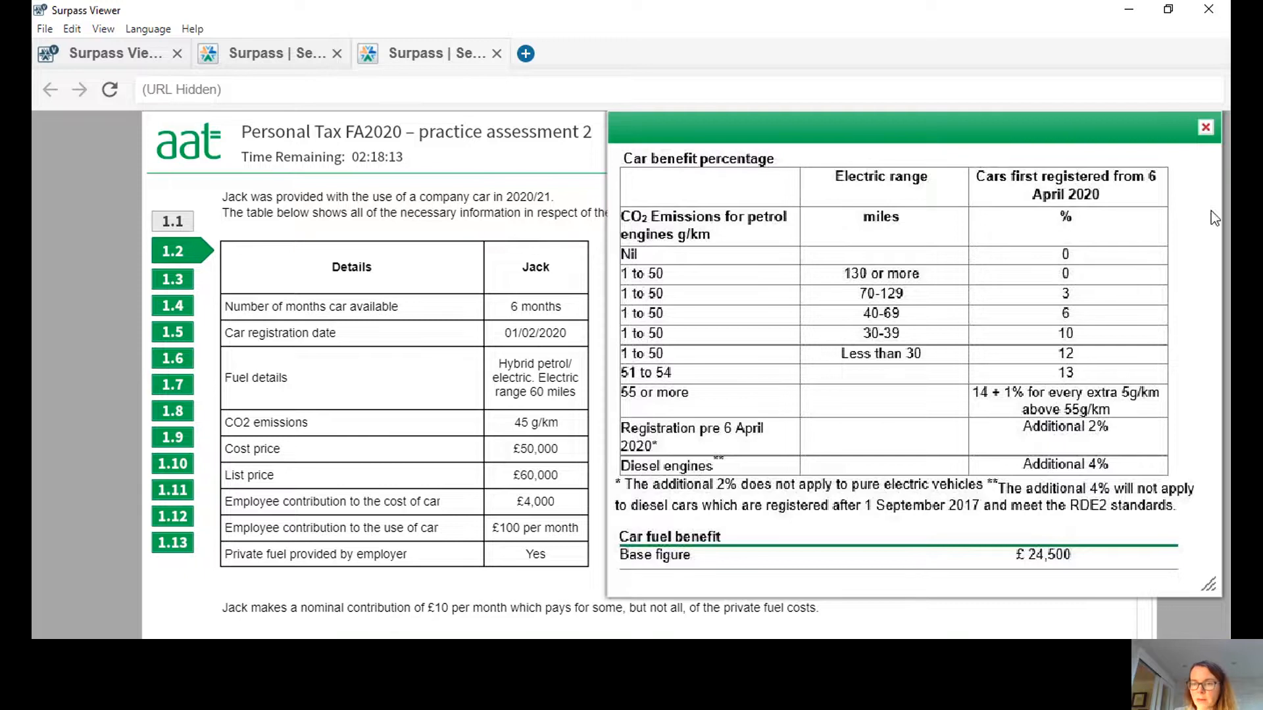
{"action": "left_click", "coordinate": [1204, 128]}
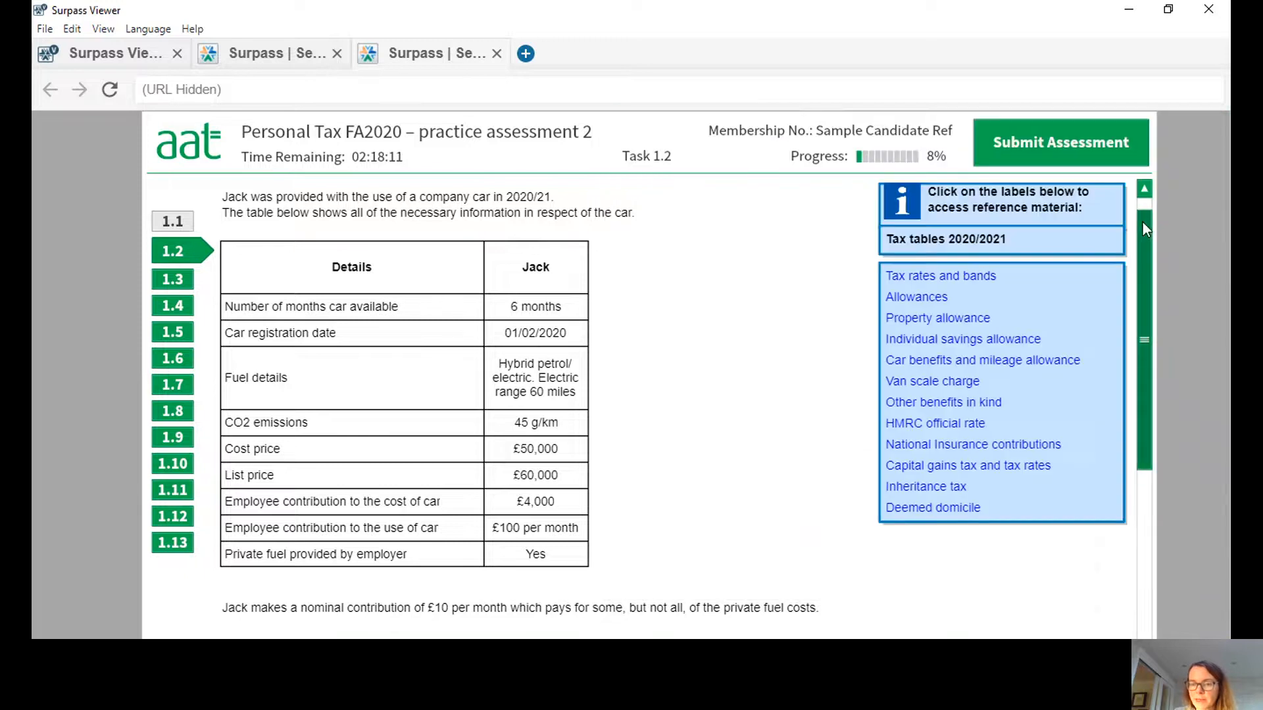
{"action": "left_click_drag", "start_coordinate": [1142, 221], "coordinate": [1142, 346]}
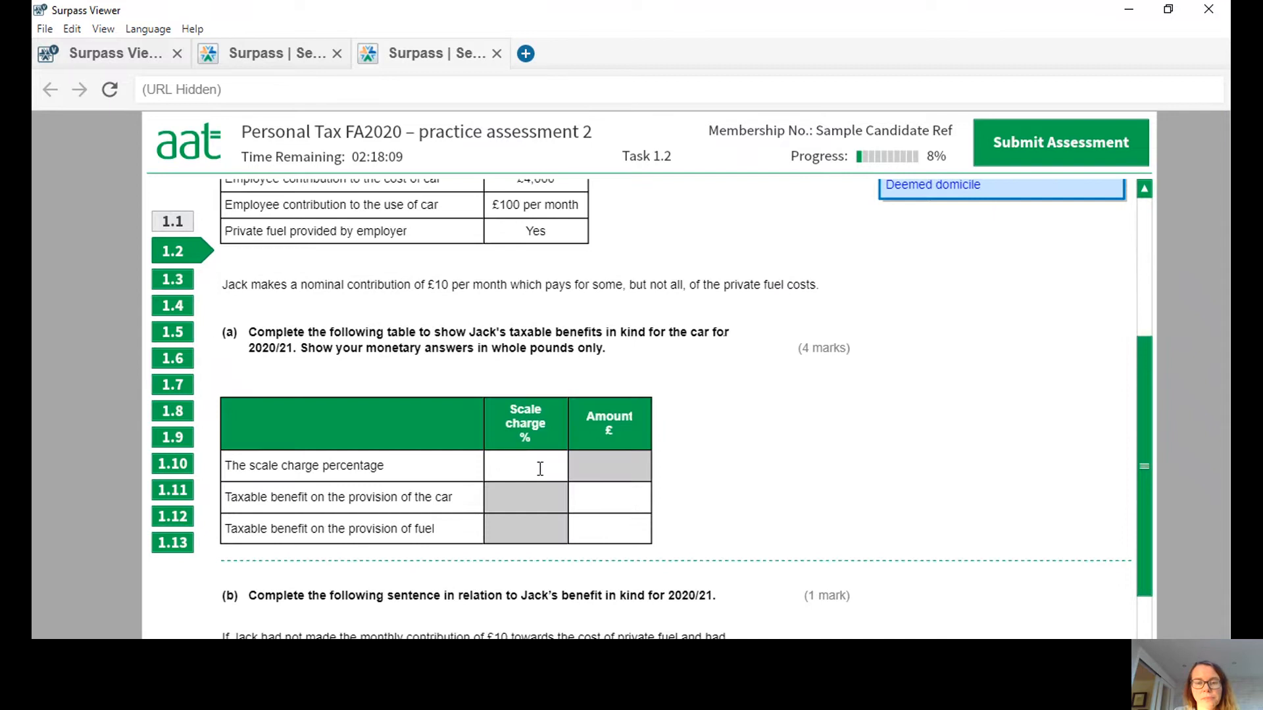
{"action": "left_click", "coordinate": [540, 468]}
{"action": "type", "text": "8"}
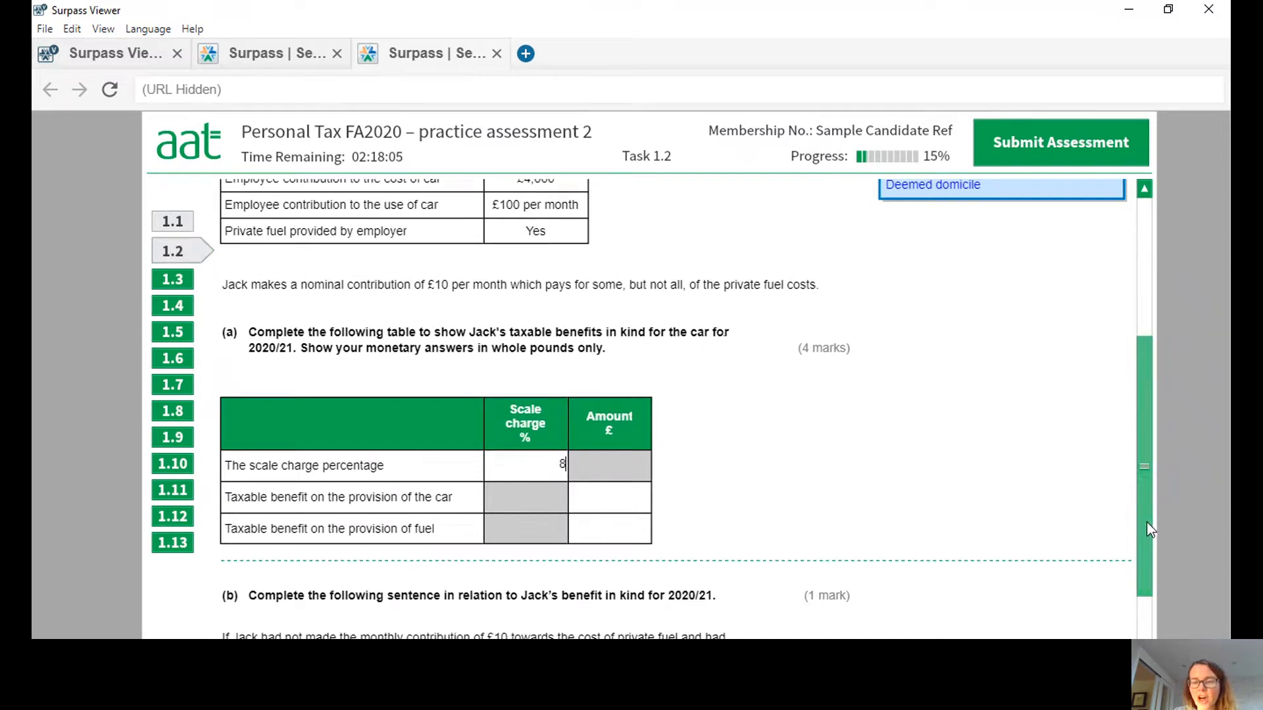
Recheck the company car details and enter 1640 as the taxable benefit on the provision of the car.
{"action": "left_click_drag", "start_coordinate": [1147, 523], "coordinate": [1154, 392]}
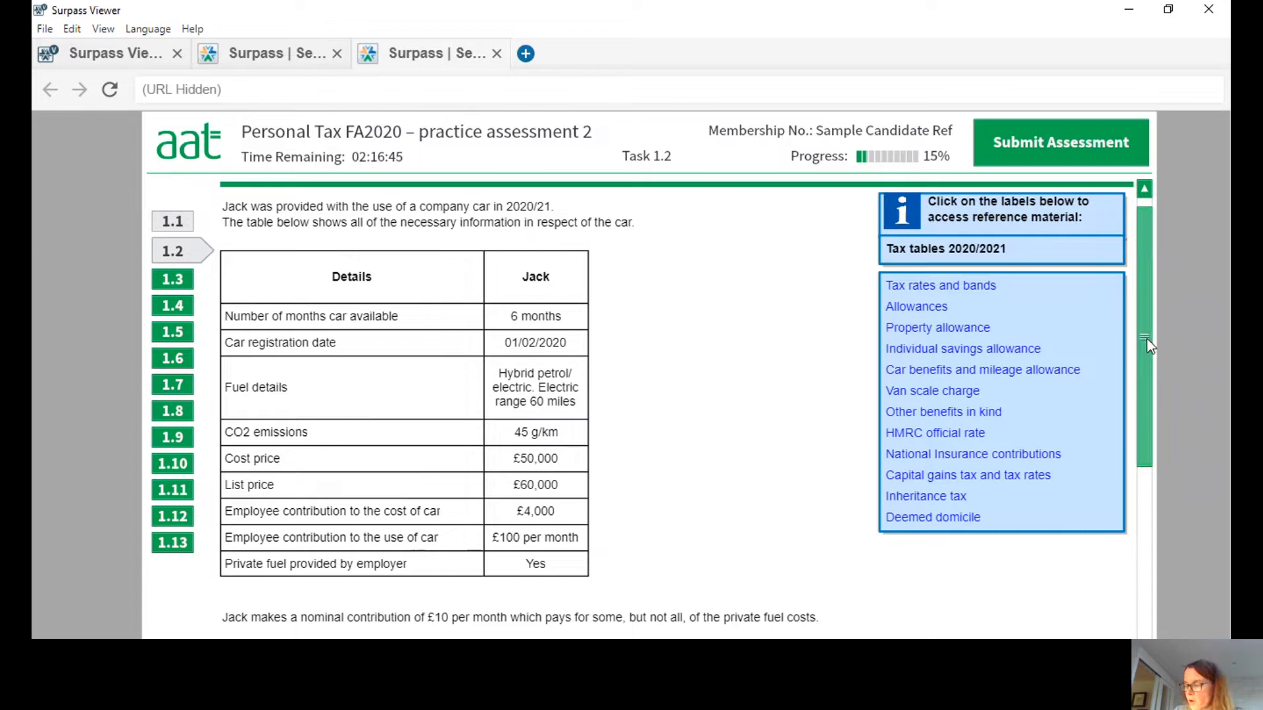
{"action": "left_click_drag", "start_coordinate": [1152, 344], "coordinate": [1158, 498]}
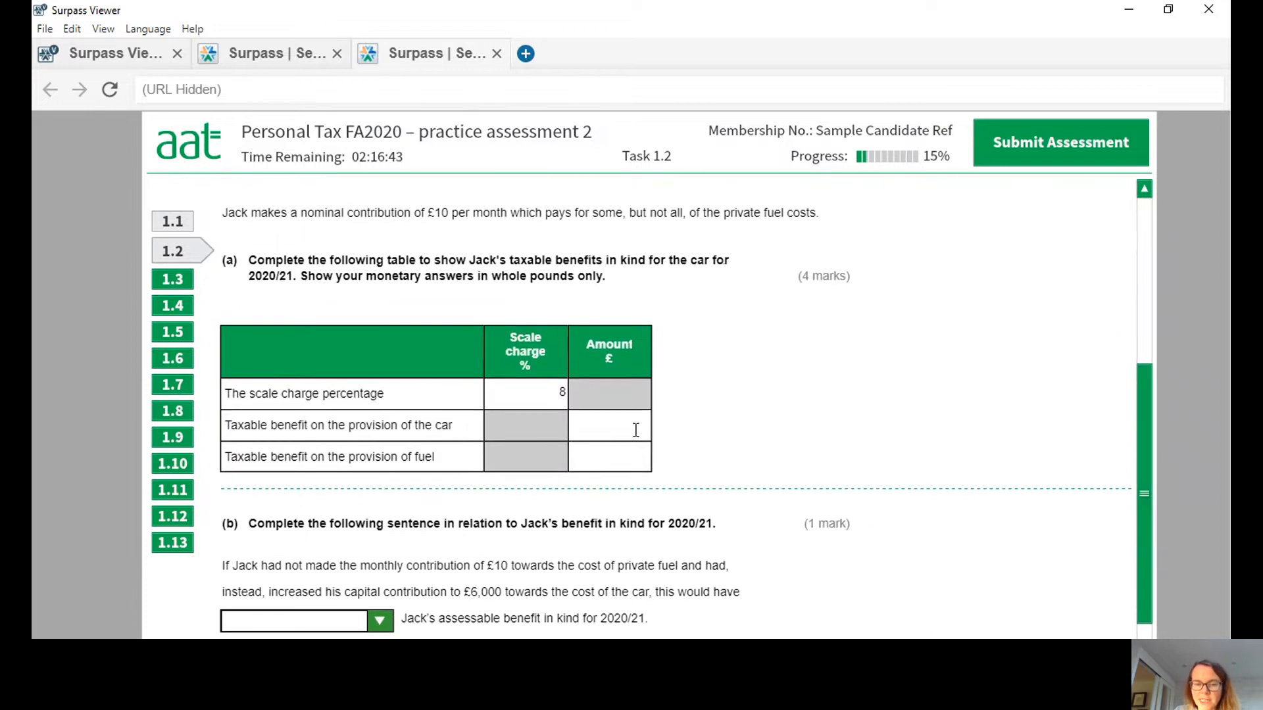
{"action": "type", "text": "1640"}
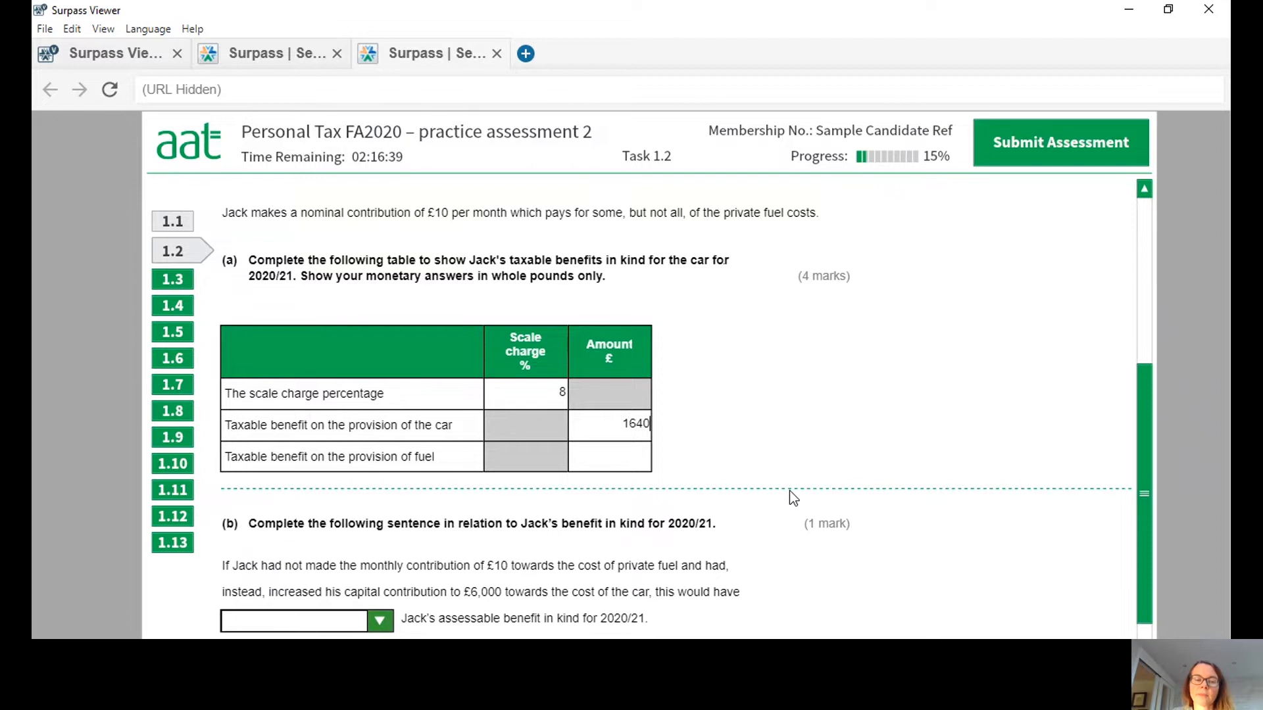
Look up the car fuel benefit base figure and enter 980 as the taxable benefit on the provision of fuel.
{"action": "scroll", "coordinate": [1139, 516], "scroll_direction": "down", "scroll_amount": 1}
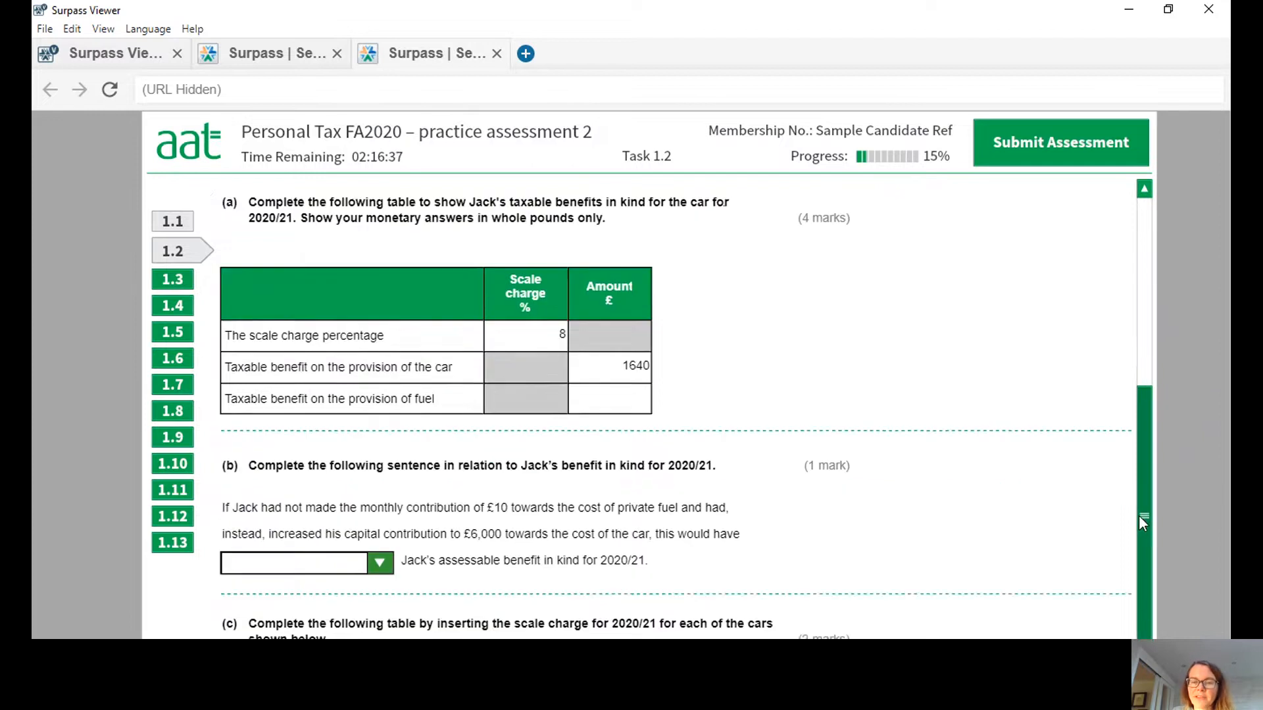
{"action": "left_click_drag", "start_coordinate": [1138, 515], "coordinate": [1130, 376]}
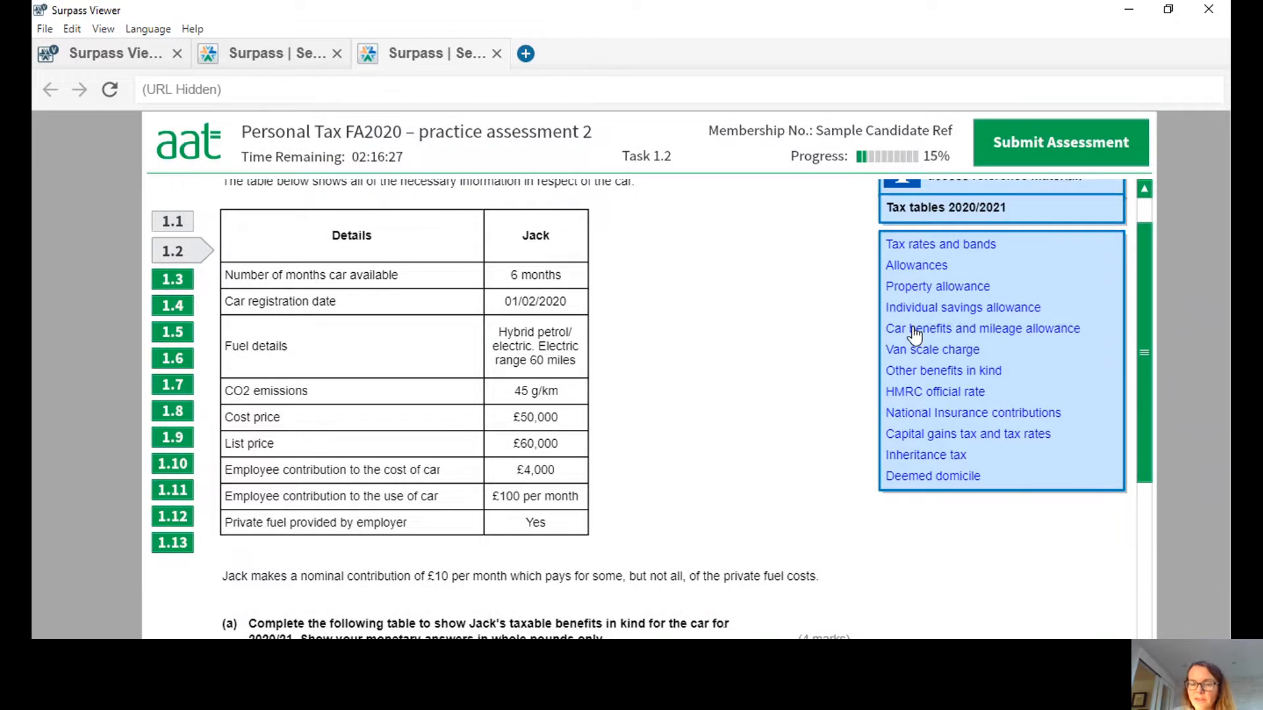
{"action": "left_click", "coordinate": [915, 330]}
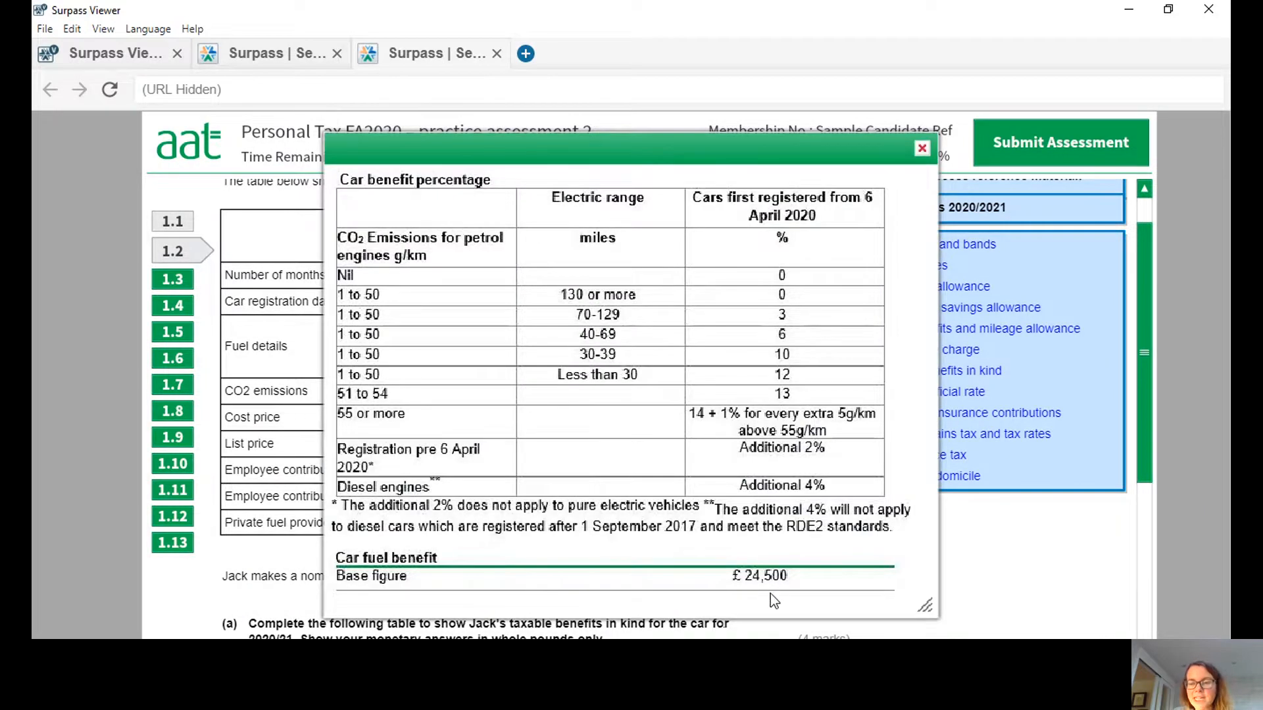
{"action": "left_click", "coordinate": [924, 146]}
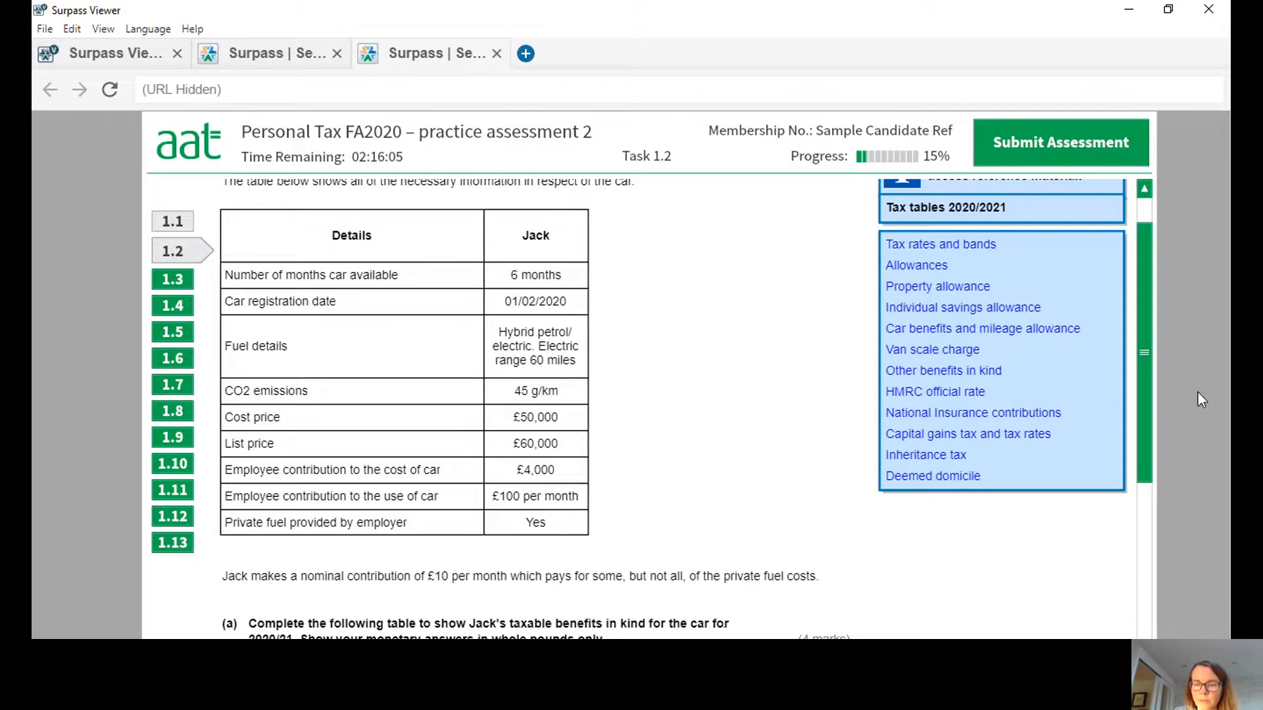
{"action": "left_click_drag", "start_coordinate": [1146, 354], "coordinate": [1155, 518]}
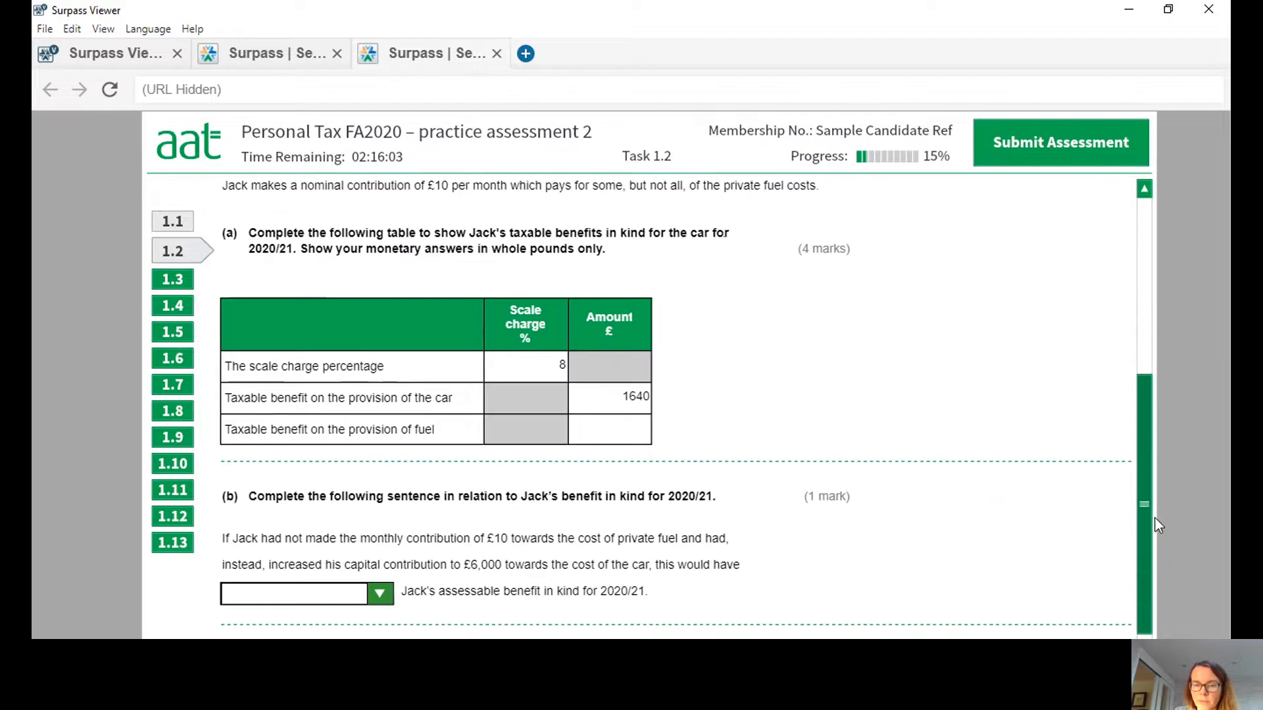
{"action": "left_click", "coordinate": [632, 394]}
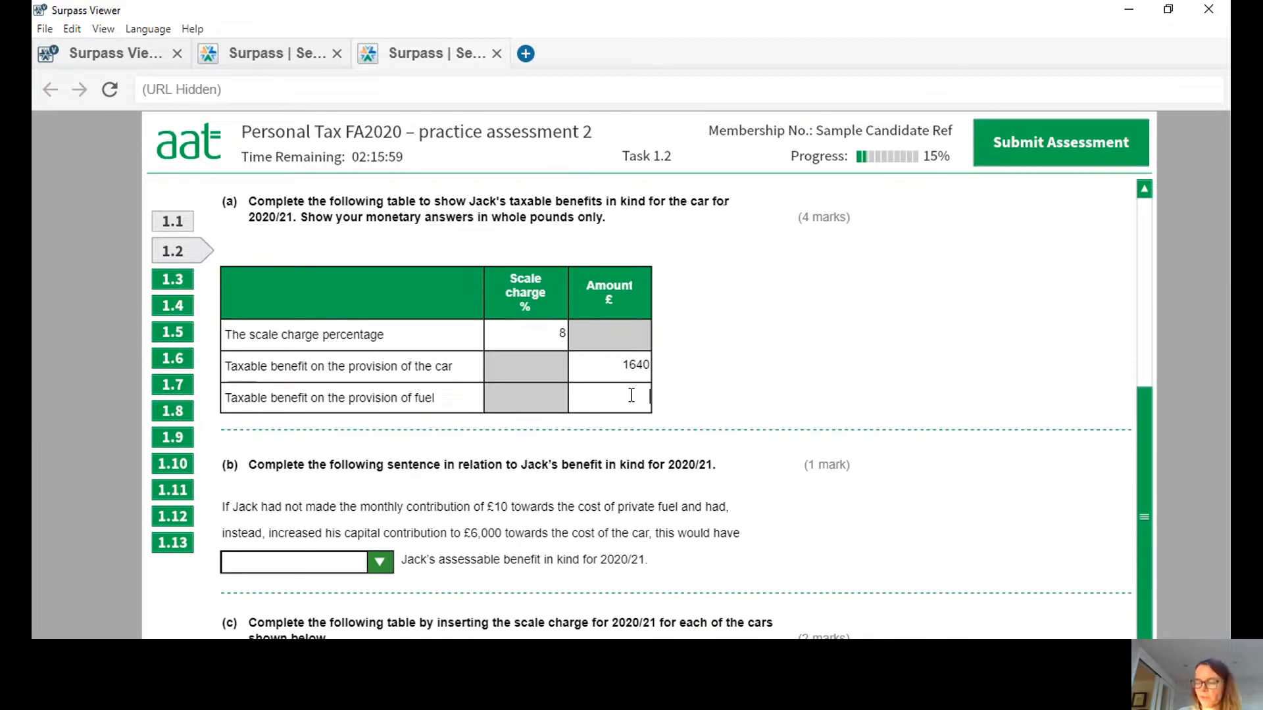
{"action": "type", "text": "980"}
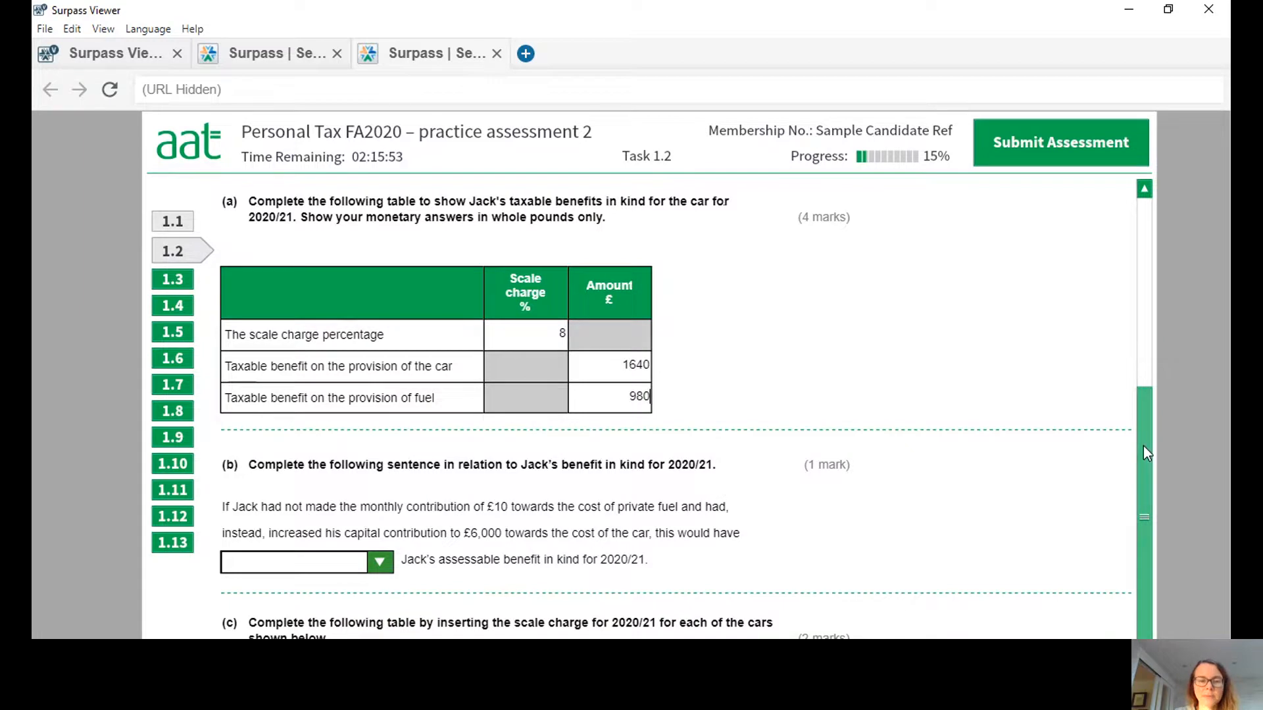
Complete the part (b) sentence on the assessable benefit in kind with the option "decreased".
{"action": "left_click_drag", "start_coordinate": [1143, 446], "coordinate": [1166, 539]}
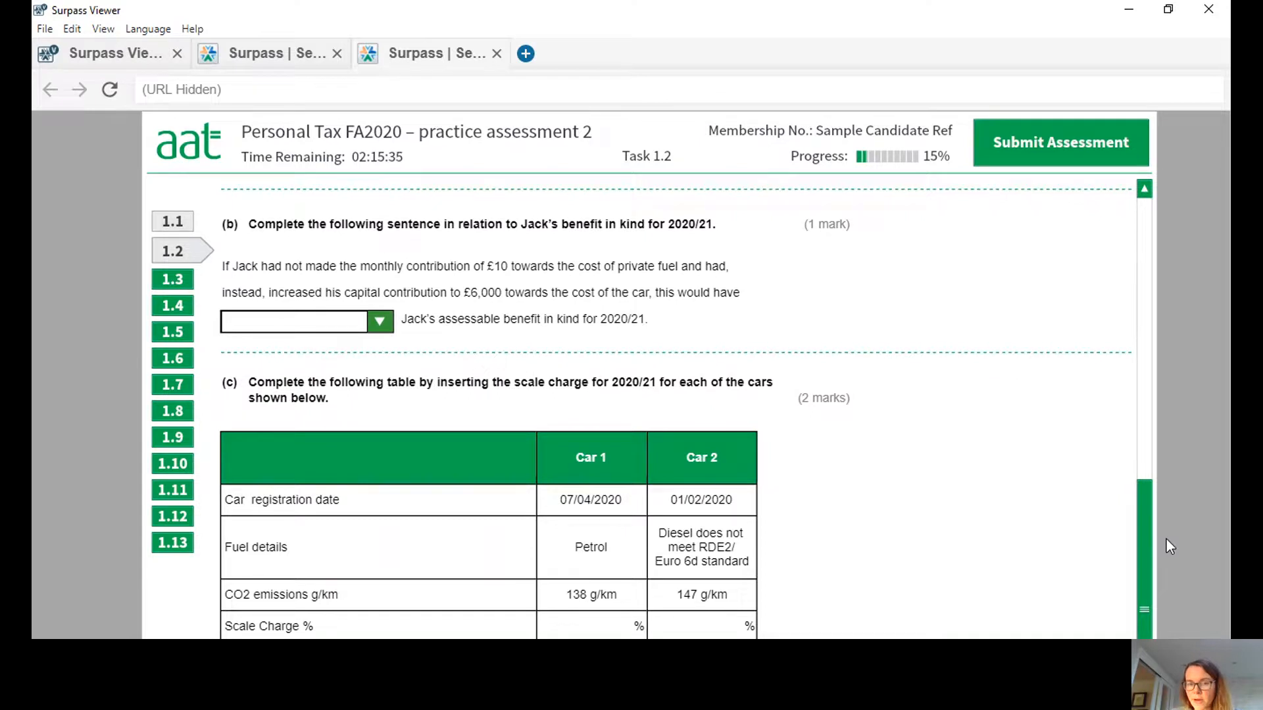
{"action": "left_click", "coordinate": [383, 322]}
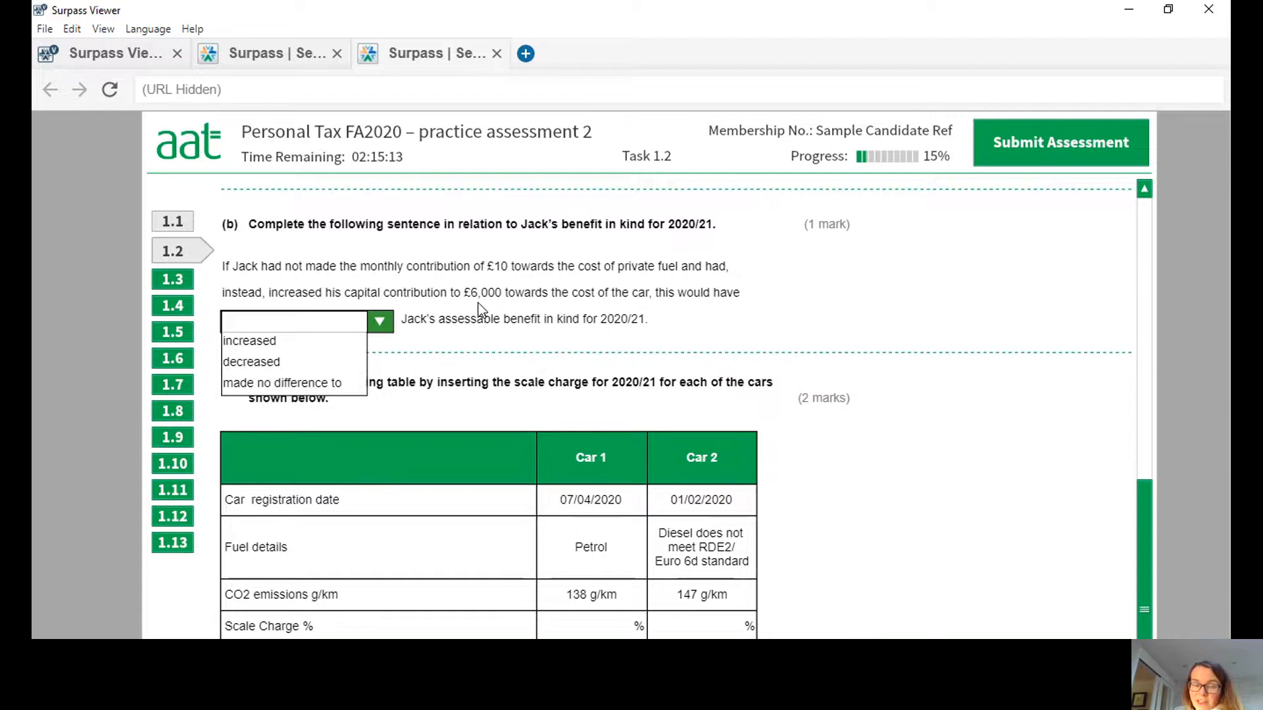
{"action": "left_click_drag", "start_coordinate": [1140, 542], "coordinate": [1145, 509]}
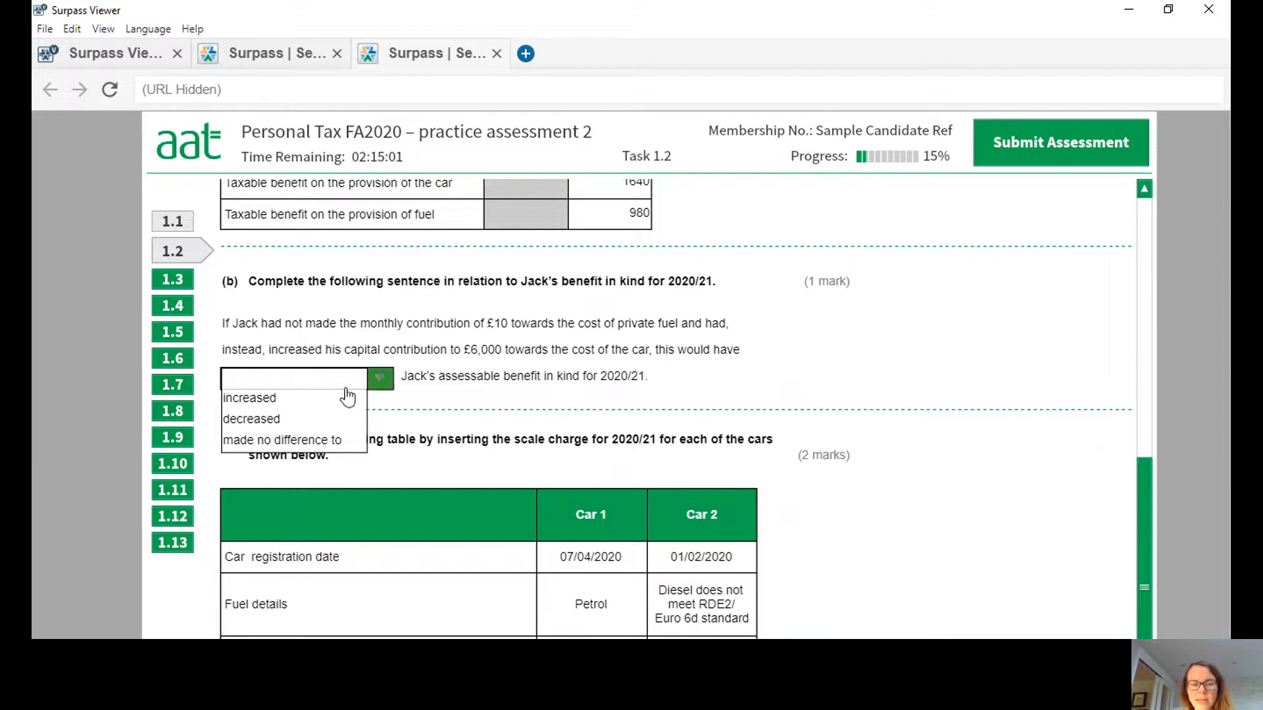
{"action": "left_click", "coordinate": [296, 421]}
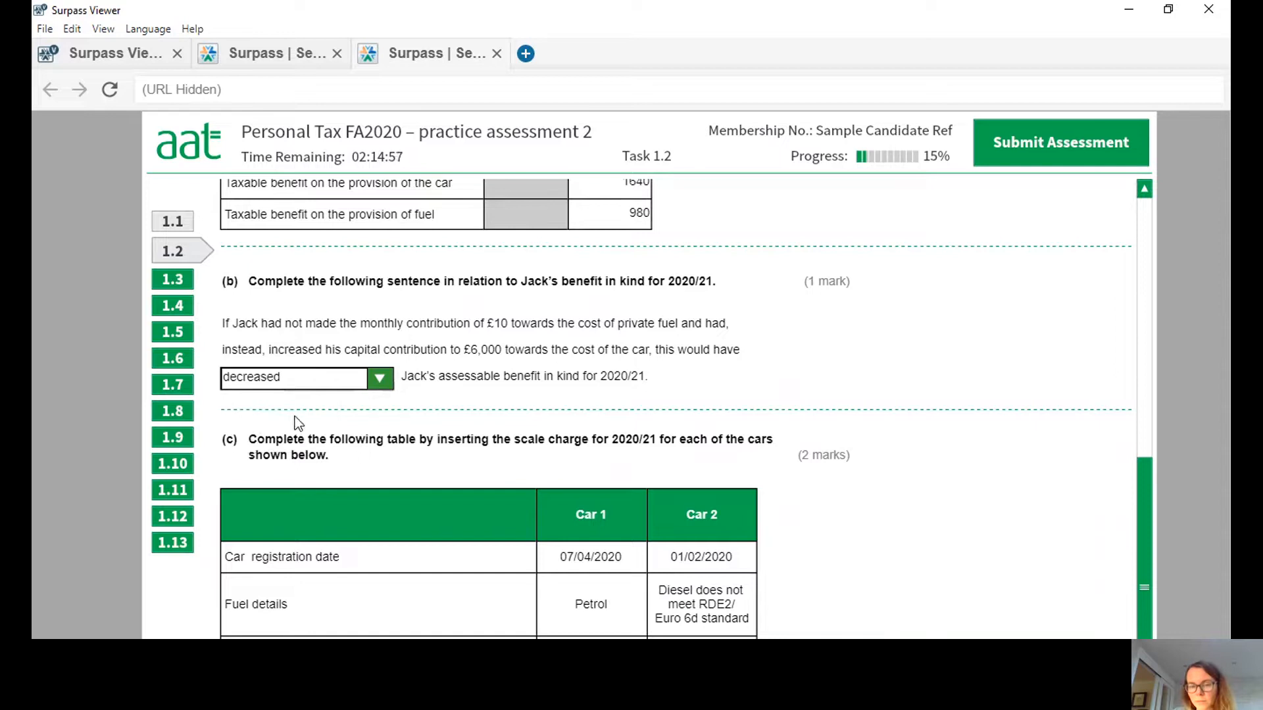
Place the car benefit percentage table beside part (c) and enter 30 as the scale charge percentage for Car 1.
{"action": "left_click_drag", "start_coordinate": [1143, 480], "coordinate": [1156, 577]}
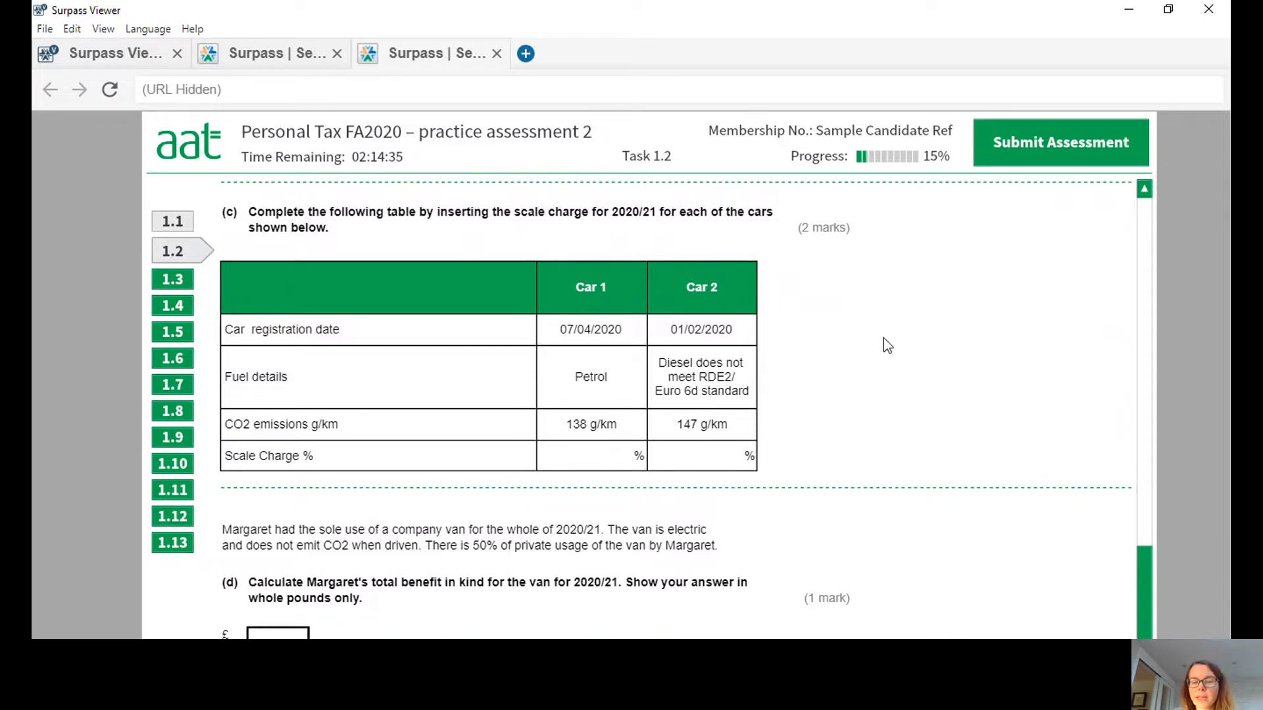
{"action": "left_click_drag", "start_coordinate": [1143, 584], "coordinate": [1159, 250]}
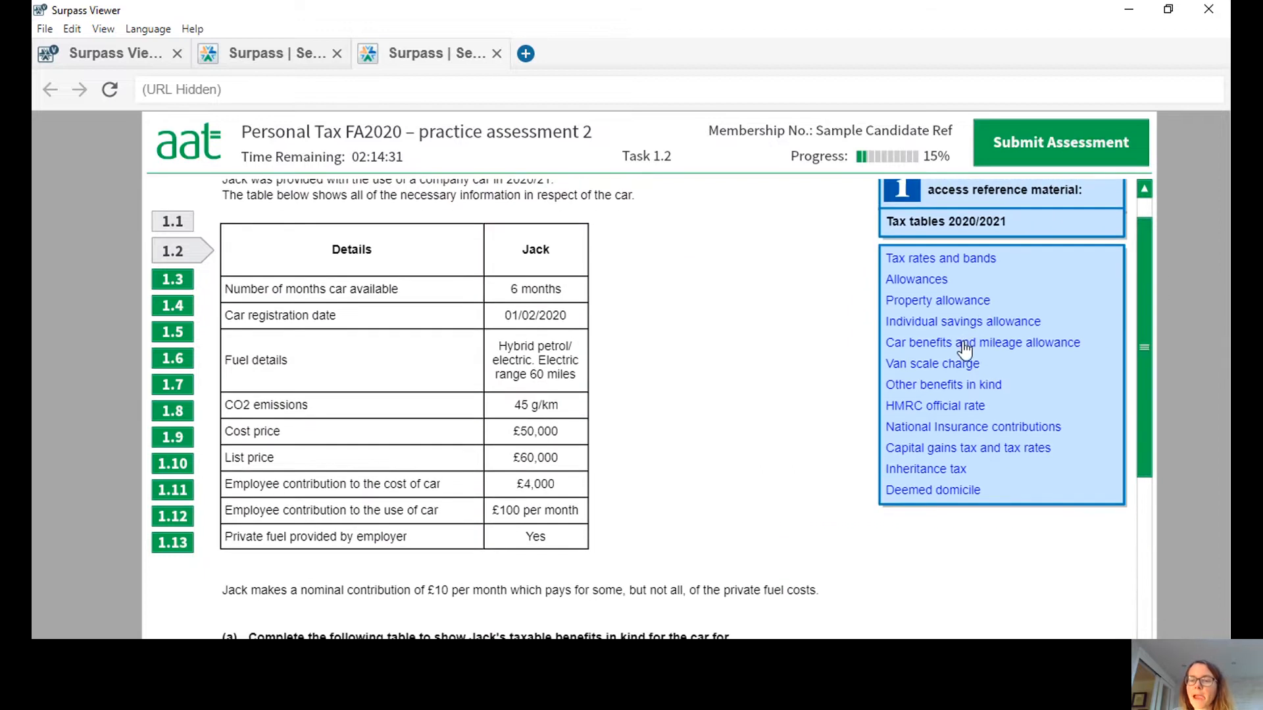
{"action": "left_click", "coordinate": [1000, 375]}
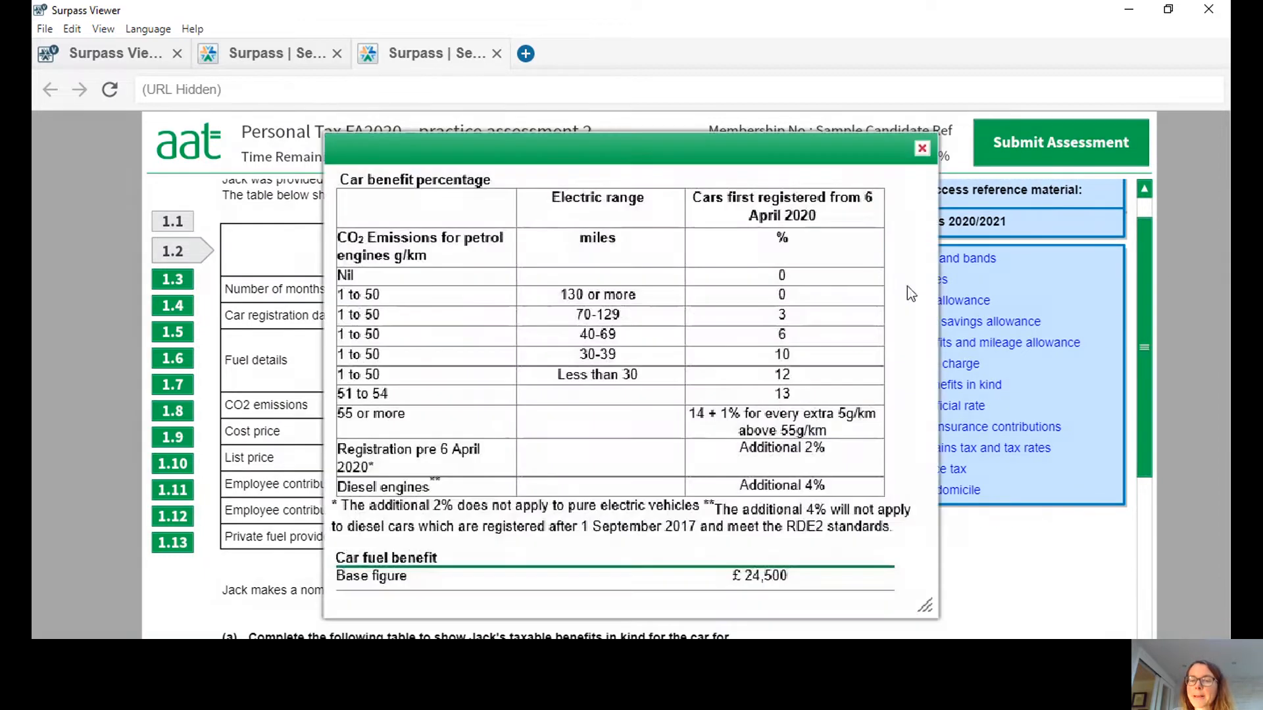
{"action": "left_click_drag", "start_coordinate": [802, 149], "coordinate": [1013, 254]}
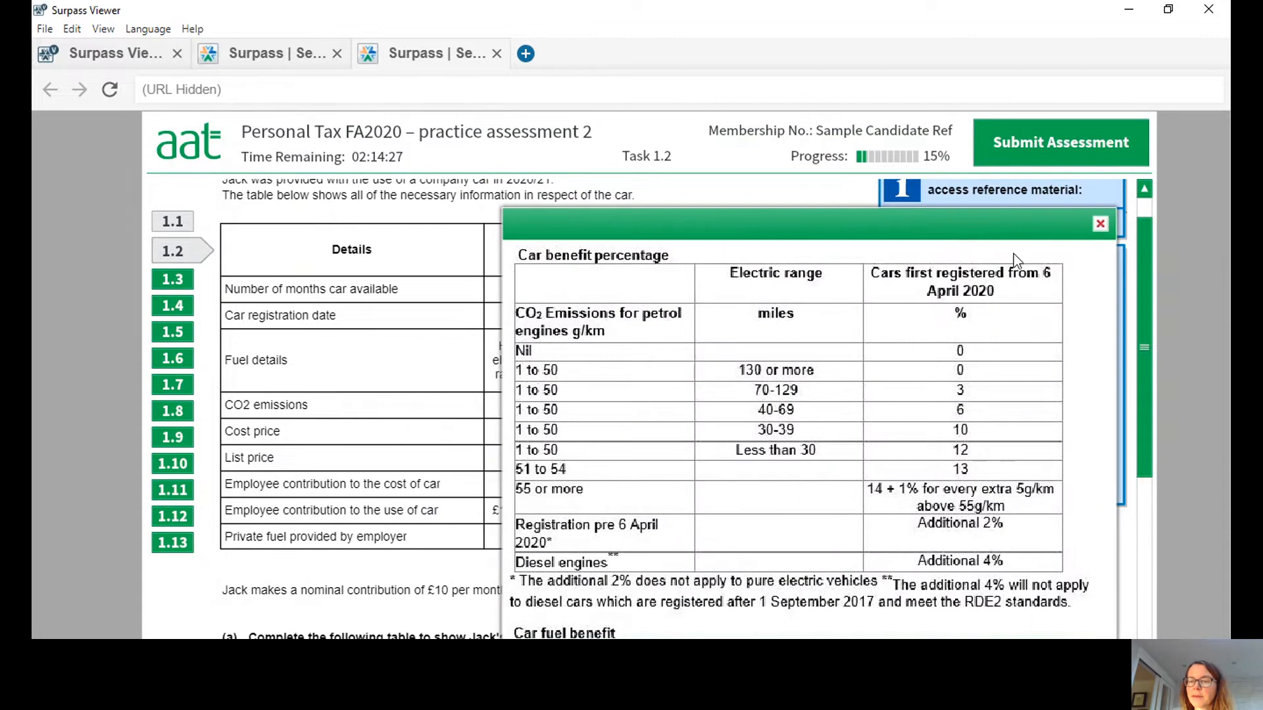
{"action": "left_click_drag", "start_coordinate": [1136, 253], "coordinate": [1206, 569]}
{"action": "left_click_drag", "start_coordinate": [870, 218], "coordinate": [1022, 134]}
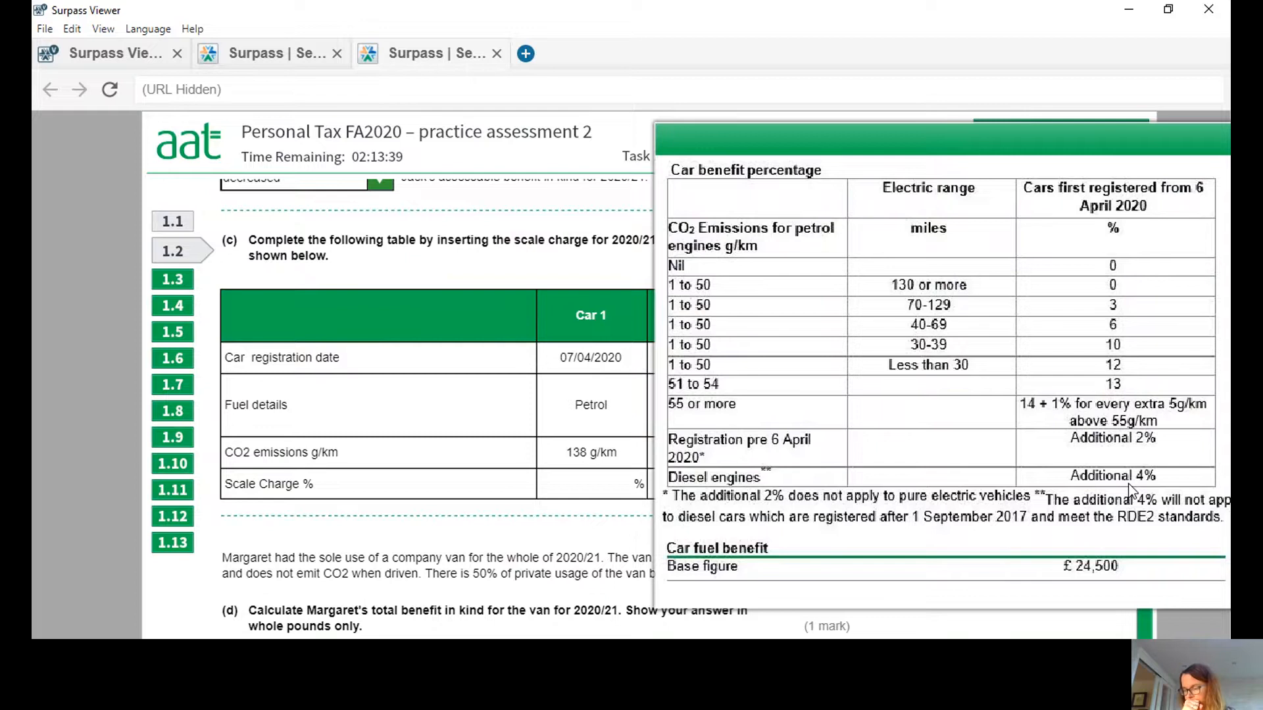
{"action": "left_click", "coordinate": [625, 486]}
{"action": "type", "text": "30"}
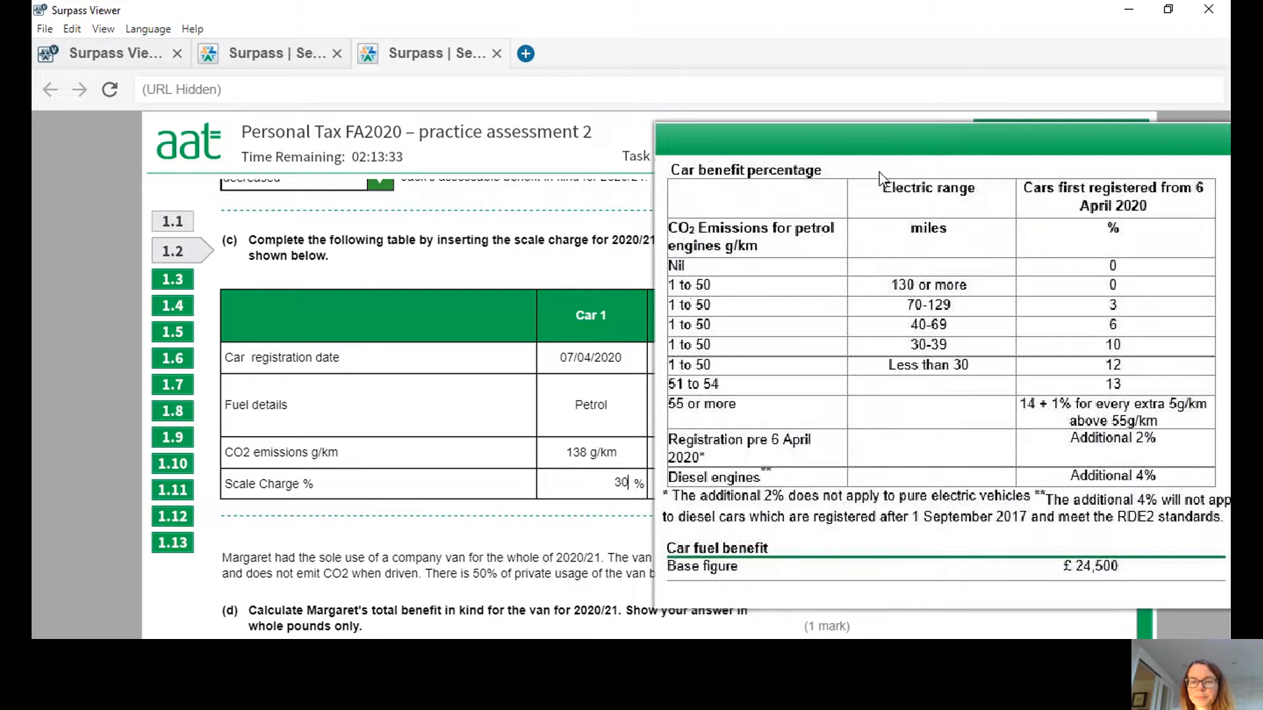
Check Car 2's details against the car benefit percentage table and enter 37 as its scale charge percentage.
{"action": "left_click_drag", "start_coordinate": [900, 138], "coordinate": [259, 112]}
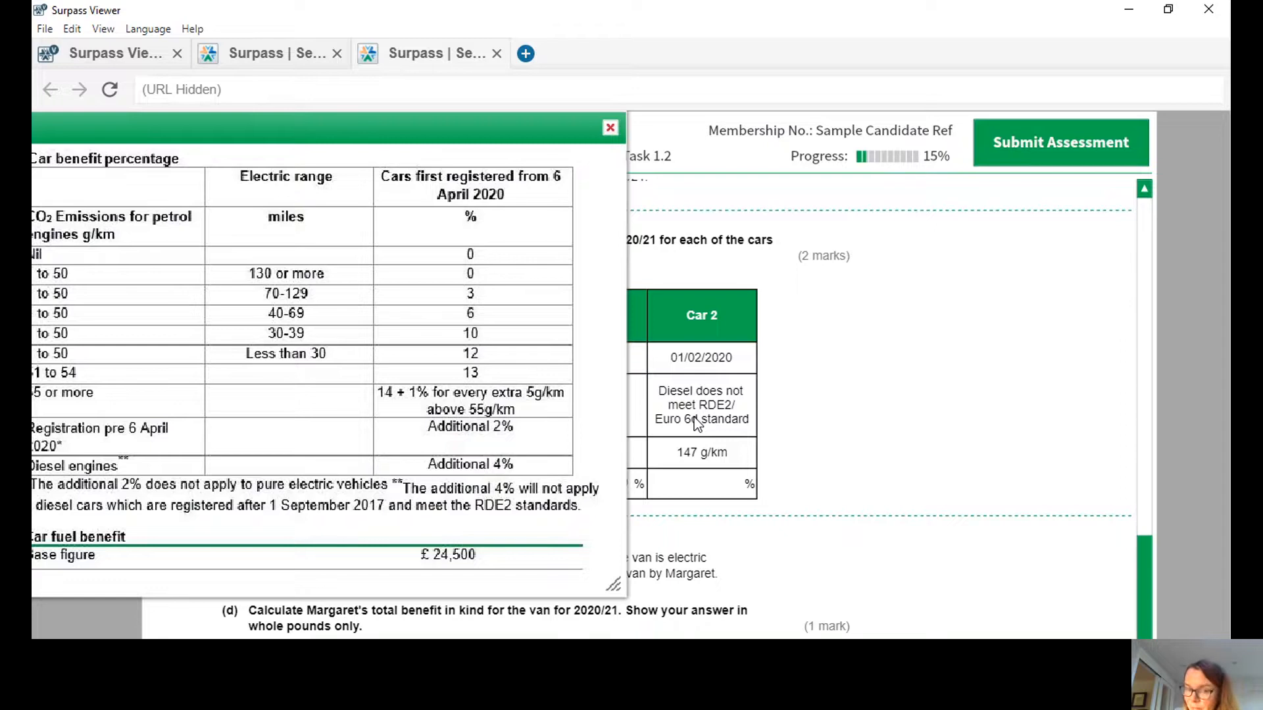
{"action": "left_click", "coordinate": [610, 128]}
{"action": "mouse_move", "coordinate": [1142, 546]}
{"action": "left_mouse_down"}
{"action": "mouse_move", "coordinate": [1157, 618]}
{"action": "mouse_move", "coordinate": [1159, 548]}
{"action": "left_mouse_up"}
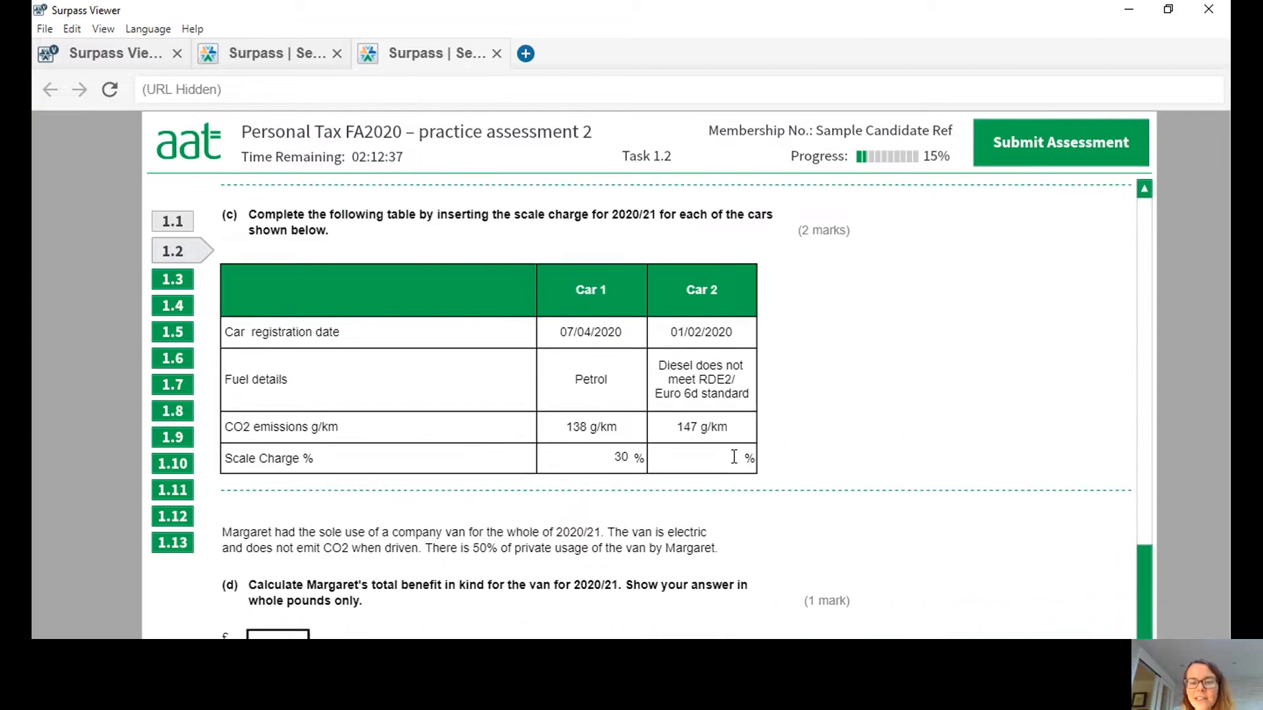
{"action": "left_click", "coordinate": [735, 457]}
{"action": "type", "text": "37"}
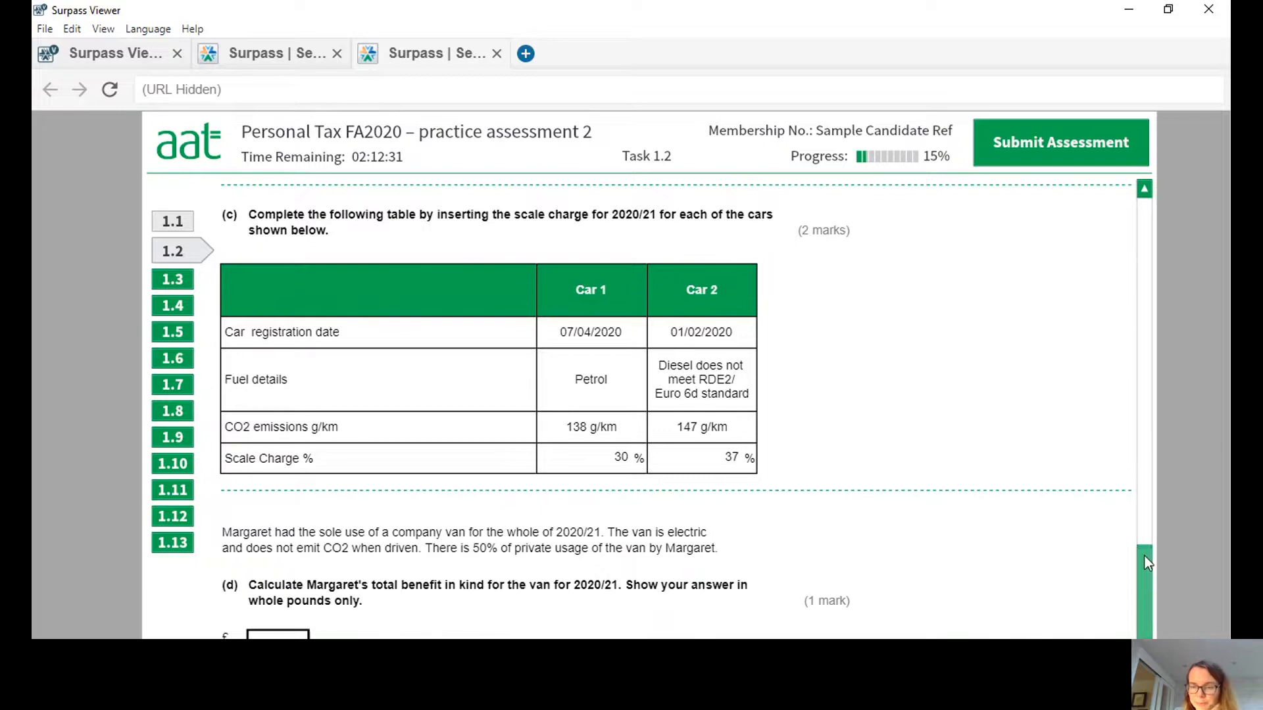
Look up the van scale charge for part (d) and enter 2792 as the total benefit in kind for the van.
{"action": "left_click_drag", "start_coordinate": [1142, 557], "coordinate": [1140, 615]}
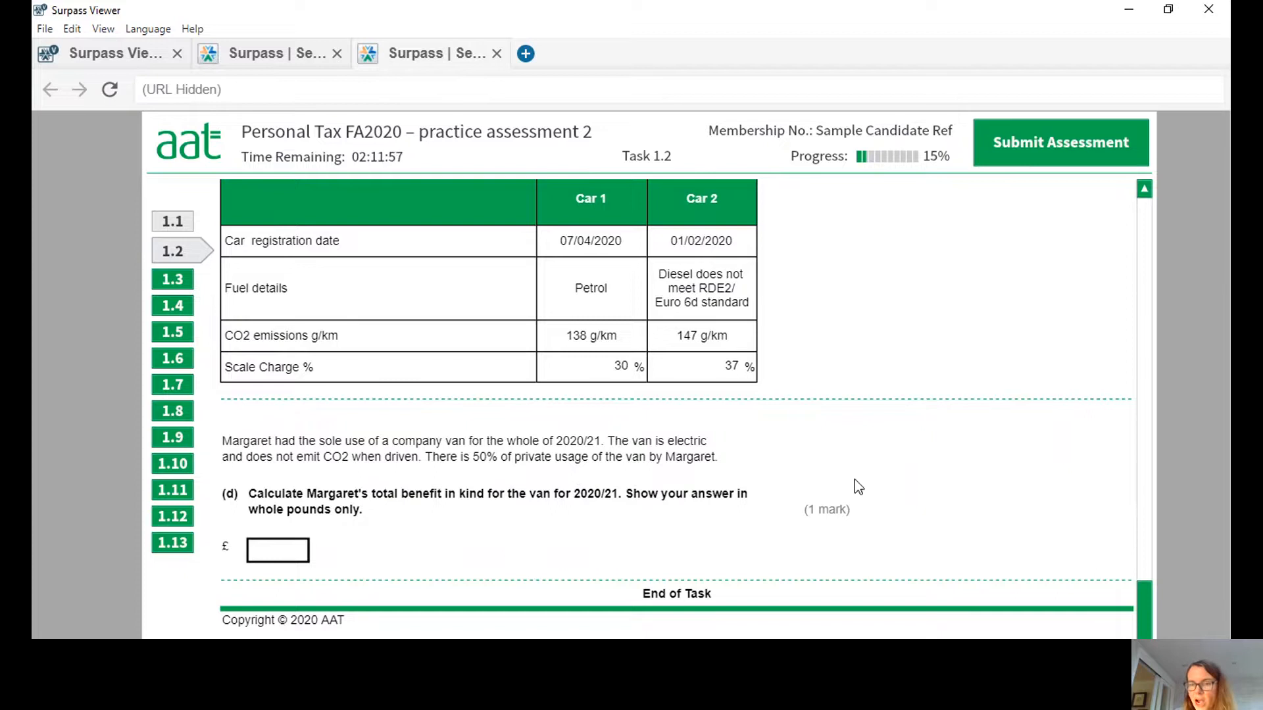
{"action": "left_click_drag", "start_coordinate": [1146, 602], "coordinate": [1160, 239]}
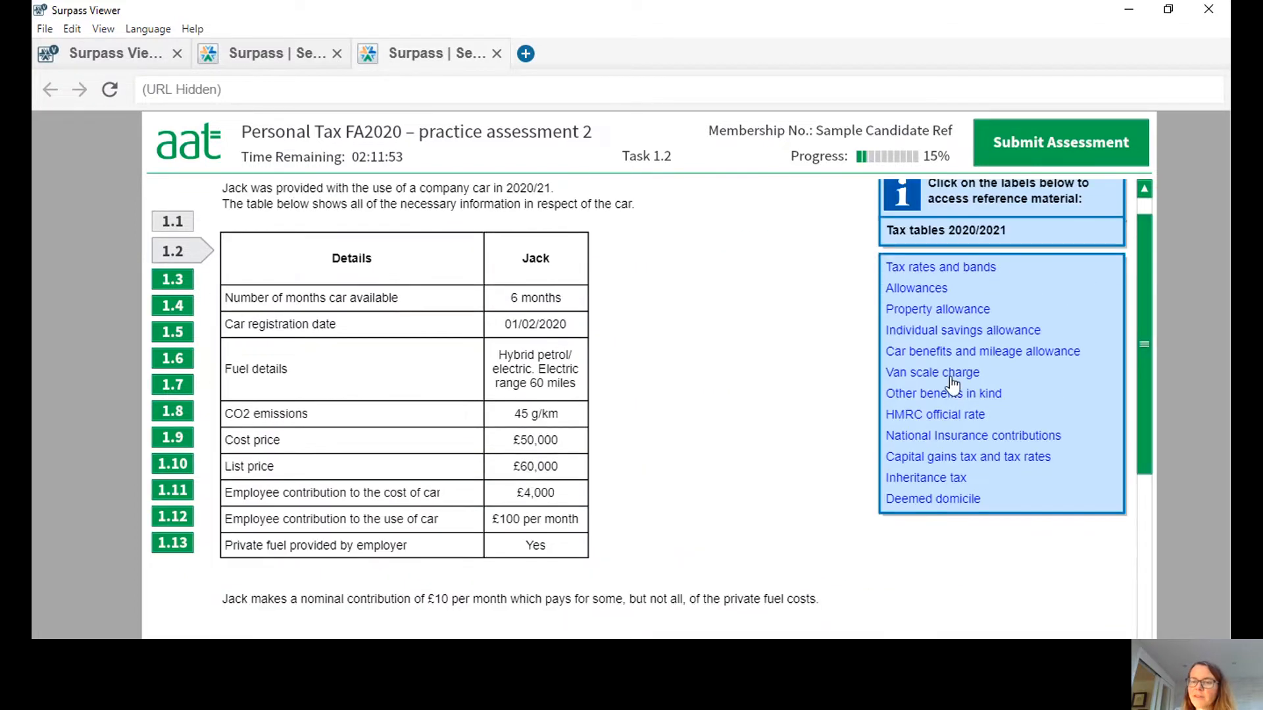
{"action": "left_click", "coordinate": [925, 376]}
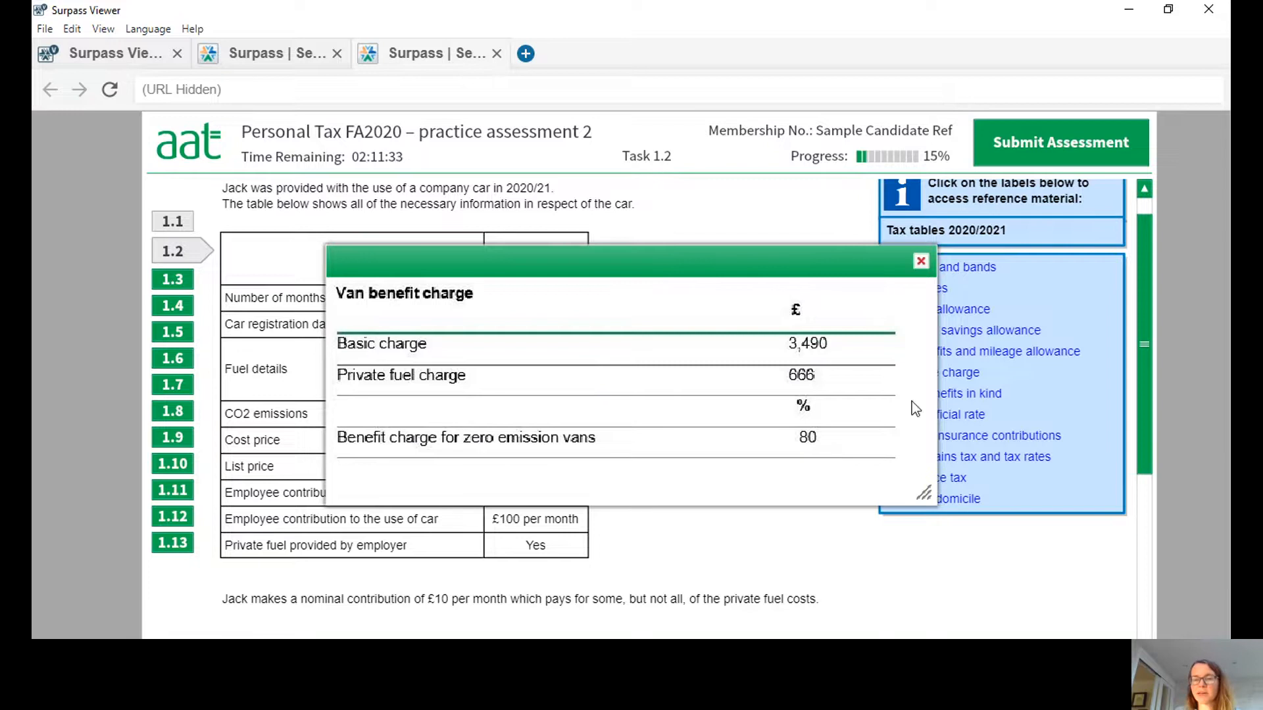
{"action": "left_click", "coordinate": [921, 262]}
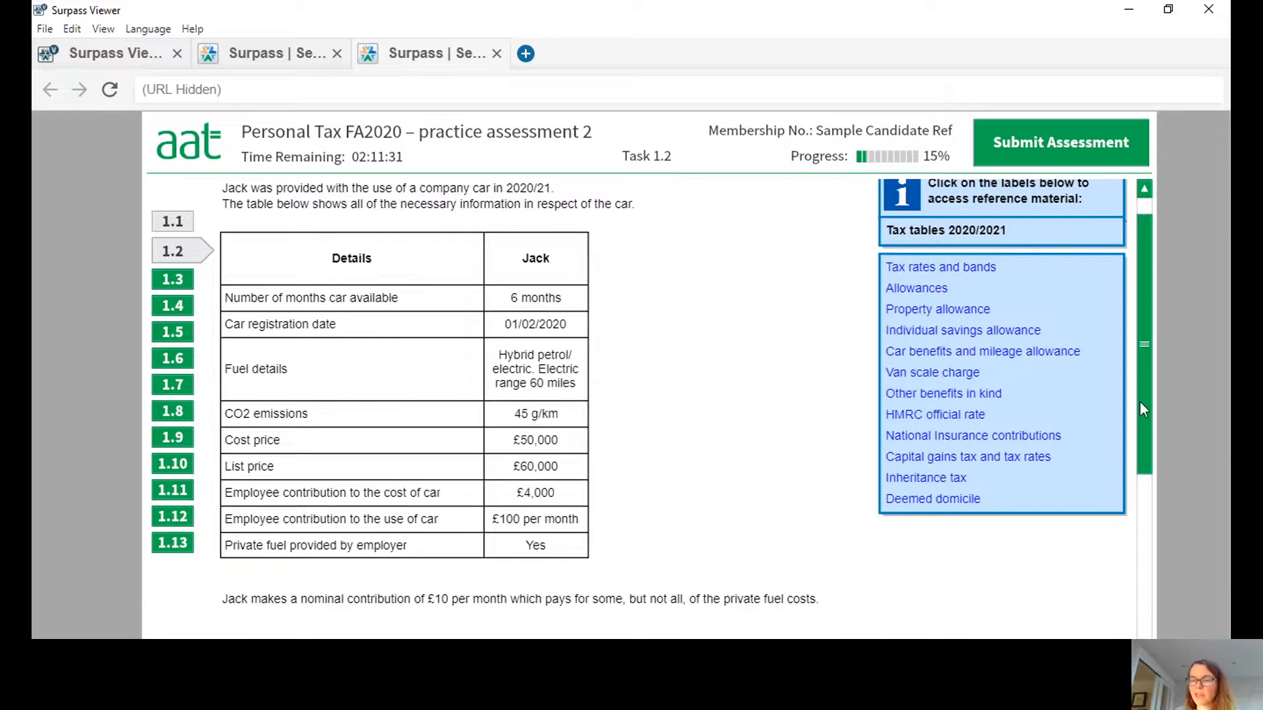
{"action": "left_click_drag", "start_coordinate": [1147, 323], "coordinate": [1158, 658]}
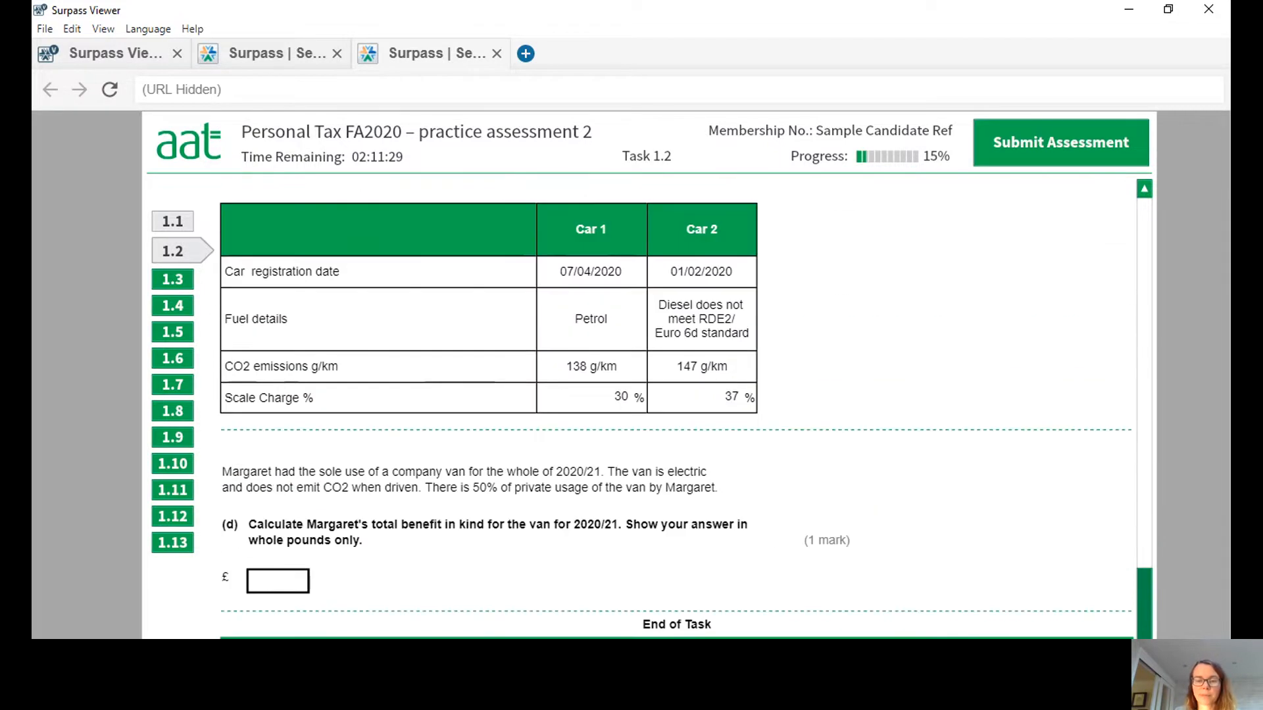
{"action": "left_click", "coordinate": [286, 579]}
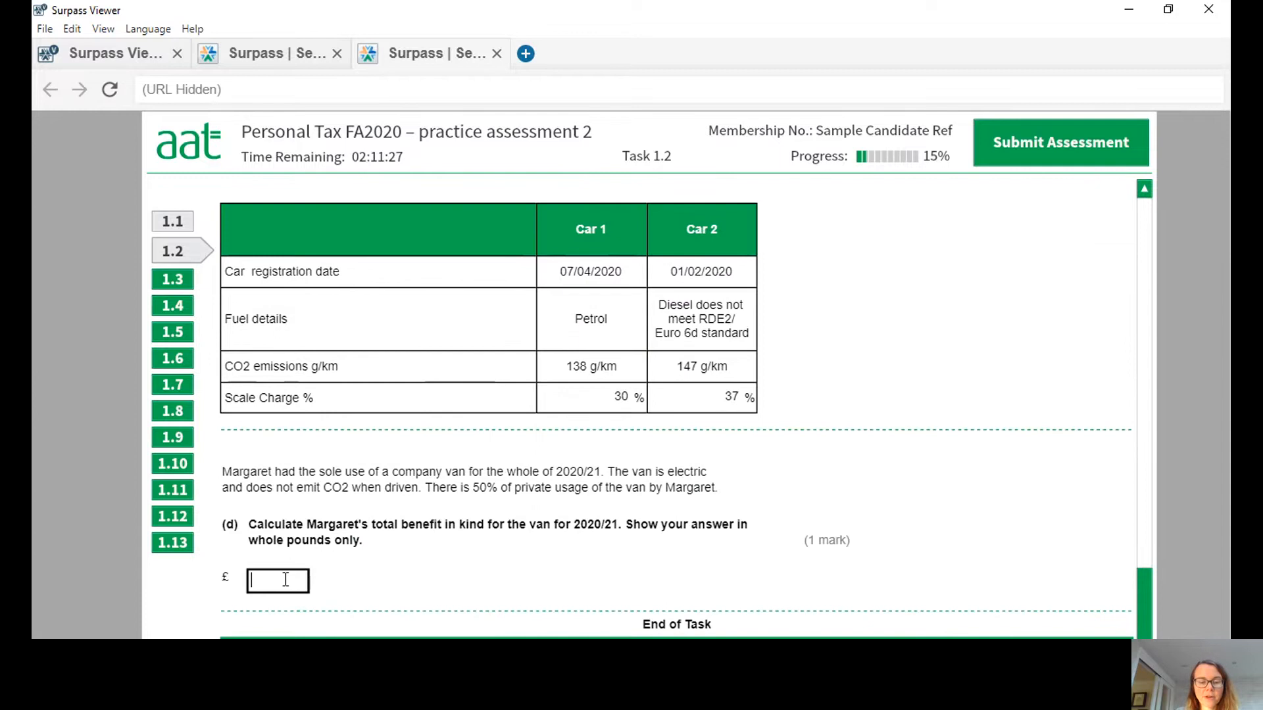
{"action": "type", "text": "2792"}
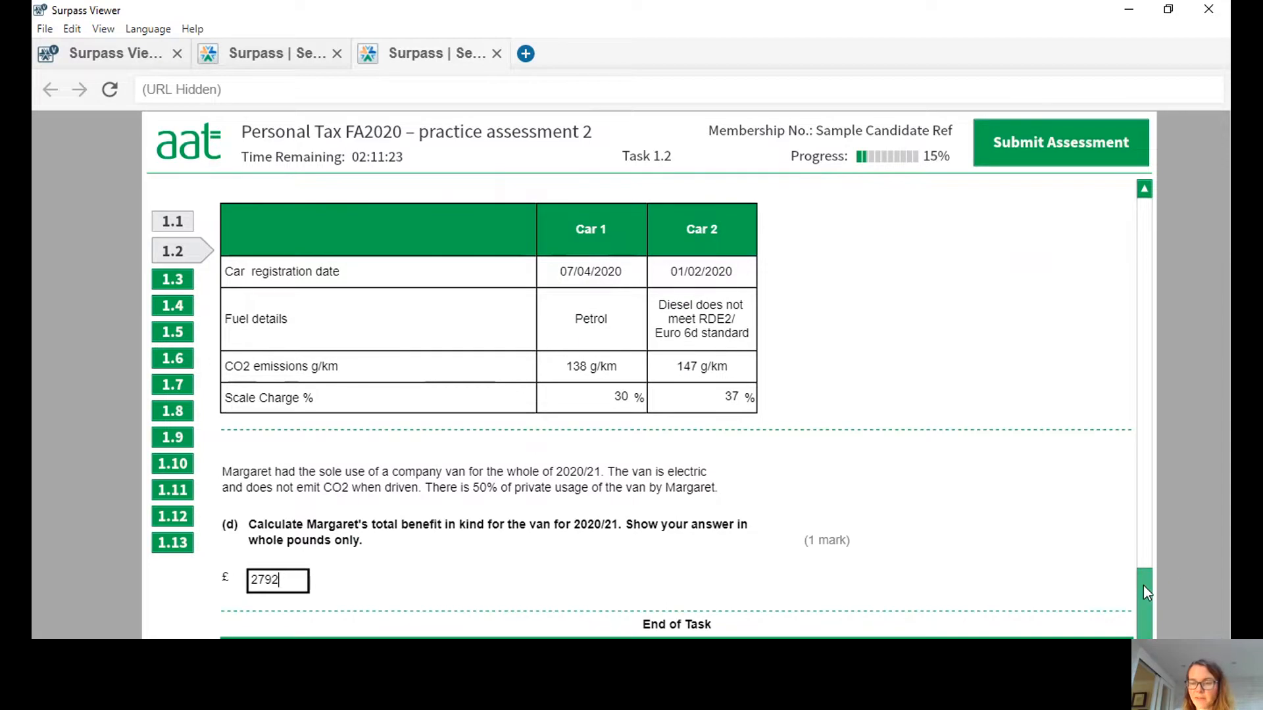
{"action": "left_click_drag", "start_coordinate": [1143, 585], "coordinate": [1151, 622]}
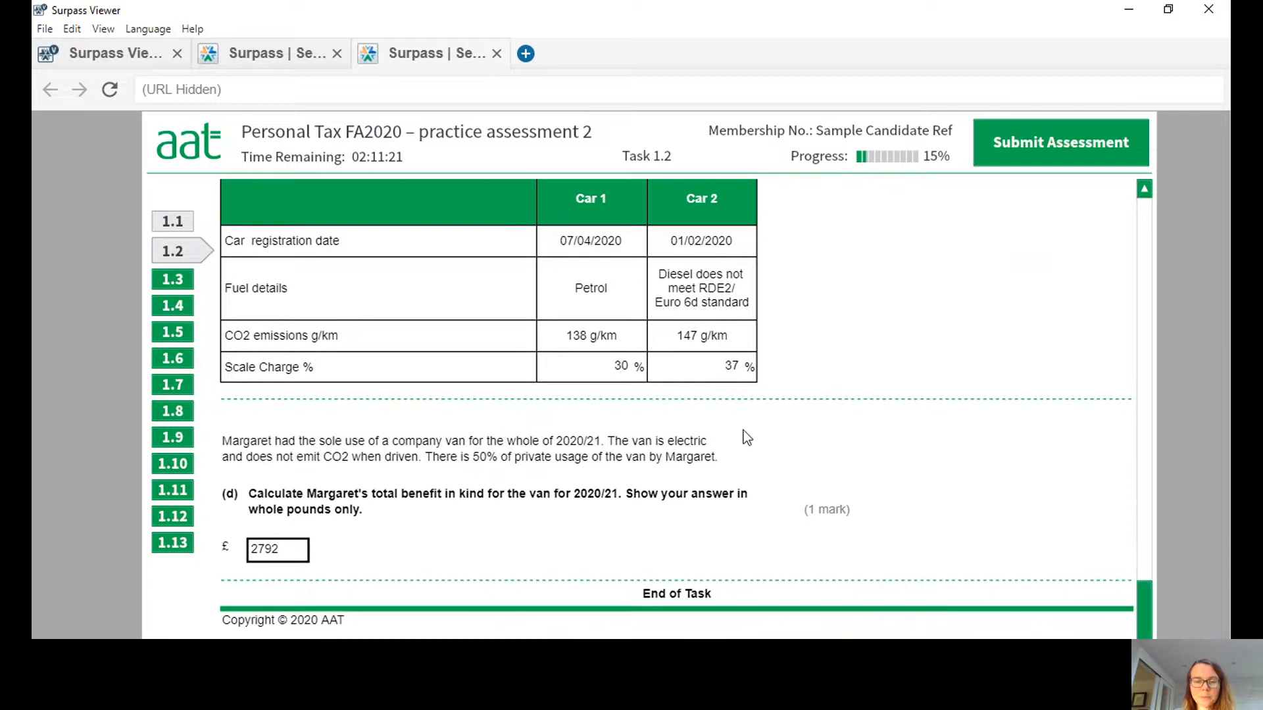
Open Task 1.3 and read through the employee's benefits scenario, the instructions and the answer table.
{"action": "left_click", "coordinate": [175, 279]}
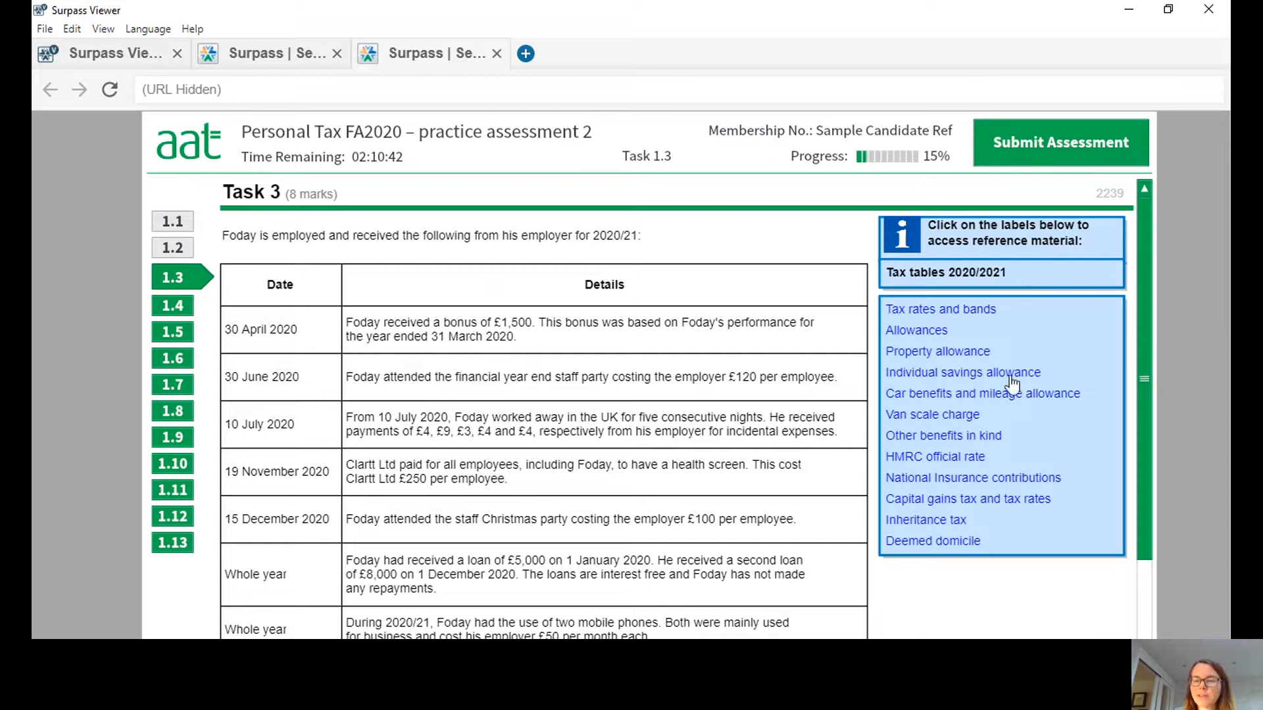
{"action": "left_click_drag", "start_coordinate": [1146, 329], "coordinate": [1185, 594]}
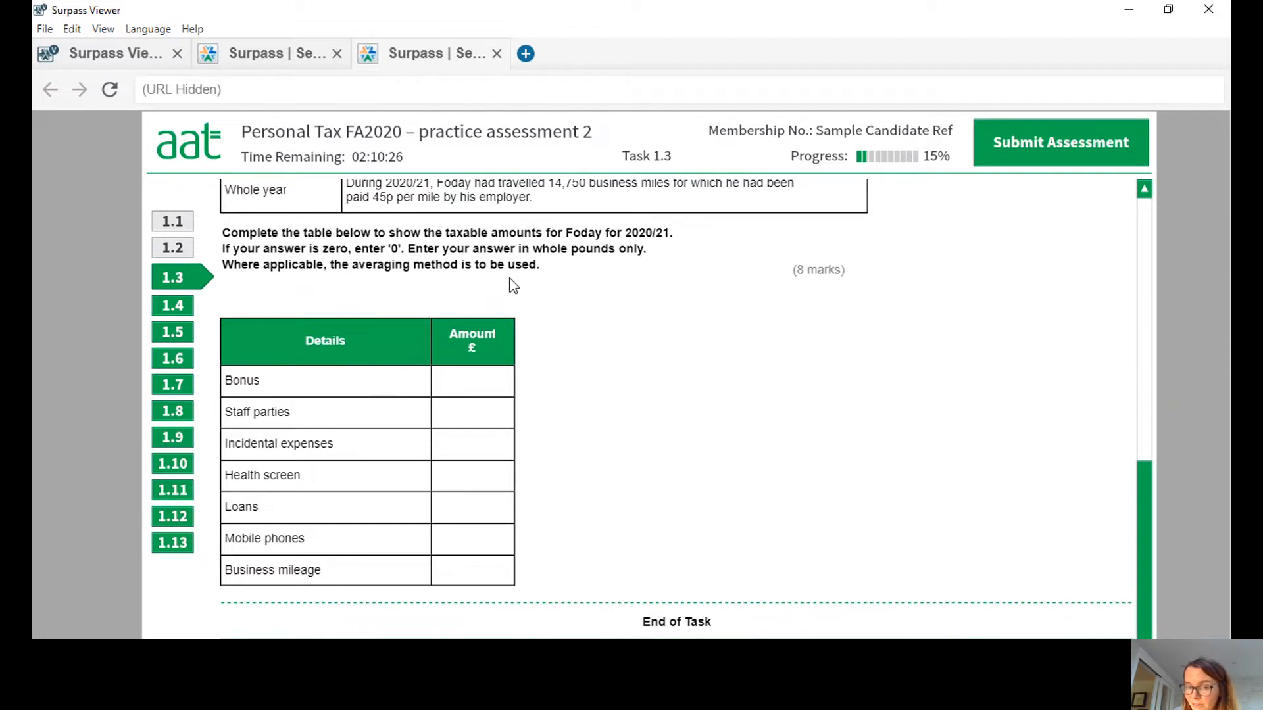
{"action": "left_click_drag", "start_coordinate": [1143, 534], "coordinate": [1135, 286]}
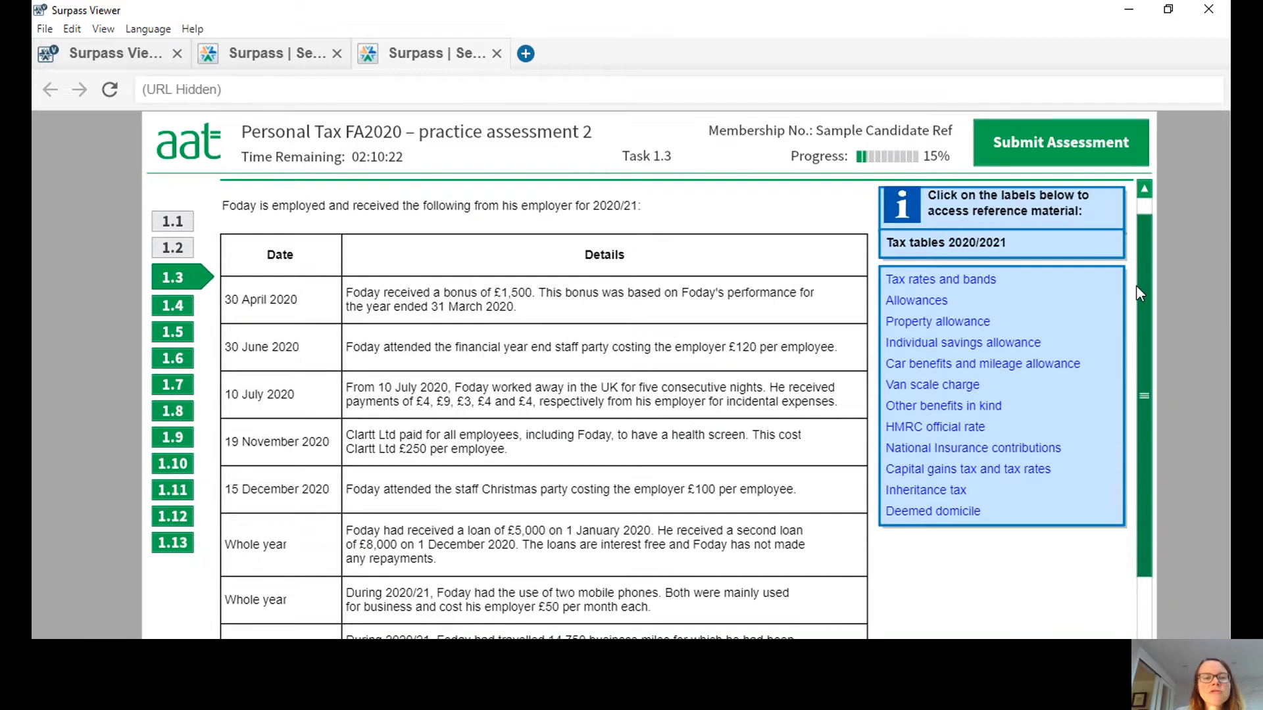
{"action": "scroll", "coordinate": [1135, 286], "scroll_direction": "down", "scroll_amount": 2}
{"action": "scroll", "coordinate": [1146, 421], "scroll_direction": "down", "scroll_amount": 6}
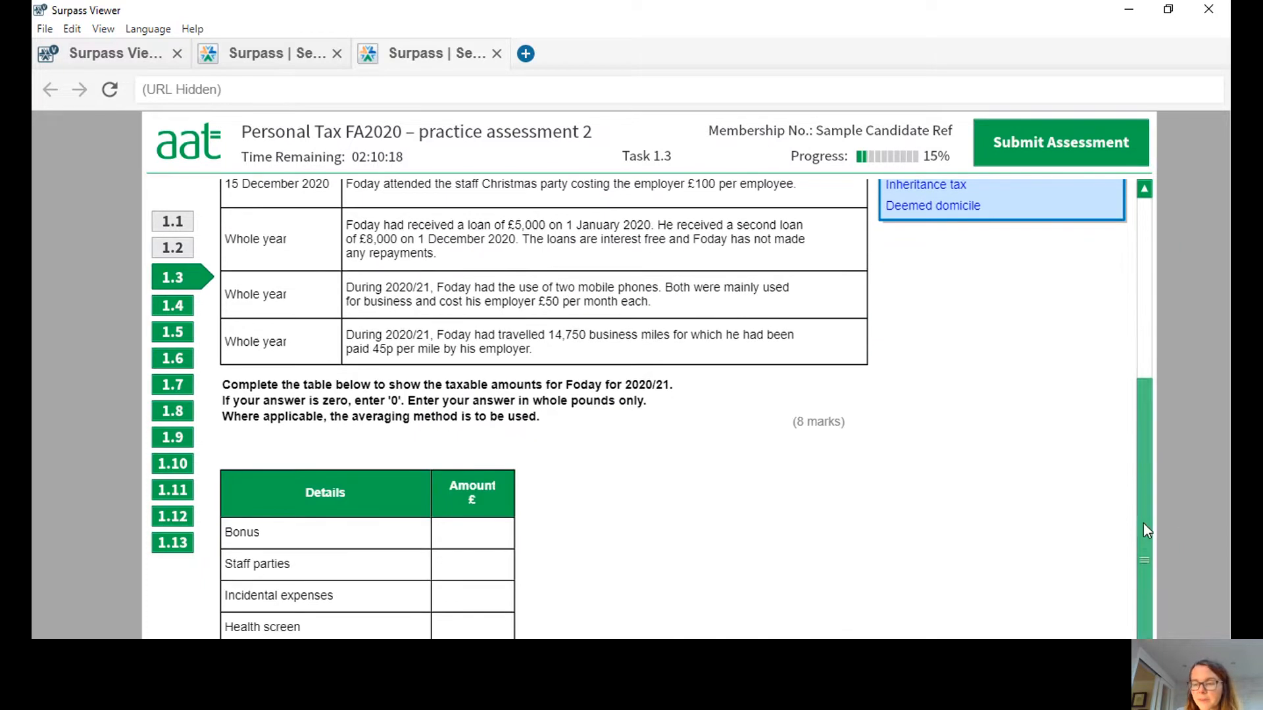
{"action": "left_click_drag", "start_coordinate": [1143, 523], "coordinate": [673, 215]}
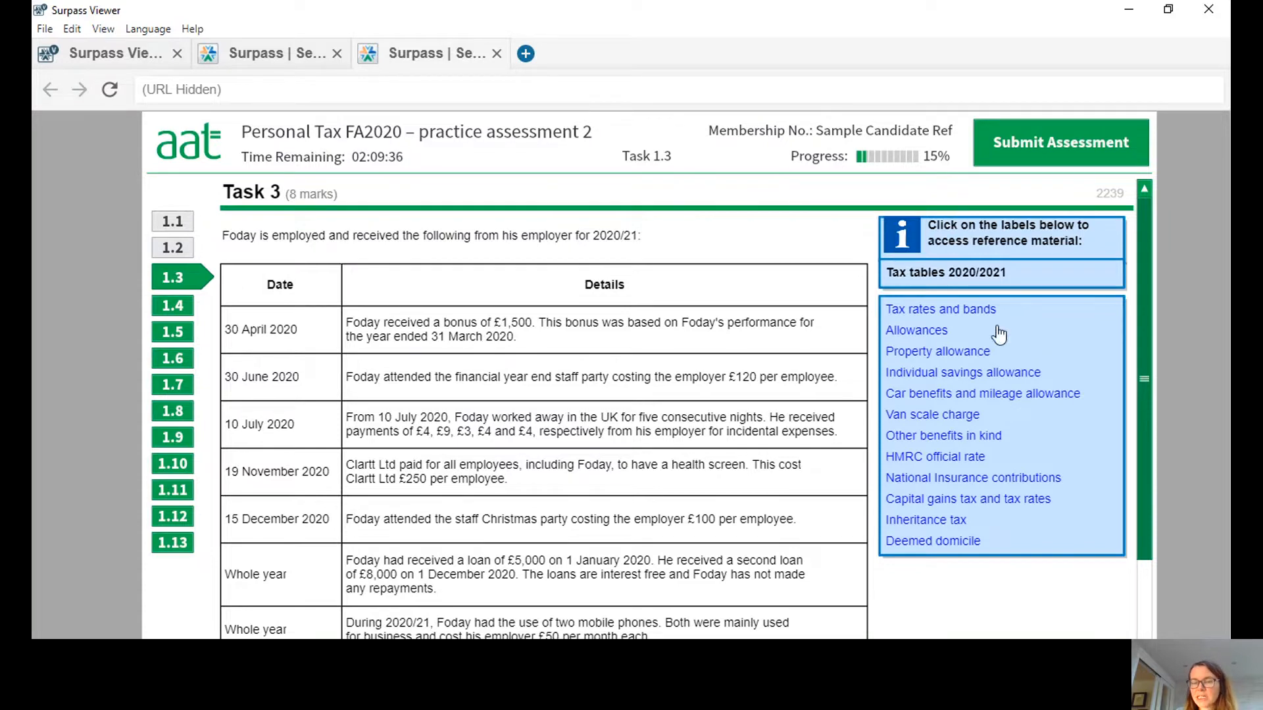
Enter 1500 as the taxable amount for the bonus in the Task 3 answer table.
{"action": "left_click_drag", "start_coordinate": [1142, 290], "coordinate": [1156, 500]}
{"action": "left_click", "coordinate": [488, 461]}
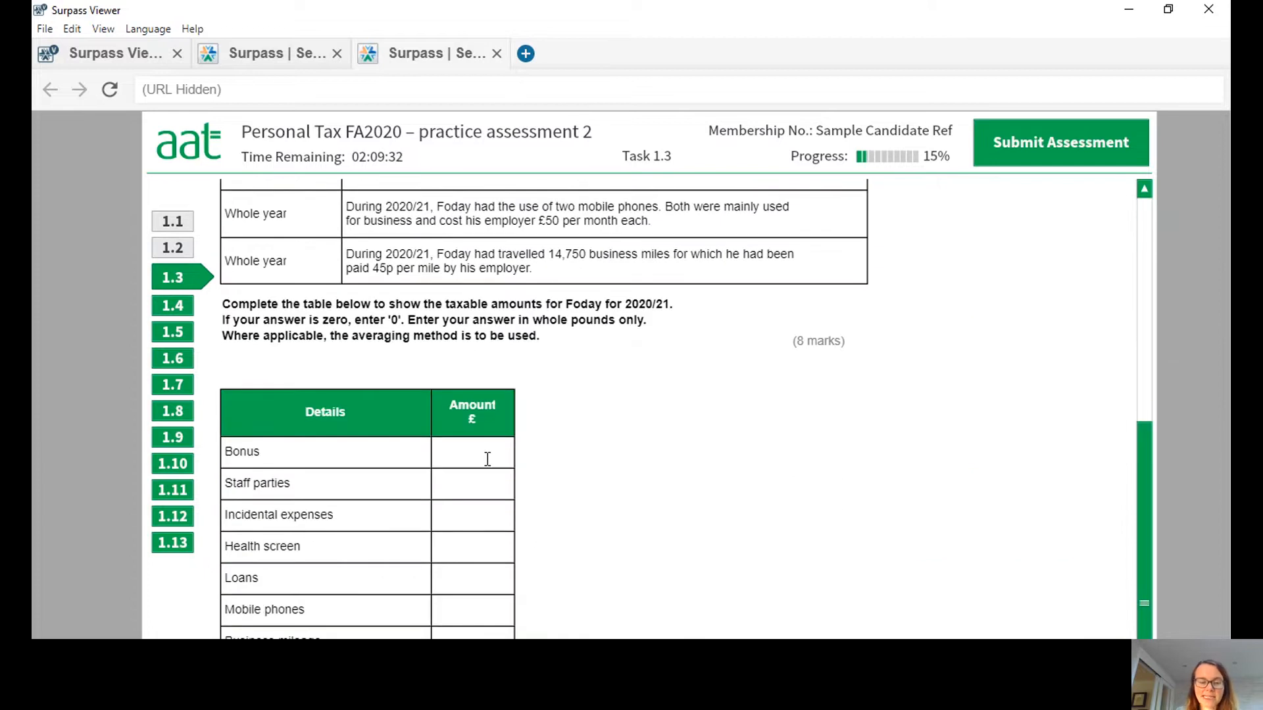
{"action": "type", "text": "1500"}
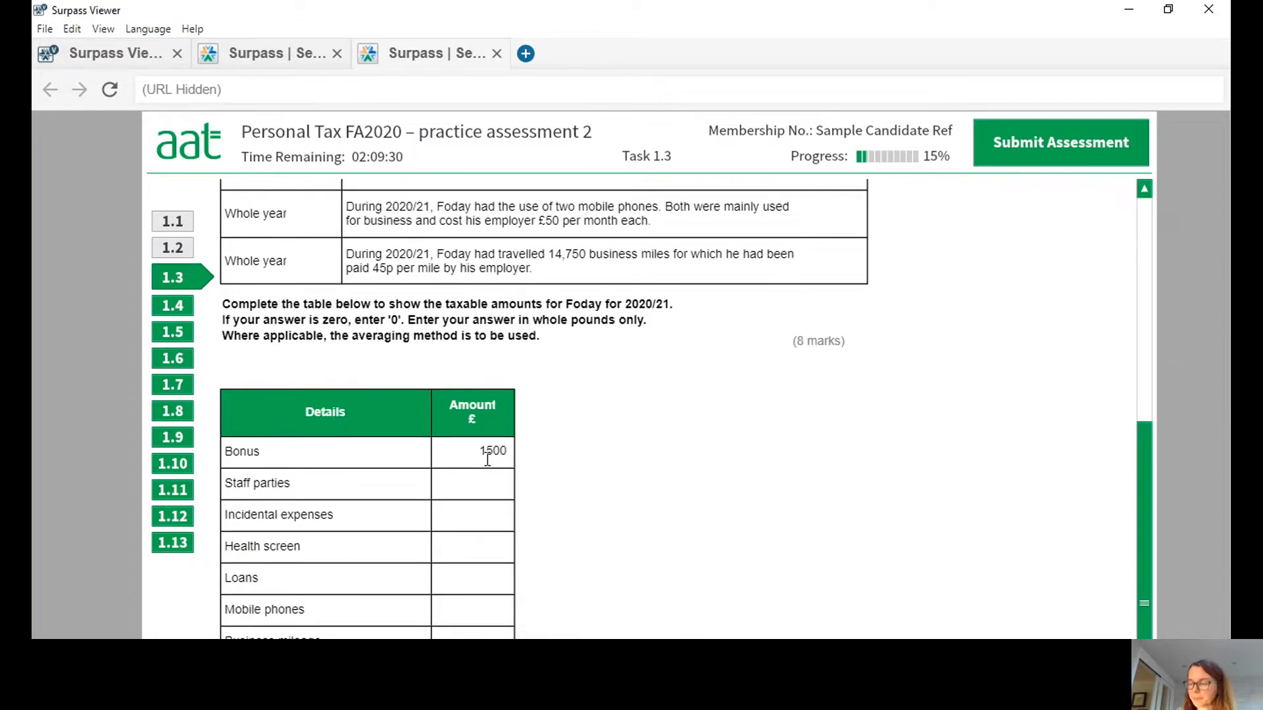
{"action": "left_click", "coordinate": [816, 368]}
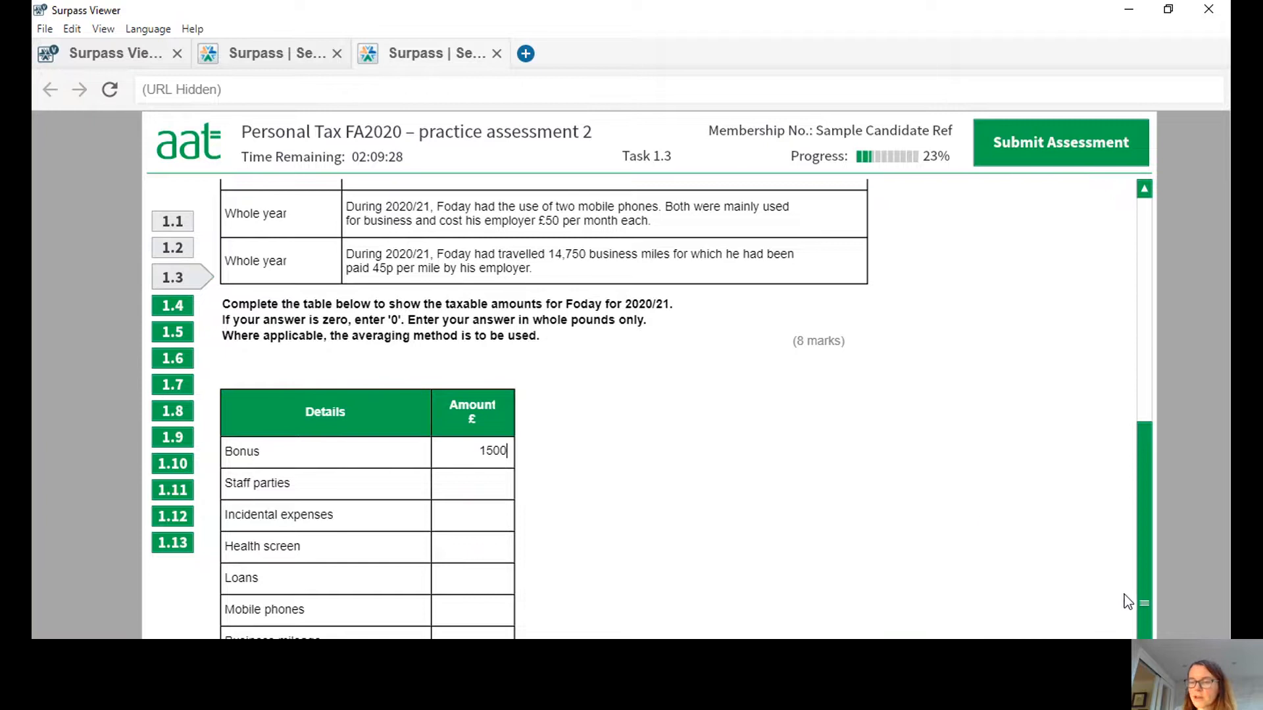
Review the two staff party entries in the scenario and enter 100 as the taxable amount for staff parties.
{"action": "mouse_move", "coordinate": [1146, 599]}
{"action": "left_mouse_down"}
{"action": "mouse_move", "coordinate": [1146, 515]}
{"action": "mouse_move", "coordinate": [1149, 597]}
{"action": "left_mouse_up"}
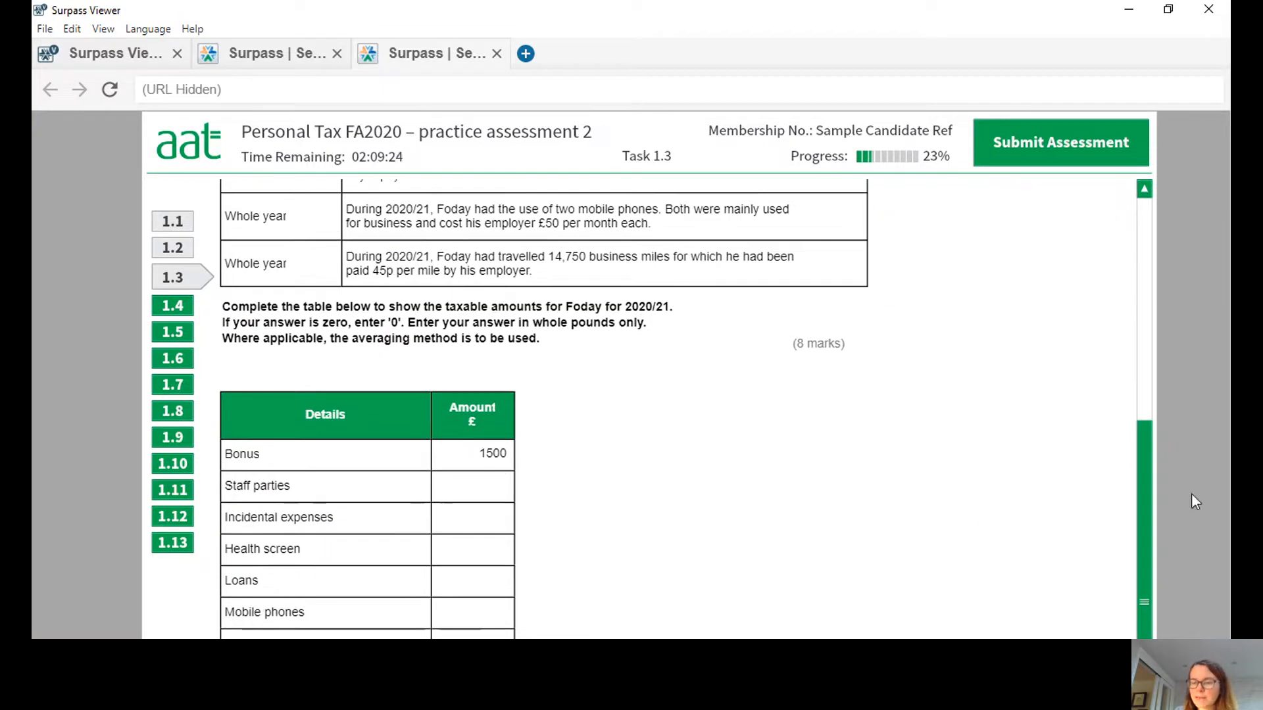
{"action": "left_click_drag", "start_coordinate": [1151, 510], "coordinate": [1141, 346]}
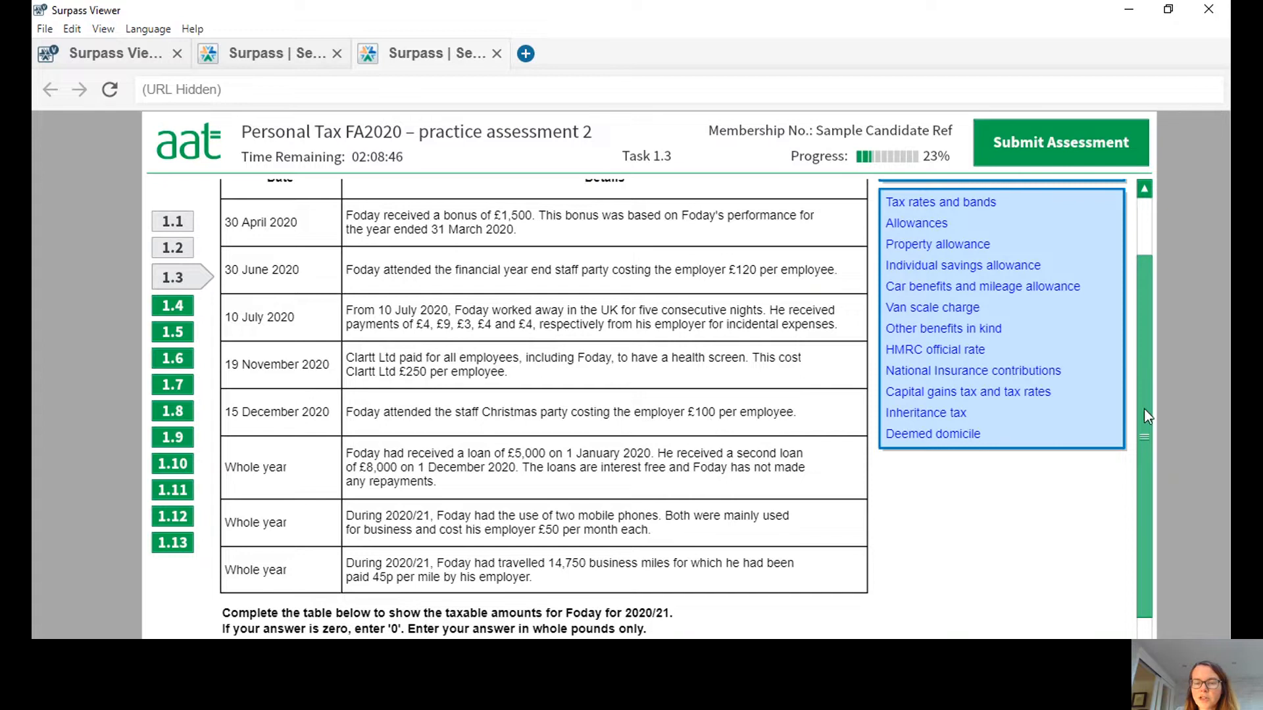
{"action": "left_click_drag", "start_coordinate": [1144, 365], "coordinate": [656, 544]}
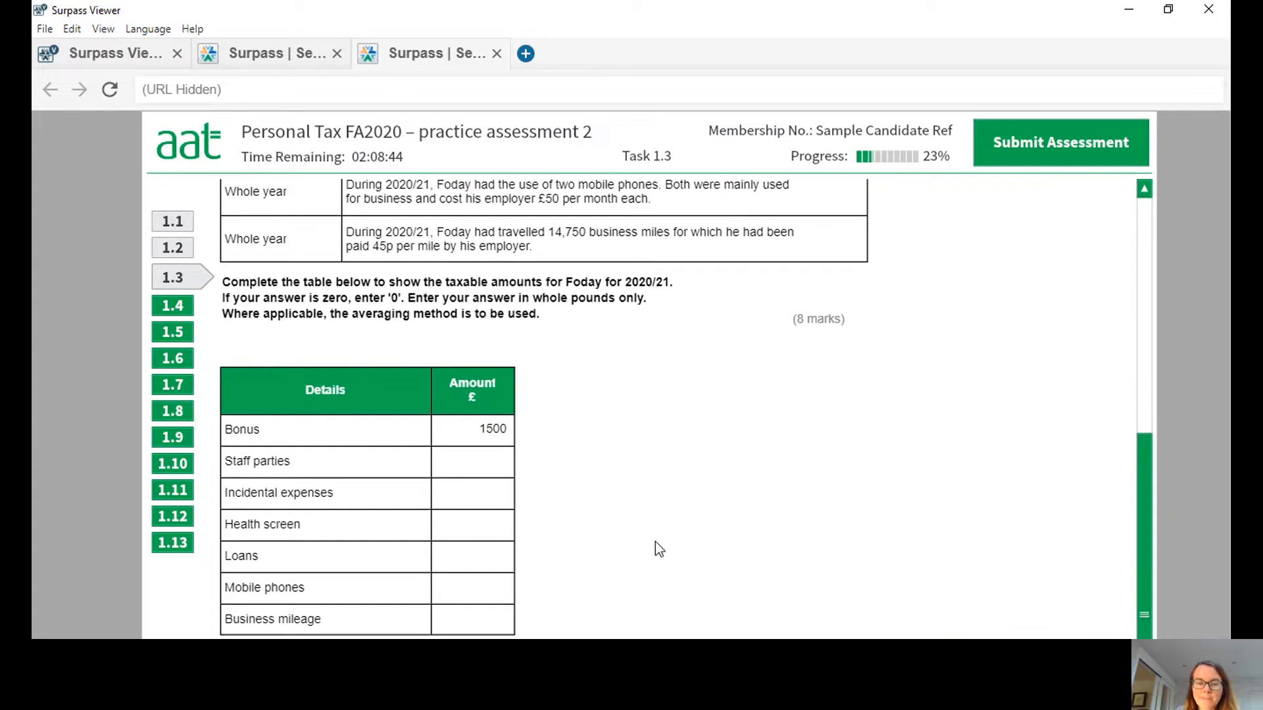
{"action": "left_click", "coordinate": [490, 464]}
{"action": "type", "text": "10"}
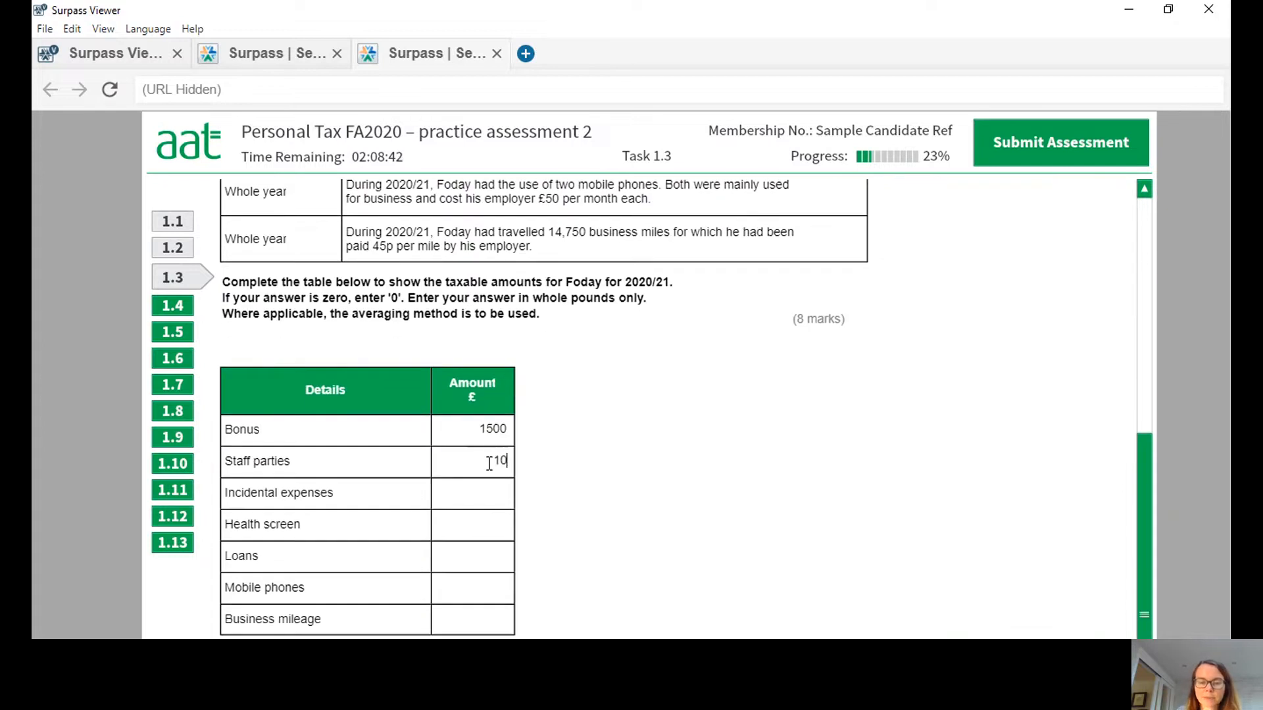
{"action": "type", "text": "0"}
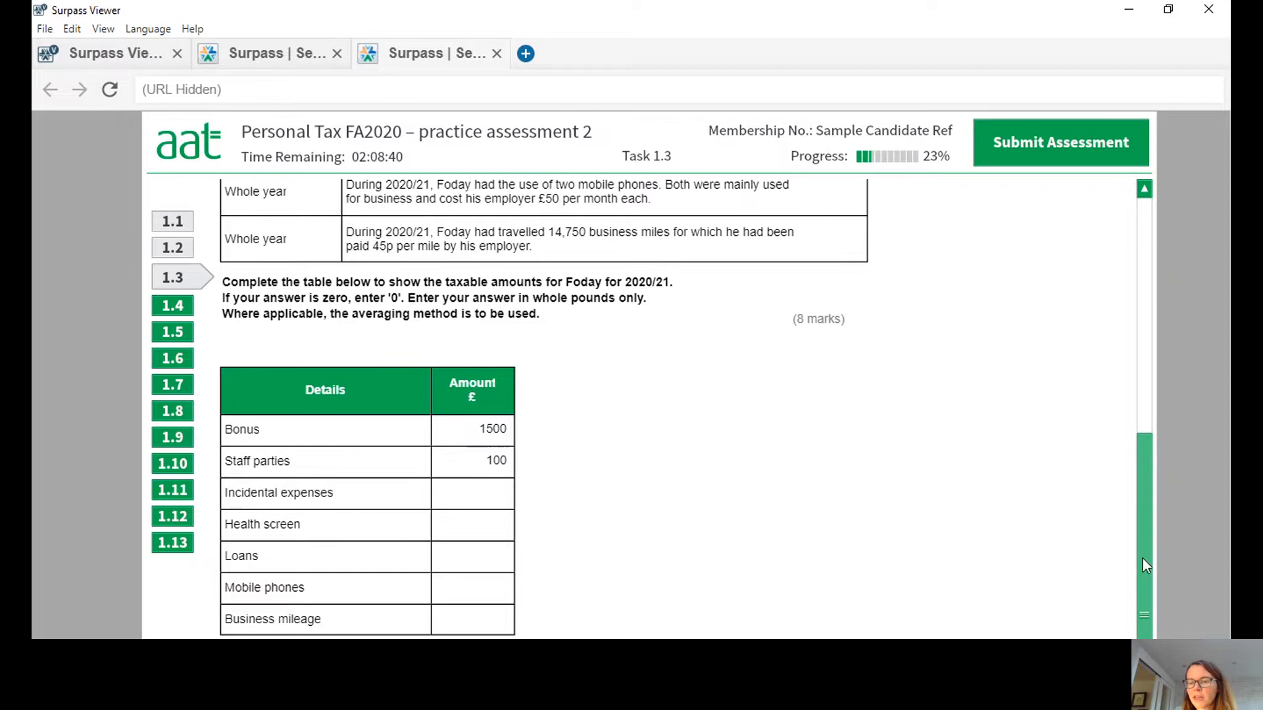
Look up the exemption limits under Other benefits in kind and enter 0 as the taxable amount for incidental expenses.
{"action": "left_click_drag", "start_coordinate": [1143, 559], "coordinate": [1144, 368]}
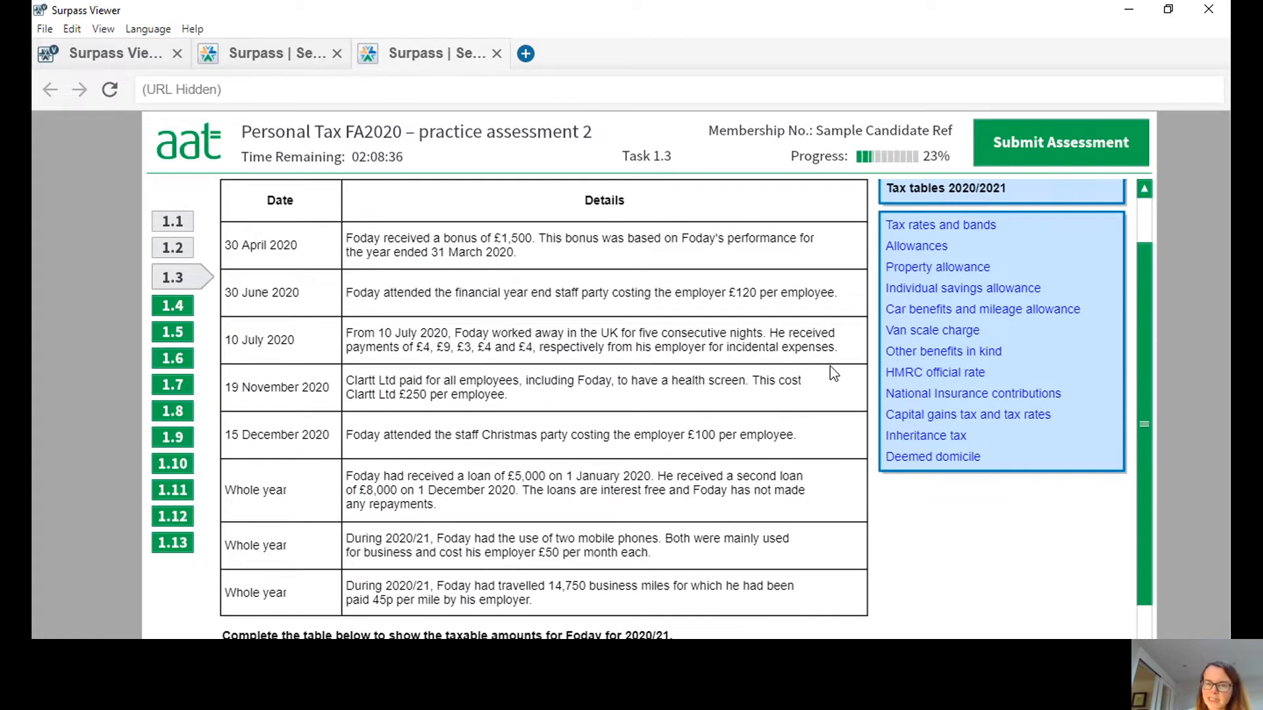
{"action": "left_click", "coordinate": [960, 352]}
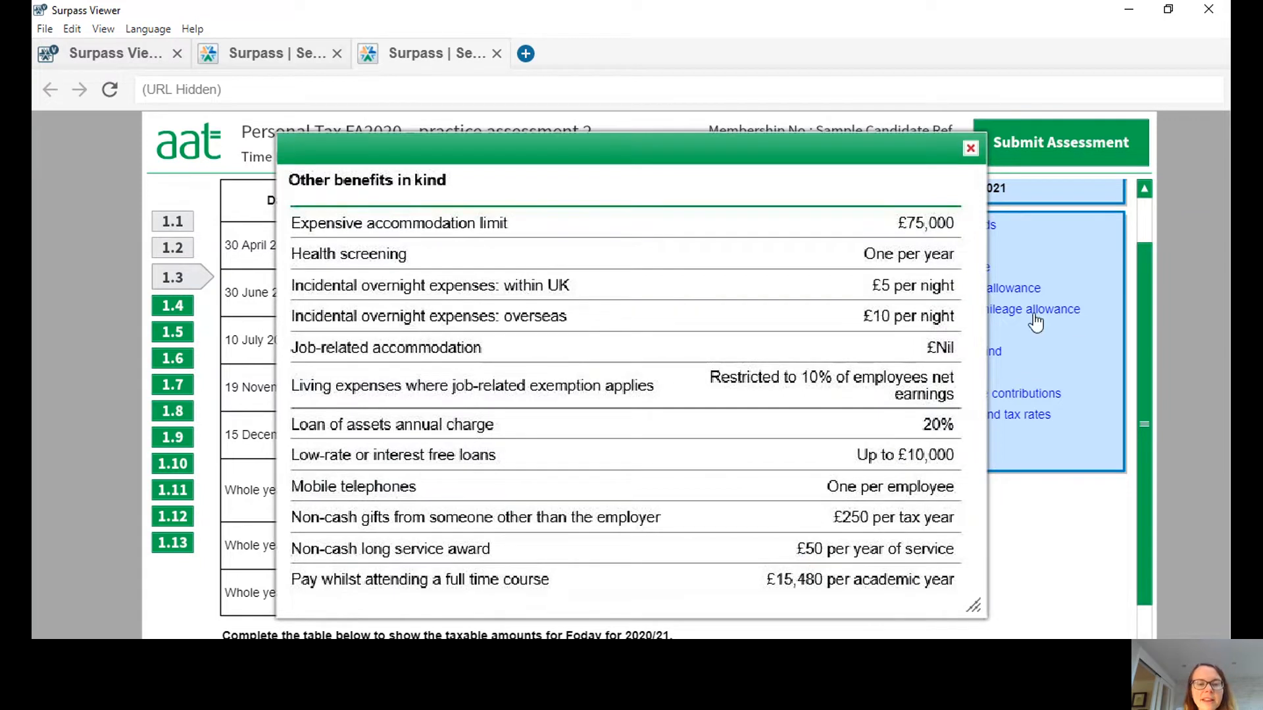
{"action": "left_click_drag", "start_coordinate": [716, 481], "coordinate": [723, 181]}
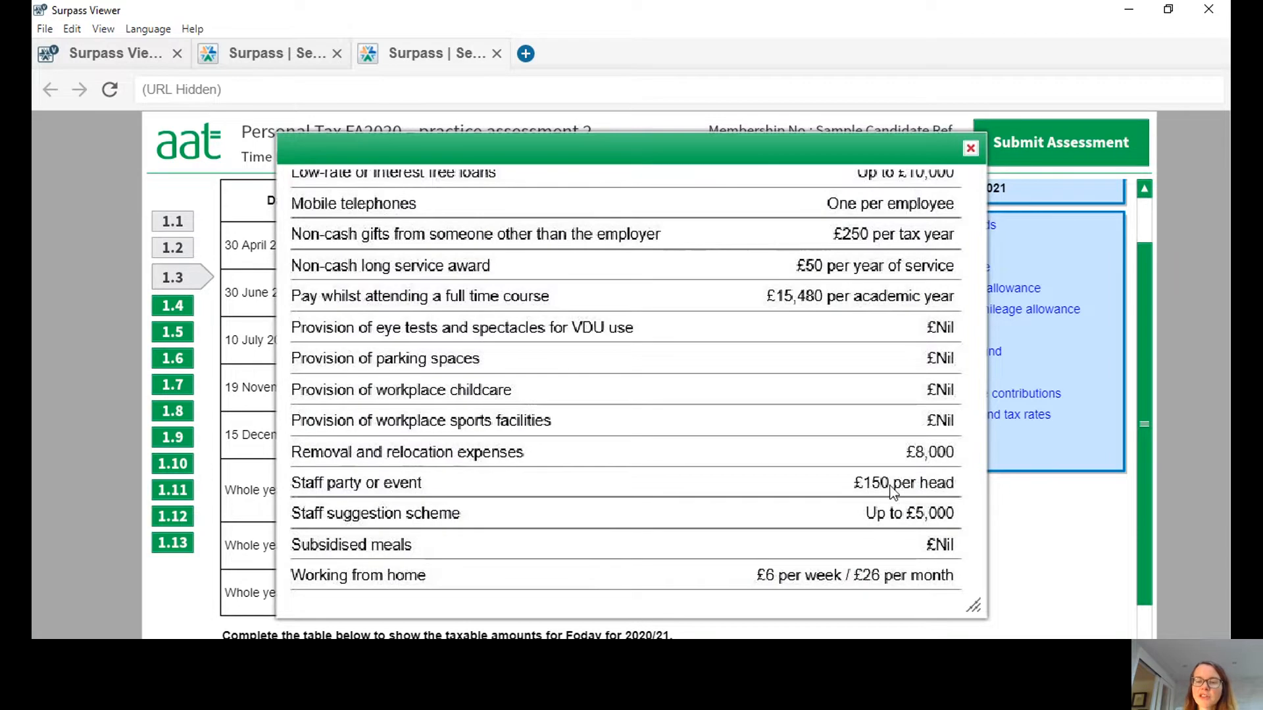
{"action": "left_click", "coordinate": [970, 147]}
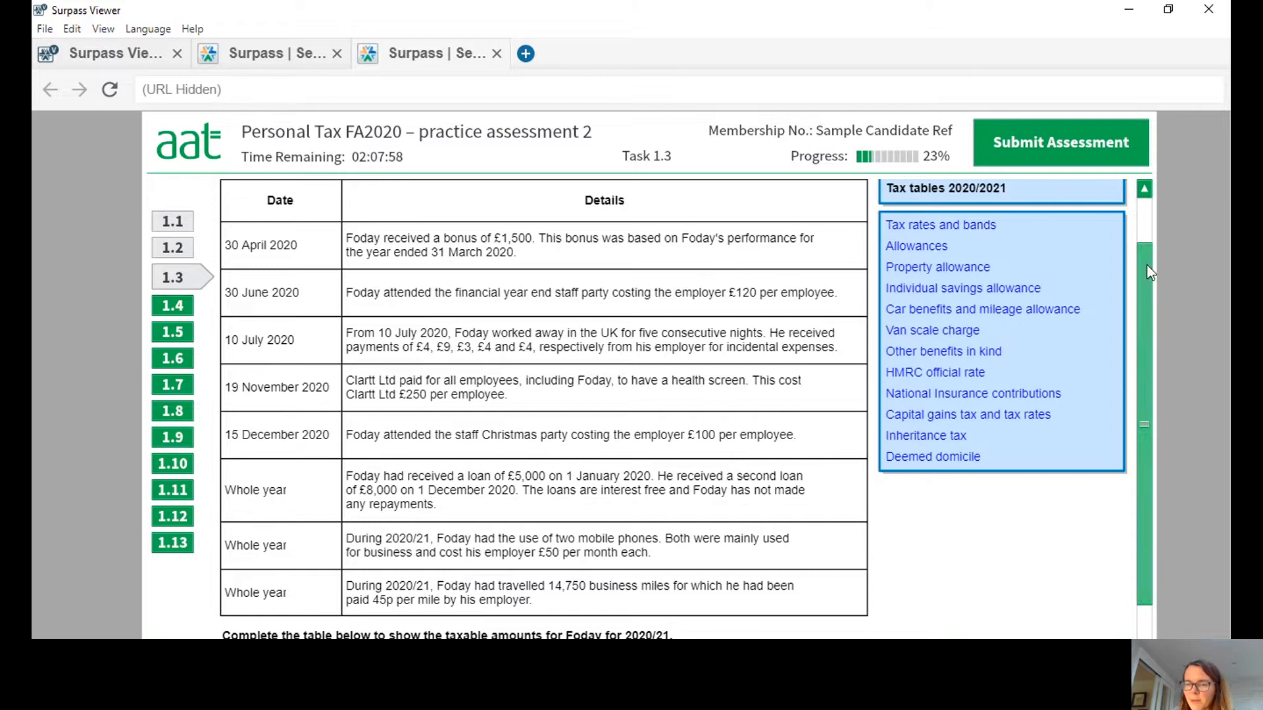
{"action": "left_click_drag", "start_coordinate": [1148, 271], "coordinate": [1156, 515]}
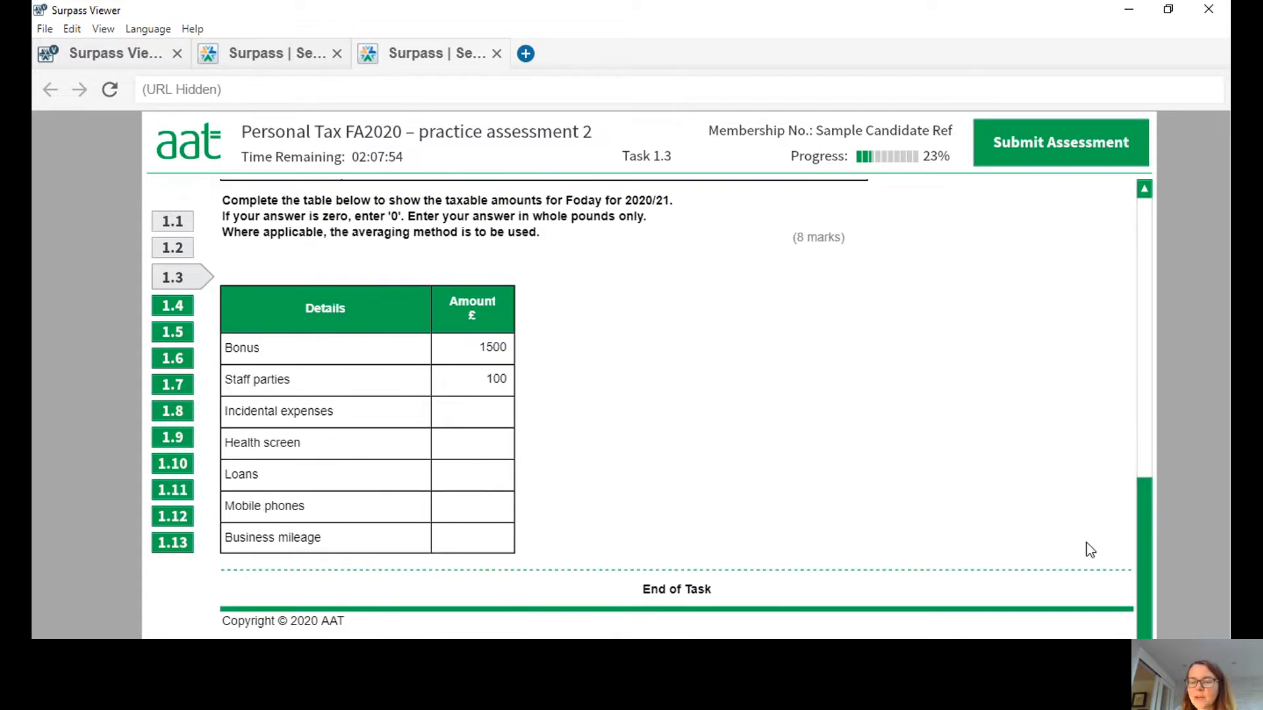
{"action": "left_click_drag", "start_coordinate": [1143, 562], "coordinate": [1156, 317]}
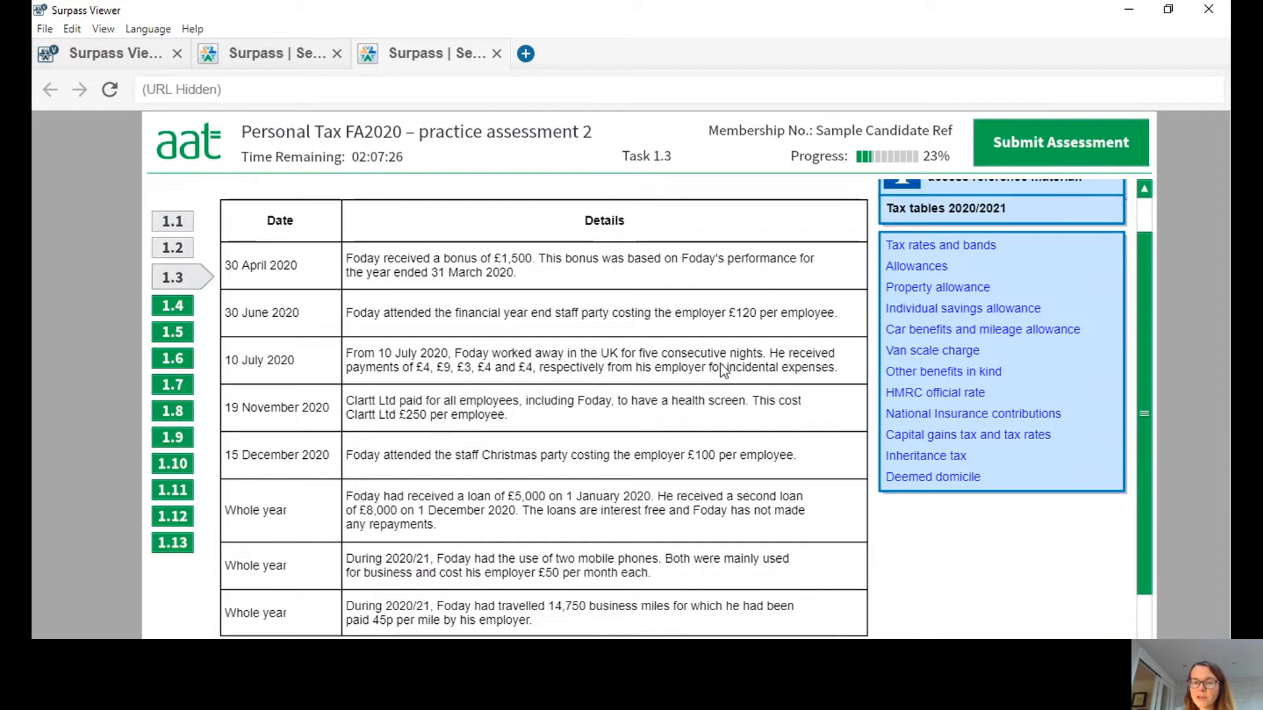
{"action": "left_click_drag", "start_coordinate": [1143, 312], "coordinate": [993, 574]}
{"action": "left_click", "coordinate": [496, 408]}
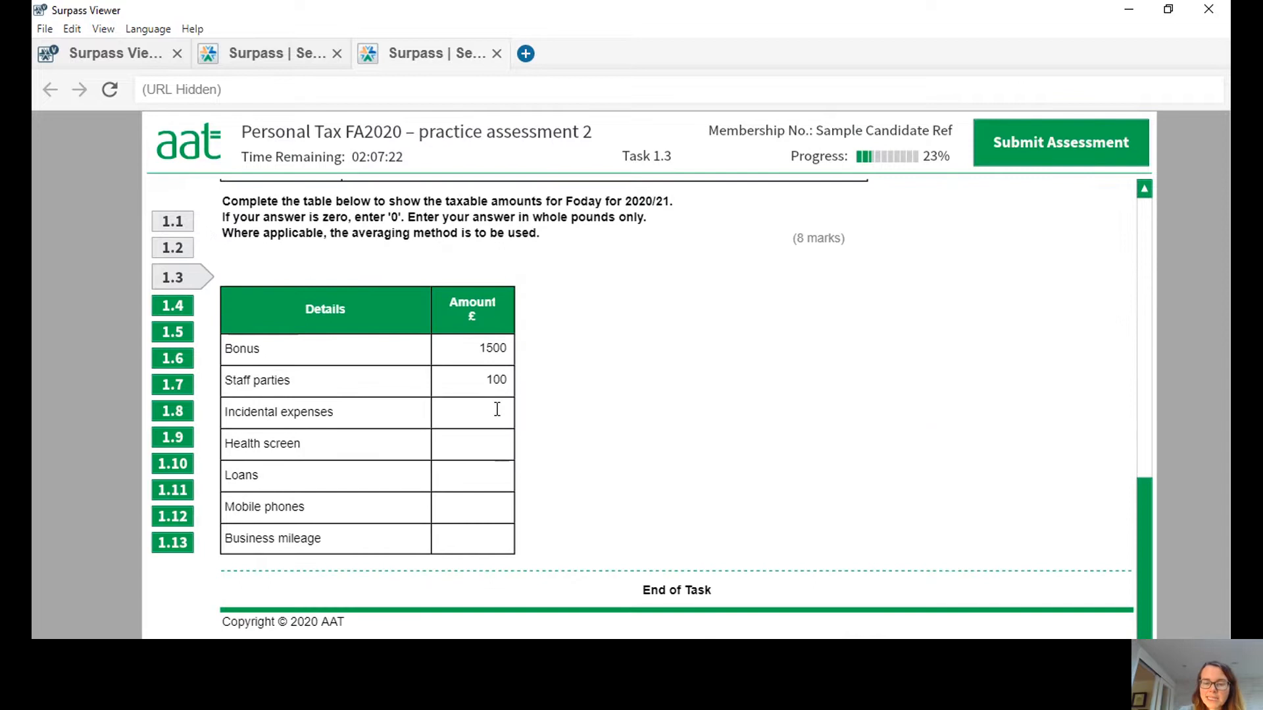
{"action": "type", "text": "0"}
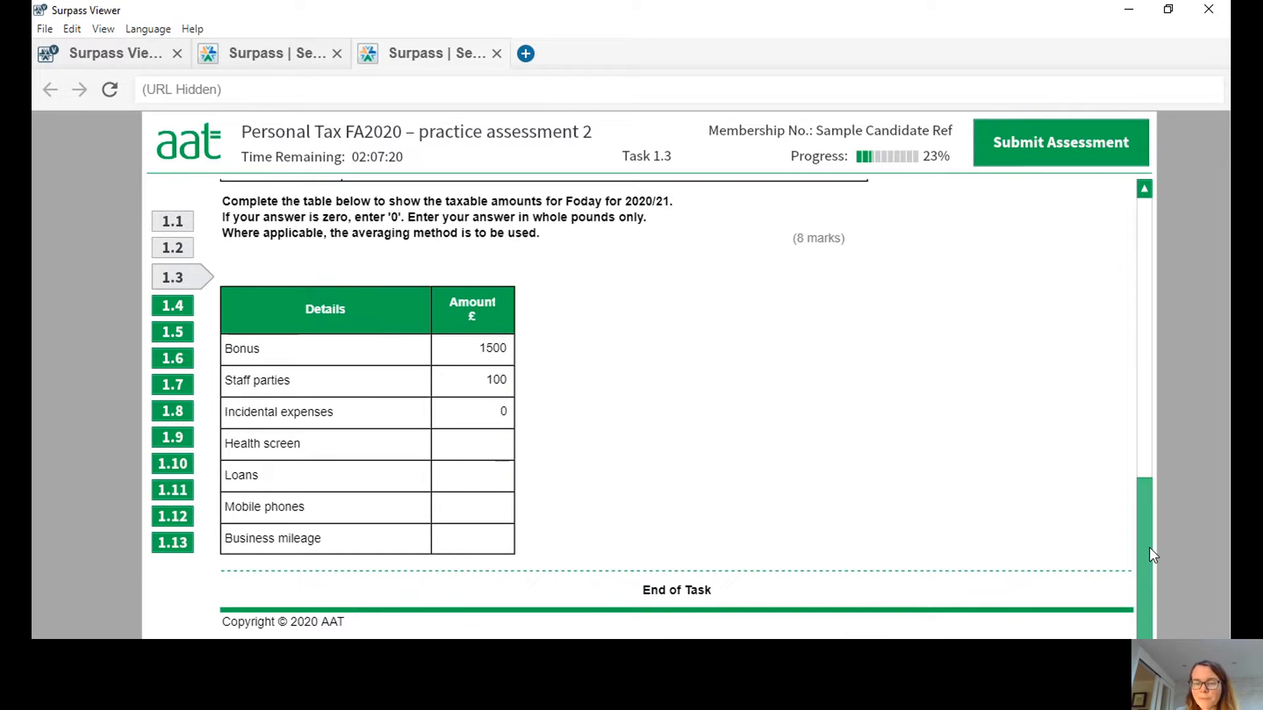
Recheck the health screen entry in the scenario and enter 0 as its taxable amount.
{"action": "left_click_drag", "start_coordinate": [1144, 545], "coordinate": [1143, 349]}
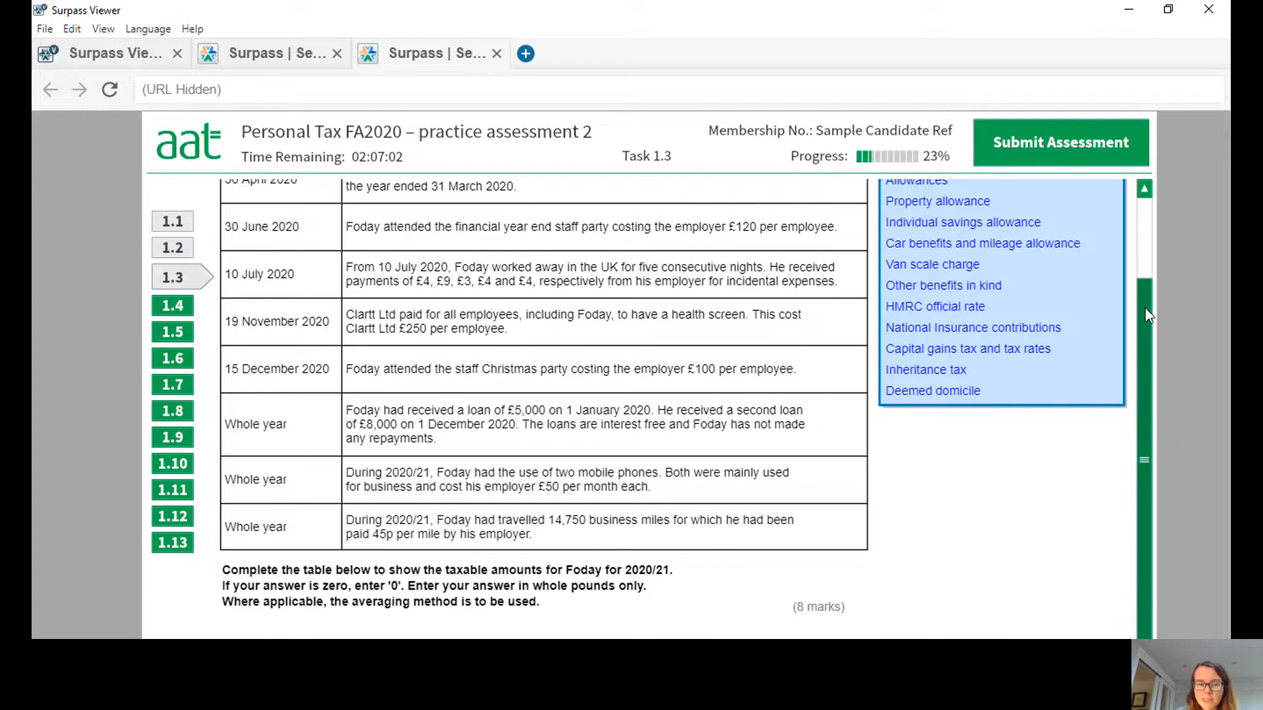
{"action": "left_click_drag", "start_coordinate": [1146, 309], "coordinate": [1169, 527]}
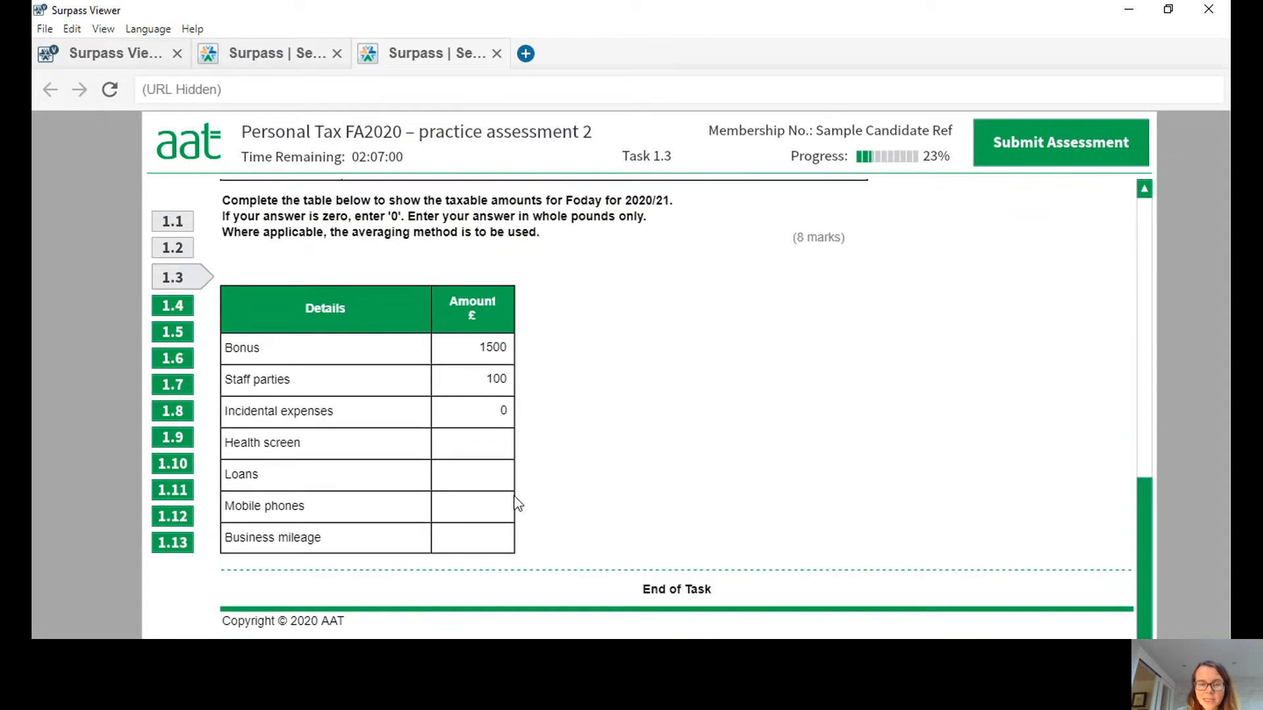
{"action": "left_click", "coordinate": [498, 445]}
{"action": "type", "text": "0"}
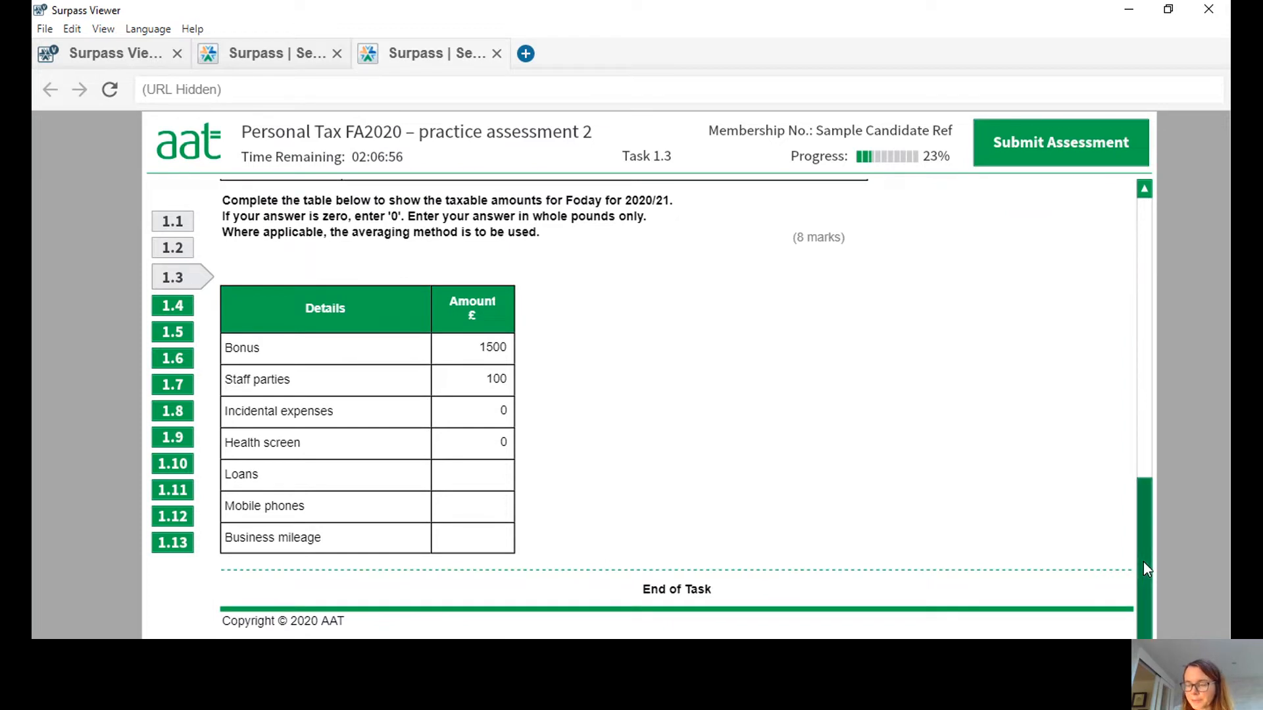
Review the details of the two interest-free loans in the scenario table.
{"action": "left_click_drag", "start_coordinate": [1143, 562], "coordinate": [1145, 358]}
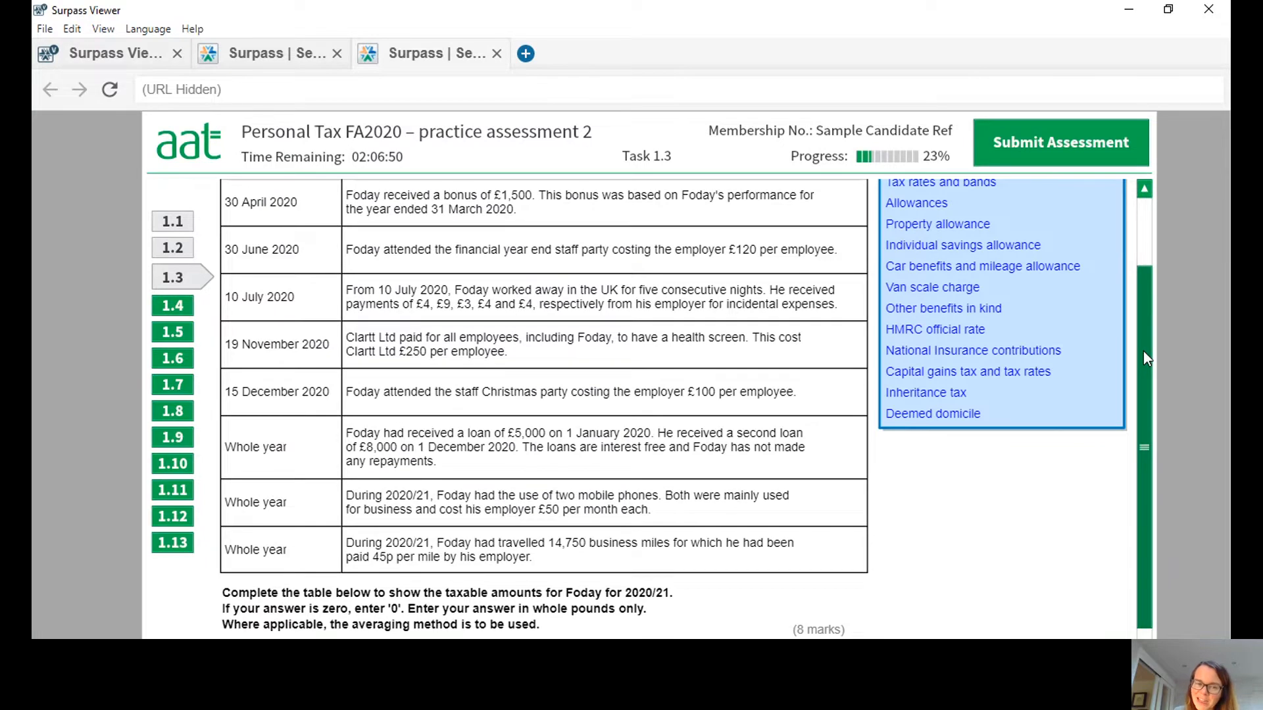
{"action": "mouse_move", "coordinate": [1143, 350]}
{"action": "left_mouse_down"}
{"action": "mouse_move", "coordinate": [1144, 375]}
{"action": "mouse_move", "coordinate": [1141, 345]}
{"action": "left_mouse_up"}
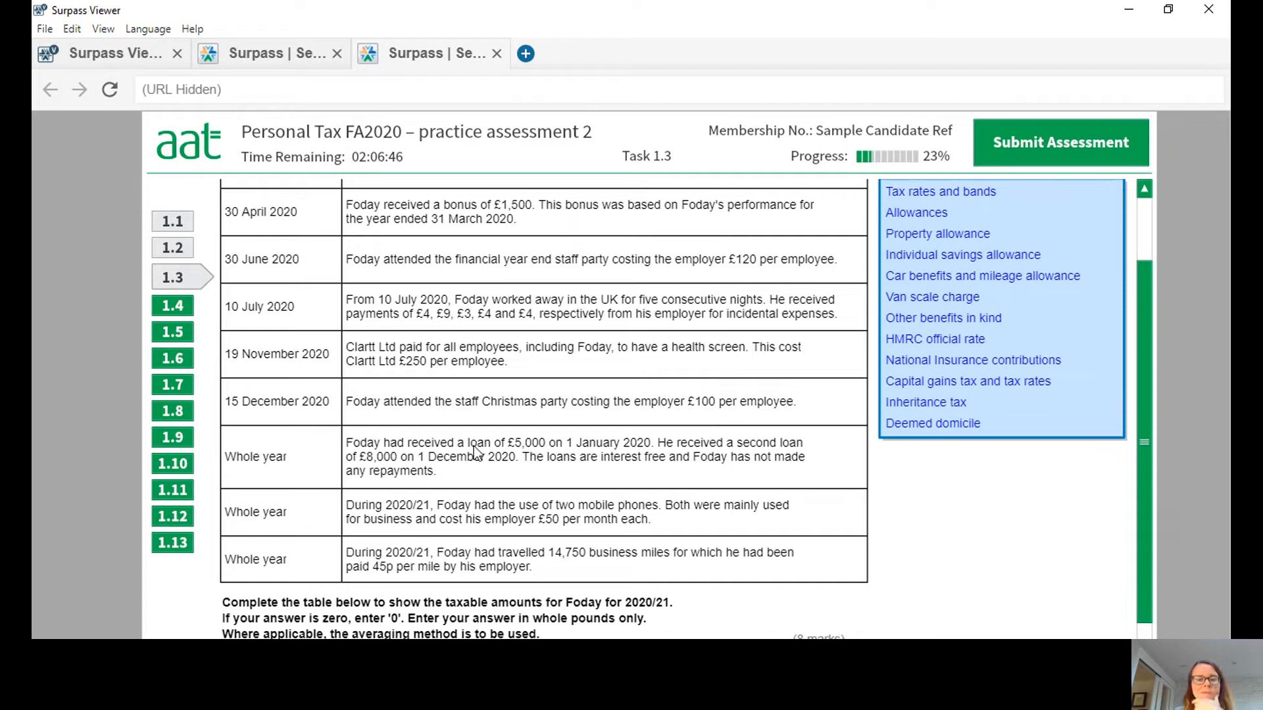
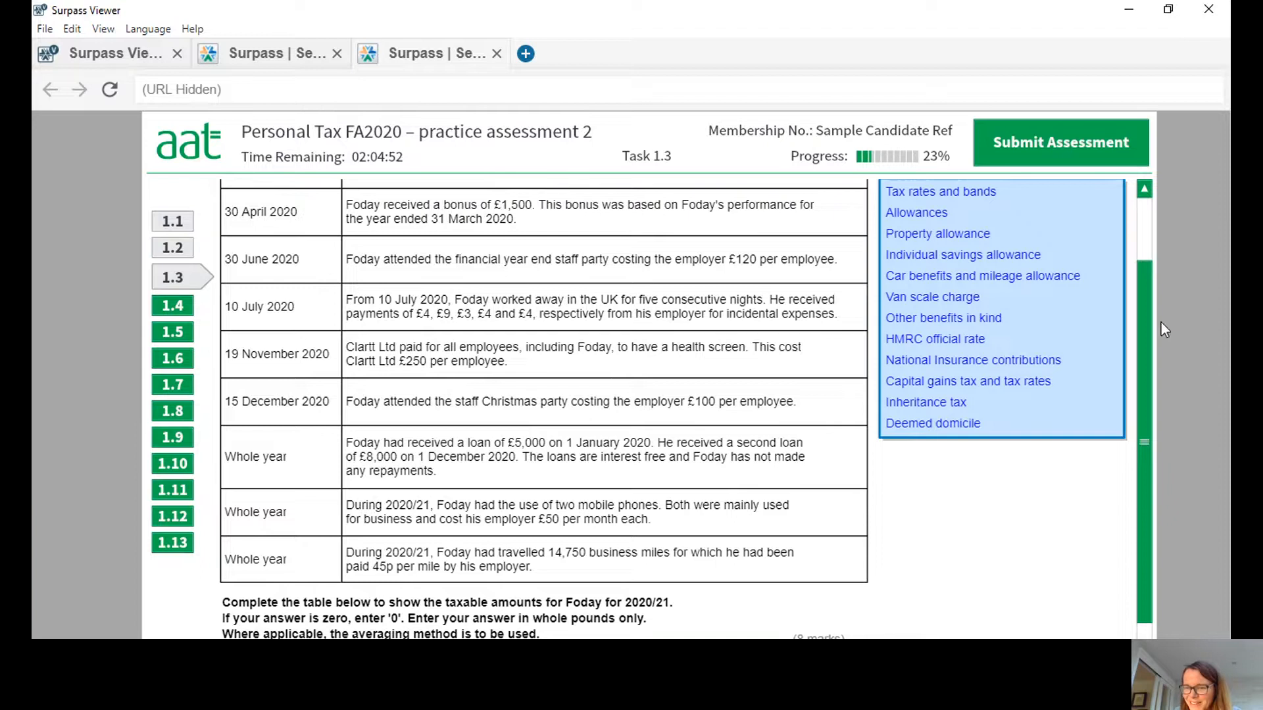
Enter 202 as the taxable amount for loans and recheck the loan details in the scenario table.
{"action": "left_click_drag", "start_coordinate": [1144, 328], "coordinate": [1152, 511]}
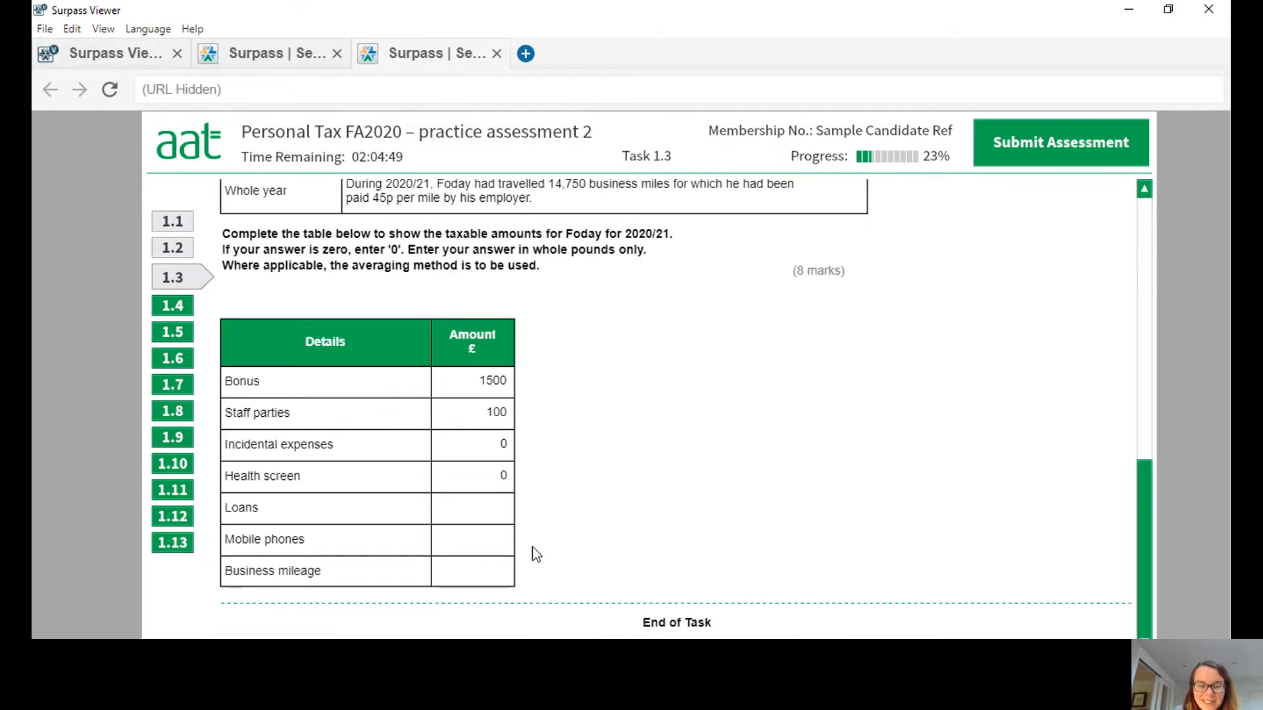
{"action": "type", "text": "202"}
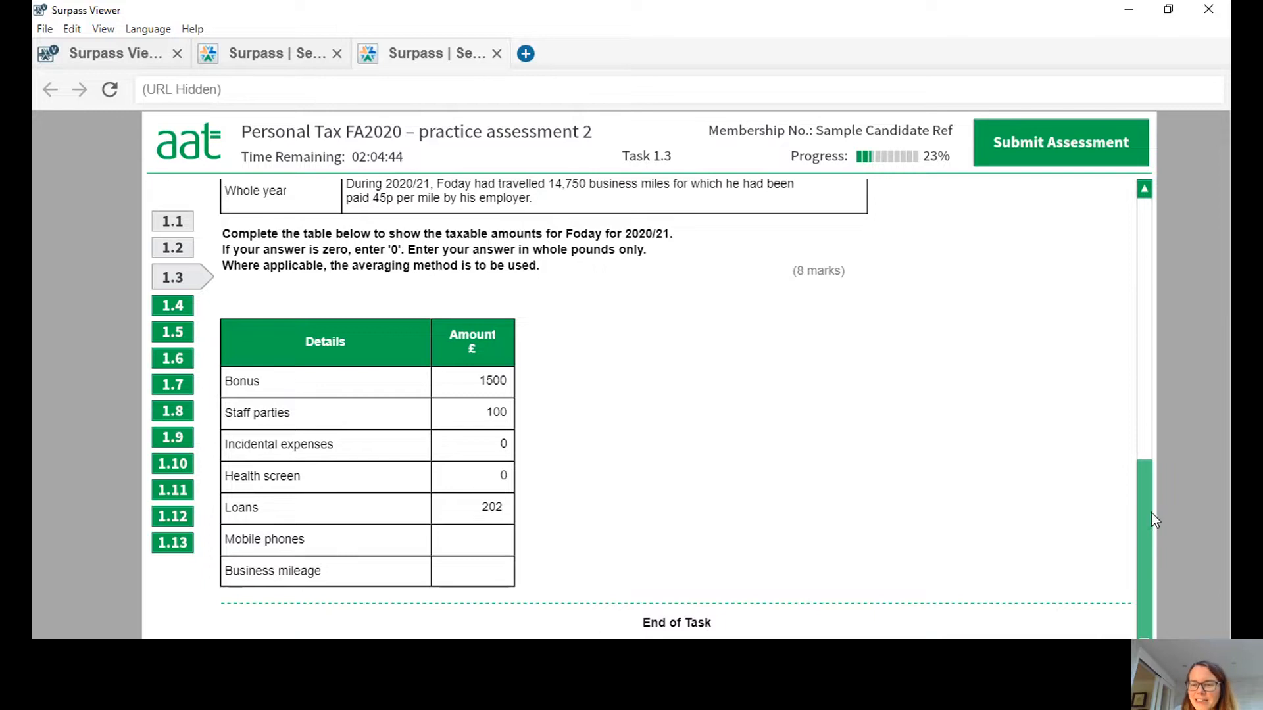
{"action": "left_click_drag", "start_coordinate": [1146, 516], "coordinate": [1152, 380]}
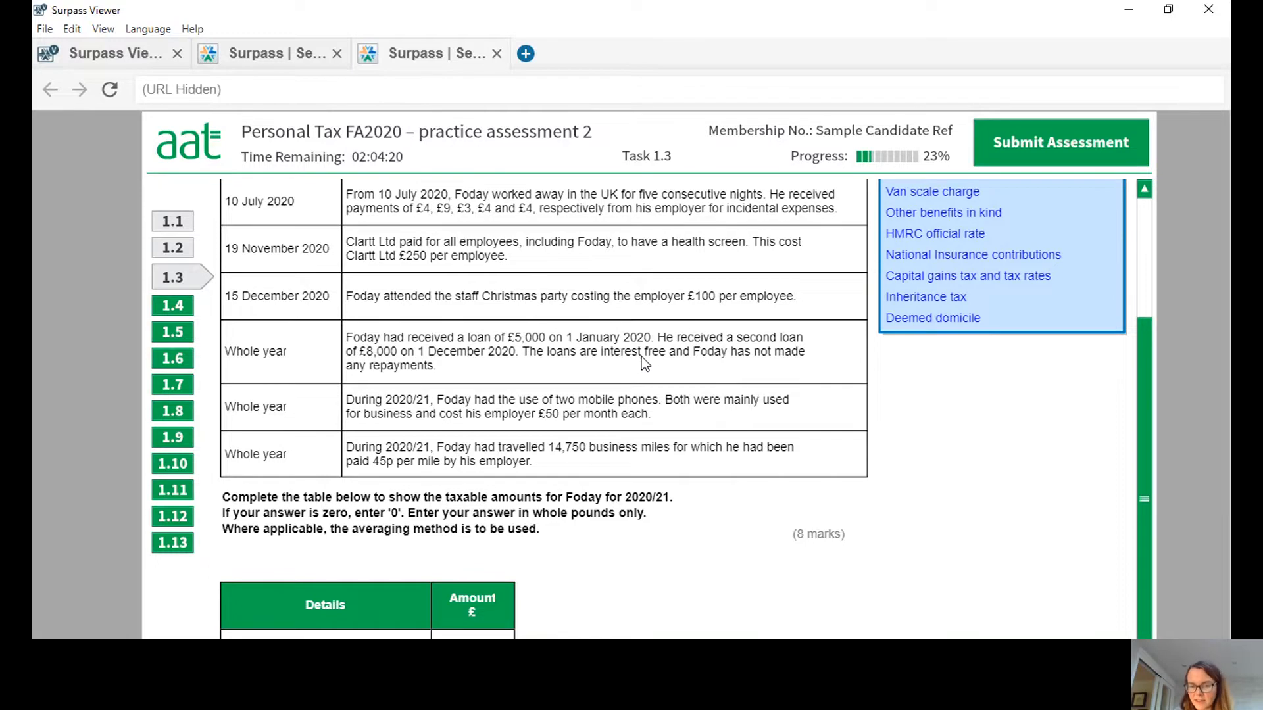
{"action": "left_click_drag", "start_coordinate": [1142, 388], "coordinate": [1170, 536]}
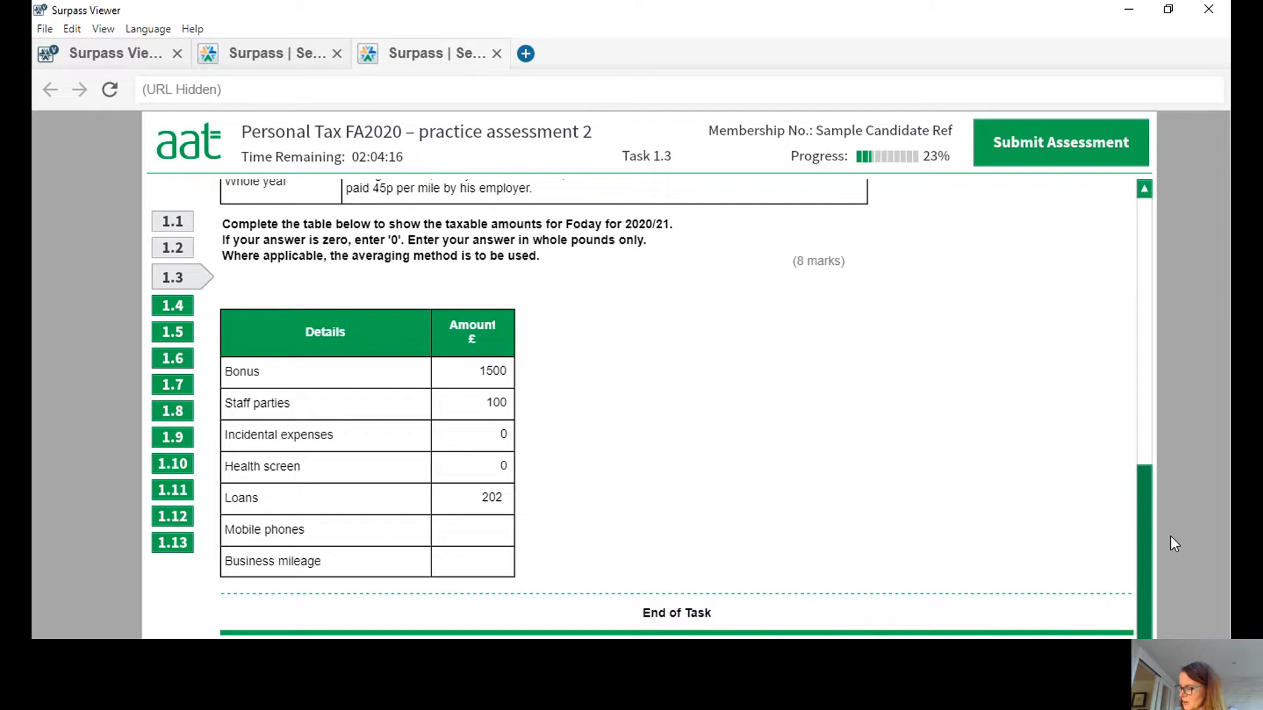
{"action": "left_click_drag", "start_coordinate": [1170, 535], "coordinate": [1170, 521]}
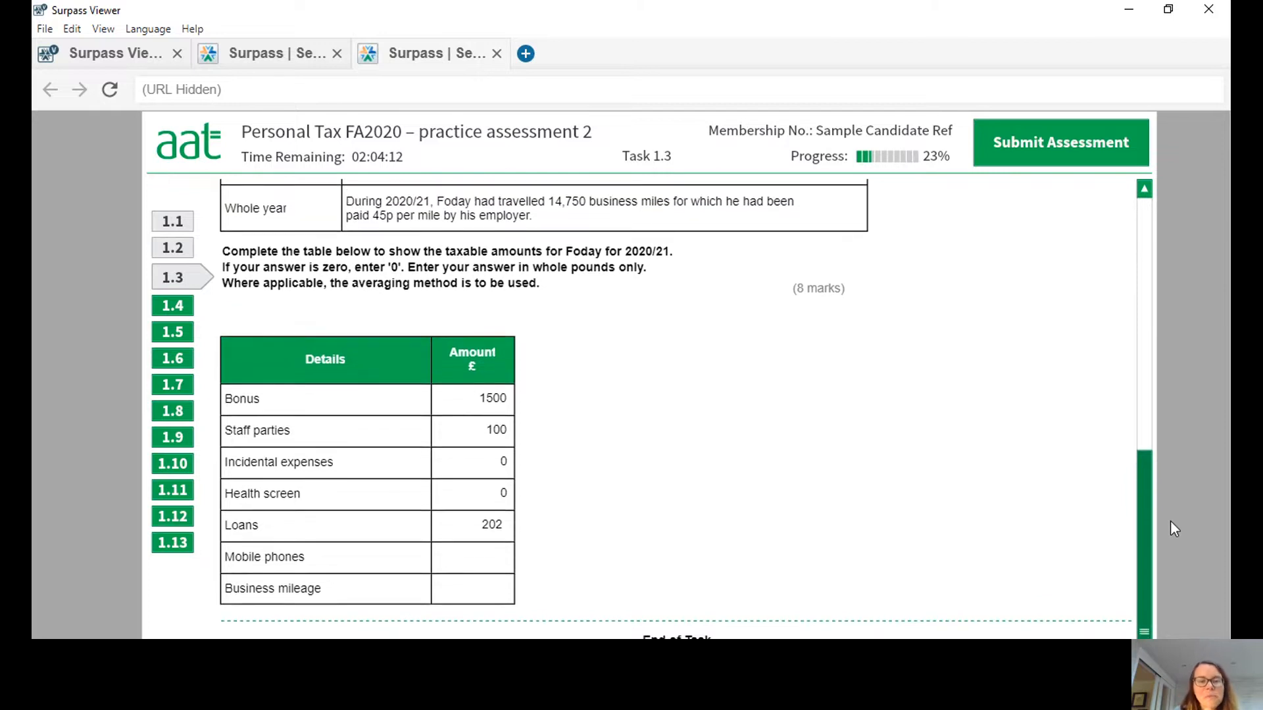
{"action": "left_click_drag", "start_coordinate": [1170, 520], "coordinate": [1159, 556]}
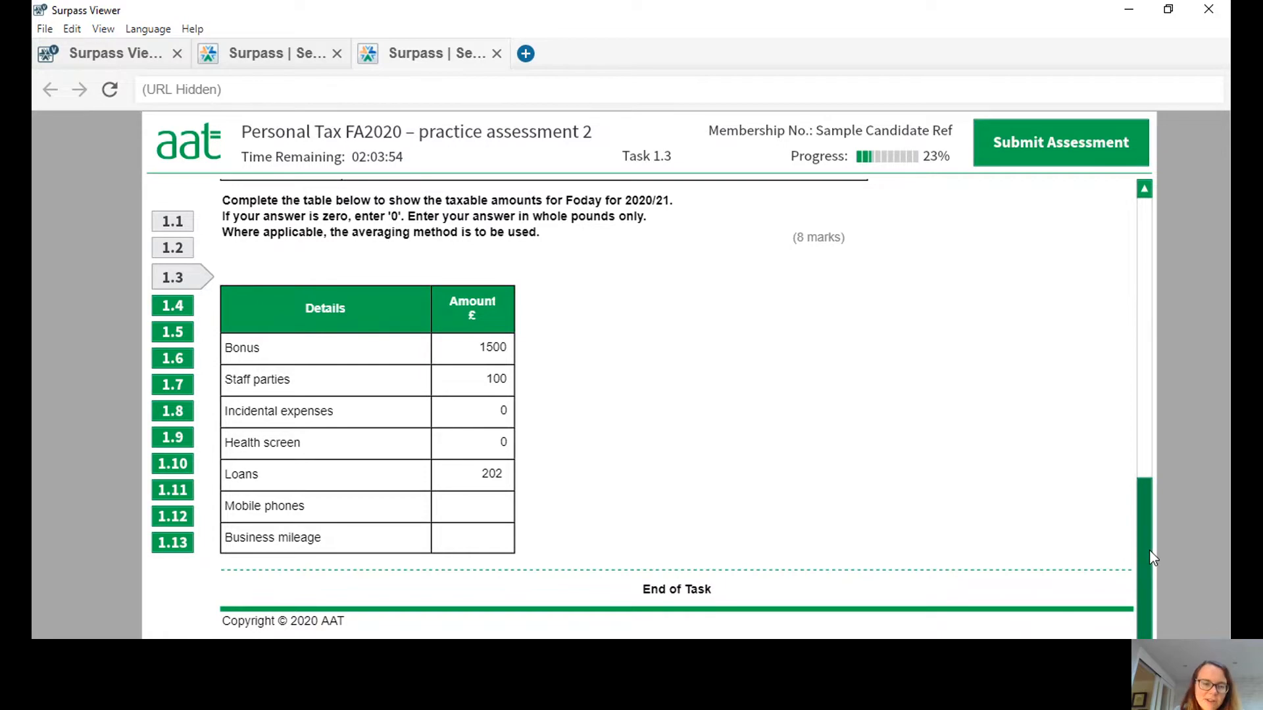
Review the mobile phones entry in the scenario and enter 600 as the taxable amount for mobile phones.
{"action": "scroll", "coordinate": [1151, 554], "scroll_direction": "up", "scroll_amount": 1}
{"action": "left_click_drag", "start_coordinate": [1147, 554], "coordinate": [1148, 409]}
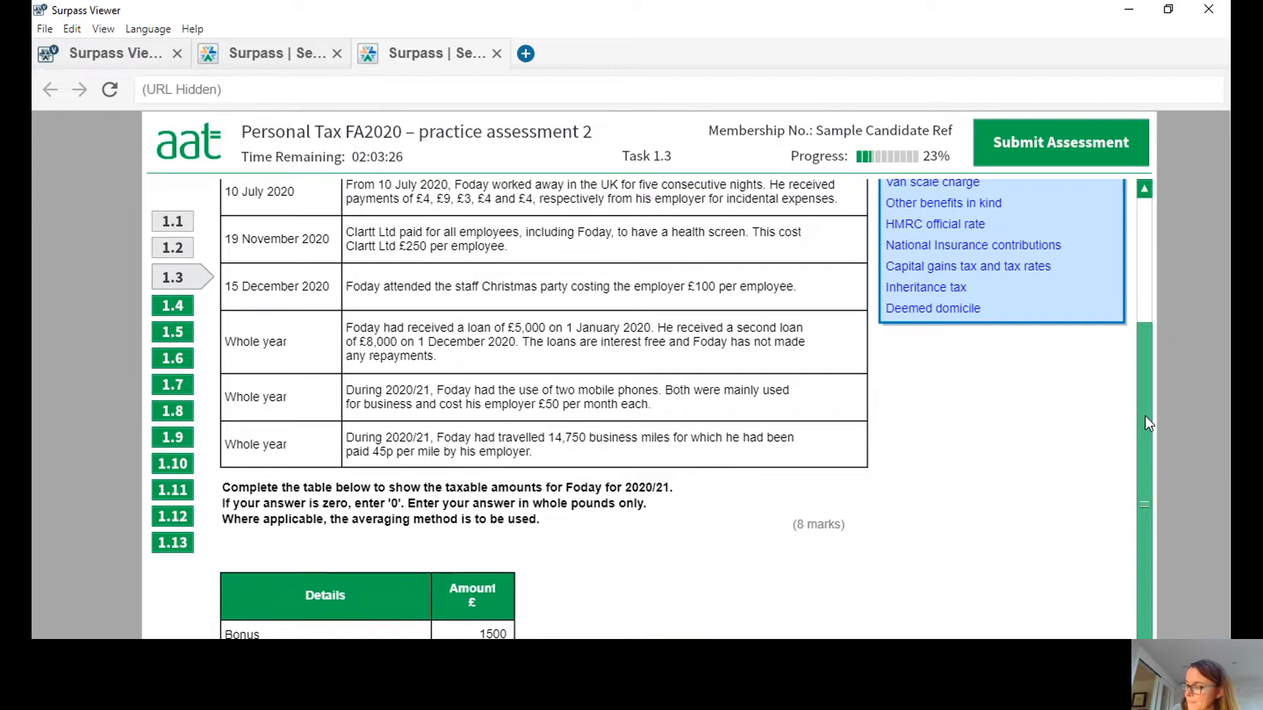
{"action": "left_click_drag", "start_coordinate": [1145, 416], "coordinate": [1155, 592]}
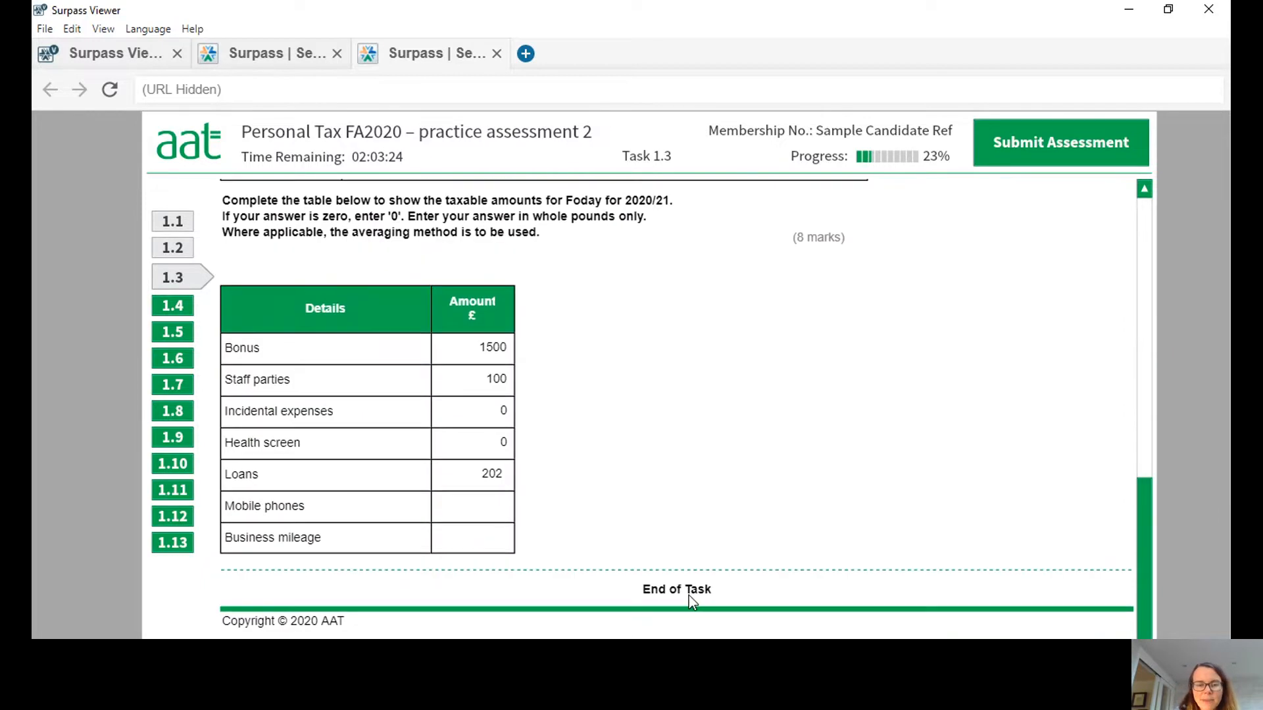
{"action": "left_click", "coordinate": [507, 508]}
{"action": "type", "text": "600"}
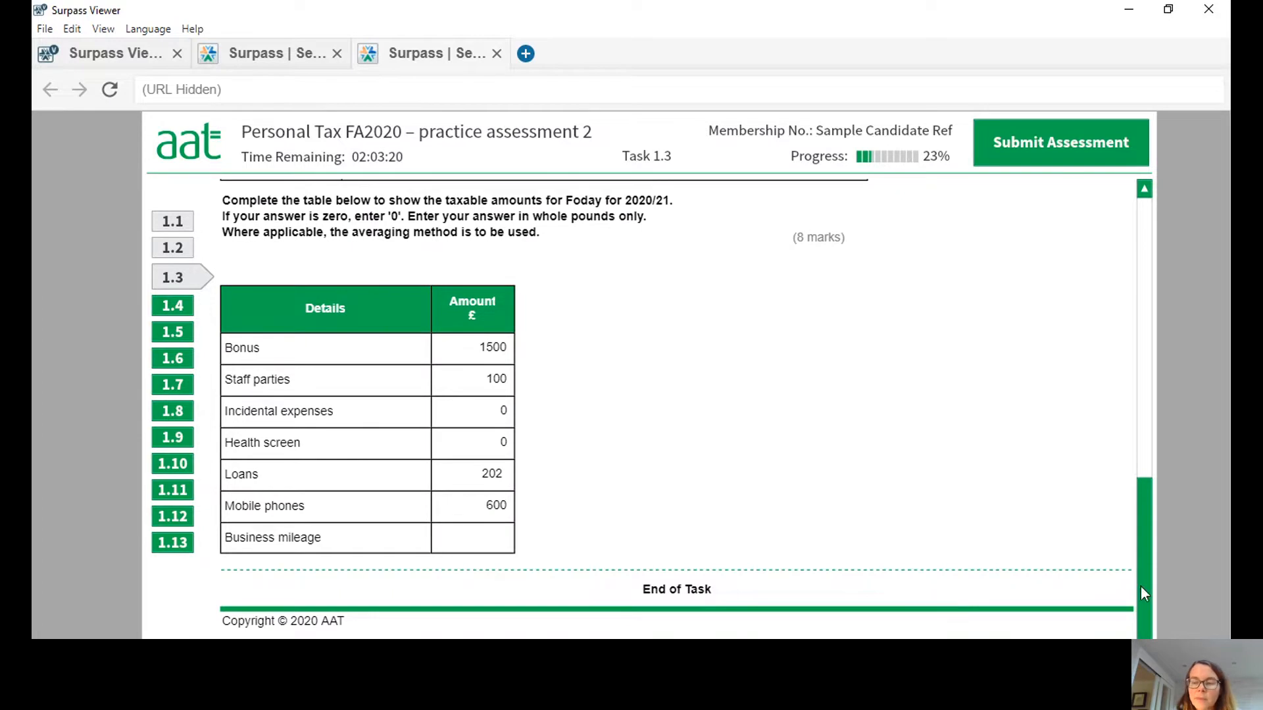
Review the business mileage entry in the scenario and enter 950 as its taxable amount.
{"action": "left_click_drag", "start_coordinate": [1144, 586], "coordinate": [1149, 464]}
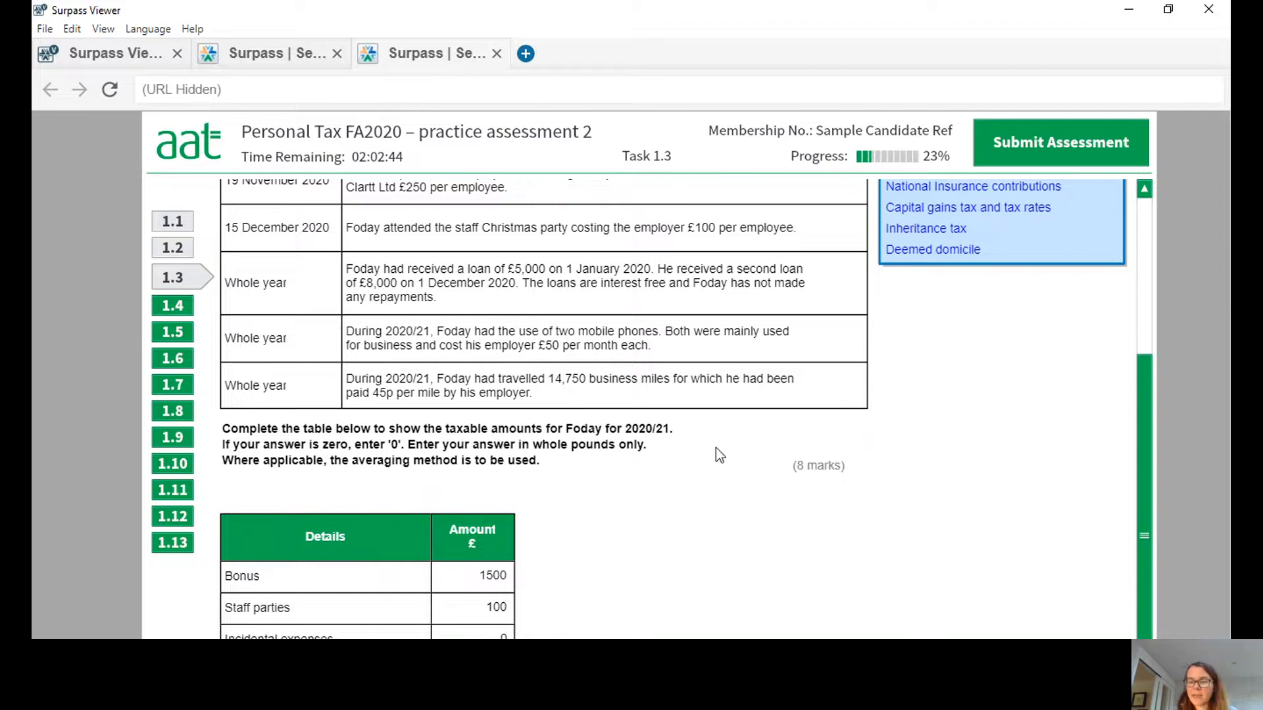
{"action": "scroll", "coordinate": [1144, 460], "scroll_direction": "down", "scroll_amount": 3}
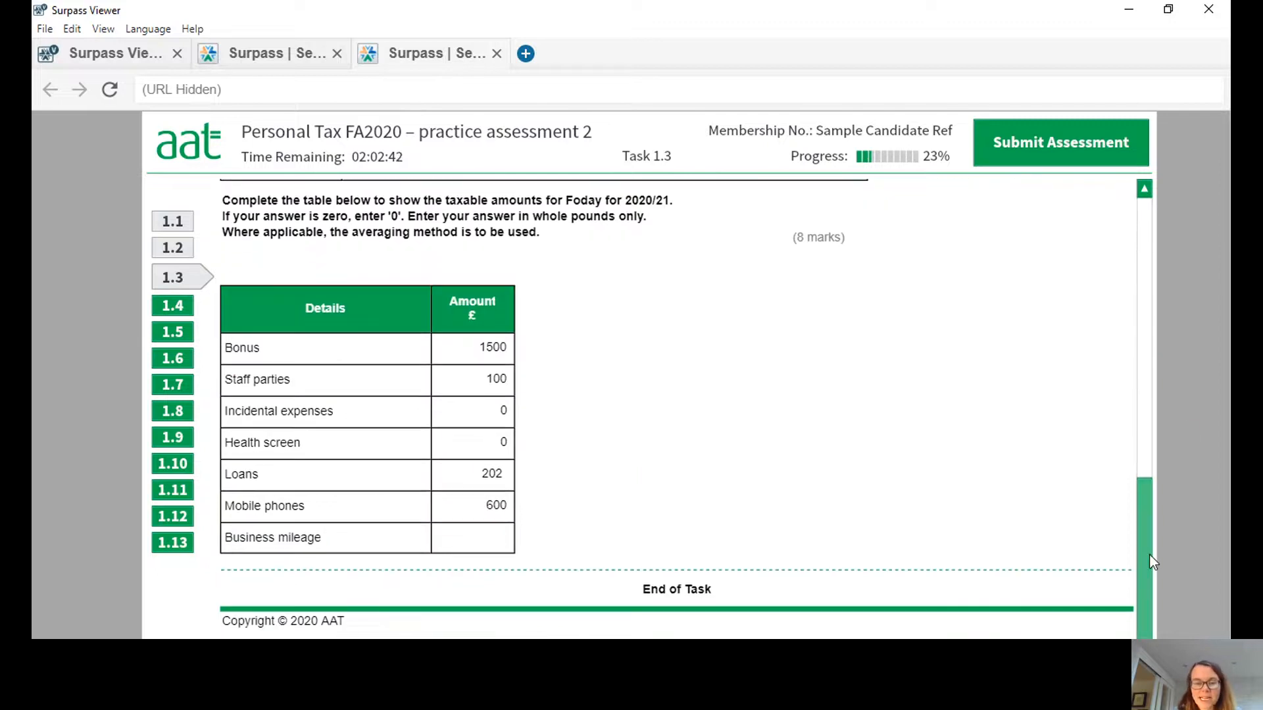
{"action": "left_click", "coordinate": [506, 534]}
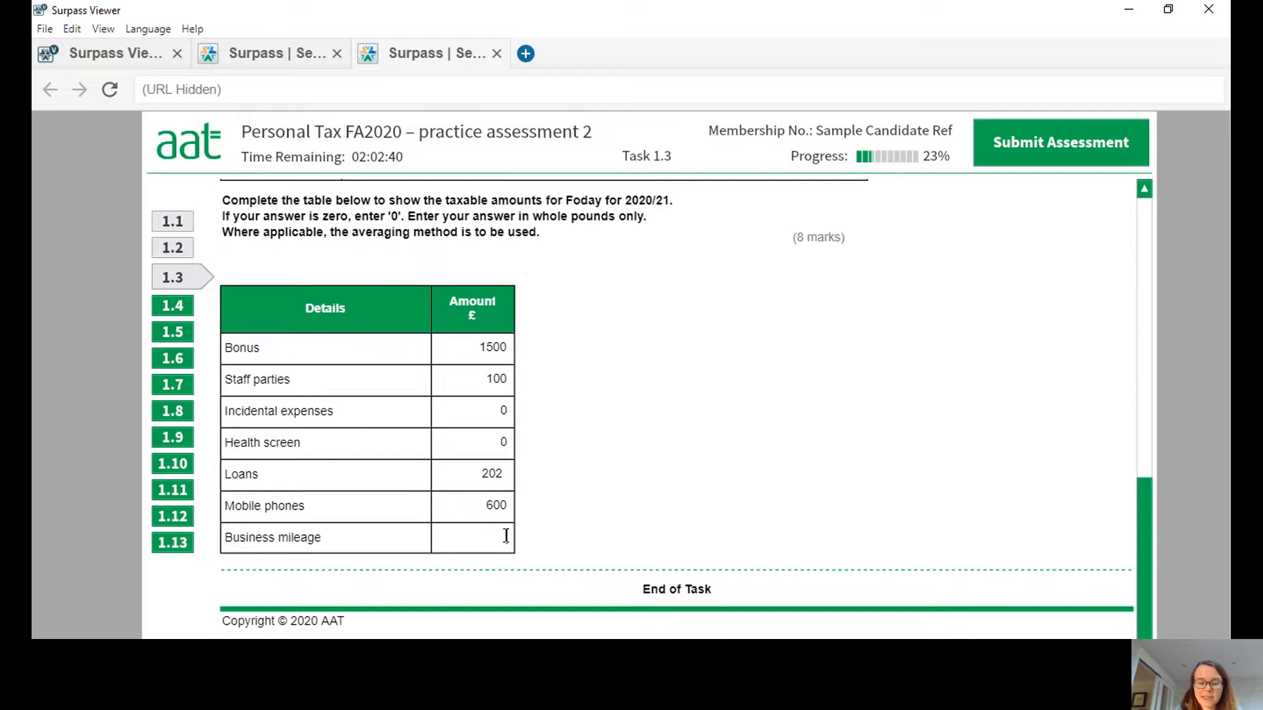
{"action": "type", "text": "960"}
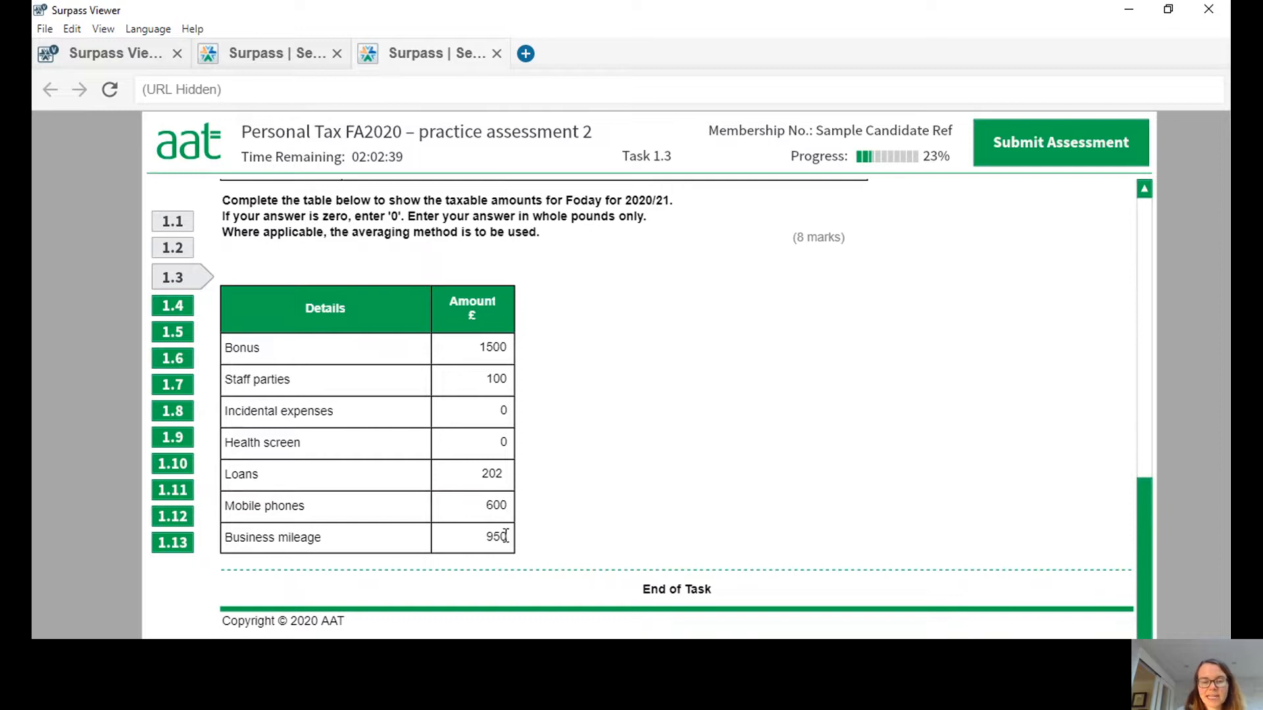
{"action": "left_click", "coordinate": [1141, 550]}
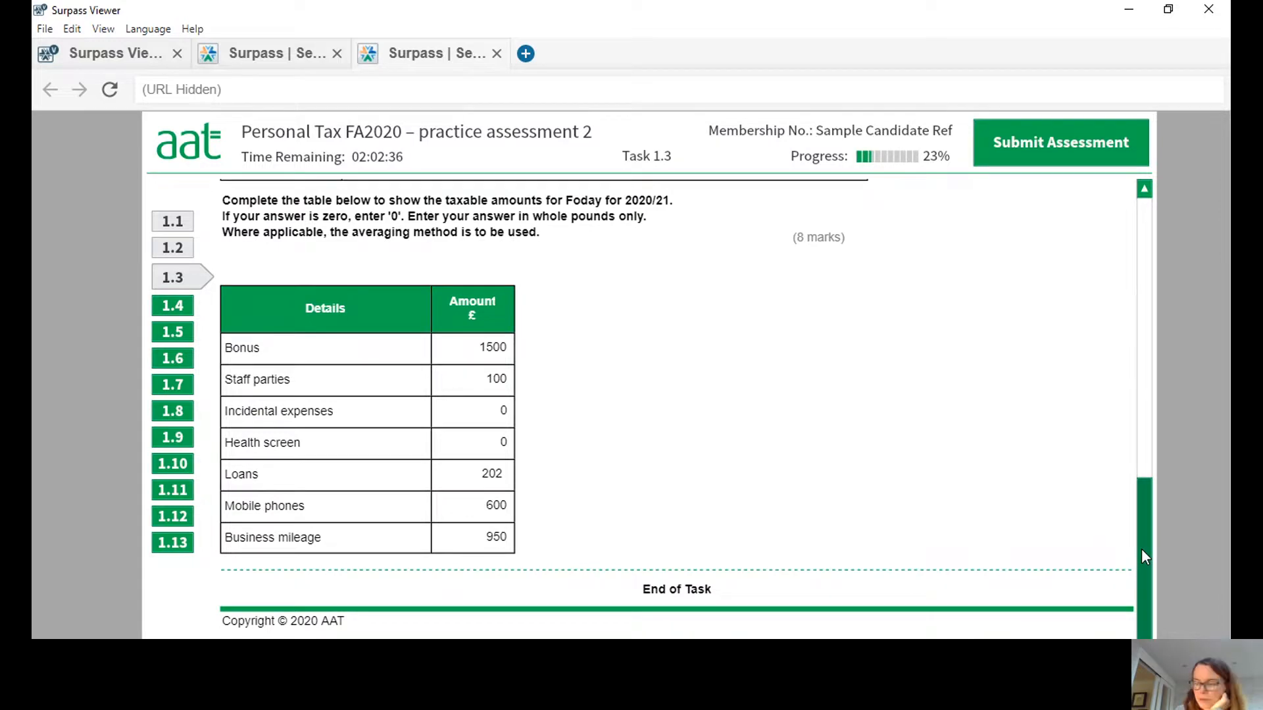
{"action": "mouse_move", "coordinate": [1142, 548]}
{"action": "left_mouse_down"}
{"action": "mouse_move", "coordinate": [1138, 527]}
{"action": "mouse_move", "coordinate": [1138, 556]}
{"action": "left_mouse_up"}
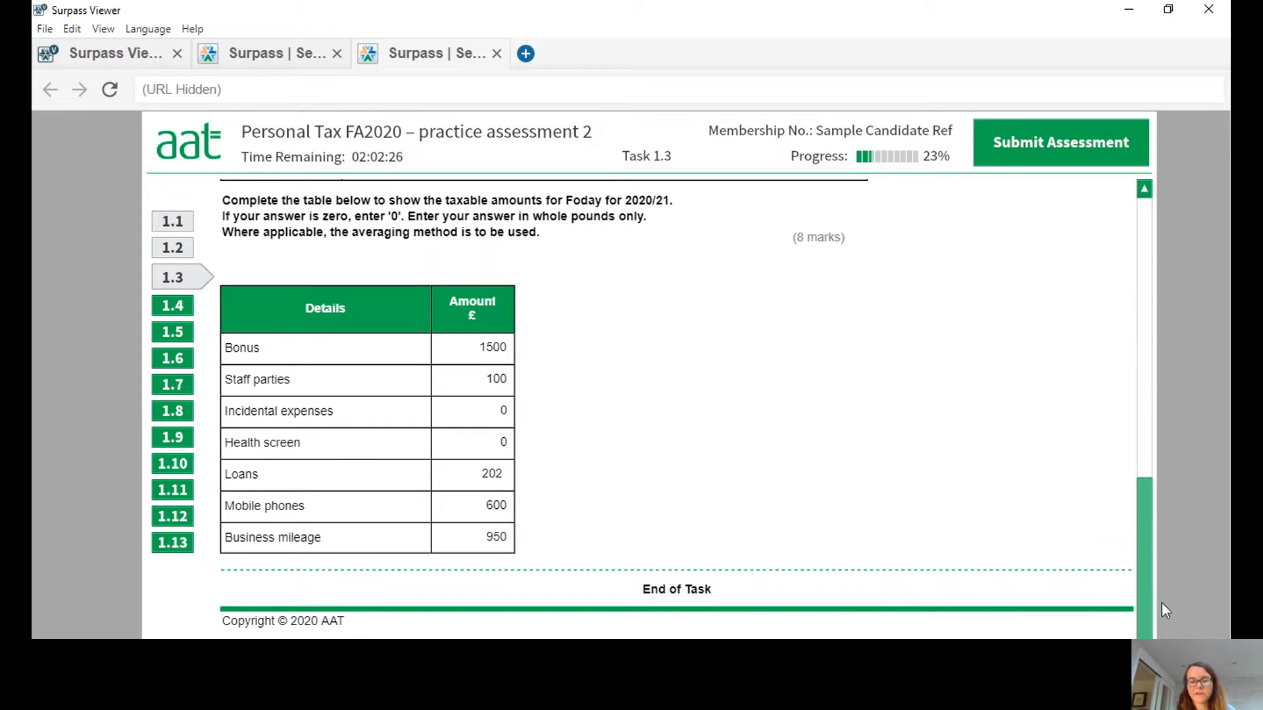
{"action": "left_click_drag", "start_coordinate": [1144, 590], "coordinate": [1172, 622]}
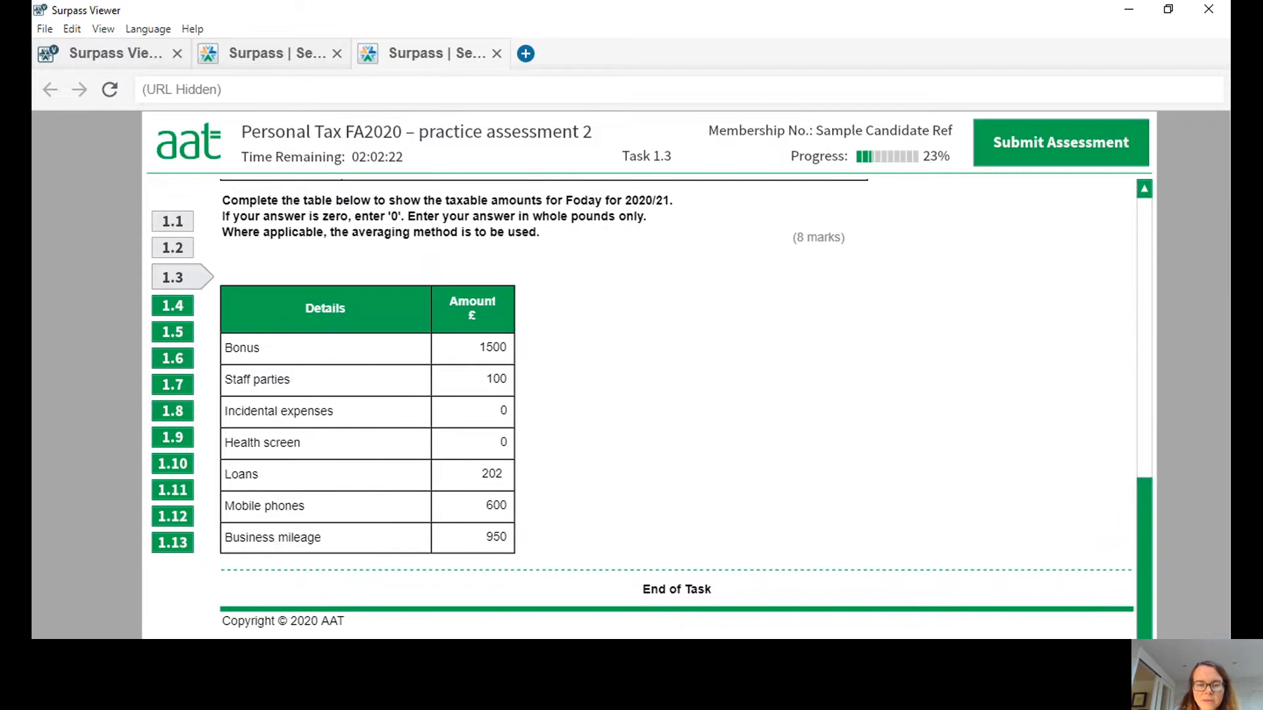
Open Task 4, review the investment income, and enter 440 as the tax payable on bank and building society interest.
{"action": "left_click", "coordinate": [178, 310]}
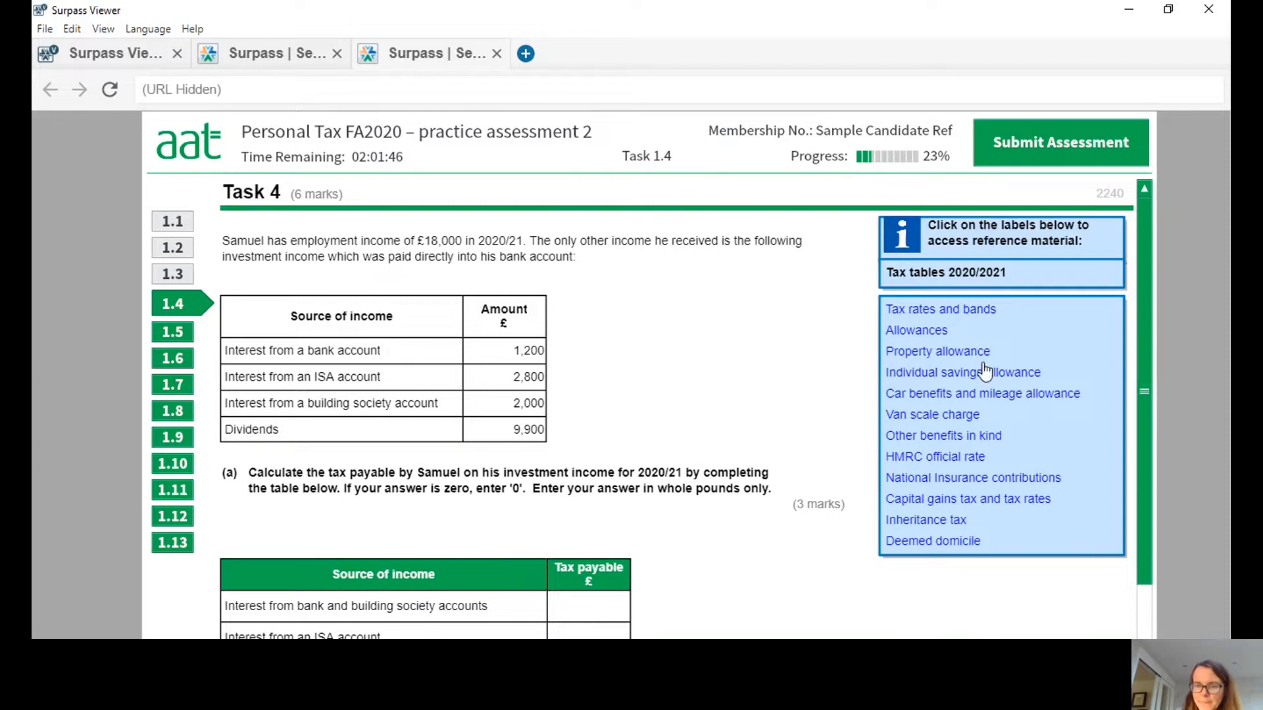
{"action": "left_click_drag", "start_coordinate": [1145, 292], "coordinate": [1148, 346]}
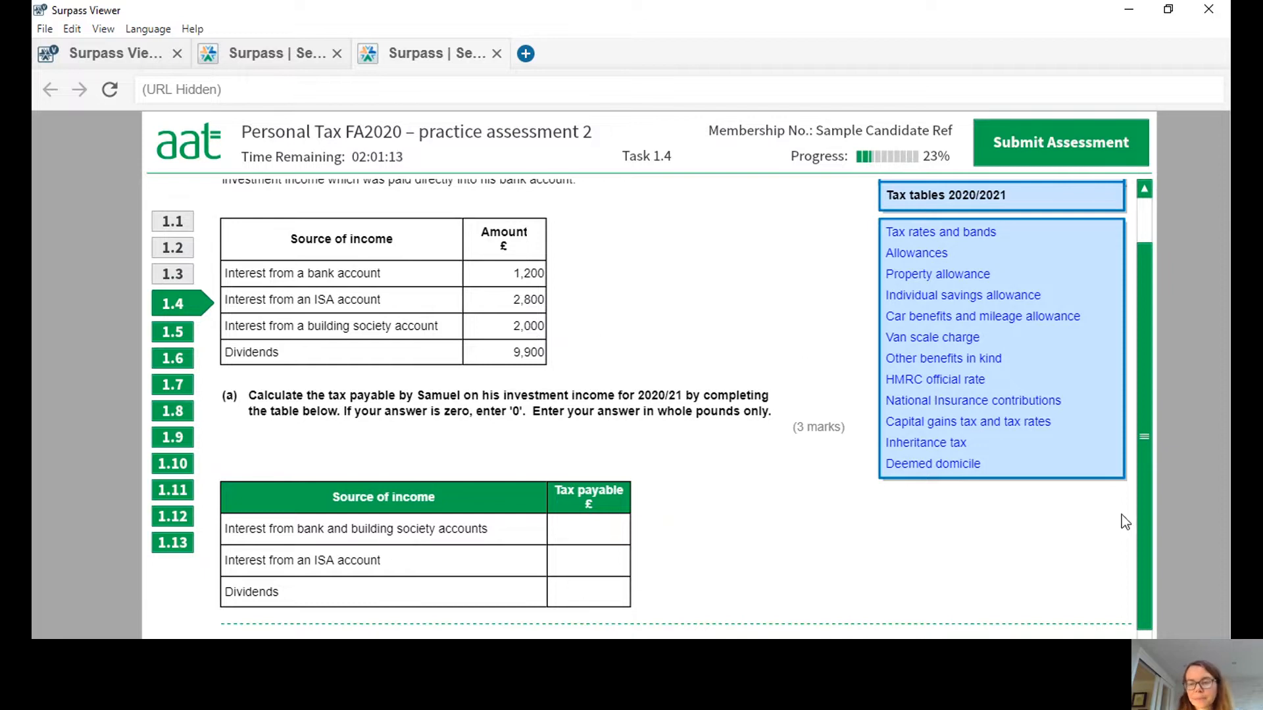
{"action": "left_click_drag", "start_coordinate": [1151, 530], "coordinate": [1156, 481]}
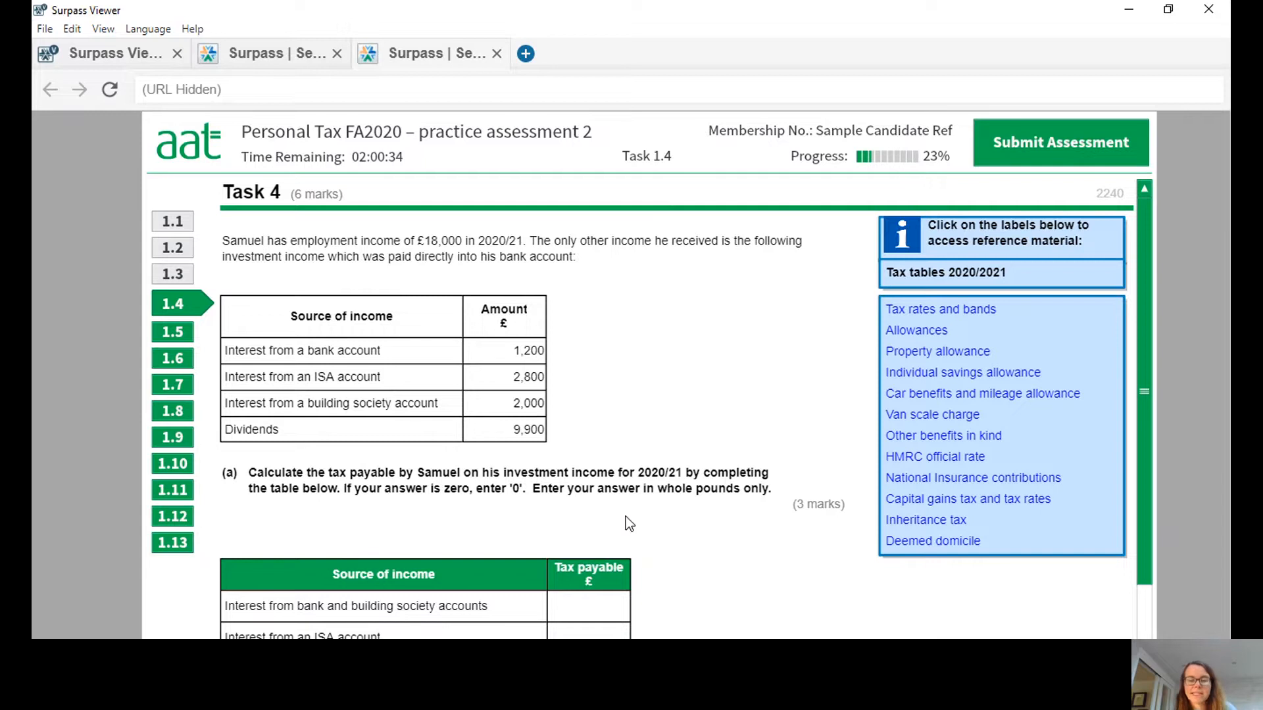
{"action": "left_click", "coordinate": [616, 606]}
{"action": "type", "text": "440"}
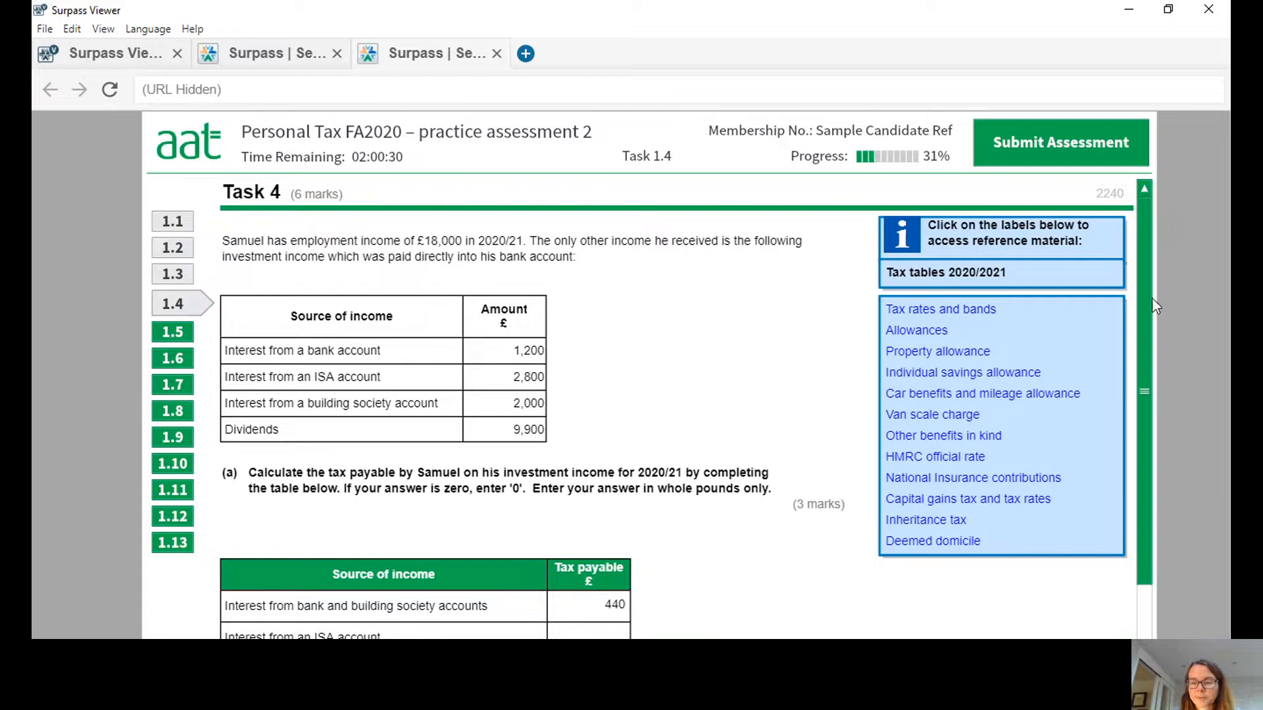
Complete the part (a) table with tax payable of 0 on the ISA interest and 592 on the dividends.
{"action": "left_click_drag", "start_coordinate": [1143, 295], "coordinate": [1154, 361]}
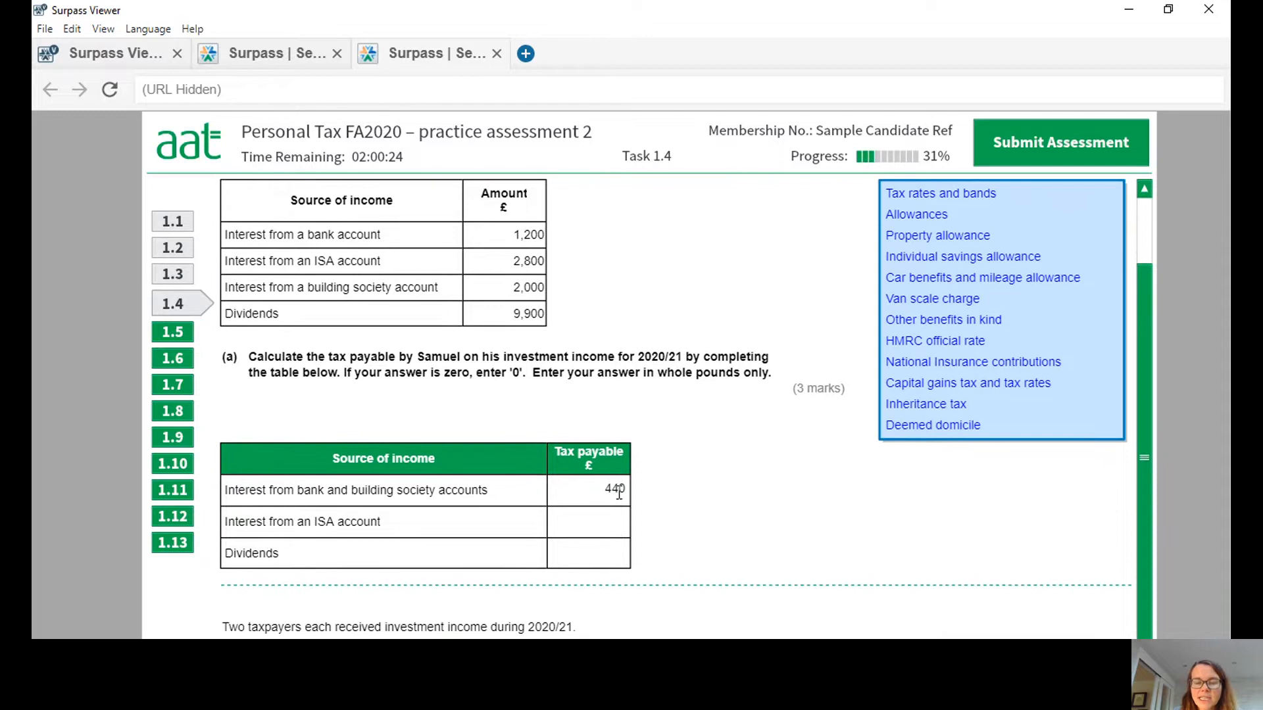
{"action": "left_click", "coordinate": [626, 516]}
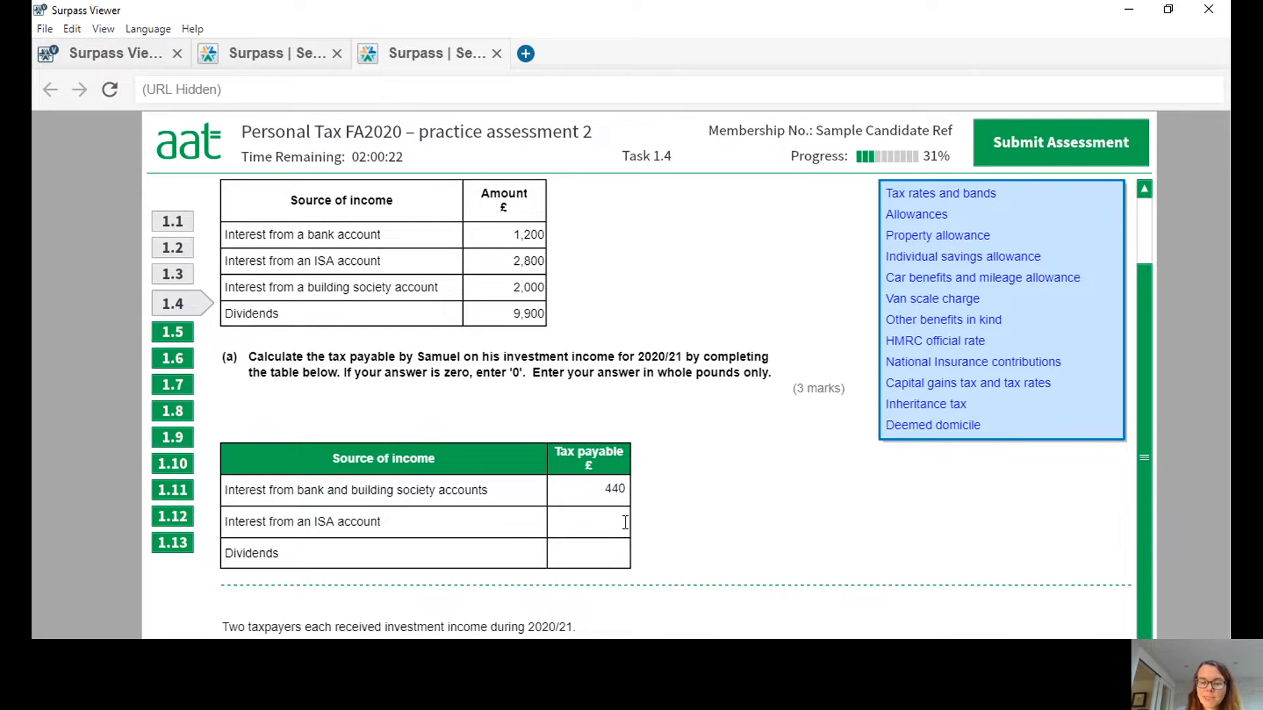
{"action": "type", "text": "0"}
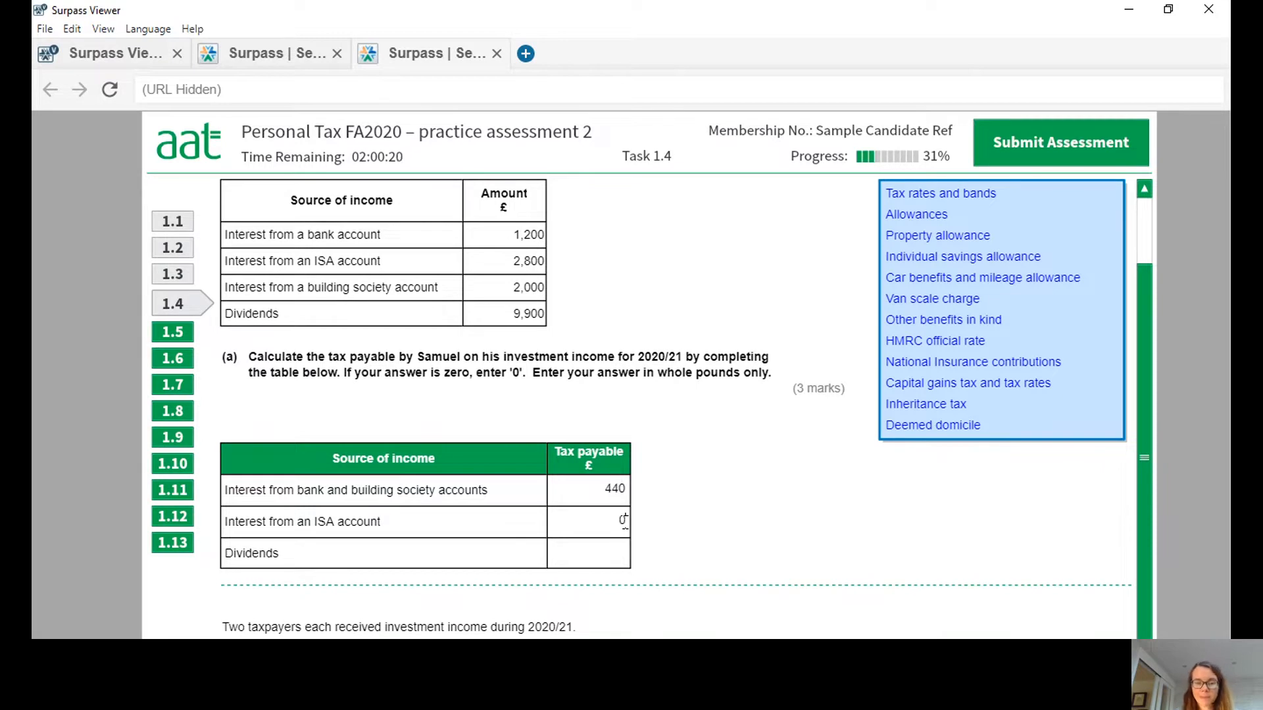
{"action": "left_click_drag", "start_coordinate": [1142, 541], "coordinate": [1142, 489]}
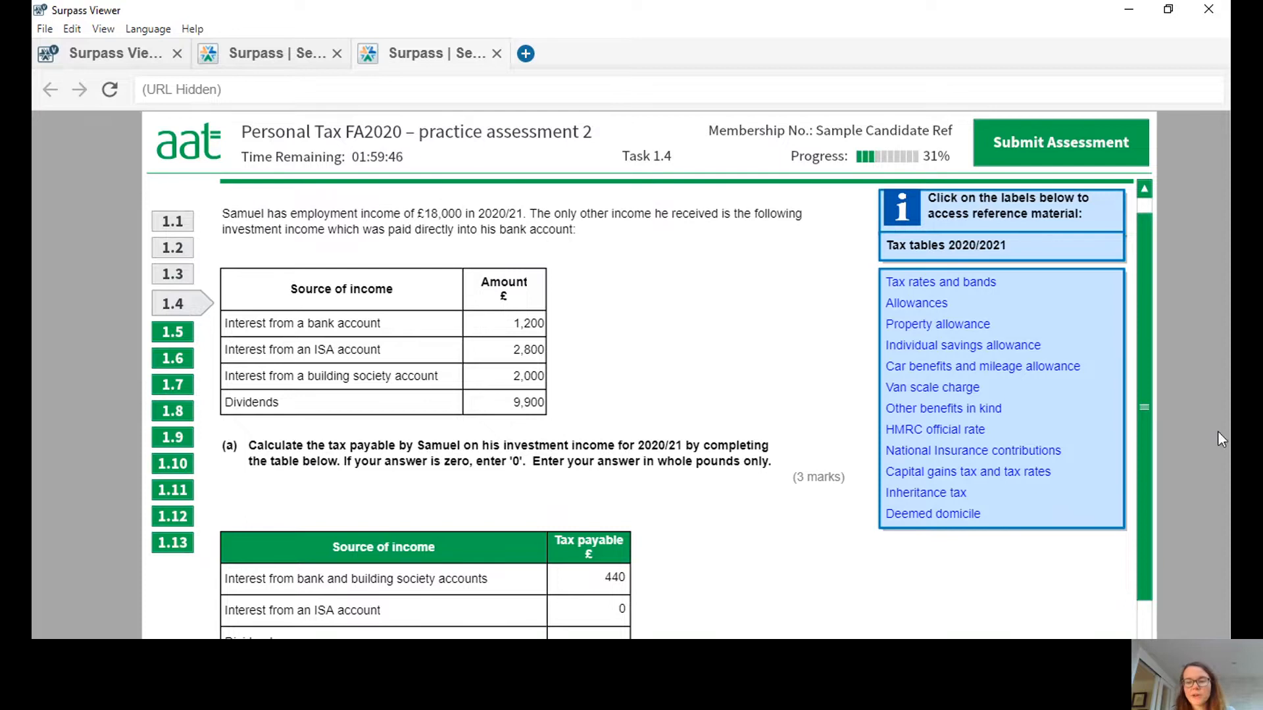
{"action": "left_click_drag", "start_coordinate": [1146, 345], "coordinate": [1145, 485]}
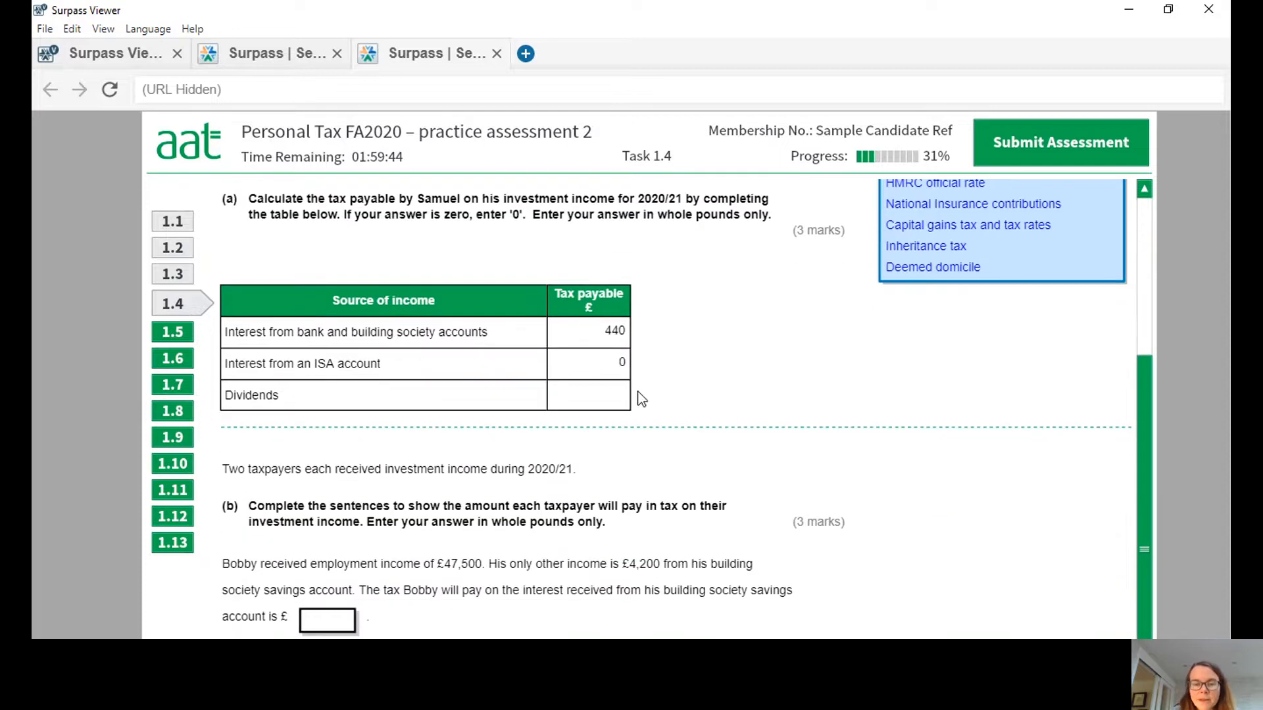
{"action": "left_click", "coordinate": [615, 396]}
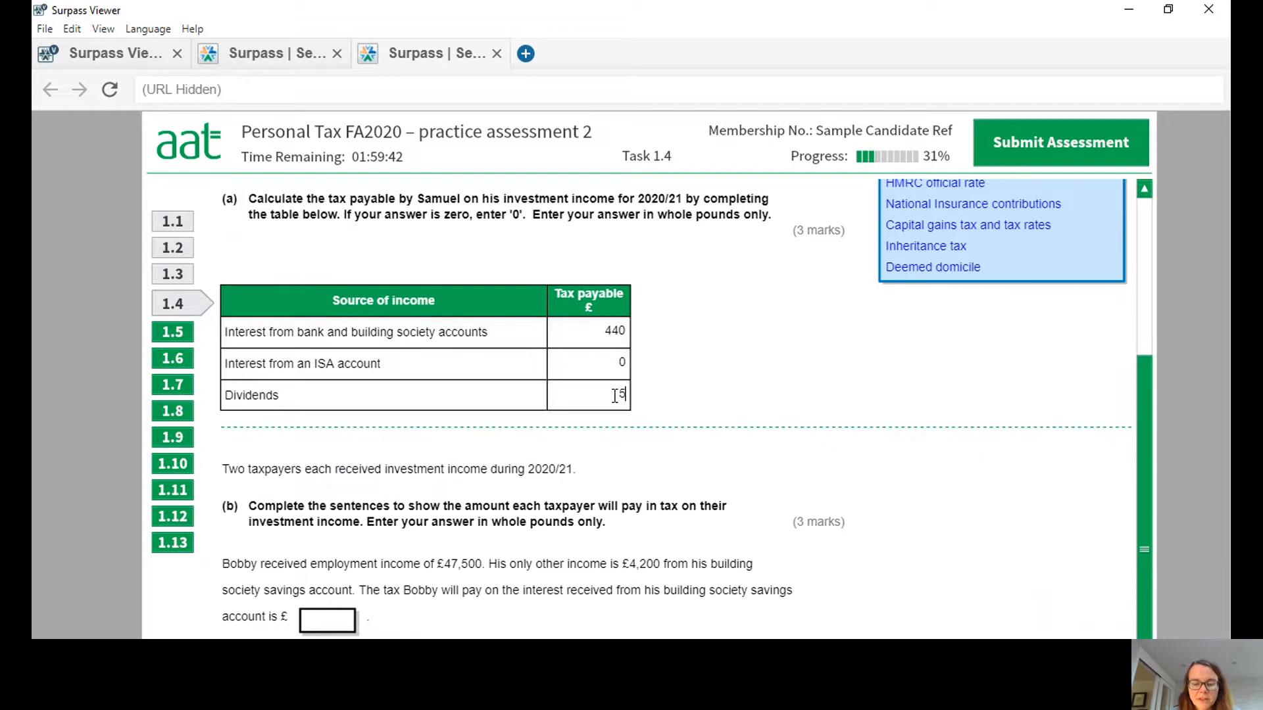
{"action": "type", "text": "562"}
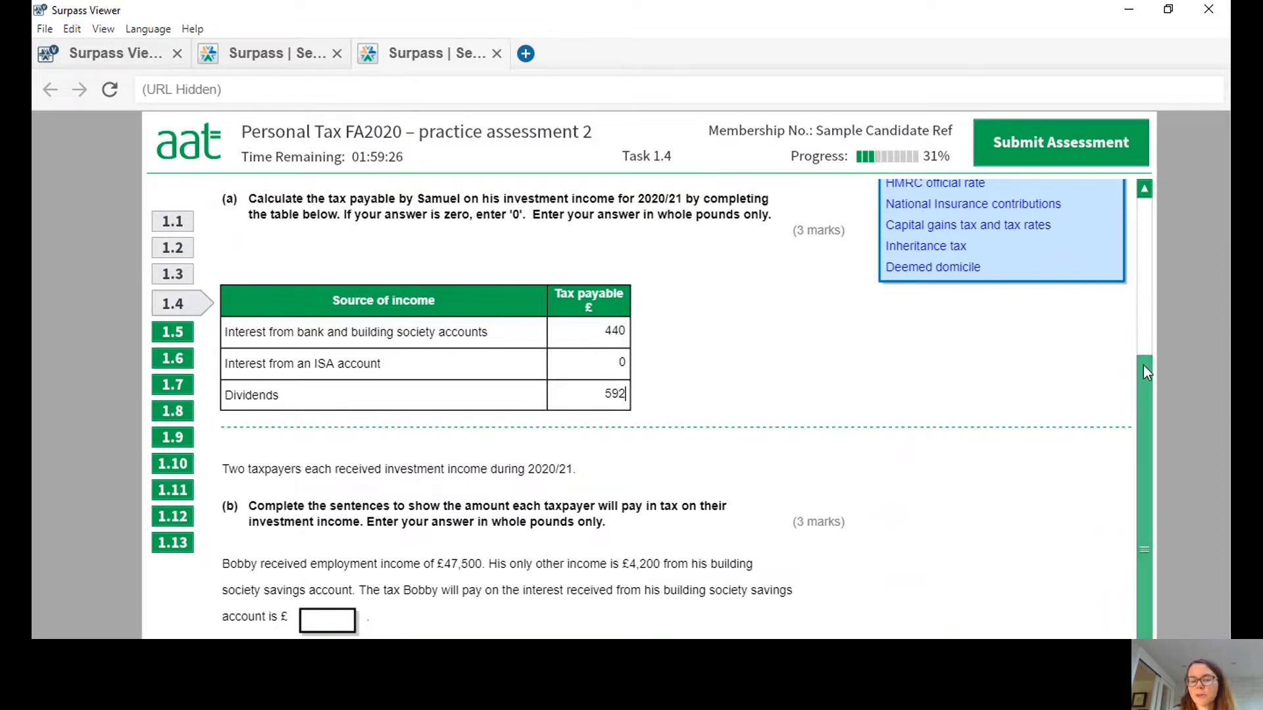
Answer part (b) with 1080 as the first taxpayer's tax on savings interest and 1170 as the second taxpayer's tax on dividends.
{"action": "left_click_drag", "start_coordinate": [1143, 365], "coordinate": [1179, 537]}
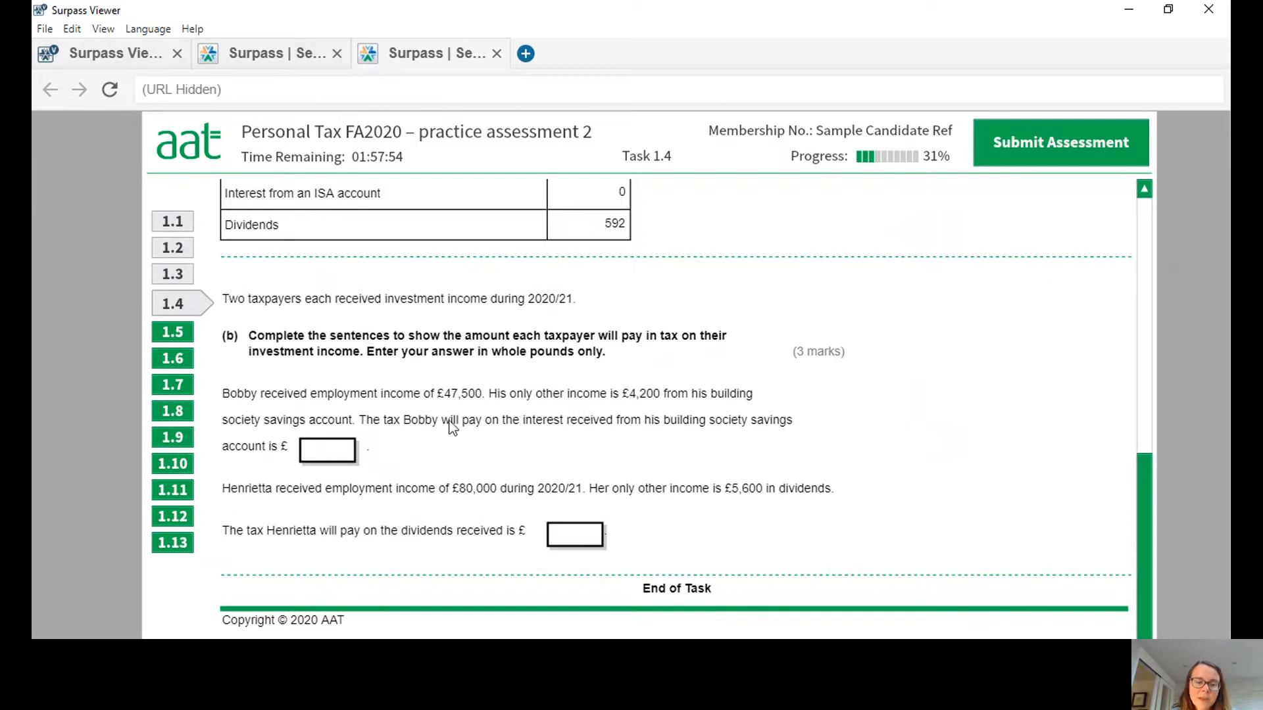
{"action": "left_click", "coordinate": [330, 451]}
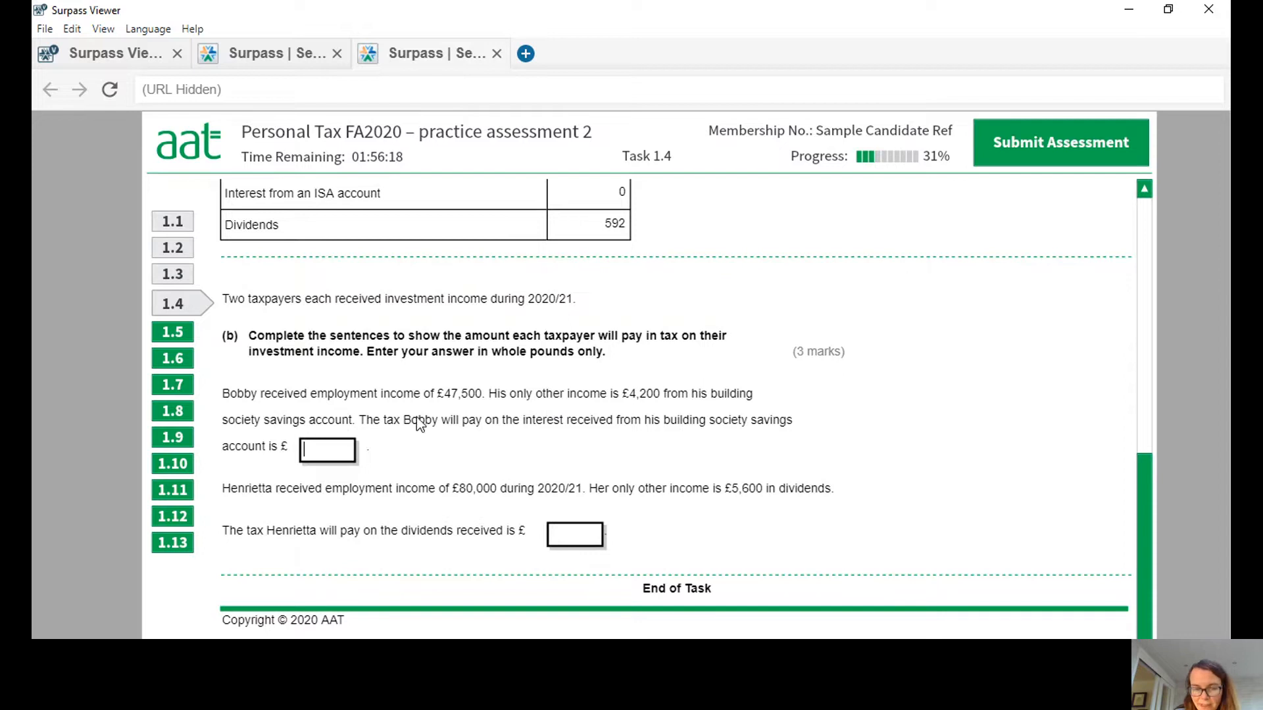
{"action": "type", "text": "108"}
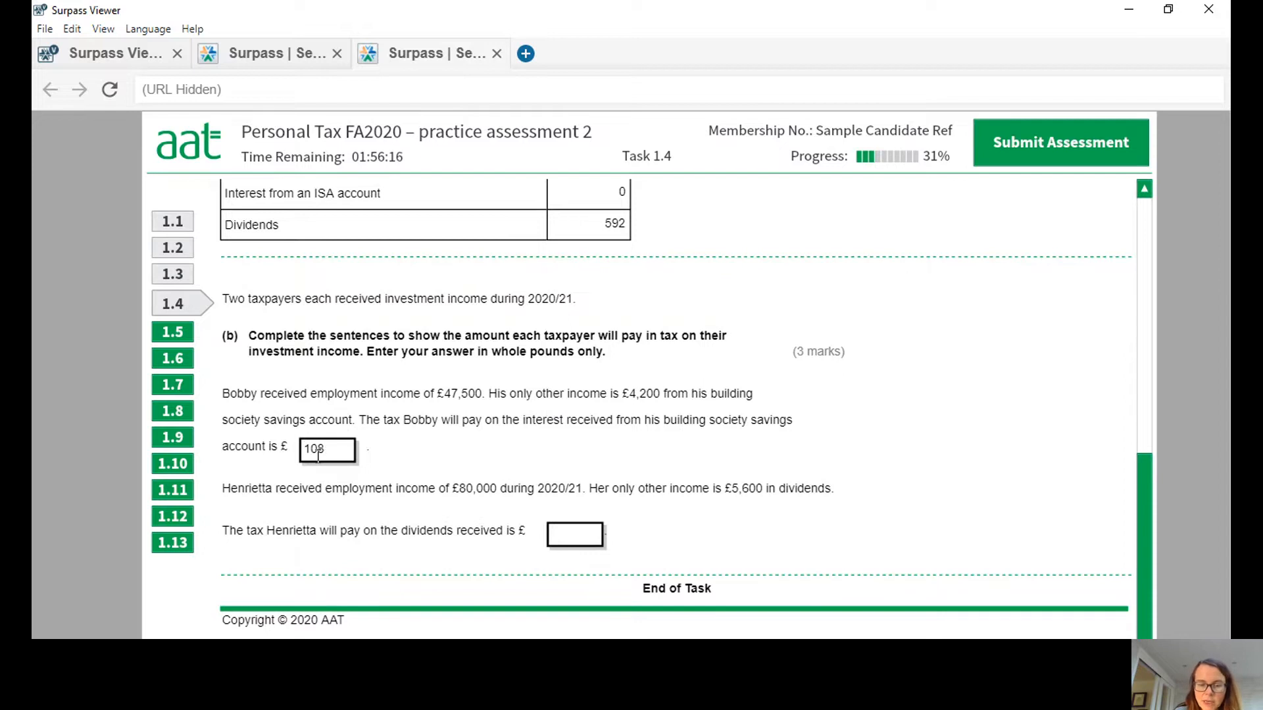
{"action": "type", "text": "0"}
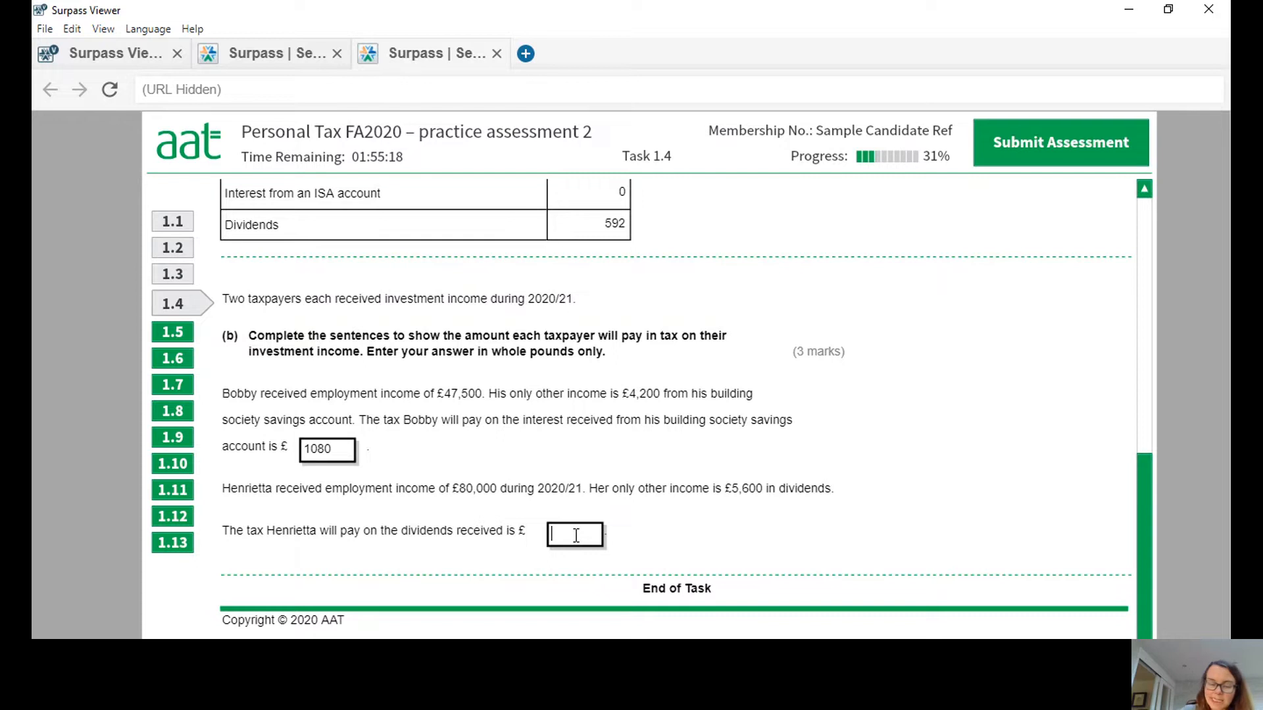
{"action": "type", "text": "117"}
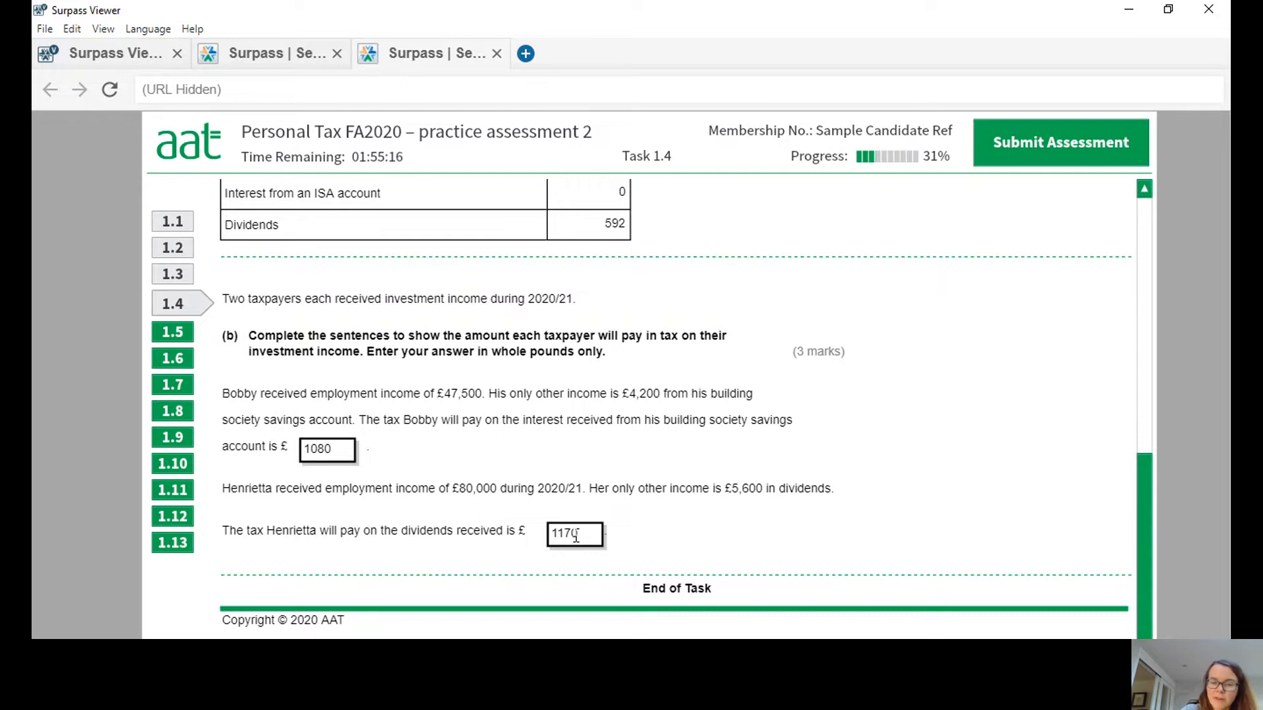
{"action": "type", "text": "0"}
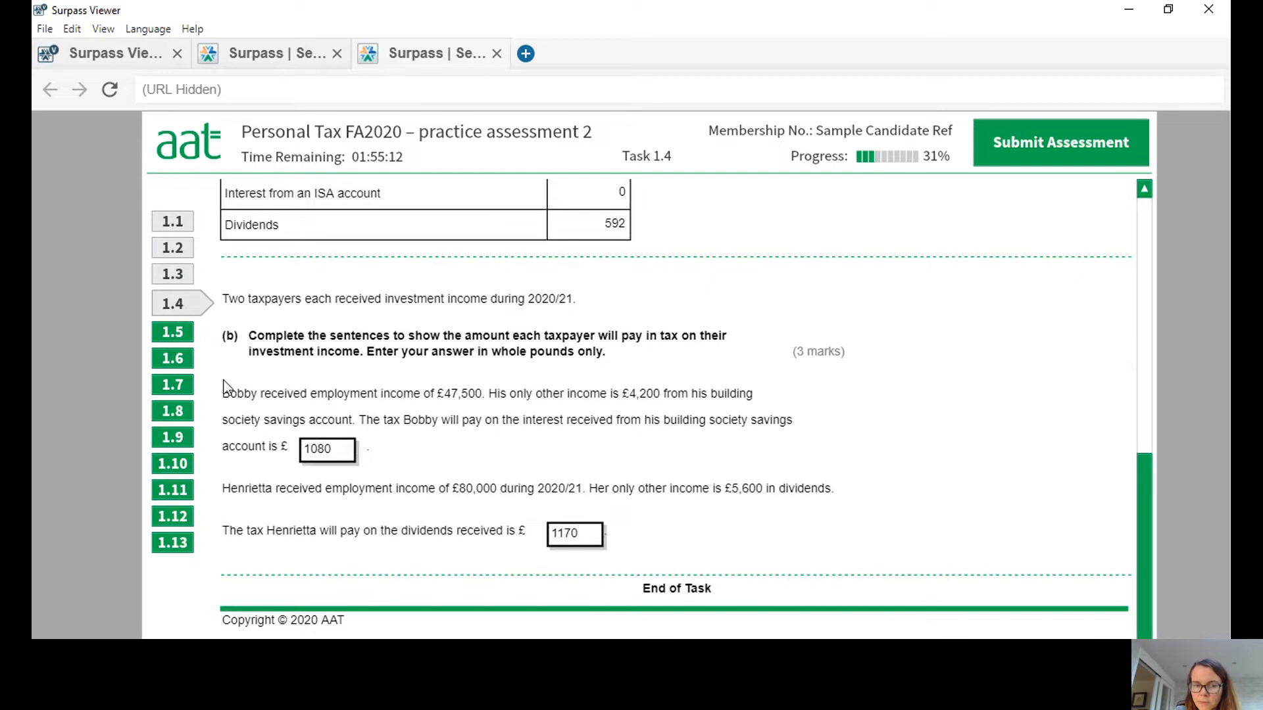
Open Task 5, review the rental details of both properties, and enter 3600 as the taxable rent for Main Road.
{"action": "left_click", "coordinate": [174, 333]}
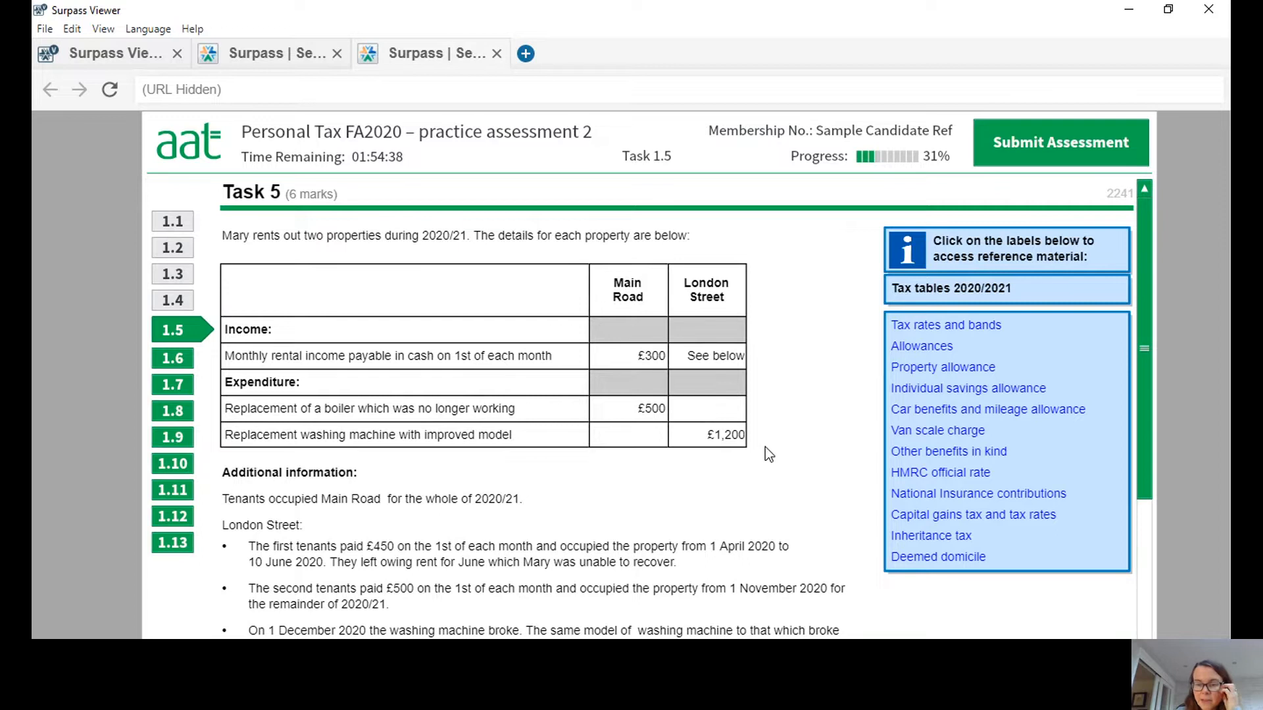
{"action": "left_click_drag", "start_coordinate": [1146, 294], "coordinate": [1151, 353]}
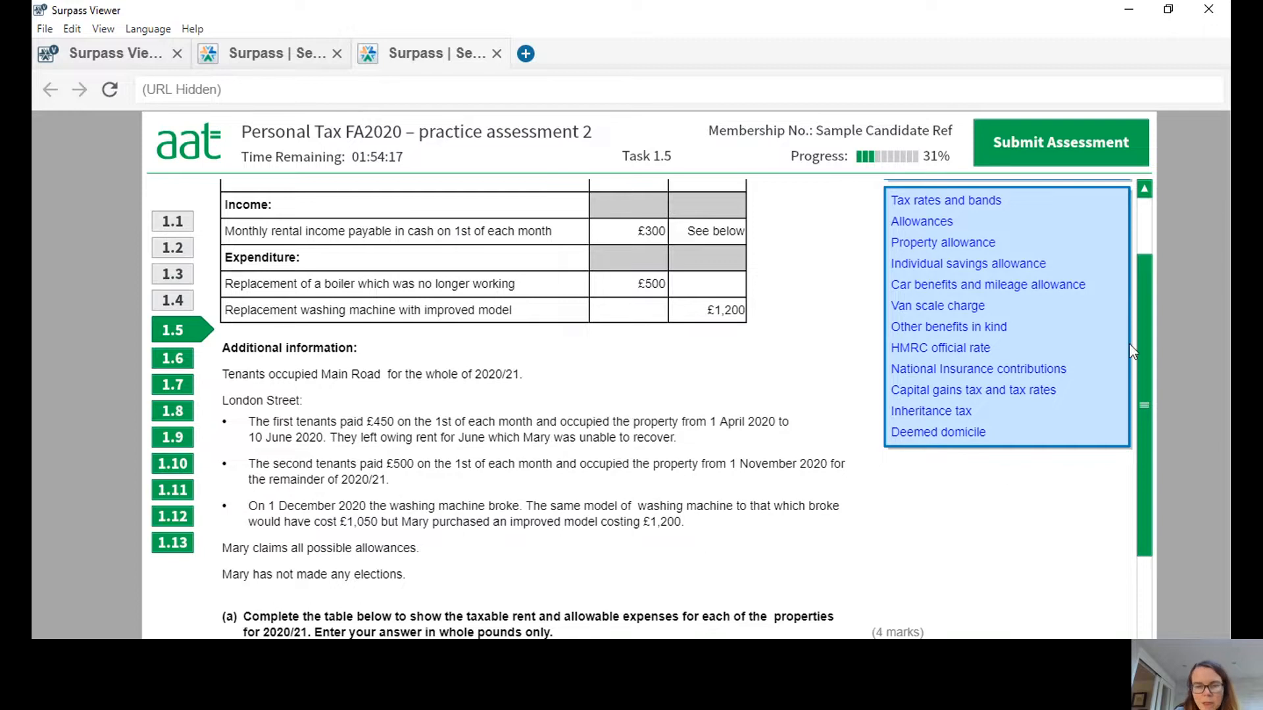
{"action": "left_click_drag", "start_coordinate": [1146, 306], "coordinate": [1142, 258]}
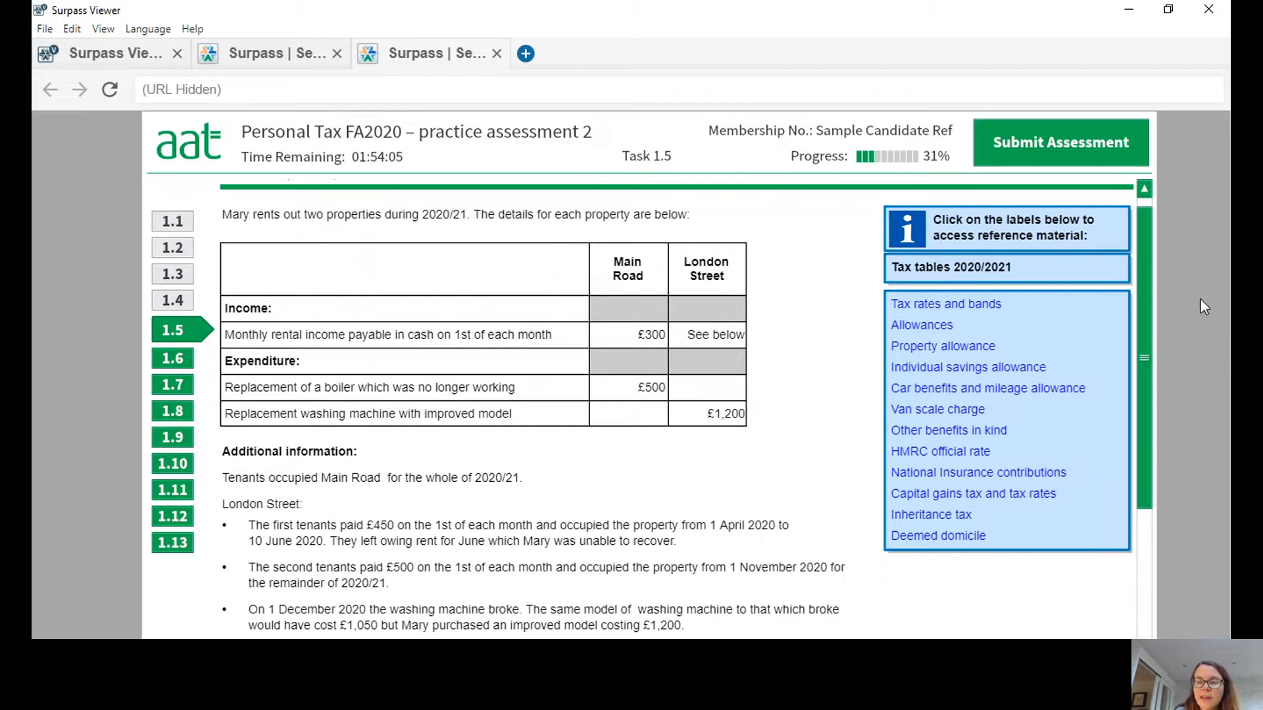
{"action": "mouse_move", "coordinate": [1146, 284]}
{"action": "left_mouse_down"}
{"action": "mouse_move", "coordinate": [1165, 408]}
{"action": "mouse_move", "coordinate": [1167, 270]}
{"action": "left_mouse_up"}
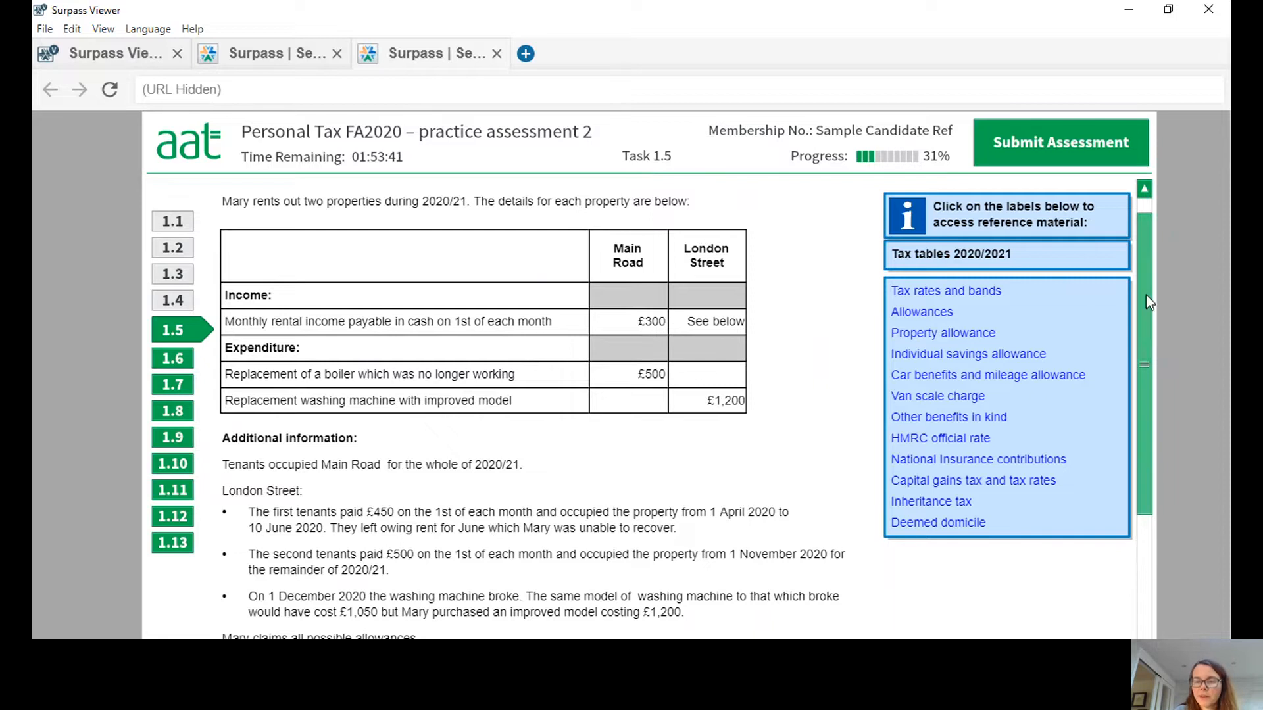
{"action": "left_click_drag", "start_coordinate": [1146, 295], "coordinate": [1158, 473]}
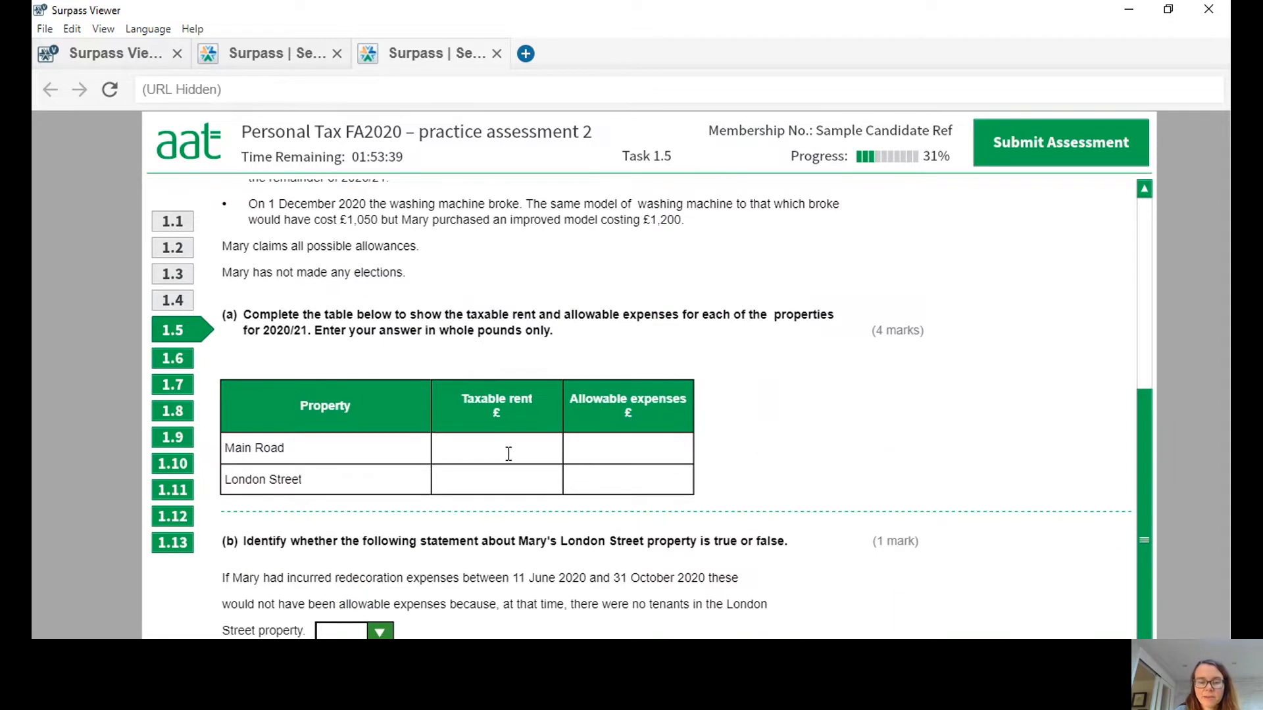
{"action": "left_click", "coordinate": [508, 454]}
{"action": "type", "text": "3600"}
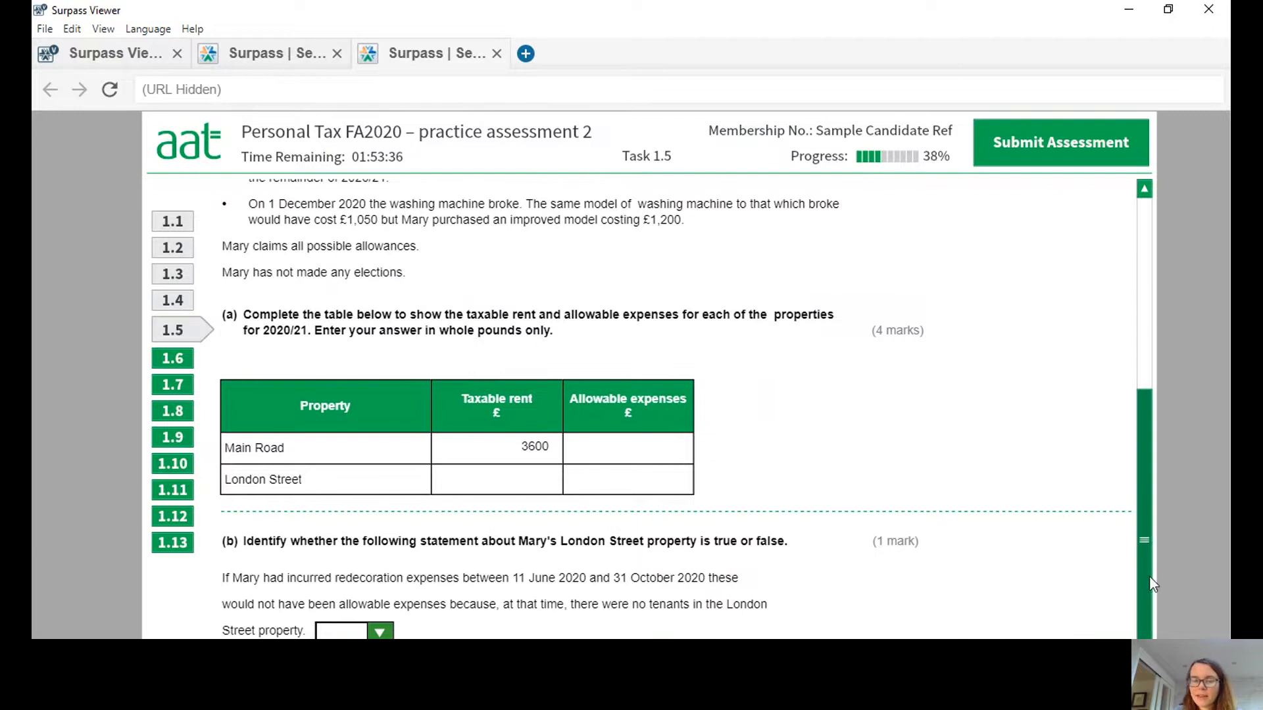
Recheck the Main Road expenditure in the scenario and enter 500 as its allowable expenses.
{"action": "left_click_drag", "start_coordinate": [1138, 554], "coordinate": [1157, 387]}
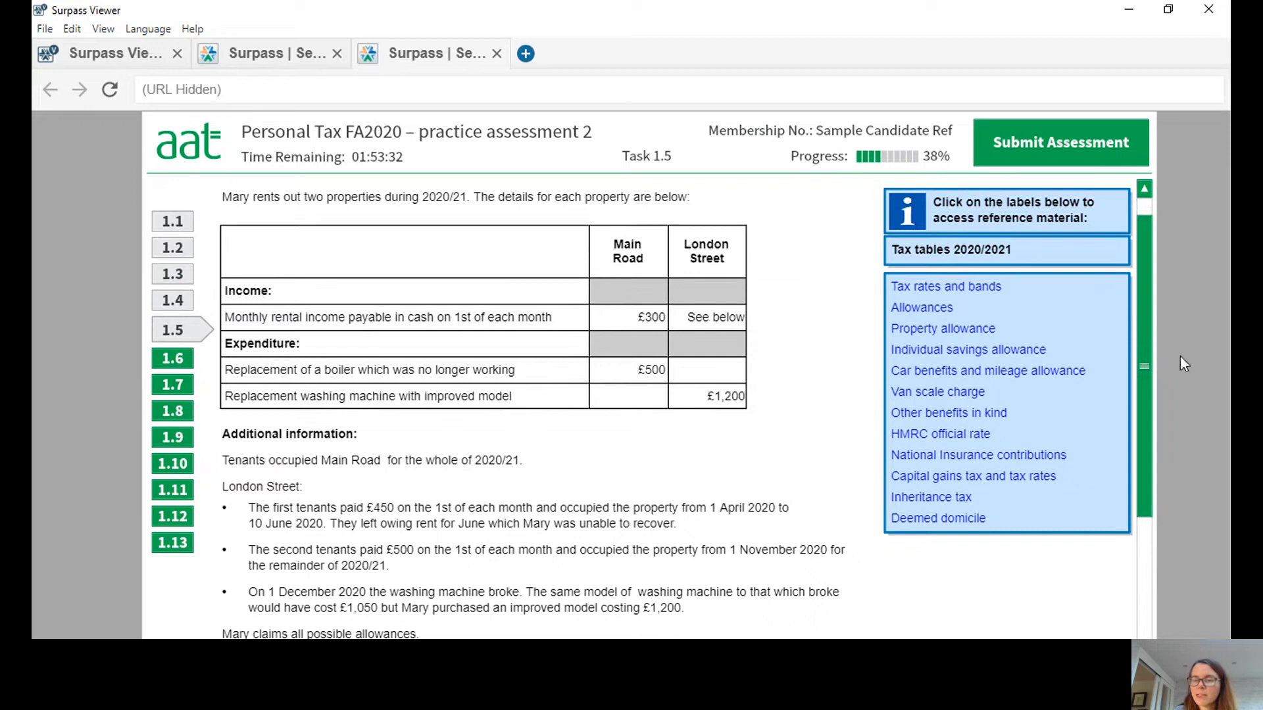
{"action": "left_click_drag", "start_coordinate": [1146, 287], "coordinate": [1160, 508]}
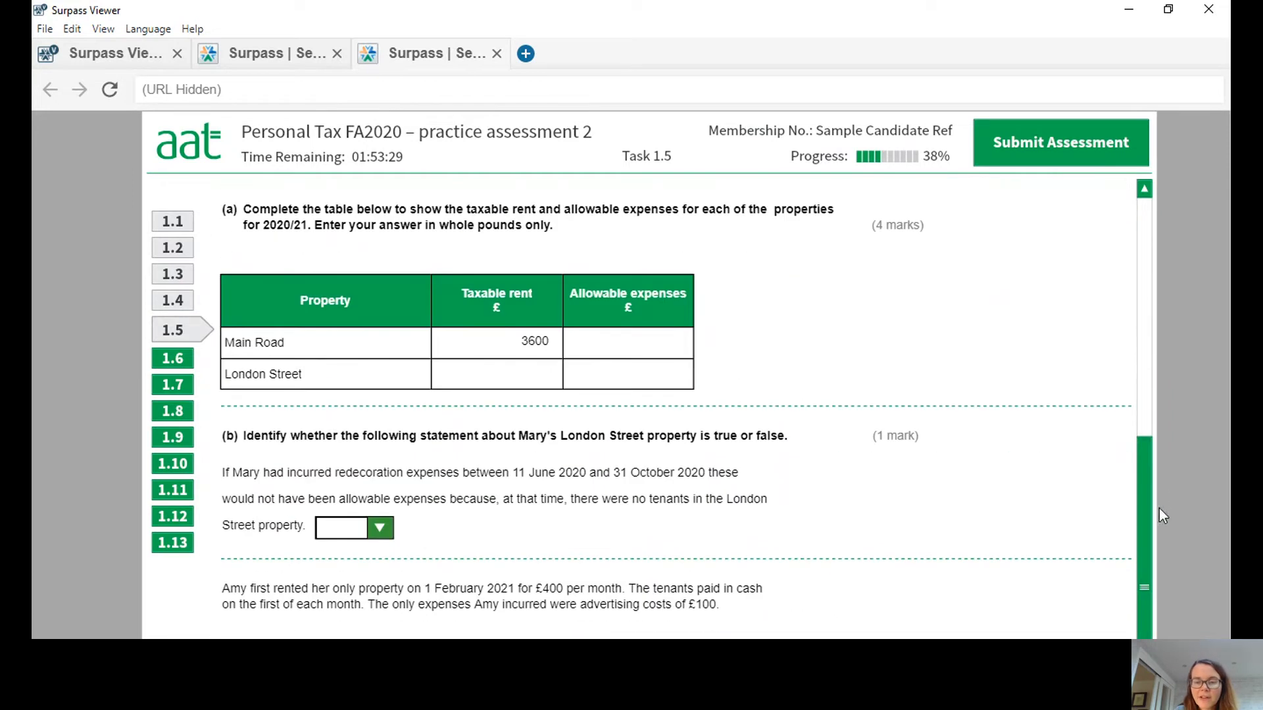
{"action": "left_click", "coordinate": [675, 342]}
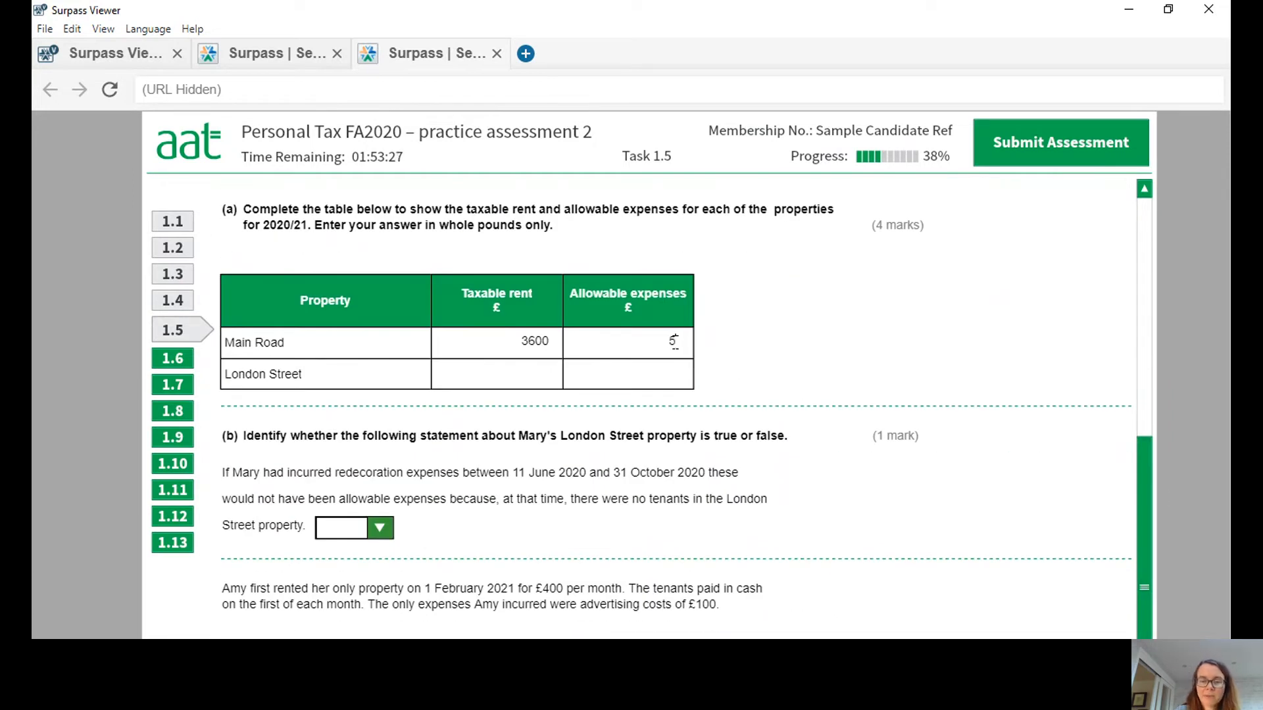
{"action": "type", "text": "500"}
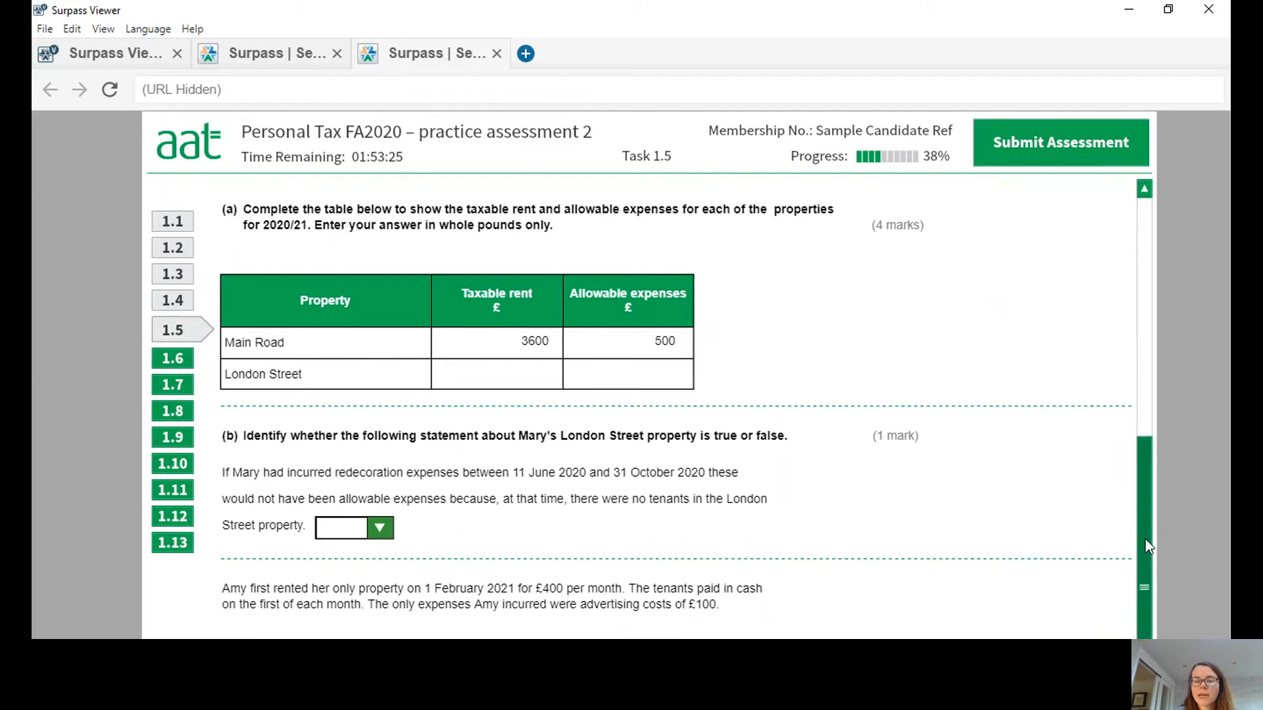
Review the London Street tenancy details and enter 3450 as that property's taxable rent.
{"action": "left_click_drag", "start_coordinate": [1151, 547], "coordinate": [1143, 366]}
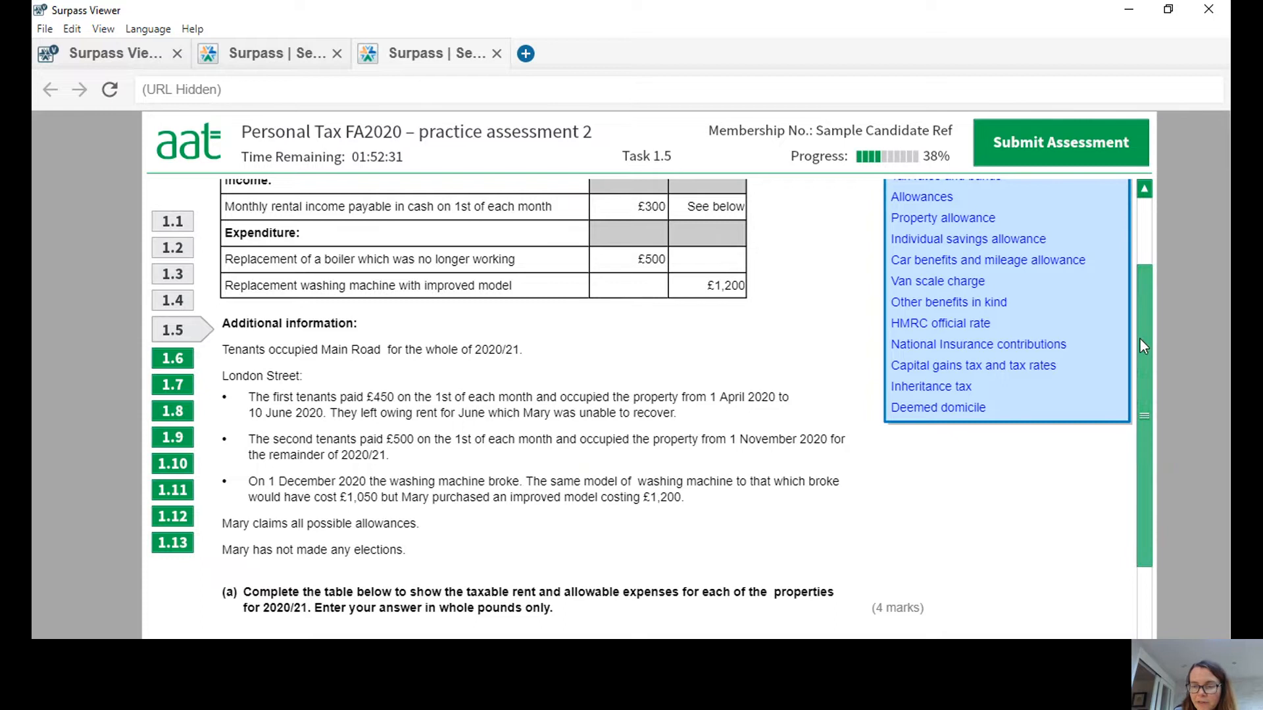
{"action": "left_click_drag", "start_coordinate": [1139, 341], "coordinate": [1158, 447]}
{"action": "scroll", "coordinate": [643, 408], "scroll_direction": "down", "scroll_amount": 1}
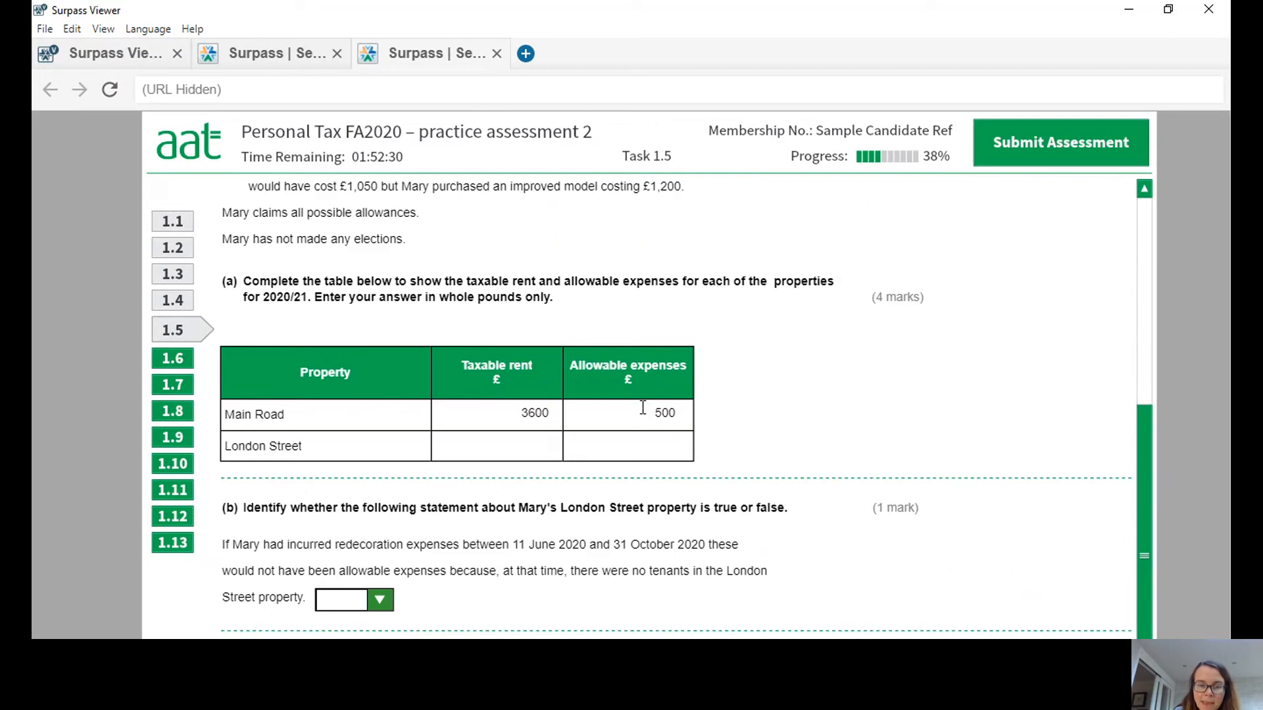
{"action": "left_click", "coordinate": [540, 448]}
{"action": "type", "text": "3450"}
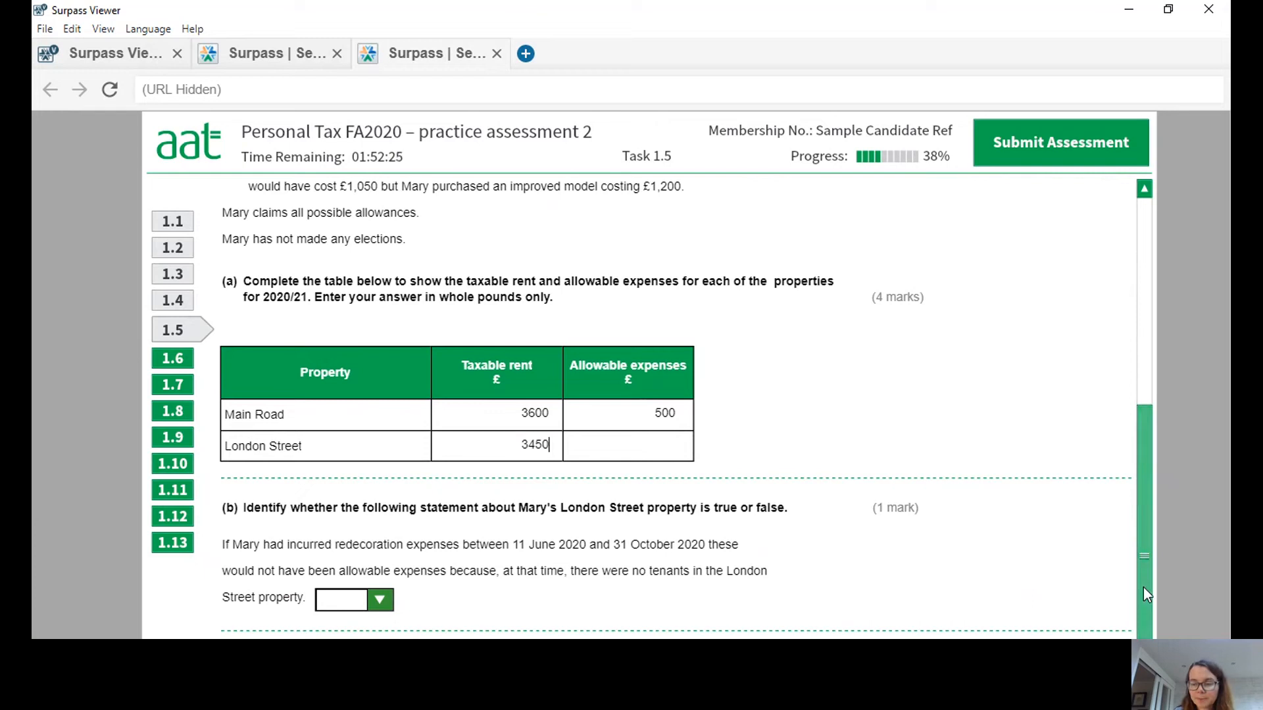
Check the washing machine replacement details and enter 1050 as the London Street allowable expenses.
{"action": "left_click_drag", "start_coordinate": [1143, 586], "coordinate": [1135, 523]}
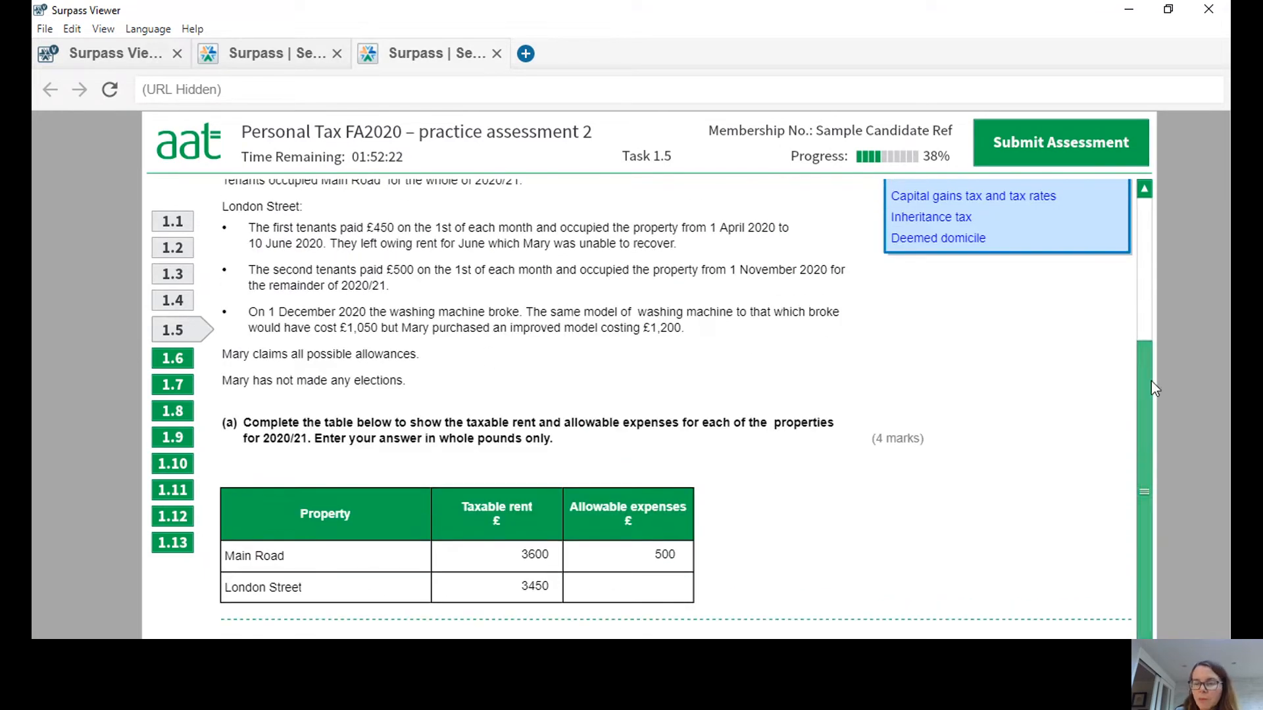
{"action": "left_click_drag", "start_coordinate": [1143, 365], "coordinate": [1146, 444]}
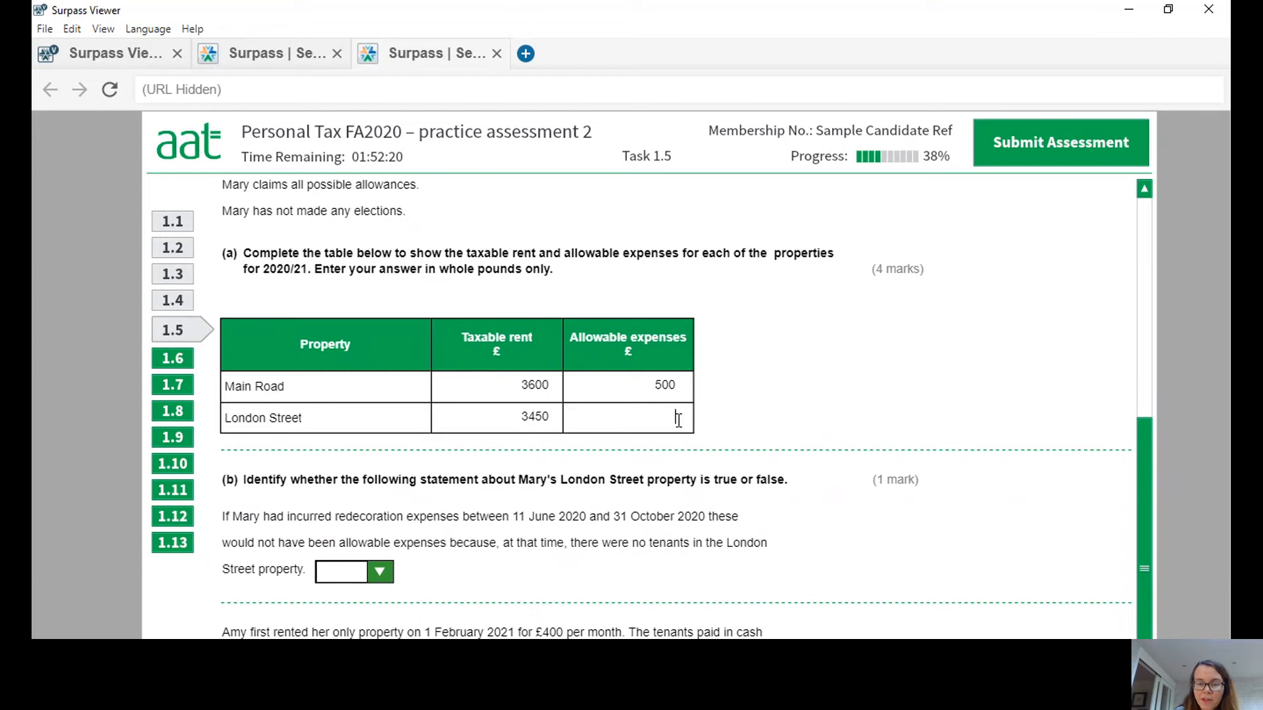
{"action": "type", "text": "1050"}
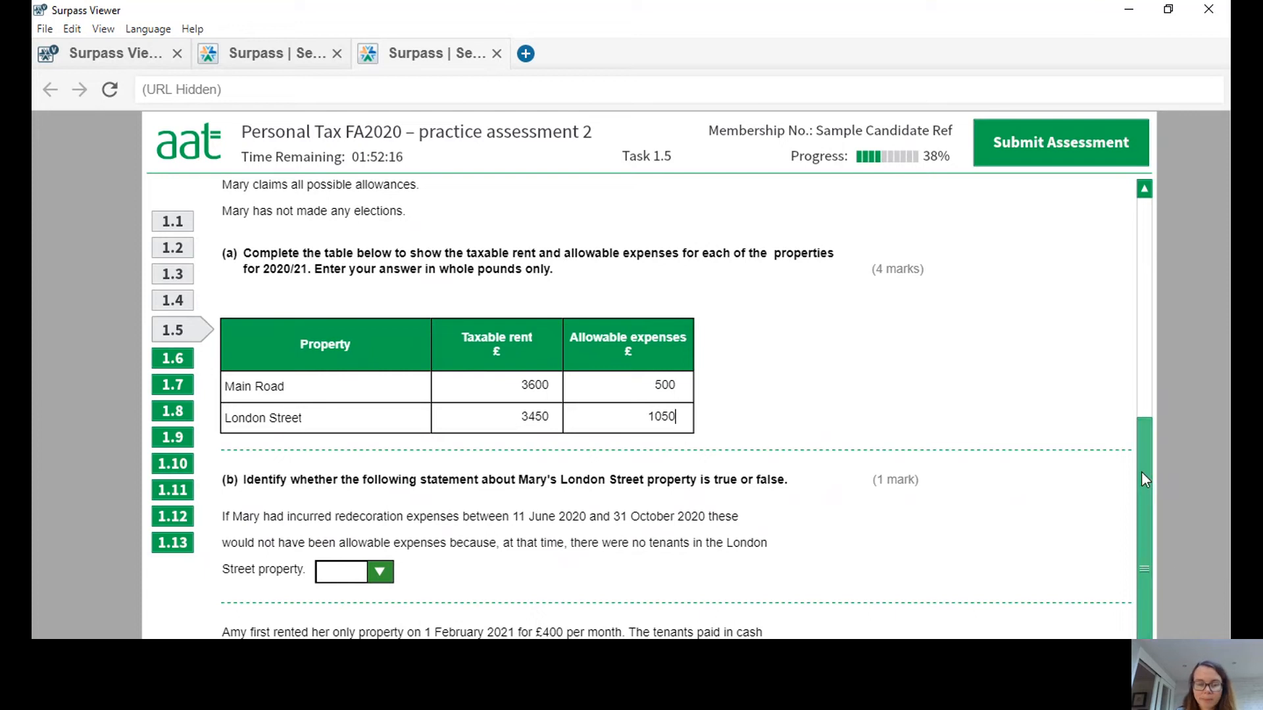
Answer part (b) by marking the statement about redecoration expenses while London Street was untenanted as False.
{"action": "left_click_drag", "start_coordinate": [1142, 471], "coordinate": [1162, 577]}
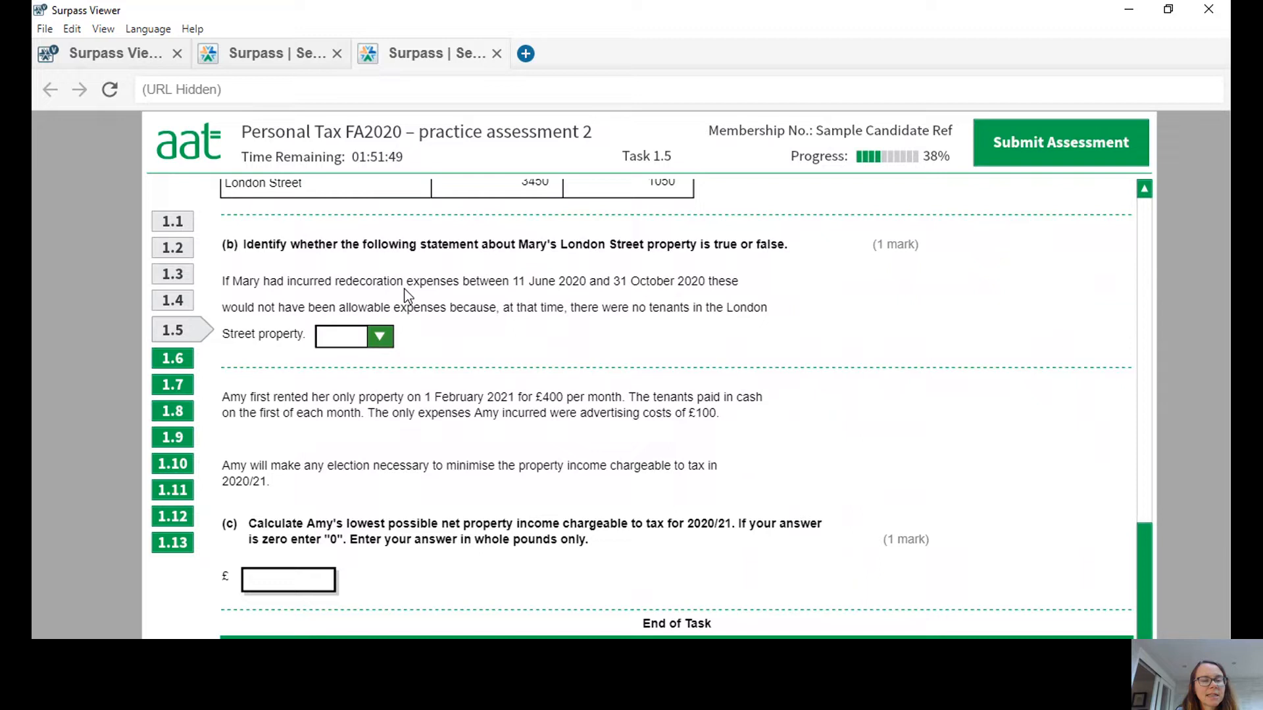
{"action": "left_click", "coordinate": [379, 343]}
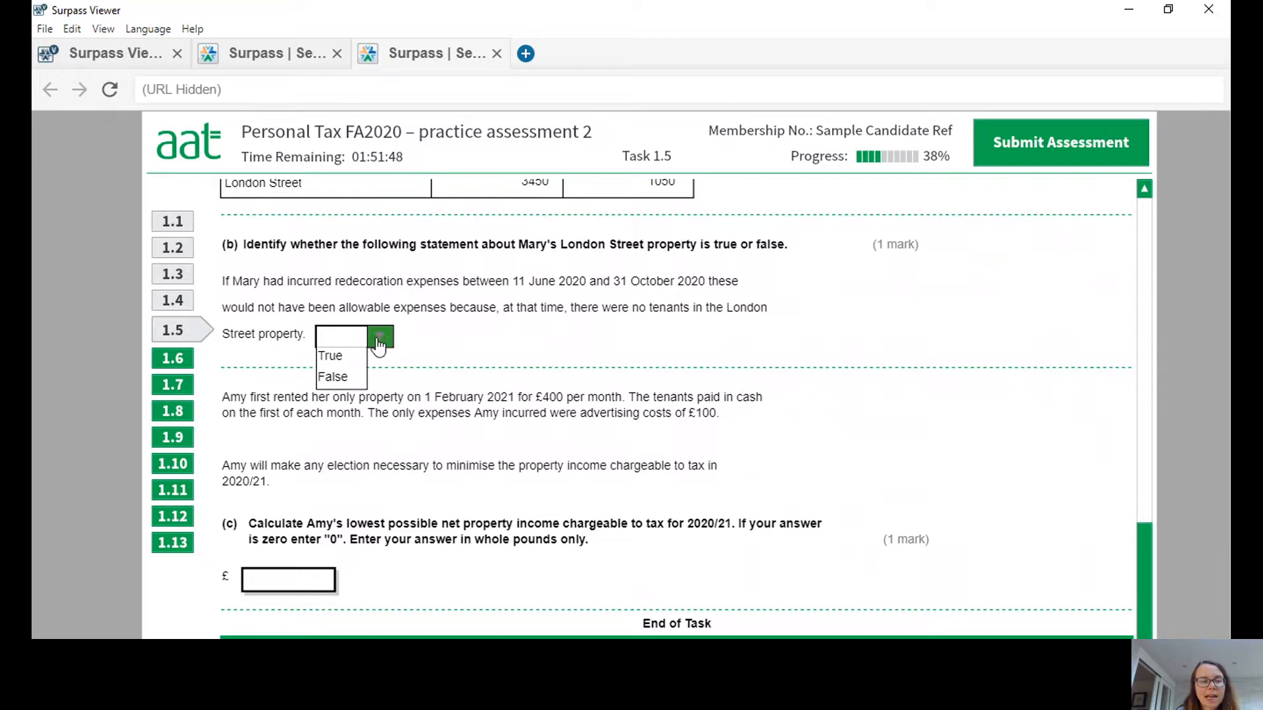
{"action": "left_click", "coordinate": [348, 380]}
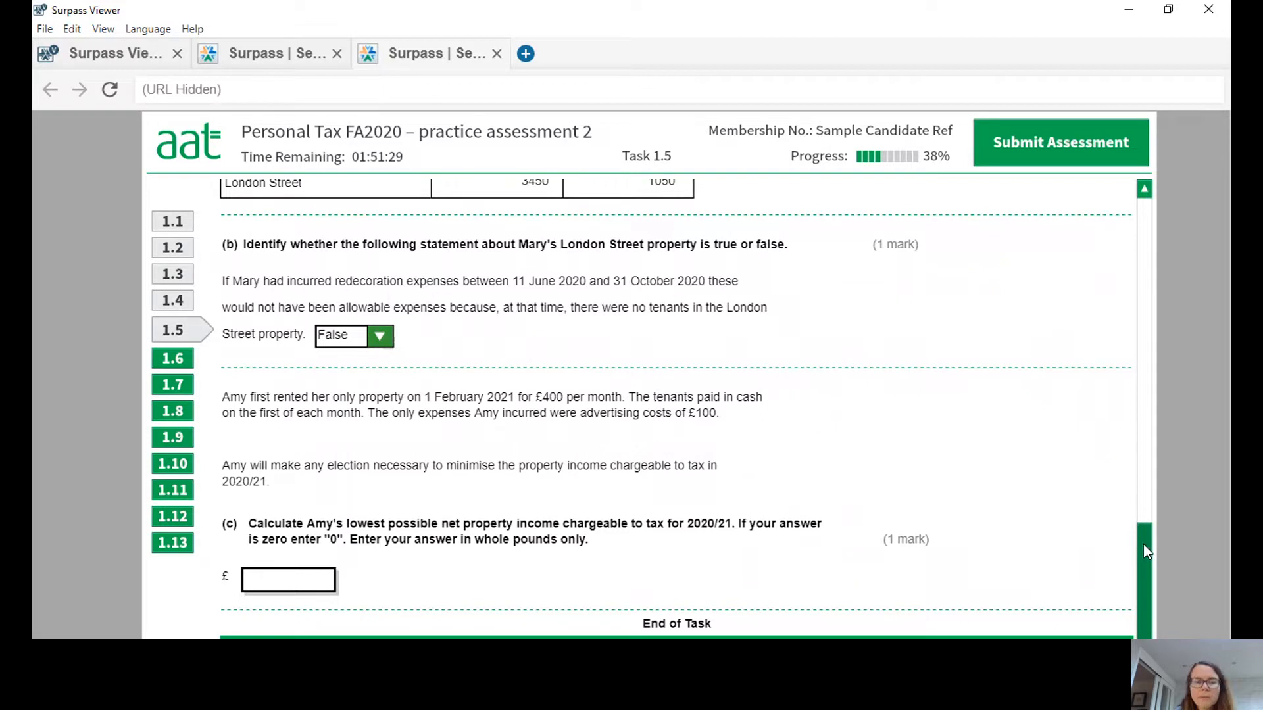
Consult the property allowance in the tax tables and enter 200 as the lowest chargeable net property income in part (c).
{"action": "scroll", "coordinate": [1148, 565], "scroll_direction": "down", "scroll_amount": 2}
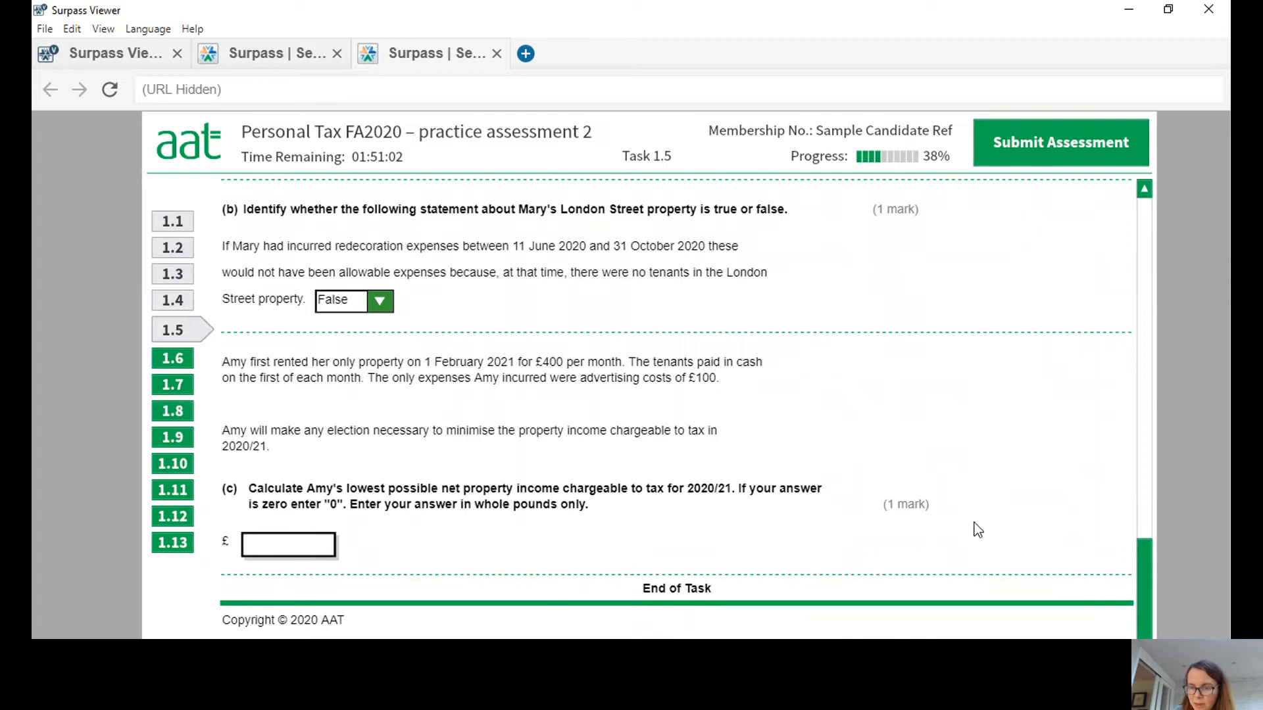
{"action": "left_click_drag", "start_coordinate": [1139, 585], "coordinate": [1178, 251]}
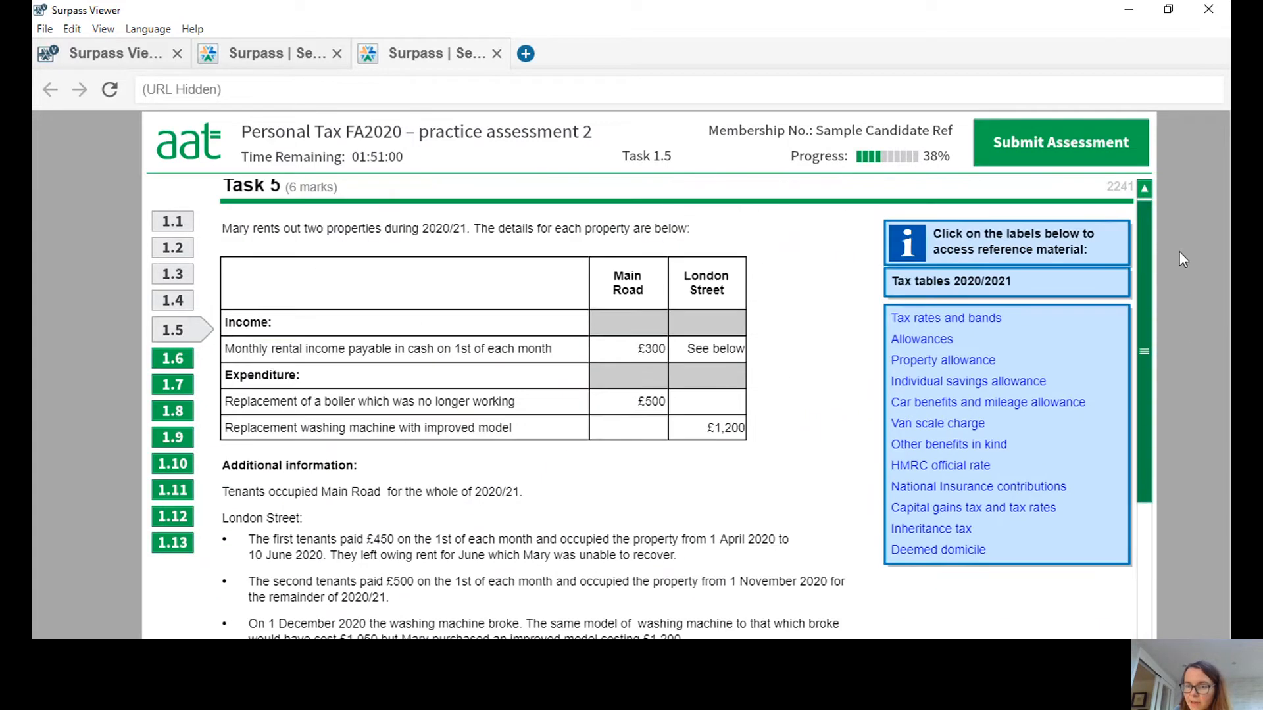
{"action": "left_click", "coordinate": [944, 363]}
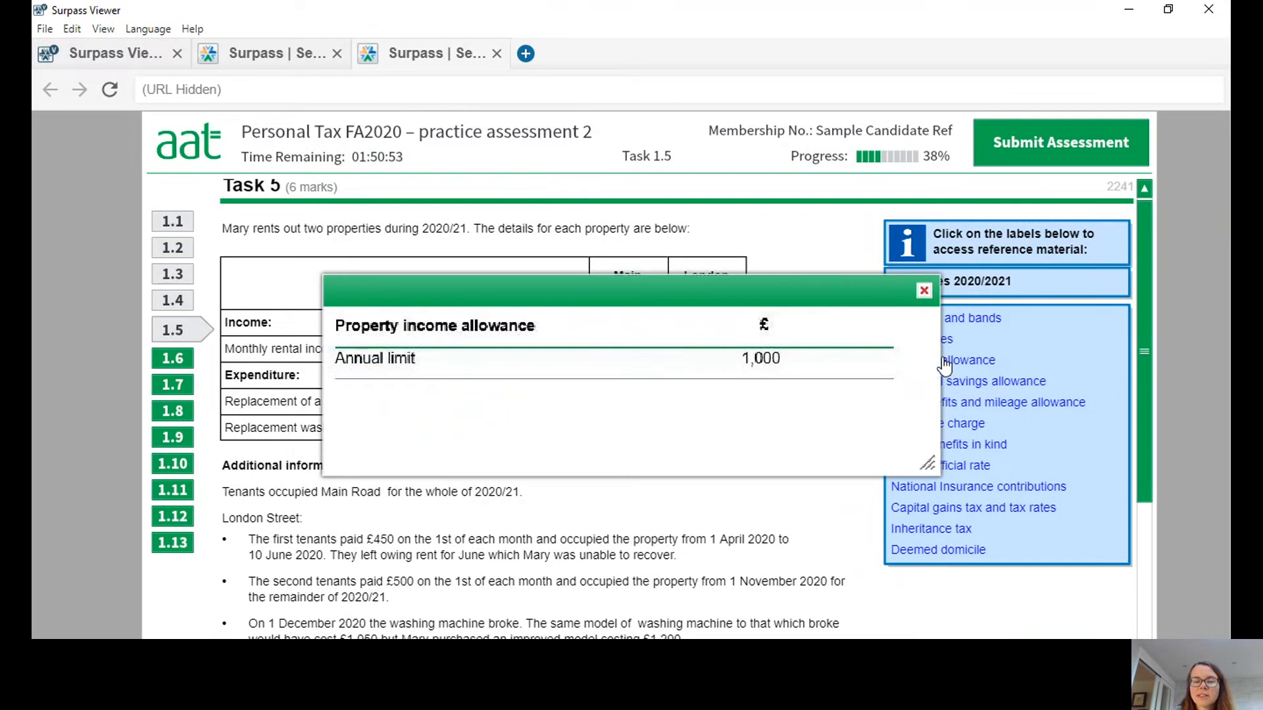
{"action": "left_click", "coordinate": [924, 291]}
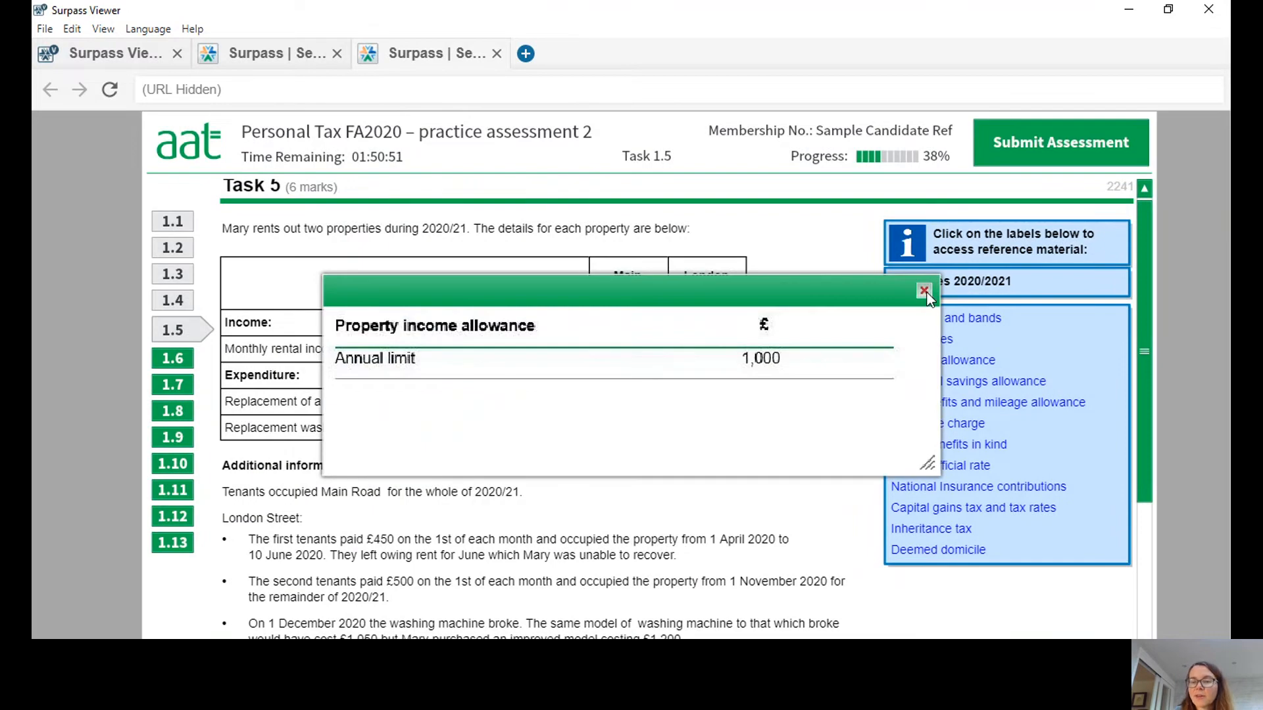
{"action": "scroll", "coordinate": [1146, 283], "scroll_direction": "down", "scroll_amount": 1}
{"action": "left_click_drag", "start_coordinate": [1150, 317], "coordinate": [1164, 620]}
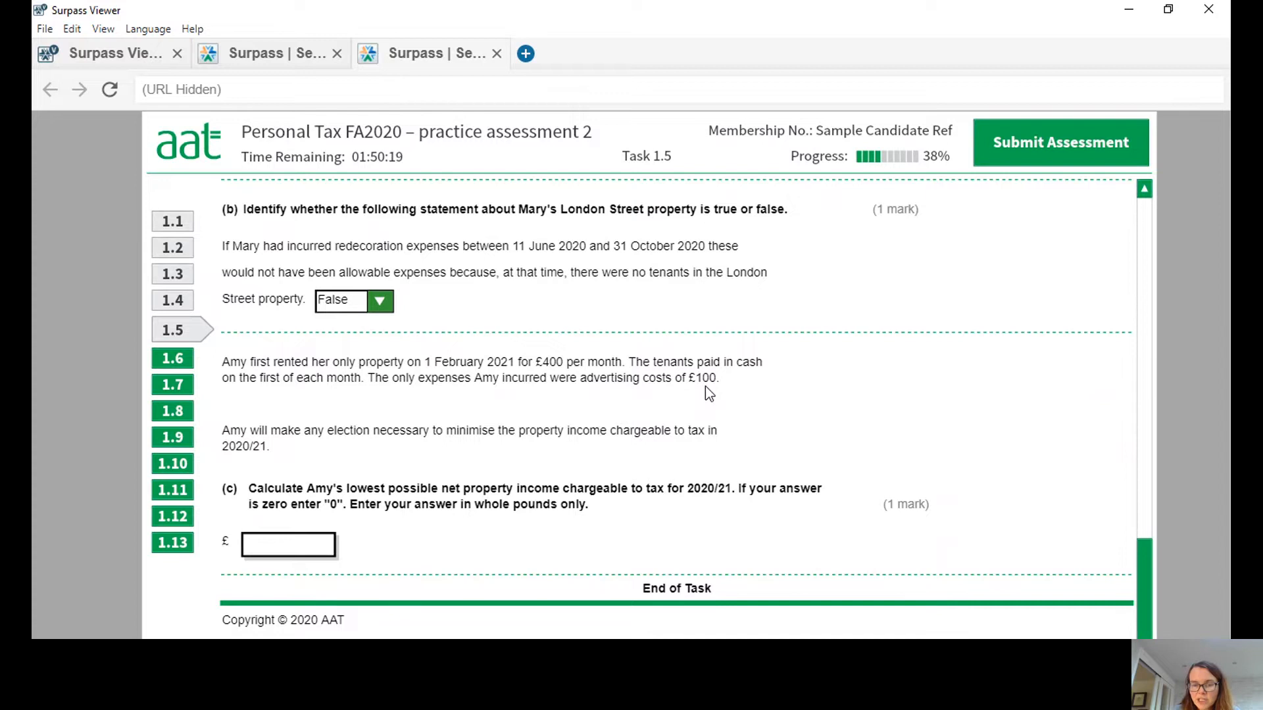
{"action": "left_click", "coordinate": [298, 548]}
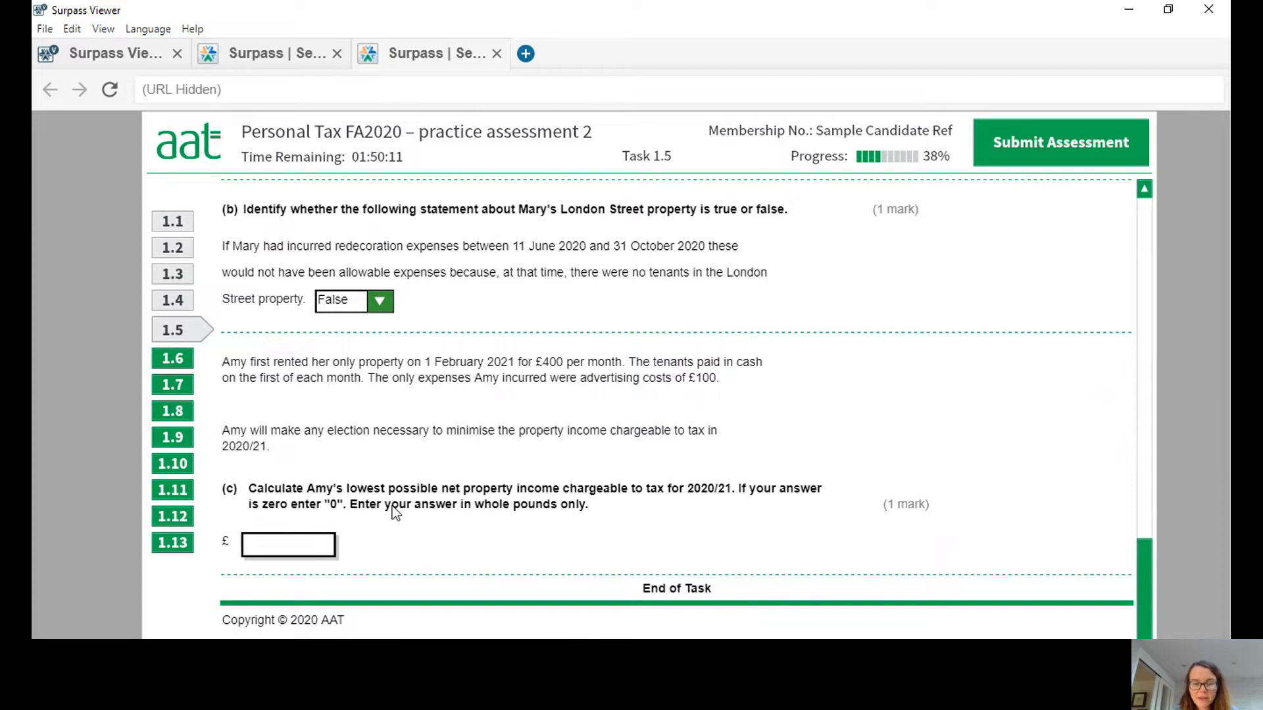
{"action": "type", "text": "200"}
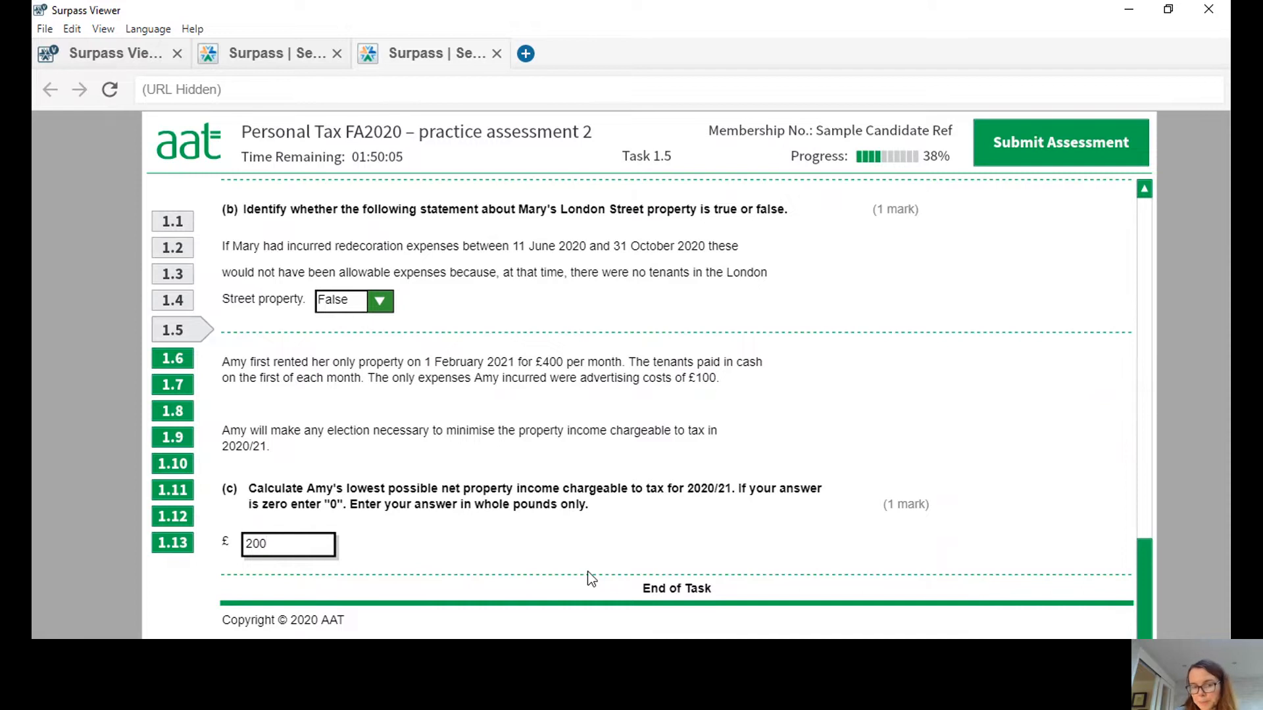
Open Task 6, review both taxpayers' income, and head the last column of the first taxpayer's blank table with £.
{"action": "left_click", "coordinate": [167, 362]}
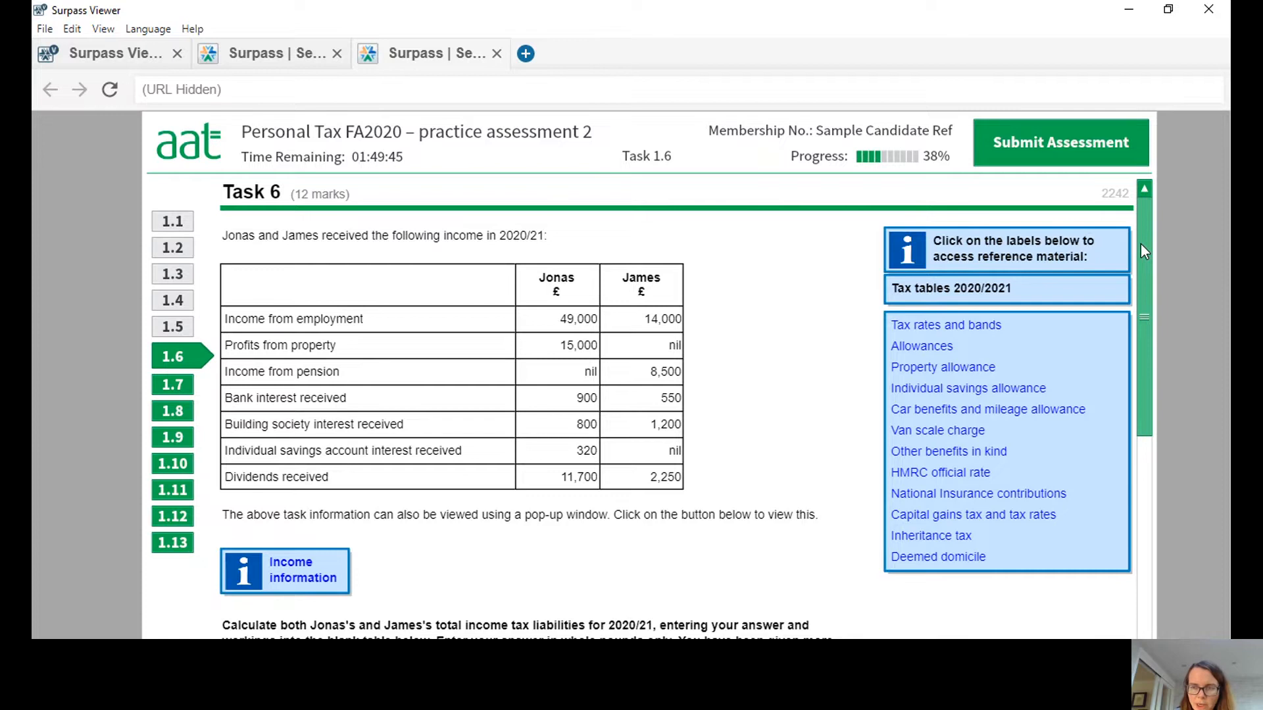
{"action": "mouse_move", "coordinate": [1141, 244]}
{"action": "left_mouse_down"}
{"action": "mouse_move", "coordinate": [1145, 665]}
{"action": "mouse_move", "coordinate": [1153, 234]}
{"action": "left_mouse_up"}
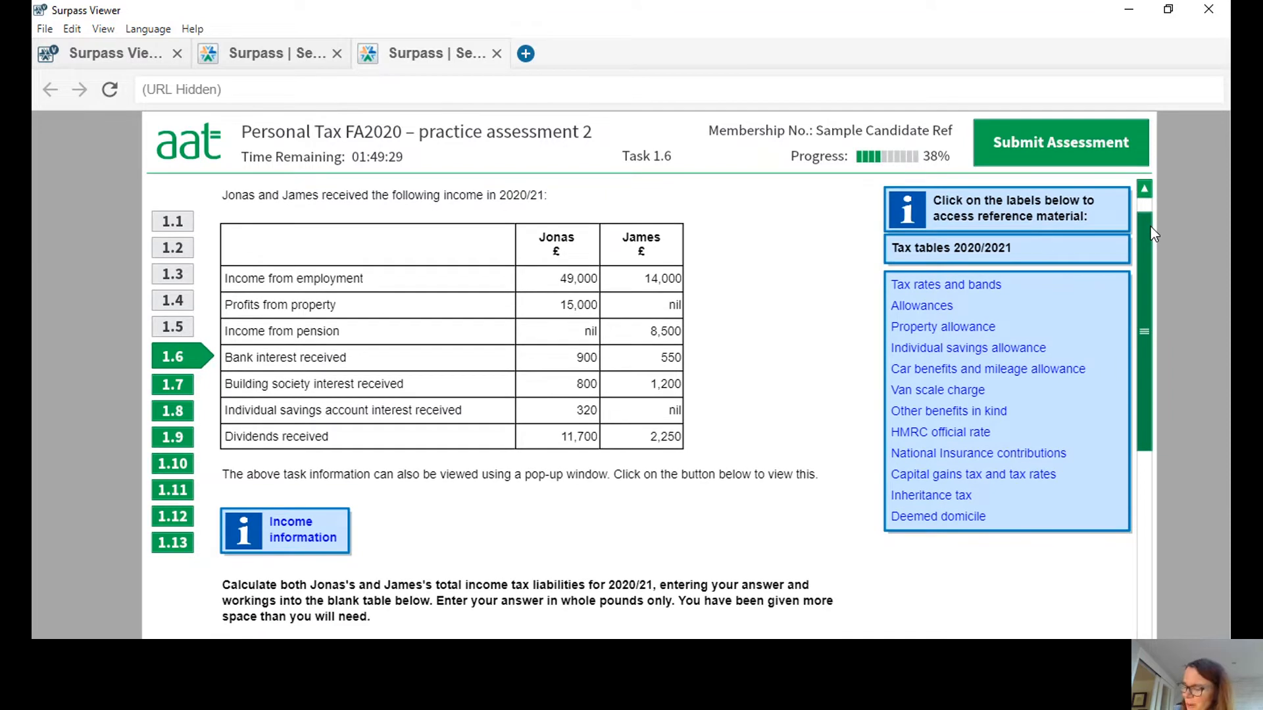
{"action": "left_click_drag", "start_coordinate": [1151, 227], "coordinate": [1151, 221]}
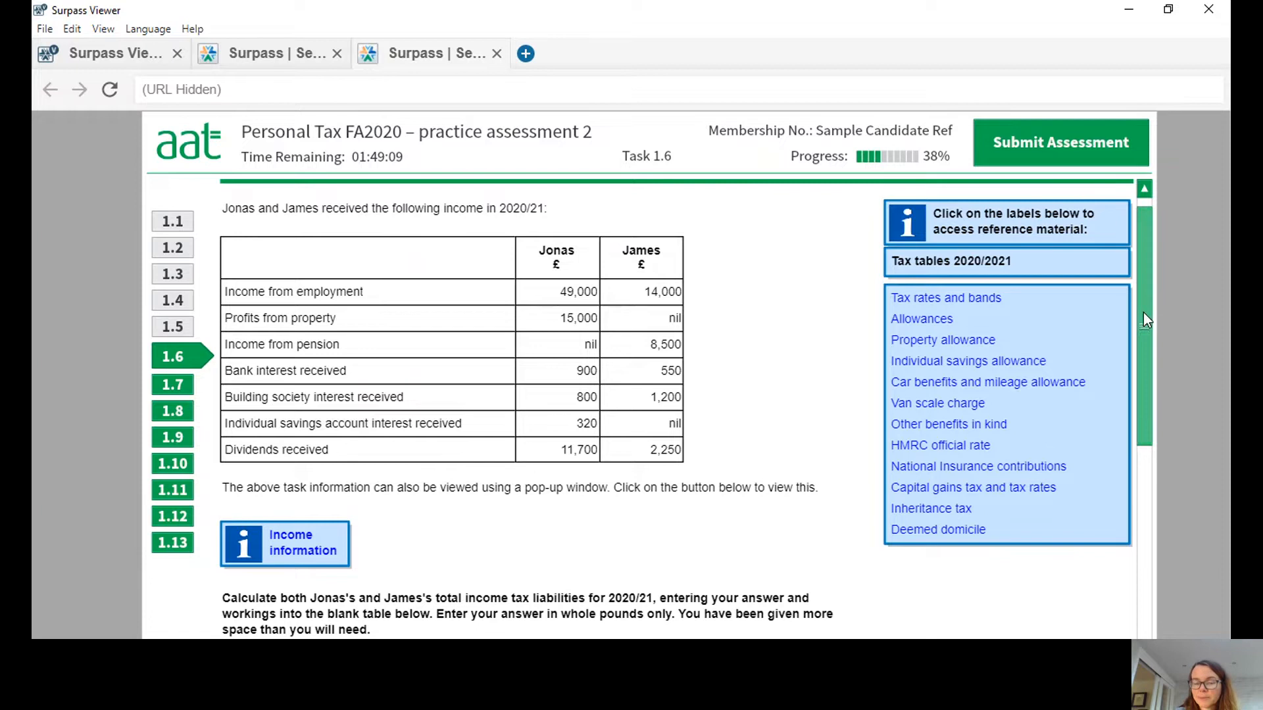
{"action": "scroll", "coordinate": [1143, 313], "scroll_direction": "down", "scroll_amount": 3}
{"action": "scroll", "coordinate": [1159, 449], "scroll_direction": "down", "scroll_amount": 4}
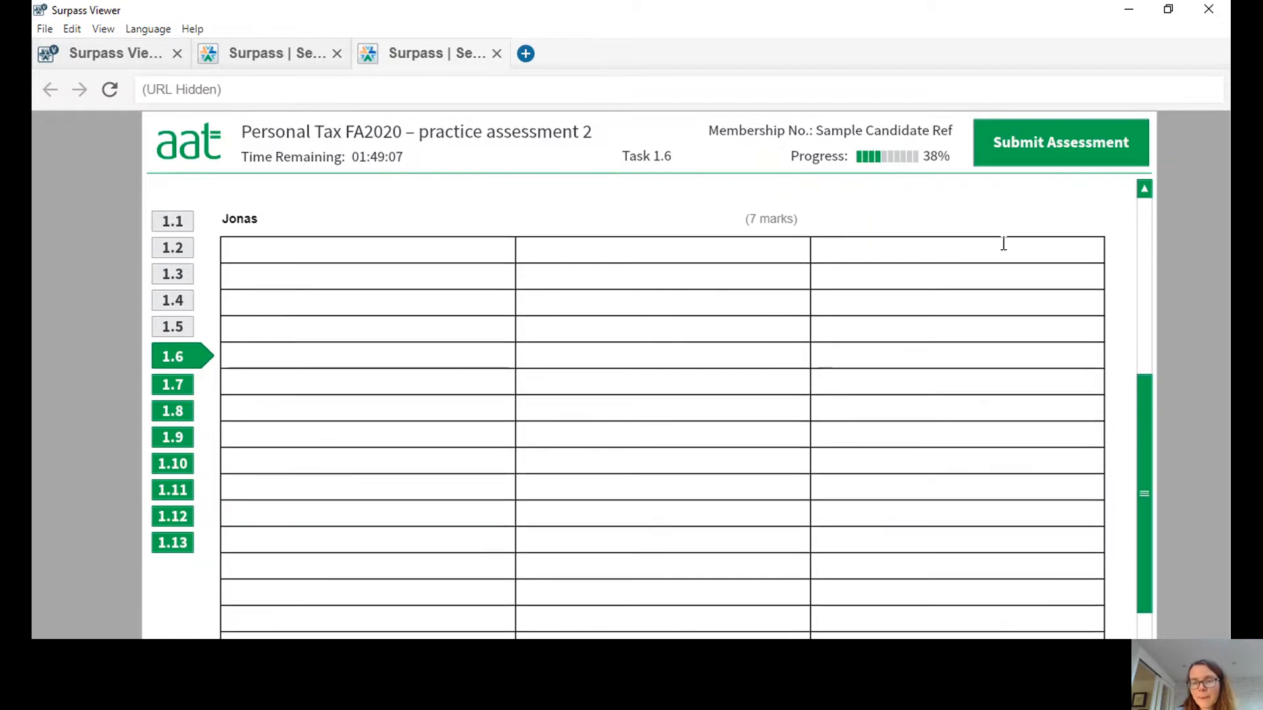
{"action": "left_click", "coordinate": [1012, 250]}
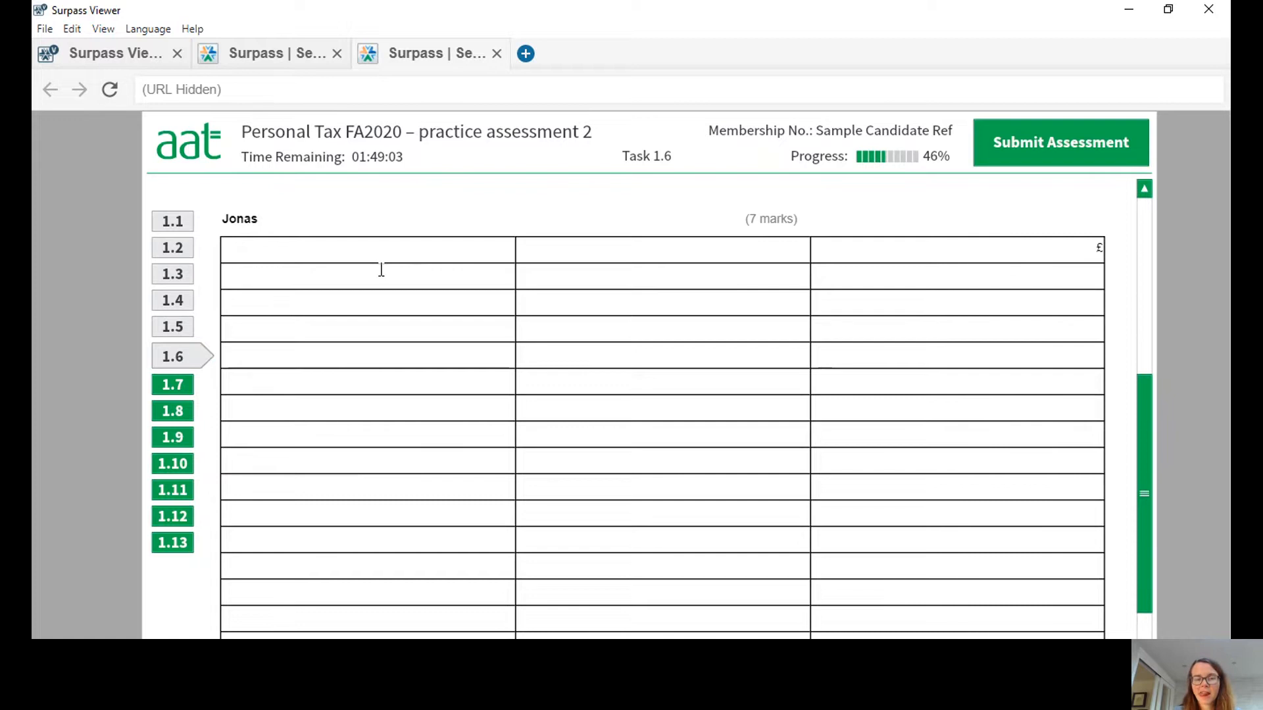
Add an "Employment income" row with 49000 in the £ column of the first taxpayer's table.
{"action": "left_click", "coordinate": [317, 275]}
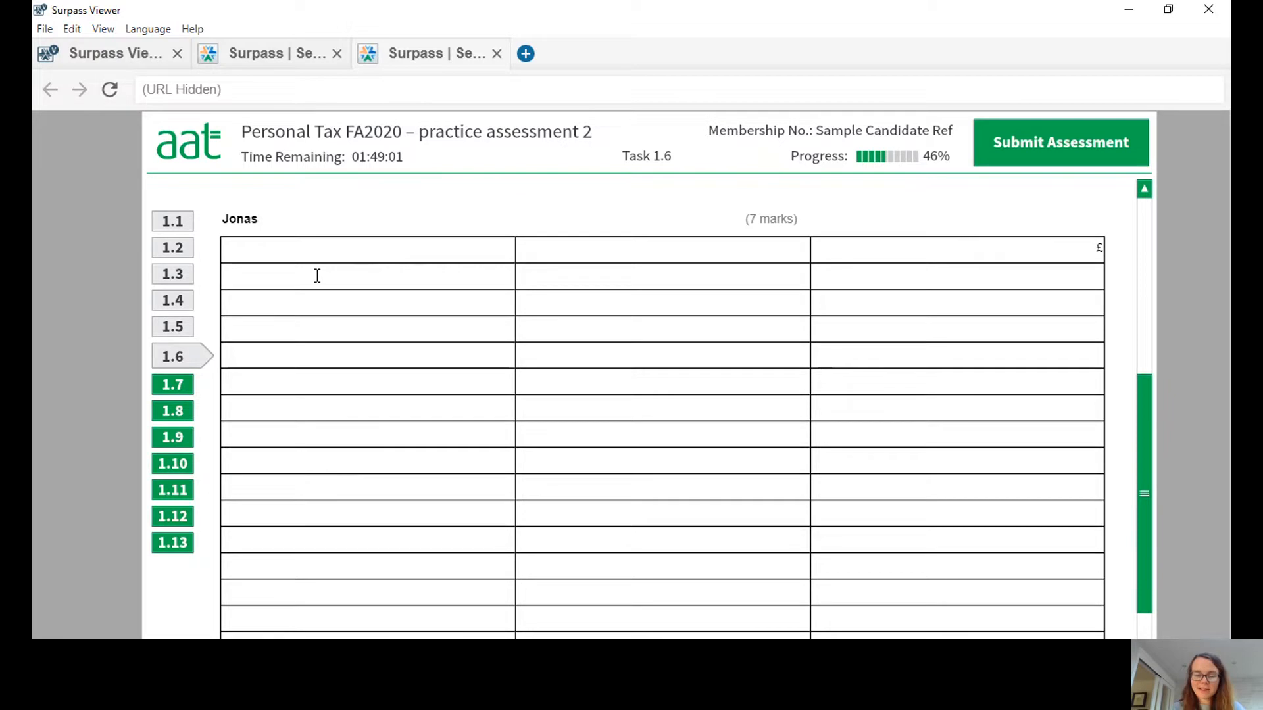
{"action": "type", "text": "Employment in"}
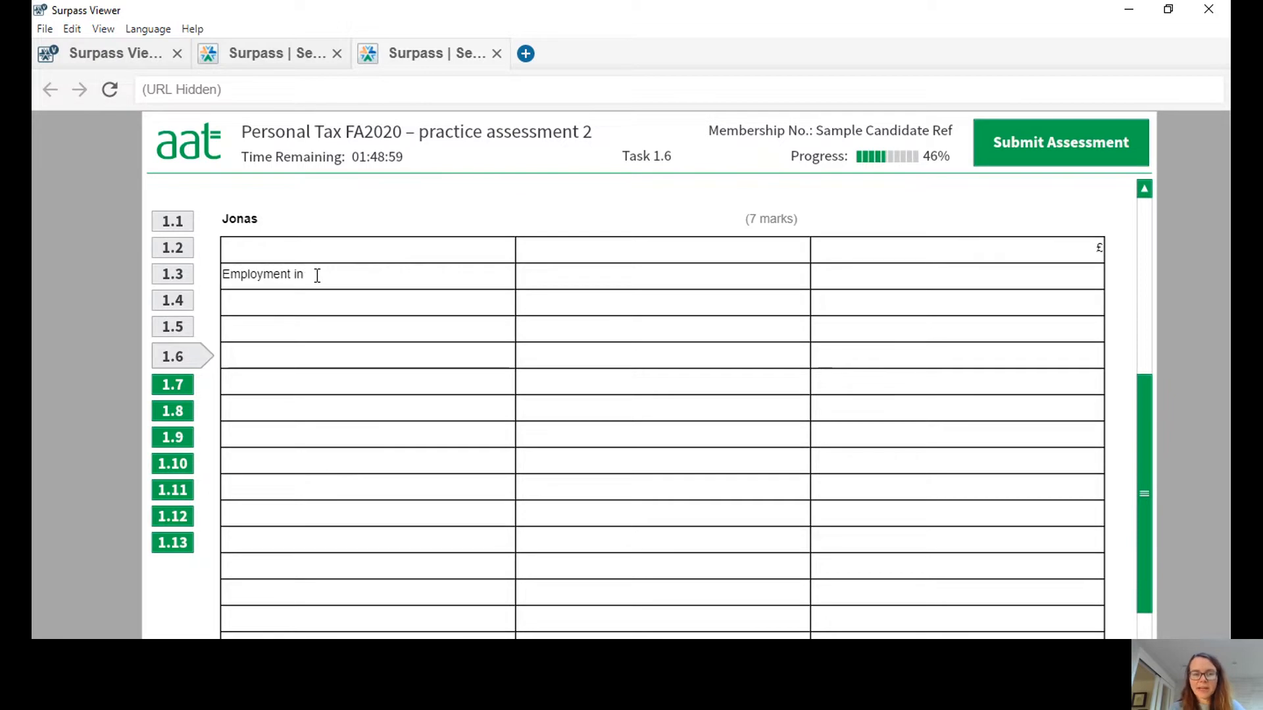
{"action": "type", "text": "come"}
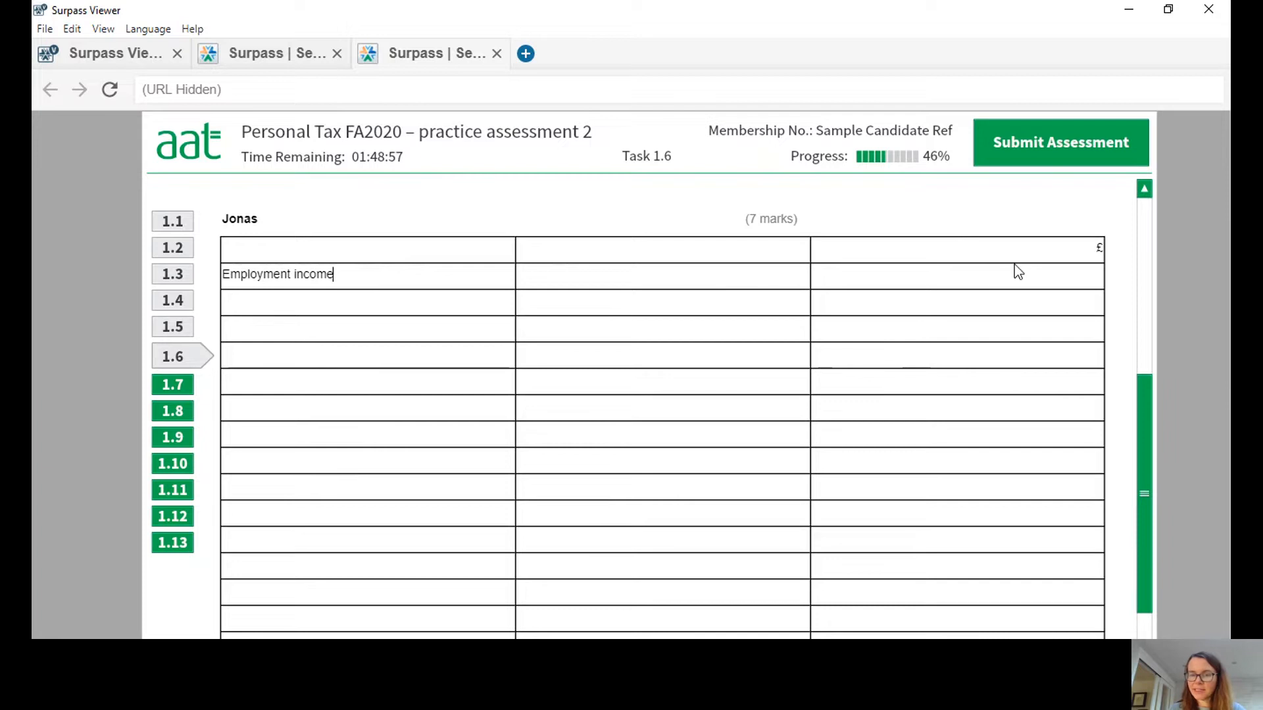
{"action": "left_click", "coordinate": [1023, 281]}
{"action": "type", "text": "49000"}
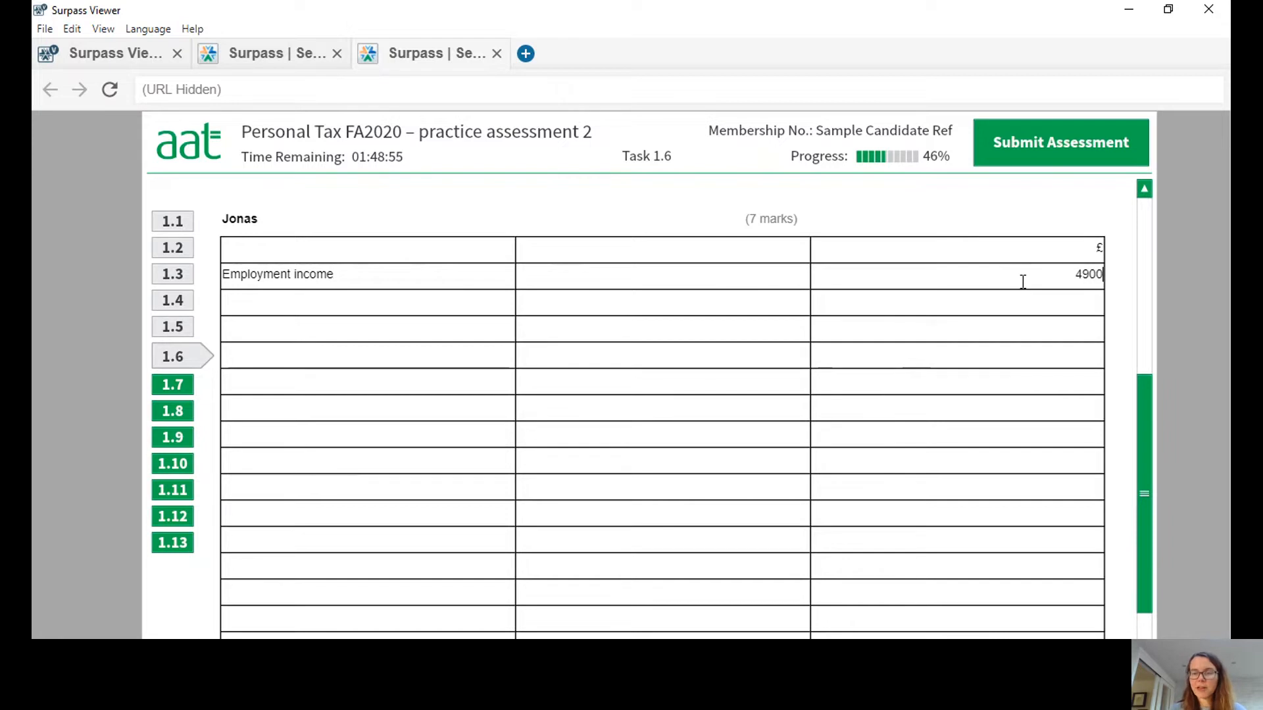
Add a "Property income" row with 15000 in the £ column beneath the employment income row.
{"action": "left_click", "coordinate": [370, 306]}
{"action": "type", "text": "Prp"}
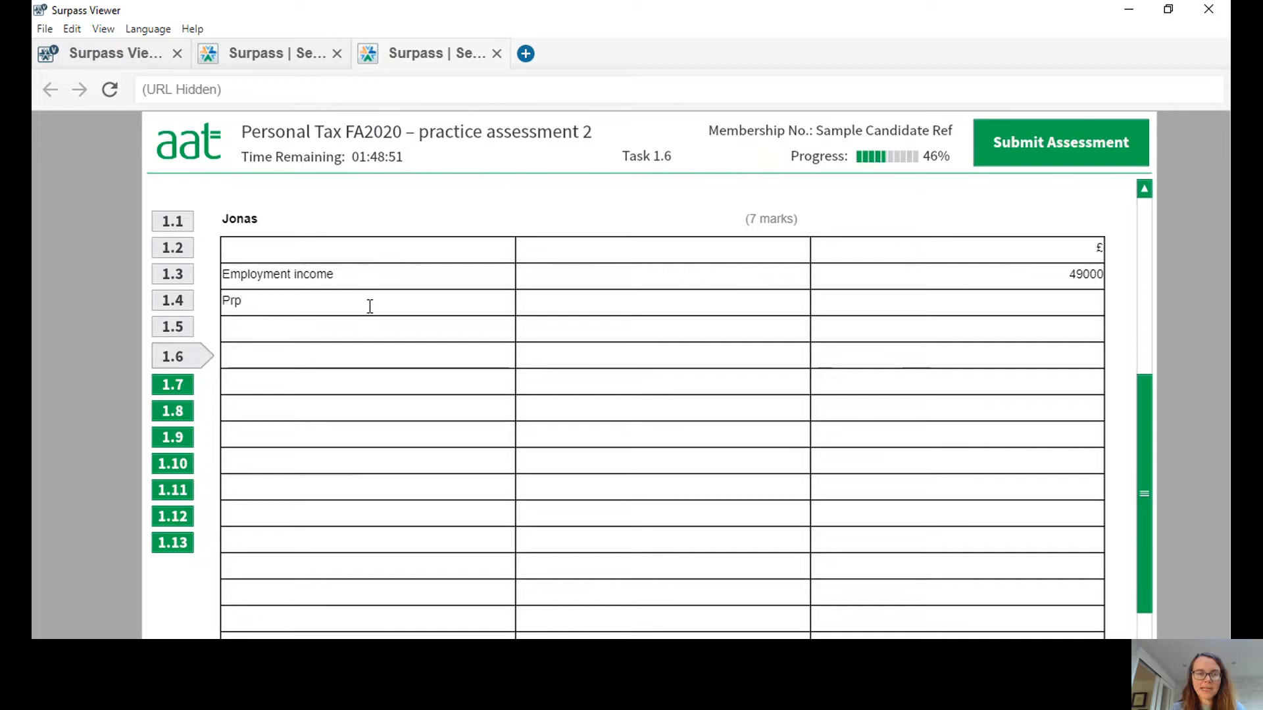
{"action": "type", "text": "operty in"}
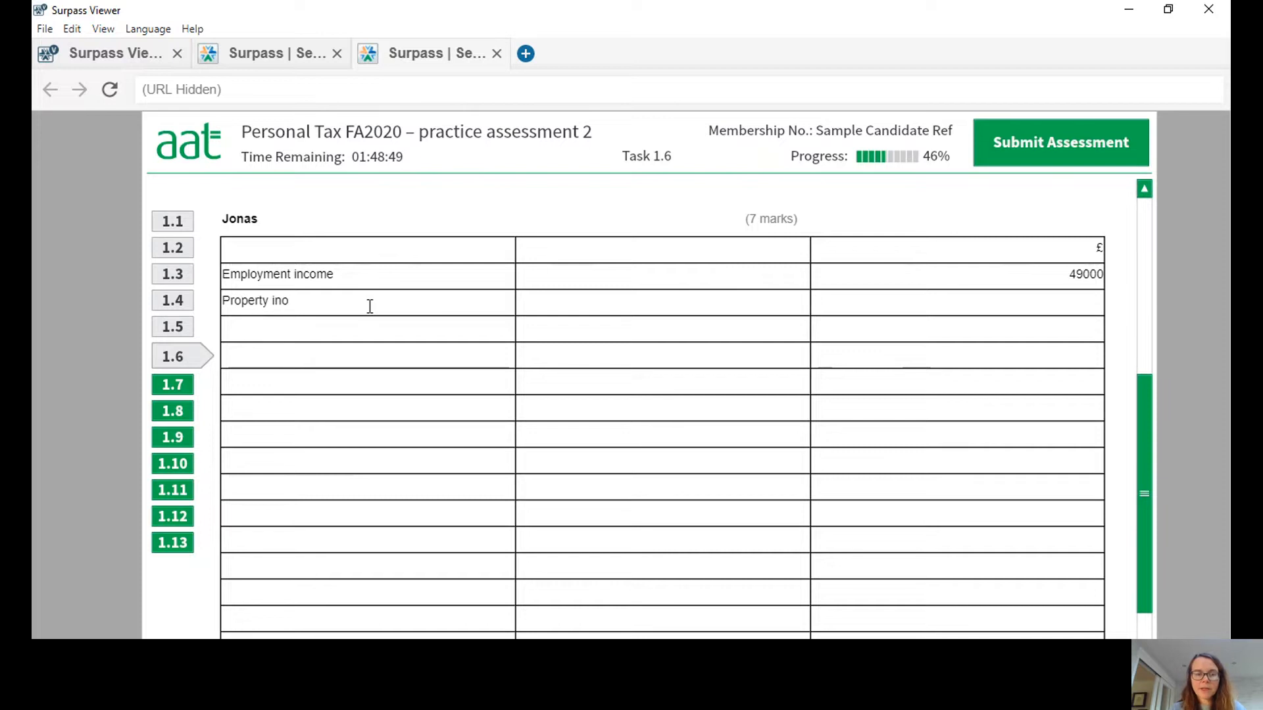
{"action": "type", "text": "come"}
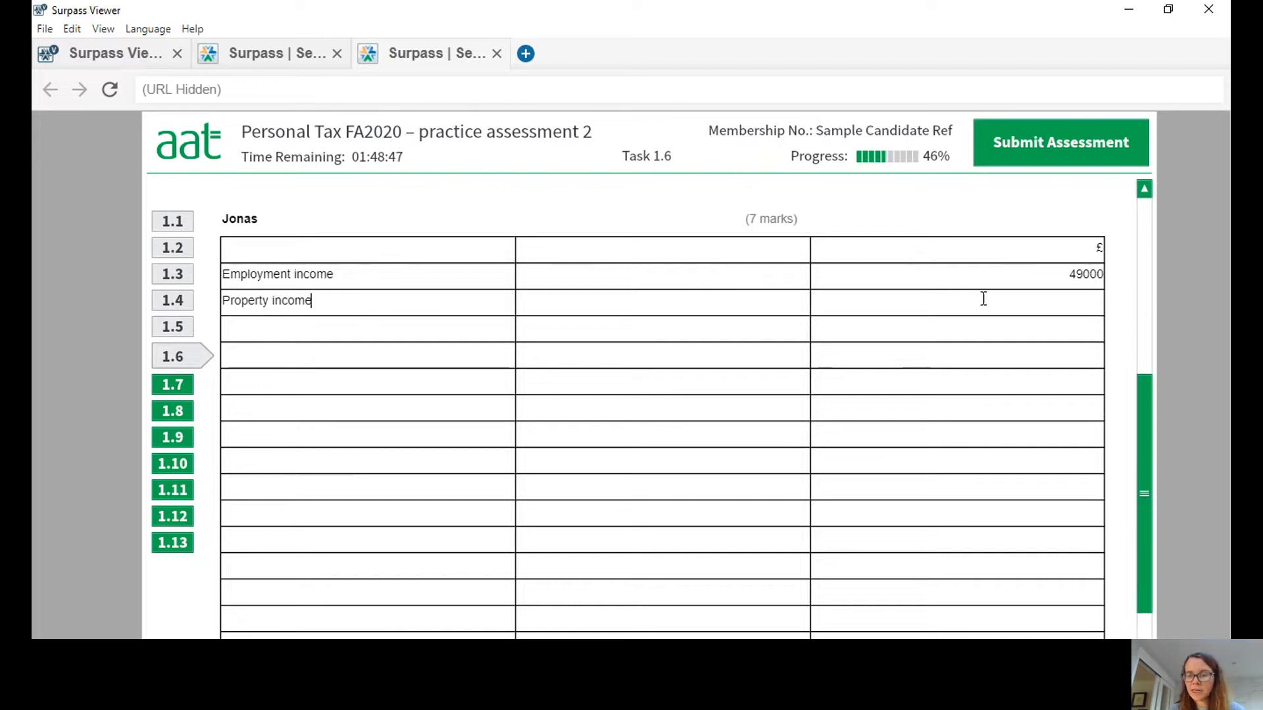
{"action": "type", "text": "15000"}
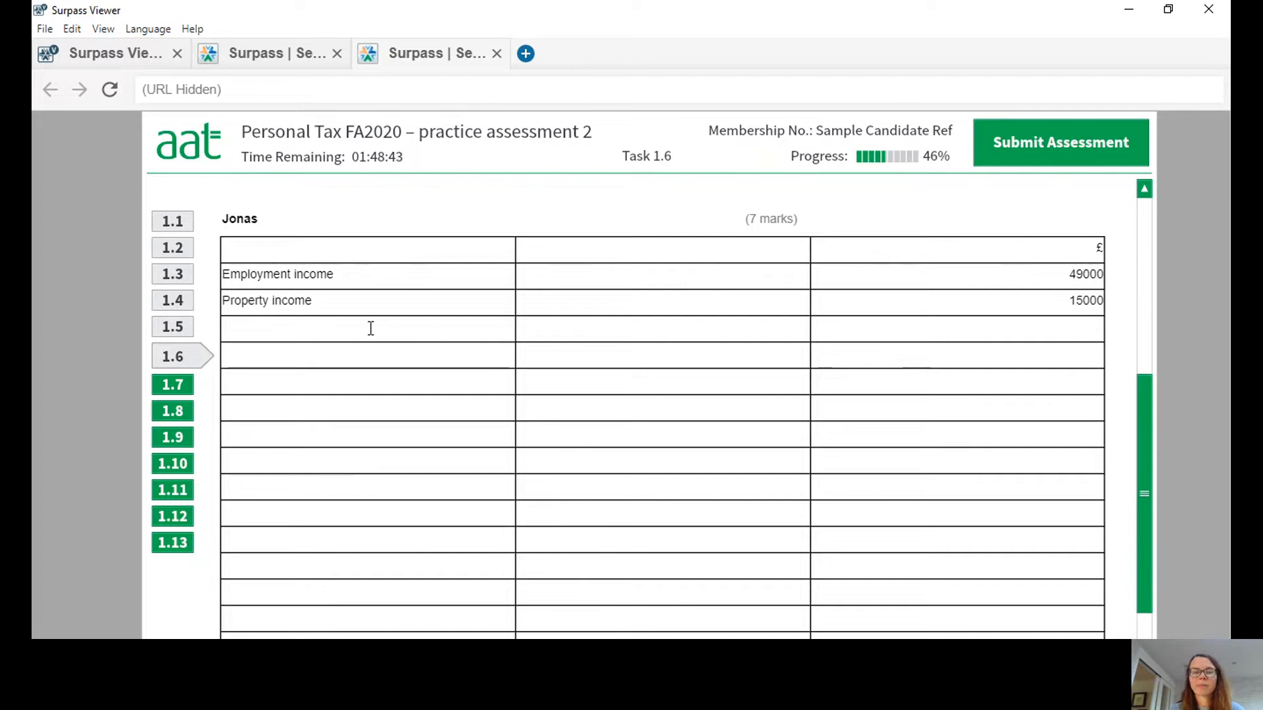
Label the row beneath property income "Bank and building society interest".
{"action": "left_click", "coordinate": [307, 327]}
{"action": "type", "text": "B"}
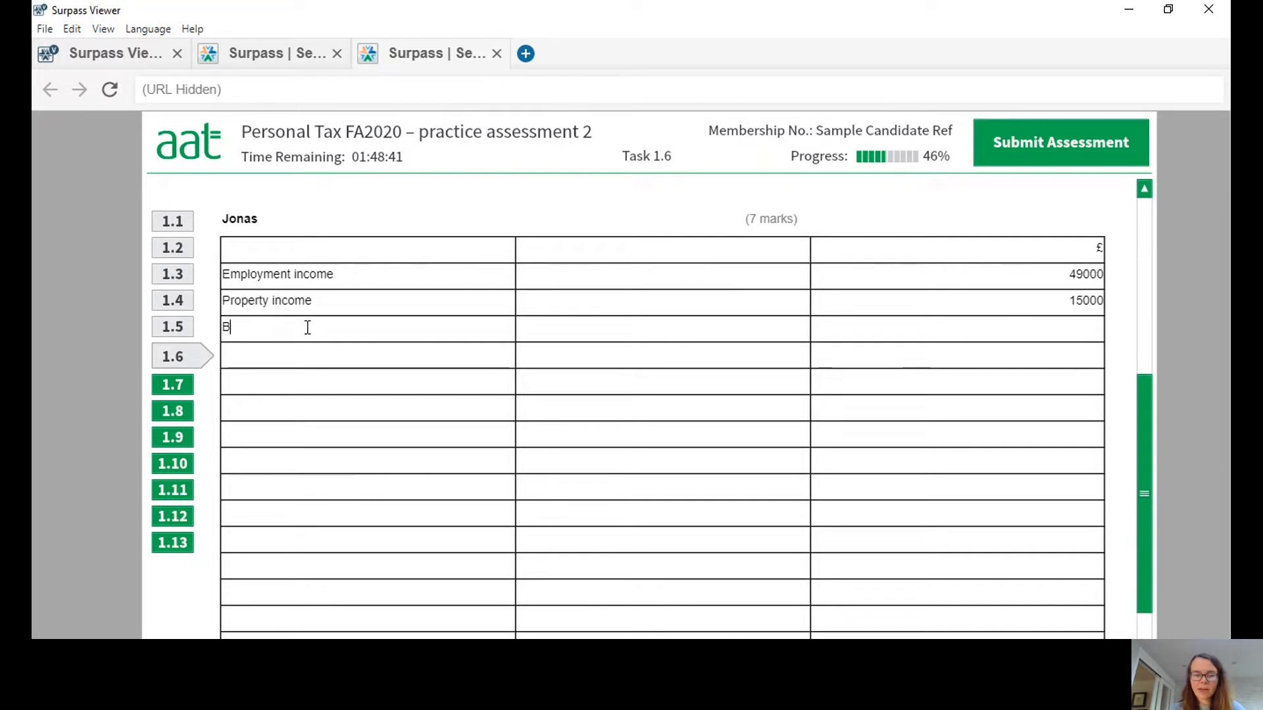
{"action": "type", "text": "ank and bu"}
{"action": "type", "text": "ing s"}
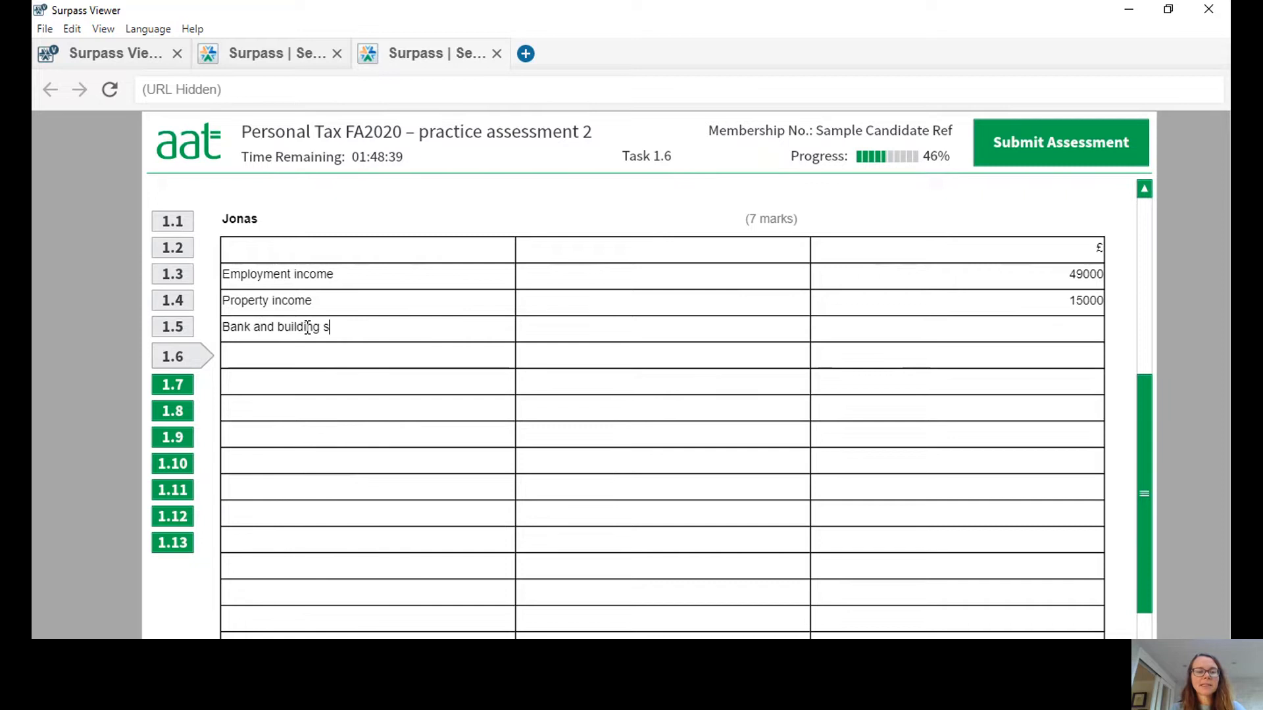
{"action": "type", "text": "ocieity"}
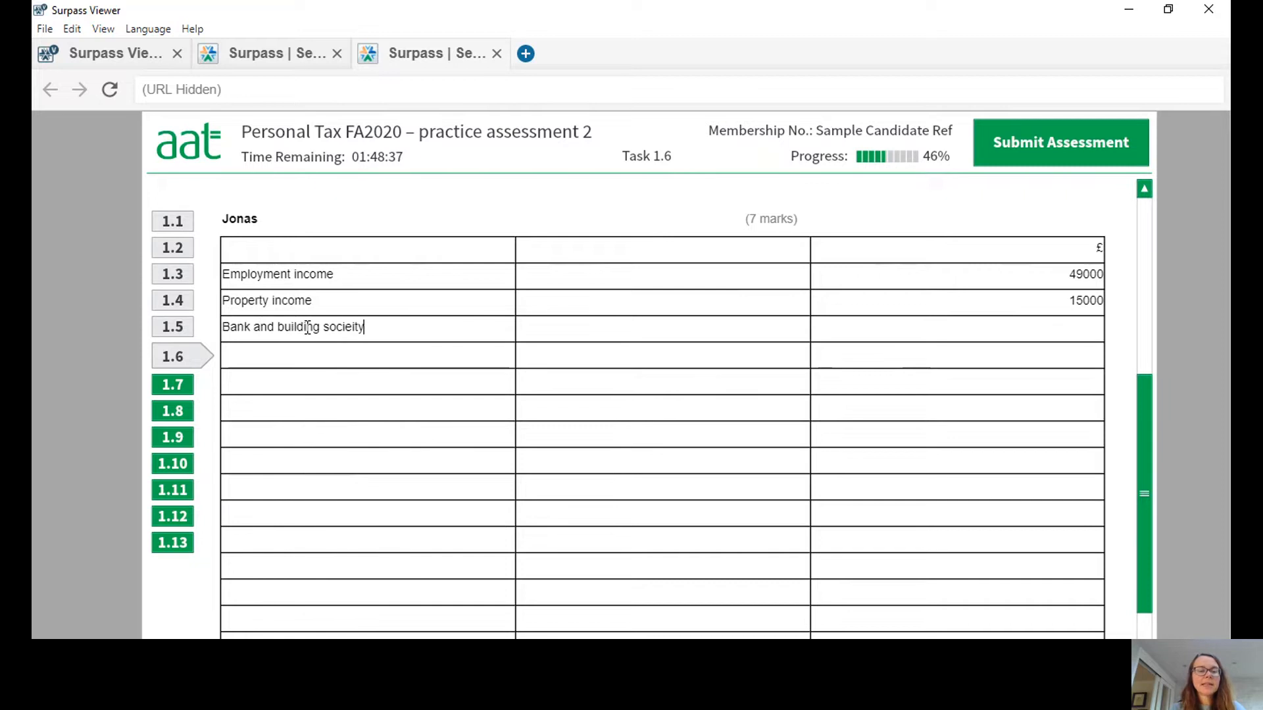
{"action": "key", "text": "BackSpace"}
{"action": "key", "text": "BackSpace"}
{"action": "key", "text": "BackSpace"}
{"action": "type", "text": "ty interest"}
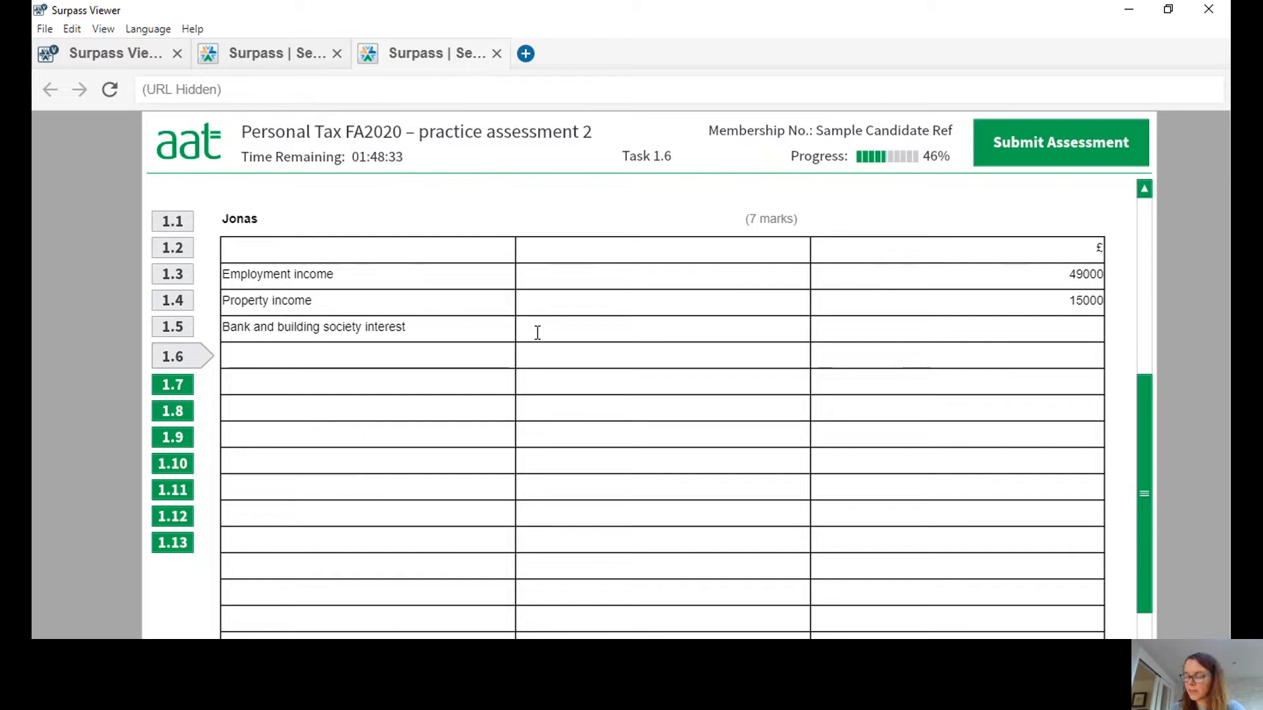
{"action": "type", "text": "900 +"}
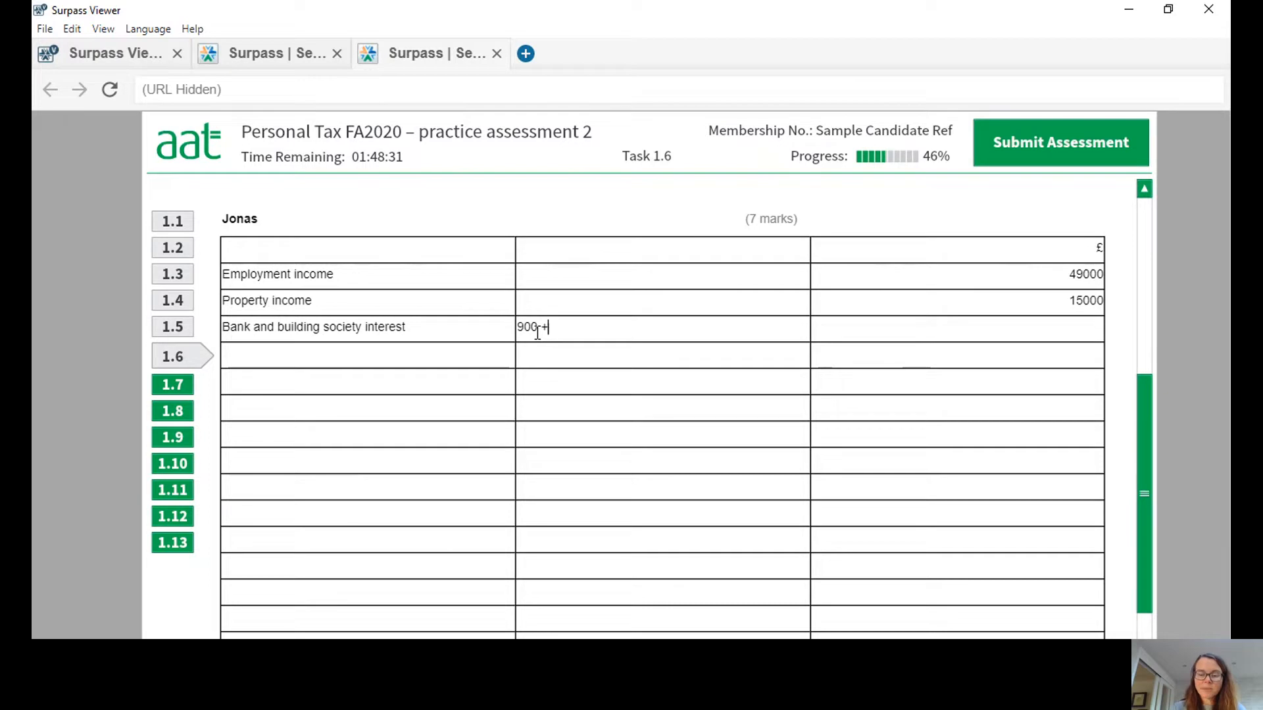
{"action": "type", "text": " 800"}
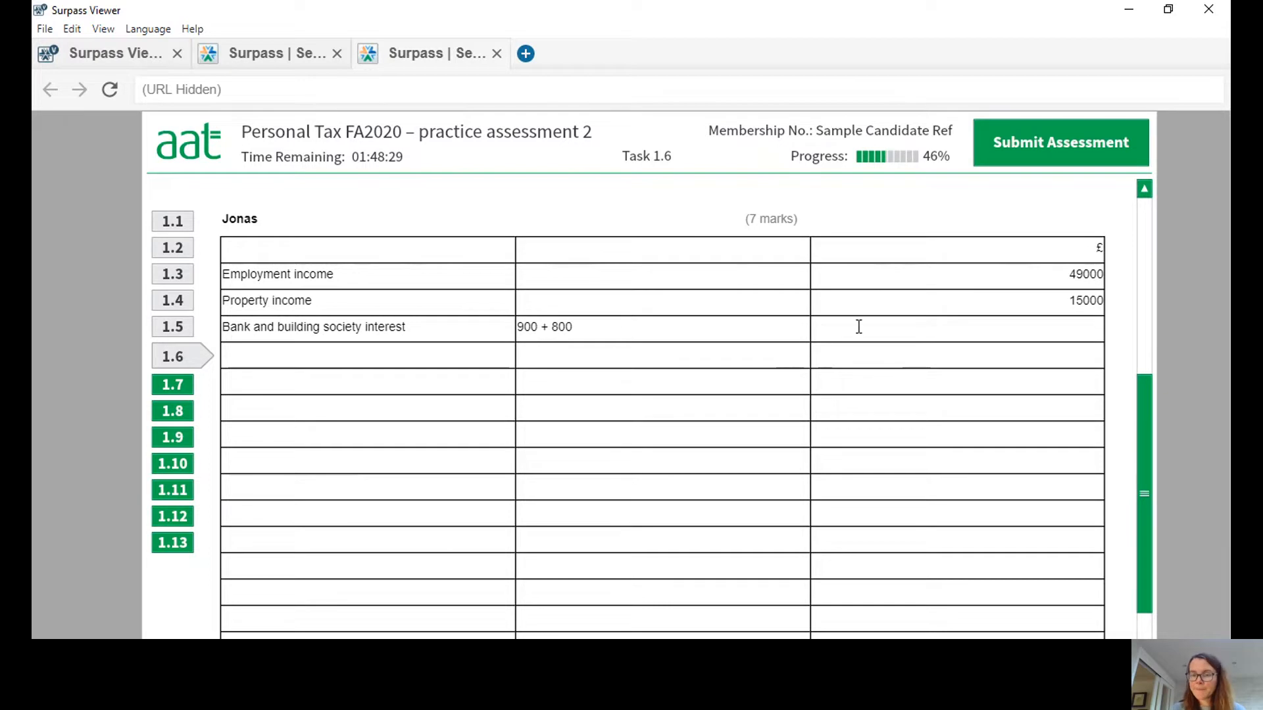
Enter the working 900 + 800 and the amount 1700 in the £ column for the bank and building society interest.
{"action": "left_click", "coordinate": [939, 332]}
{"action": "type", "text": "1700"}
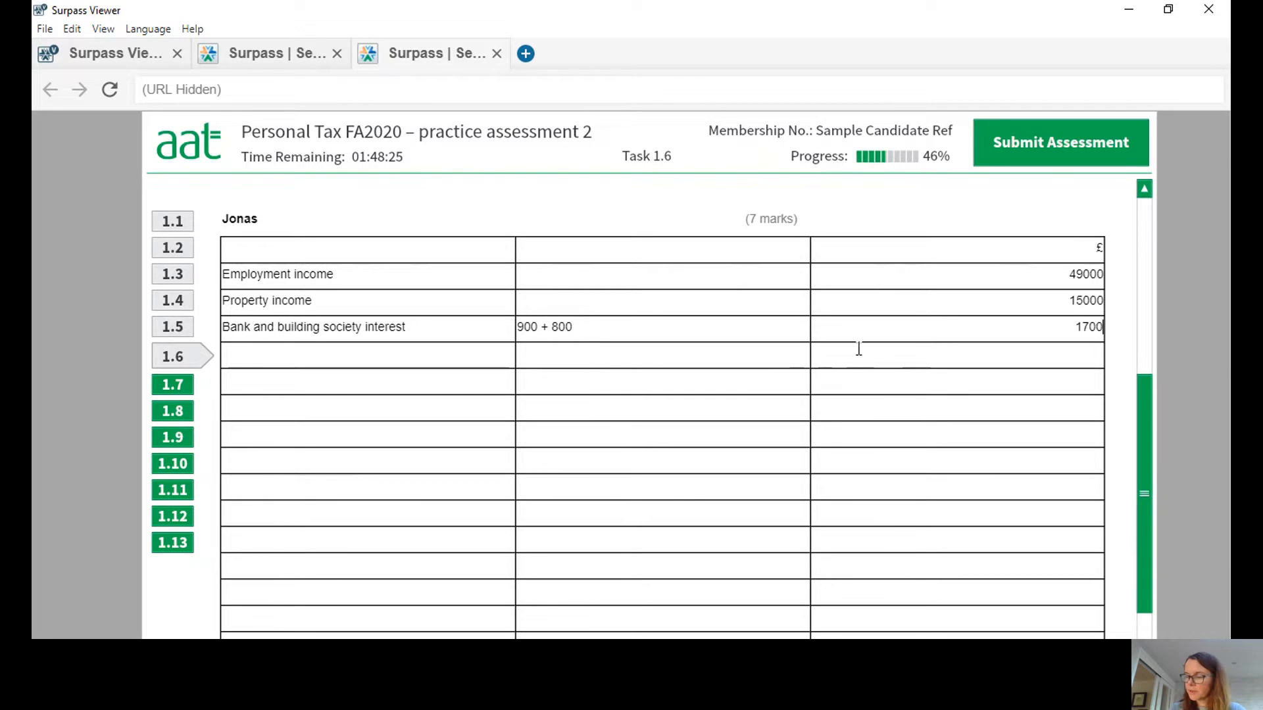
Add a "Dividends" row with 11700 in the £ column beneath the interest row.
{"action": "left_click", "coordinate": [290, 359]}
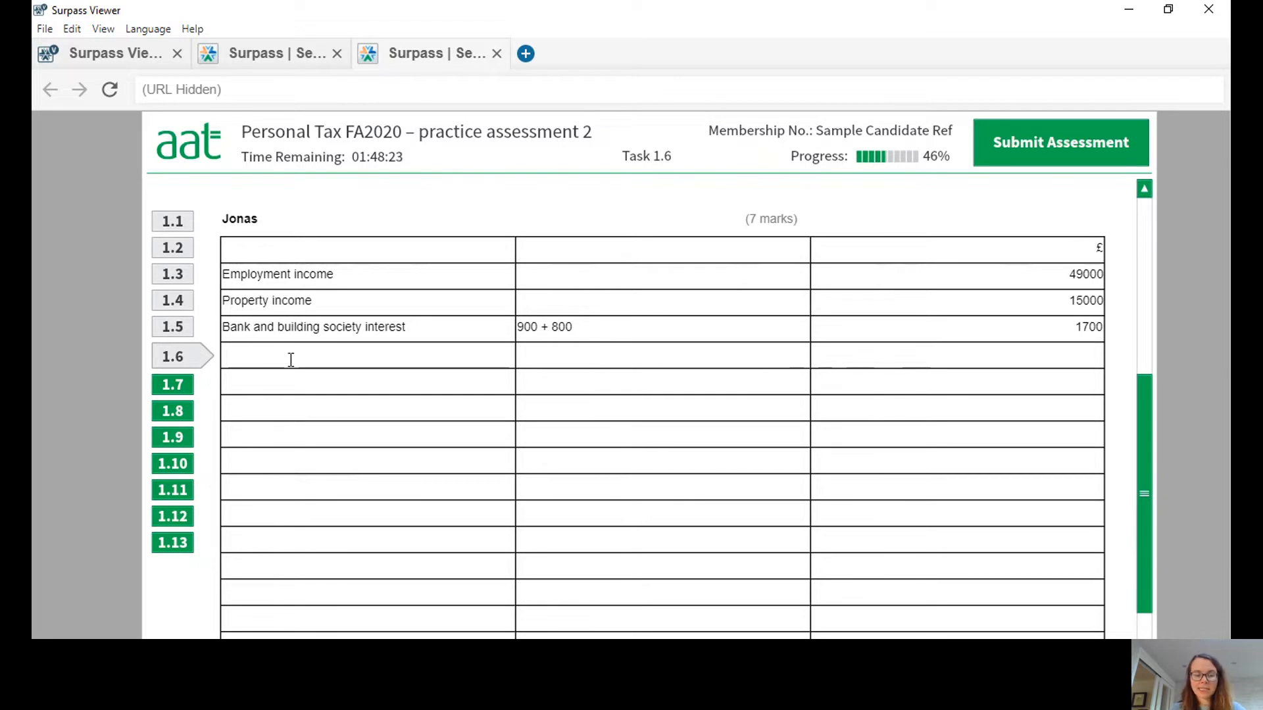
{"action": "type", "text": "Dividen"}
{"action": "key", "text": "BackSpace"}
{"action": "key", "text": "BackSpace"}
{"action": "key", "text": "BackSpace"}
{"action": "key", "text": "BackSpace"}
{"action": "key", "text": "BackSpace"}
{"action": "key", "text": "BackSpace"}
{"action": "type", "text": "iv"}
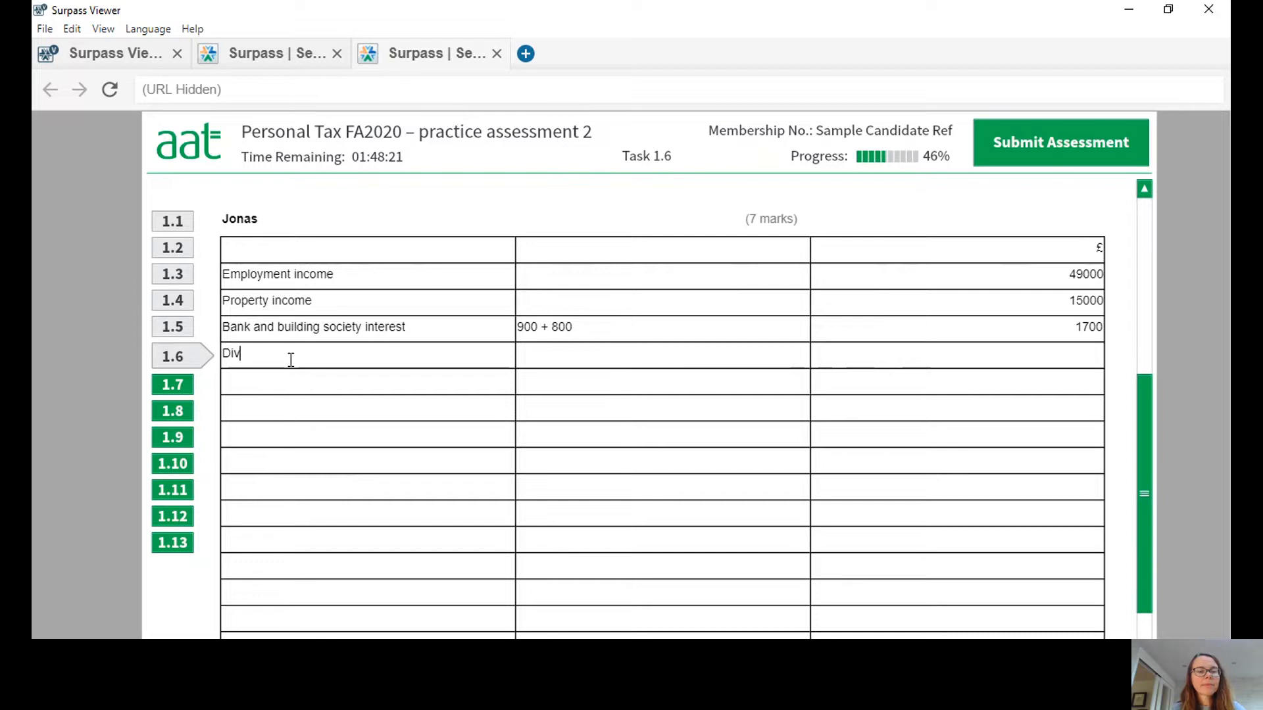
{"action": "type", "text": "idends"}
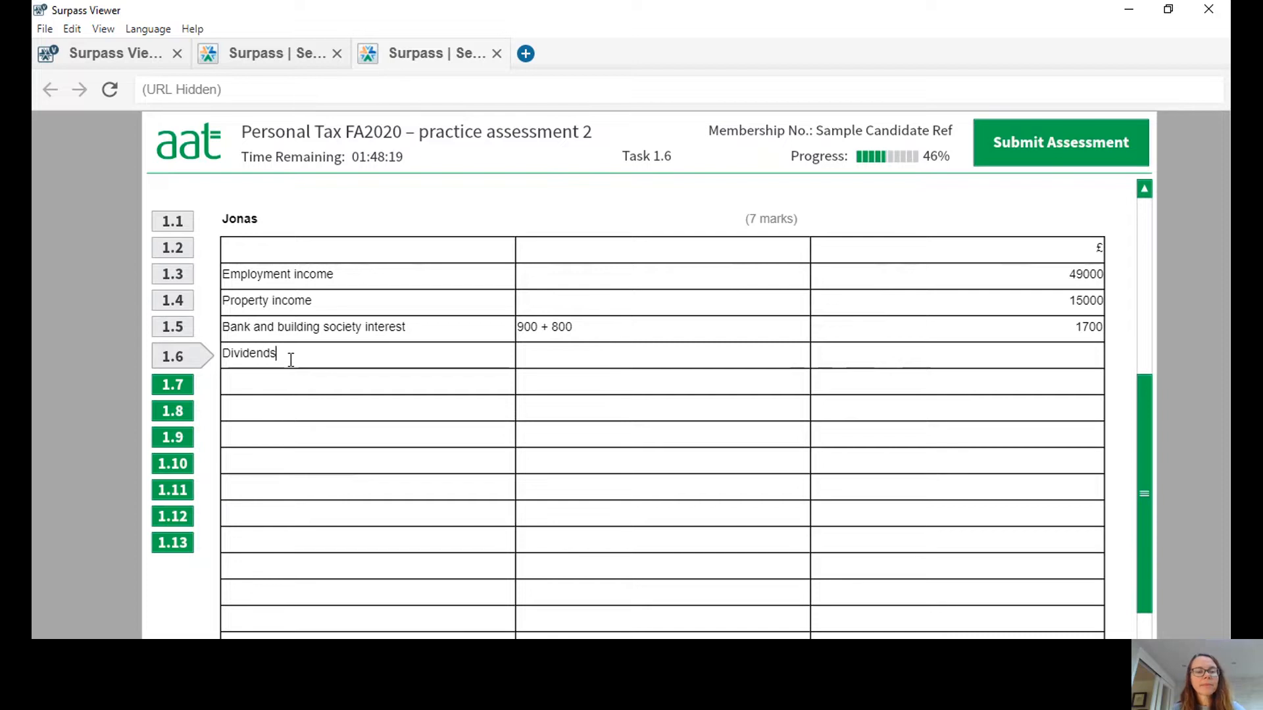
{"action": "left_click", "coordinate": [904, 361]}
{"action": "type", "text": "11700"}
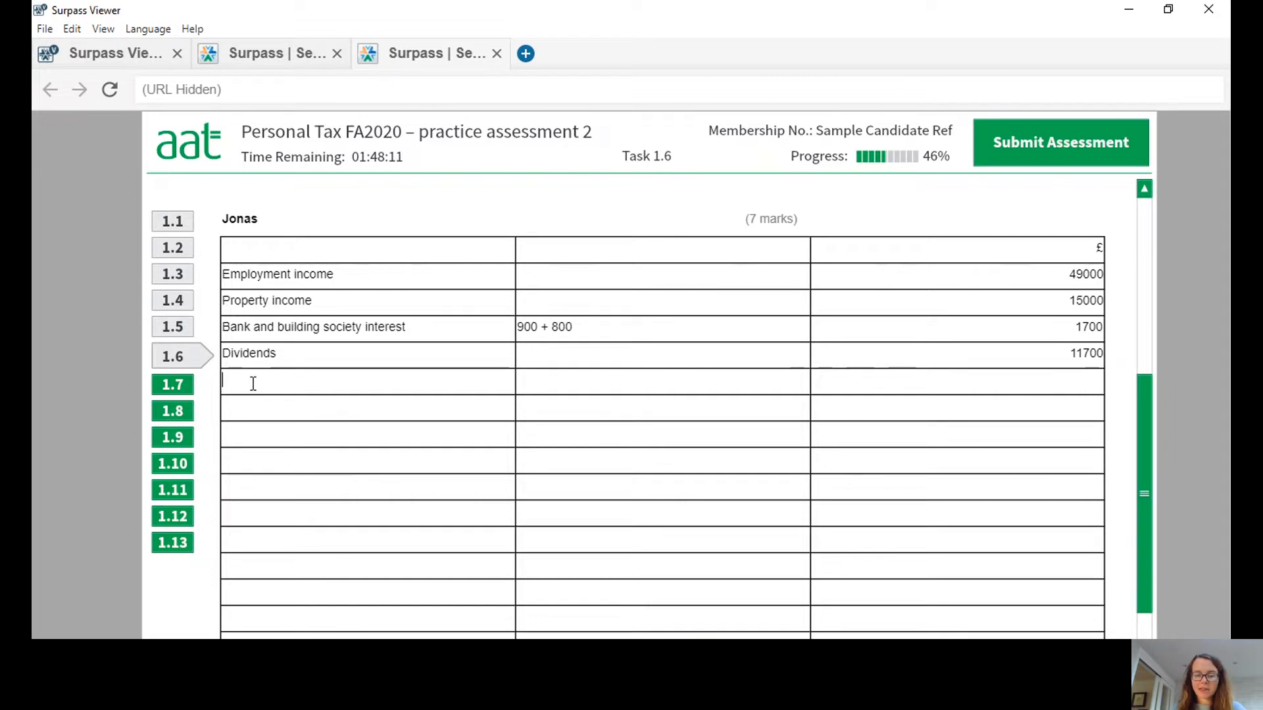
{"action": "type", "text": "Personal allowa"}
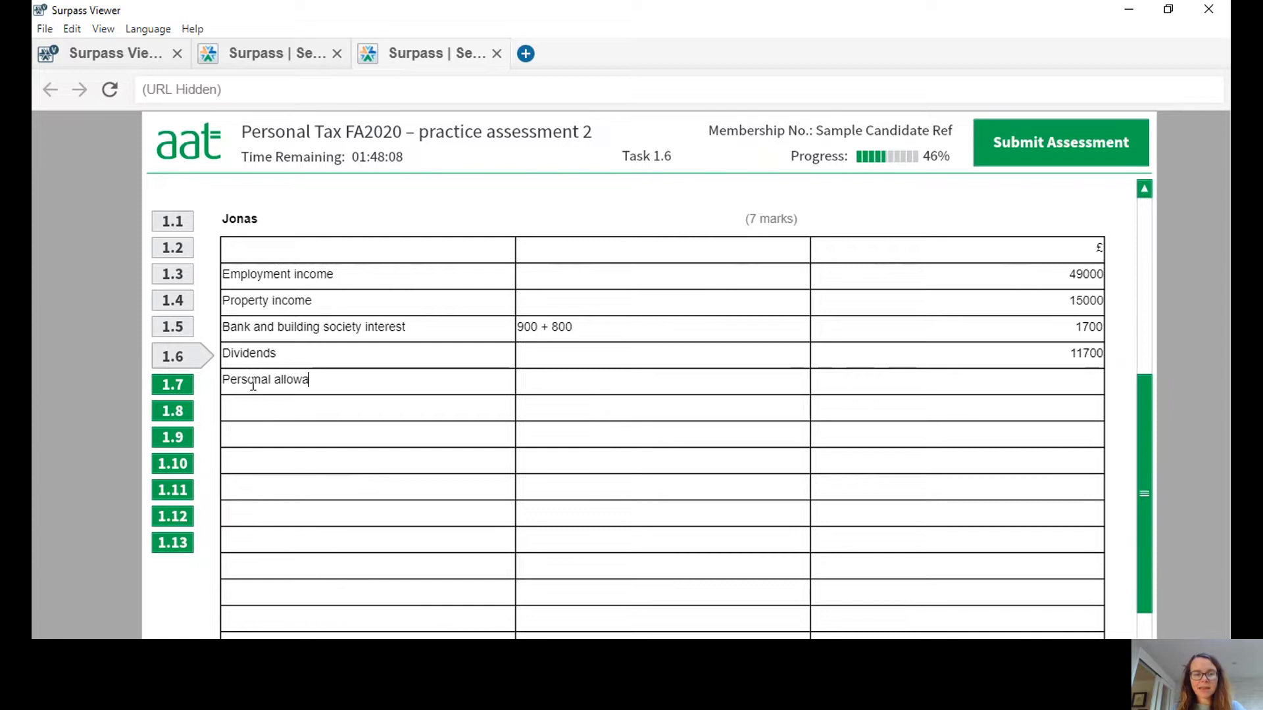
{"action": "type", "text": "nce"}
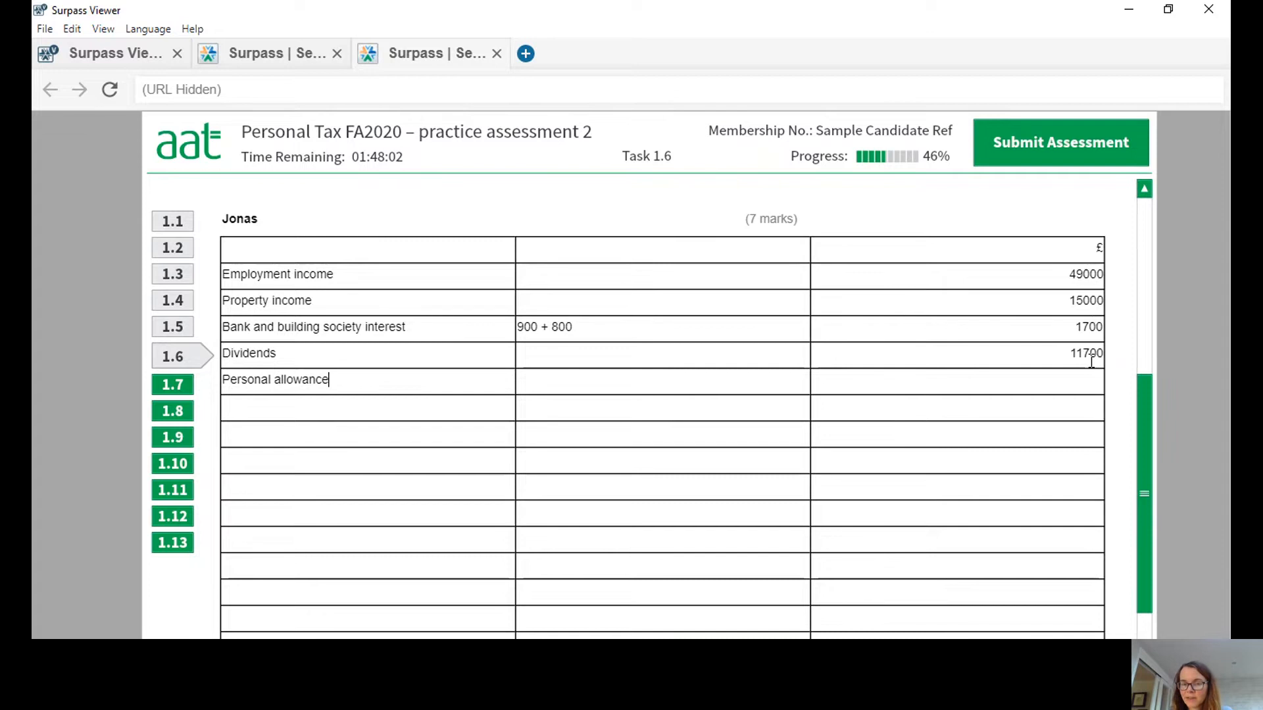
Add a "Personal allowance" row with the deduction (12500) in the £ column beneath the dividends.
{"action": "left_click", "coordinate": [1084, 386]}
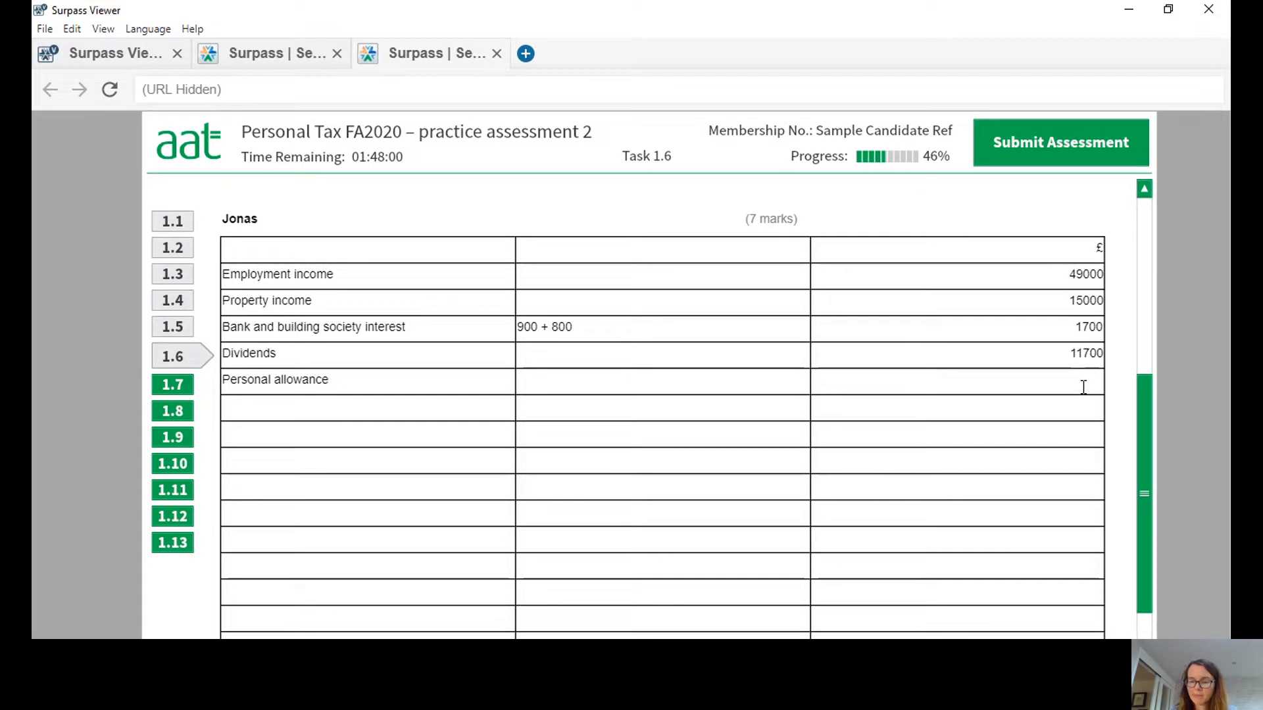
{"action": "type", "text": "(1250"}
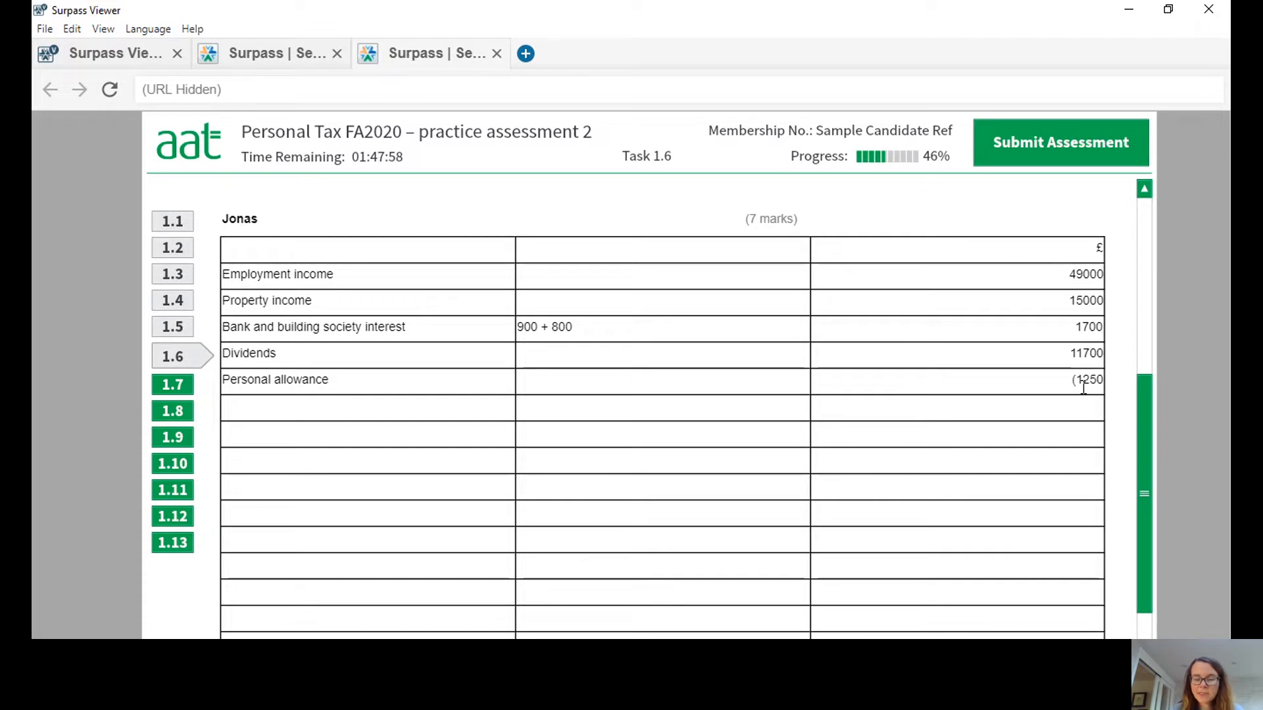
{"action": "type", "text": "0)"}
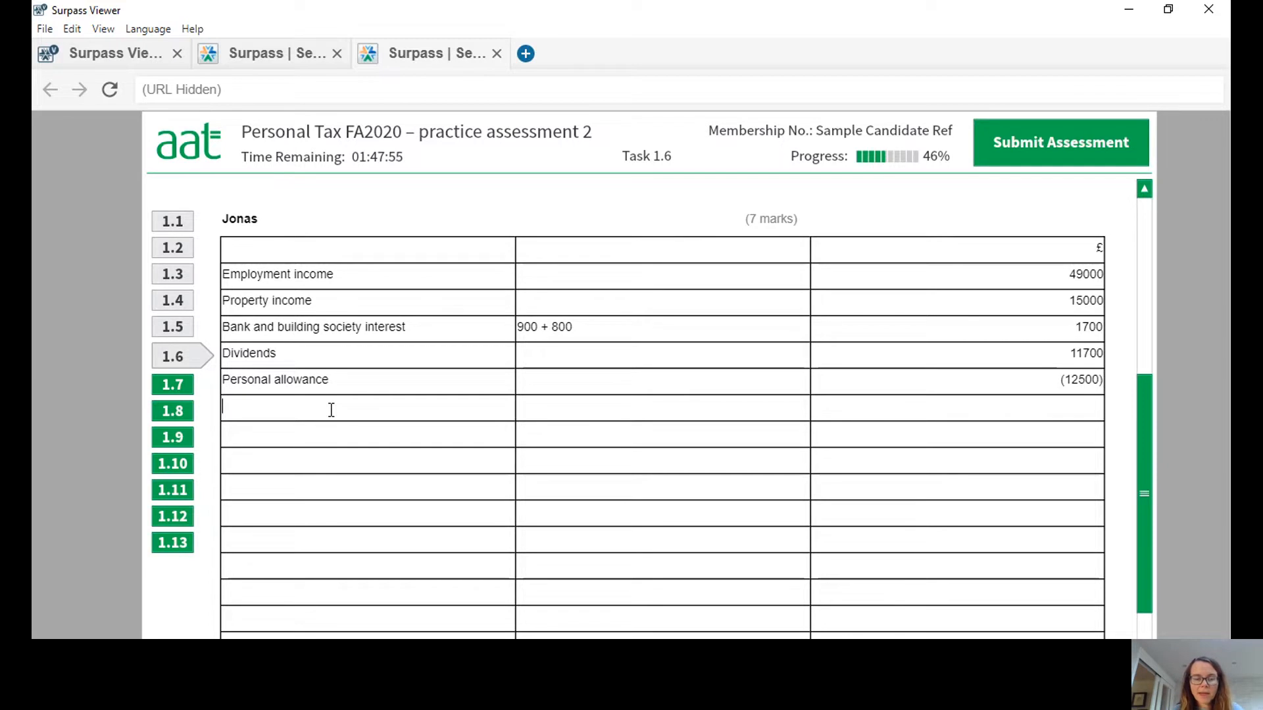
{"action": "type", "text": "Total income"}
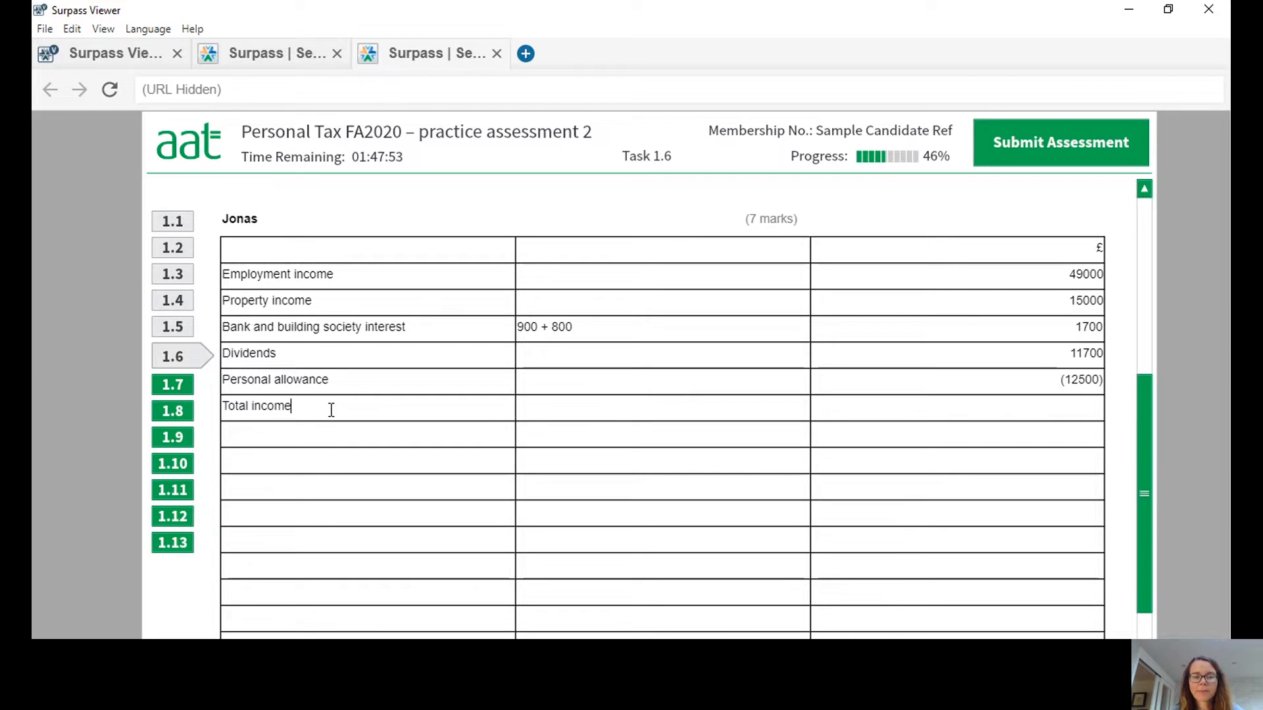
Add a "Total income" row with 64900 in the £ column beneath the personal allowance.
{"action": "left_click", "coordinate": [982, 406]}
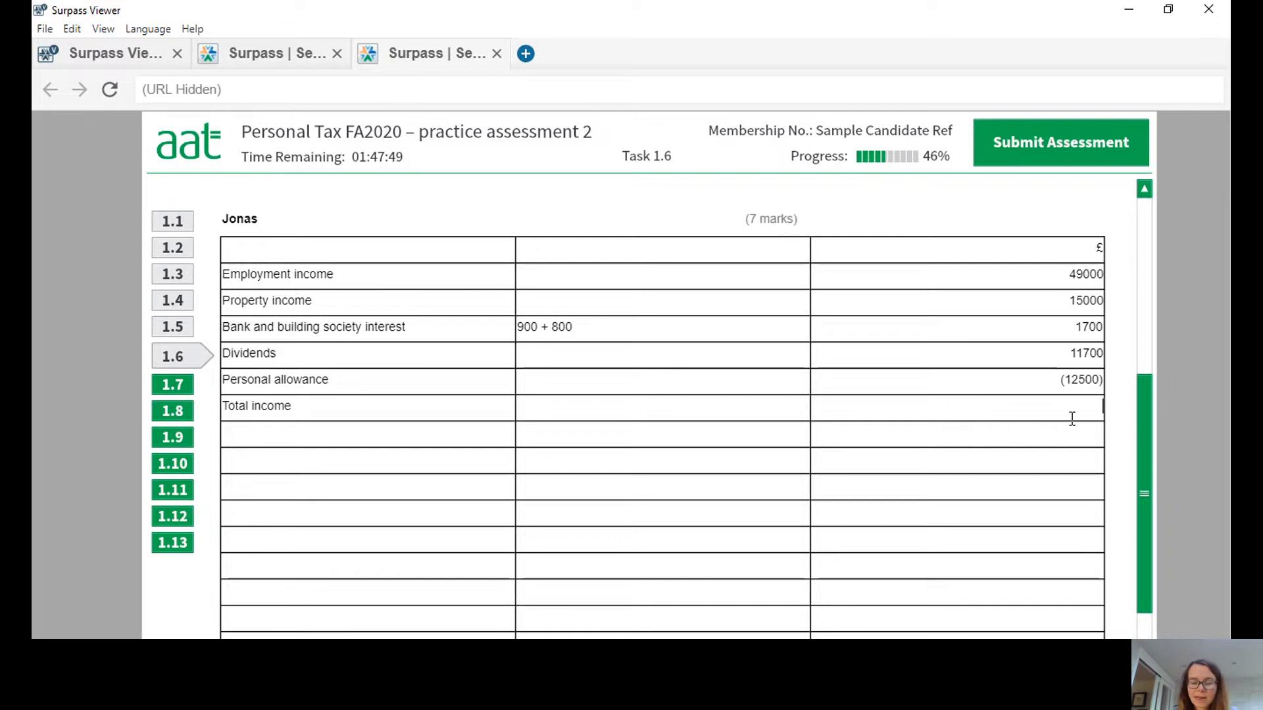
{"action": "type", "text": "64900"}
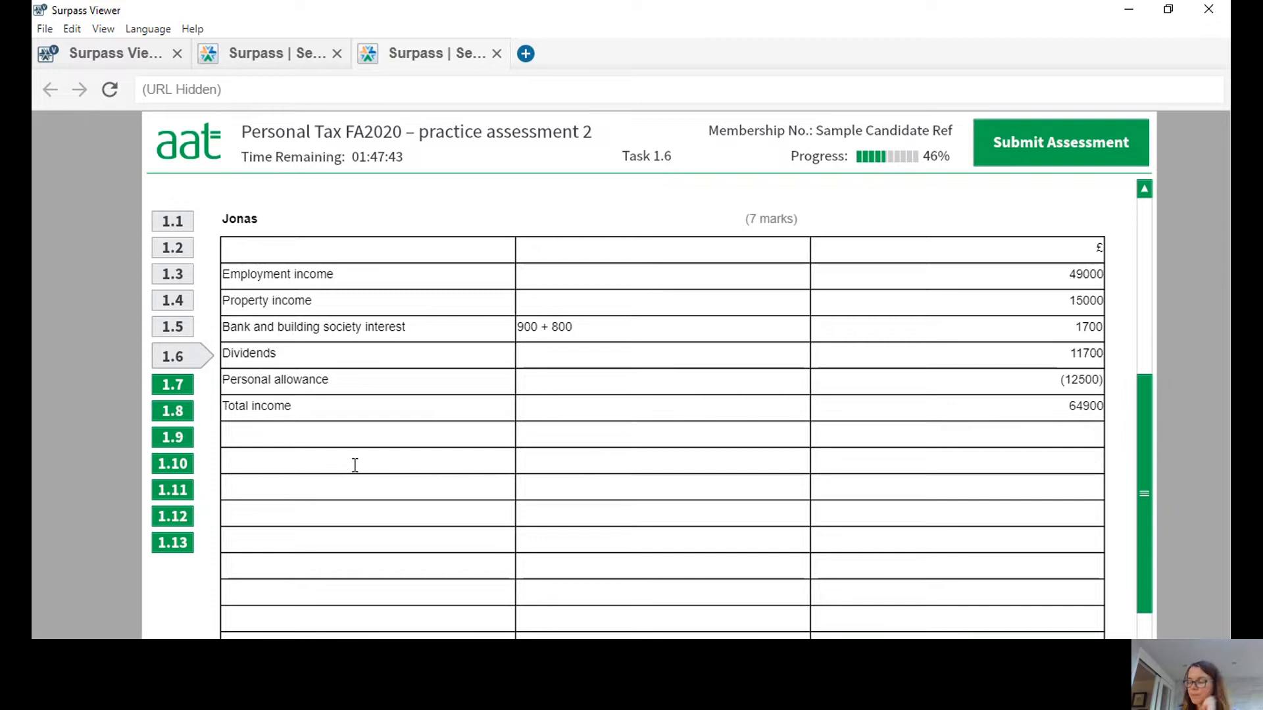
Leave a row after total income, label the following one "Non-savings income", and note 51500 in the middle column of the row between.
{"action": "type", "text": "Non"}
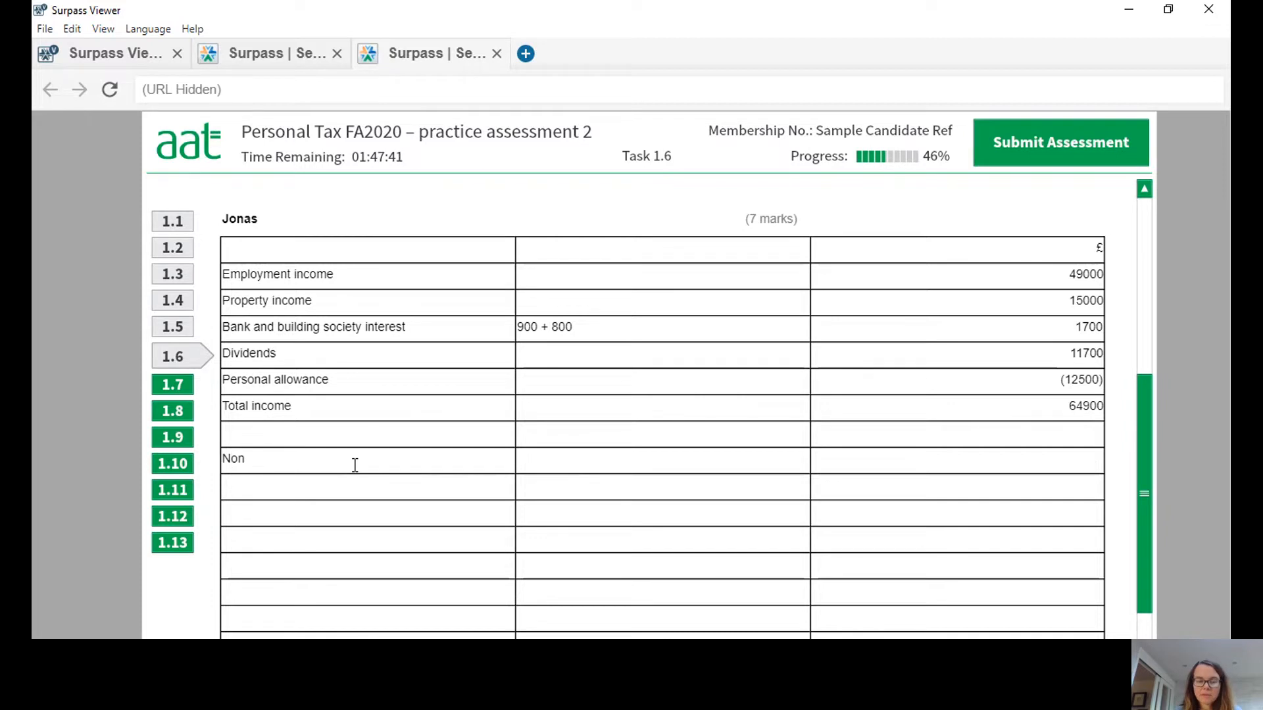
{"action": "type", "text": "-savings "}
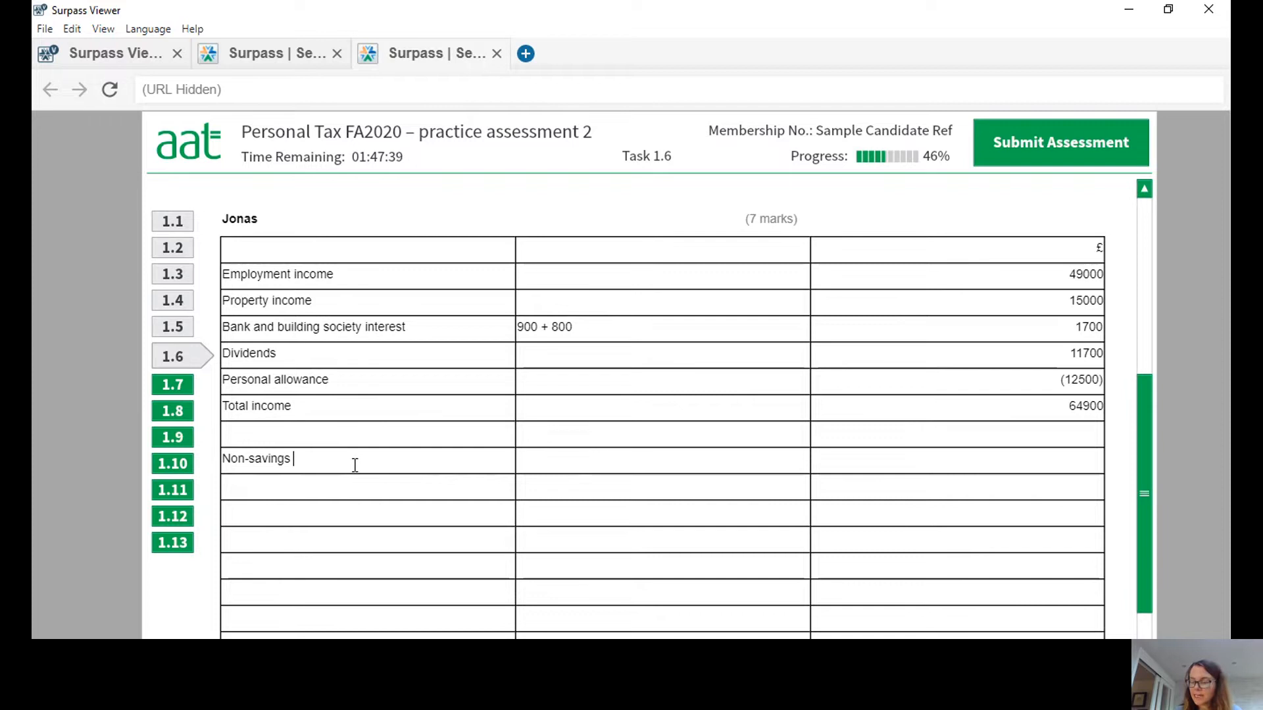
{"action": "type", "text": "income"}
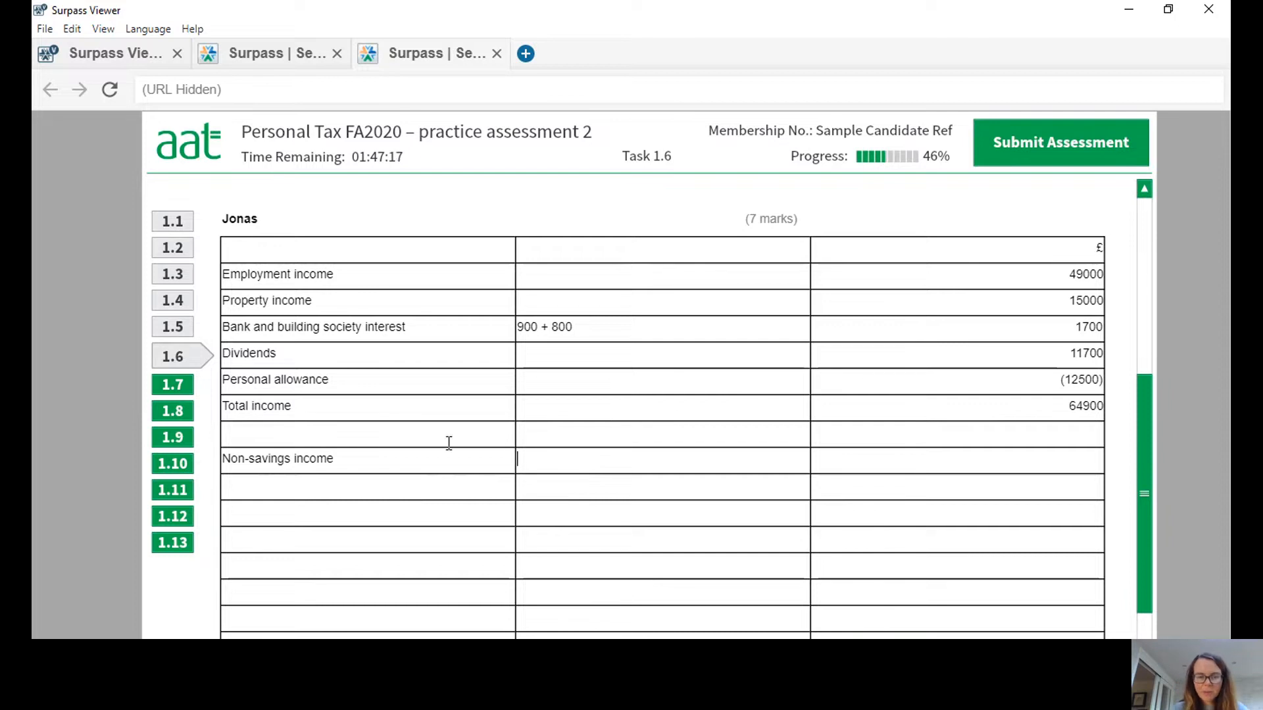
{"action": "type", "text": "51"}
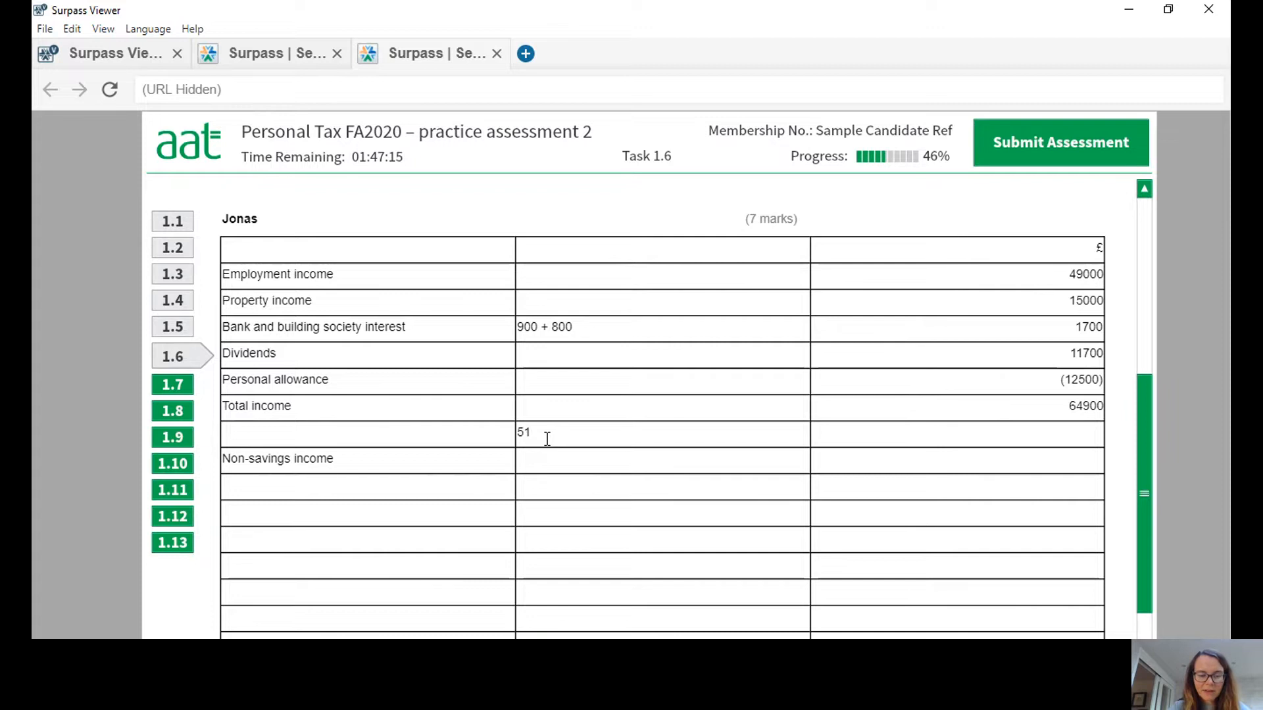
{"action": "type", "text": "500"}
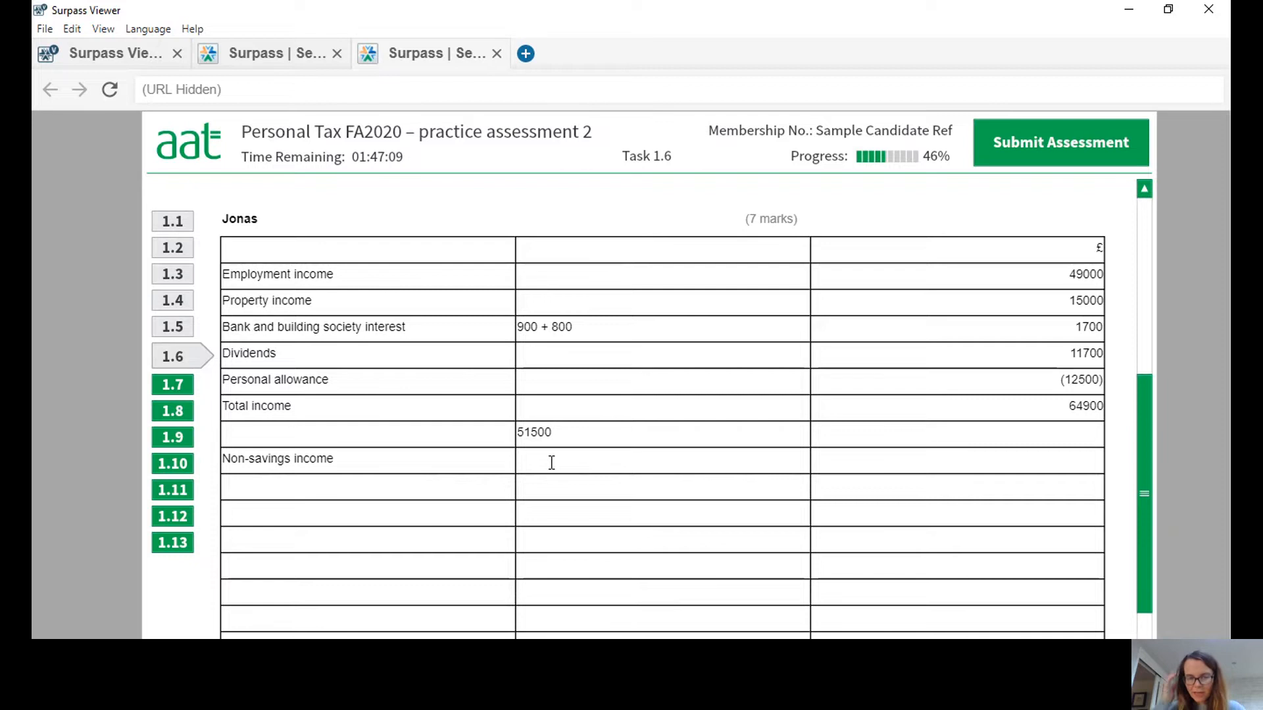
Enter the working 37500 x 20% in the non-savings income row with 7500 in the £ column.
{"action": "left_click", "coordinate": [551, 463]}
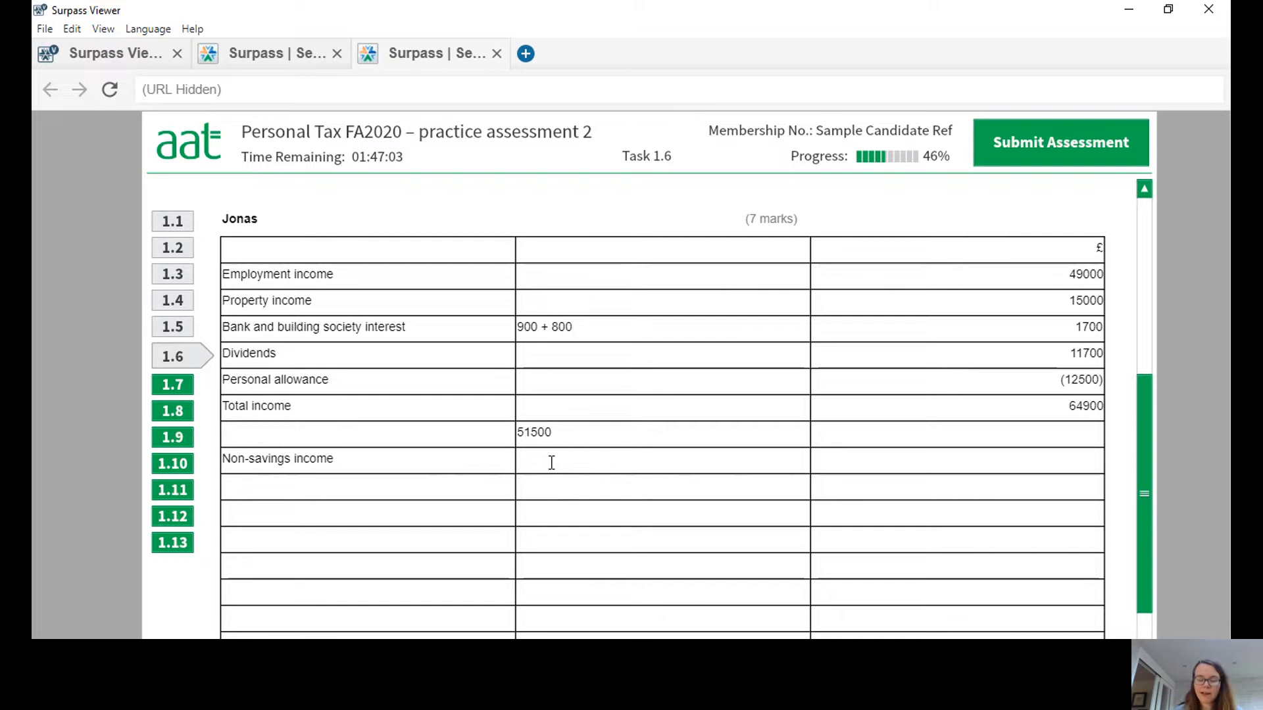
{"action": "type", "text": "37500"}
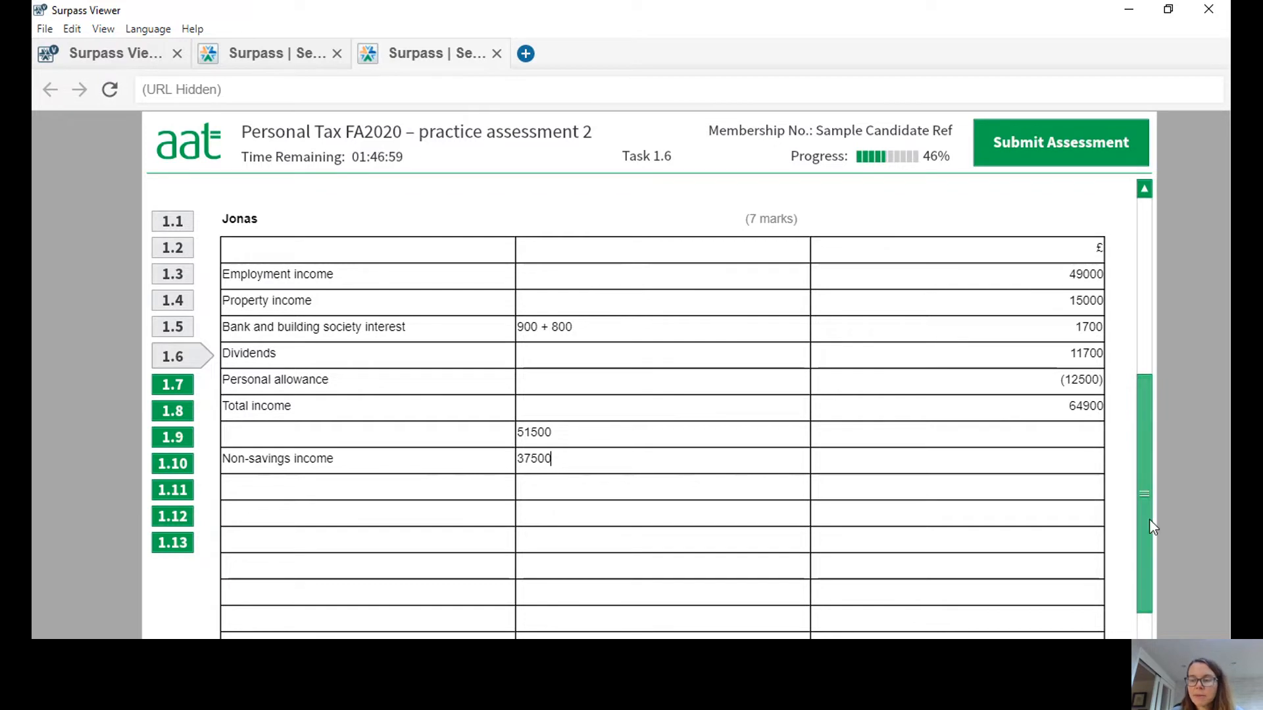
{"action": "left_click_drag", "start_coordinate": [1146, 501], "coordinate": [1144, 528]}
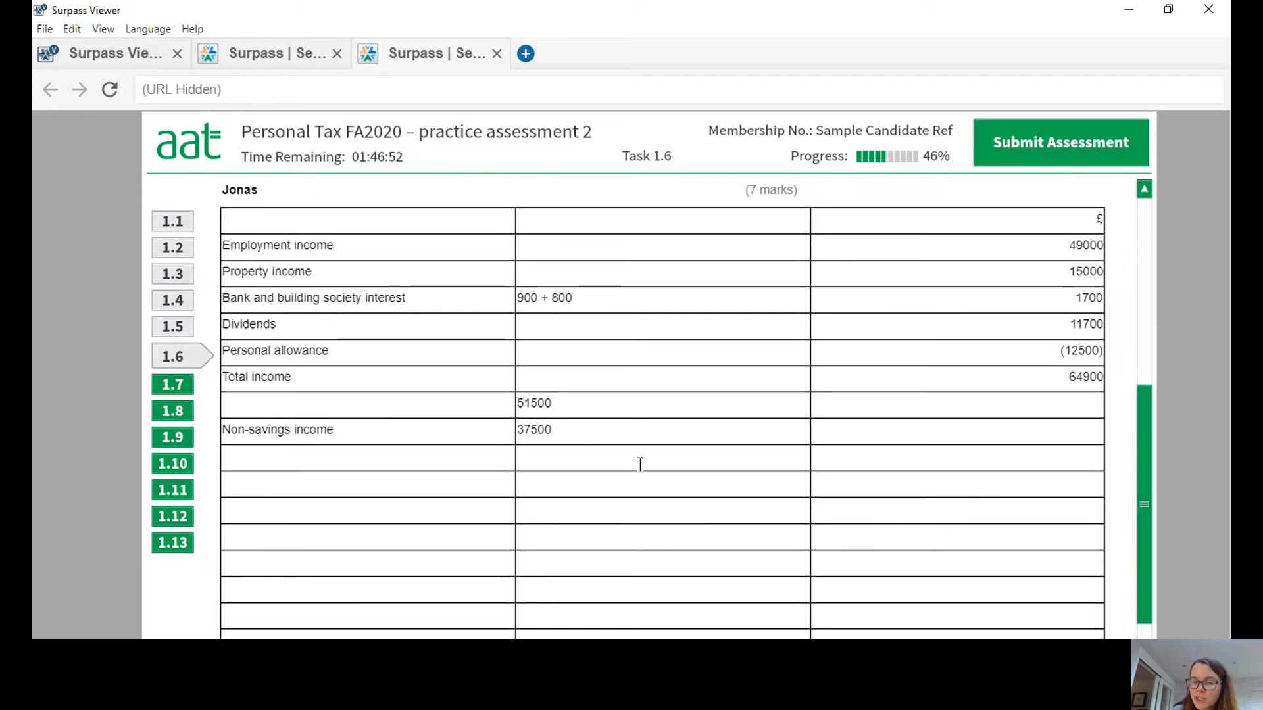
{"action": "left_click", "coordinate": [589, 428]}
{"action": "type", "text": "x "}
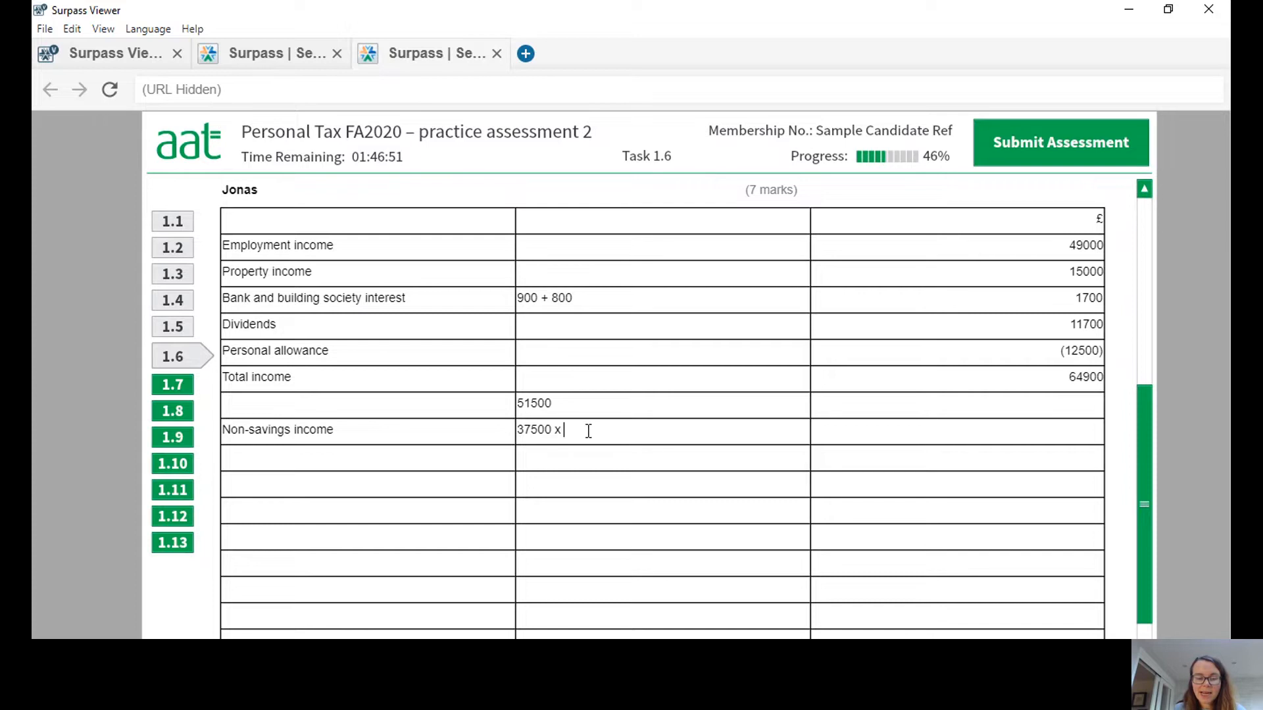
{"action": "type", "text": "20%"}
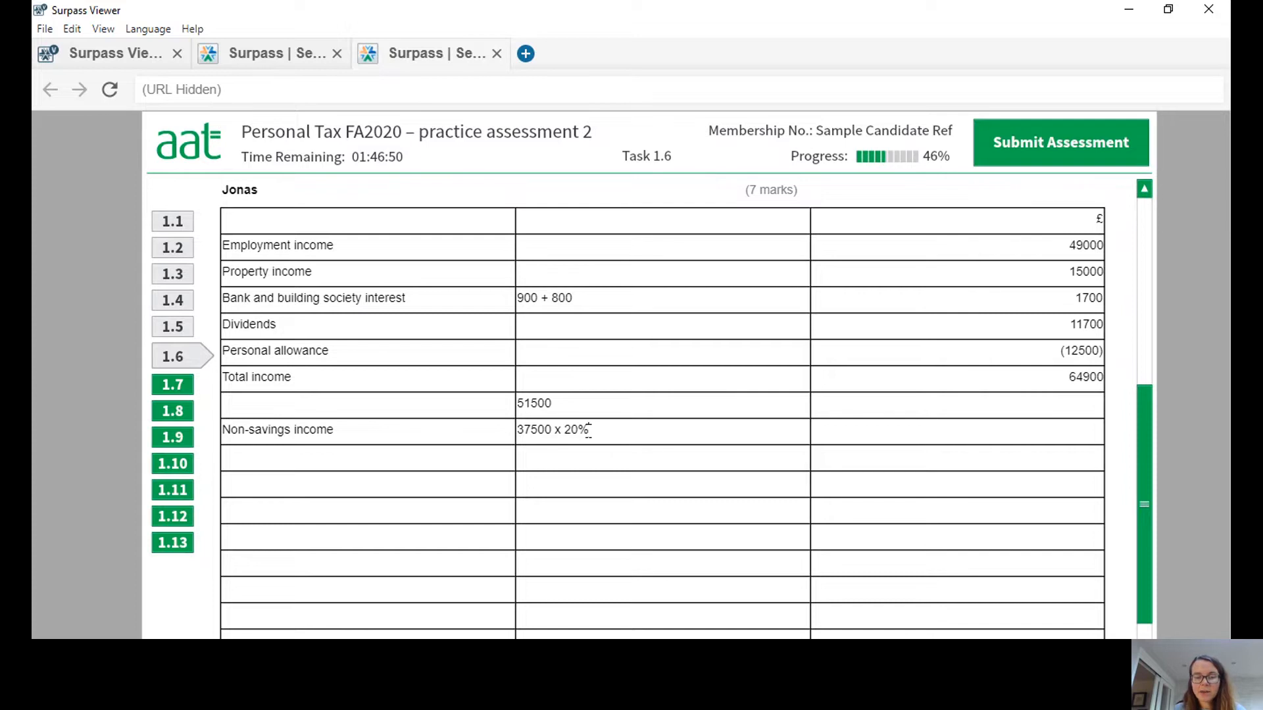
{"action": "left_click", "coordinate": [957, 433]}
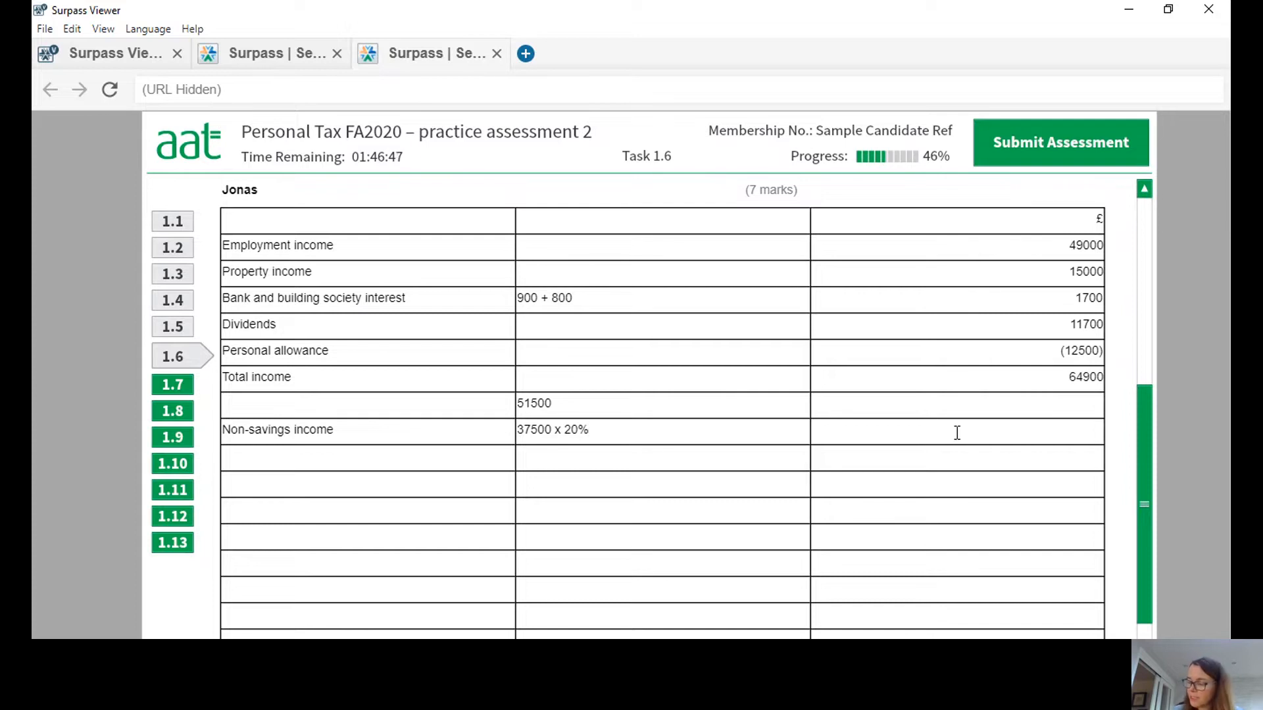
{"action": "type", "text": "7500"}
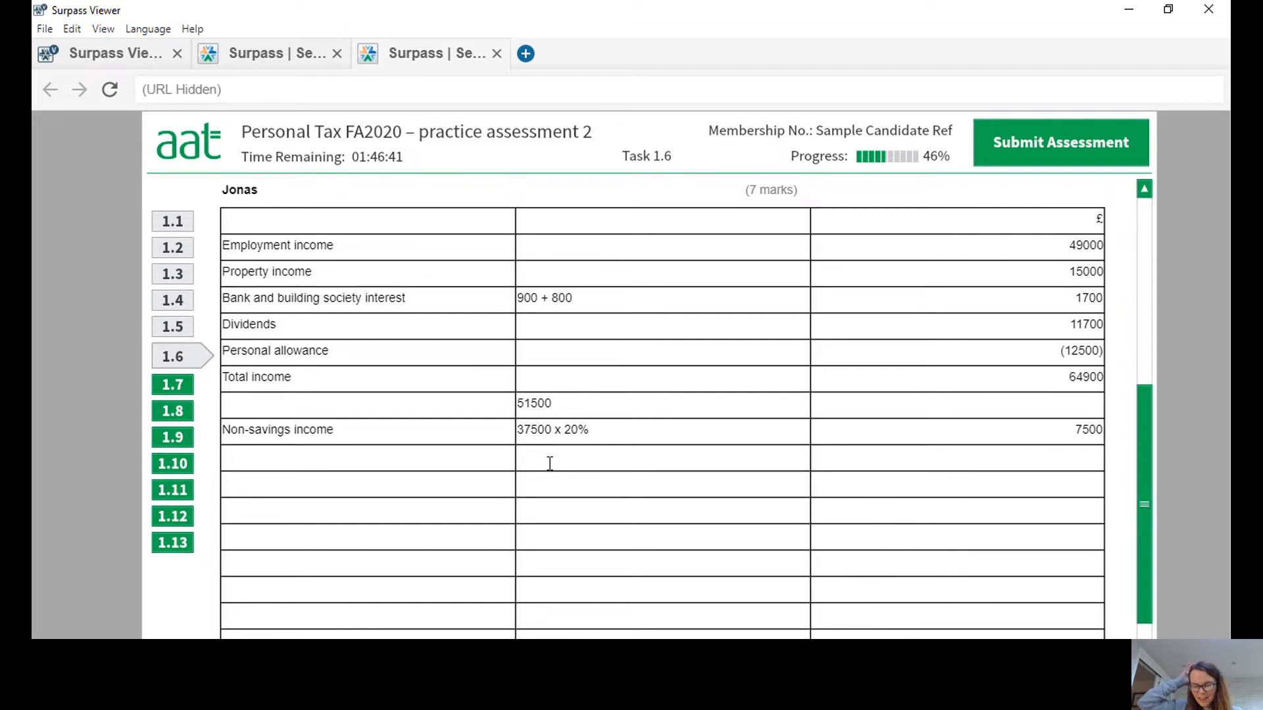
Enter (49000 + 15000 - 12500 - 37500) x 40% with 5600 in the £ column beneath the 20% working, and clear the 51500 note above.
{"action": "left_click", "coordinate": [550, 464]}
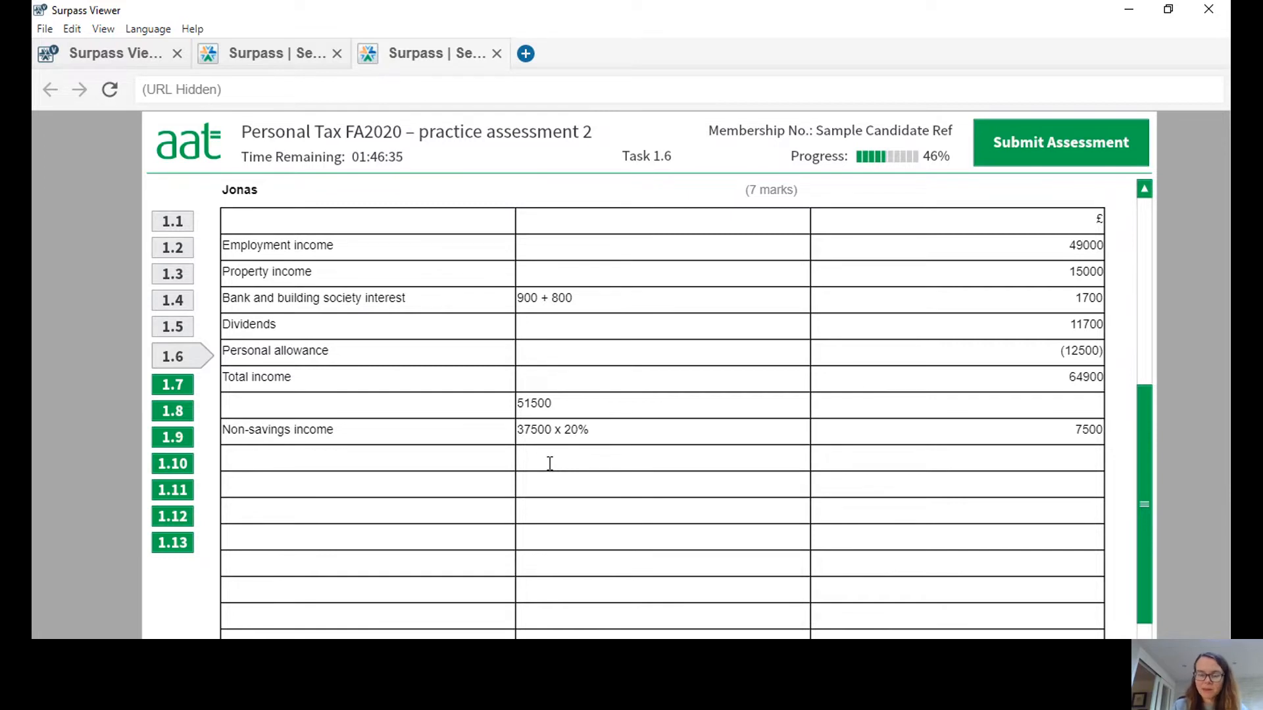
{"action": "type", "text": "("}
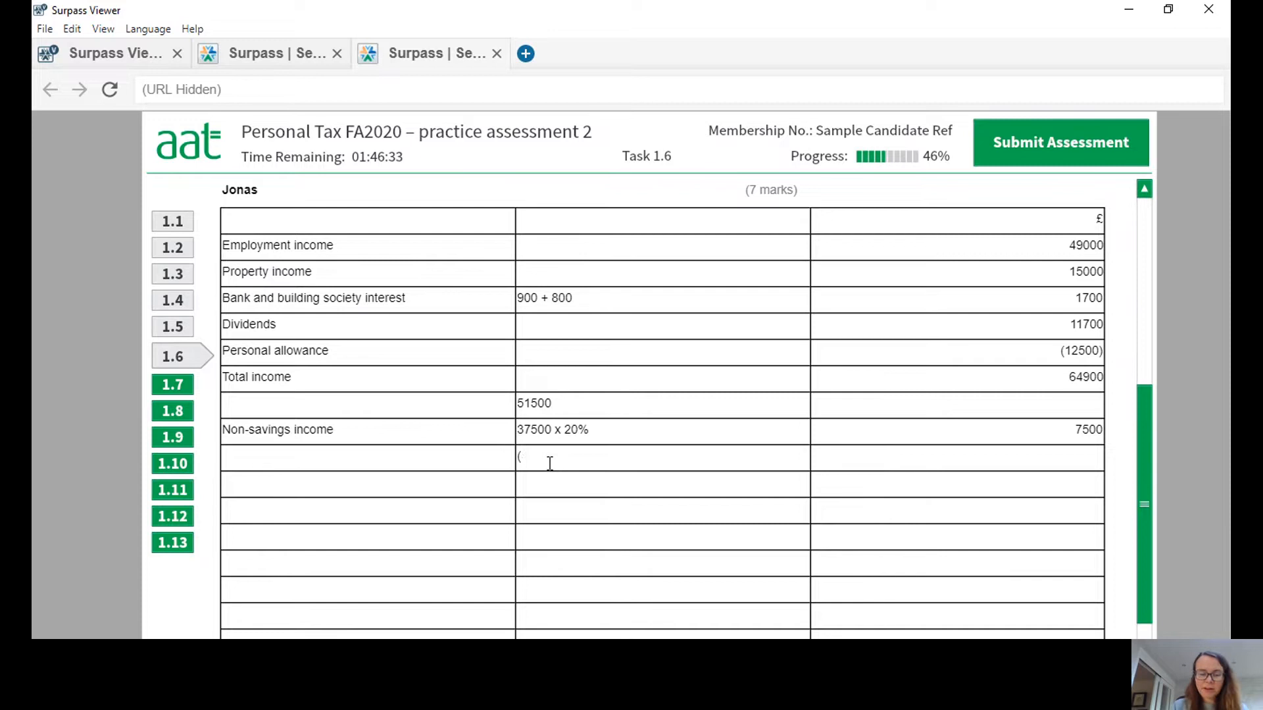
{"action": "type", "text": "49000 + 15000"}
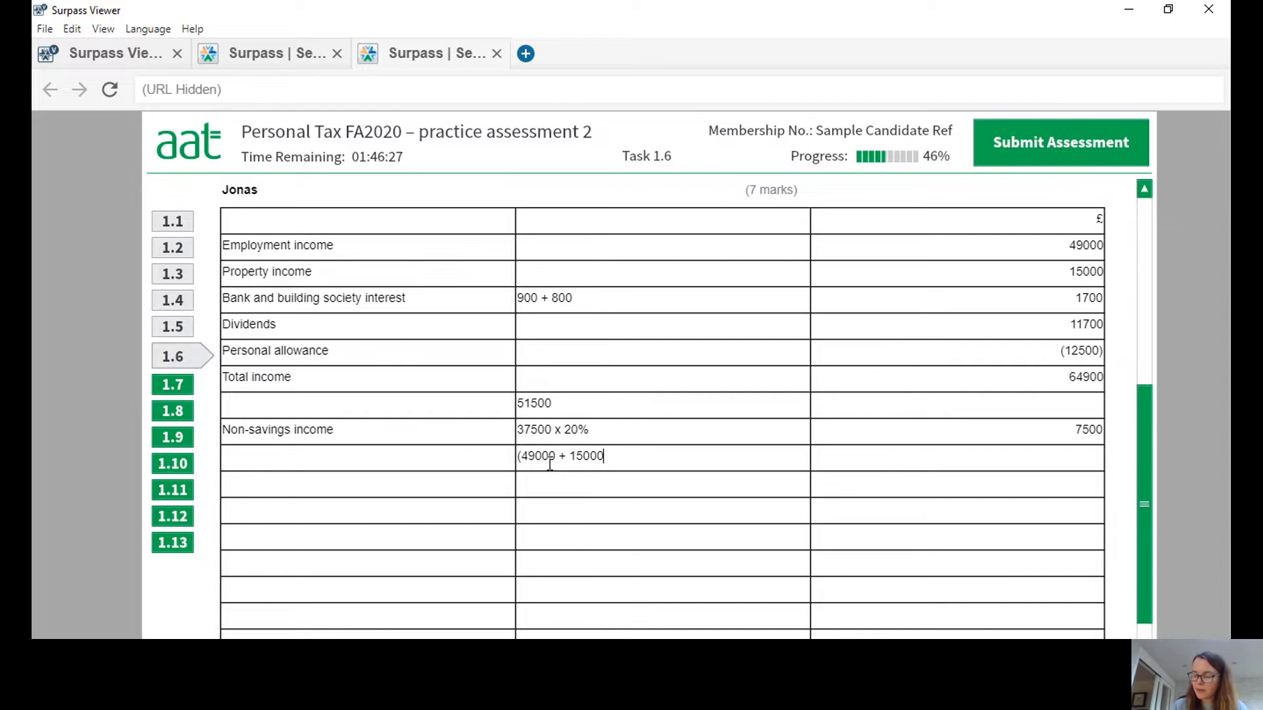
{"action": "type", "text": " - 12"}
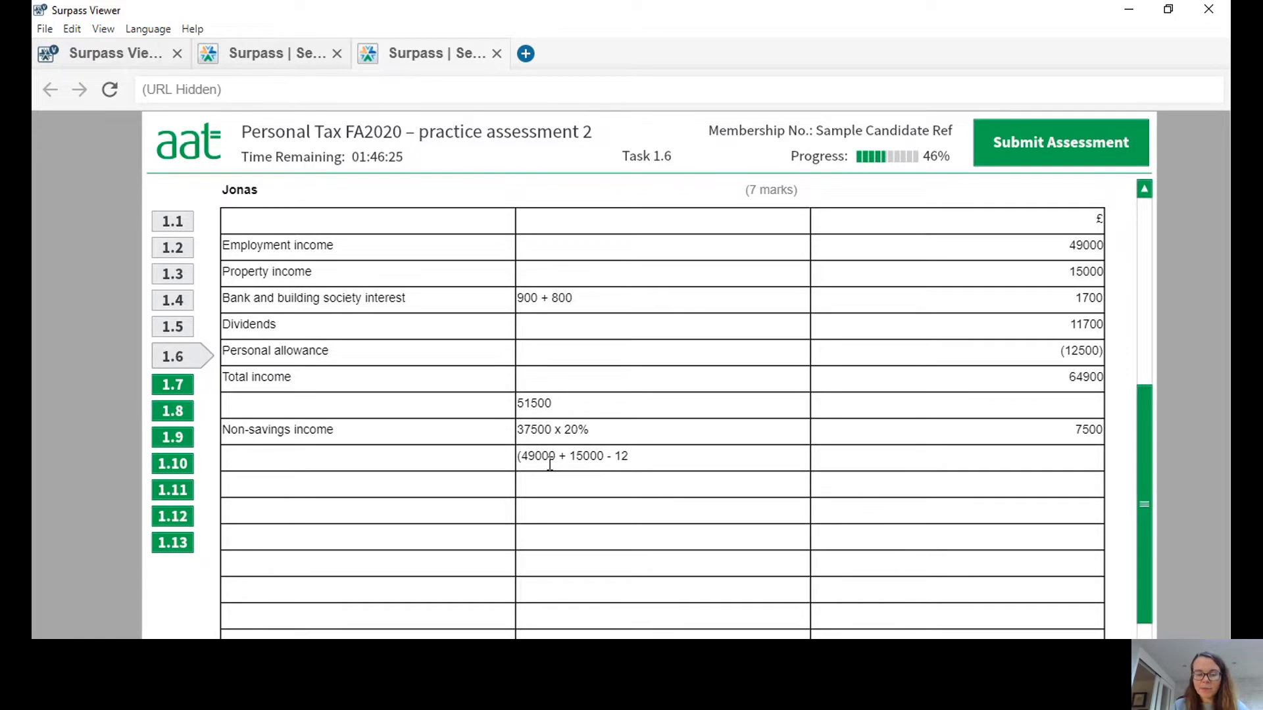
{"action": "type", "text": "500"}
{"action": "type", "text": " - 3"}
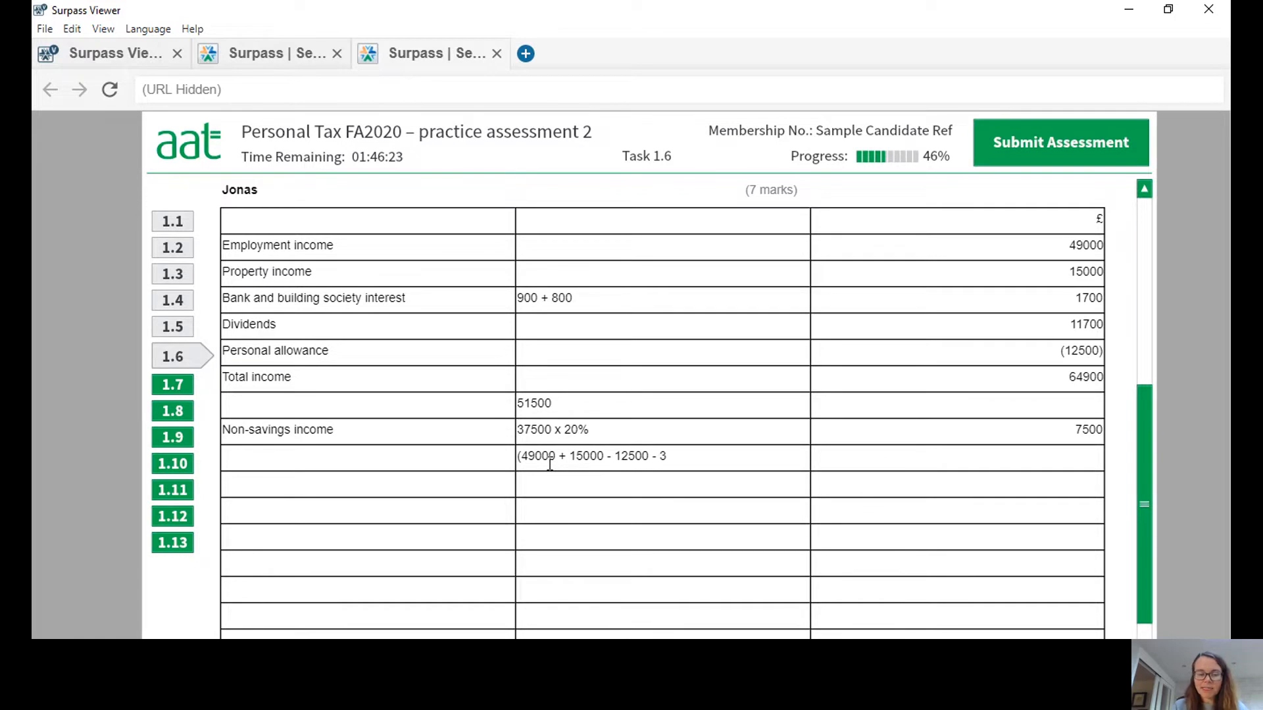
{"action": "type", "text": "7500) x 40"}
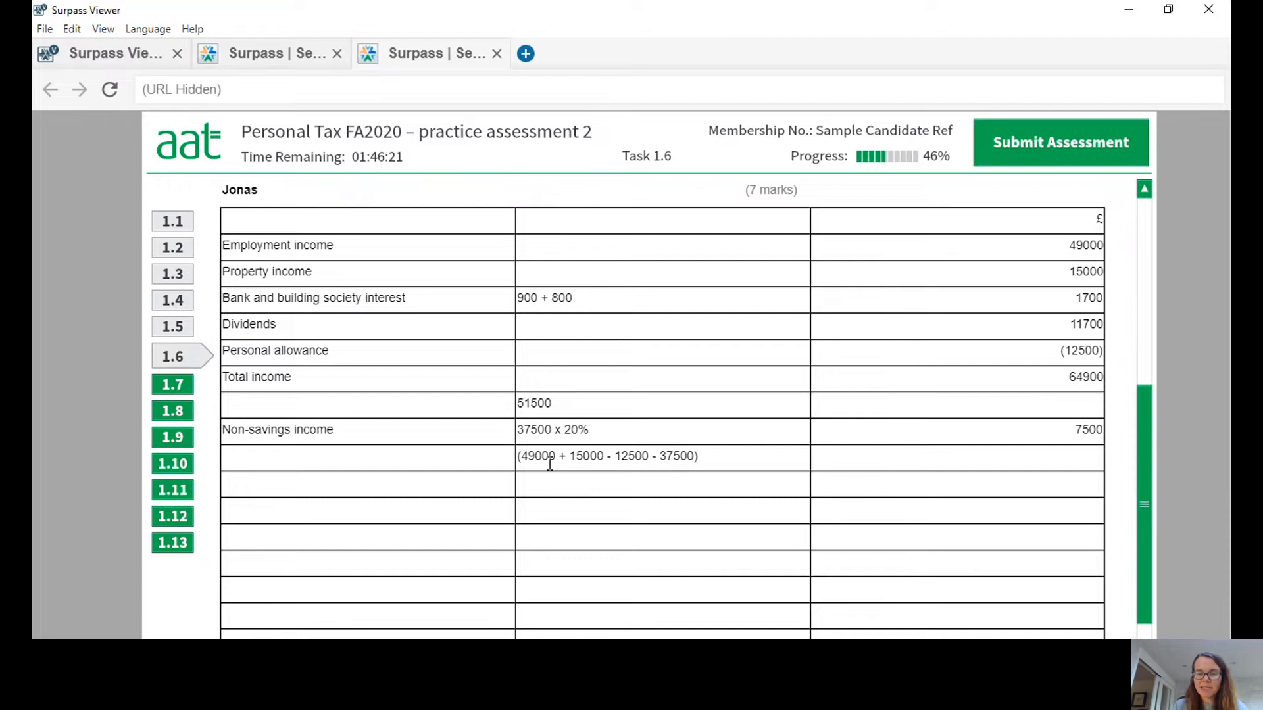
{"action": "type", "text": "%"}
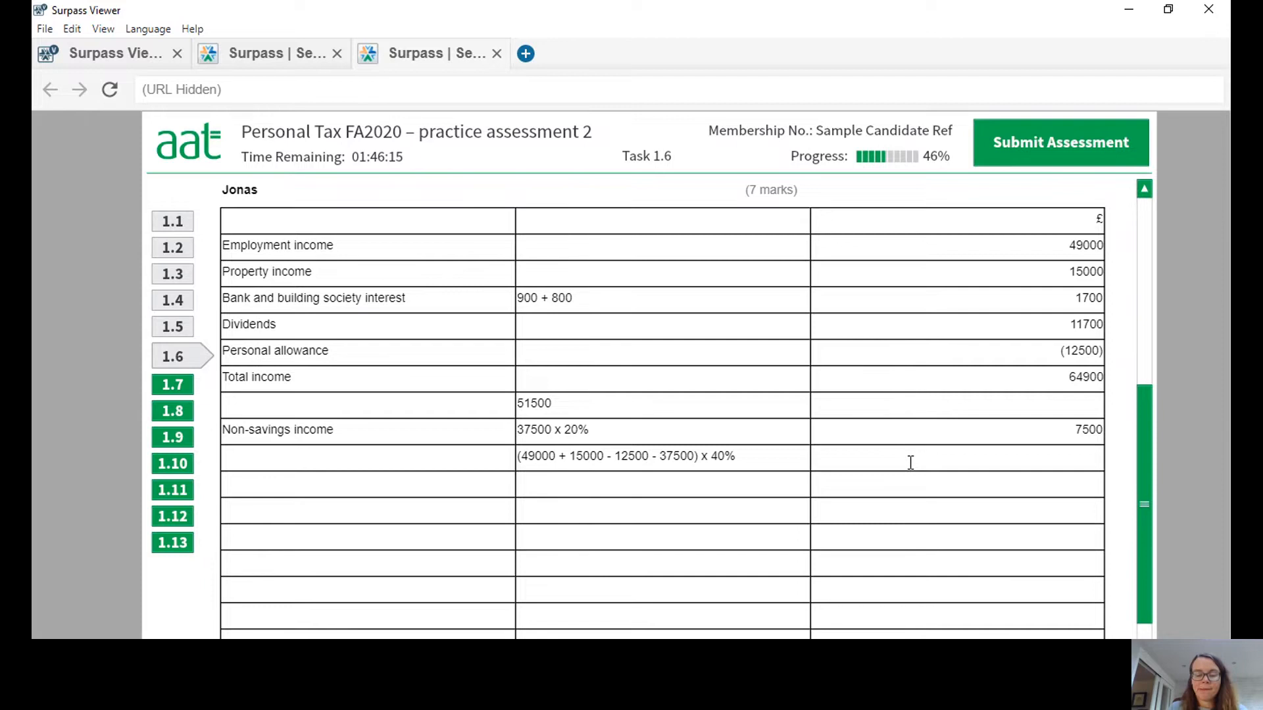
{"action": "type", "text": "5600"}
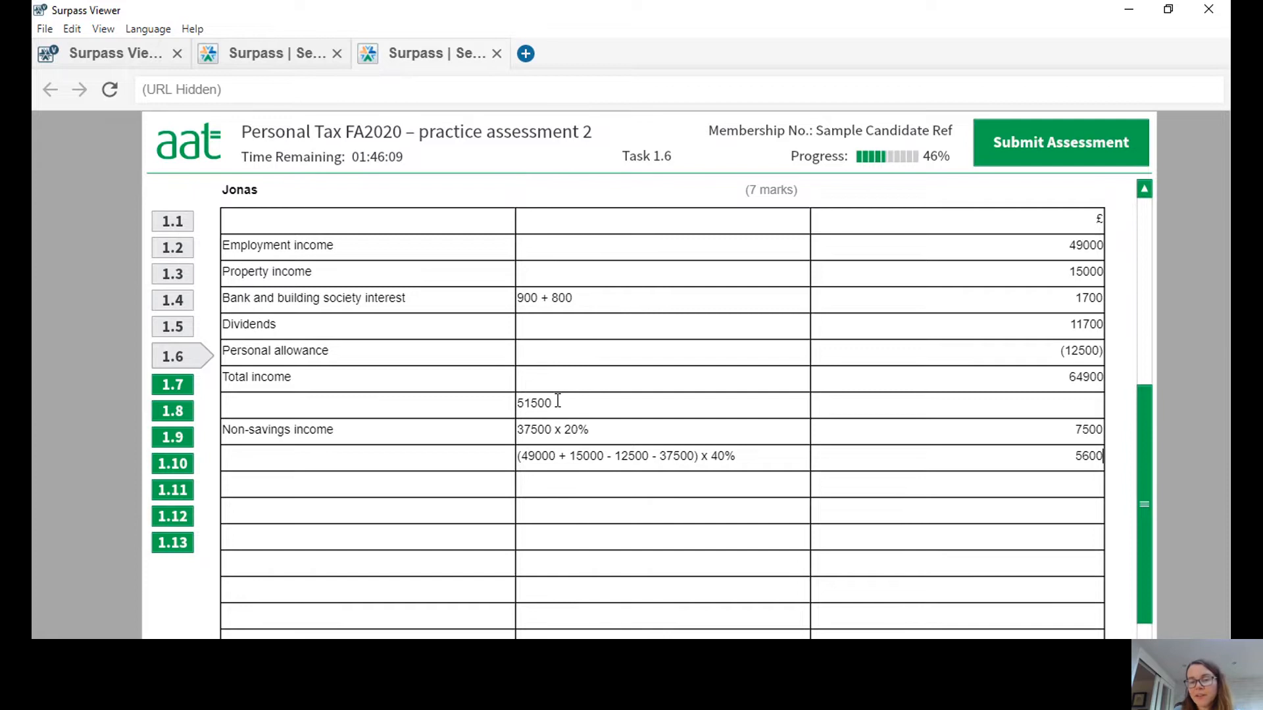
{"action": "left_click_drag", "start_coordinate": [558, 403], "coordinate": [504, 395]}
{"action": "key", "text": "BackSpace"}
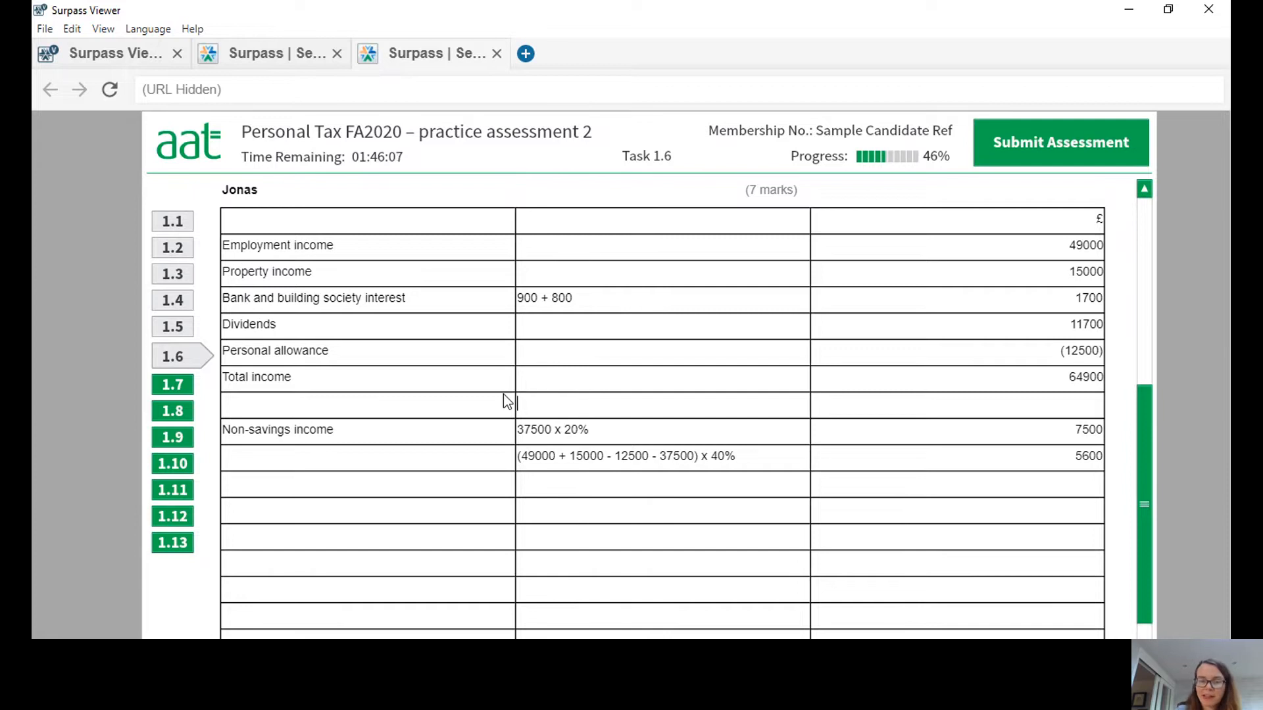
Add a "Savings income" row with the working "500 x 0% (savings allowance as HR tax payer)" and 0 in the £ column.
{"action": "left_click", "coordinate": [396, 485]}
{"action": "type", "text": "Savings income"}
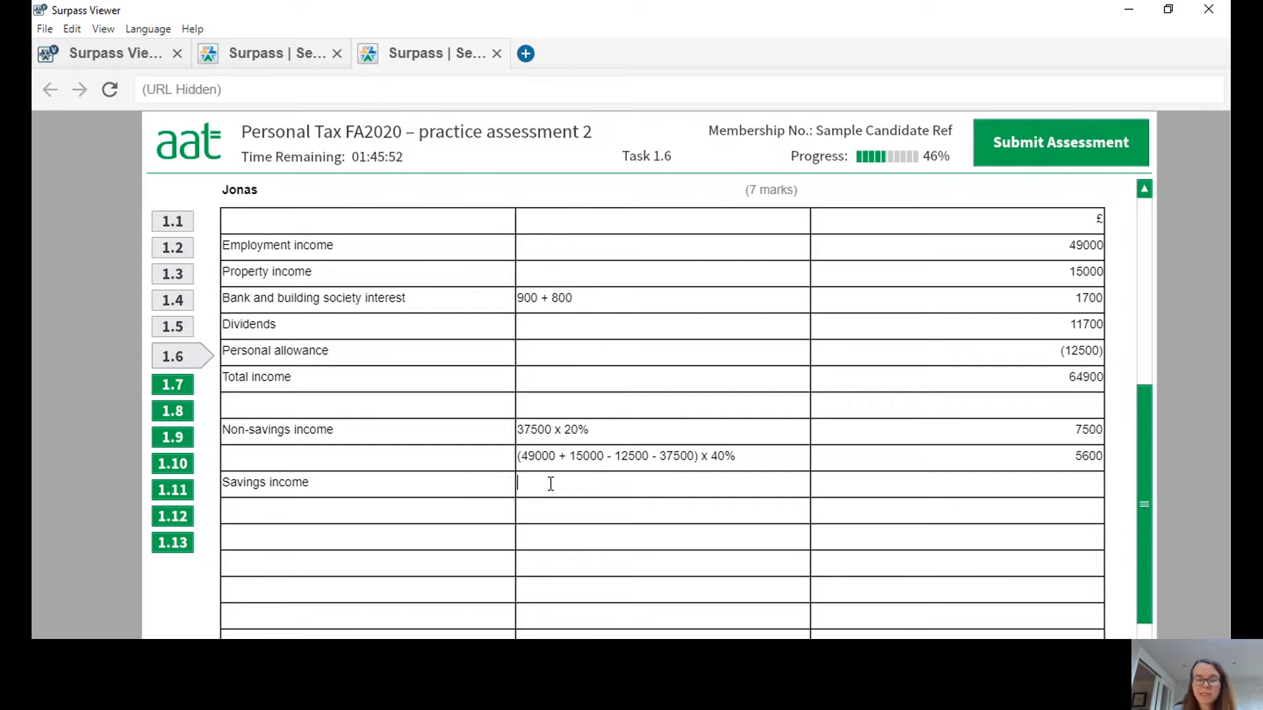
{"action": "type", "text": "500 x "}
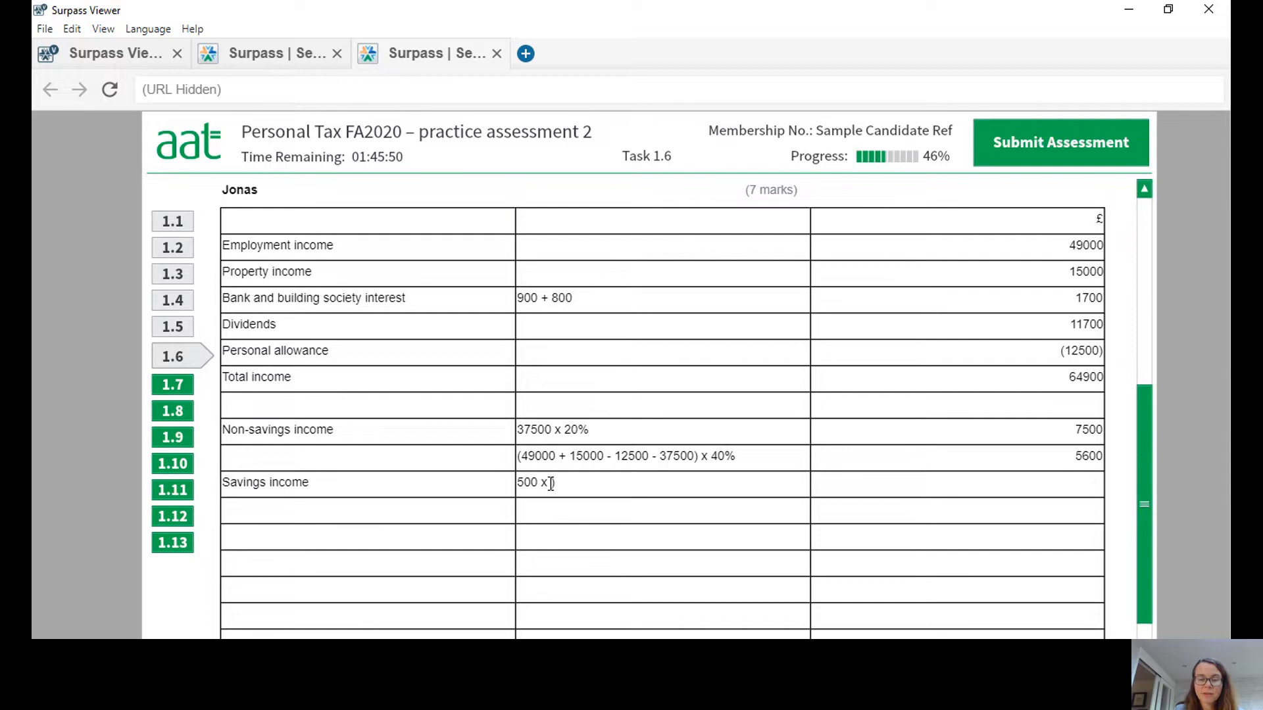
{"action": "type", "text": "0%"}
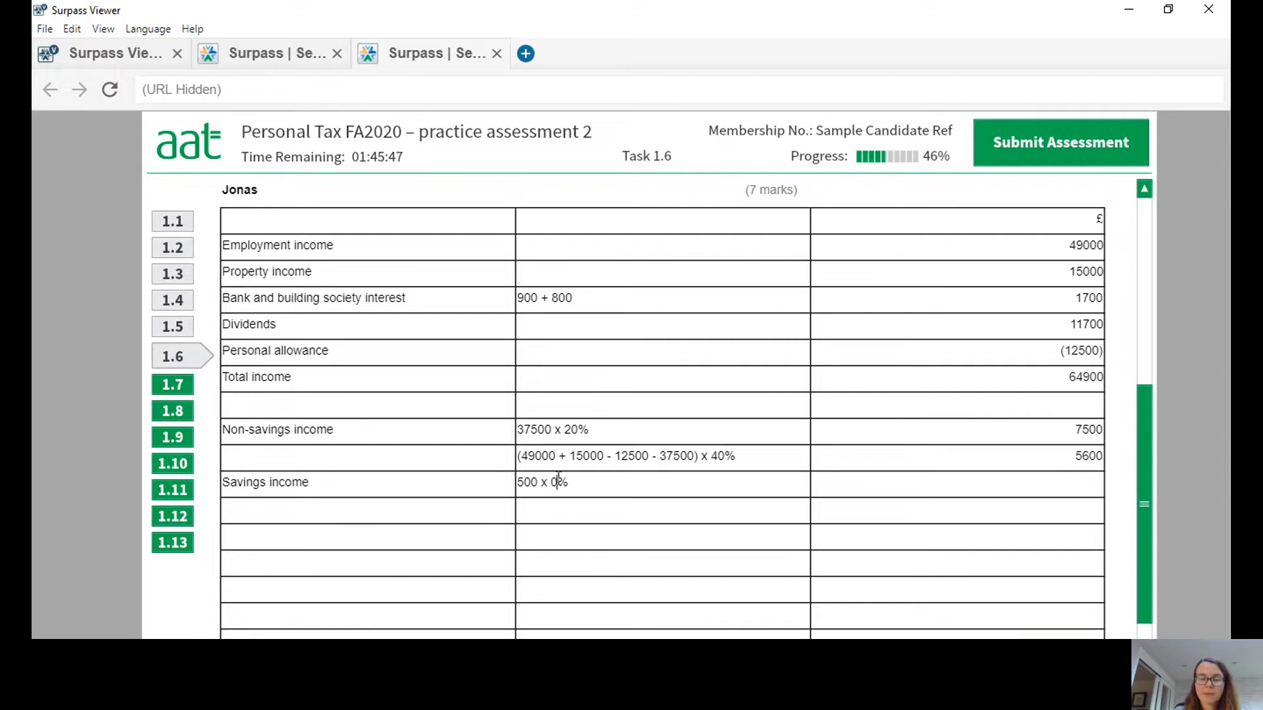
{"action": "type", "text": " (sav"}
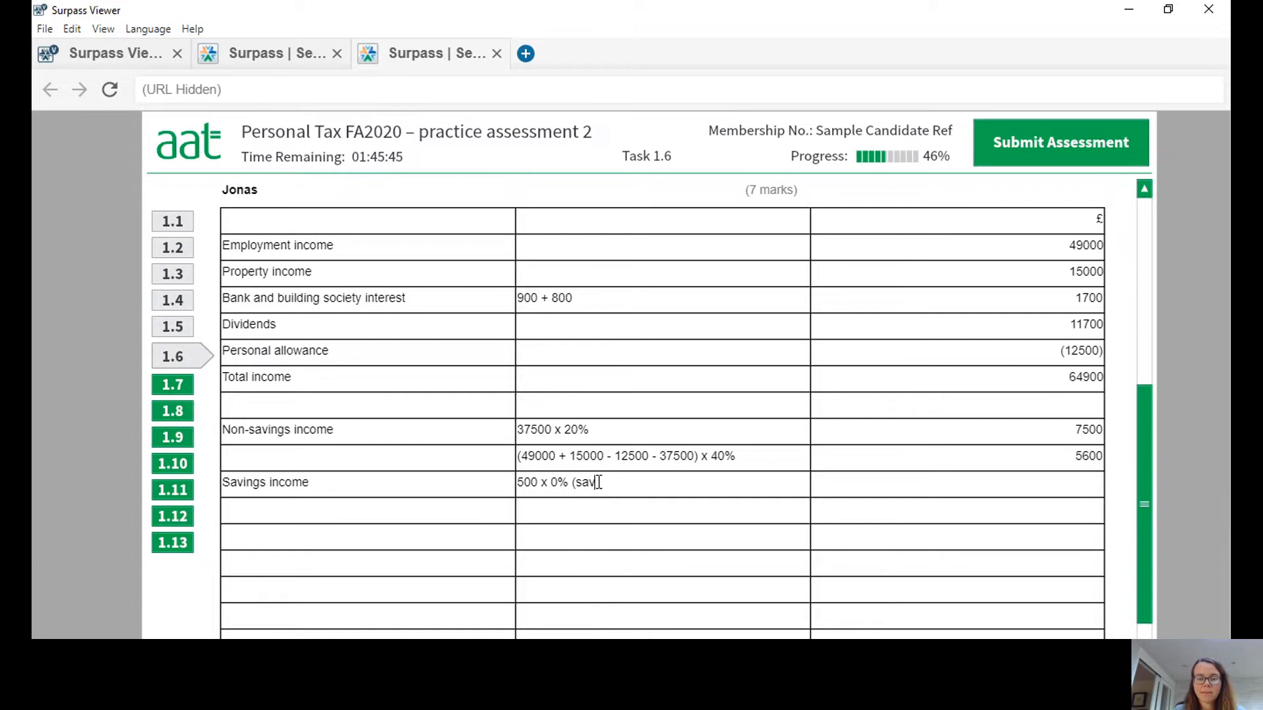
{"action": "type", "text": "ings allowance as"}
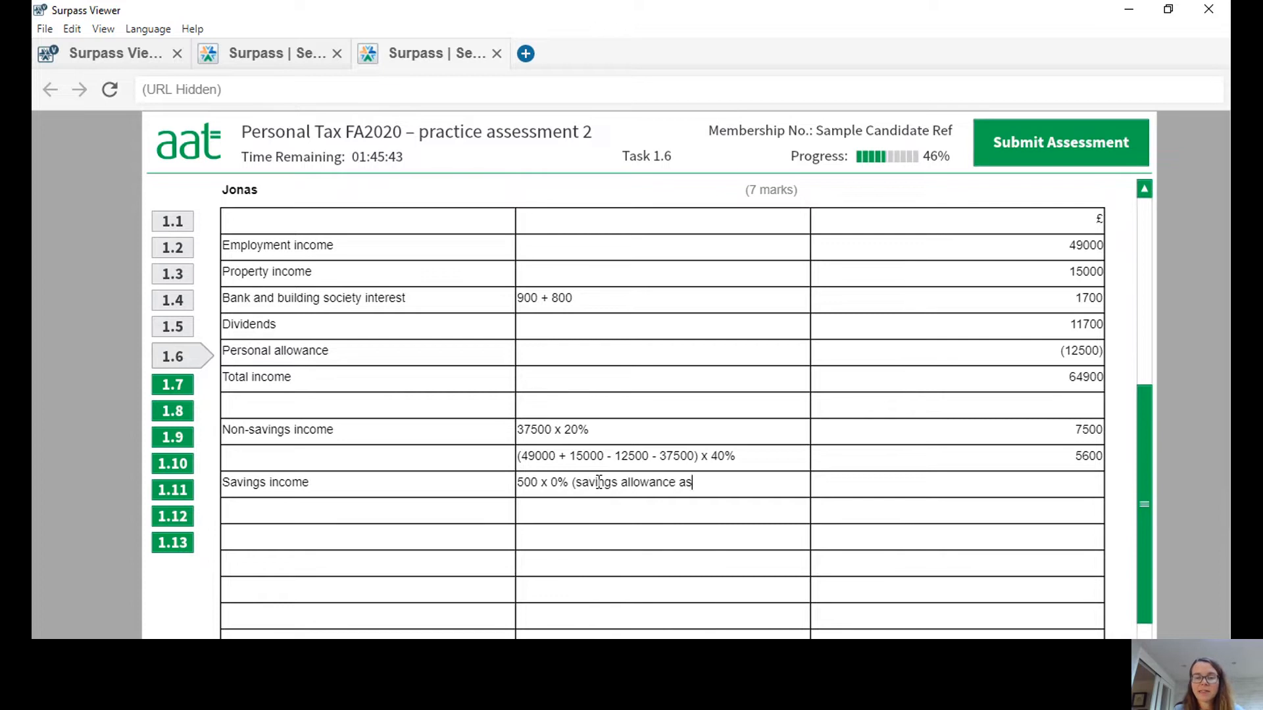
{"action": "type", "text": " HR tax payer)"}
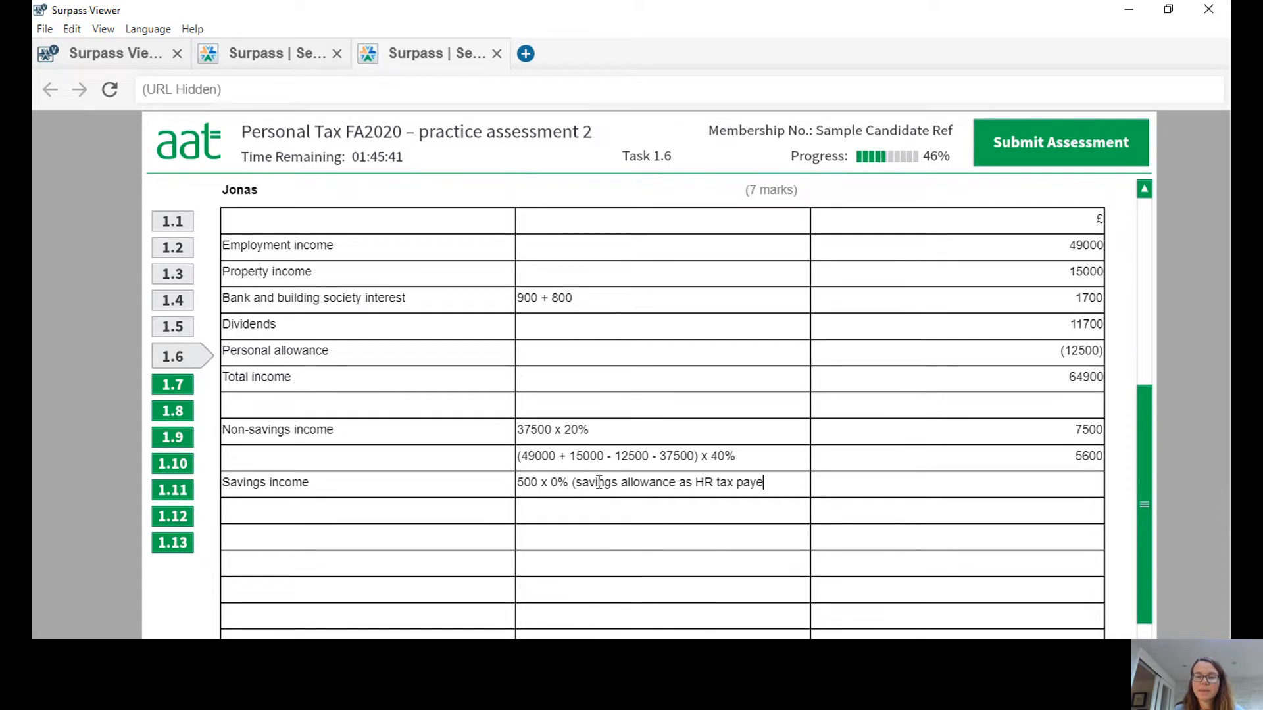
{"action": "left_click", "coordinate": [1013, 488]}
{"action": "type", "text": "0"}
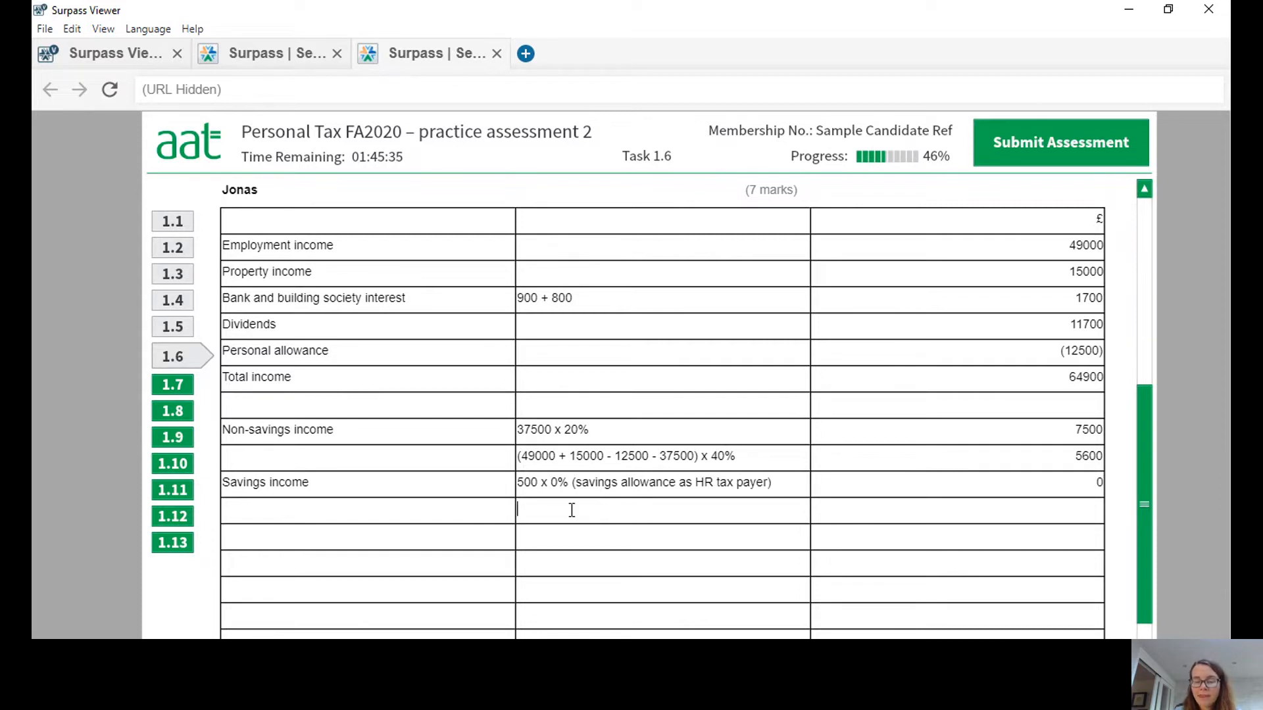
{"action": "type", "text": "(1700"}
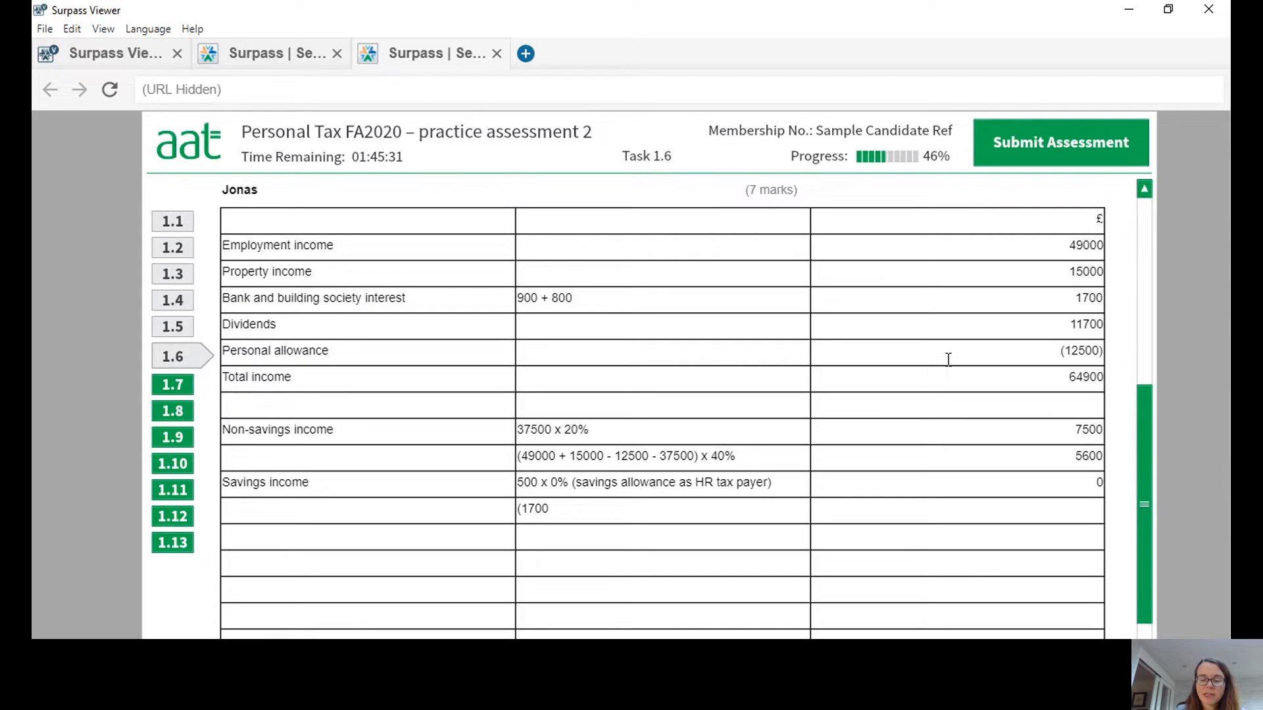
{"action": "type", "text": " - 500) x"}
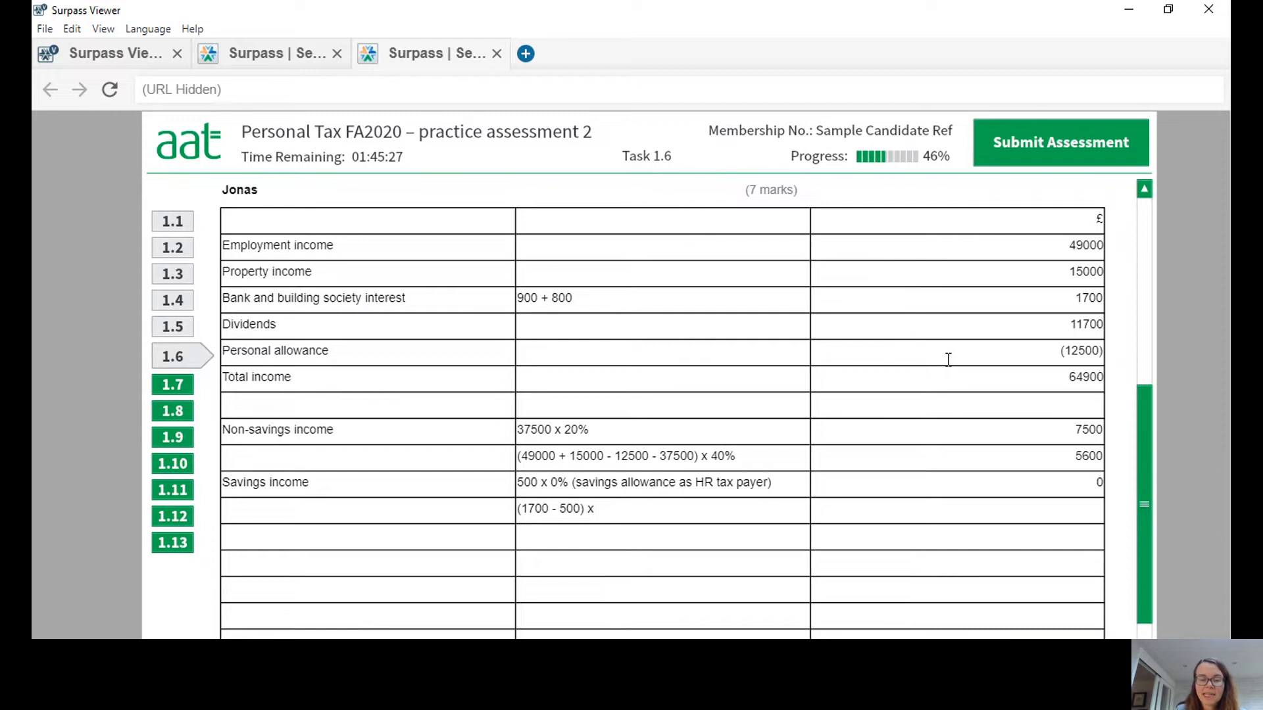
{"action": "type", "text": " 40%"}
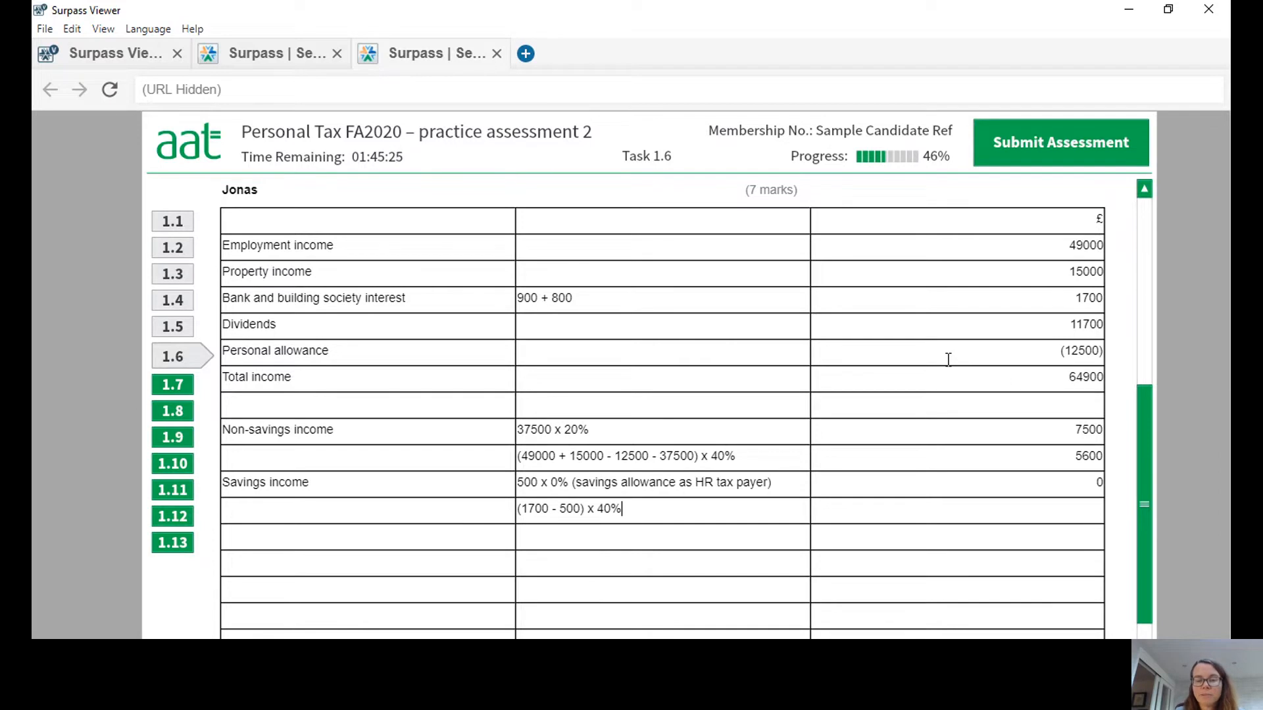
Enter the working (1700 - 500) x 40% with 480 in the £ column, in the row beneath savings income.
{"action": "left_click", "coordinate": [1069, 514]}
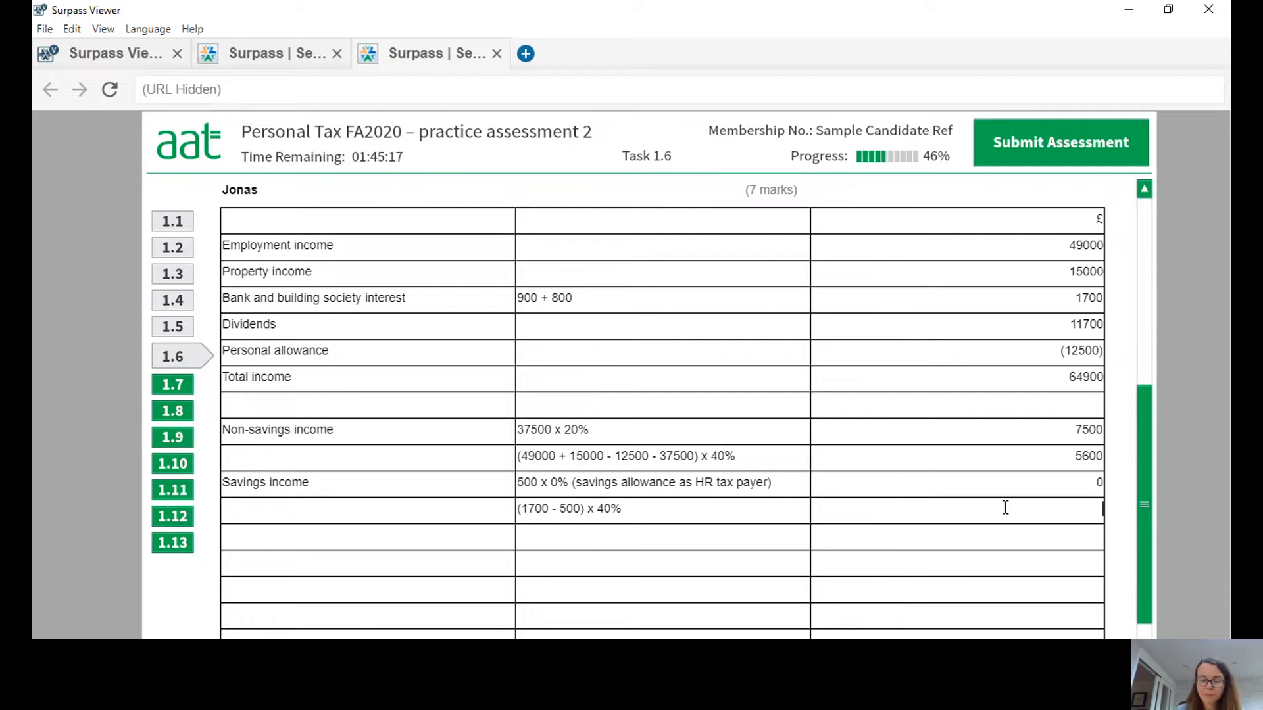
{"action": "type", "text": "480"}
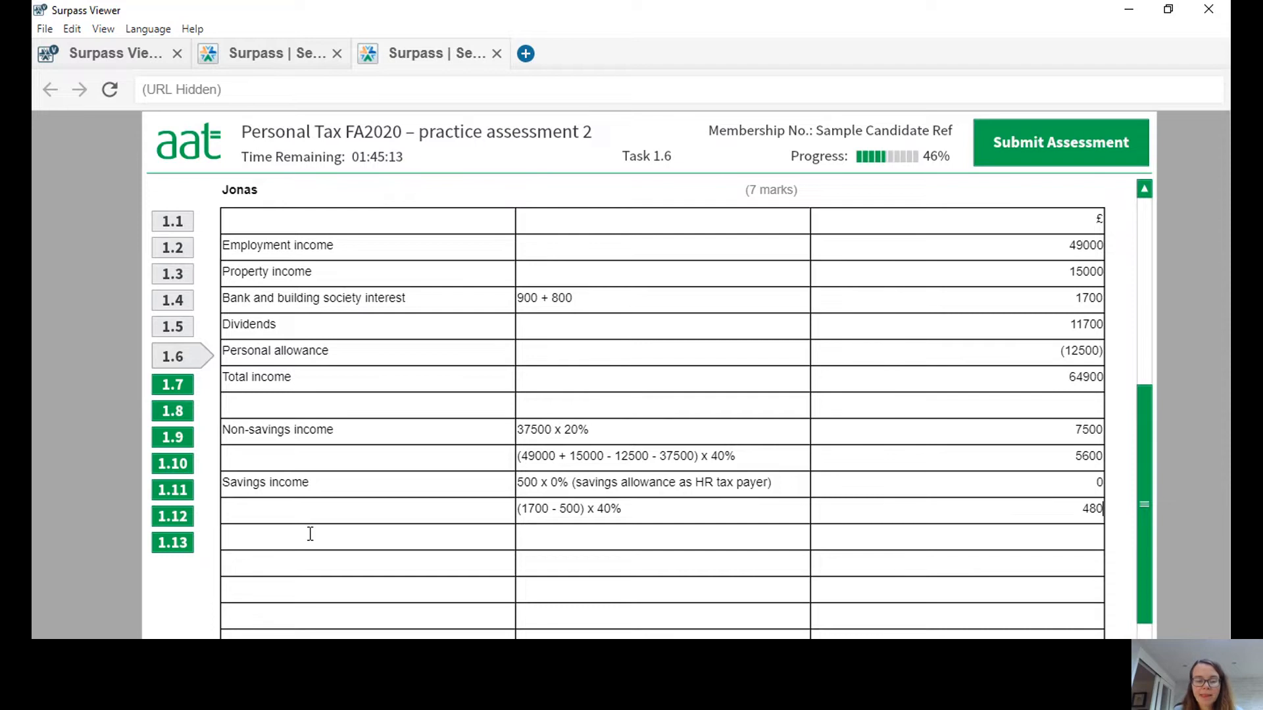
{"action": "type", "text": "Divide"}
{"action": "key", "text": "BackSpace"}
{"action": "key", "text": "BackSpace"}
{"action": "key", "text": "BackSpace"}
{"action": "key", "text": "BackSpace"}
{"action": "key", "text": "BackSpace"}
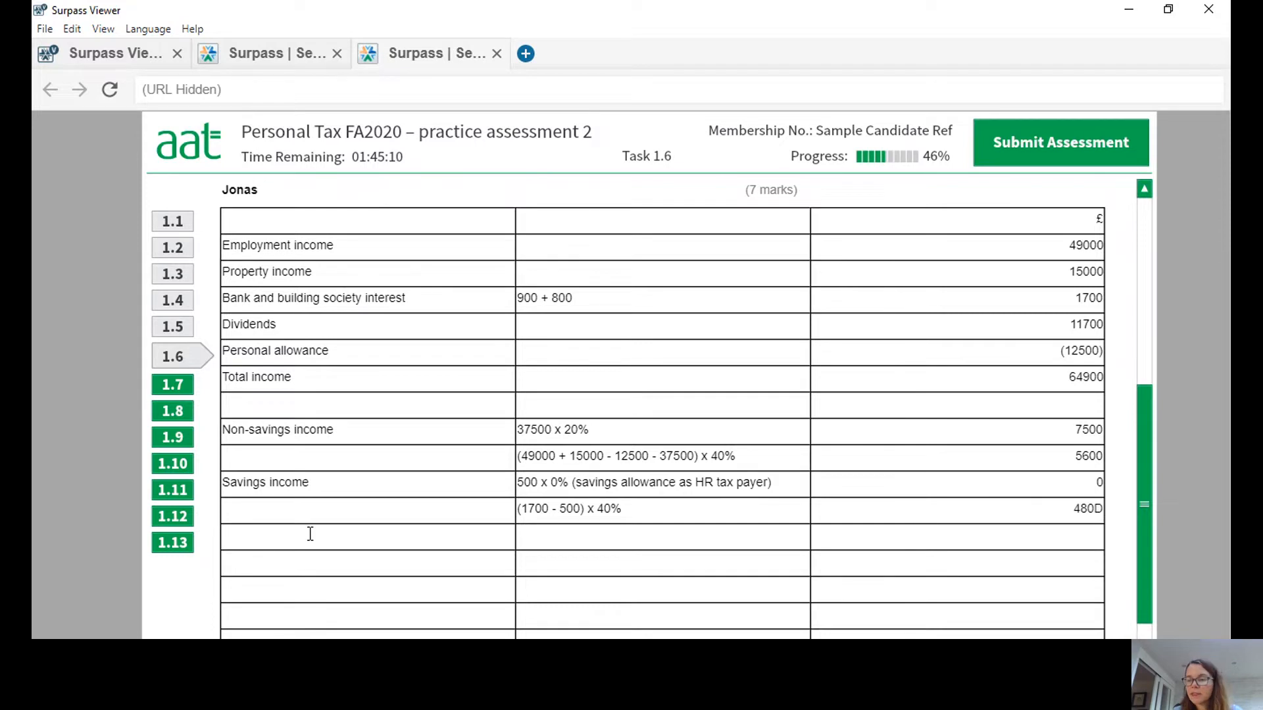
{"action": "key", "text": "BackSpace"}
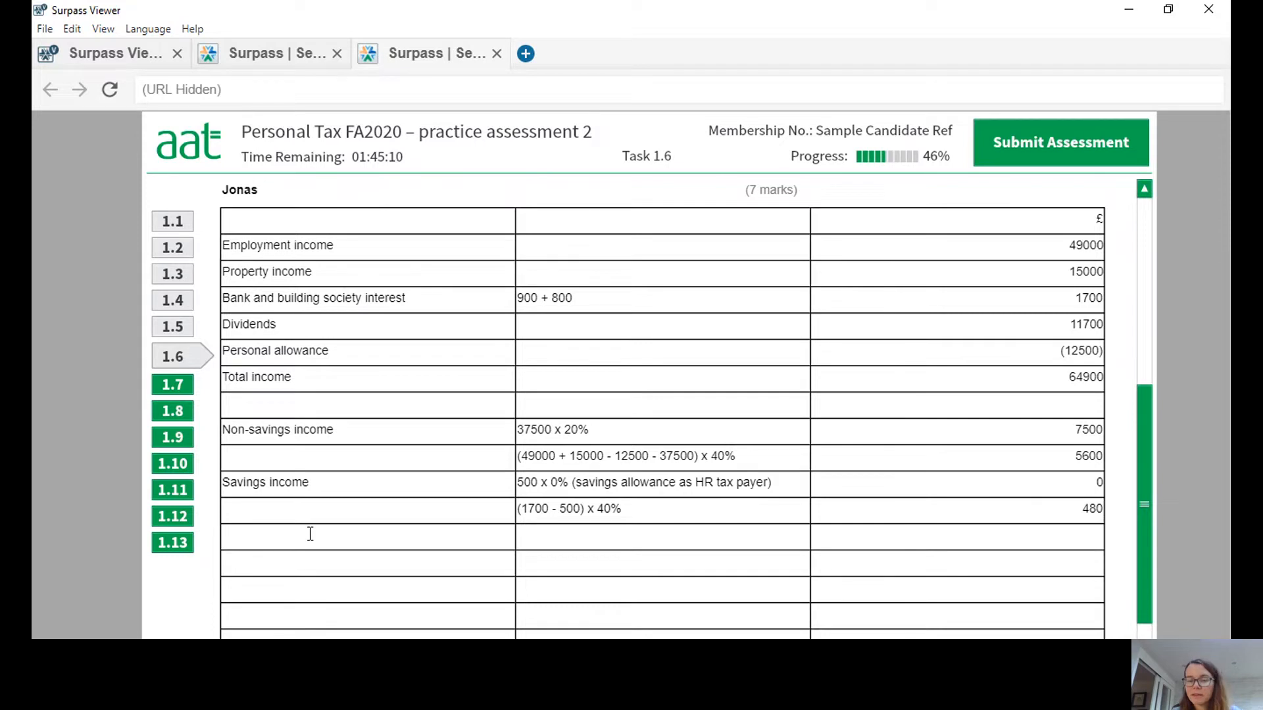
Add a "Dividend income" row with the working "2000 x 0% (dividend allowance)" and 0 in the £ column.
{"action": "left_click", "coordinate": [269, 545]}
{"action": "type", "text": "Dividend income"}
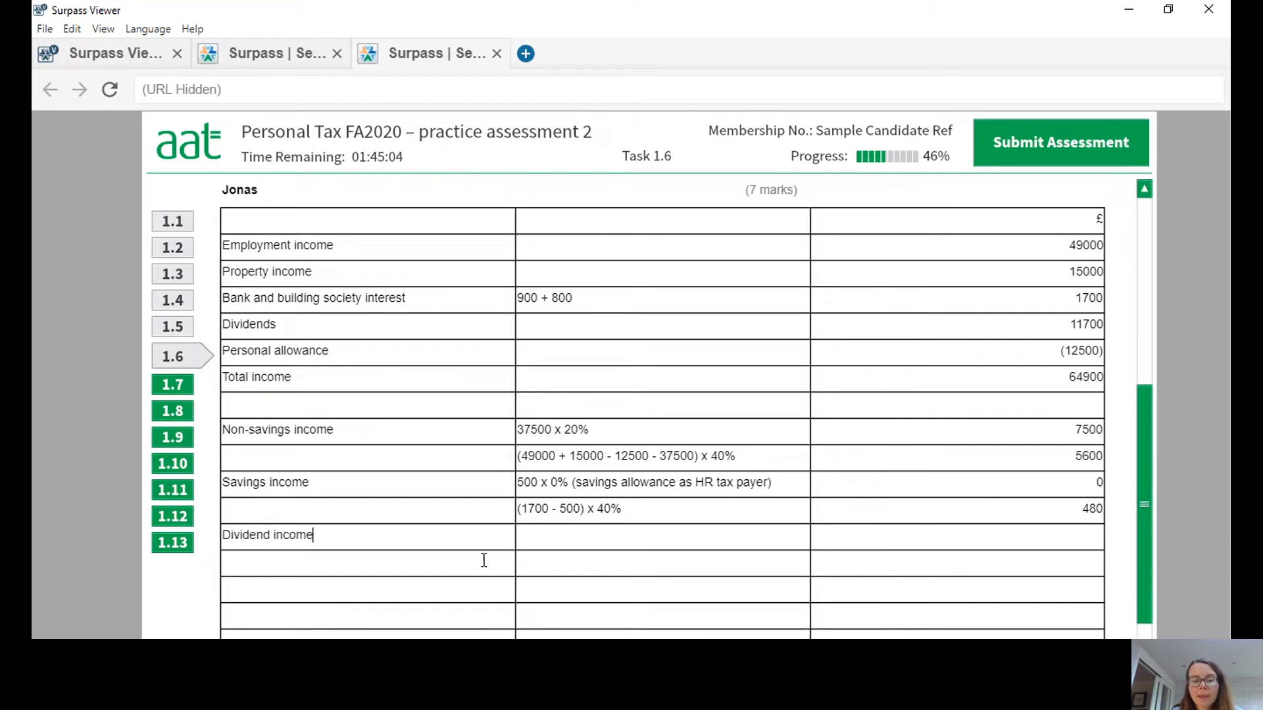
{"action": "left_click", "coordinate": [544, 544]}
{"action": "type", "text": "2000 x 0%"}
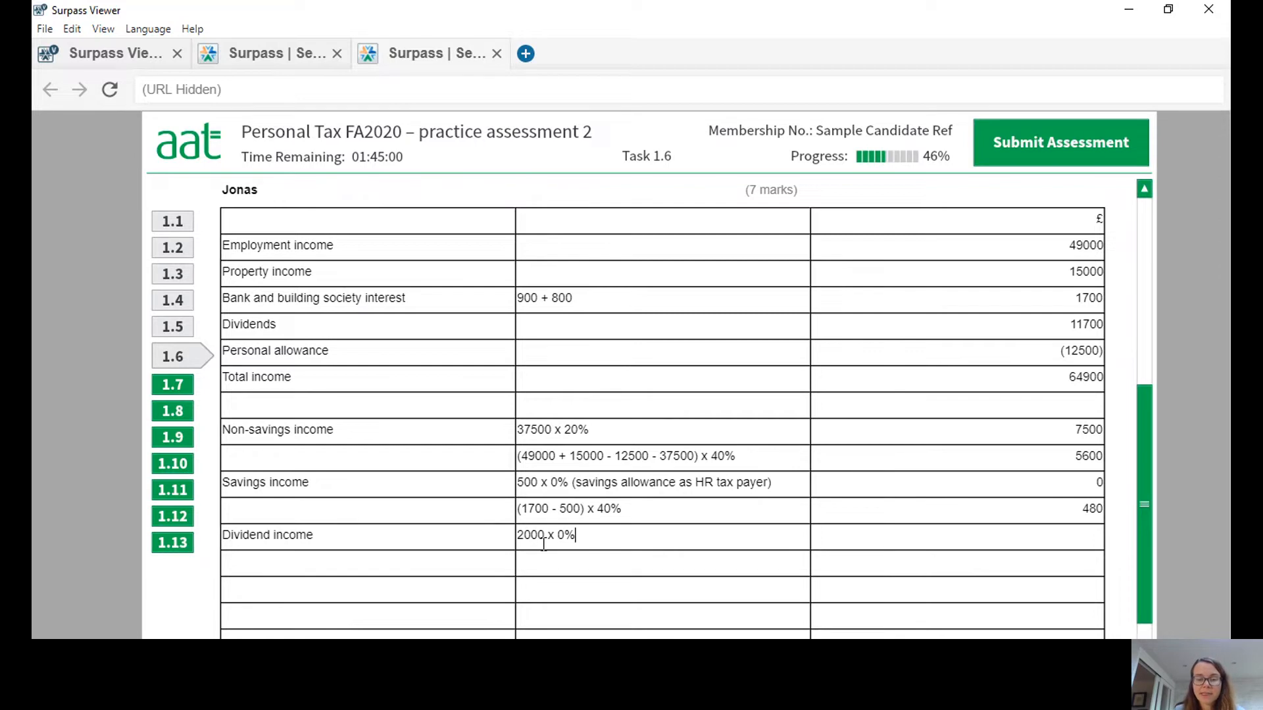
{"action": "type", "text": " (dividen"}
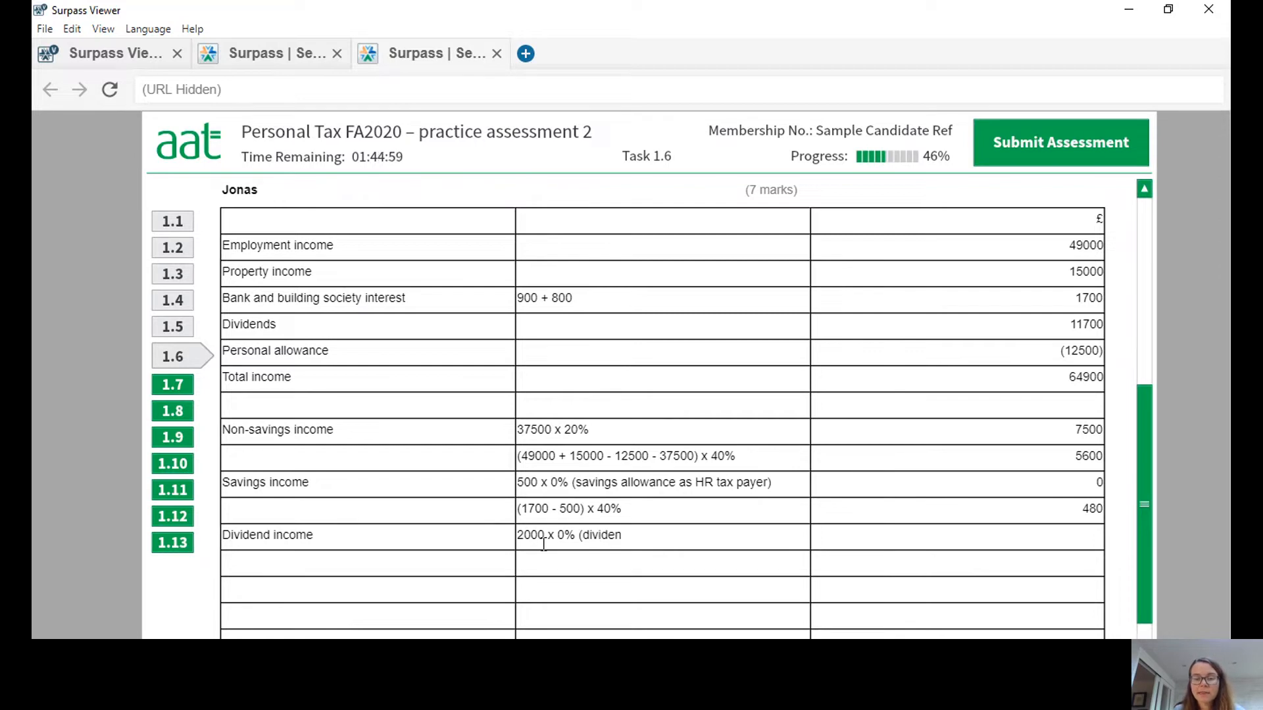
{"action": "type", "text": "d allowance"}
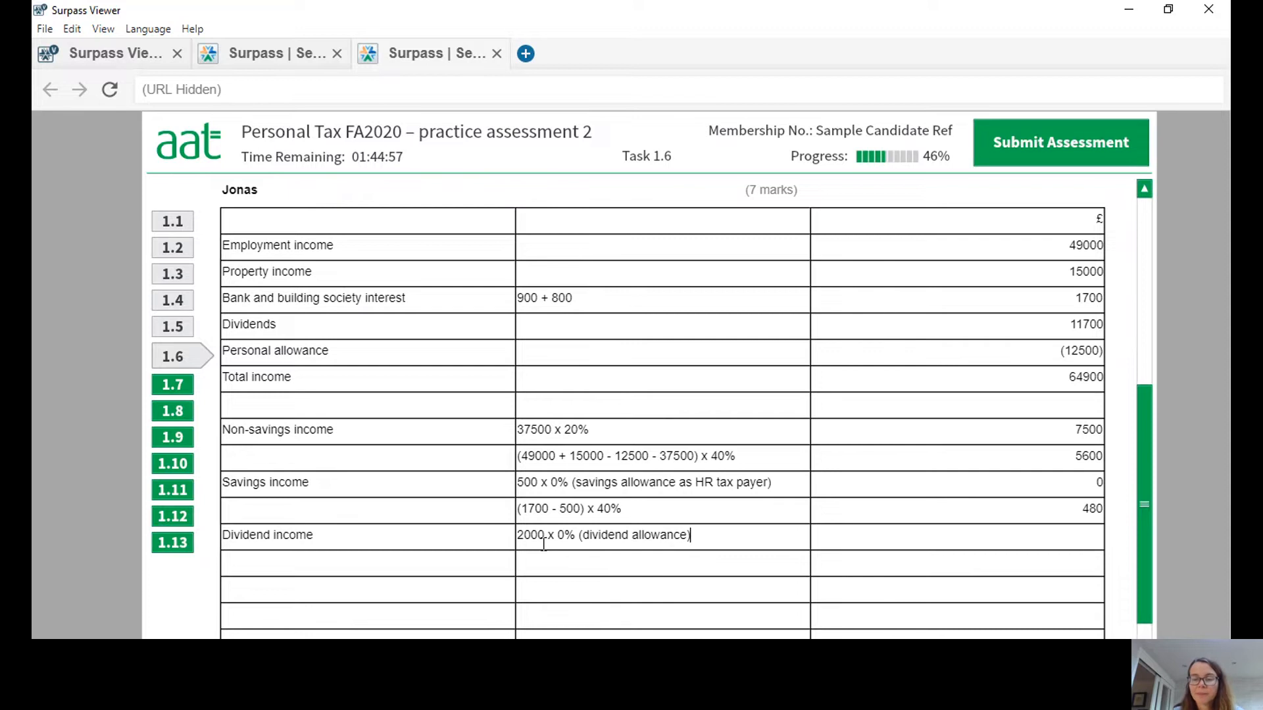
{"action": "left_click", "coordinate": [989, 543]}
{"action": "type", "text": "0"}
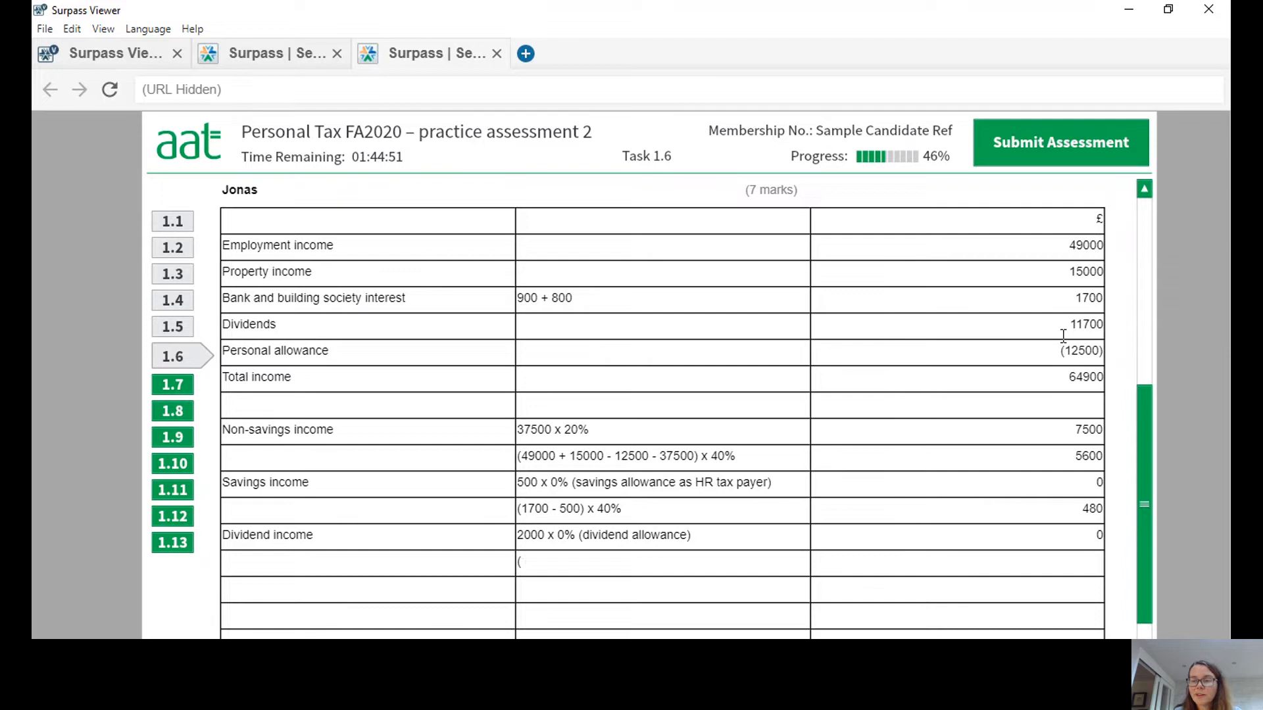
{"action": "type", "text": "11700"}
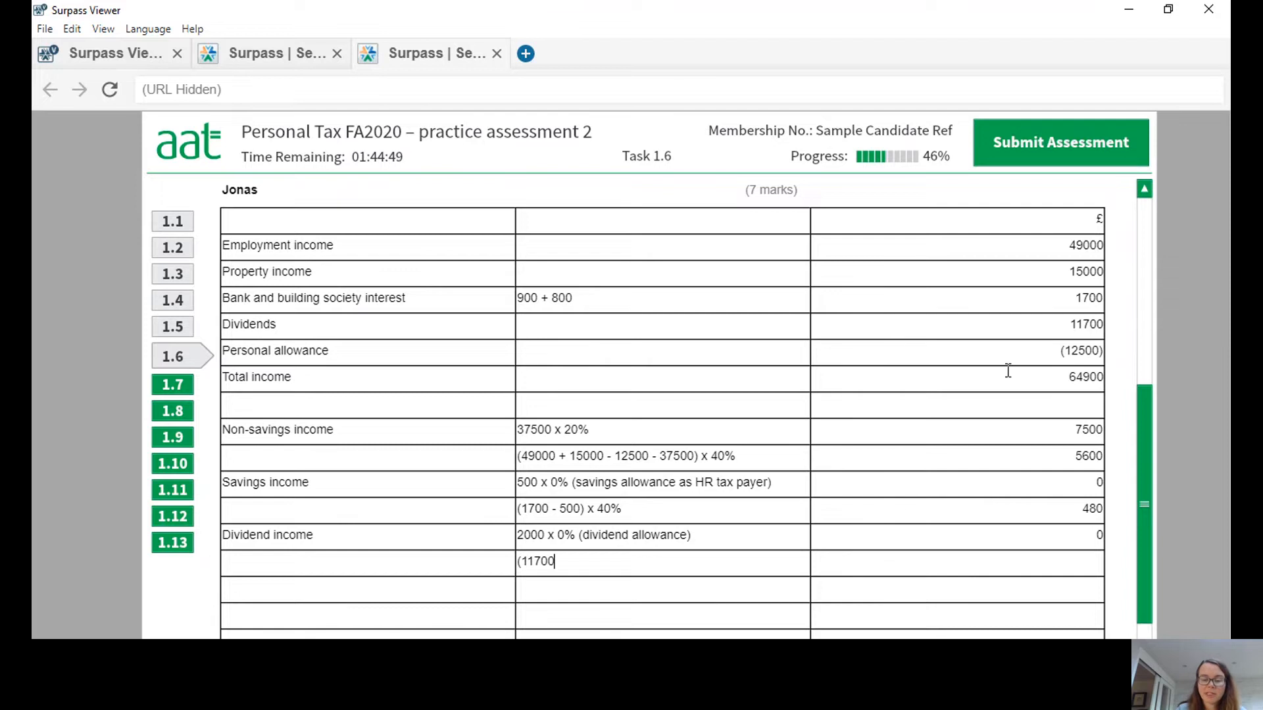
{"action": "type", "text": "-2000)"}
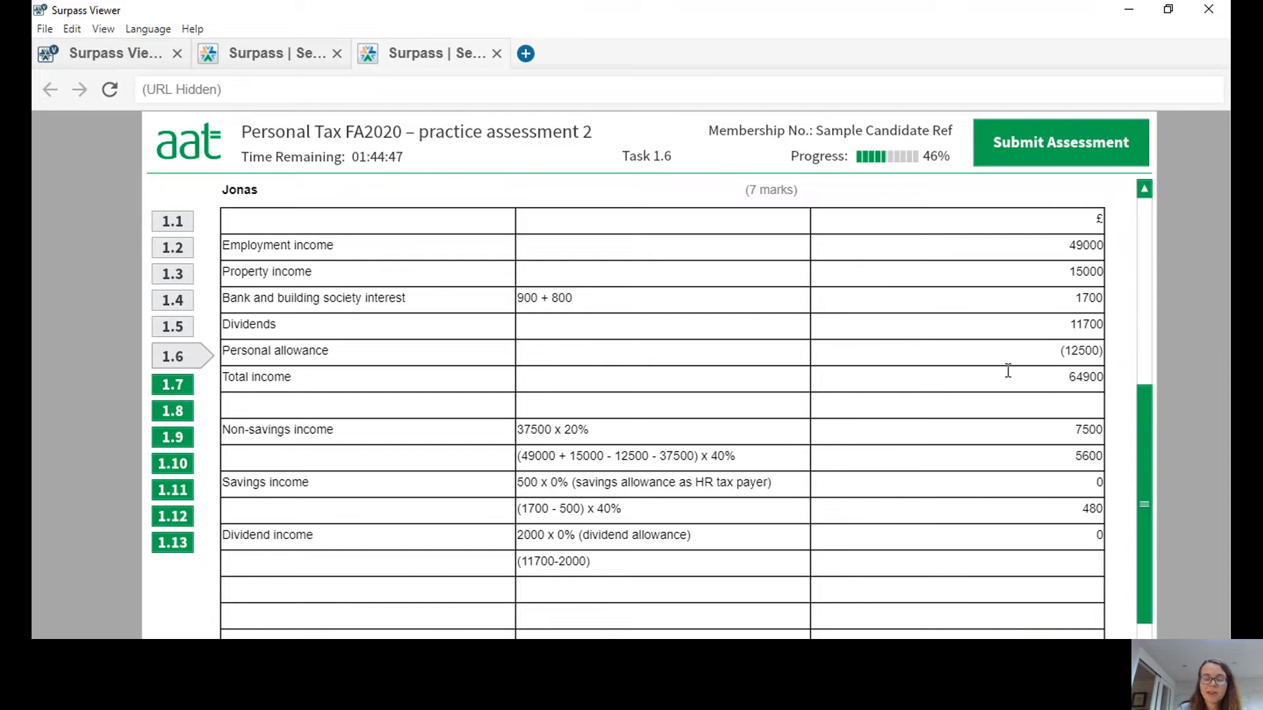
{"action": "type", "text": " x"}
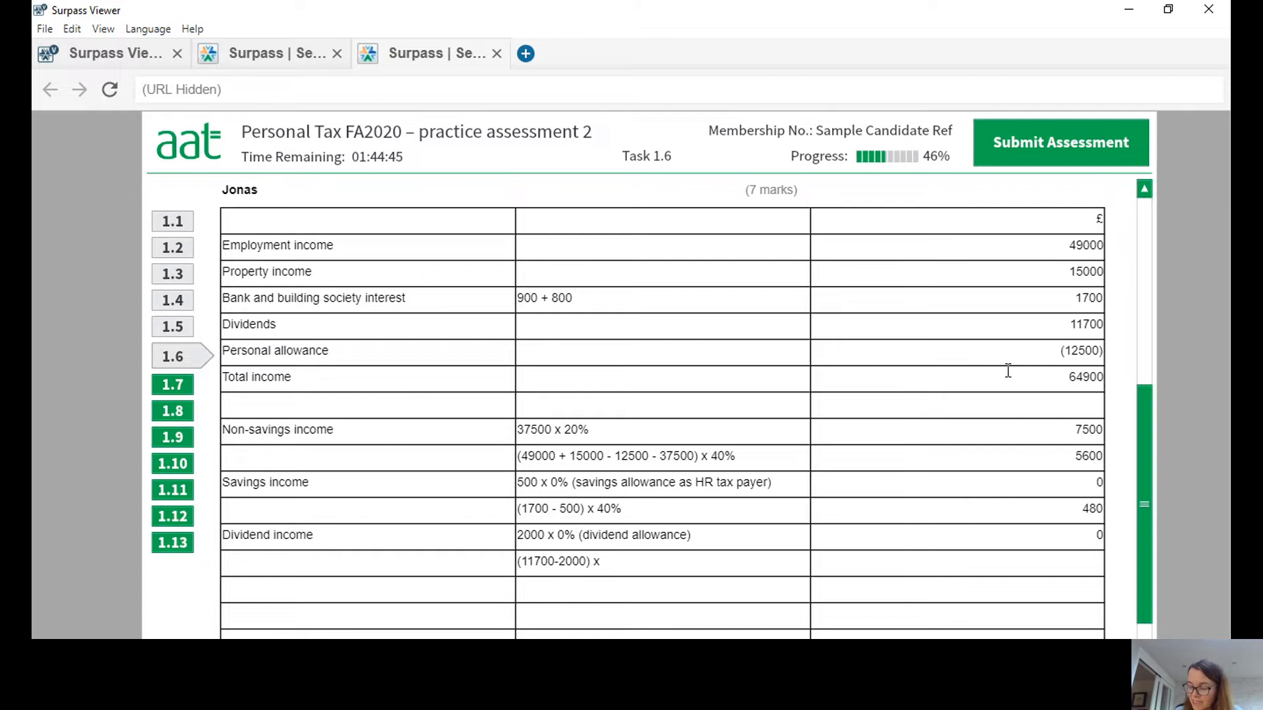
{"action": "type", "text": " 32.5"}
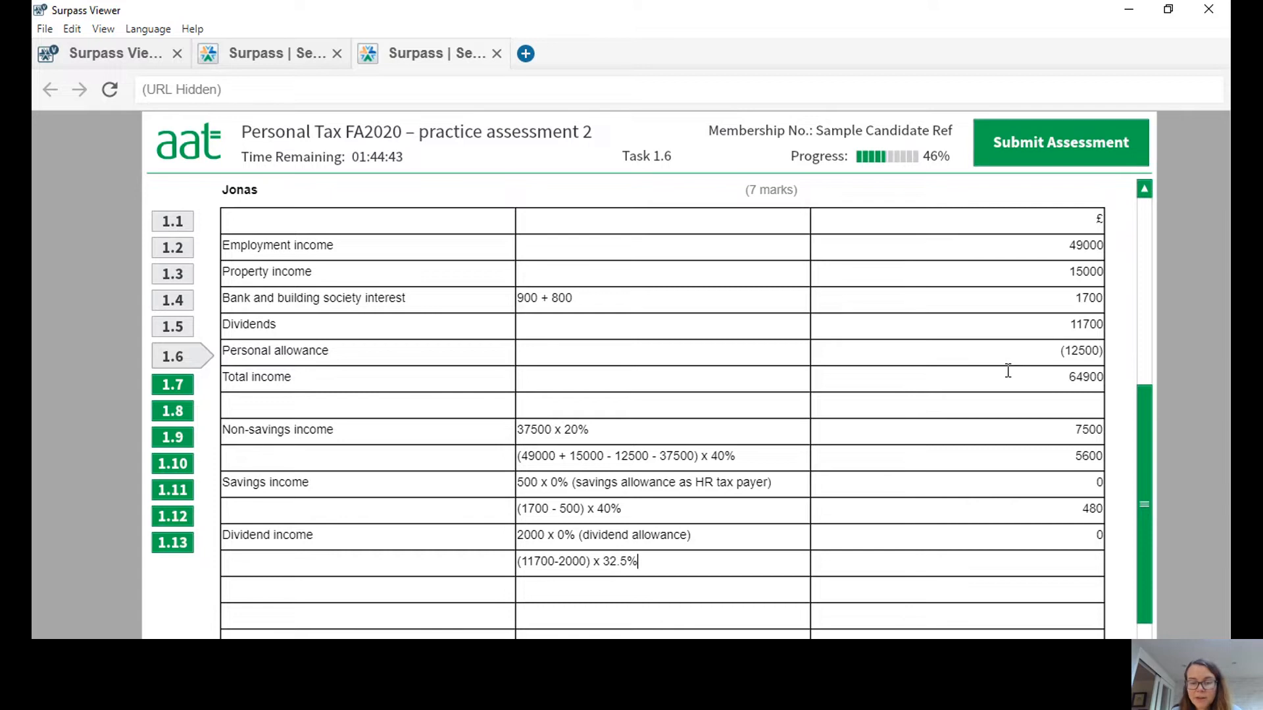
Enter the working (11700-2000) x 32.5% with 3152 in the £ column, in the row beneath dividend income.
{"action": "left_click", "coordinate": [1076, 566]}
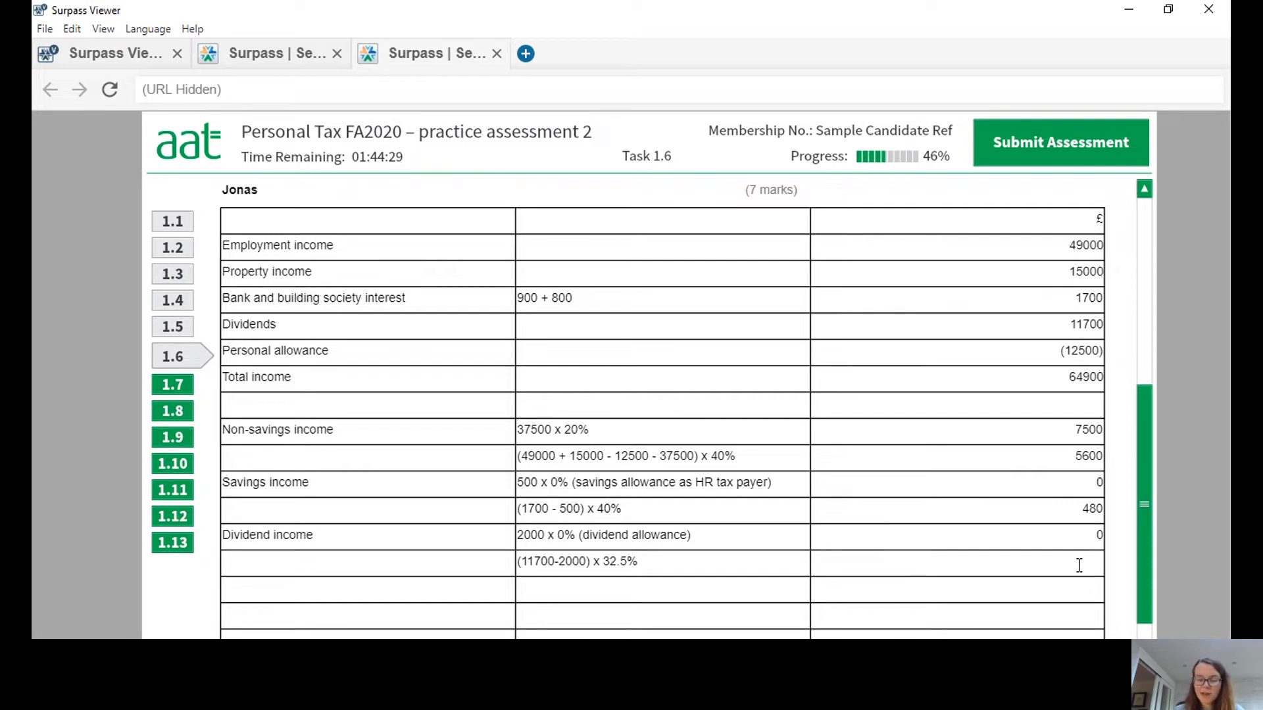
{"action": "type", "text": "3152"}
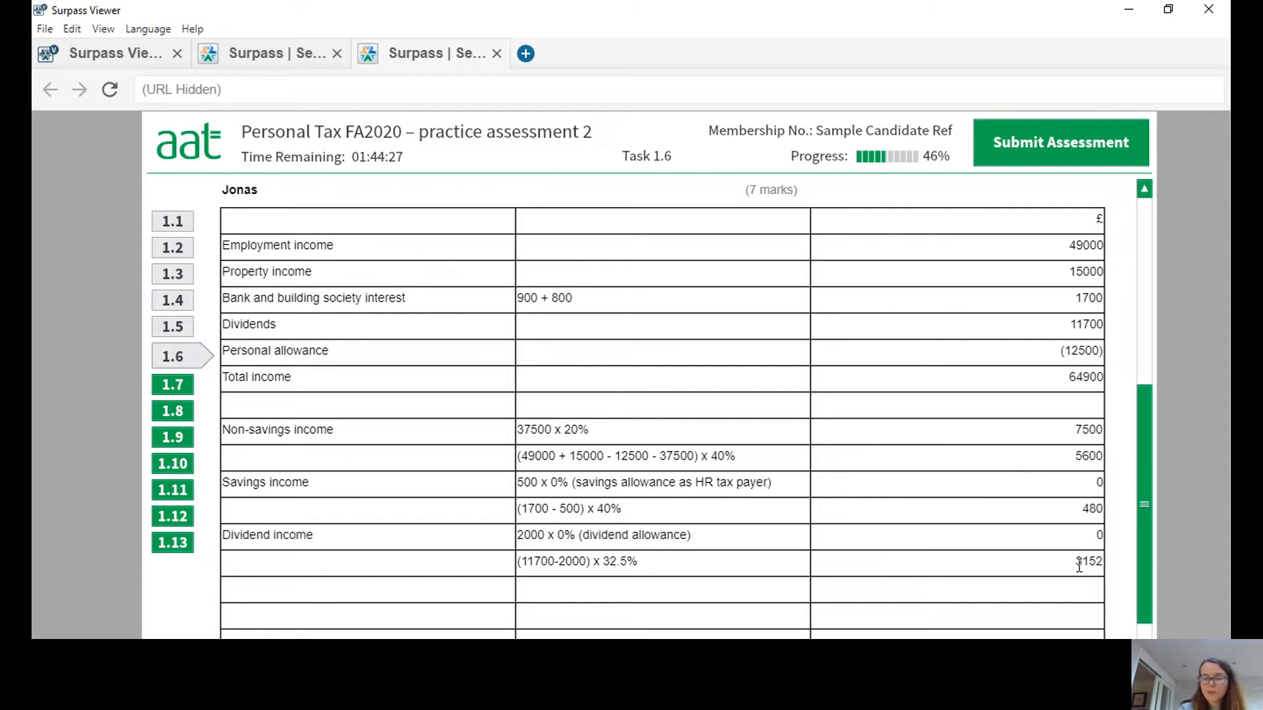
{"action": "left_click", "coordinate": [1078, 593]}
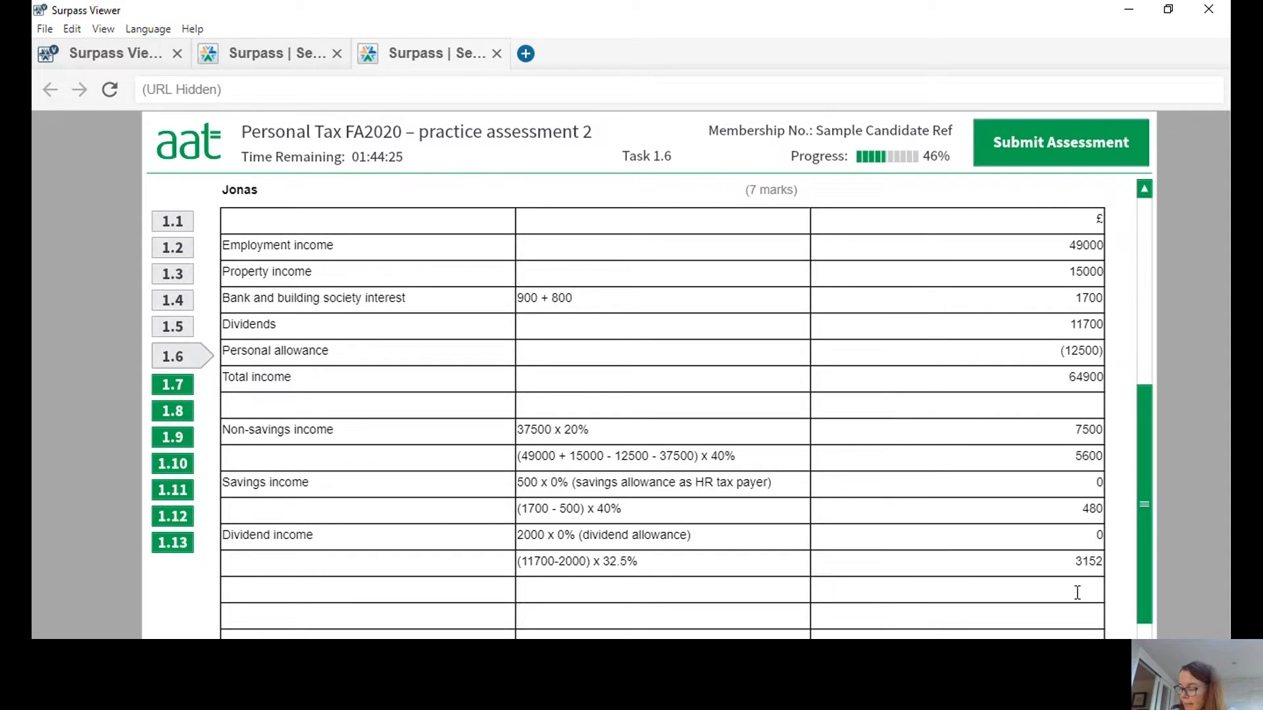
Add a "Tax liability" row with 16732 in the £ column, beneath the dividend income workings.
{"action": "type", "text": "1"}
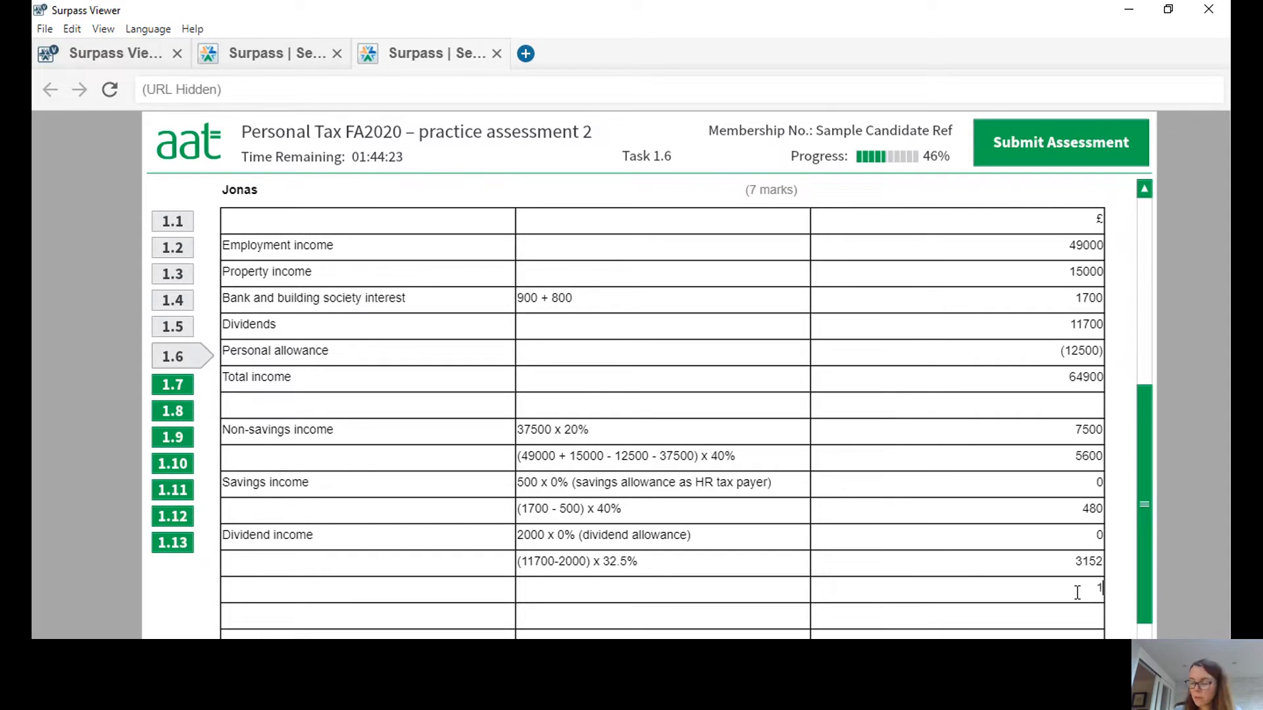
{"action": "type", "text": "6732"}
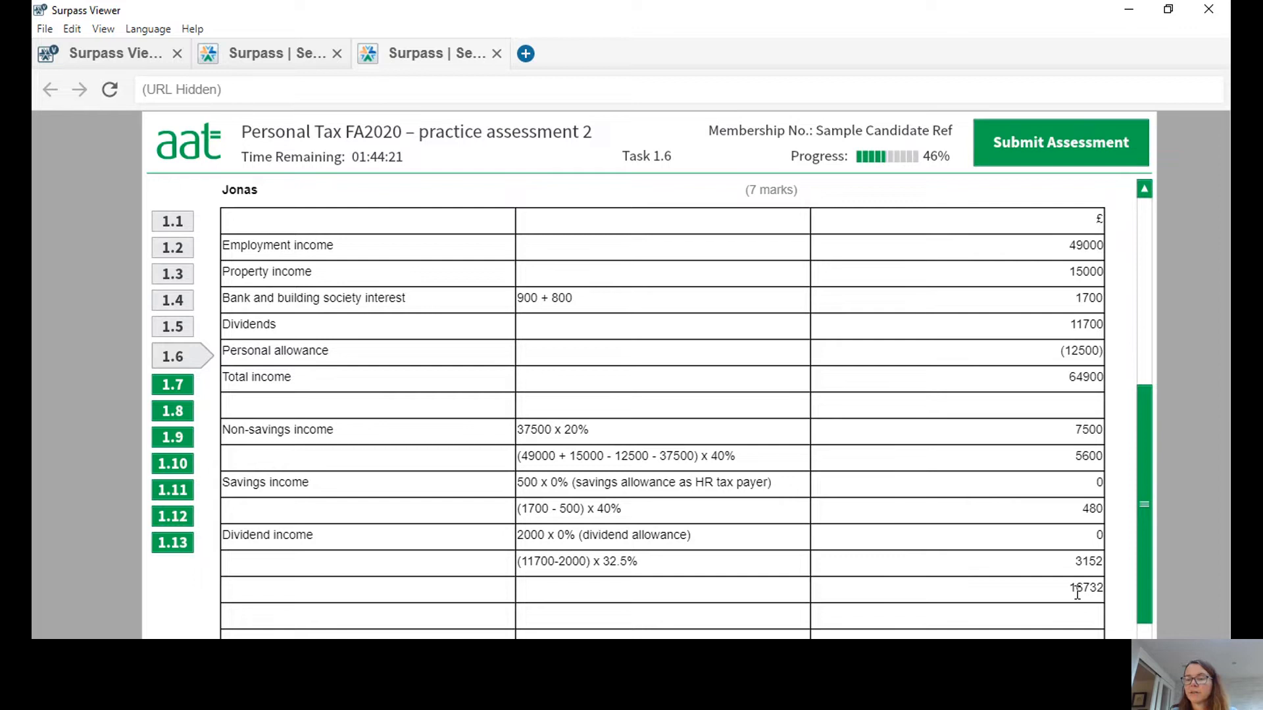
{"action": "left_click", "coordinate": [407, 592]}
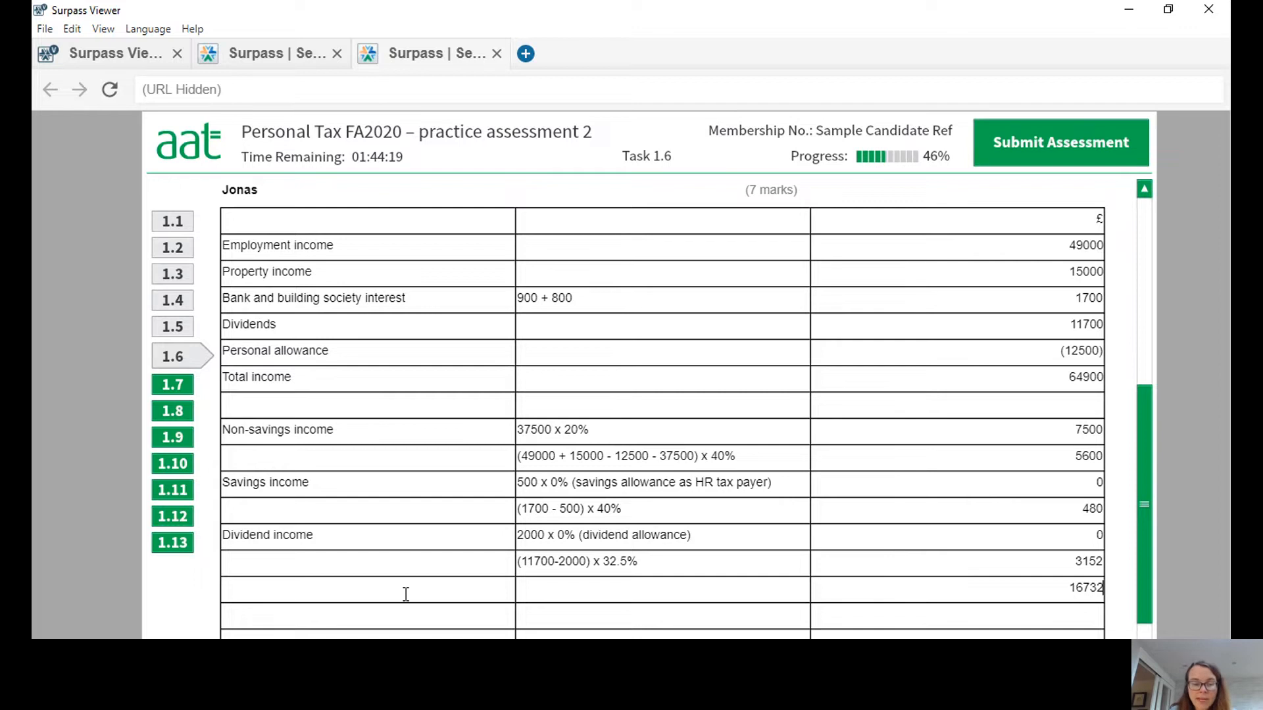
{"action": "type", "text": "Tax"}
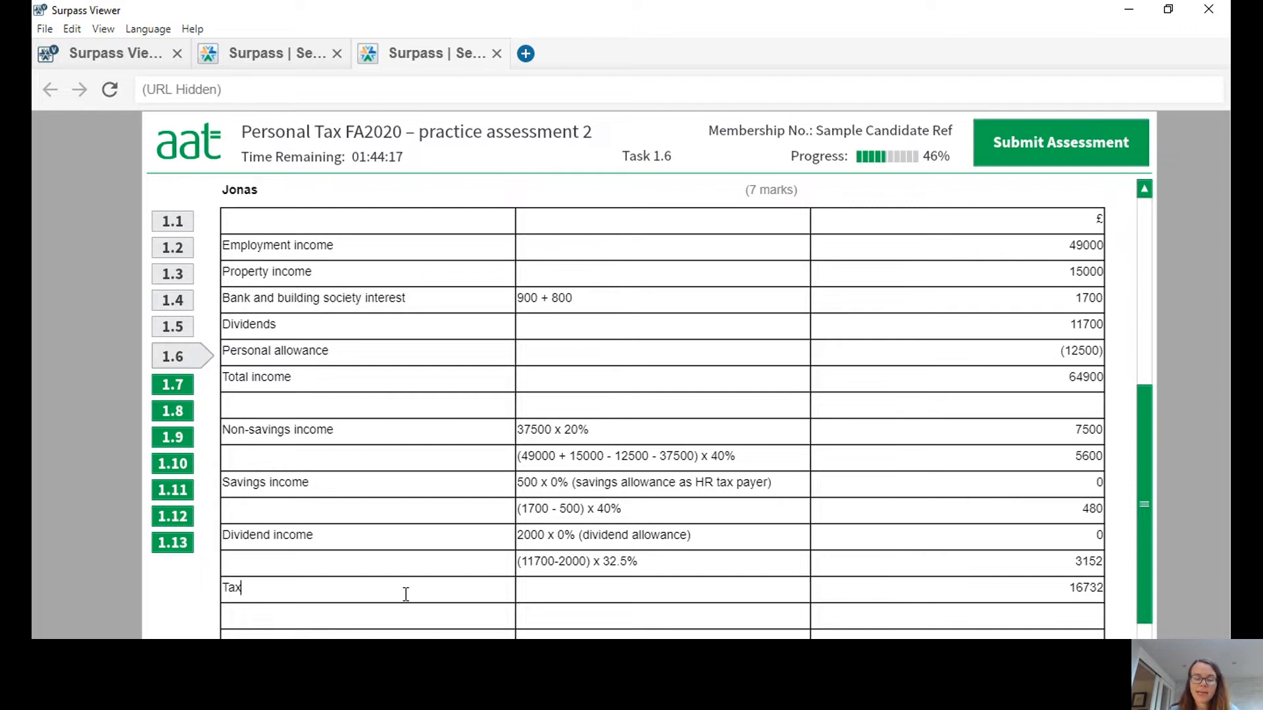
{"action": "type", "text": " liability"}
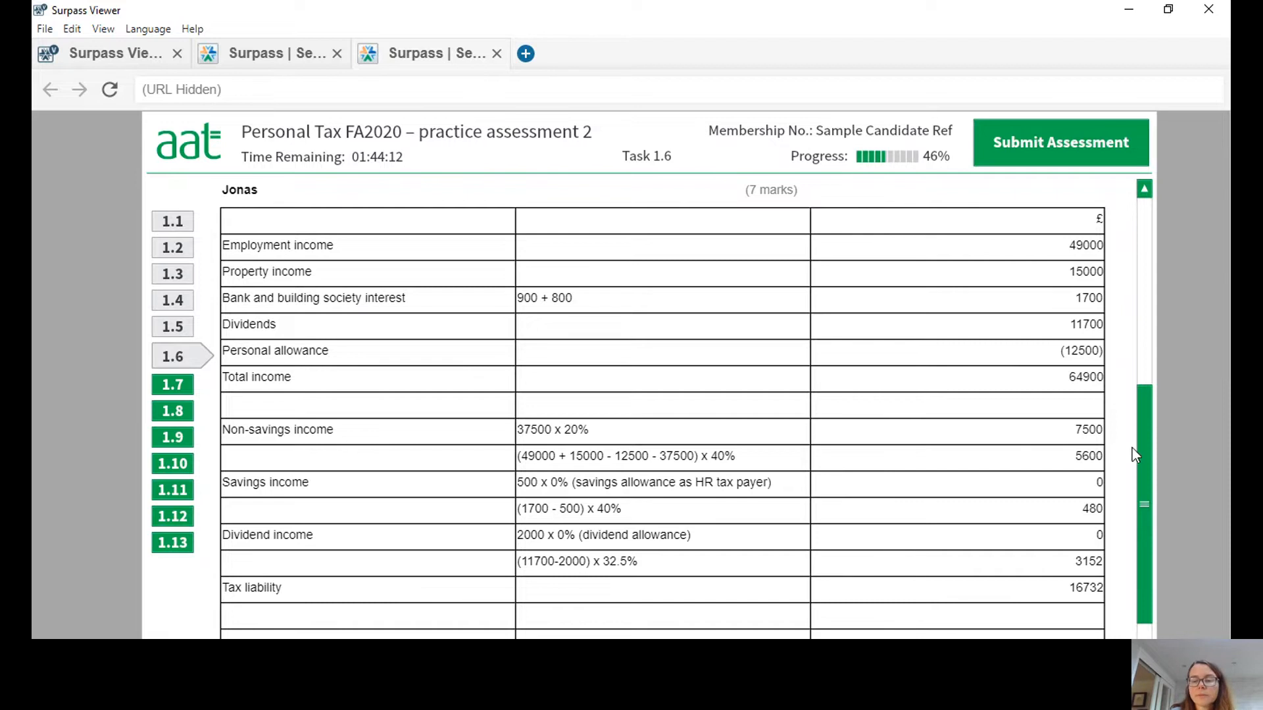
Check the income information, and add the note "NB ISA income is exempt so not included" below the first taxpayer's tax liability, leaving one blank row.
{"action": "left_click_drag", "start_coordinate": [1146, 418], "coordinate": [1162, 243]}
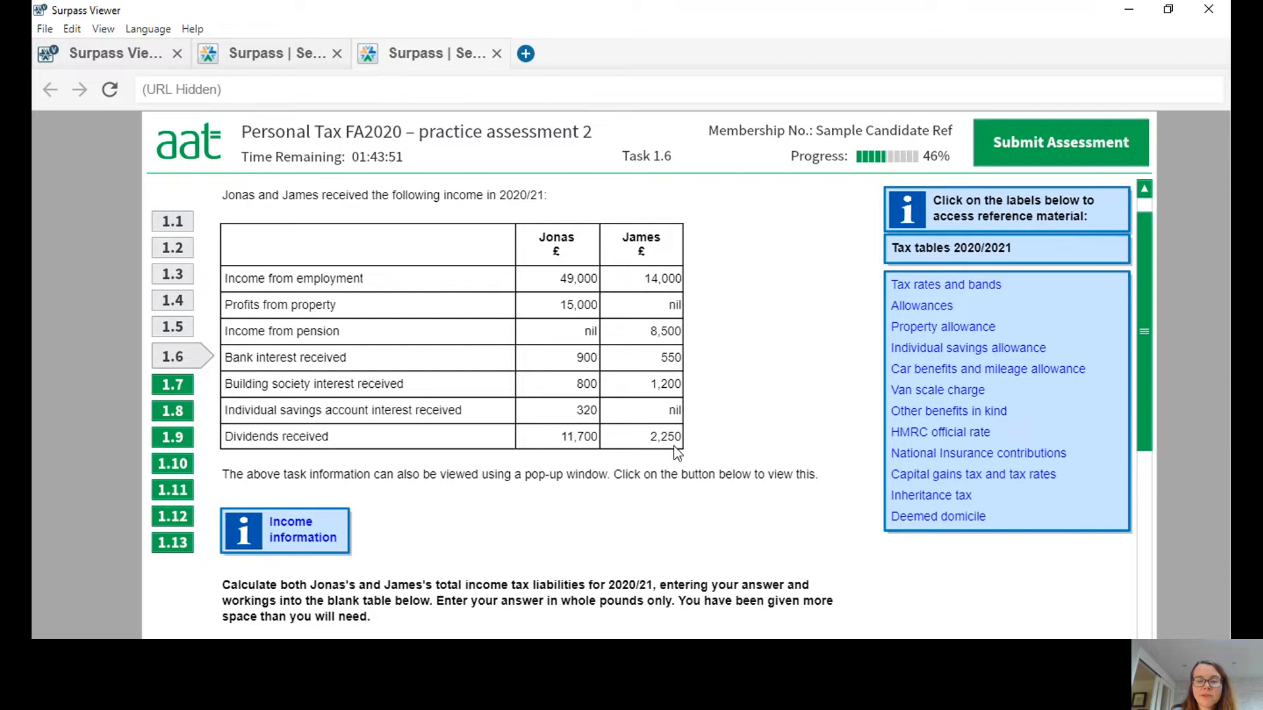
{"action": "left_click_drag", "start_coordinate": [1143, 306], "coordinate": [1175, 563]}
{"action": "left_click", "coordinate": [306, 403]}
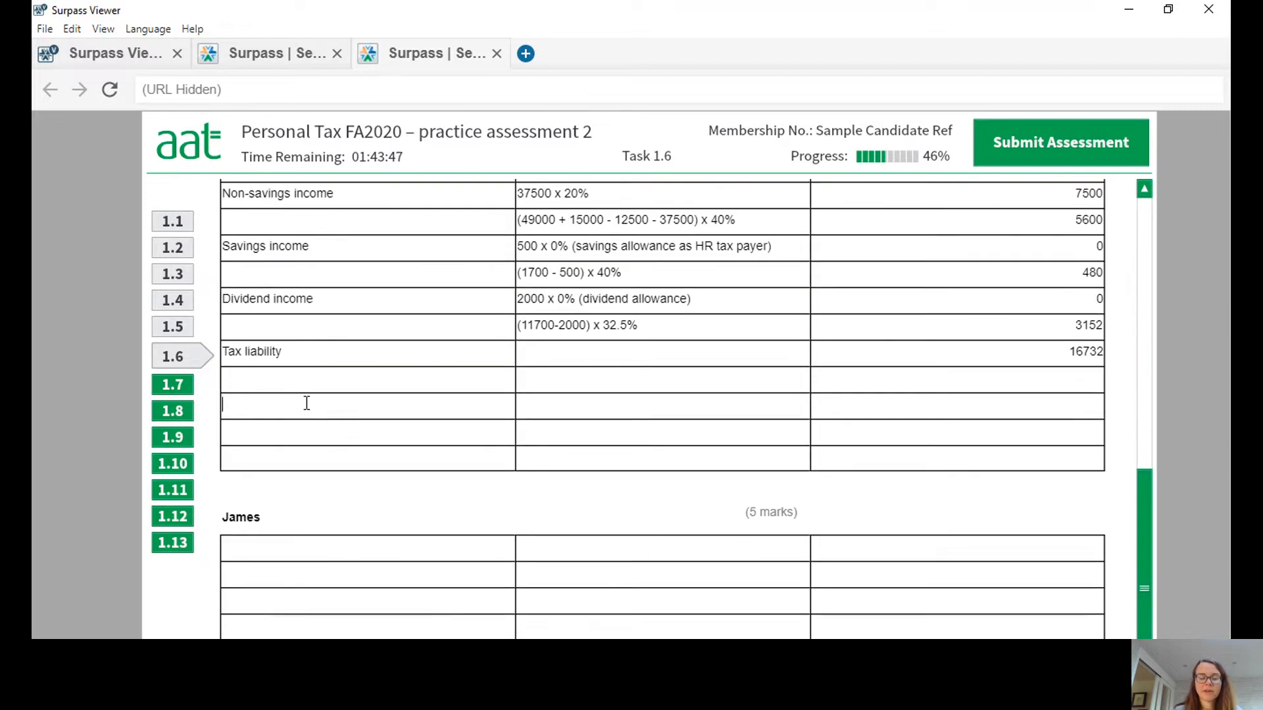
{"action": "type", "text": "NB IS"}
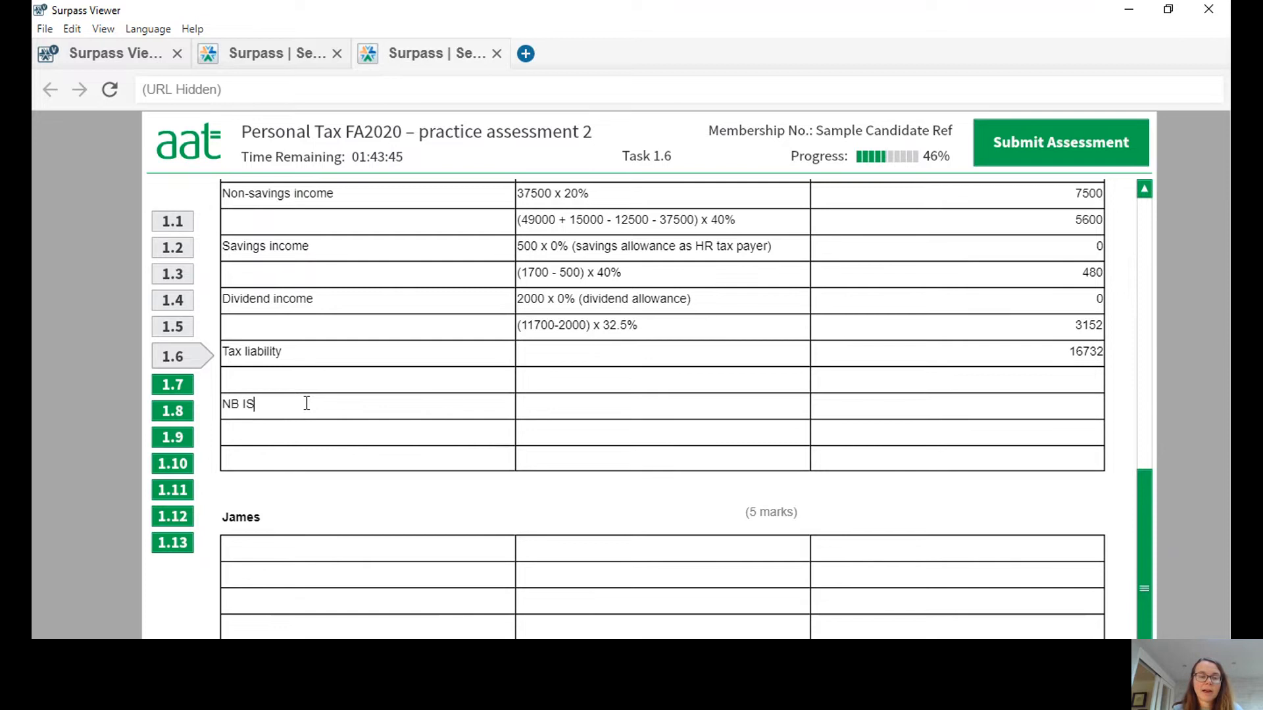
{"action": "type", "text": "A income is ex"}
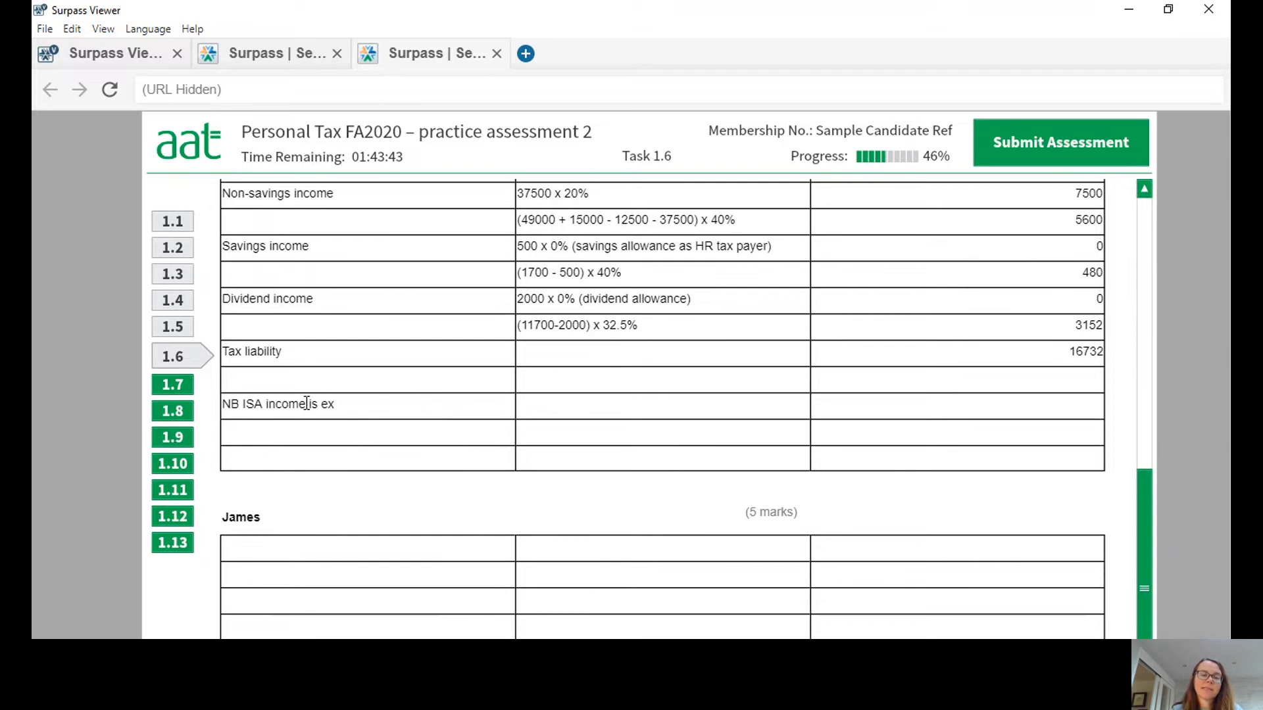
{"action": "type", "text": "empt so not included"}
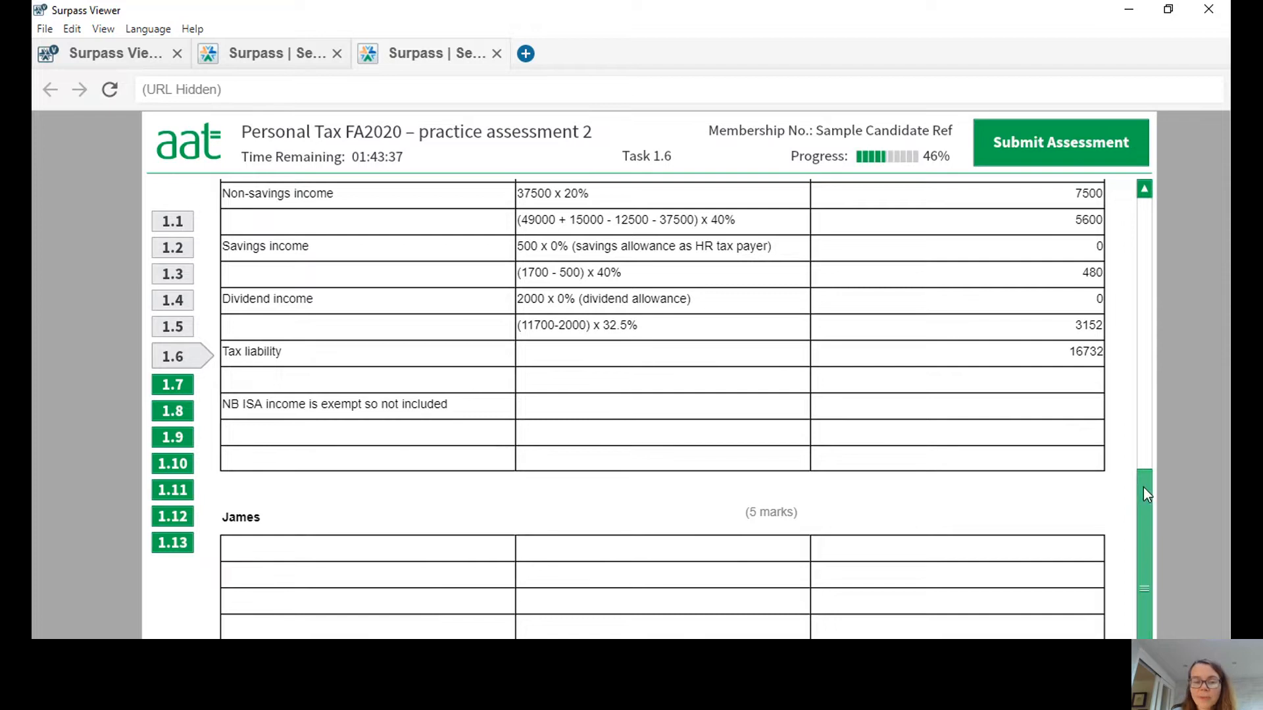
Head the last column of the second taxpayer's table with £ and add an "Employment income" row with 14000.
{"action": "scroll", "coordinate": [1143, 487], "scroll_direction": "down", "scroll_amount": 2}
{"action": "scroll", "coordinate": [1138, 554], "scroll_direction": "down", "scroll_amount": 5}
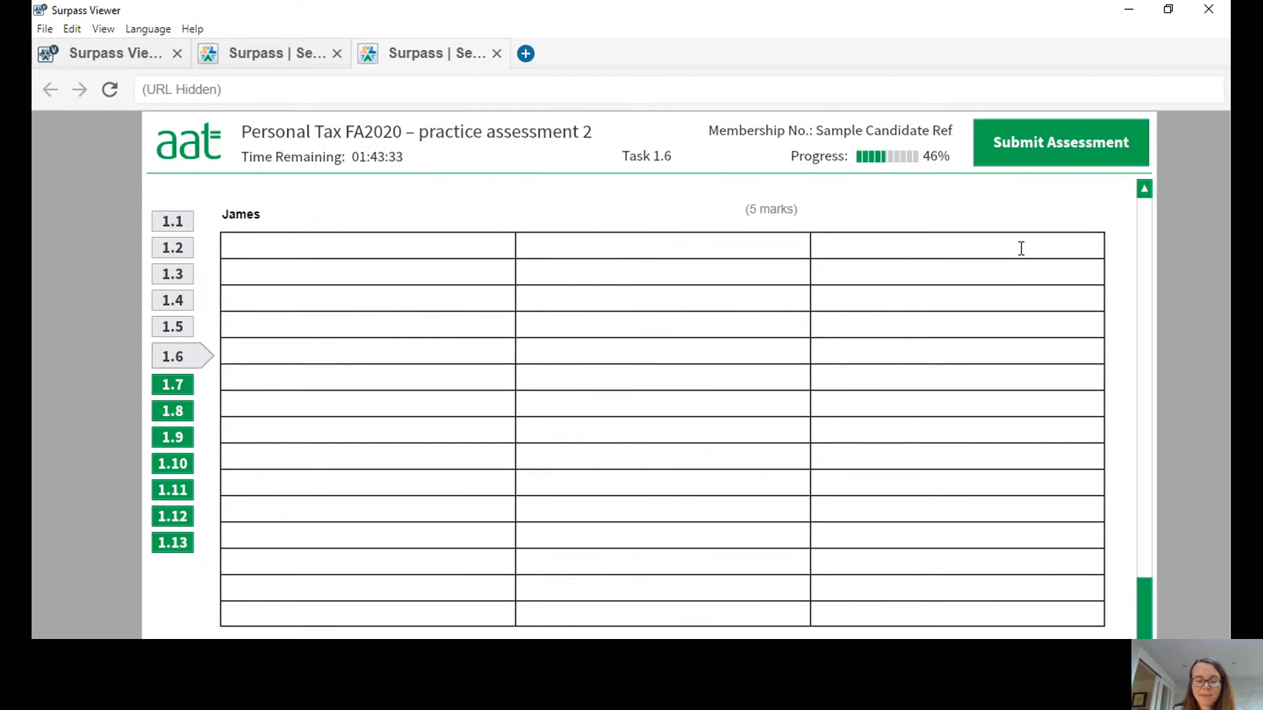
{"action": "type", "text": "£"}
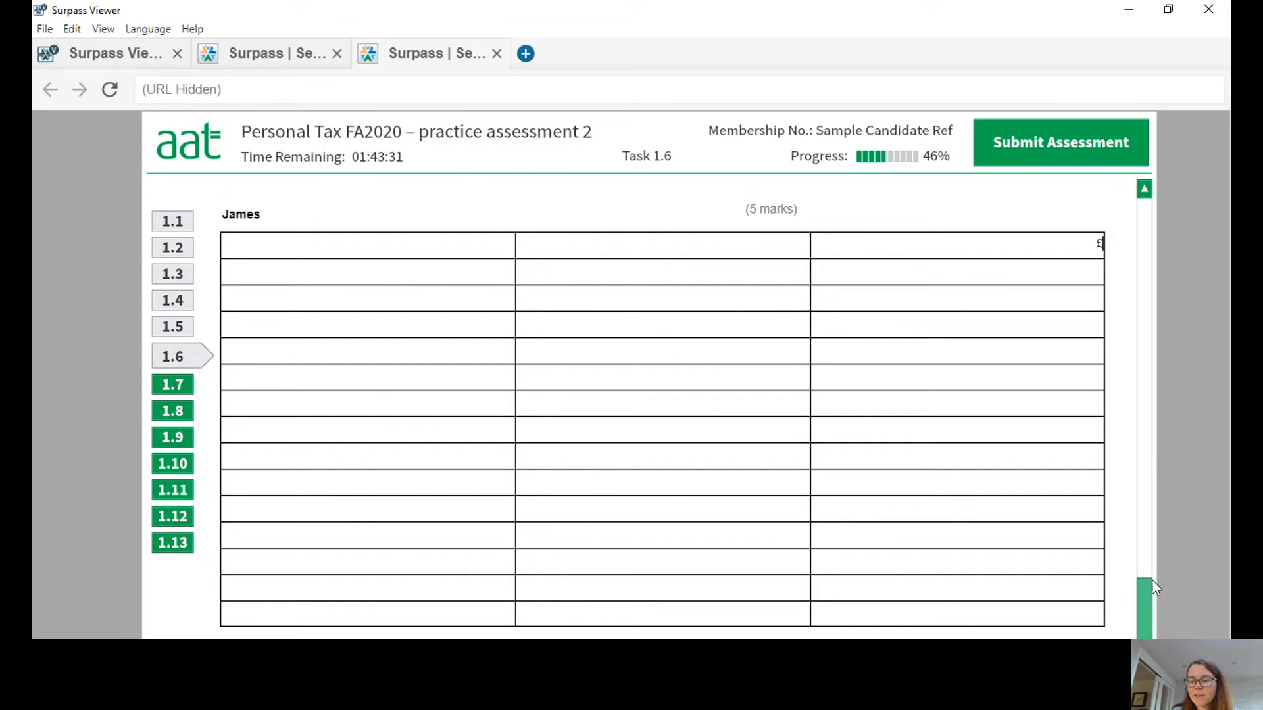
{"action": "left_click_drag", "start_coordinate": [1142, 597], "coordinate": [1159, 575]}
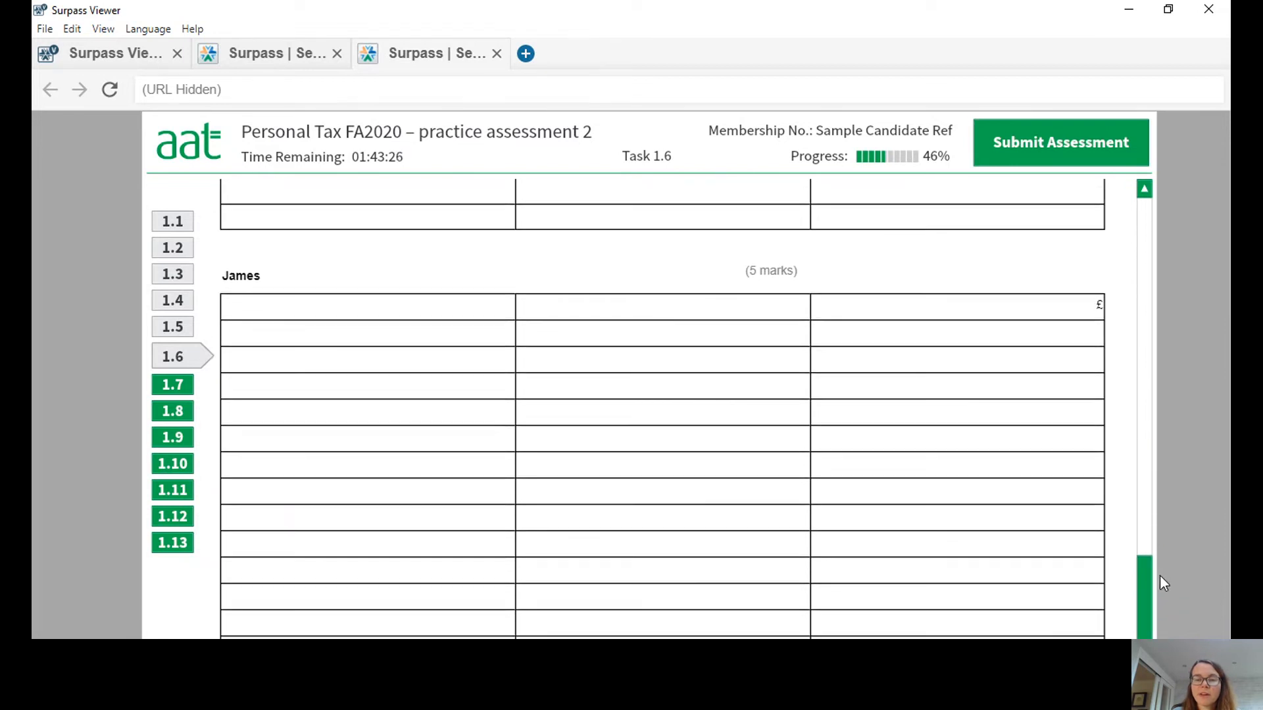
{"action": "left_click", "coordinate": [352, 336]}
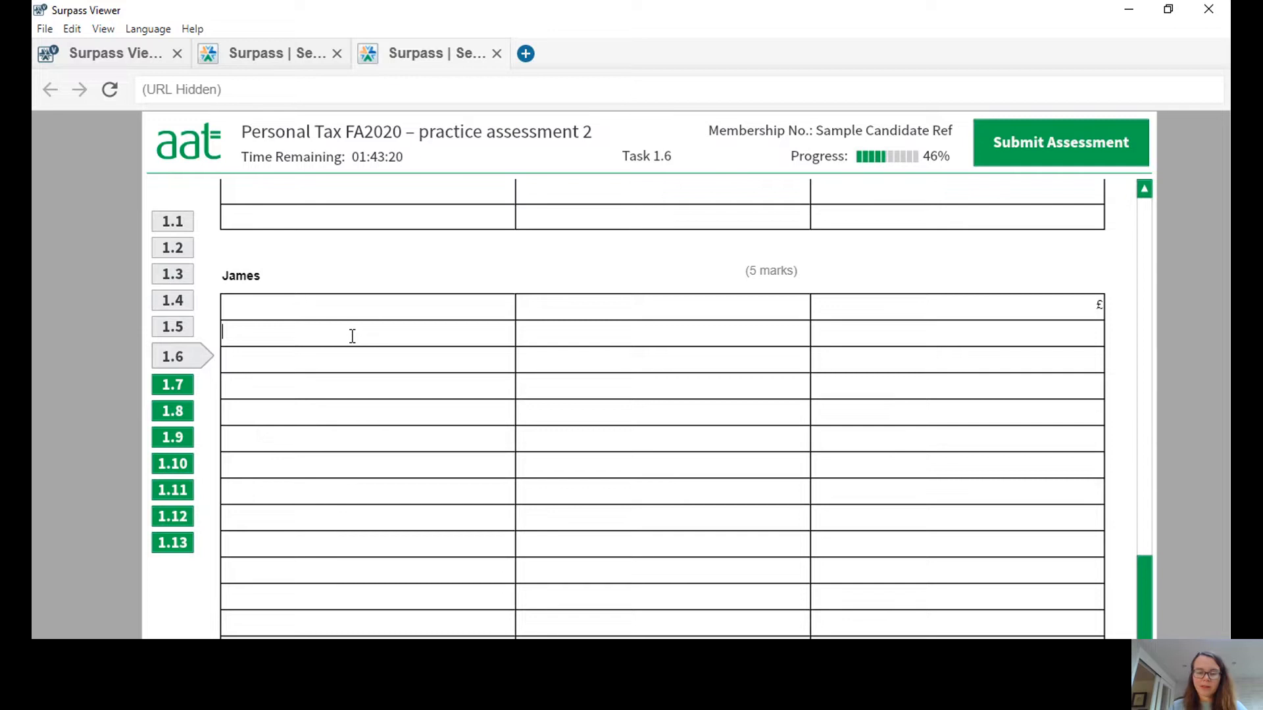
{"action": "type", "text": "Employment income"}
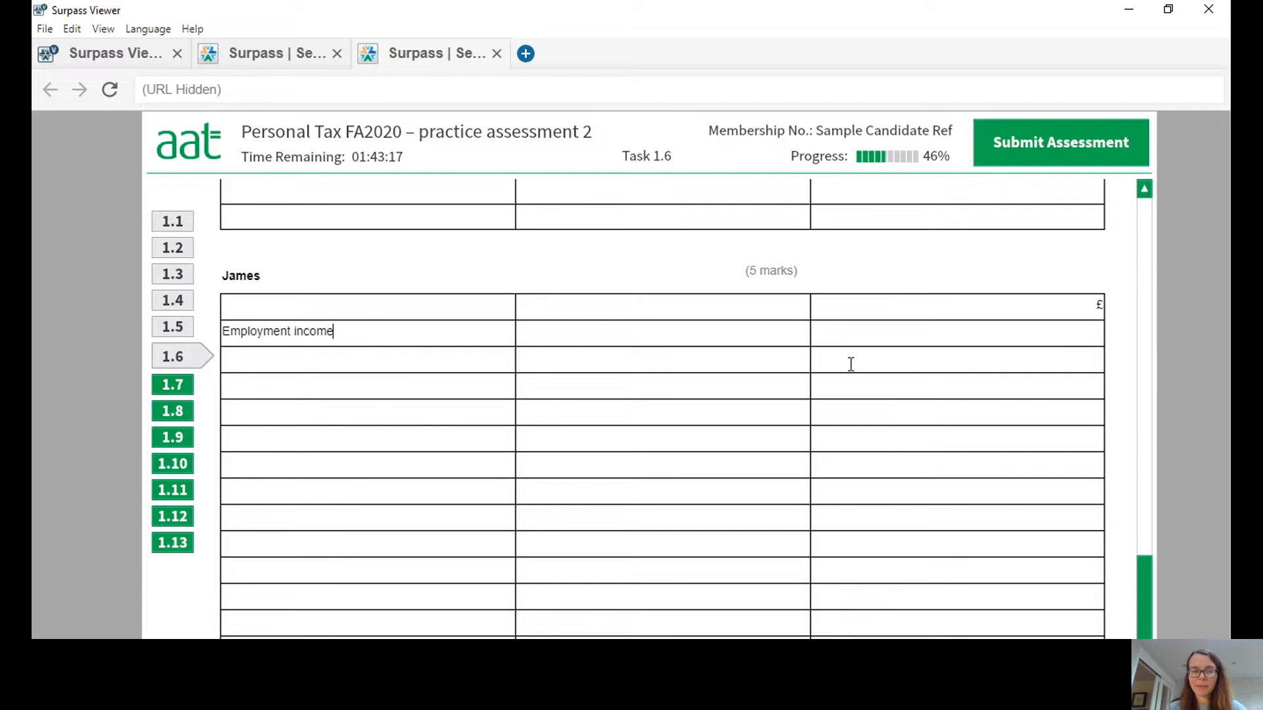
{"action": "left_click", "coordinate": [944, 338]}
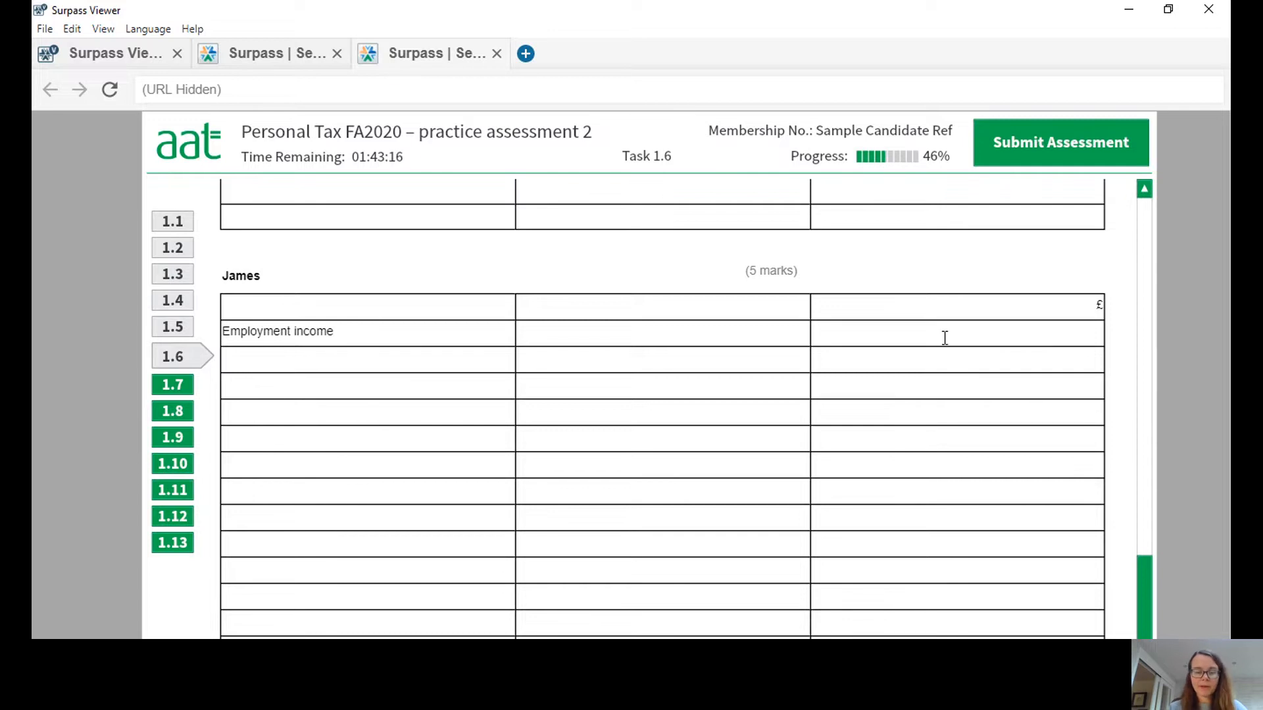
{"action": "type", "text": "14000"}
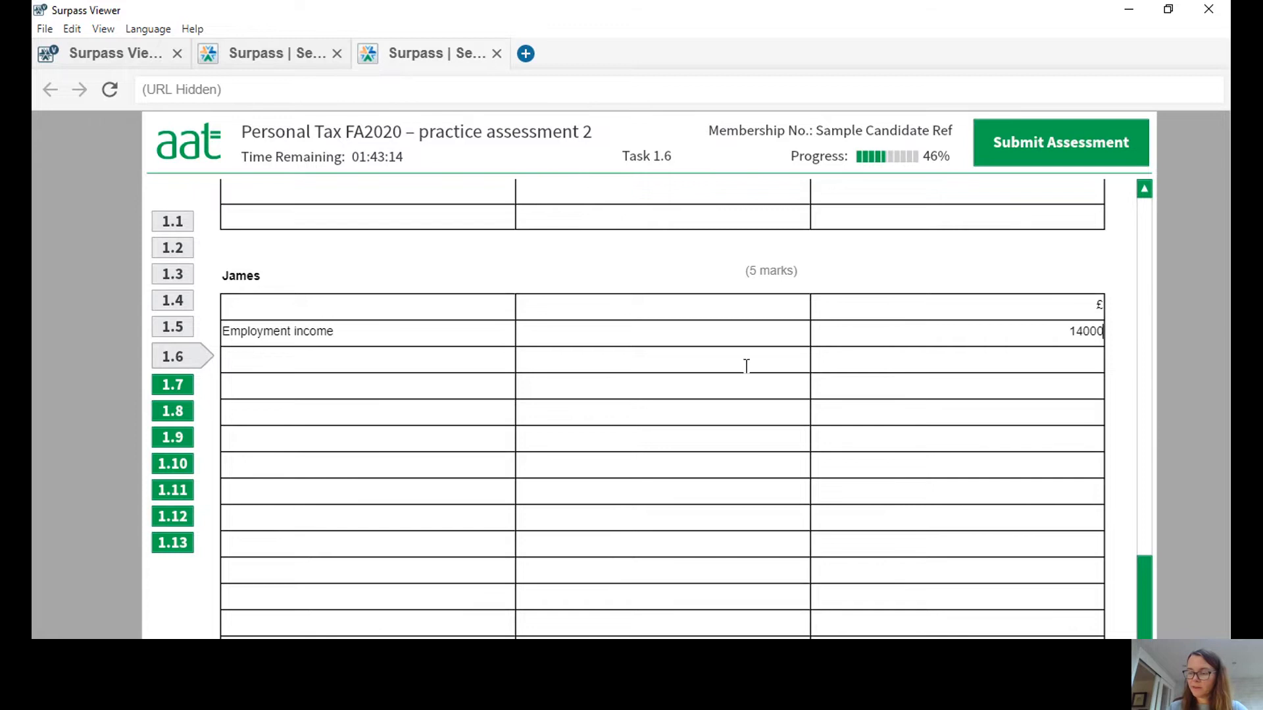
{"action": "type", "text": "Pens"}
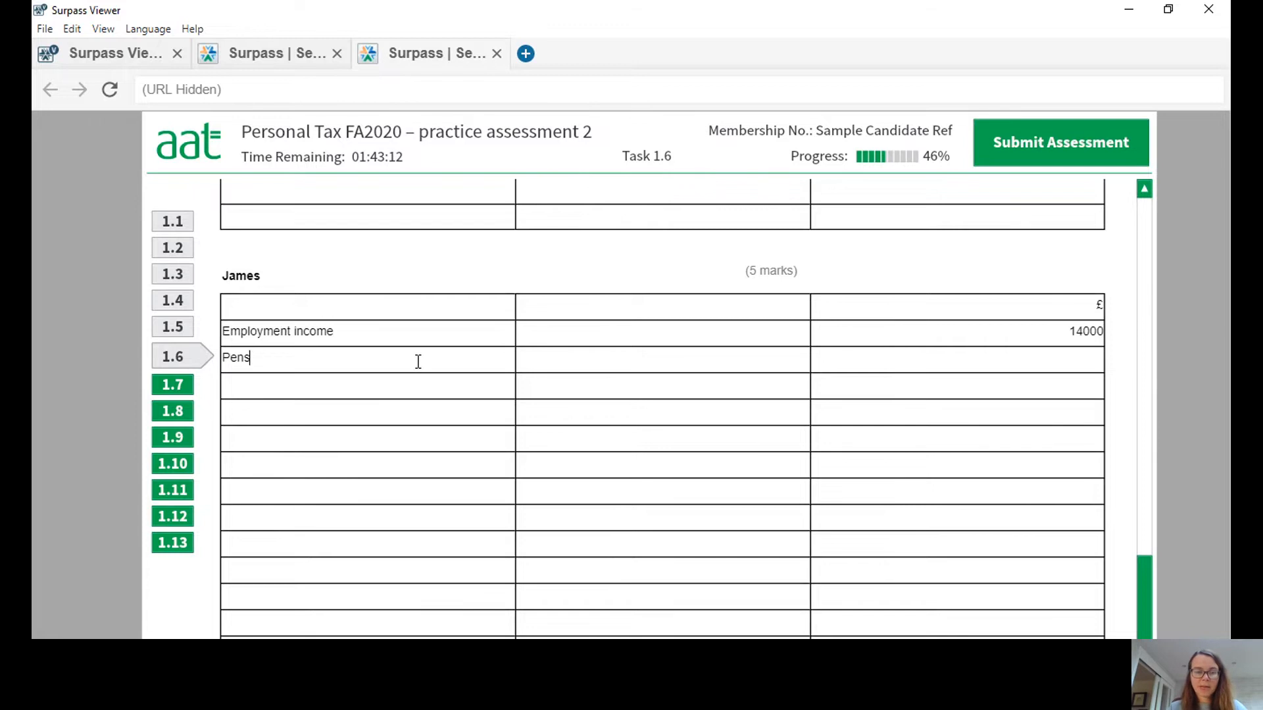
{"action": "type", "text": "ion income"}
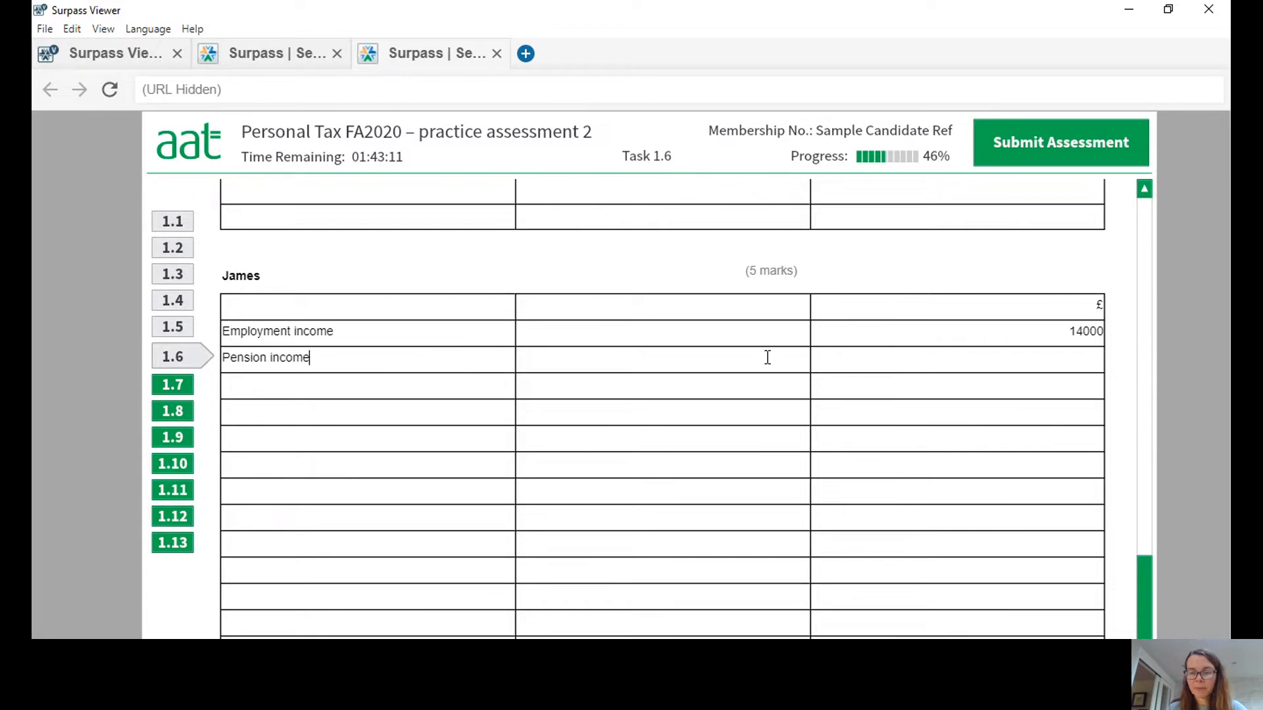
Add a "Pension income" row with 8500 in the £ column of the second taxpayer's table.
{"action": "left_click", "coordinate": [937, 358]}
{"action": "type", "text": "8"}
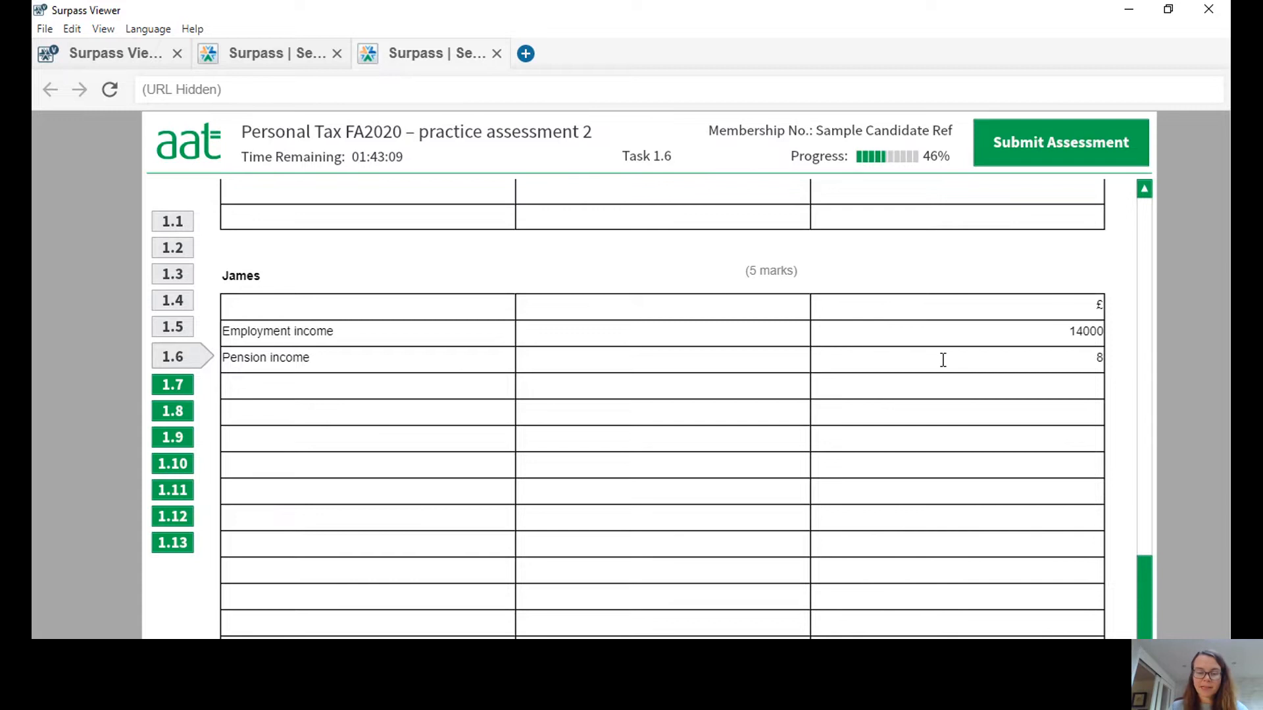
{"action": "type", "text": "500"}
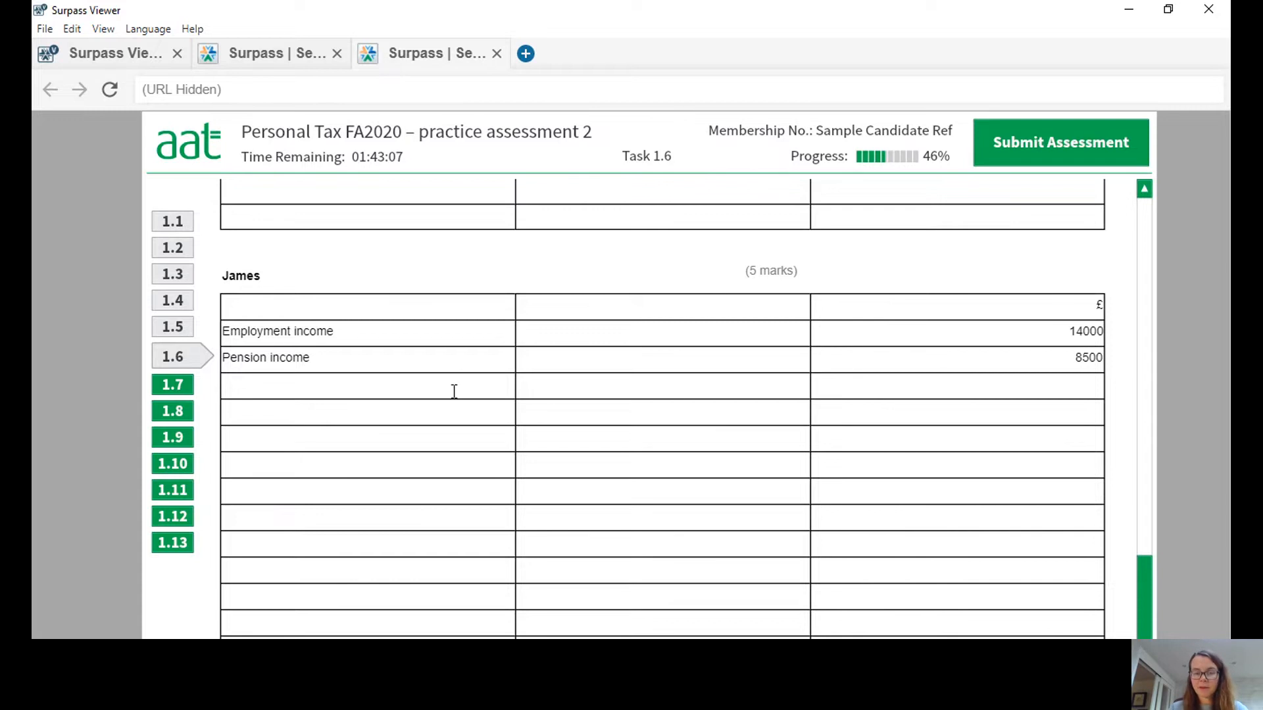
{"action": "type", "text": "Bank and "}
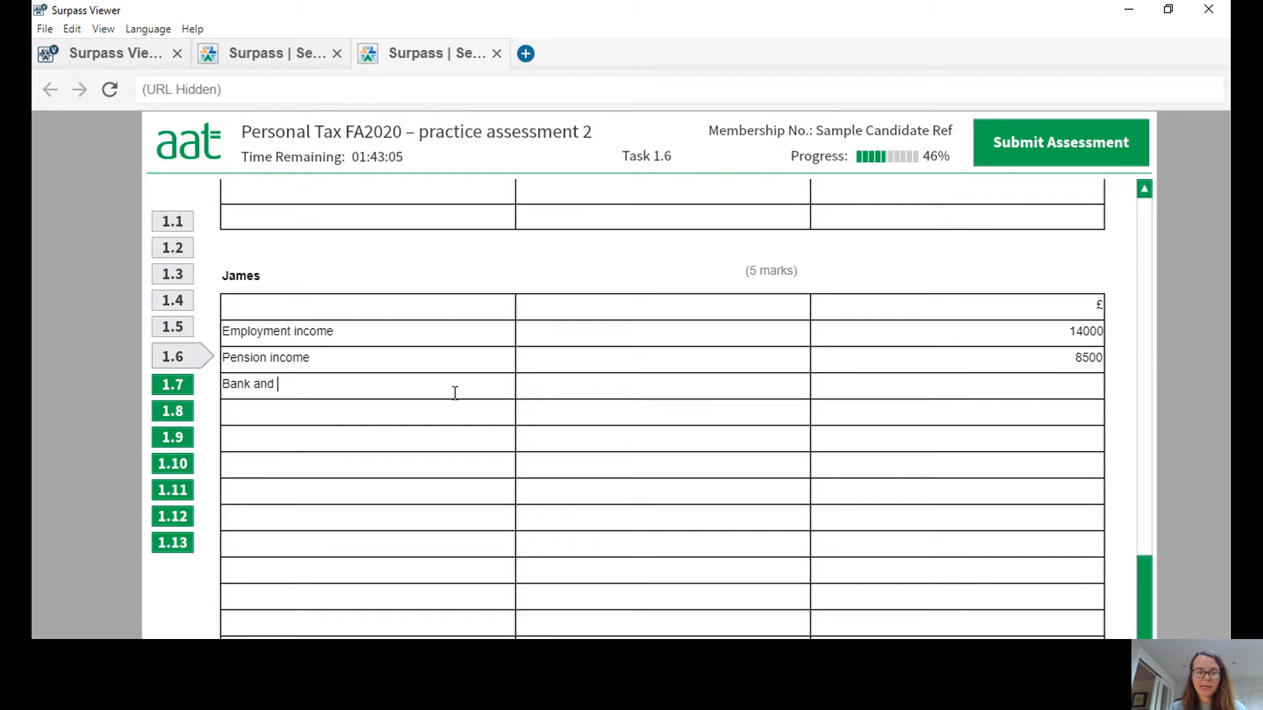
{"action": "type", "text": "building societ"}
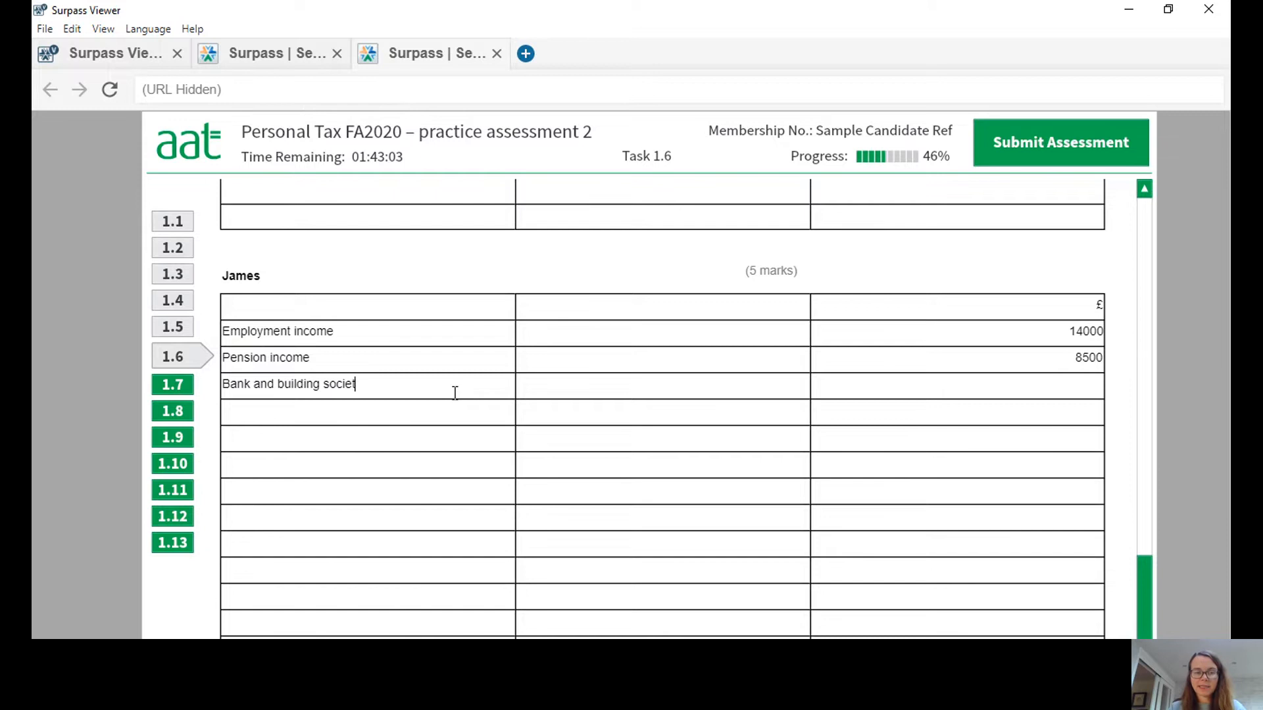
{"action": "type", "text": "y interest"}
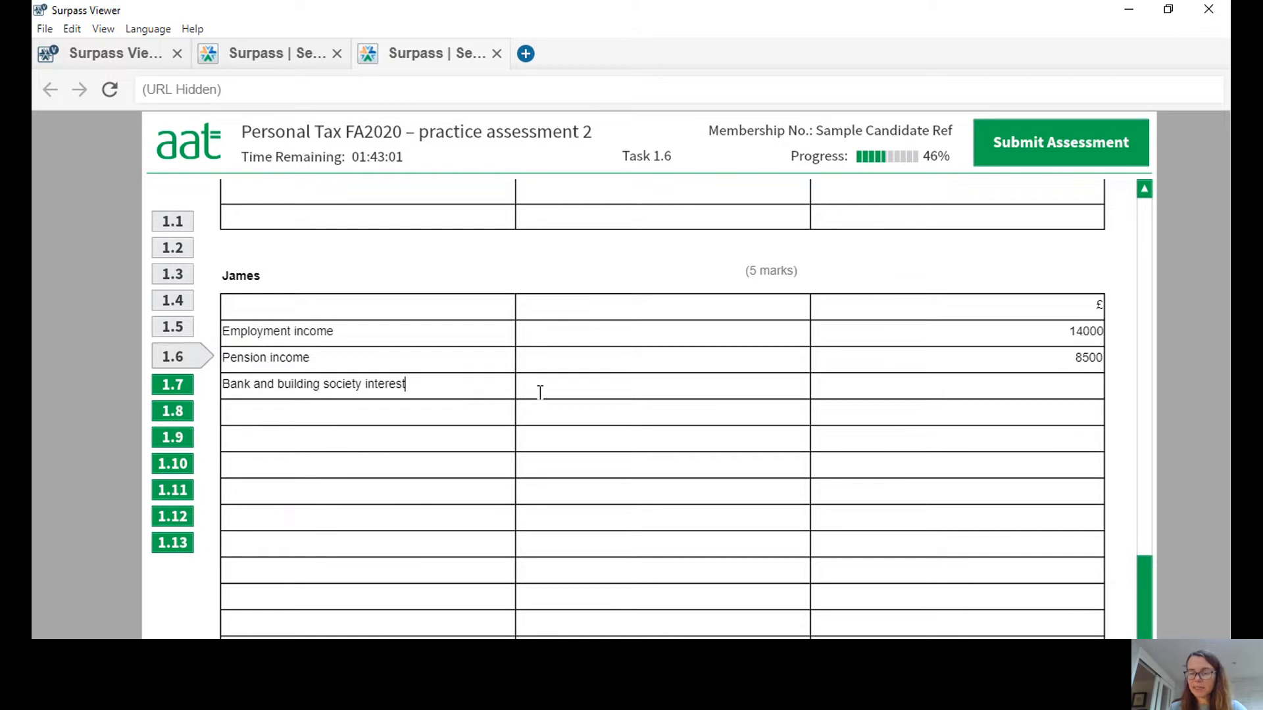
{"action": "type", "text": "550"}
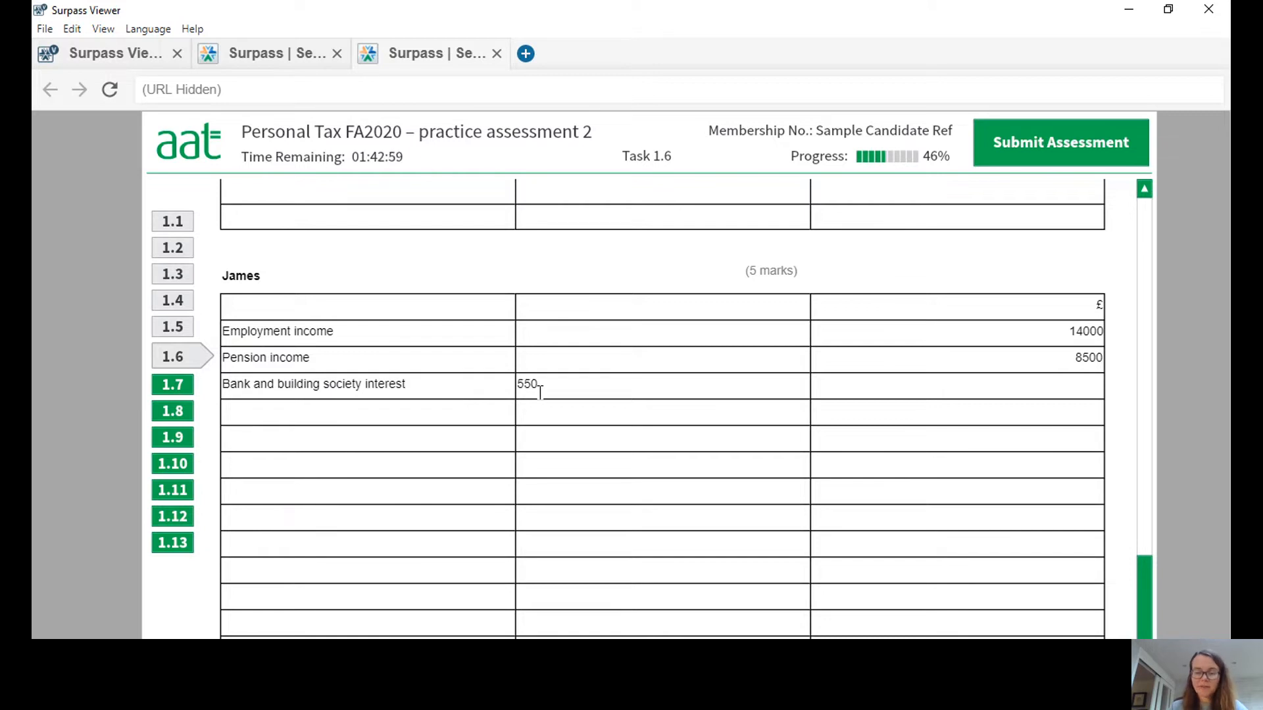
{"action": "type", "text": " + 1200"}
Add a "Bank and building society interest" row with the working 550 + 1200 and 1750 in the £ column.
{"action": "left_click", "coordinate": [878, 385]}
{"action": "type", "text": "1750"}
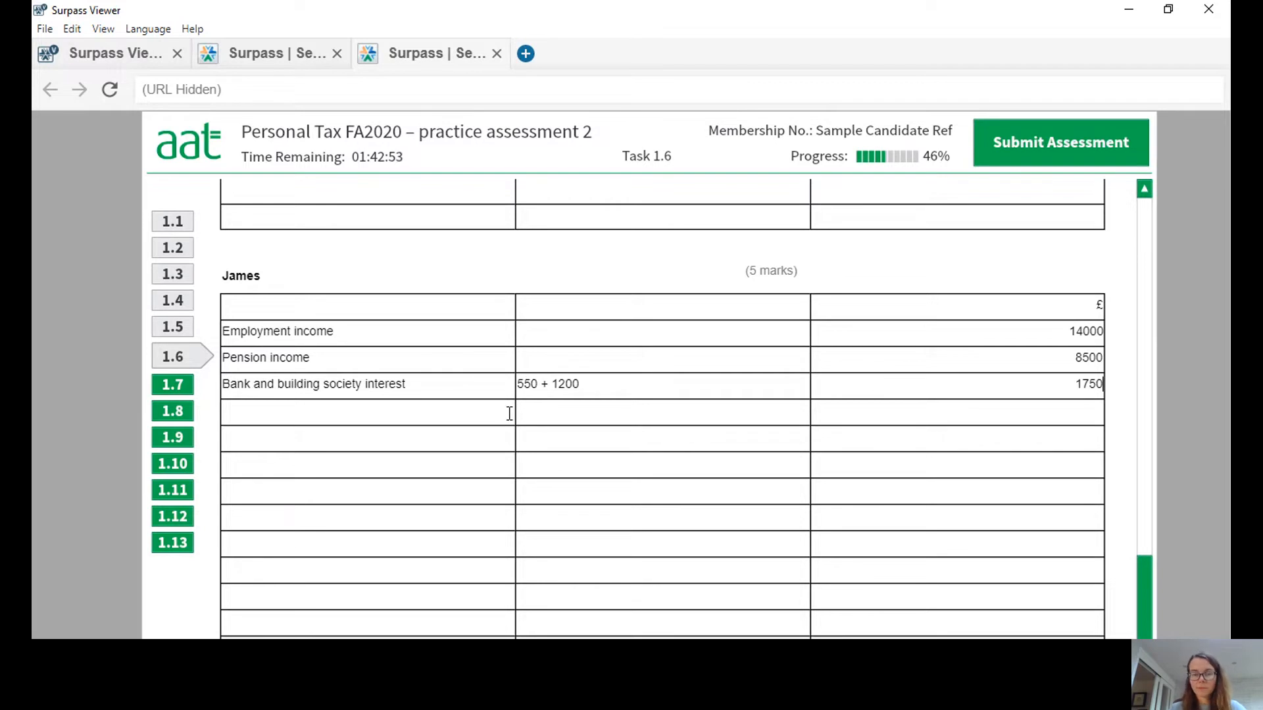
{"action": "type", "text": "Divid"}
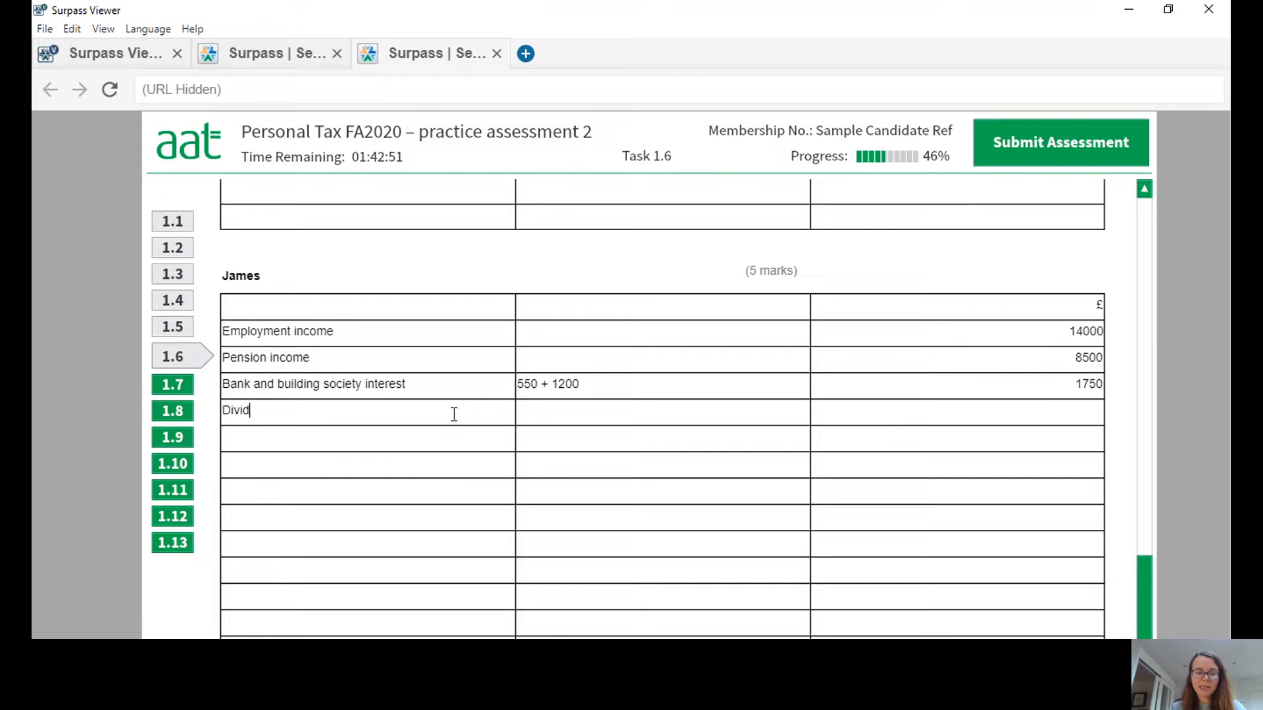
{"action": "type", "text": "ends"}
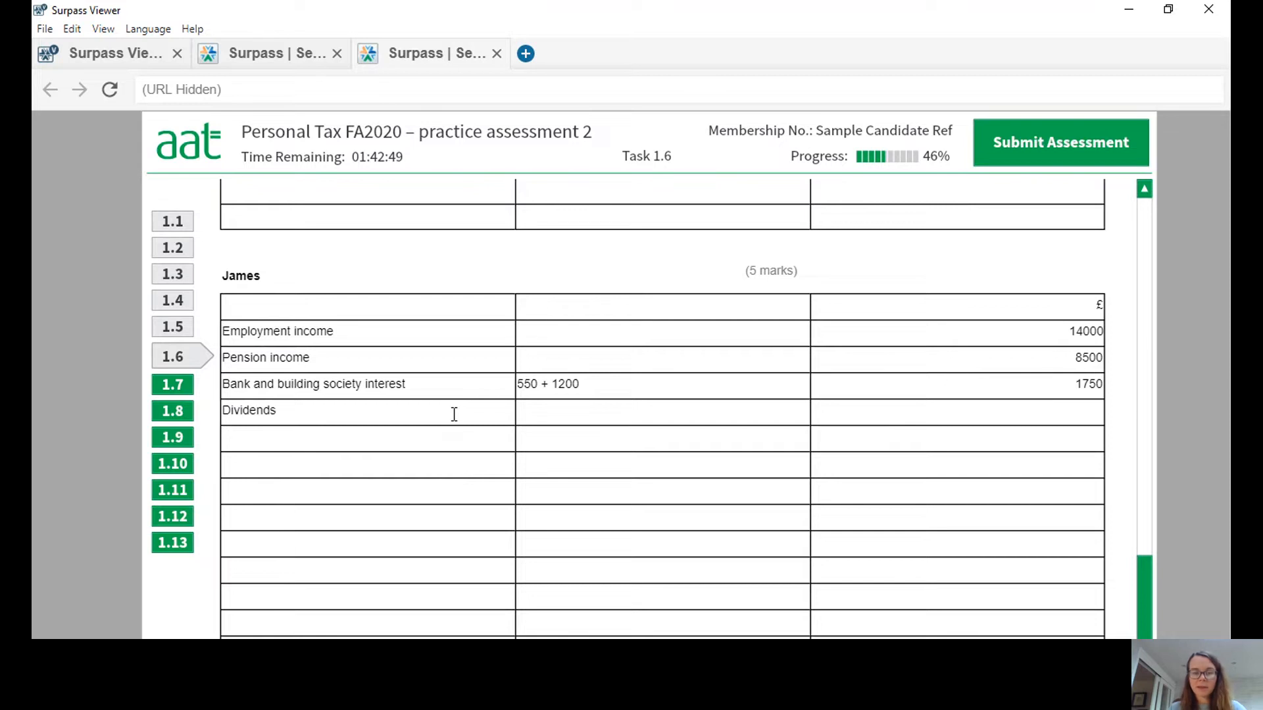
Add a "Dividends" row with 2250 in the £ column, beneath the second taxpayer's interest row.
{"action": "left_click", "coordinate": [889, 418]}
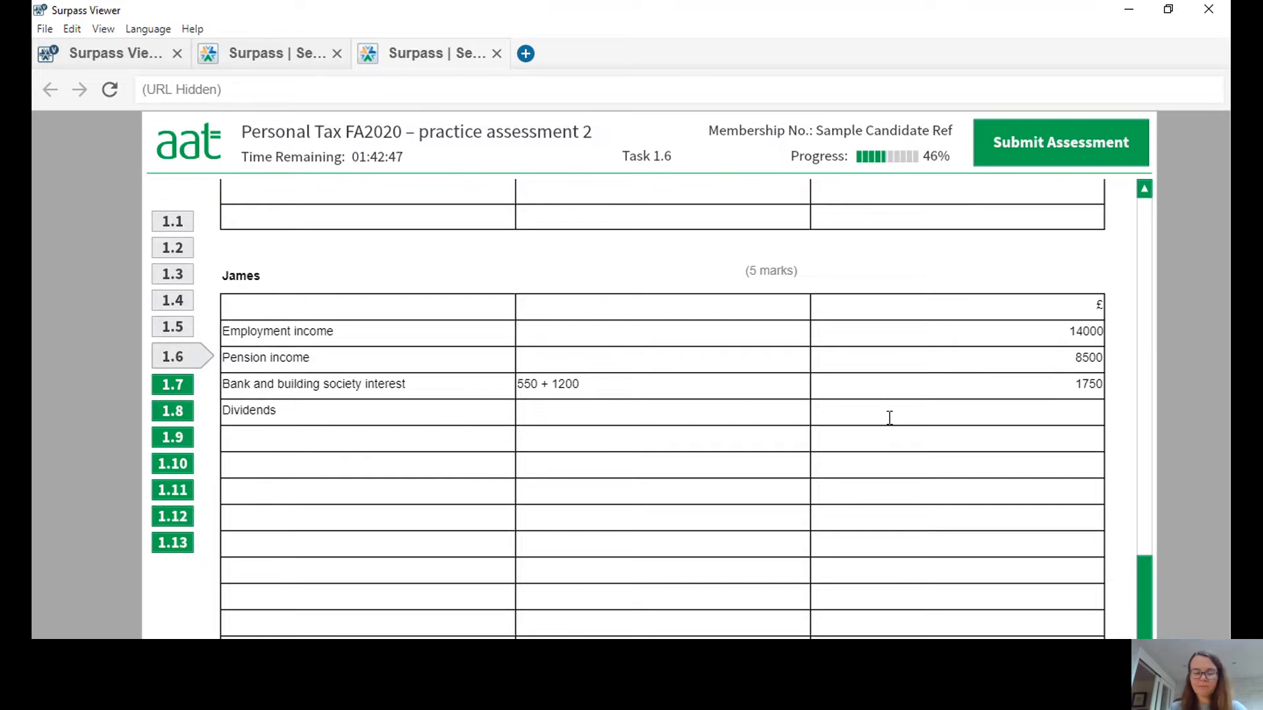
{"action": "type", "text": "2250"}
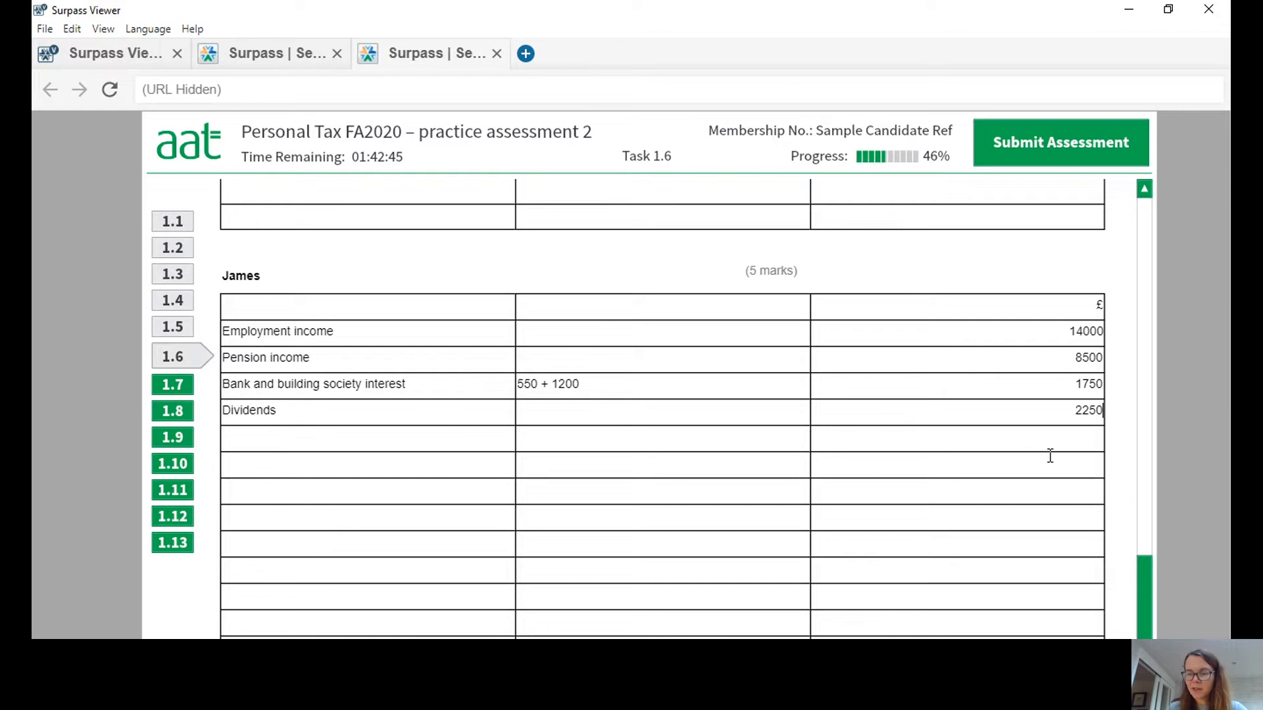
Add a "Personal allowance" row with (12500) in the £ column of the second taxpayer's table.
{"action": "left_click", "coordinate": [325, 436]}
{"action": "type", "text": "Personal "}
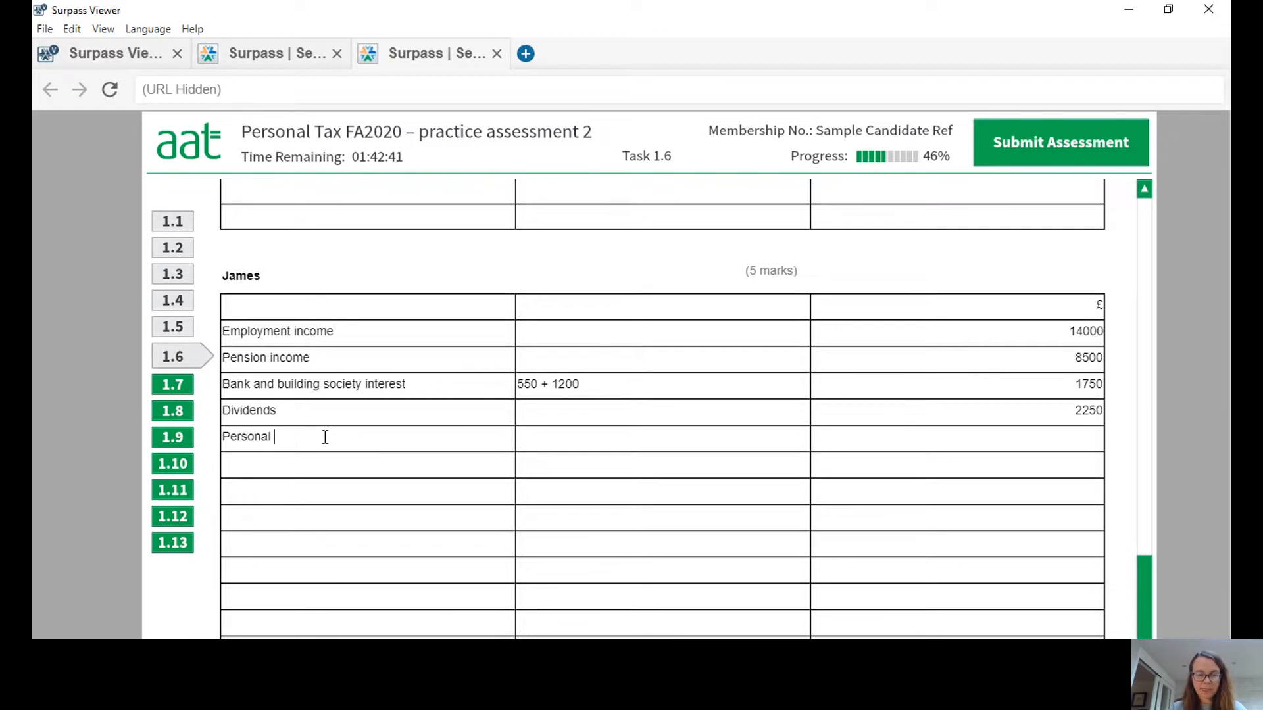
{"action": "type", "text": "allowance"}
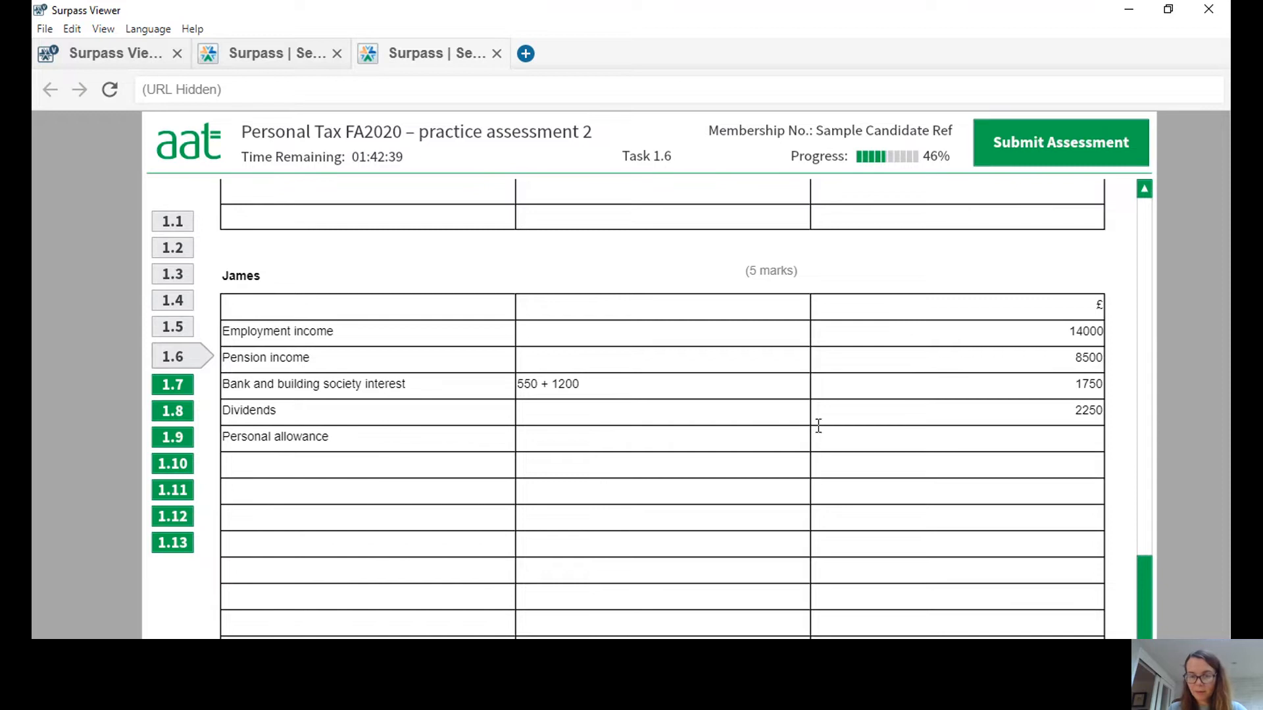
{"action": "left_click", "coordinate": [970, 442]}
{"action": "type", "text": "(12500)"}
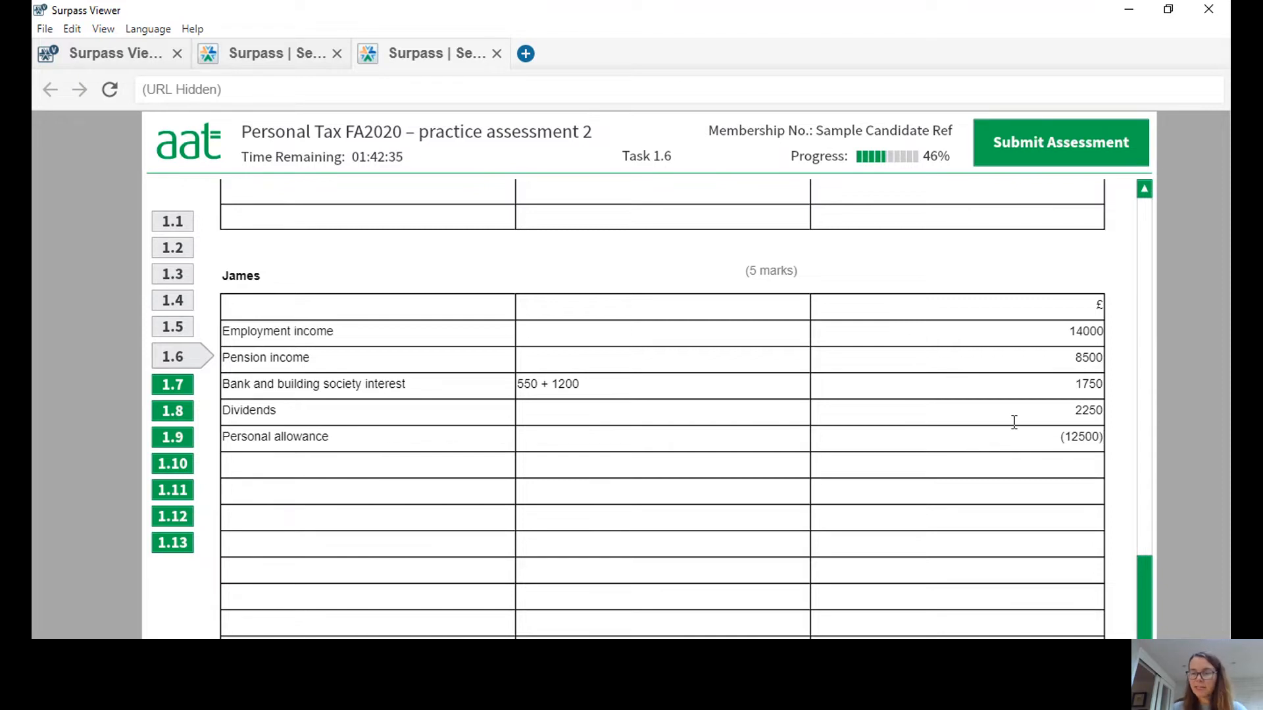
Add a "Net income" row with 14000 in the £ column, beneath the second taxpayer's personal allowance.
{"action": "left_click", "coordinate": [1054, 465]}
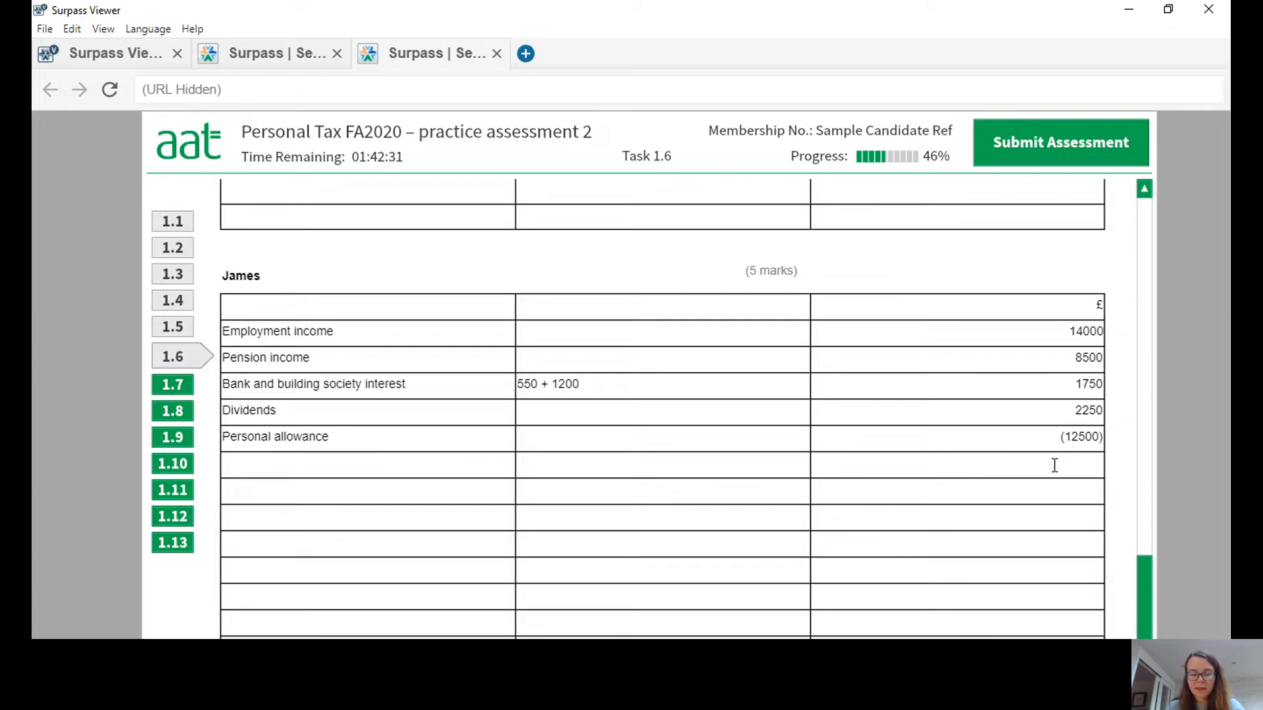
{"action": "type", "text": "14"}
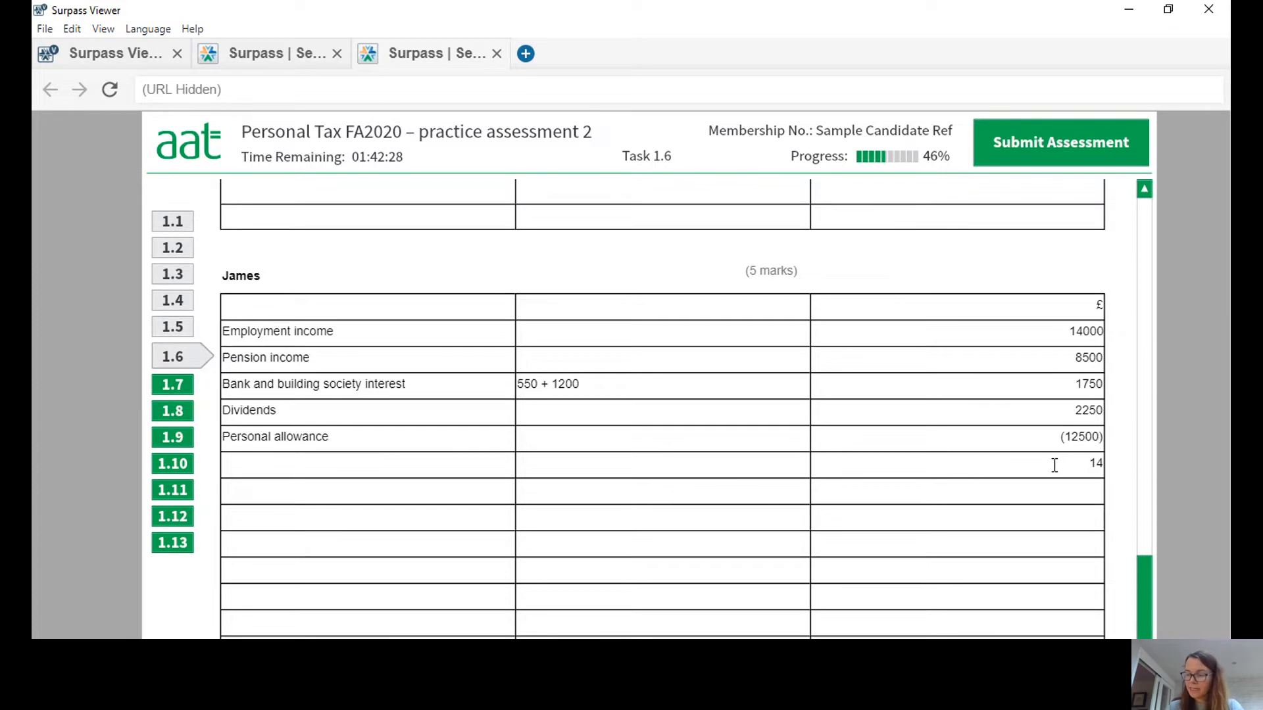
{"action": "type", "text": "000"}
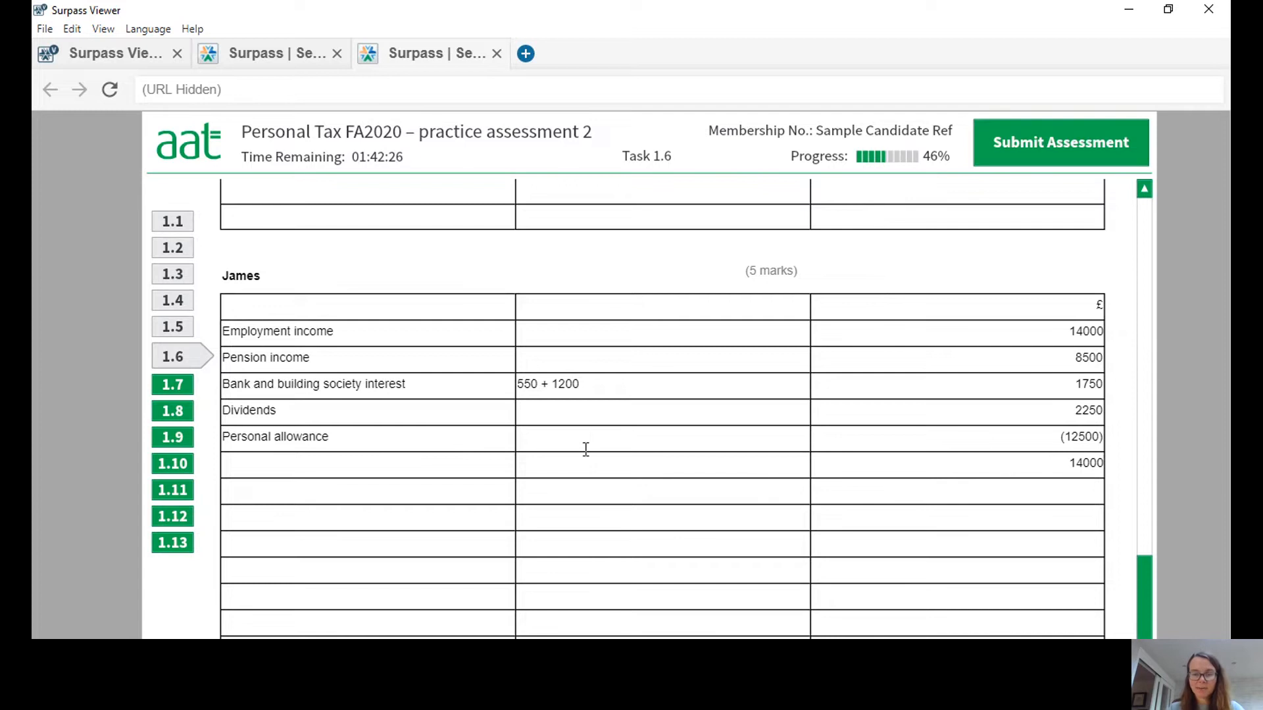
{"action": "left_click", "coordinate": [440, 469]}
{"action": "type", "text": "Net income"}
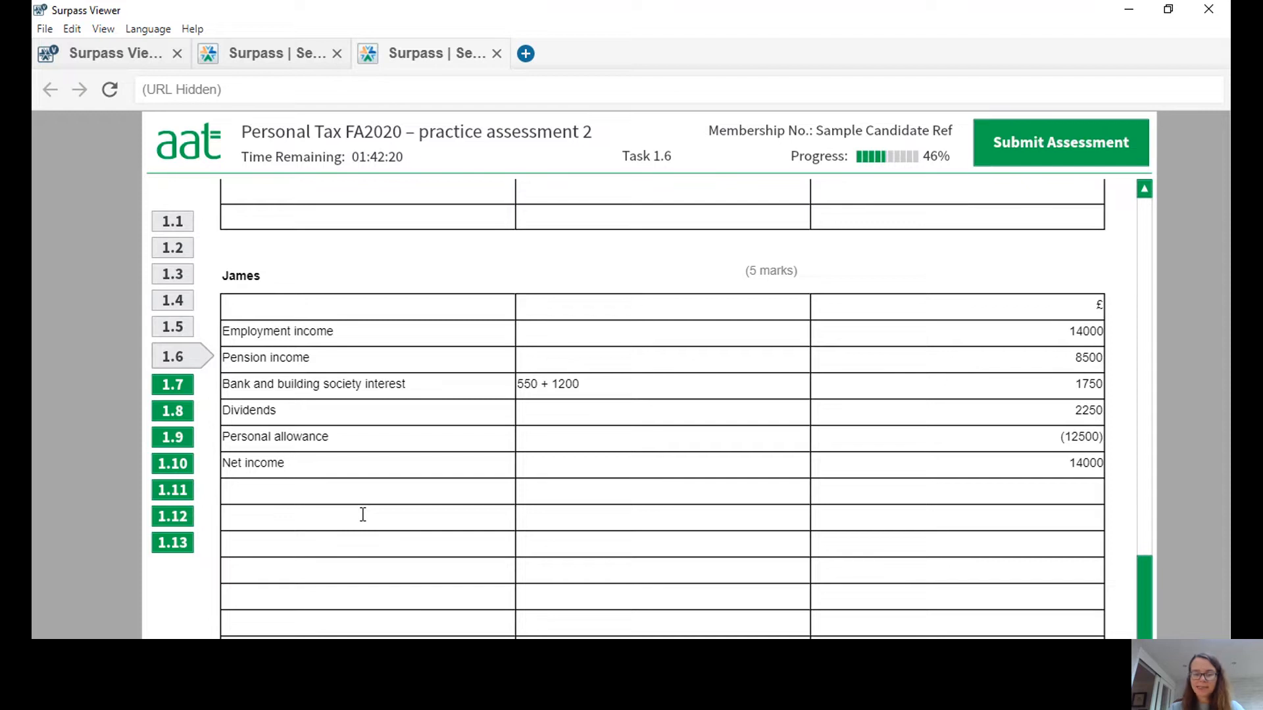
{"action": "type", "text": " (no"}
{"action": "key", "text": "BackSpace"}
{"action": "key", "text": "BackSpace"}
{"action": "key", "text": "BackSpace"}
{"action": "key", "text": "BackSpace"}
{"action": "key", "text": "BackSpace"}
{"action": "type", "text": "e"}
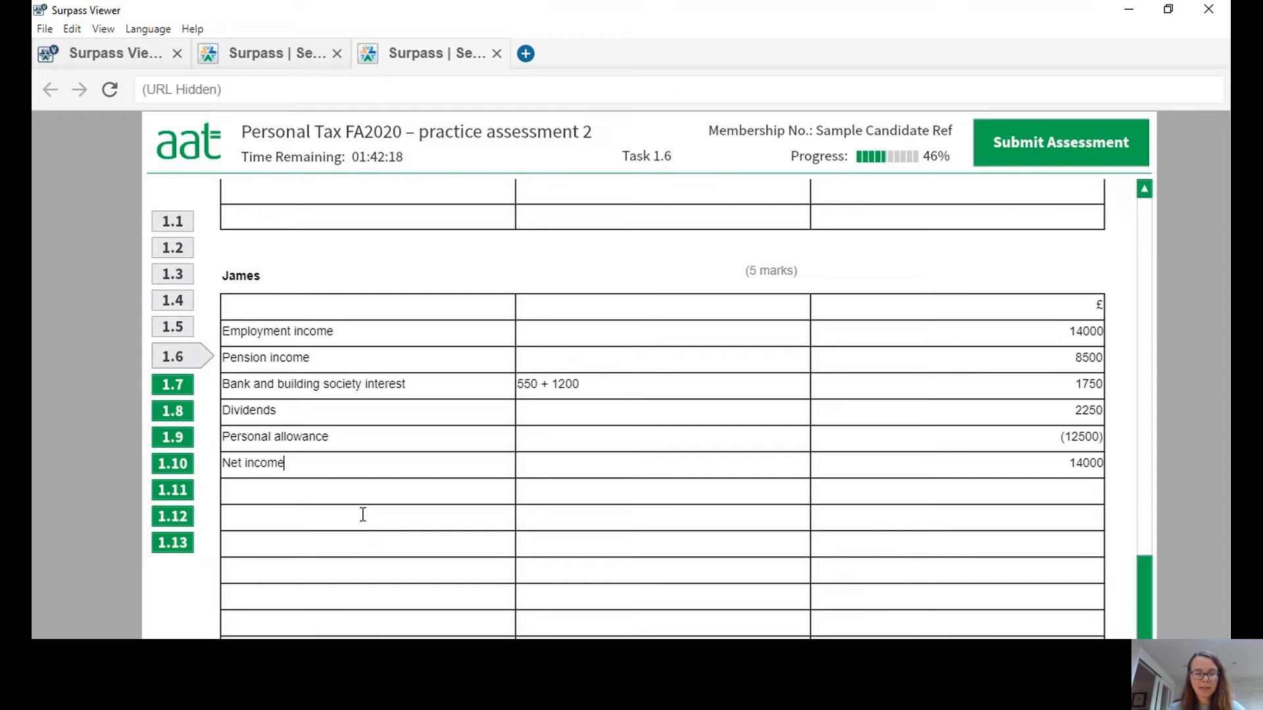
Leave a blank row and add "Non-savings income" with the working (14000 + 8500 - 12500) x 20% and 2000 in the £ column.
{"action": "left_click", "coordinate": [328, 519]}
{"action": "type", "text": "Non-savings income"}
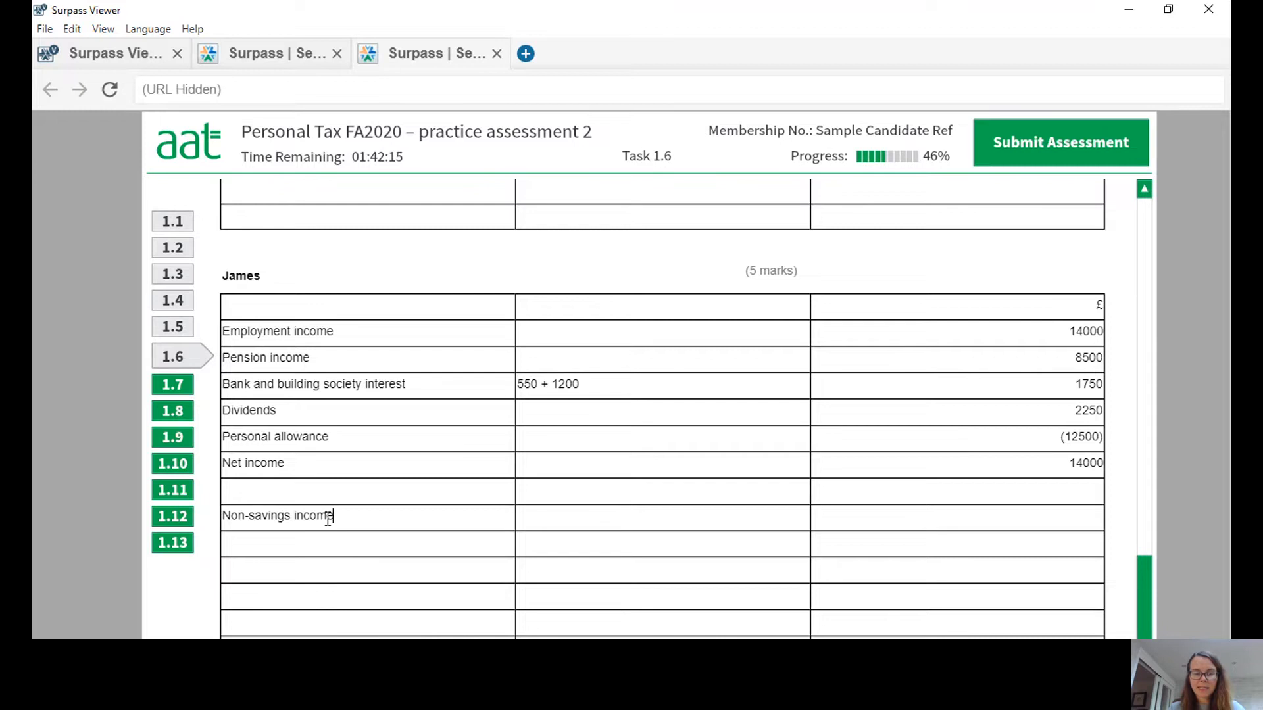
{"action": "left_click", "coordinate": [564, 518]}
{"action": "type", "text": "14000"}
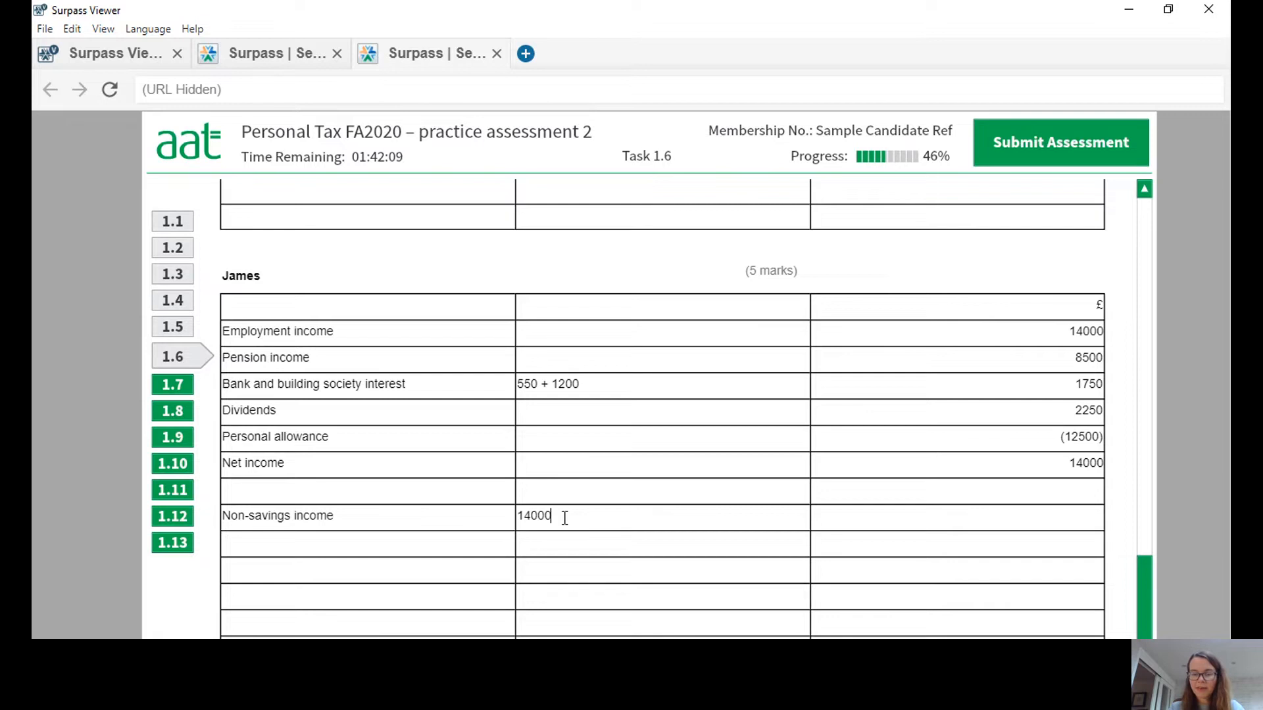
{"action": "type", "text": " +"}
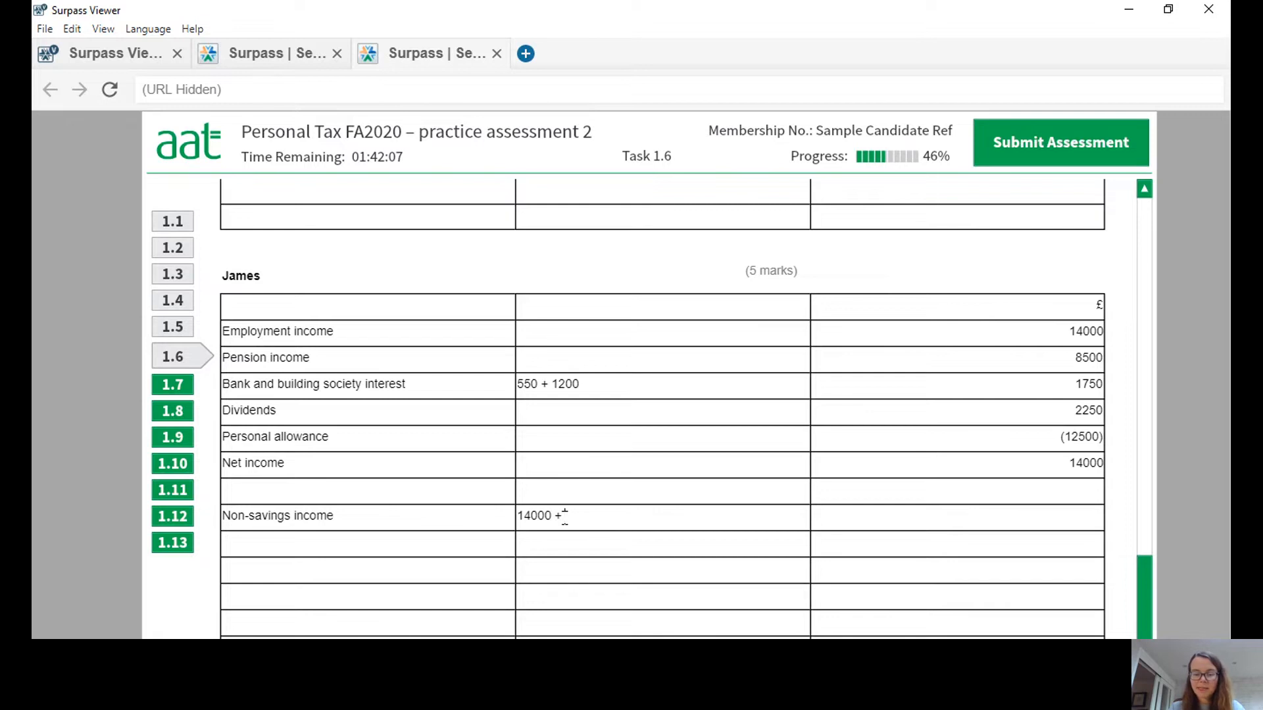
{"action": "type", "text": " 18500 - 12500"}
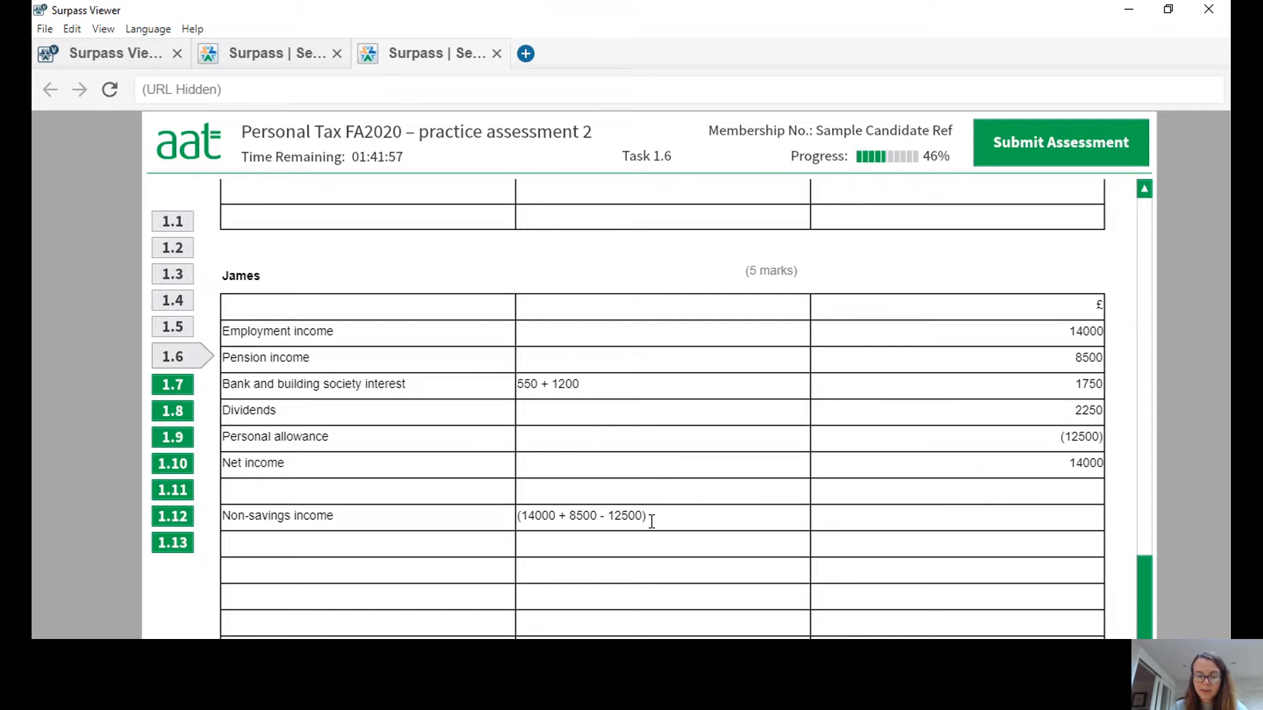
{"action": "type", "text": "*"}
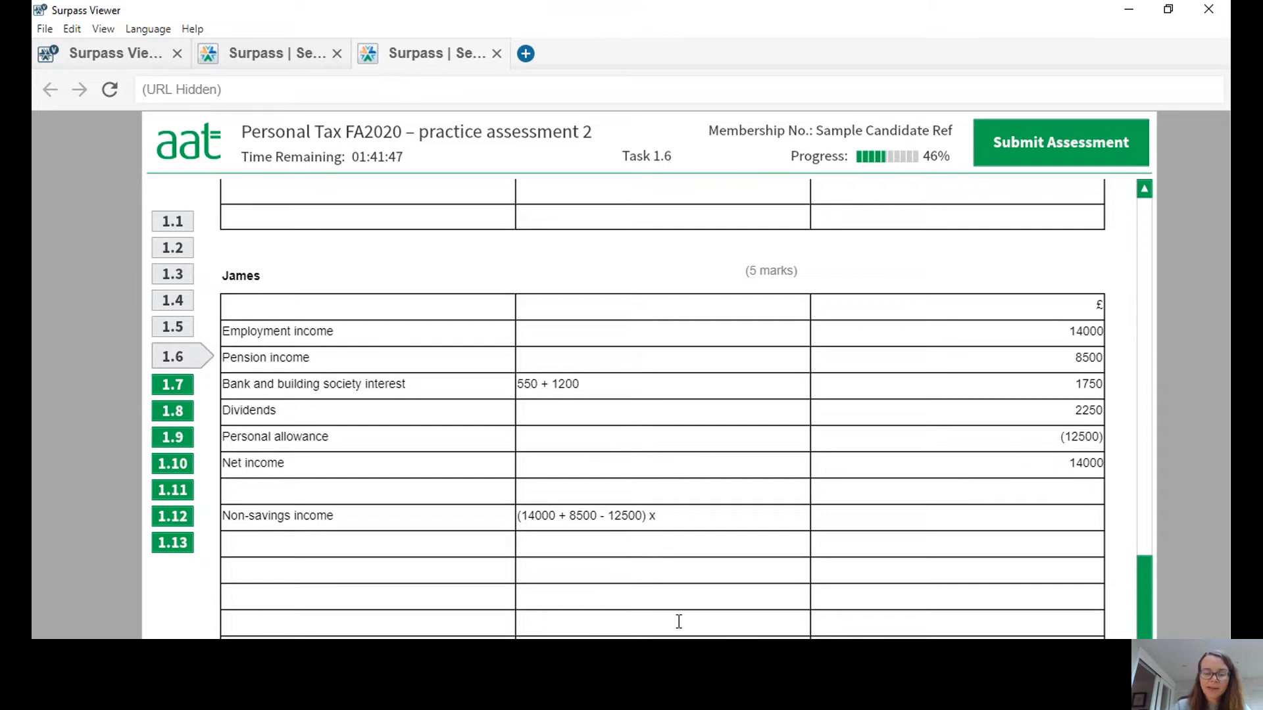
{"action": "type", "text": "20%"}
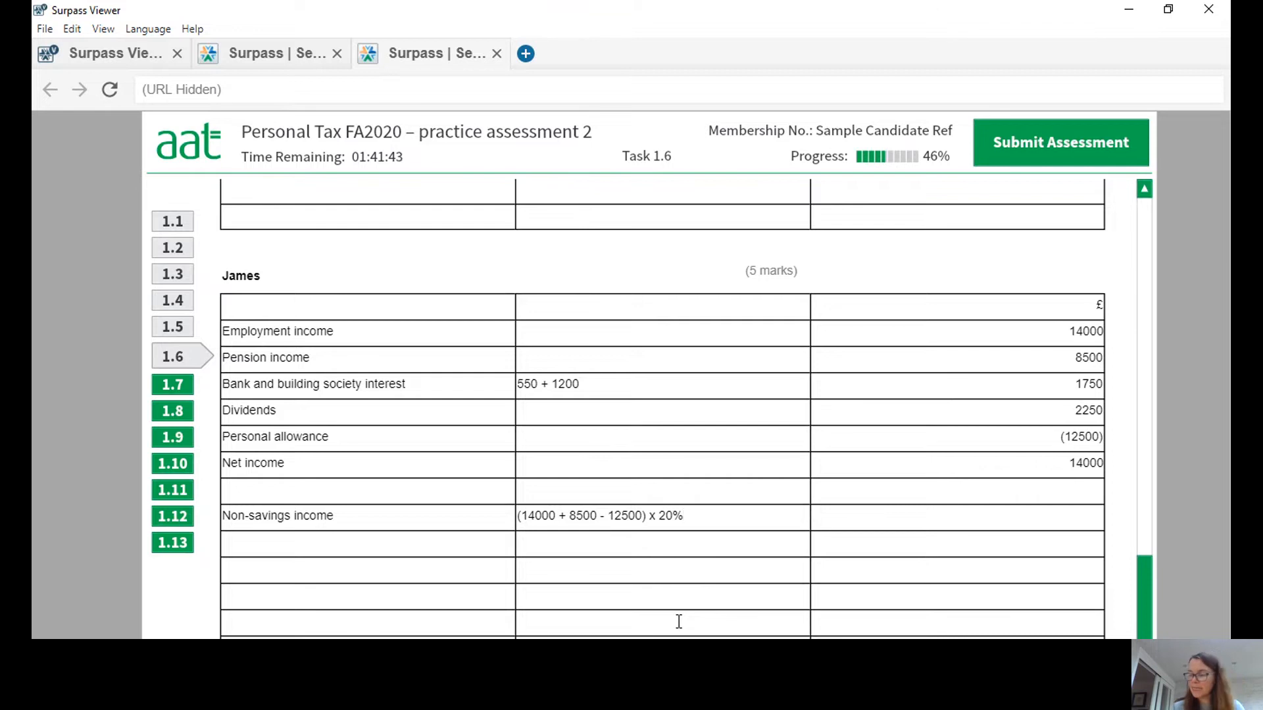
{"action": "left_click", "coordinate": [1054, 523]}
{"action": "type", "text": "2000"}
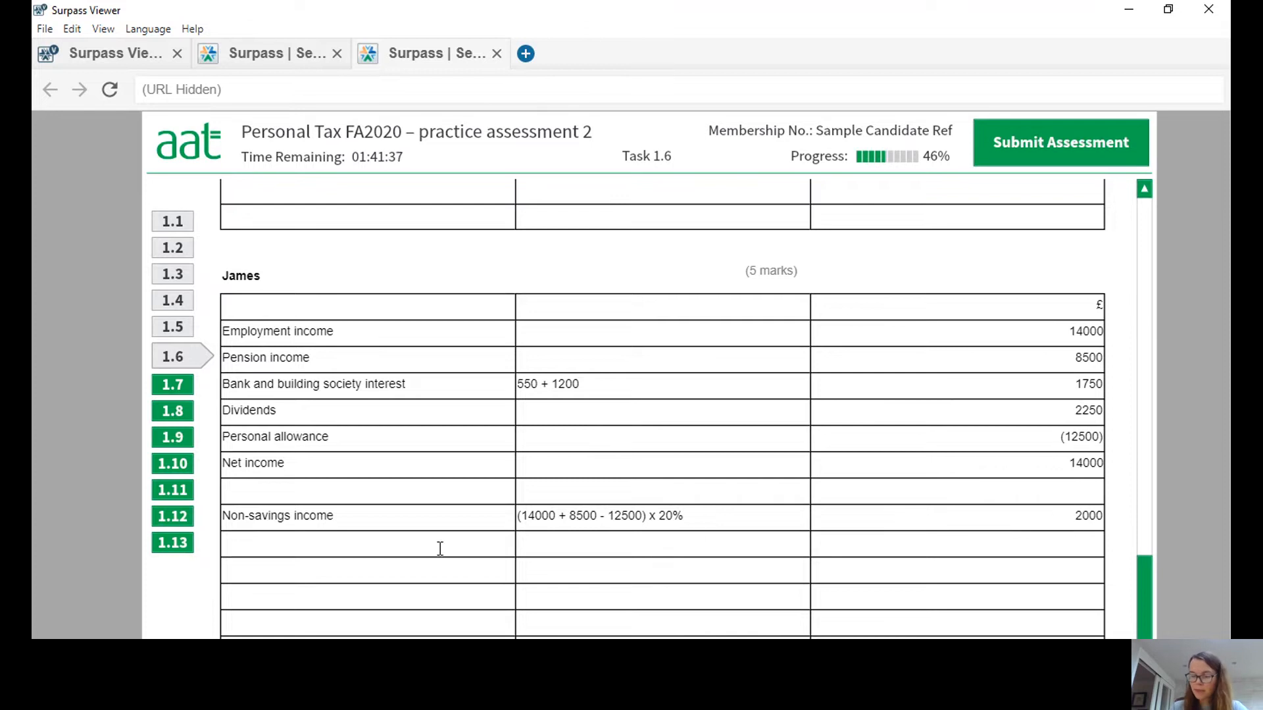
{"action": "type", "text": "Savings income"}
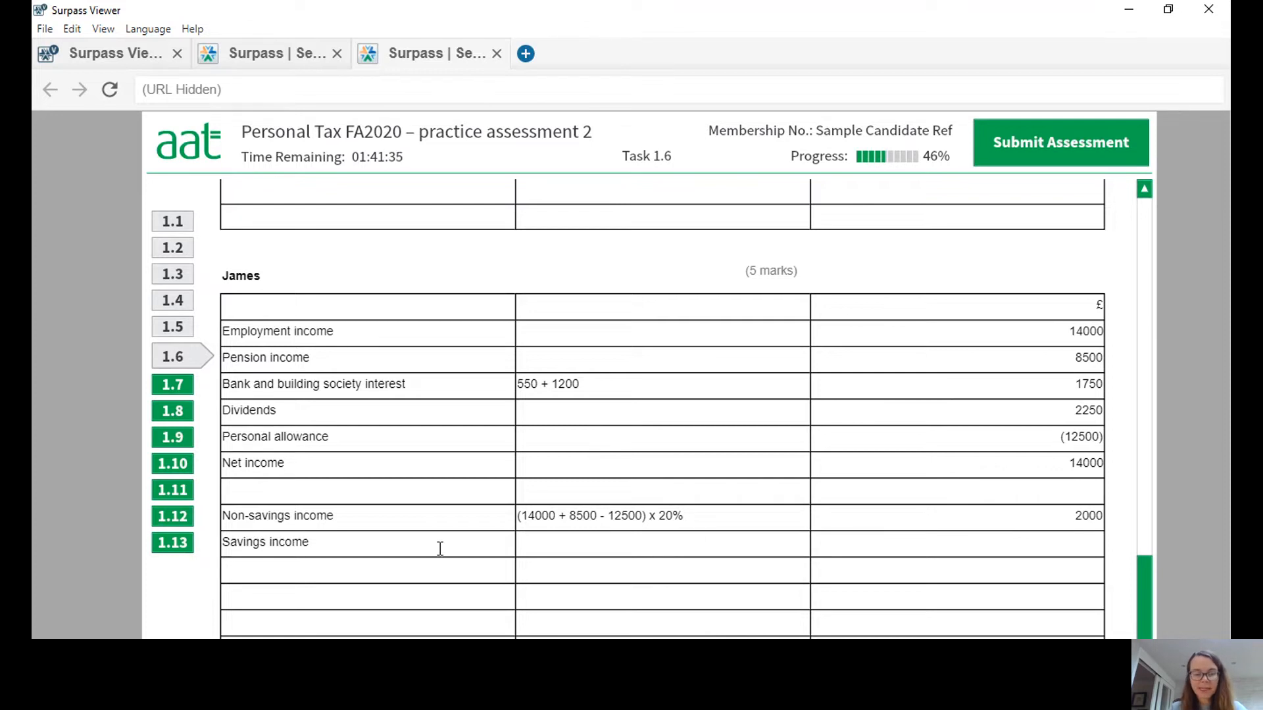
Add a "Savings income" row with the working 1000 x 0% (savings allowance as BR tax payer) and 0 in the £ column.
{"action": "left_click", "coordinate": [561, 549]}
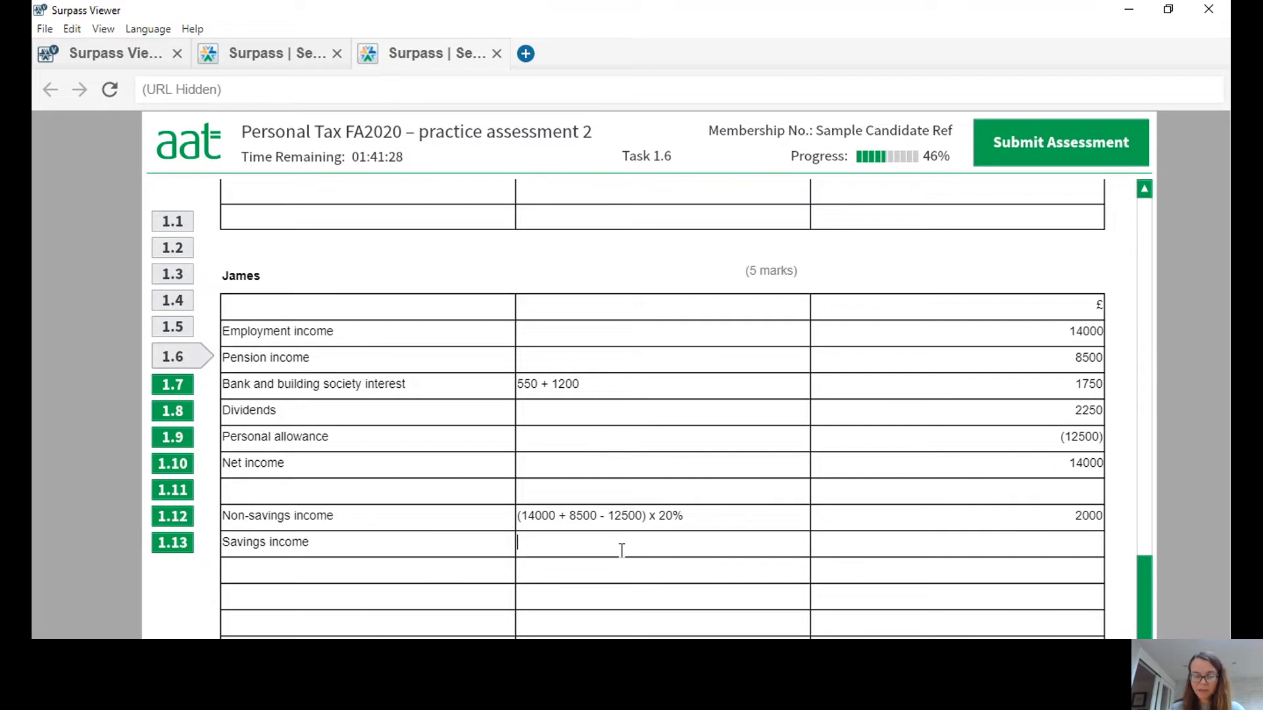
{"action": "type", "text": "100"}
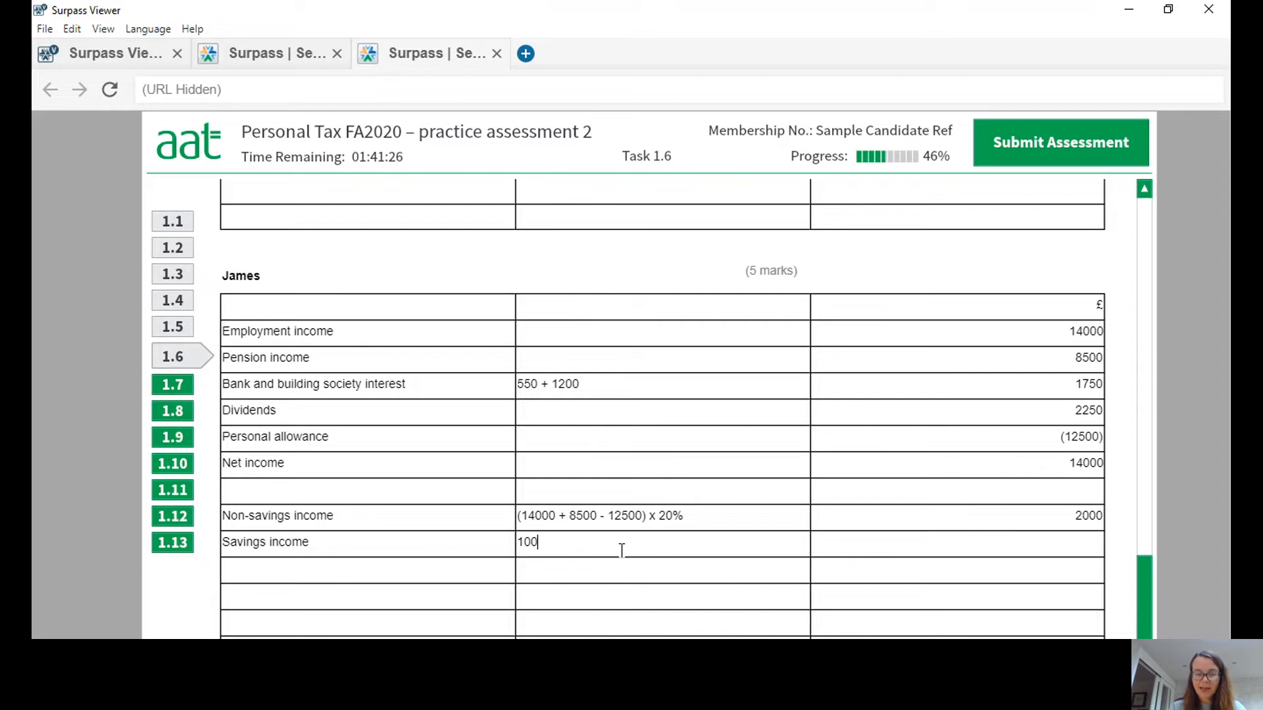
{"action": "type", "text": "0 x 0% (savings"}
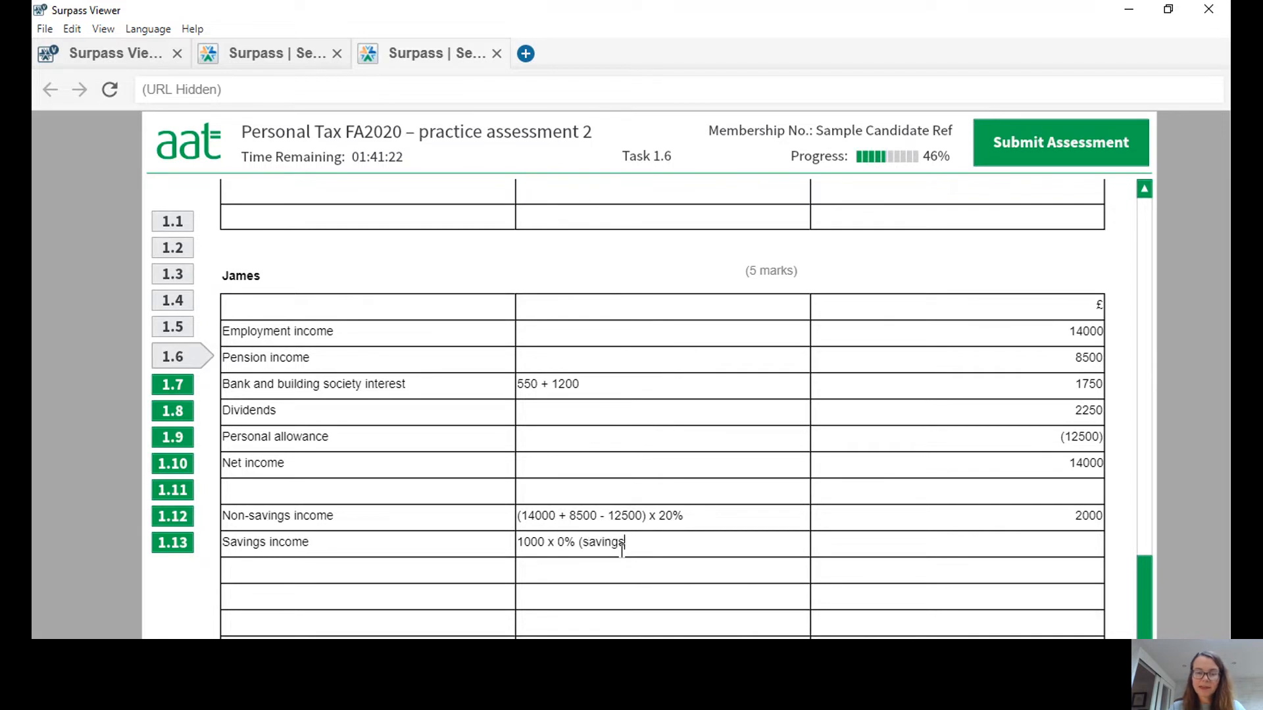
{"action": "type", "text": " allowance as"}
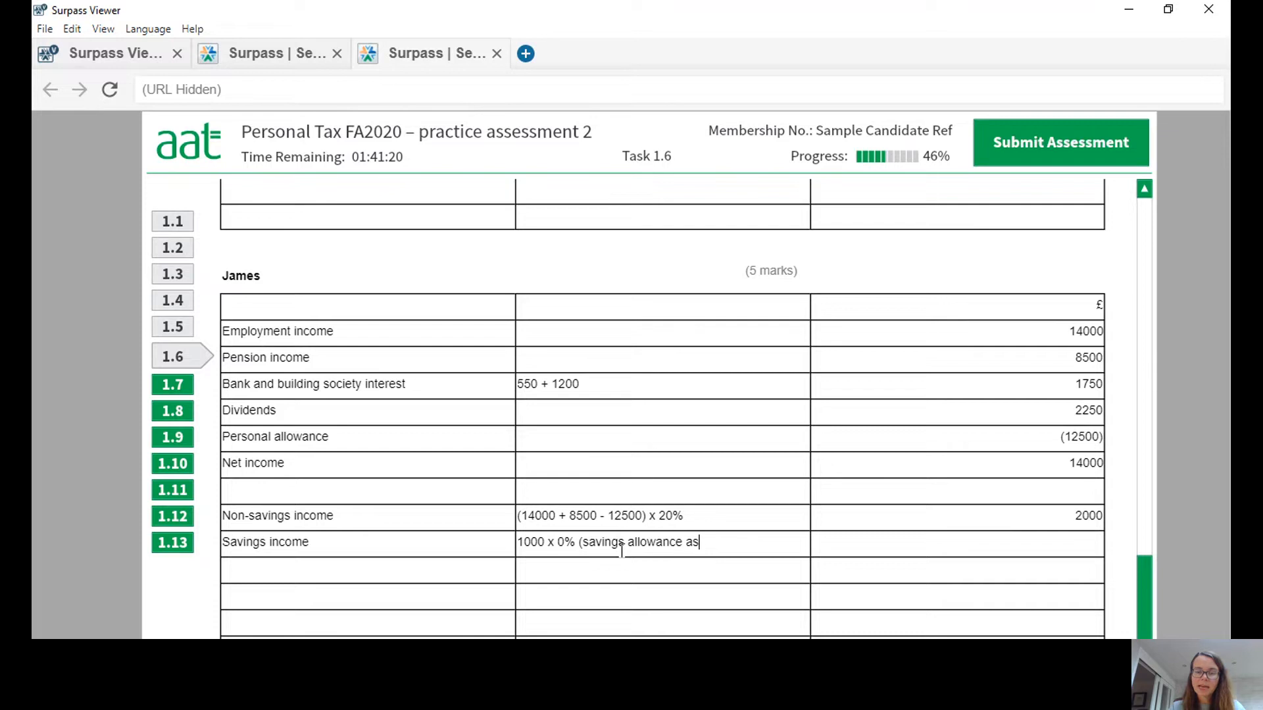
{"action": "type", "text": " BR tax payer"}
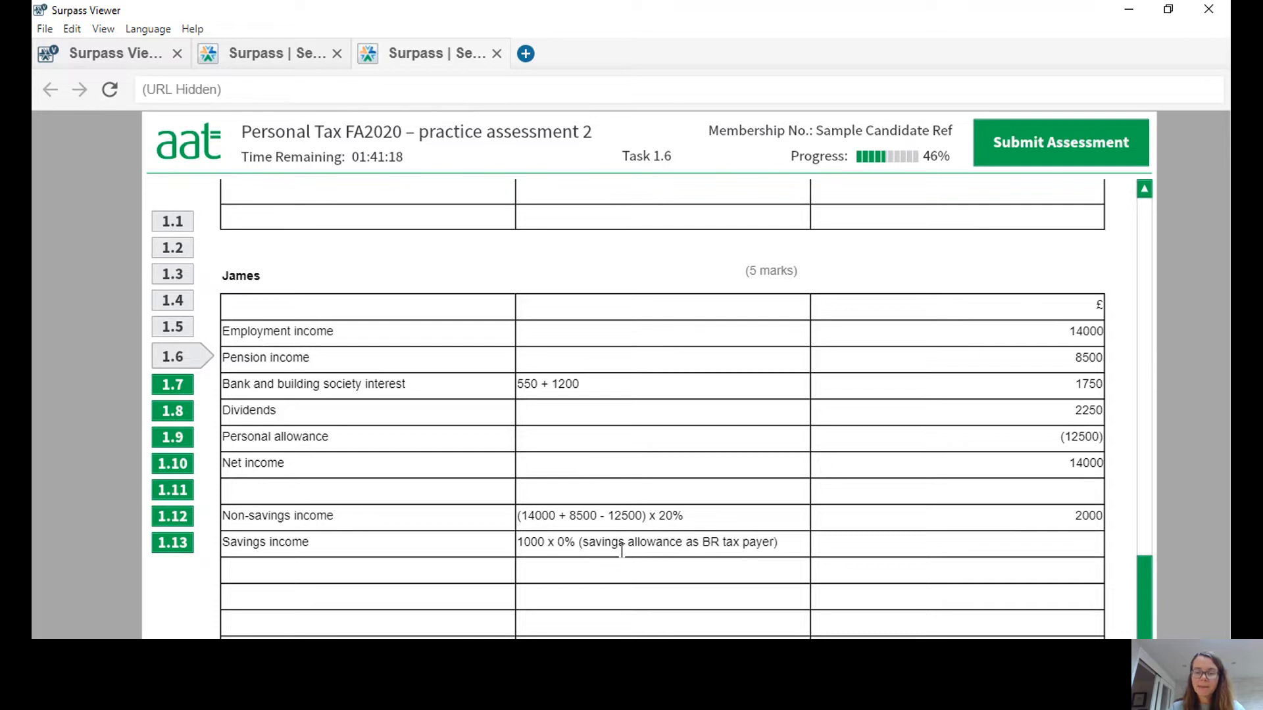
{"action": "left_click", "coordinate": [970, 546]}
{"action": "type", "text": "0"}
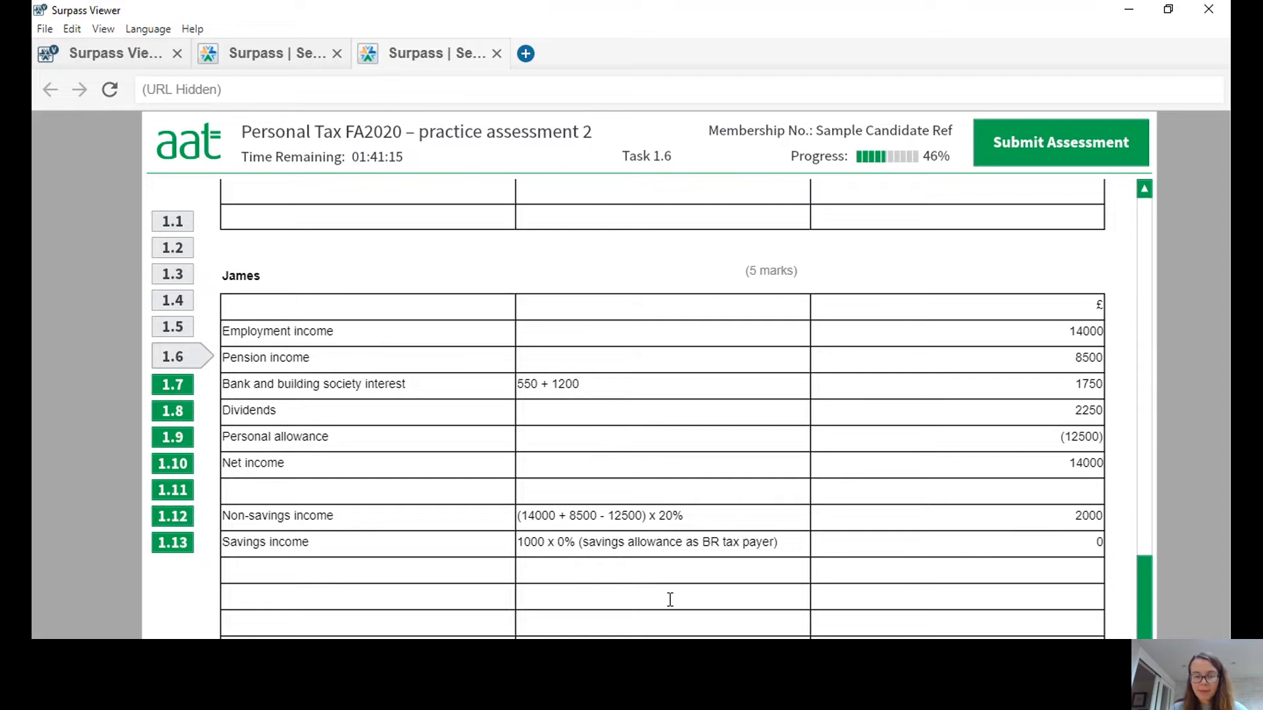
Beneath the savings income row, enter the working (1750 - 1000) x 20% with 150 in the £ column.
{"action": "key", "text": "Tab"}
{"action": "key", "text": "Tab"}
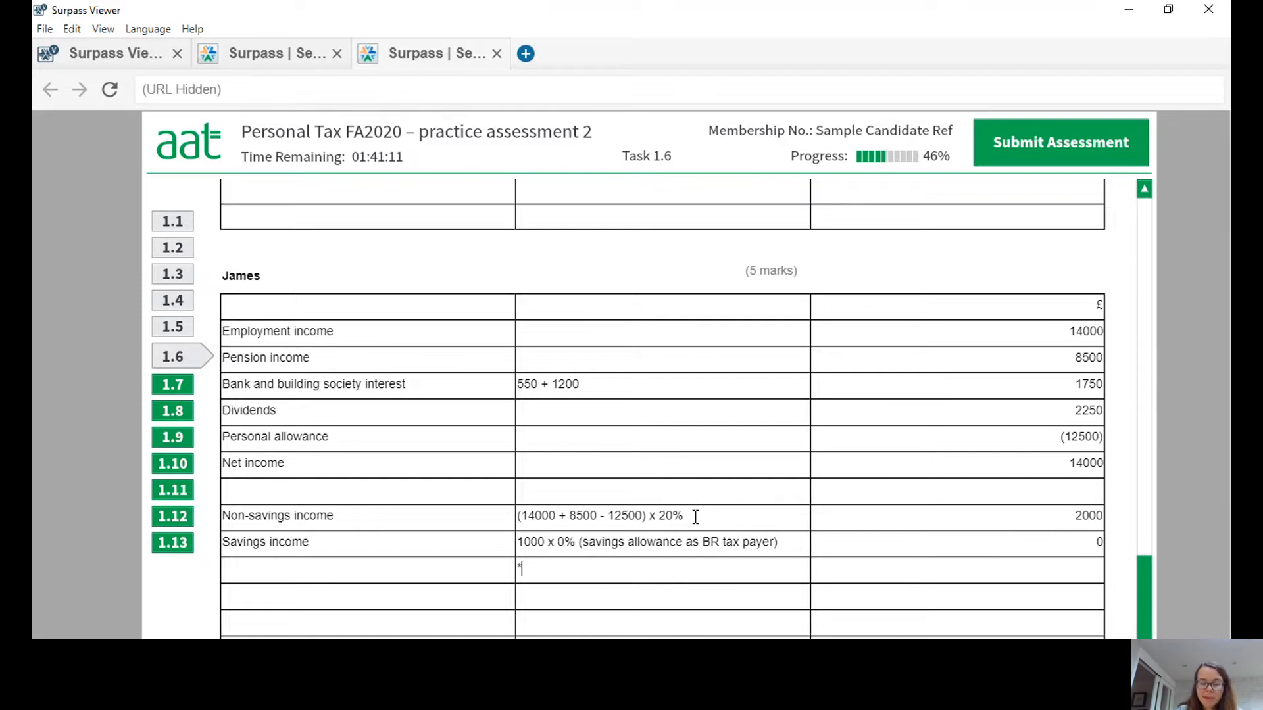
{"action": "type", "text": "(1750"}
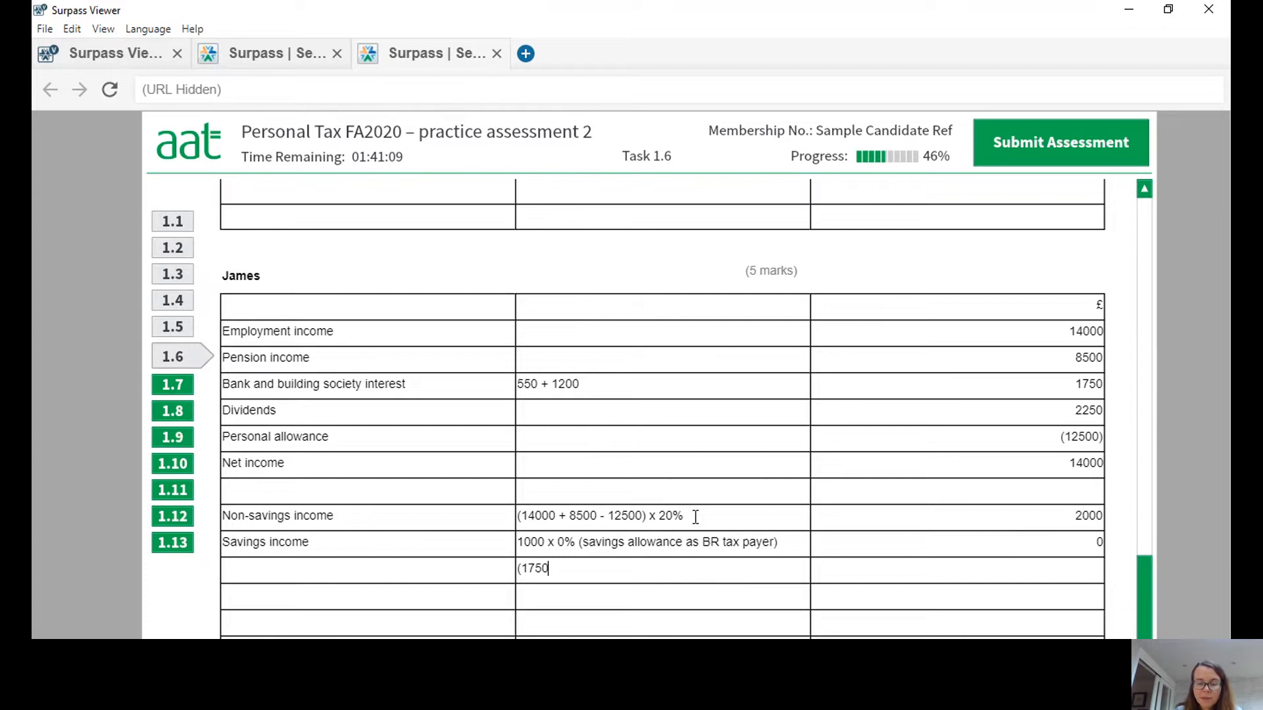
{"action": "type", "text": " - 1000)"}
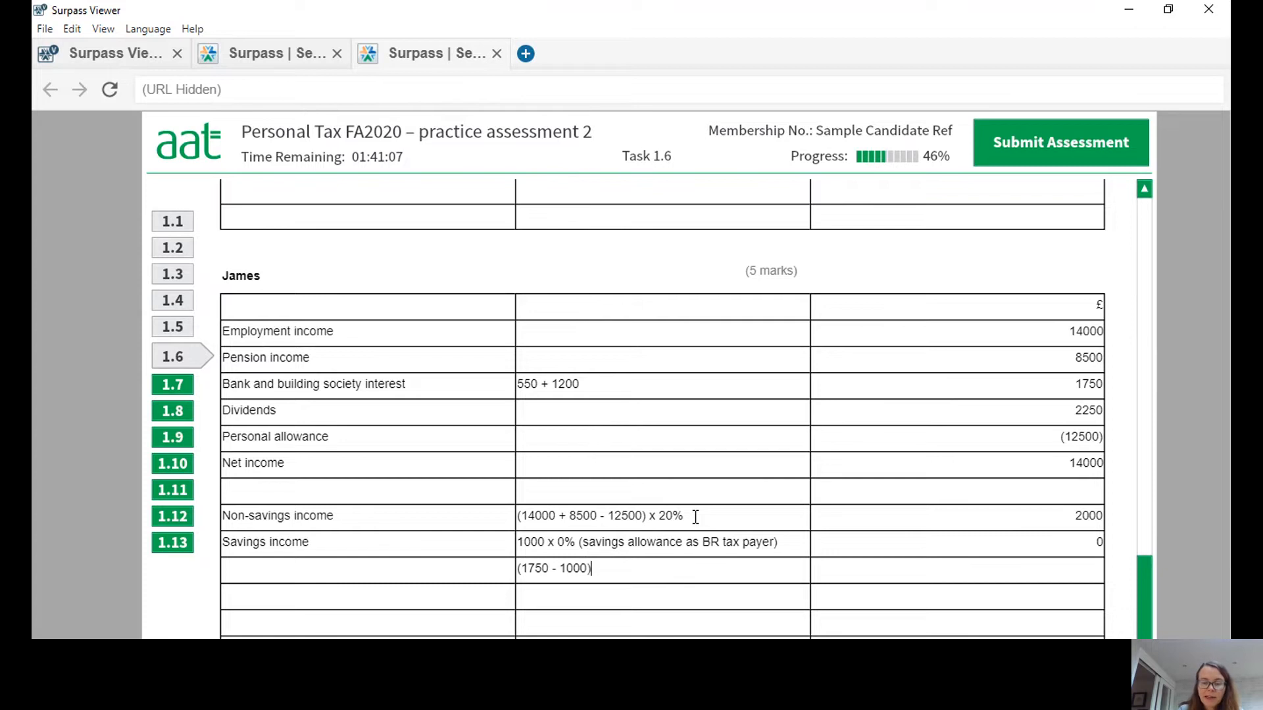
{"action": "type", "text": " x 20%"}
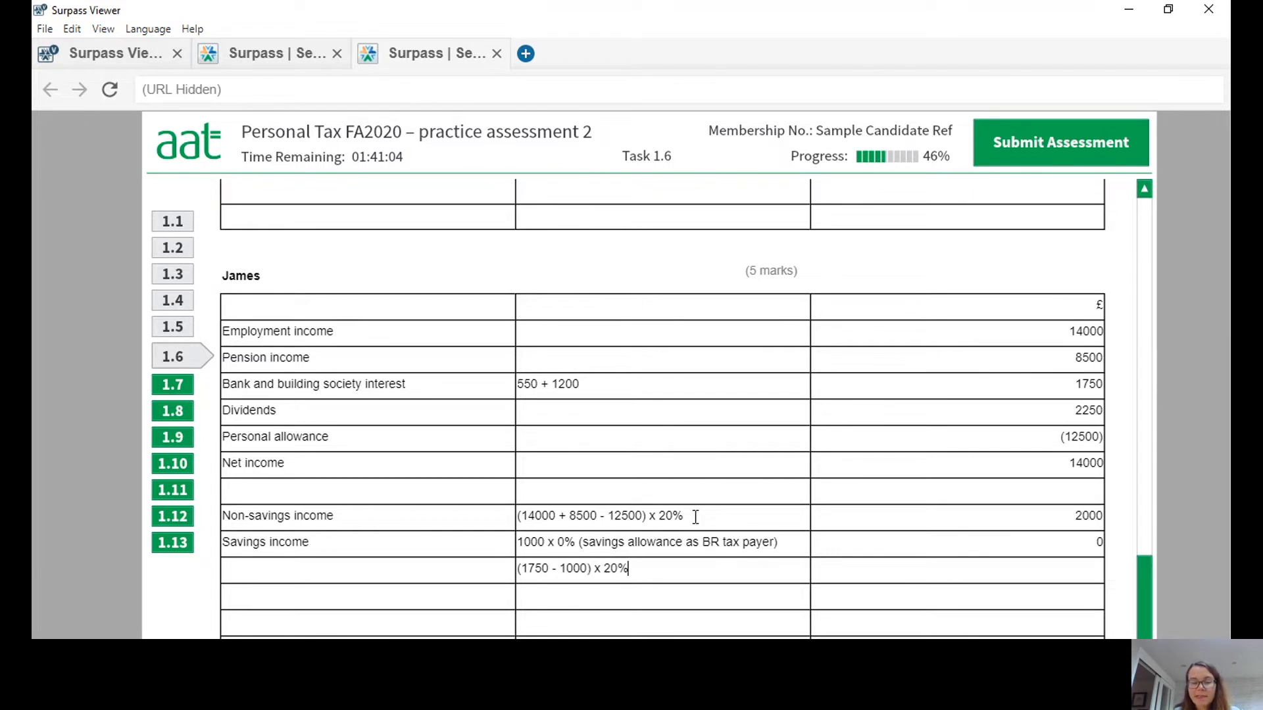
{"action": "left_click", "coordinate": [974, 571]}
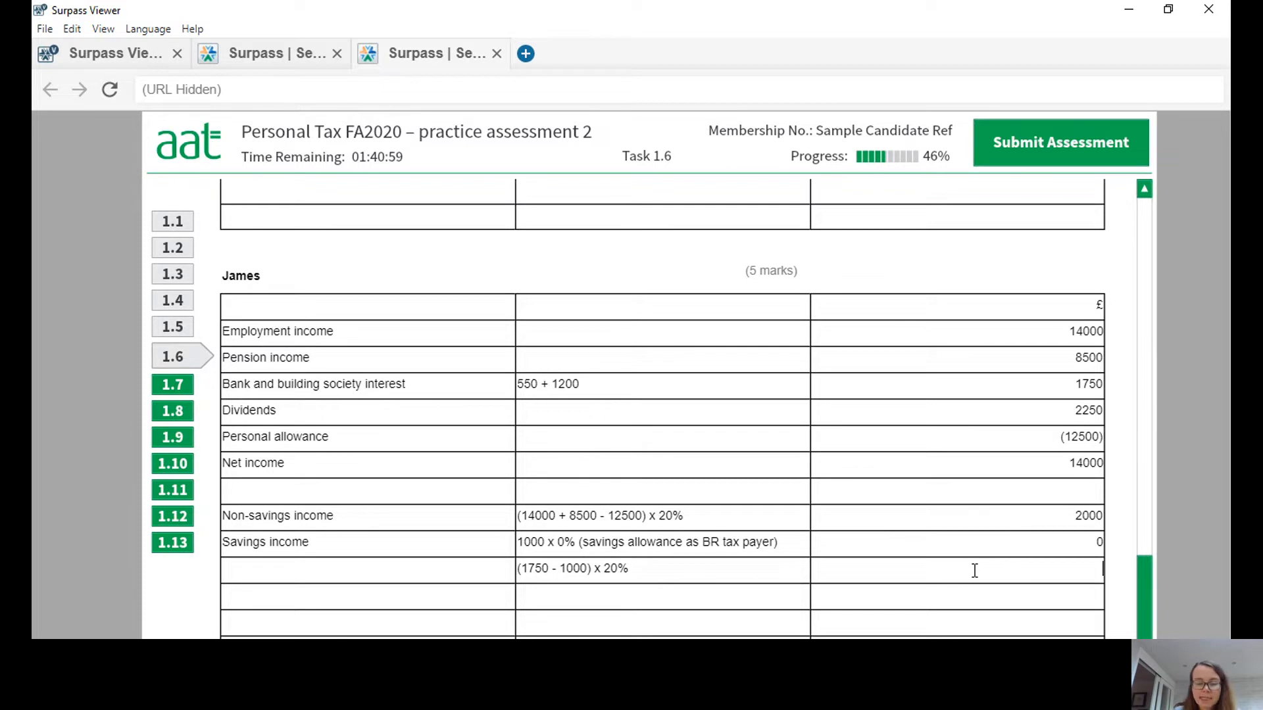
{"action": "type", "text": "150"}
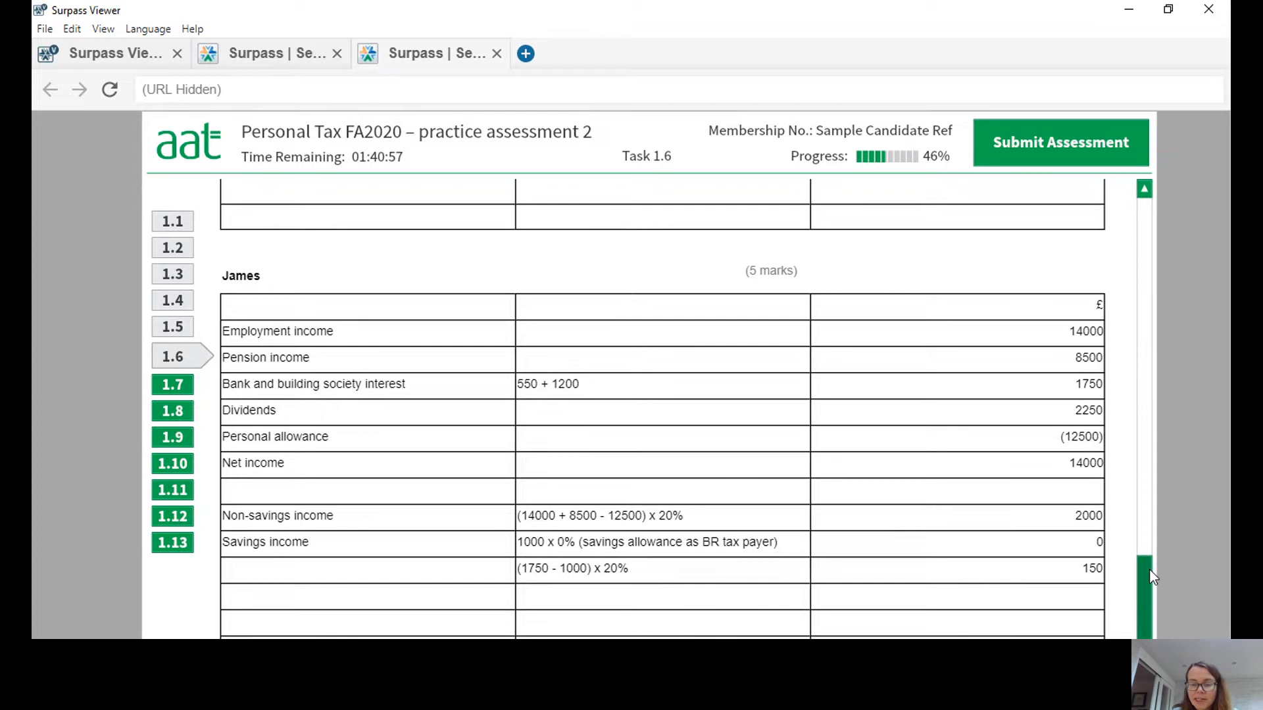
Add a "Dividend income" row with the working 2000 x 0% (dividend allowance) and 0 in the £ column.
{"action": "left_click_drag", "start_coordinate": [1149, 570], "coordinate": [1155, 597]}
{"action": "left_click", "coordinate": [359, 521]}
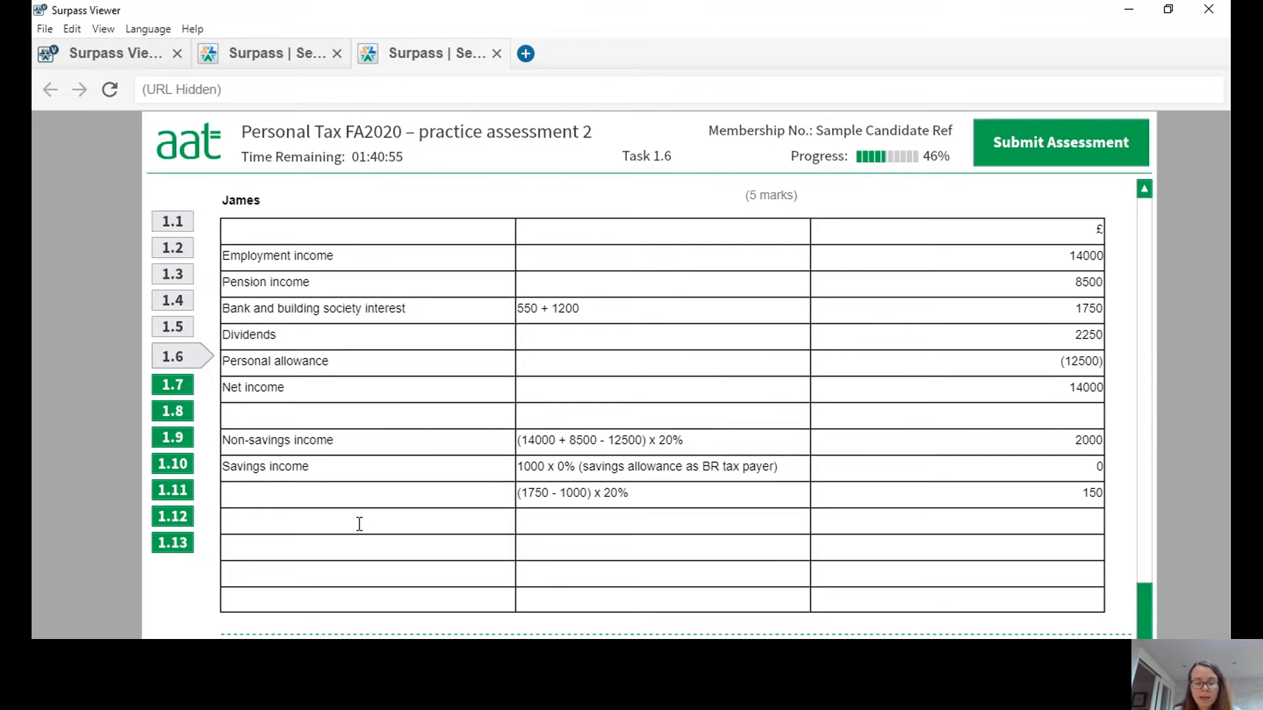
{"action": "type", "text": "Dividn"}
{"action": "type", "text": "nd income"}
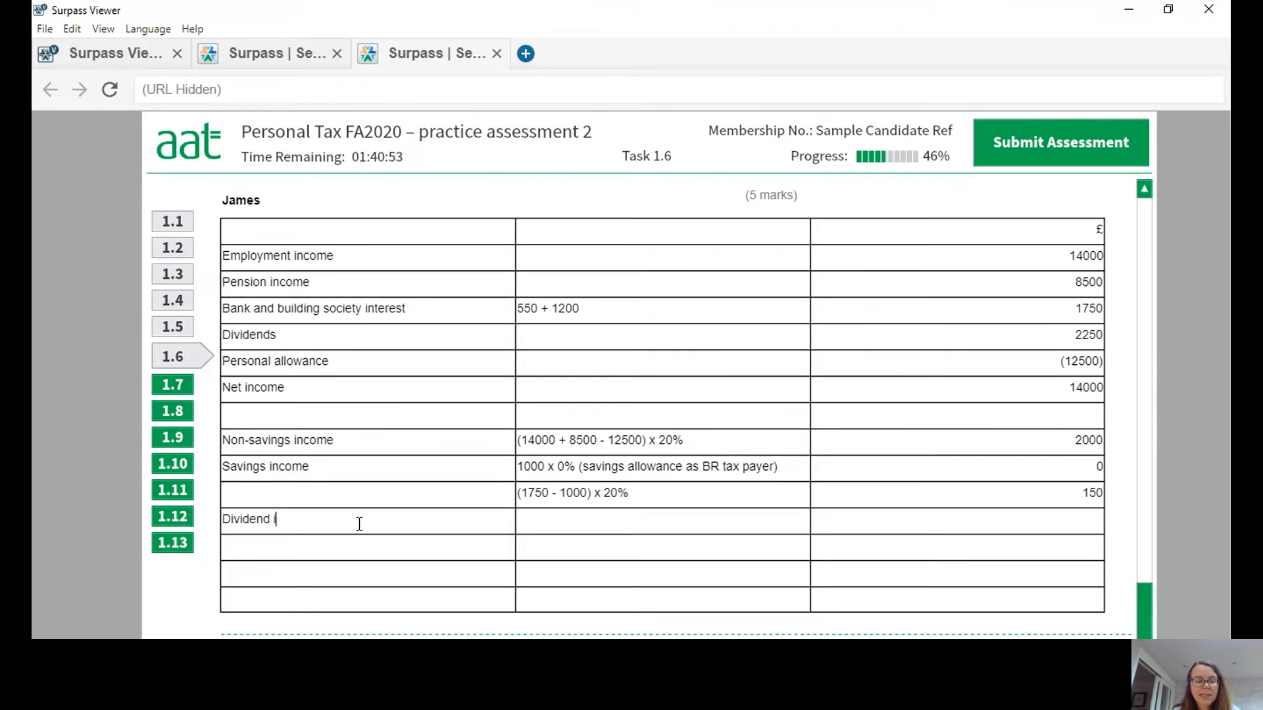
{"action": "left_click", "coordinate": [545, 524]}
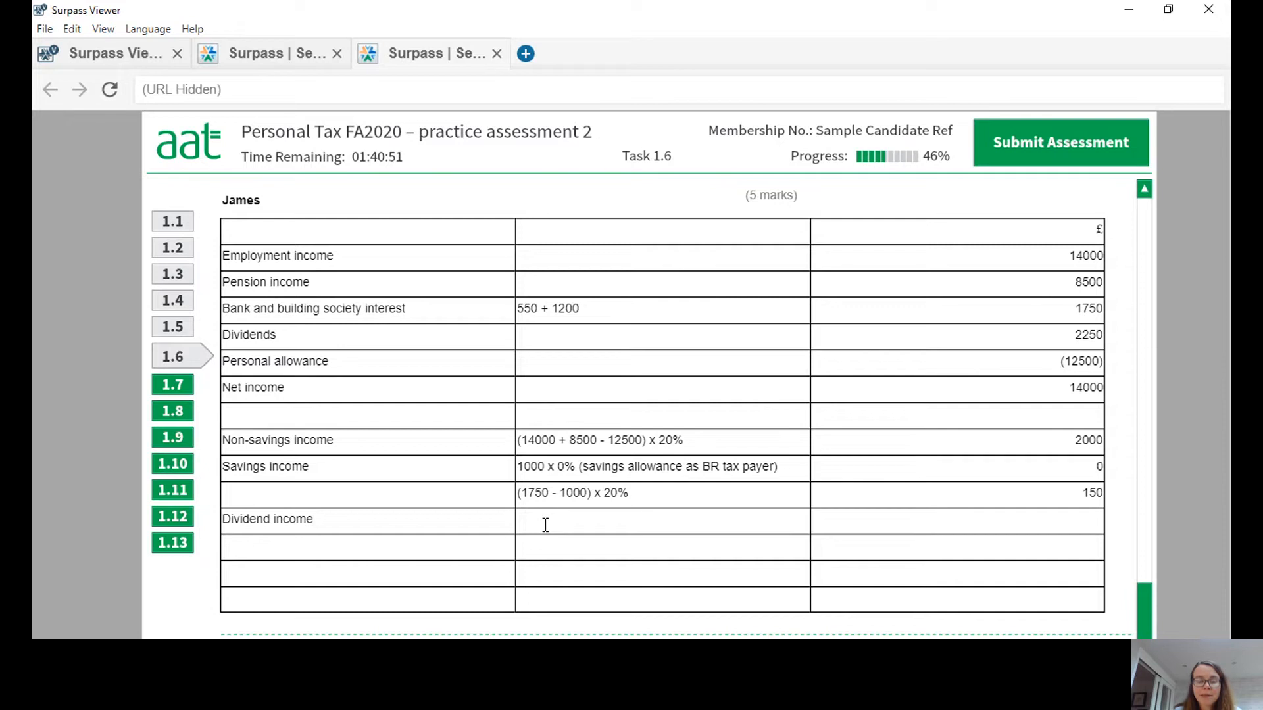
{"action": "type", "text": "2000 x"}
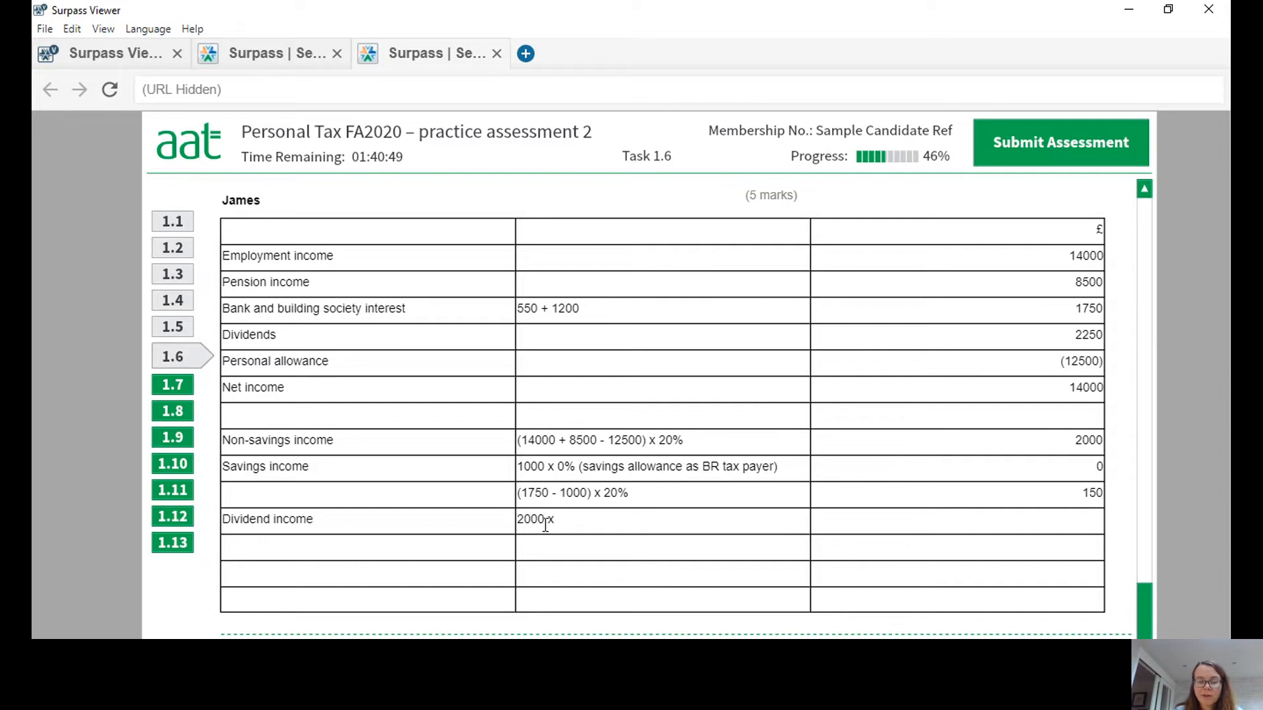
{"action": "type", "text": " 0"}
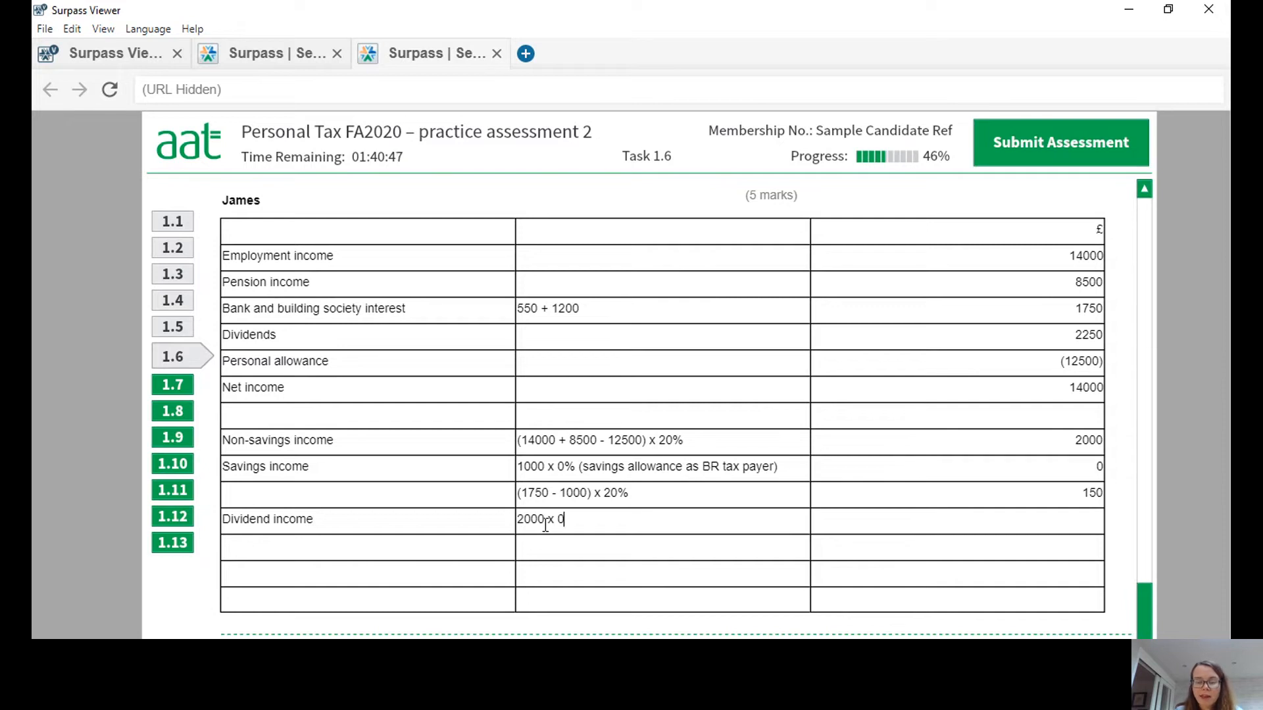
{"action": "type", "text": "% ("}
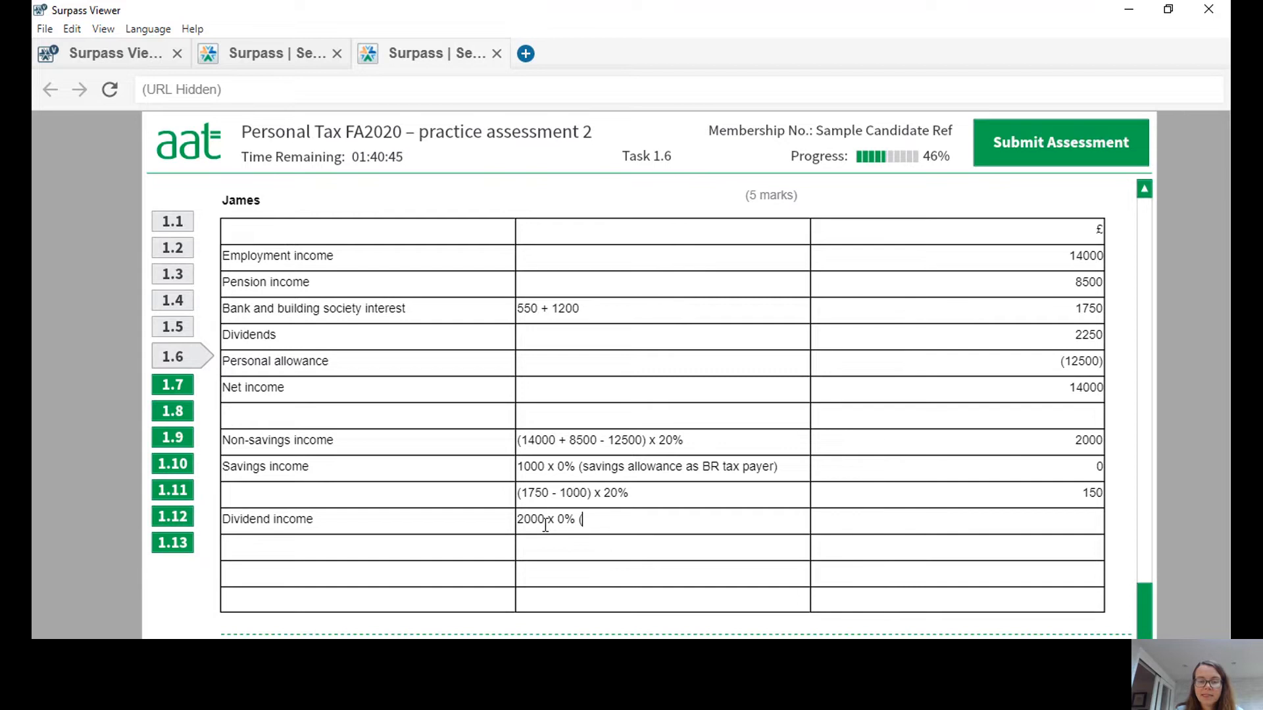
{"action": "type", "text": "dividend all"}
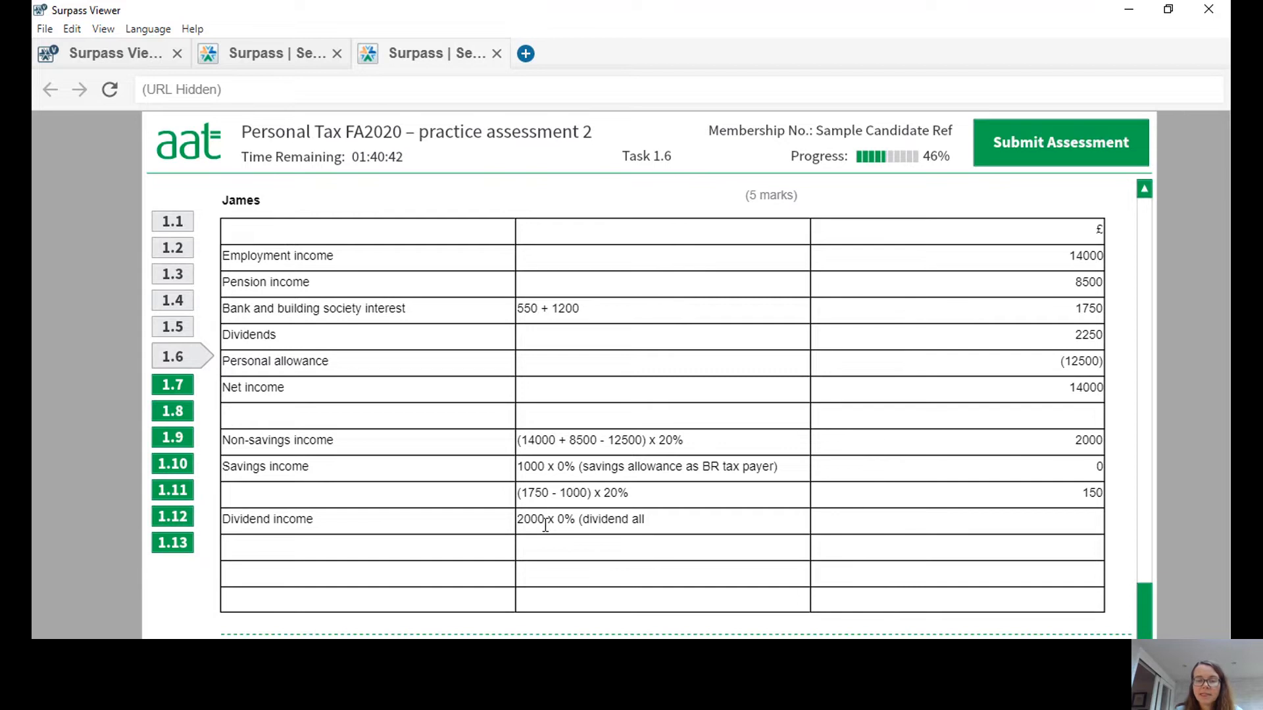
{"action": "type", "text": "owance)"}
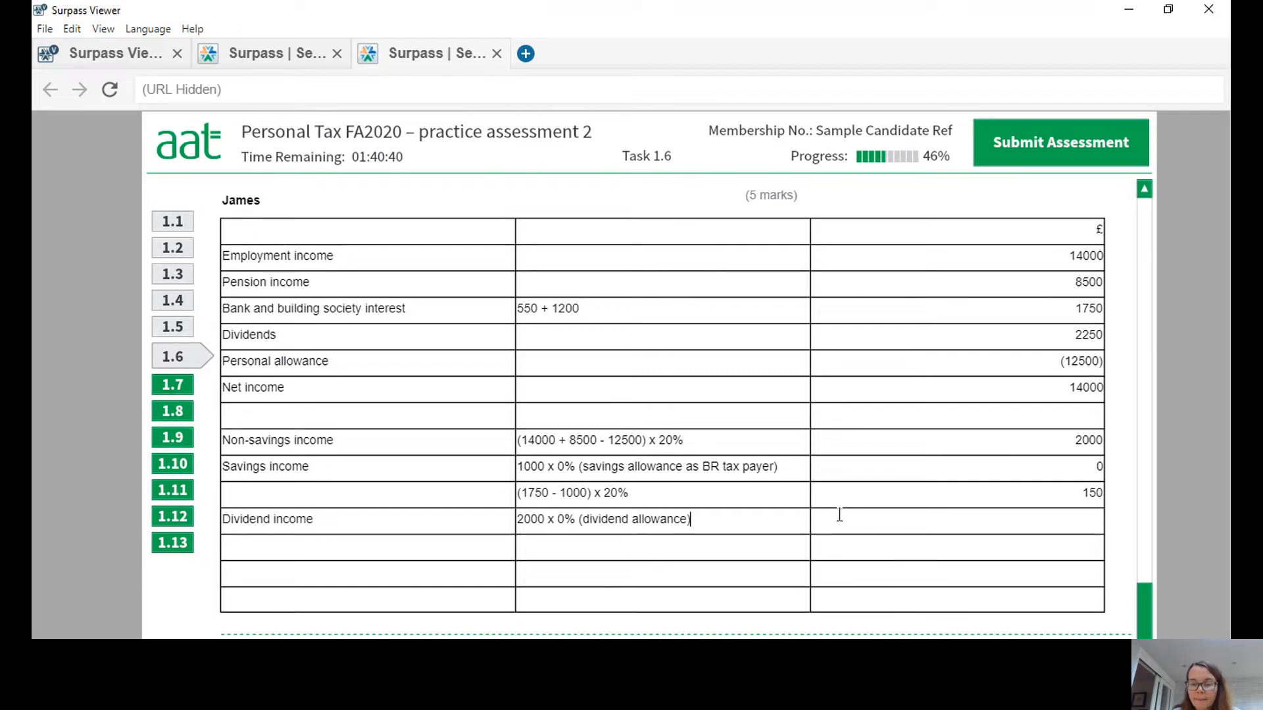
{"action": "left_click", "coordinate": [902, 521]}
{"action": "type", "text": "0"}
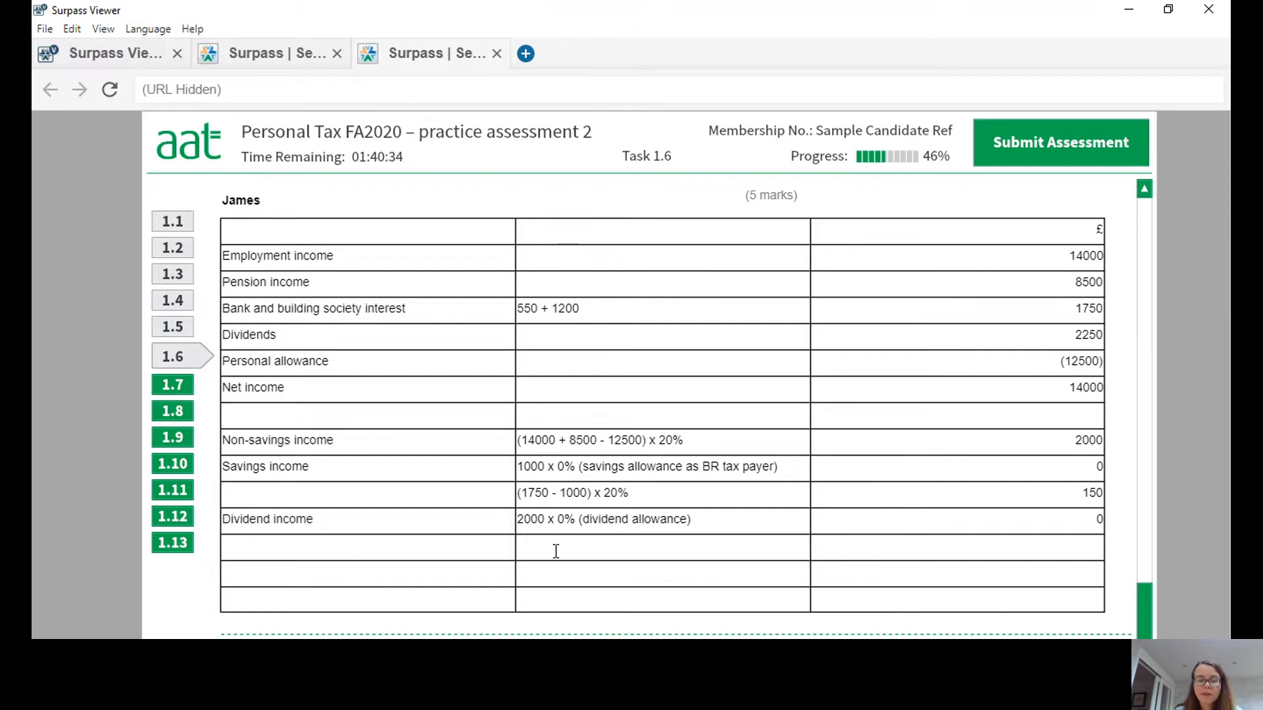
{"action": "type", "text": "(2250"}
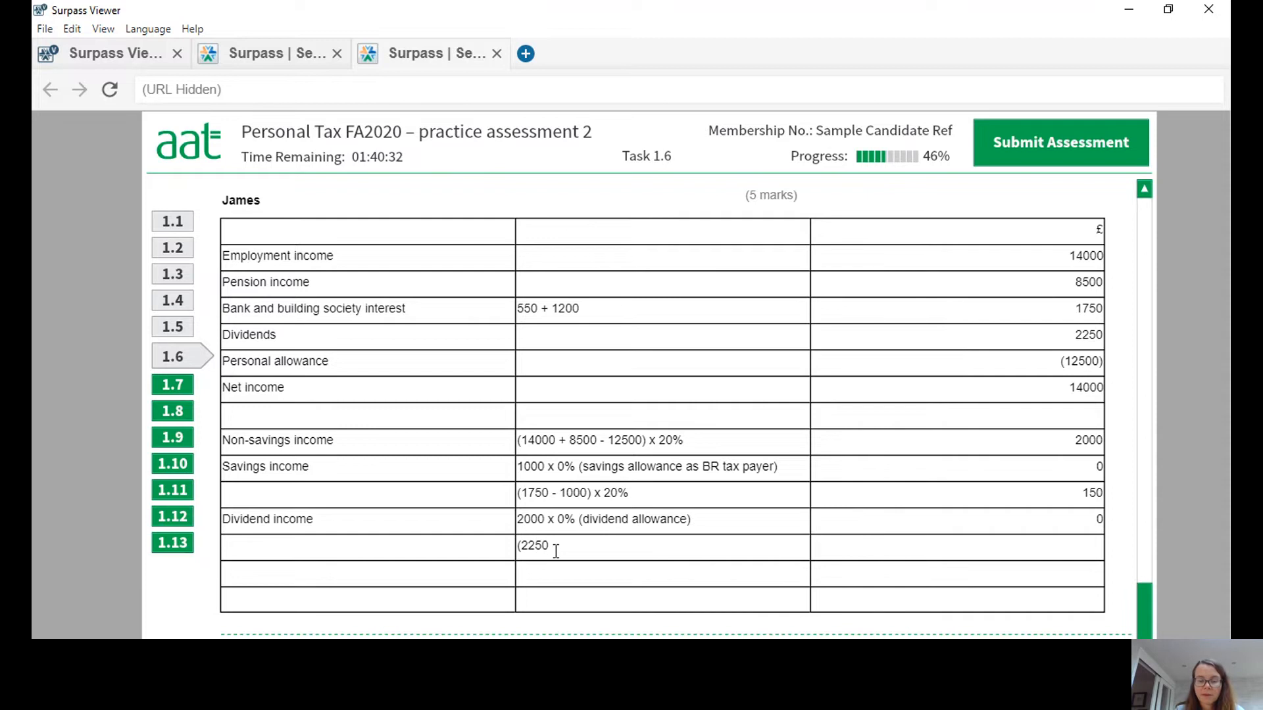
{"action": "type", "text": "-2000) x"}
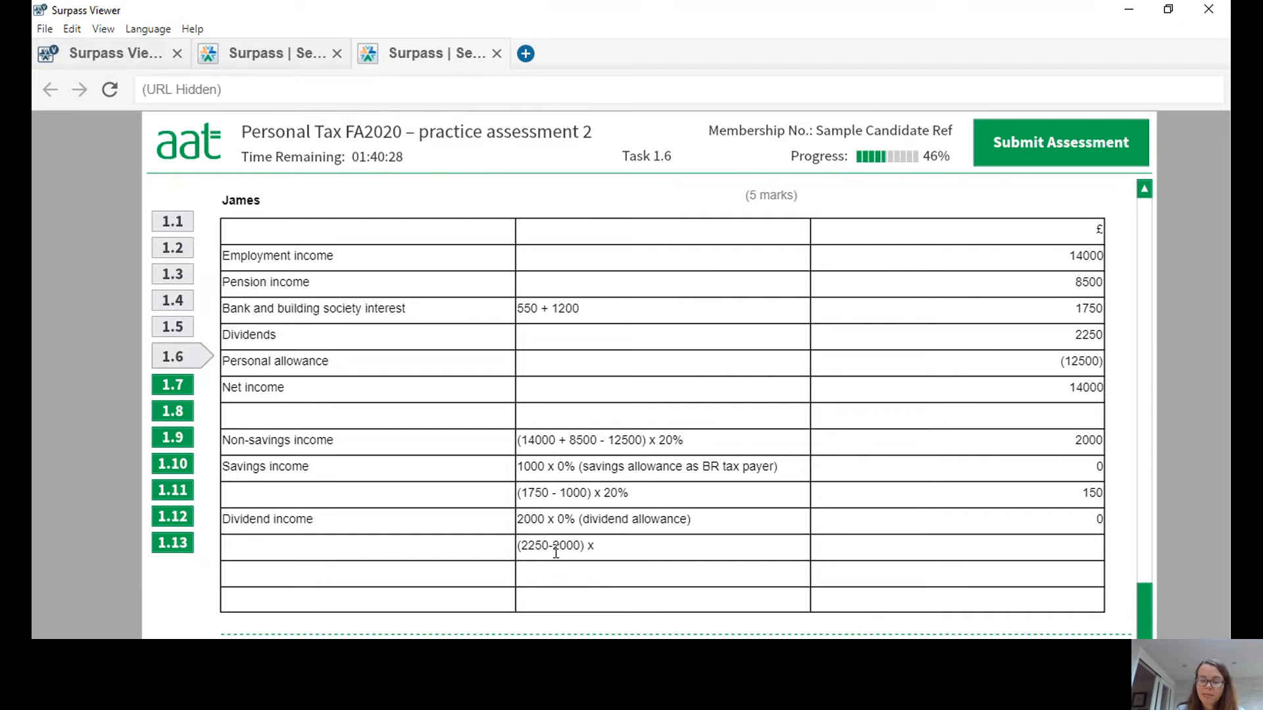
{"action": "type", "text": " 7.5%"}
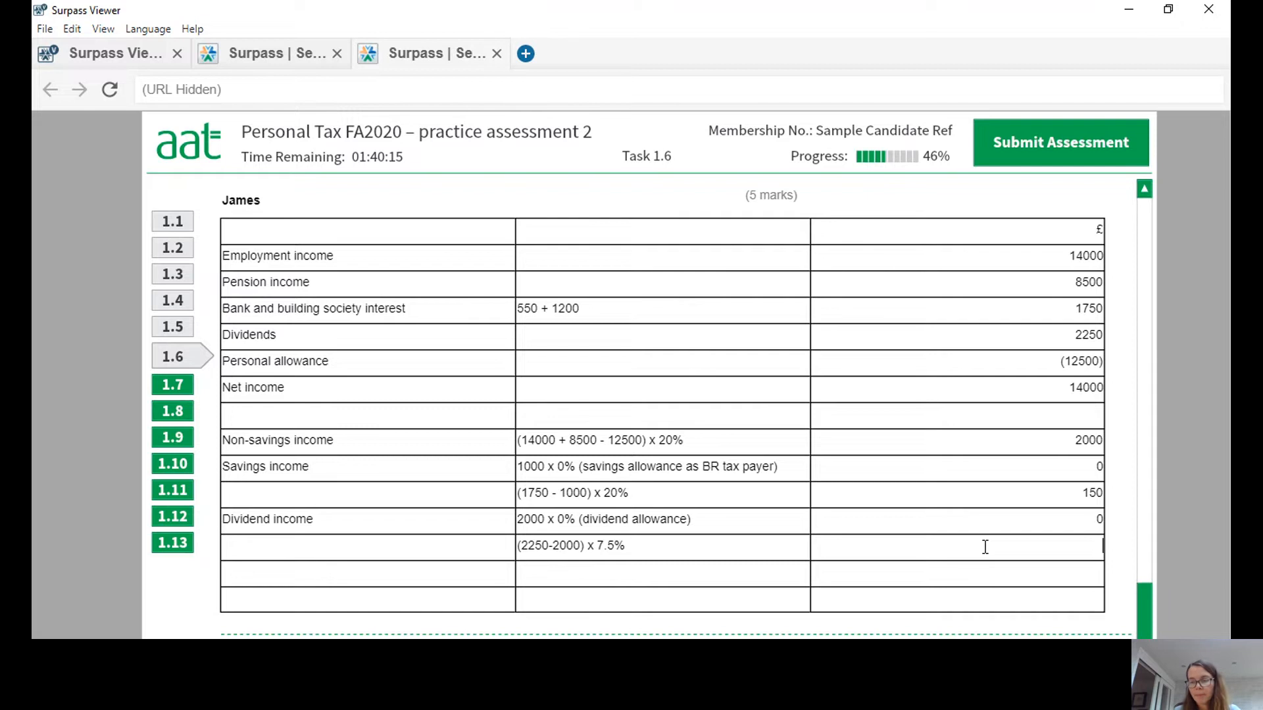
Beneath the dividend income row, enter the working (2250-2000) x 7.5% with 18 in the £ column.
{"action": "type", "text": "18"}
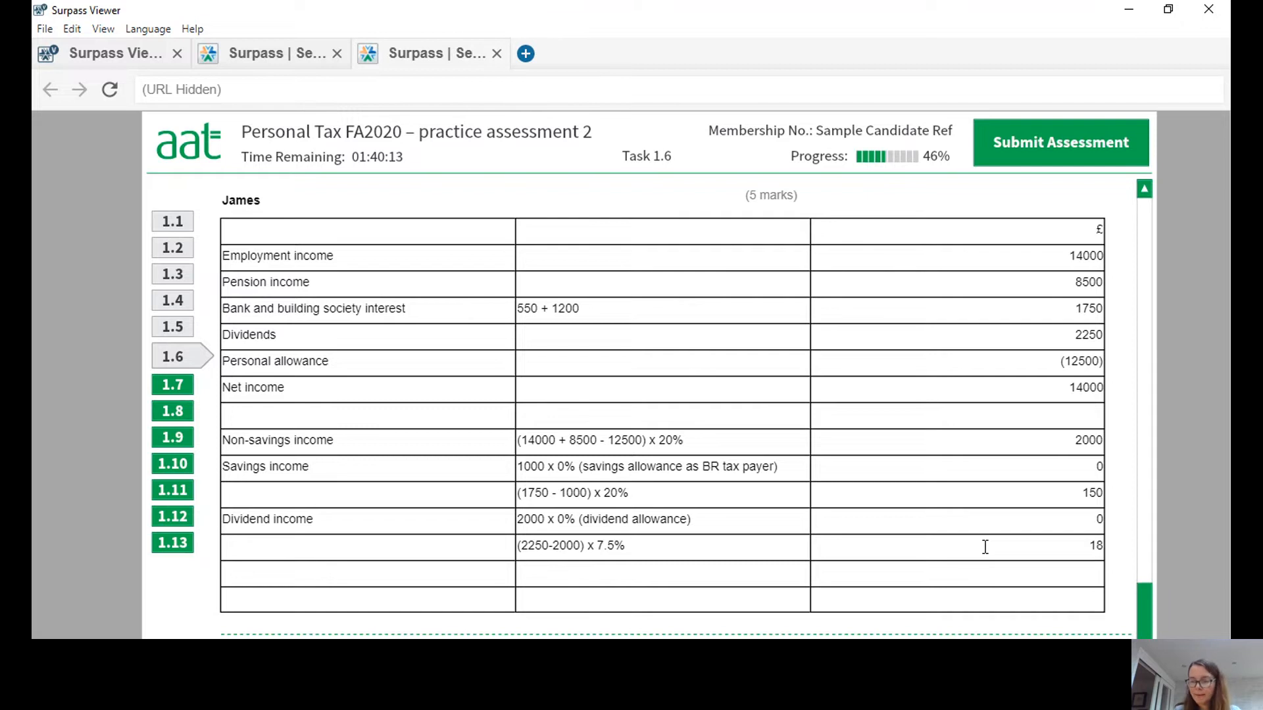
Enter the total tax liability of 2168 in the £ column beneath the dividend tax rows and review the completed computation.
{"action": "left_click", "coordinate": [1087, 579]}
{"action": "type", "text": "21"}
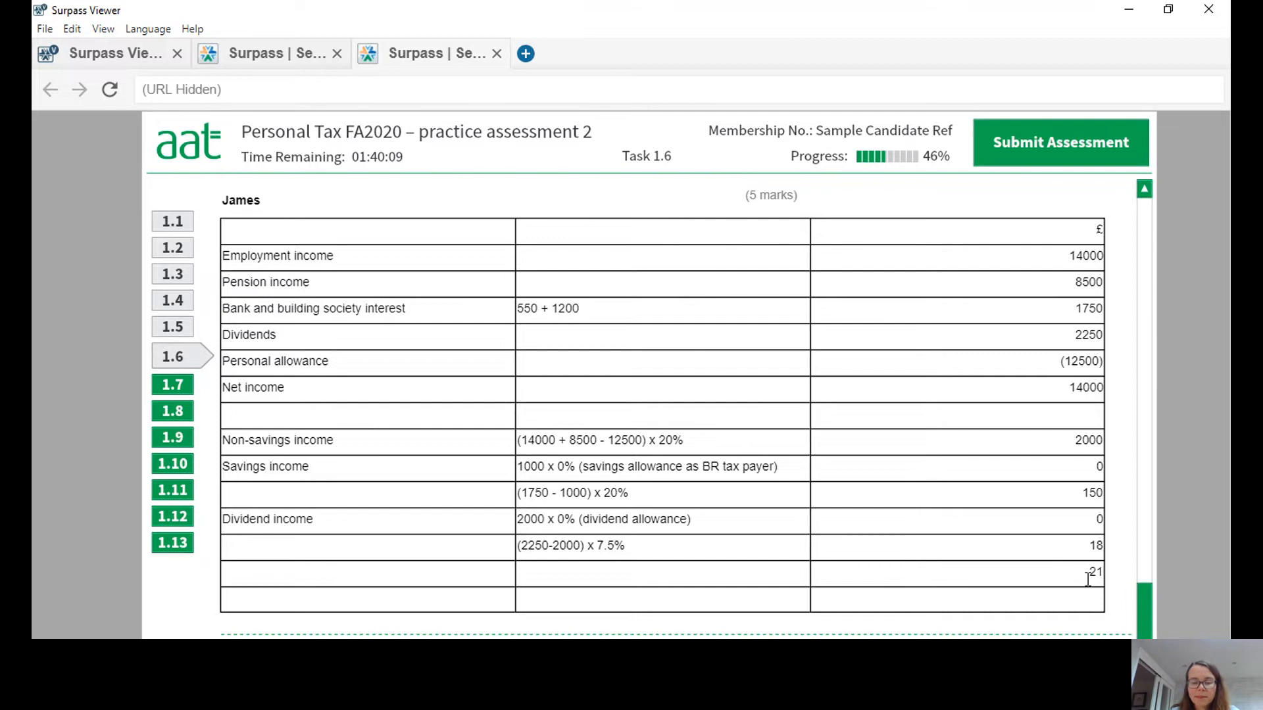
{"action": "type", "text": "68"}
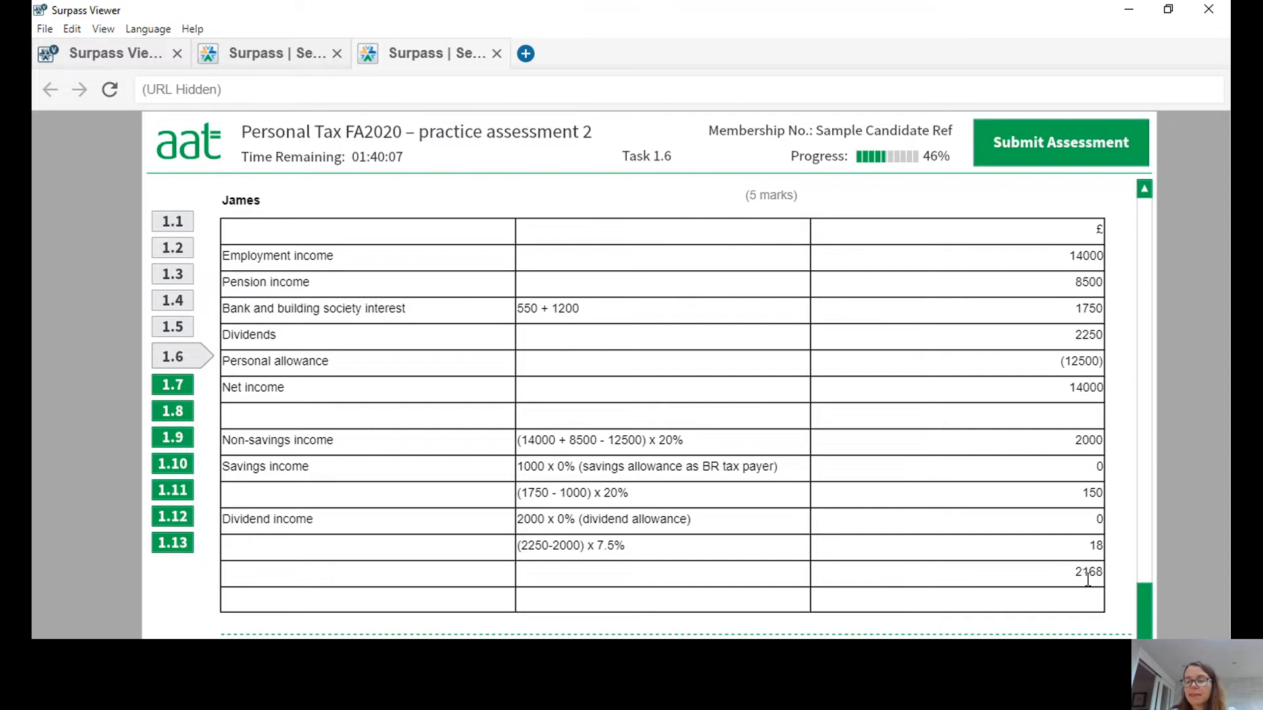
{"action": "left_click_drag", "start_coordinate": [1148, 604], "coordinate": [1136, 366]}
{"action": "left_click_drag", "start_coordinate": [1143, 441], "coordinate": [1159, 614]}
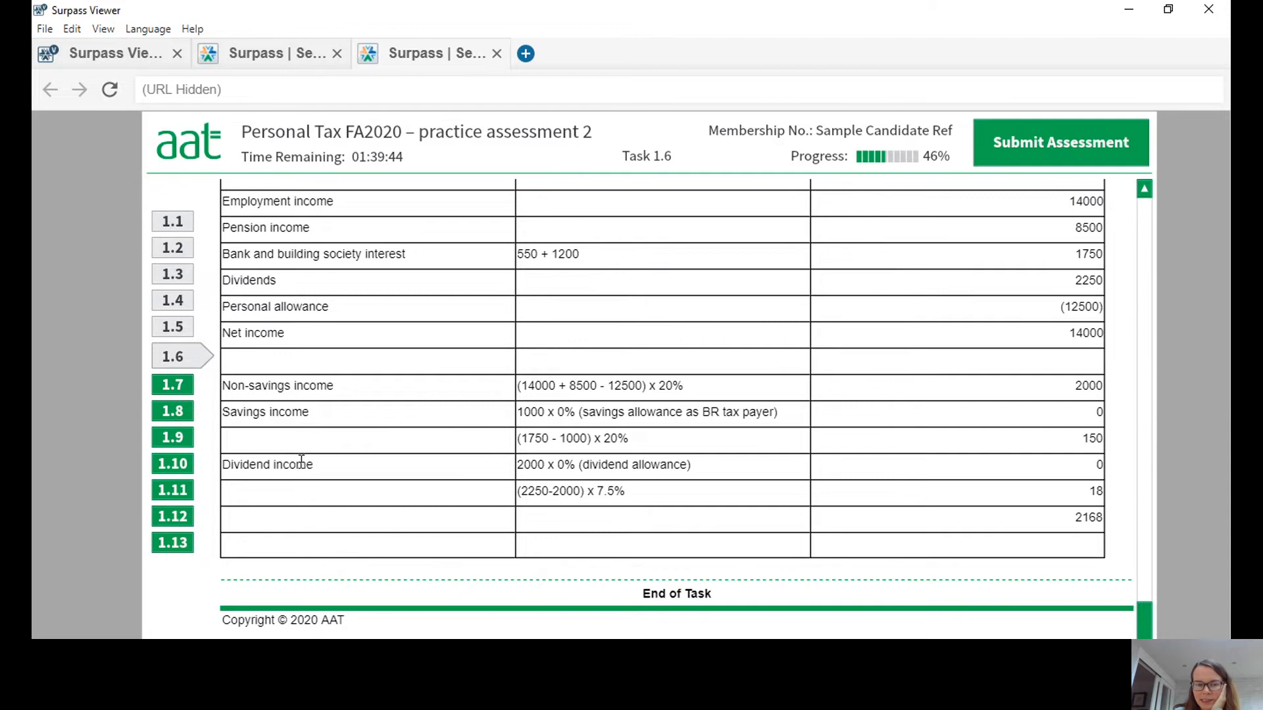
Go to Task 7, read the scenario and bring up the National Insurance contributions reference table beside the employee data.
{"action": "left_click", "coordinate": [175, 385]}
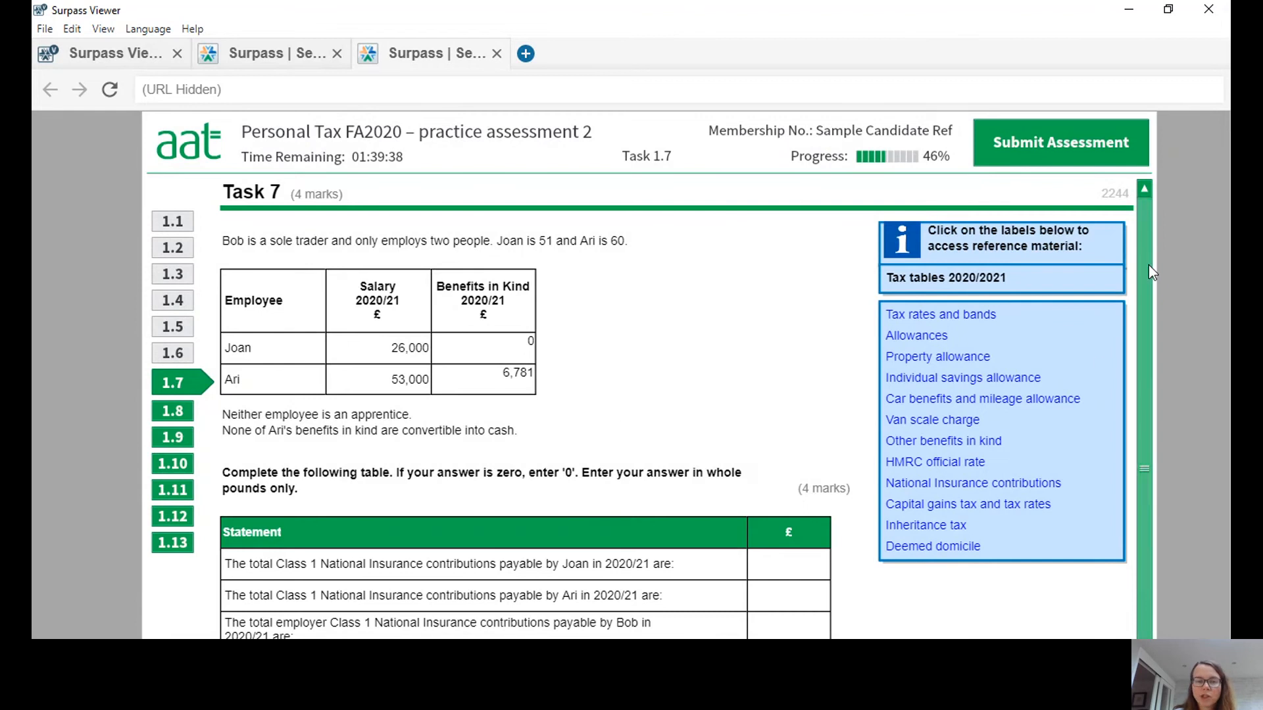
{"action": "left_click_drag", "start_coordinate": [1149, 266], "coordinate": [1150, 274]}
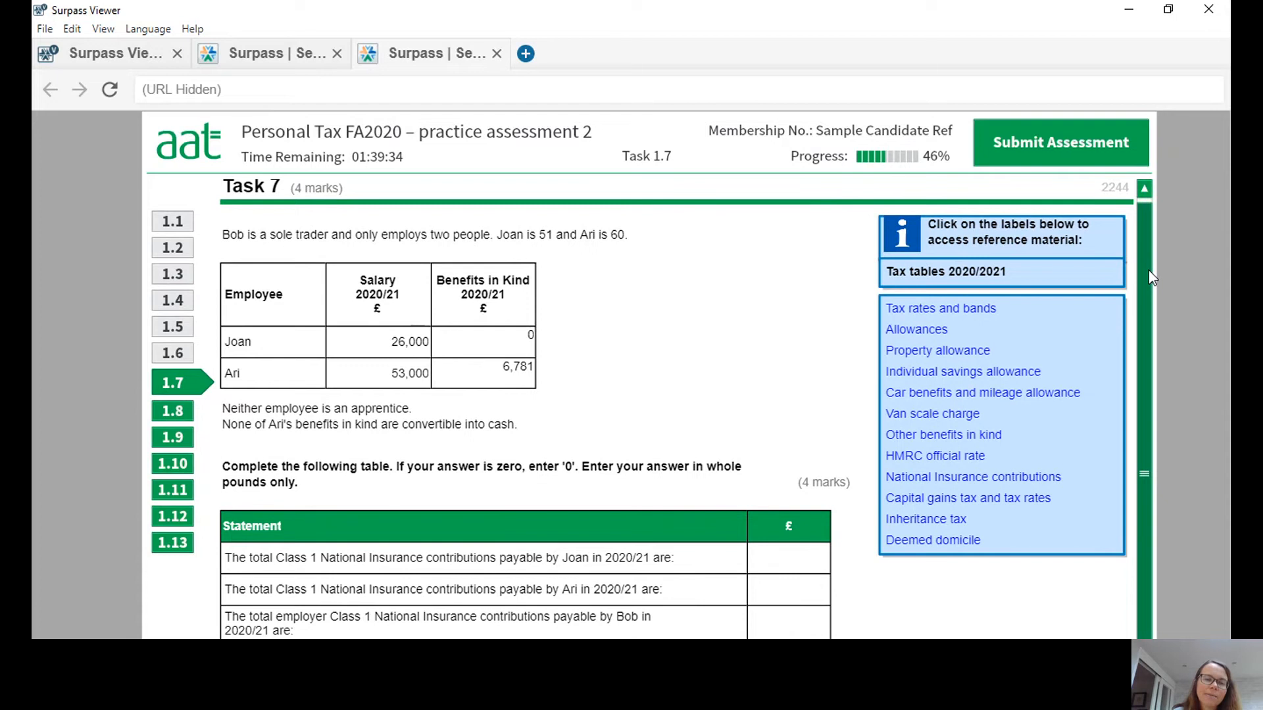
{"action": "left_click_drag", "start_coordinate": [1152, 278], "coordinate": [1152, 282]}
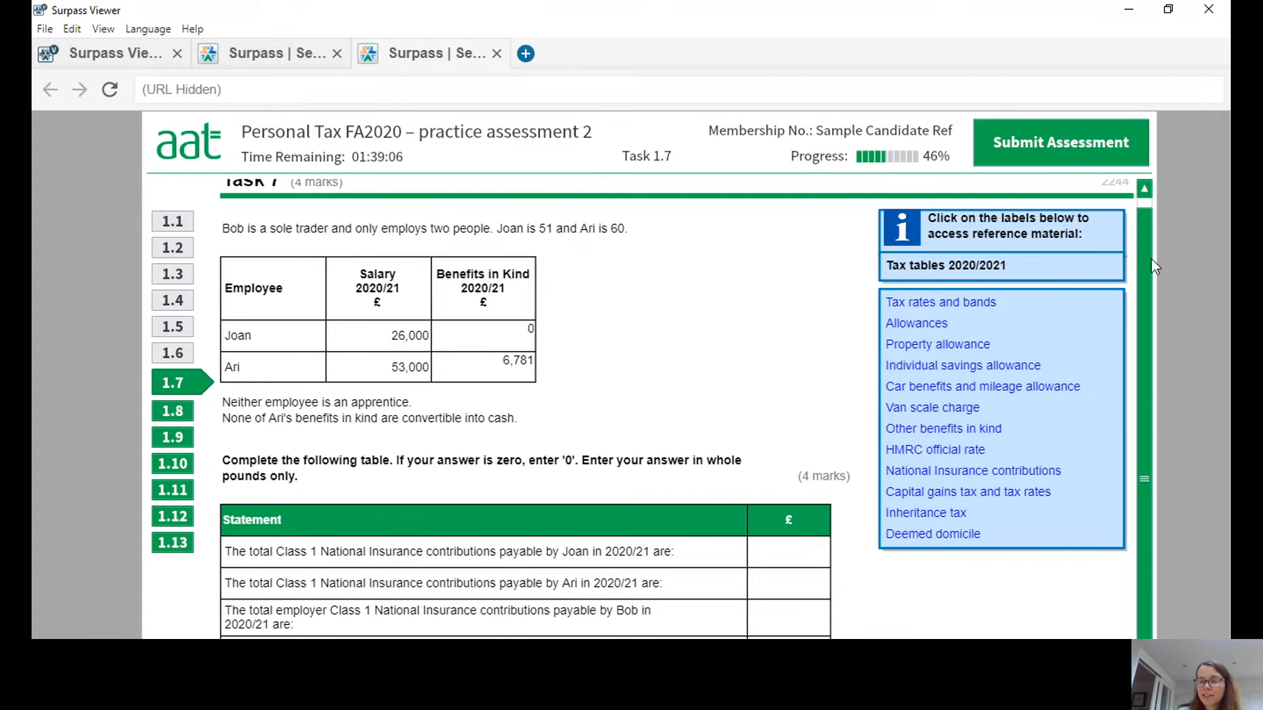
{"action": "left_click_drag", "start_coordinate": [1143, 258], "coordinate": [1141, 293]}
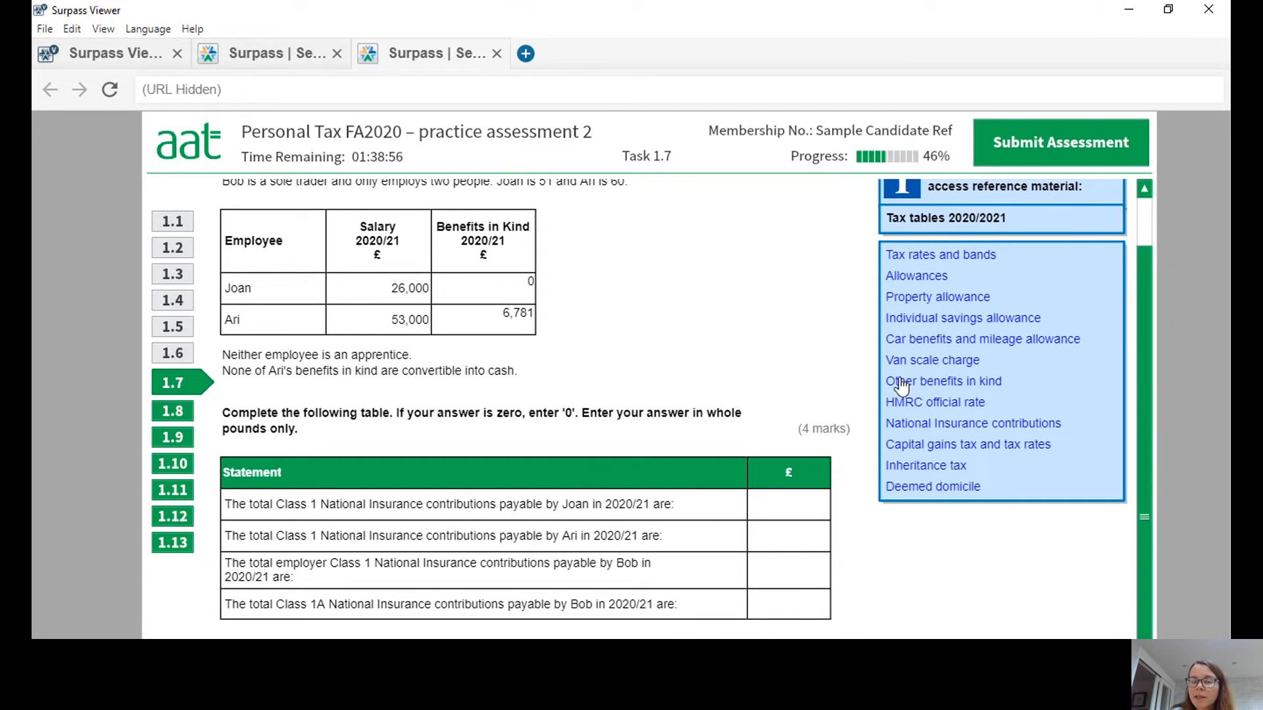
{"action": "left_click", "coordinate": [926, 428]}
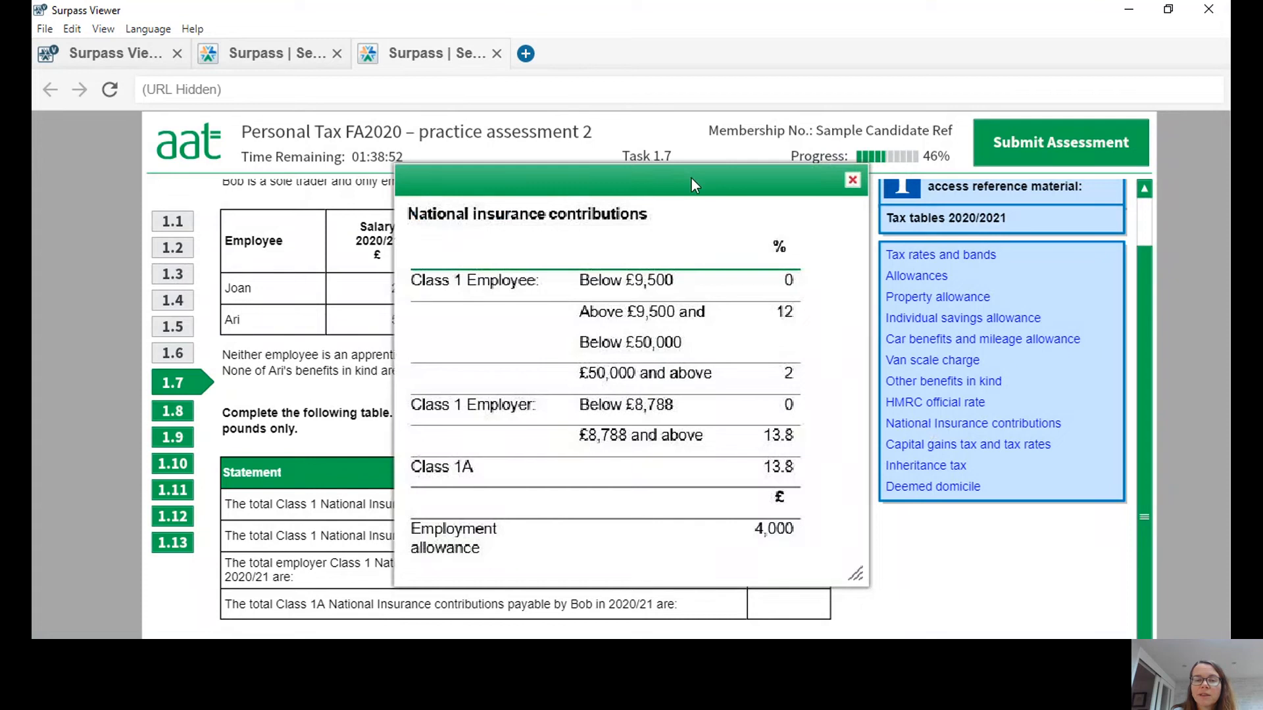
{"action": "left_click_drag", "start_coordinate": [690, 176], "coordinate": [931, 101]}
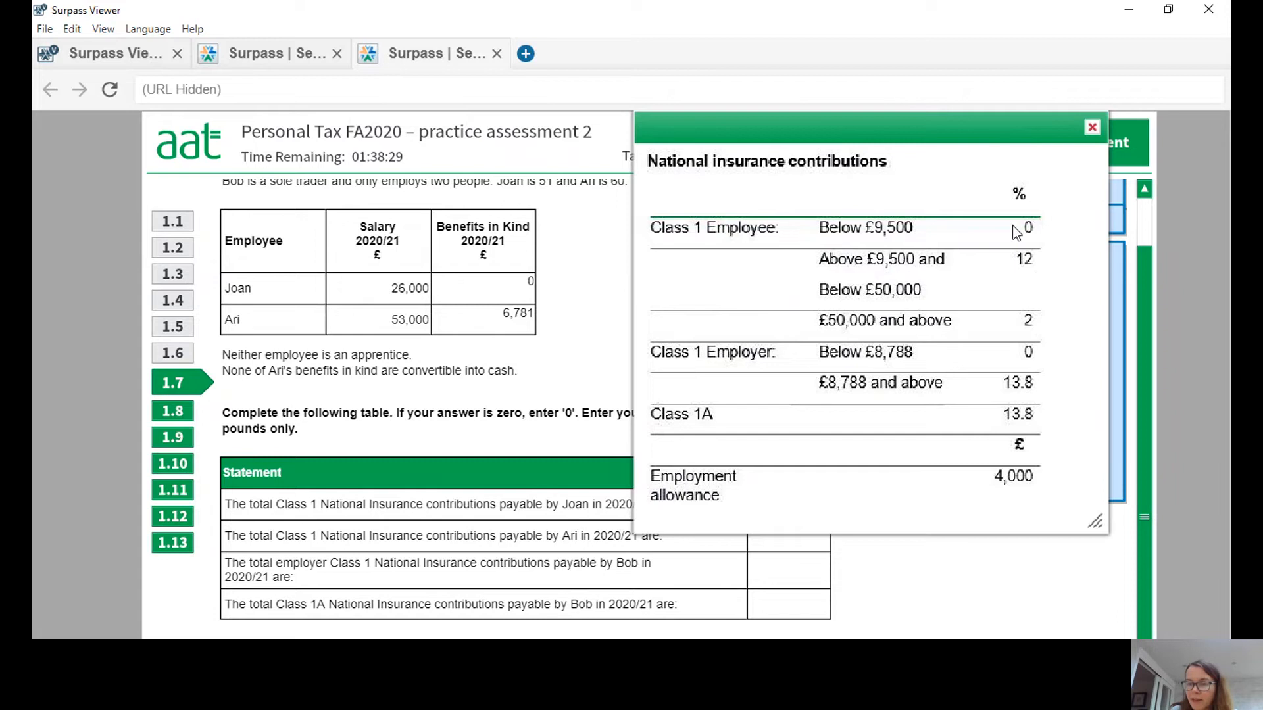
Uncover the answer table and enter 1980 as the total Class 1 contributions payable by the employee earning £26,000.
{"action": "left_click_drag", "start_coordinate": [987, 113], "coordinate": [978, 76]}
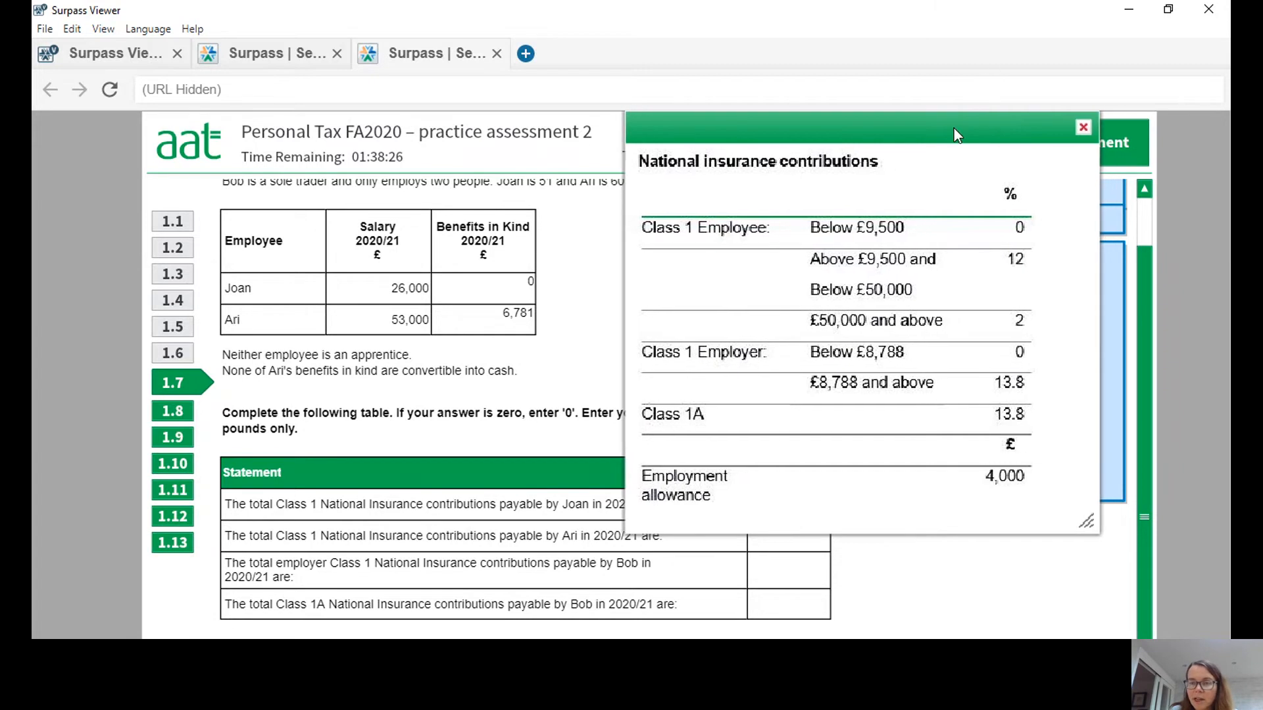
{"action": "left_click_drag", "start_coordinate": [954, 128], "coordinate": [483, 452]}
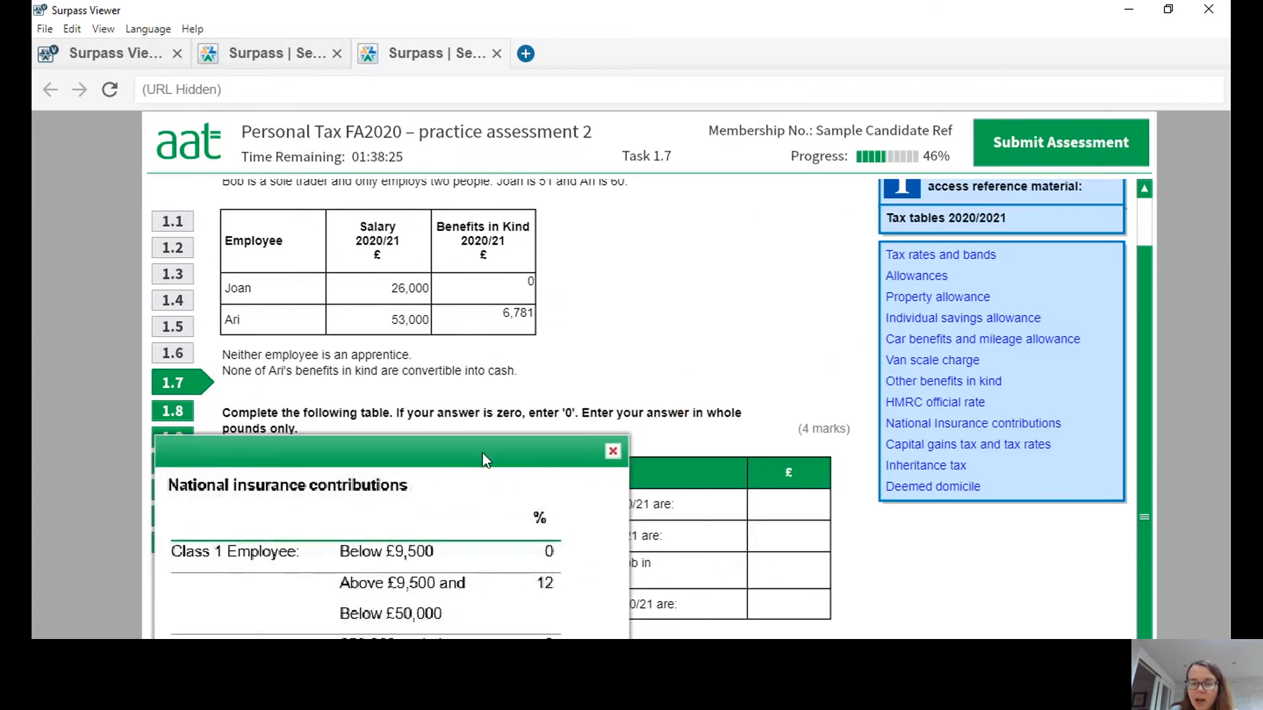
{"action": "left_click", "coordinate": [789, 510]}
{"action": "type", "text": "1980"}
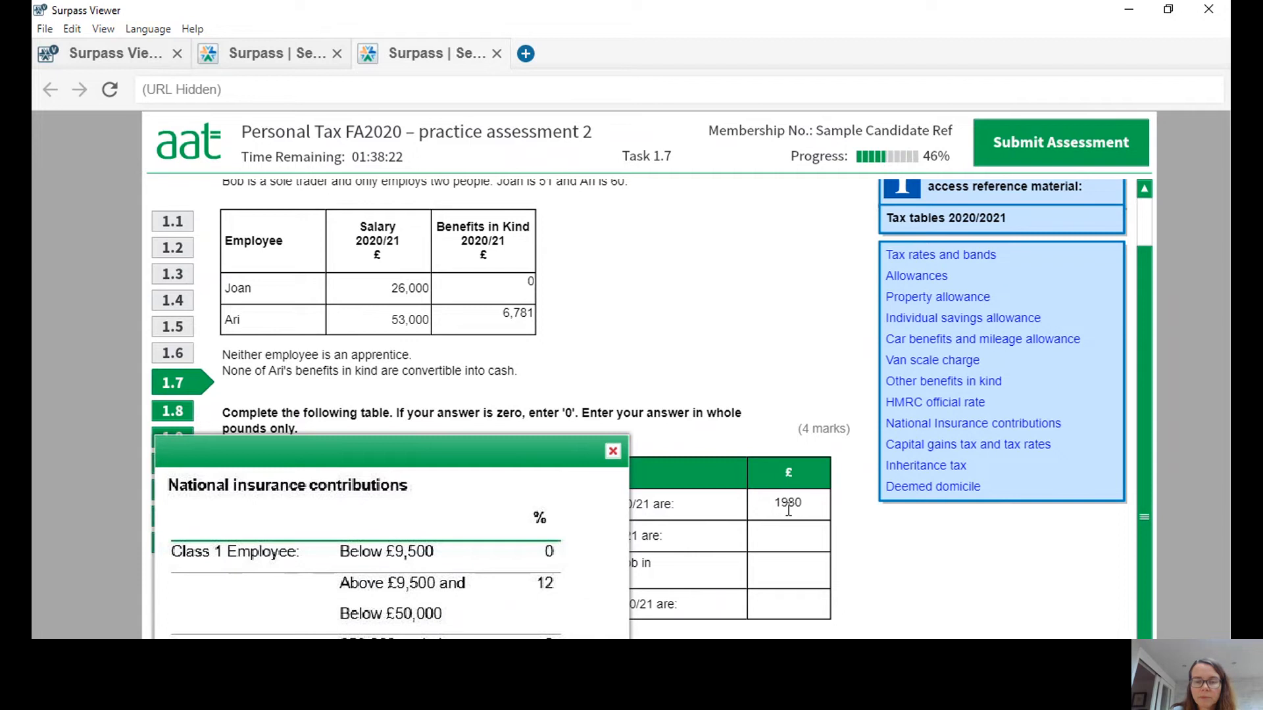
Consult the contribution rates again and enter 4920 as the total Class 1 contributions payable by the employee earning £53,000.
{"action": "left_click_drag", "start_coordinate": [503, 453], "coordinate": [978, 85]}
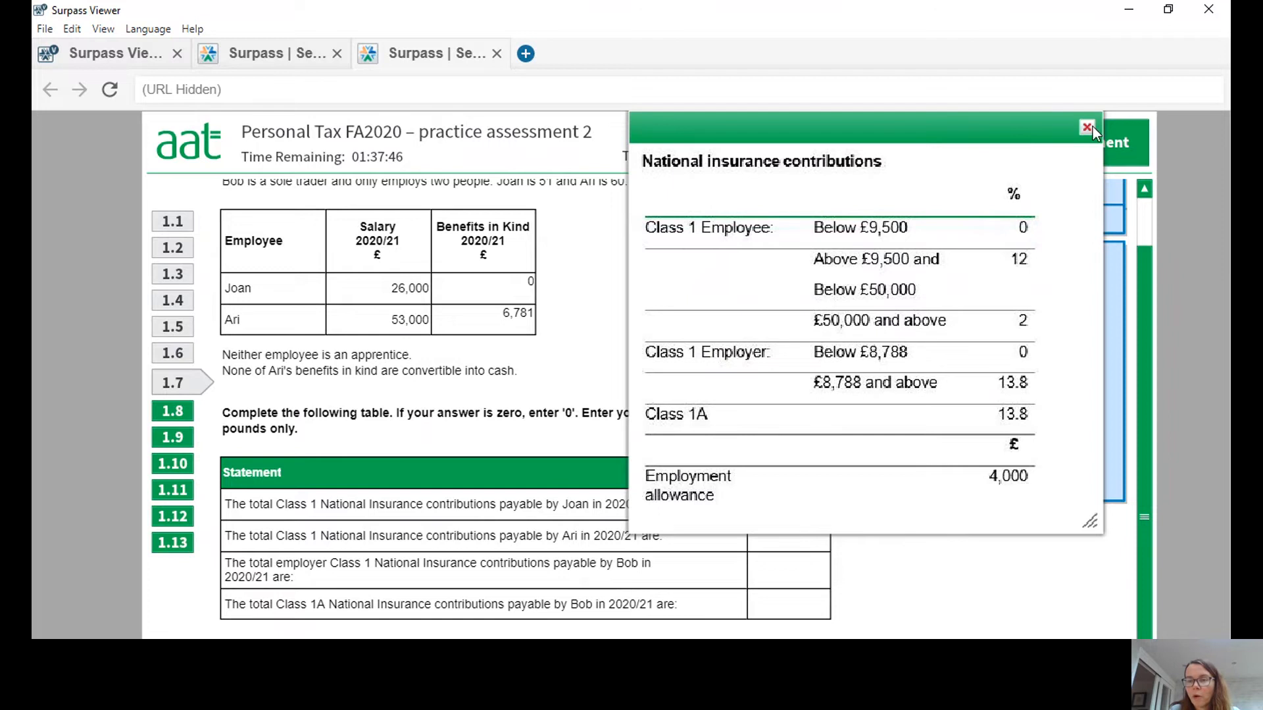
{"action": "left_click_drag", "start_coordinate": [996, 125], "coordinate": [1035, 97]}
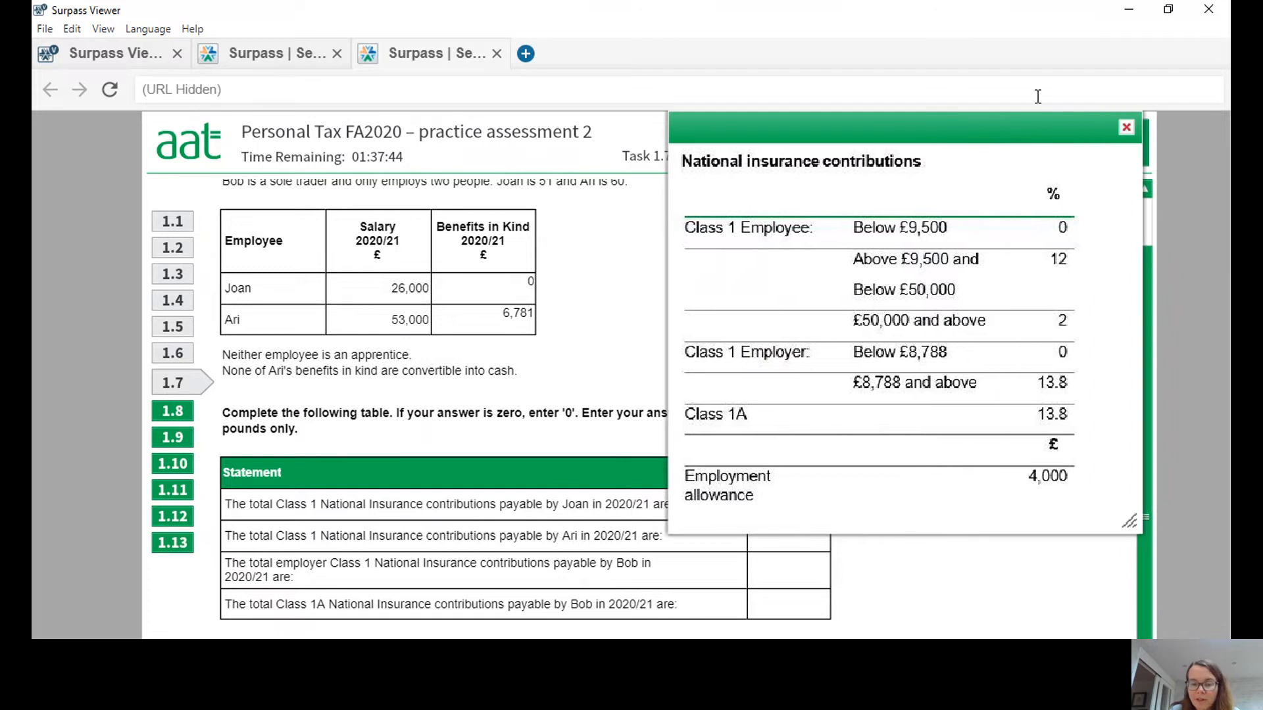
{"action": "left_click", "coordinate": [798, 543]}
{"action": "type", "text": "4920"}
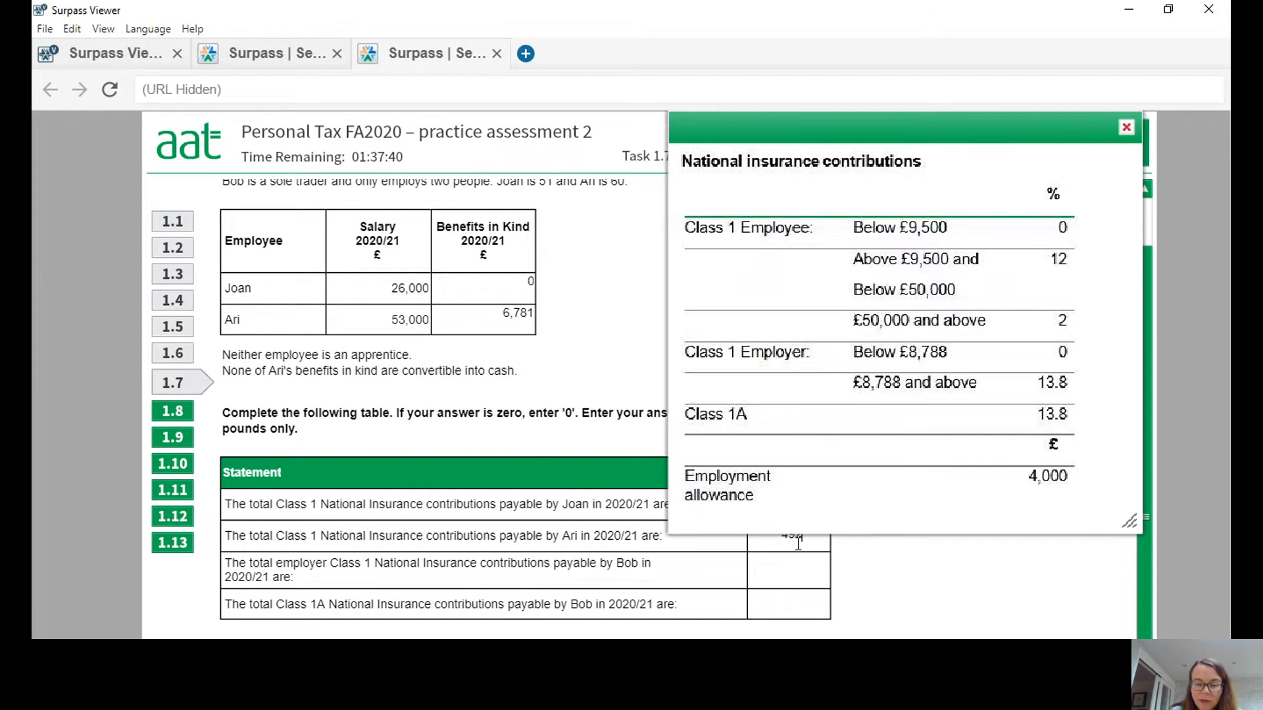
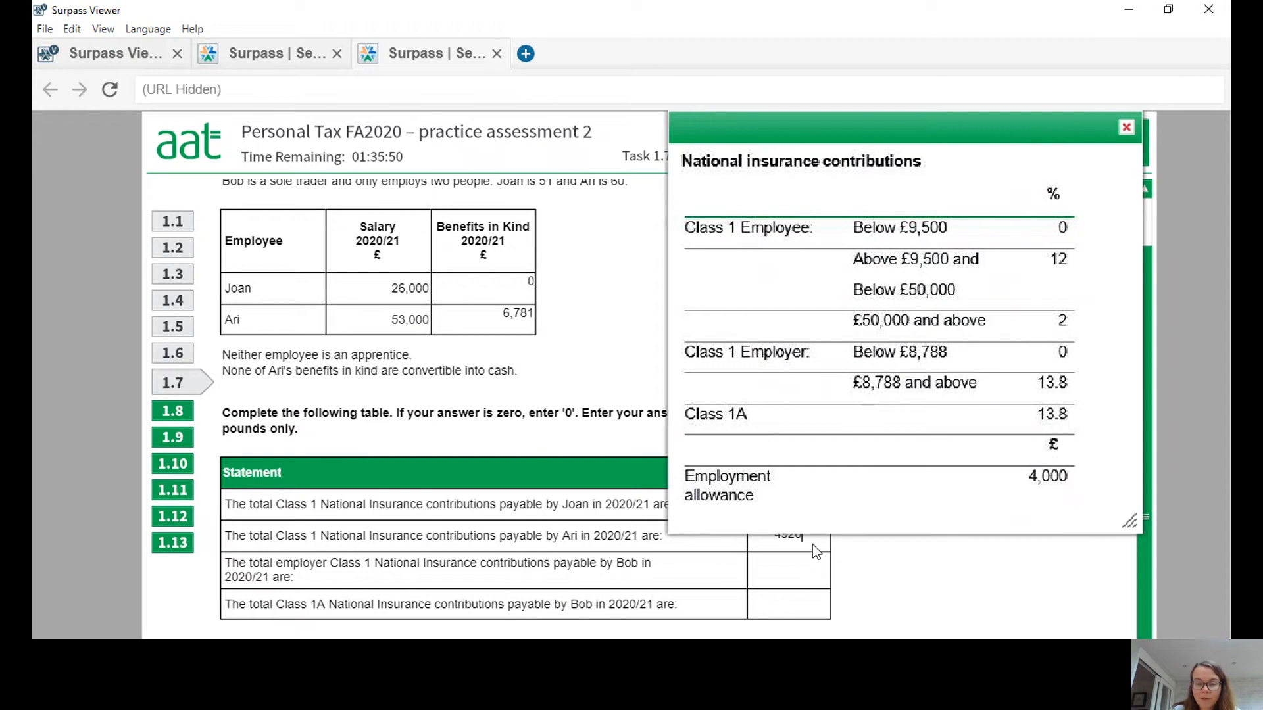
Enter 4476 as the total employer Class 1 contributions and 935 as the Class 1A contributions, and dismiss the reference table.
{"action": "left_click", "coordinate": [789, 575]}
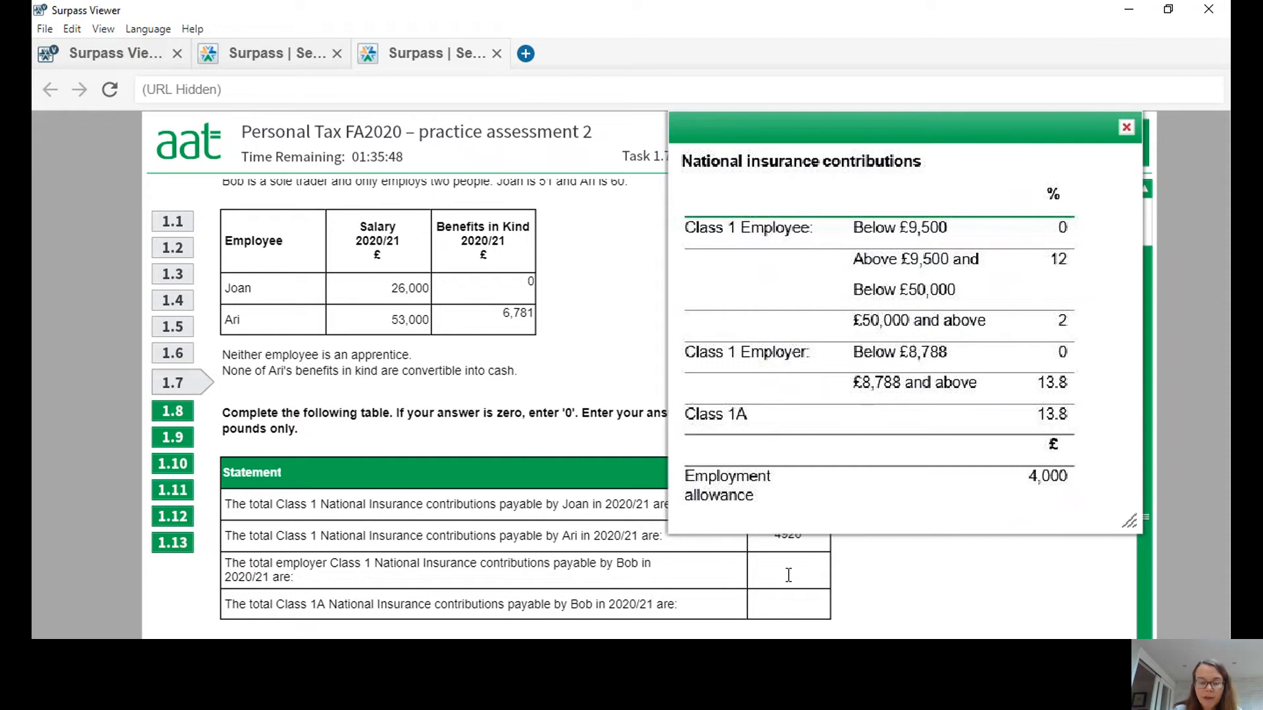
{"action": "type", "text": "4476"}
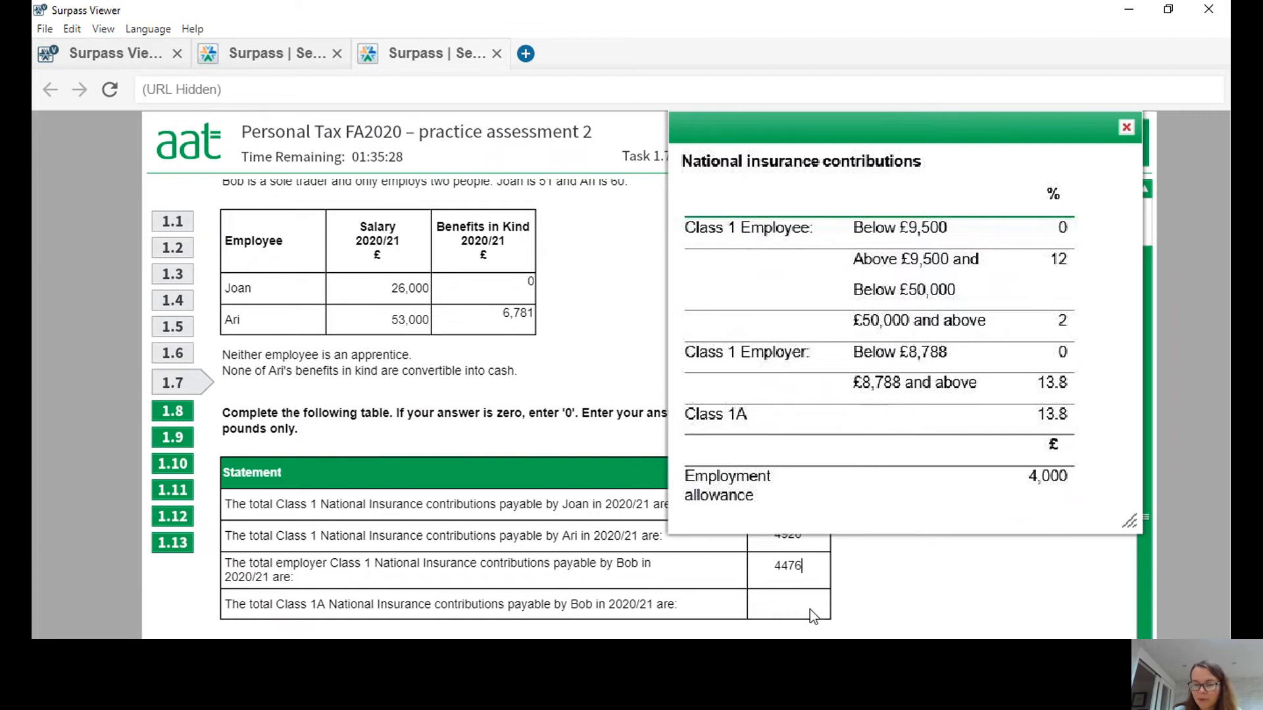
{"action": "left_click", "coordinate": [789, 603]}
{"action": "type", "text": "935"}
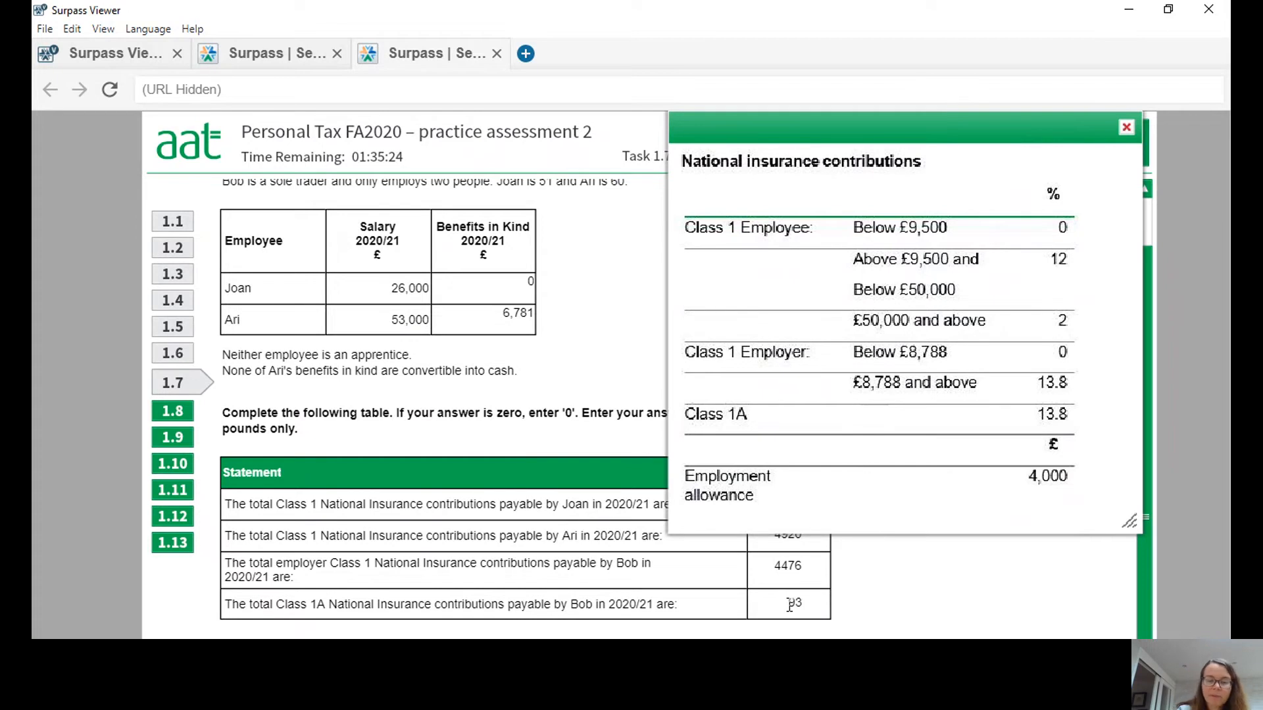
{"action": "left_click", "coordinate": [1126, 128]}
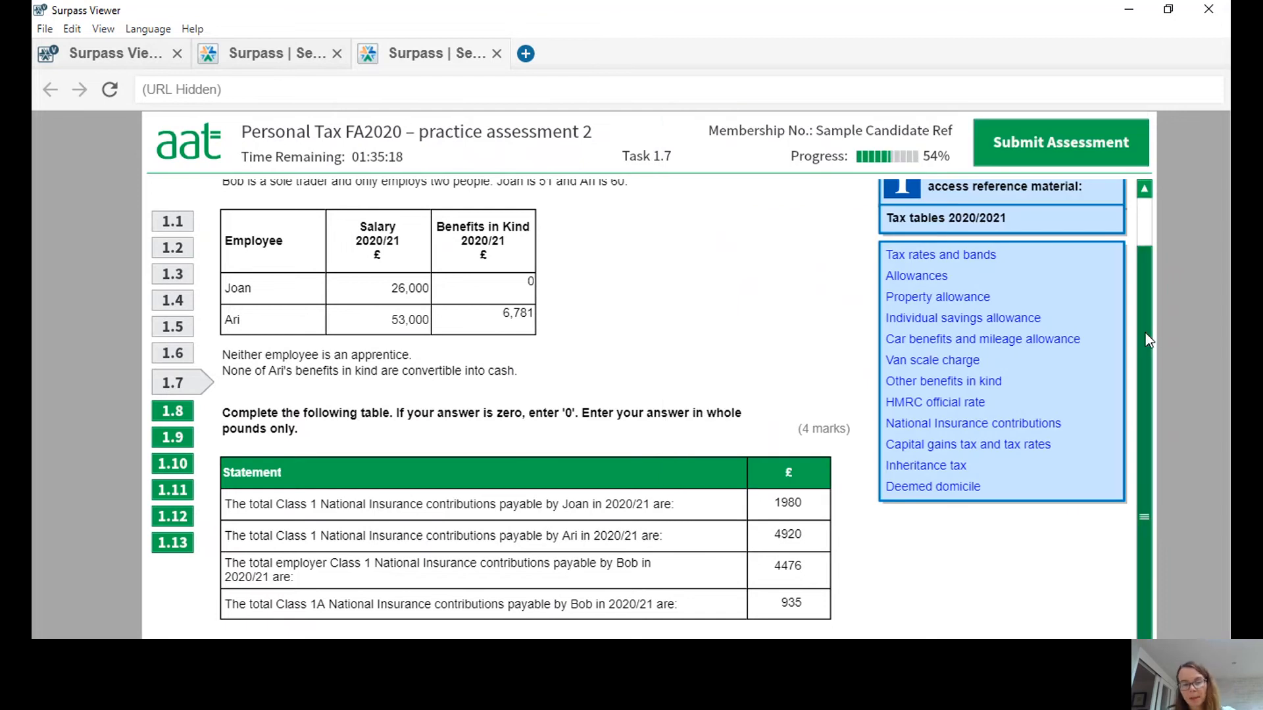
{"action": "left_click_drag", "start_coordinate": [1145, 333], "coordinate": [1152, 383]}
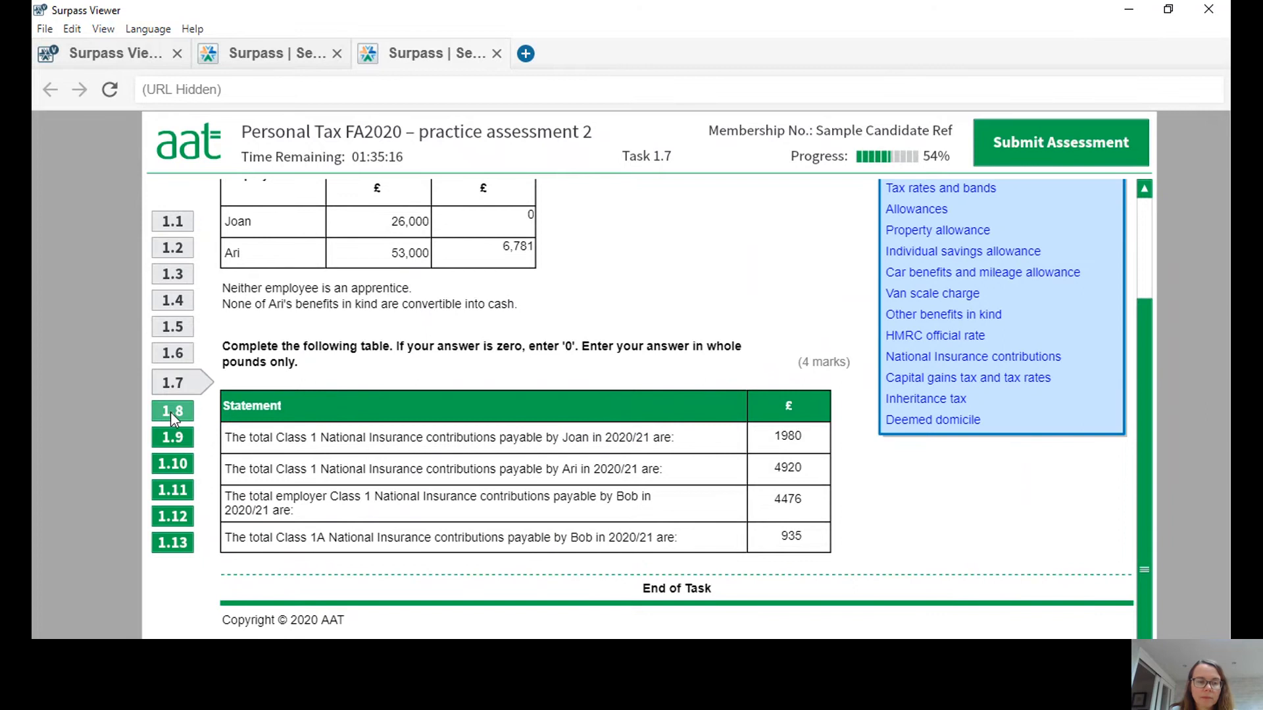
In Task 8, mark paying £10 per month towards private fuel as Increase and paying £25 per month for all private fuel as Decrease.
{"action": "left_click", "coordinate": [171, 413]}
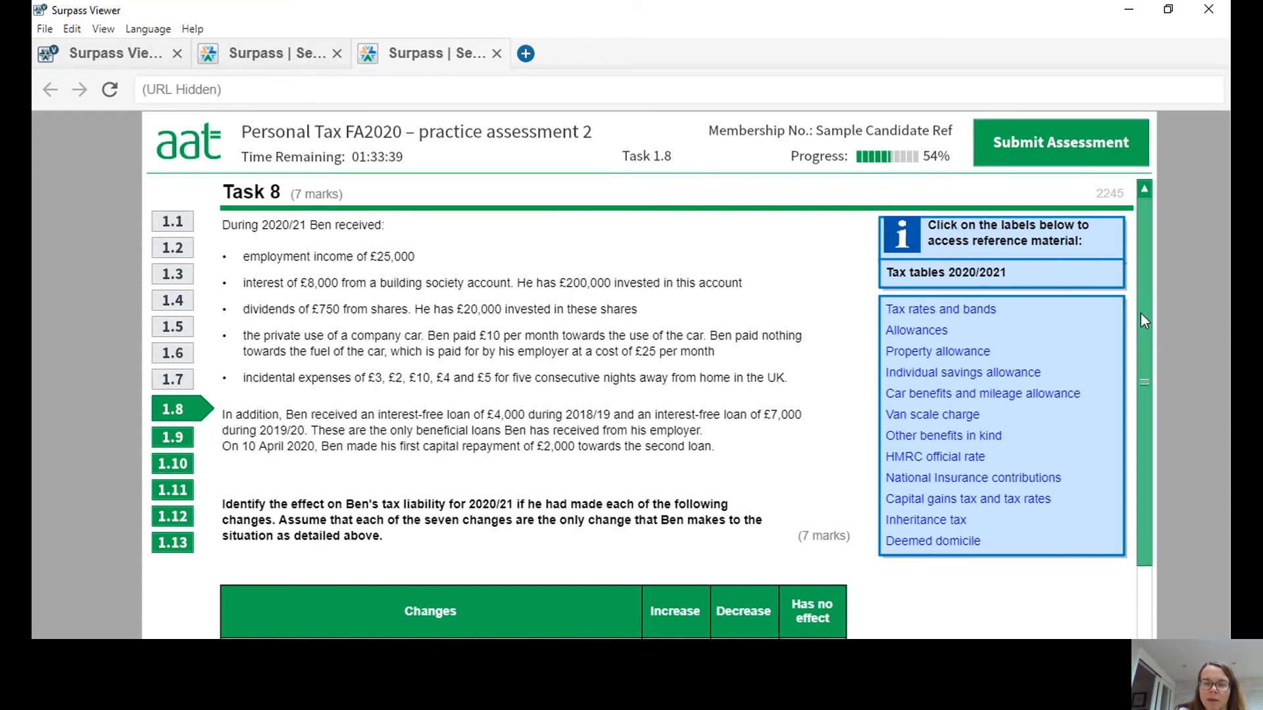
{"action": "left_click_drag", "start_coordinate": [1142, 321], "coordinate": [1132, 465]}
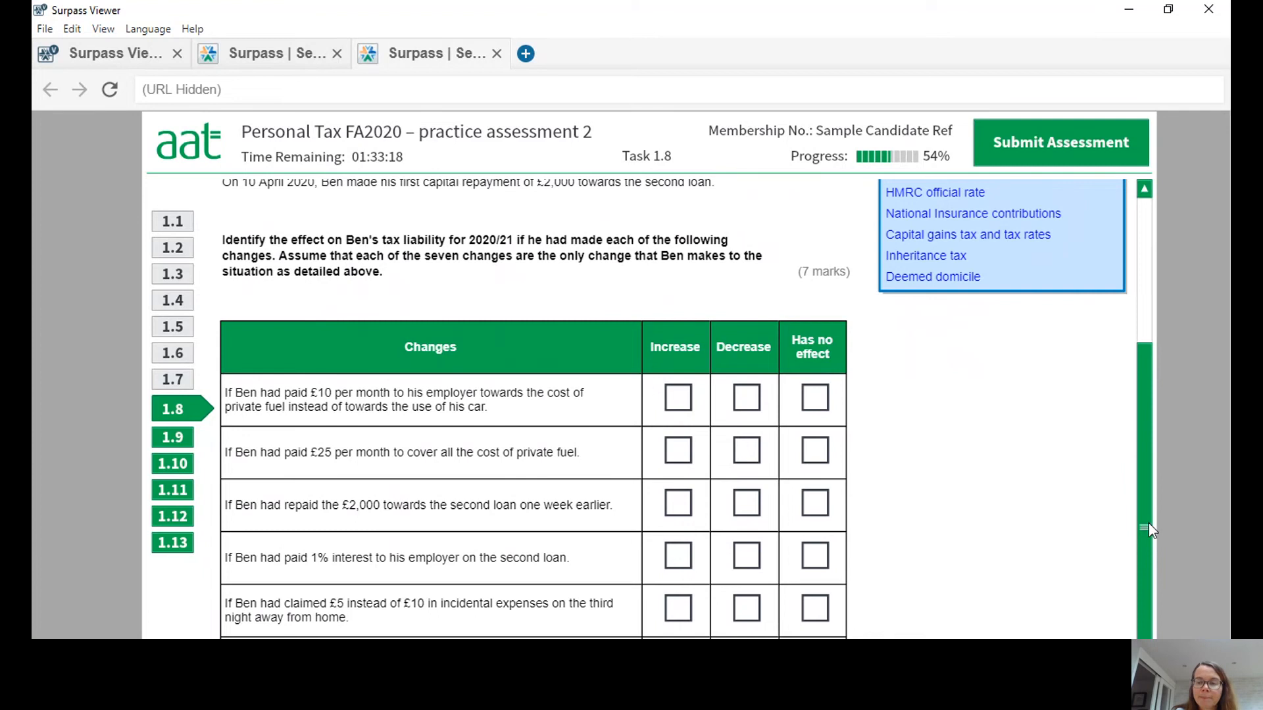
{"action": "left_click_drag", "start_coordinate": [1146, 518], "coordinate": [1157, 543]}
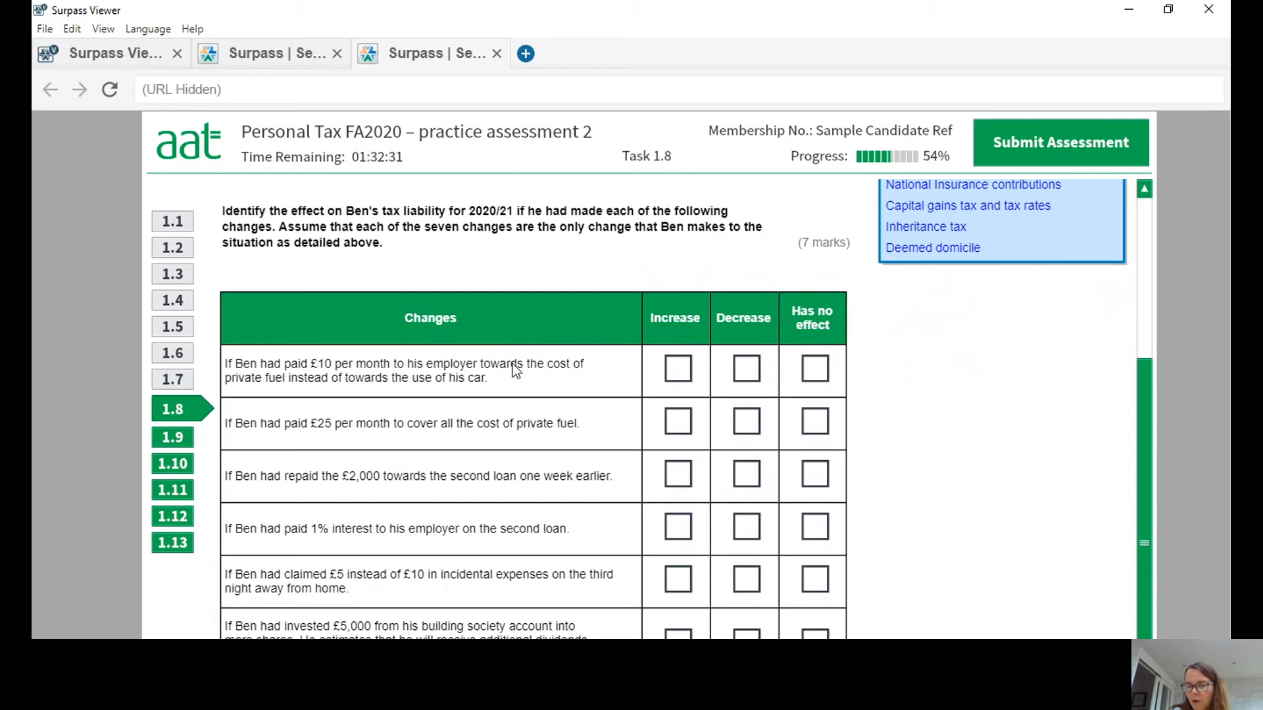
{"action": "left_click", "coordinate": [680, 374]}
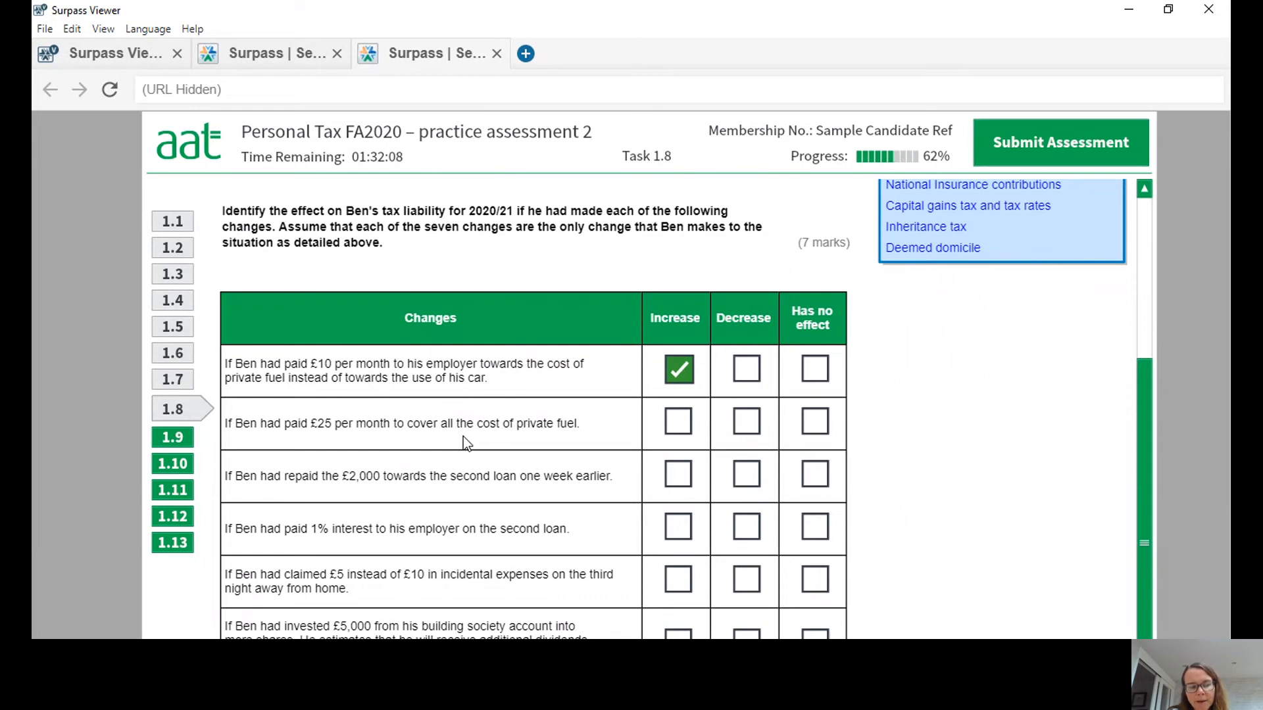
{"action": "left_click", "coordinate": [752, 427]}
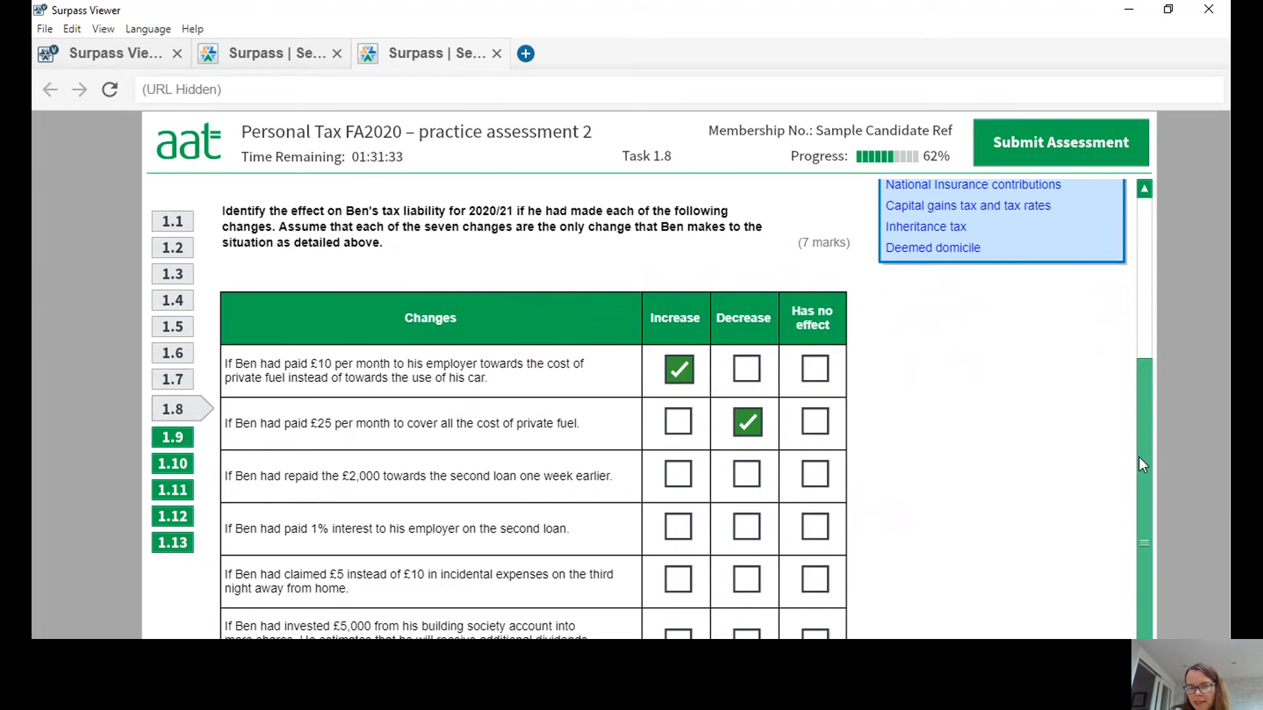
Check the loan details in the scenario and mark both the one-week-earlier £2,000 repayment and the 1% interest payment as Decrease.
{"action": "left_click_drag", "start_coordinate": [1138, 458], "coordinate": [1139, 359]}
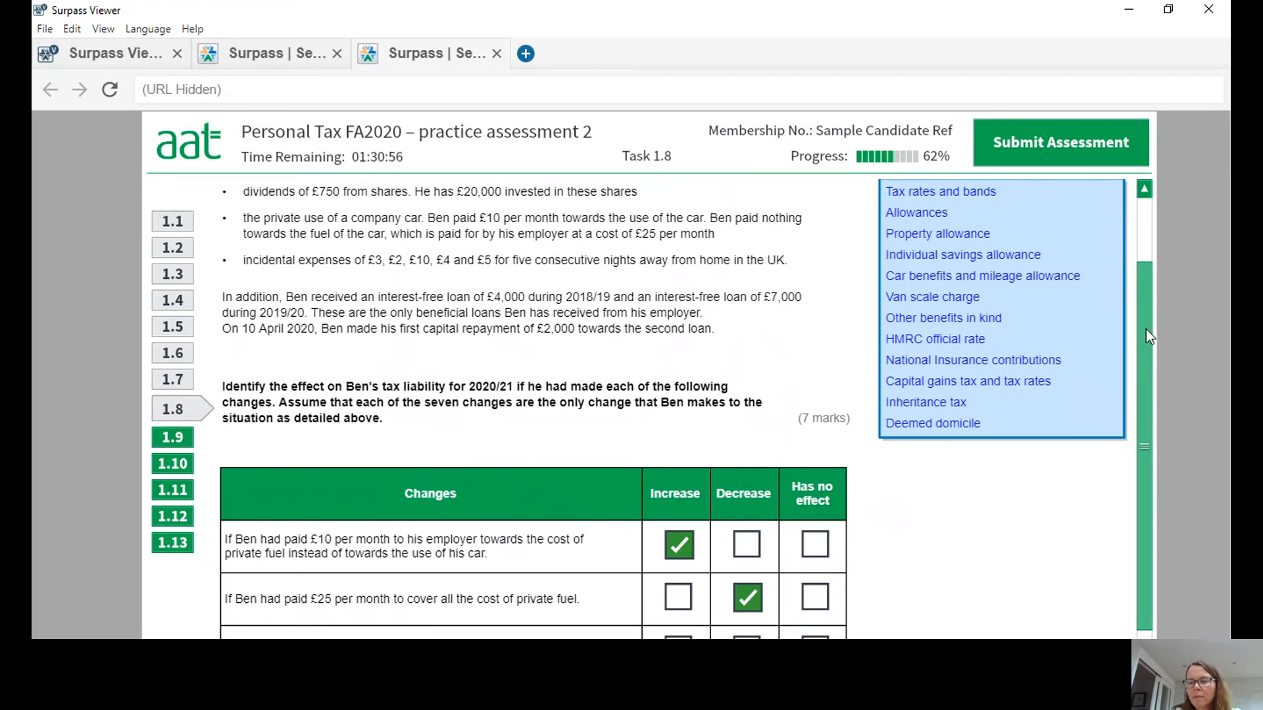
{"action": "left_click_drag", "start_coordinate": [1146, 331], "coordinate": [1154, 450]}
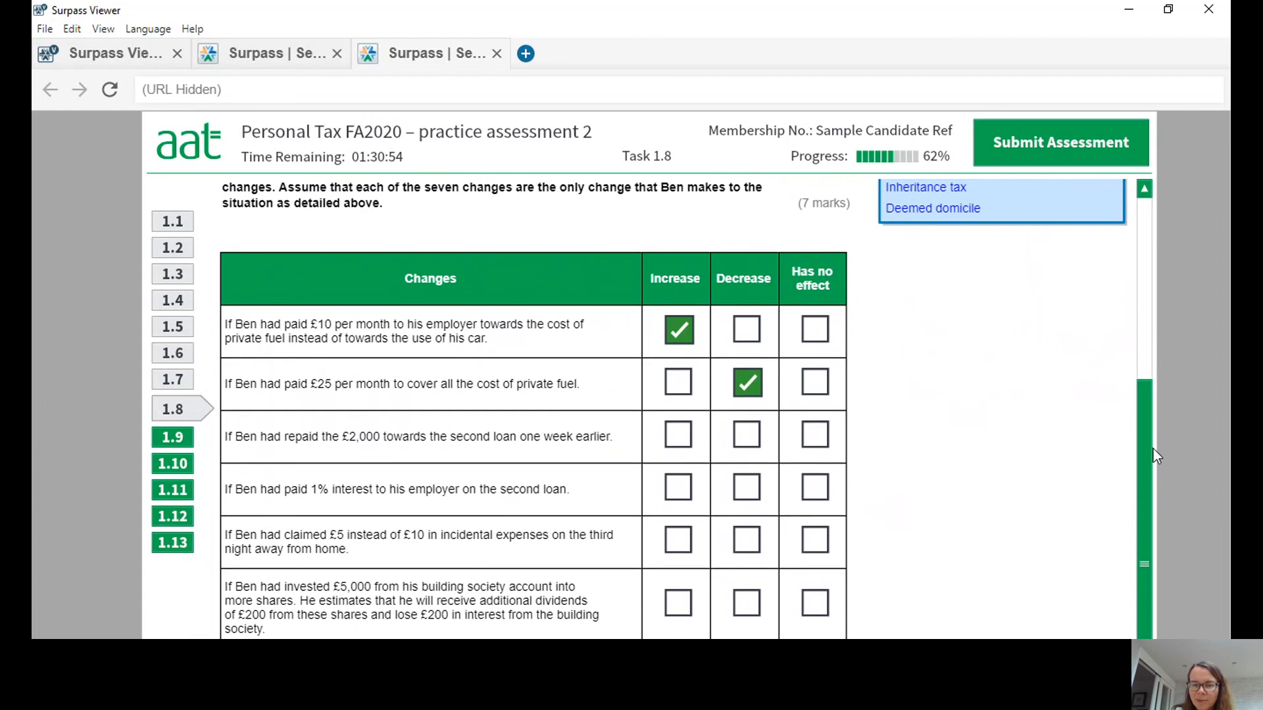
{"action": "left_click", "coordinate": [744, 438]}
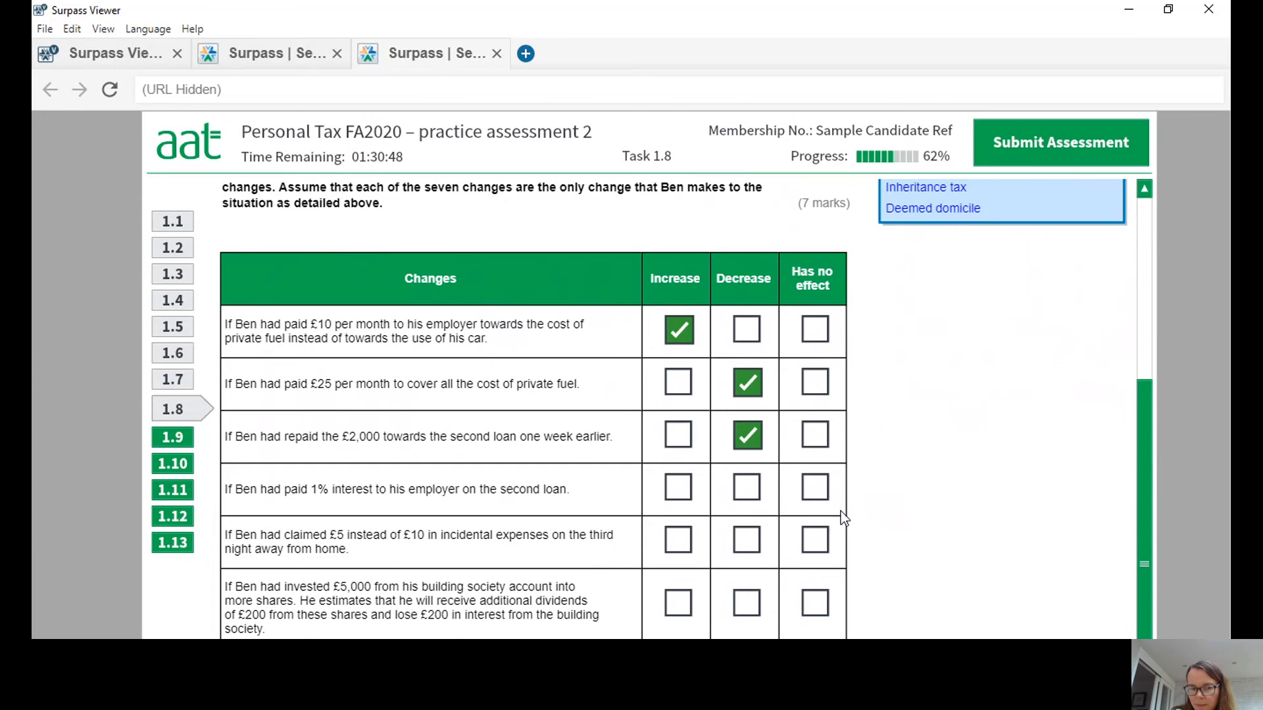
{"action": "scroll", "coordinate": [1142, 535], "scroll_direction": "down", "scroll_amount": 1}
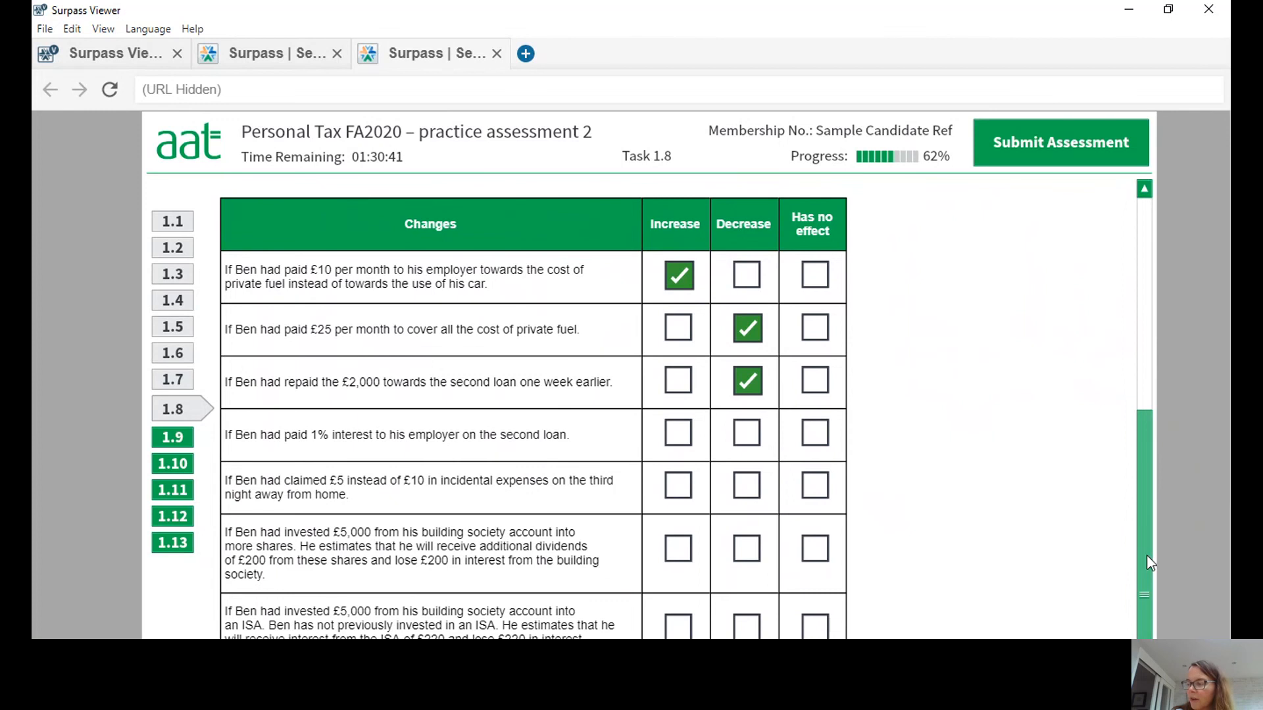
{"action": "left_click_drag", "start_coordinate": [1148, 556], "coordinate": [1156, 416]}
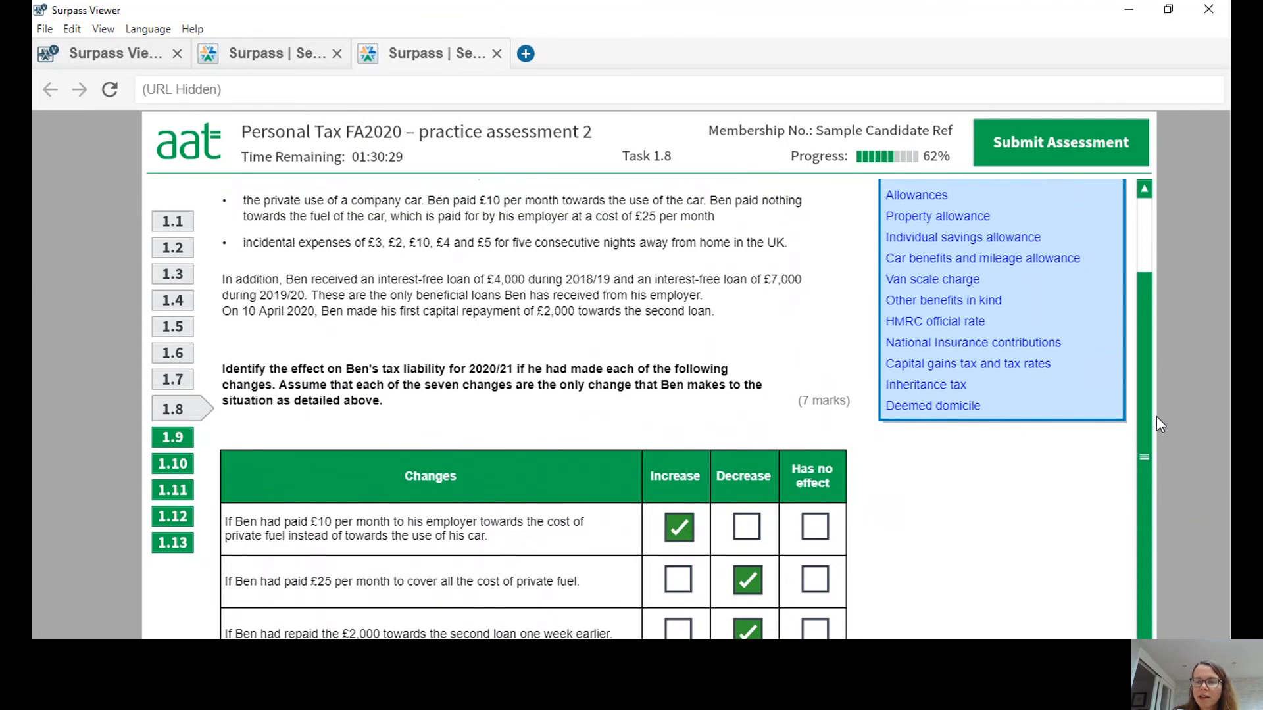
{"action": "left_click_drag", "start_coordinate": [1144, 399], "coordinate": [1165, 559]}
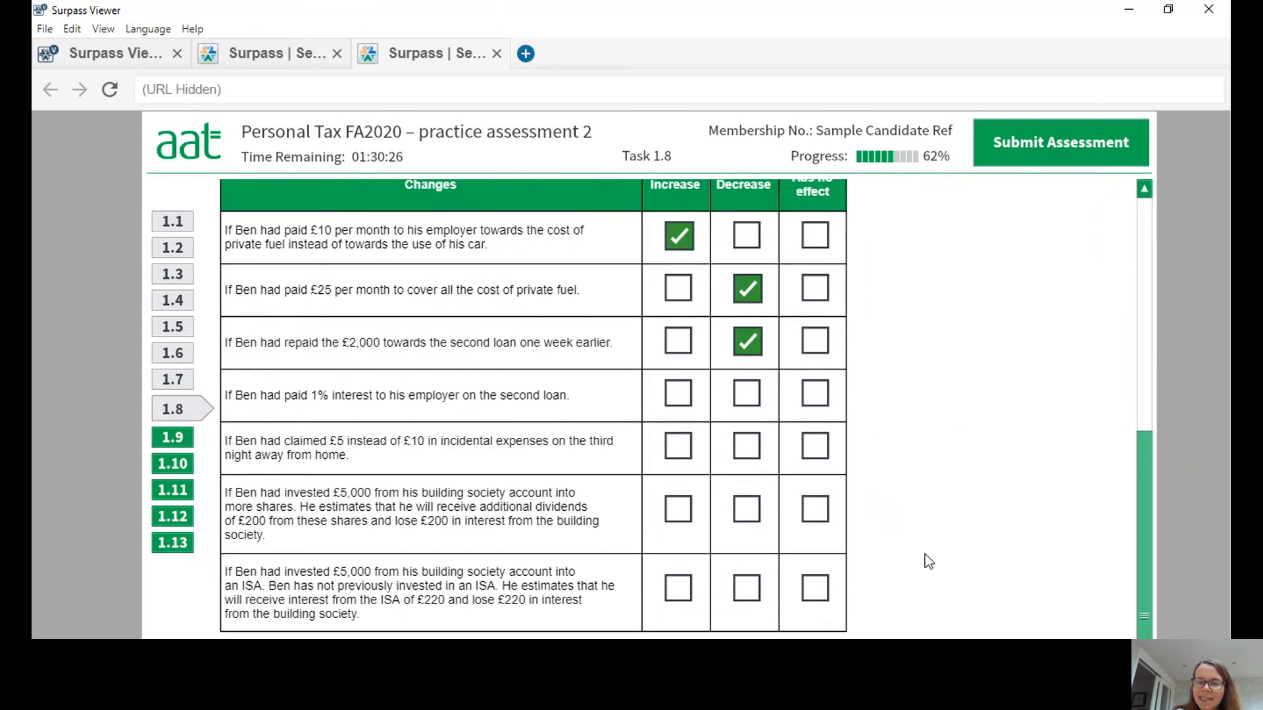
{"action": "left_click", "coordinate": [748, 395]}
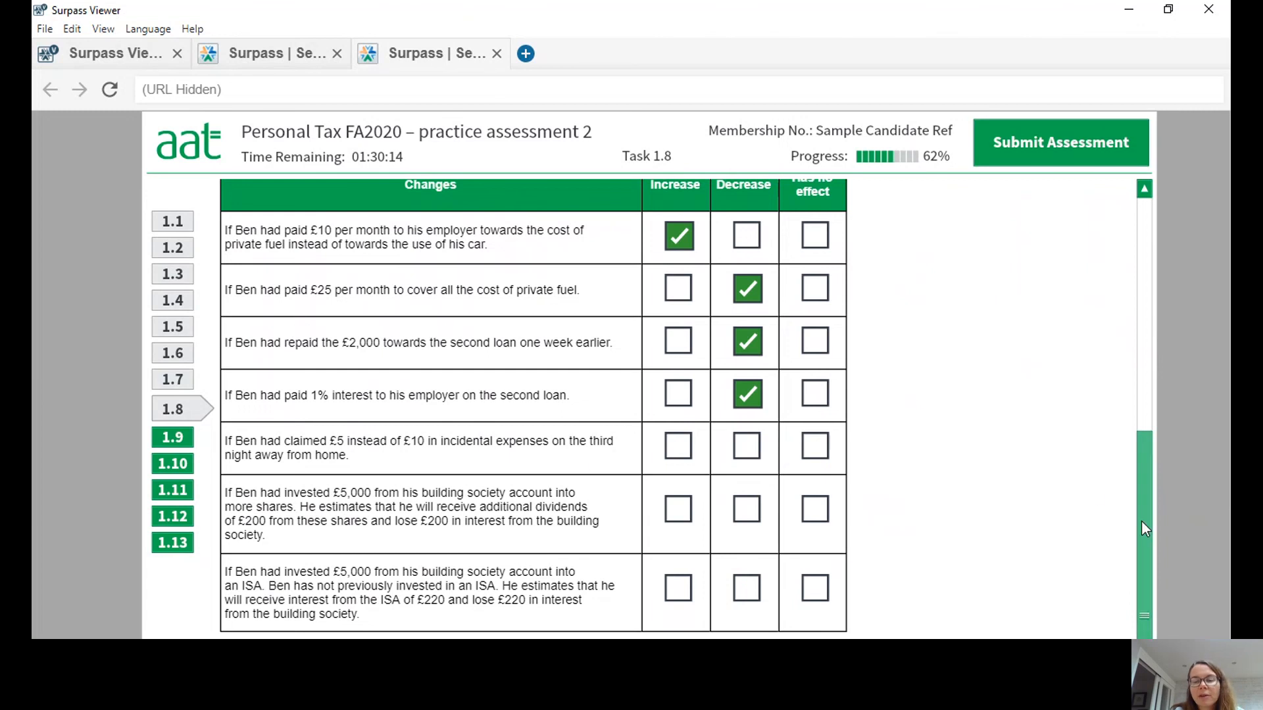
Mark claiming £5 instead of £10 in incidental expenses as Has no effect, and investing £5,000 in more shares as Decrease.
{"action": "left_click_drag", "start_coordinate": [1142, 520], "coordinate": [1174, 283]}
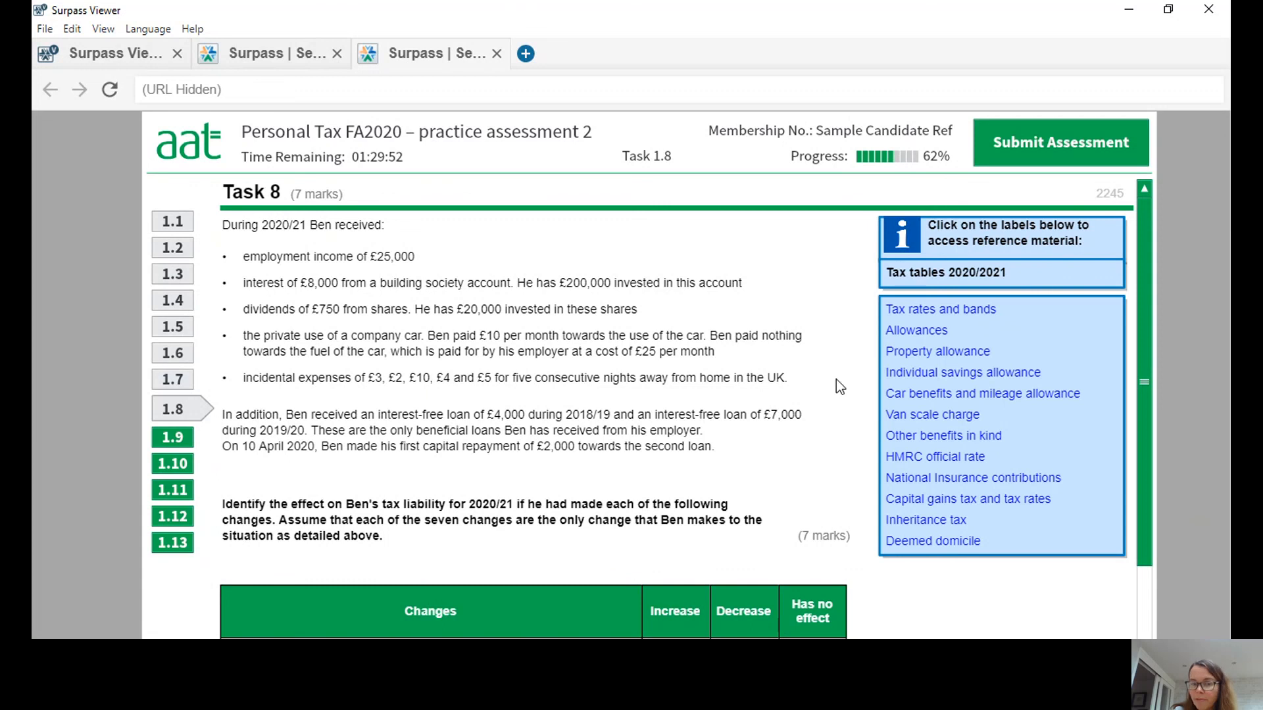
{"action": "left_click_drag", "start_coordinate": [1145, 287], "coordinate": [1176, 525]}
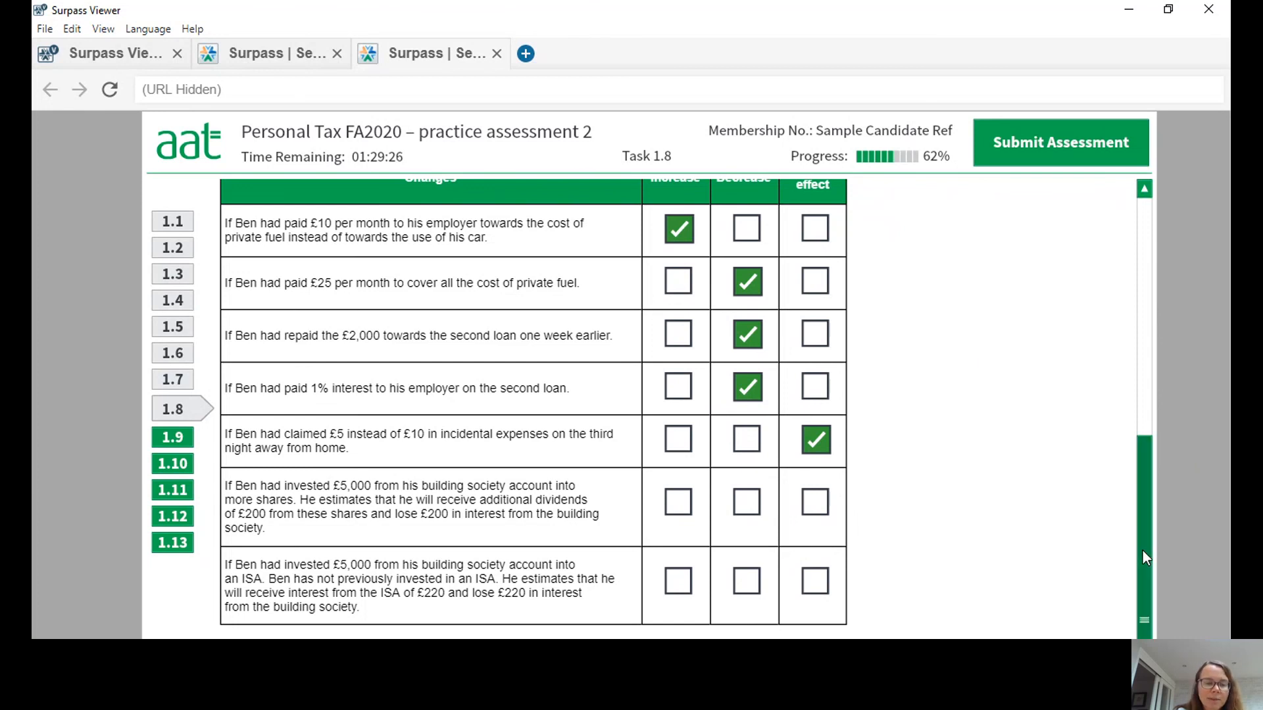
{"action": "mouse_move", "coordinate": [1141, 550]}
{"action": "left_mouse_down"}
{"action": "mouse_move", "coordinate": [1148, 322]}
{"action": "mouse_move", "coordinate": [1152, 557]}
{"action": "left_mouse_up"}
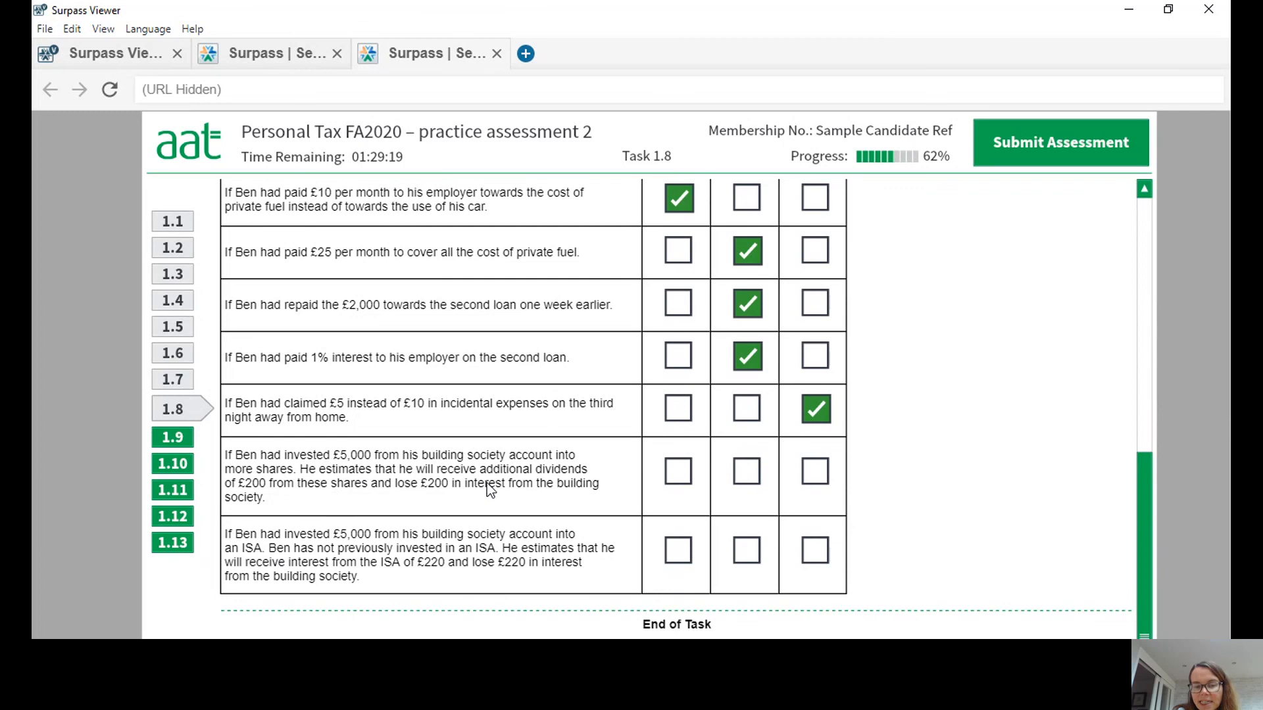
{"action": "left_click_drag", "start_coordinate": [1145, 535], "coordinate": [1133, 255]}
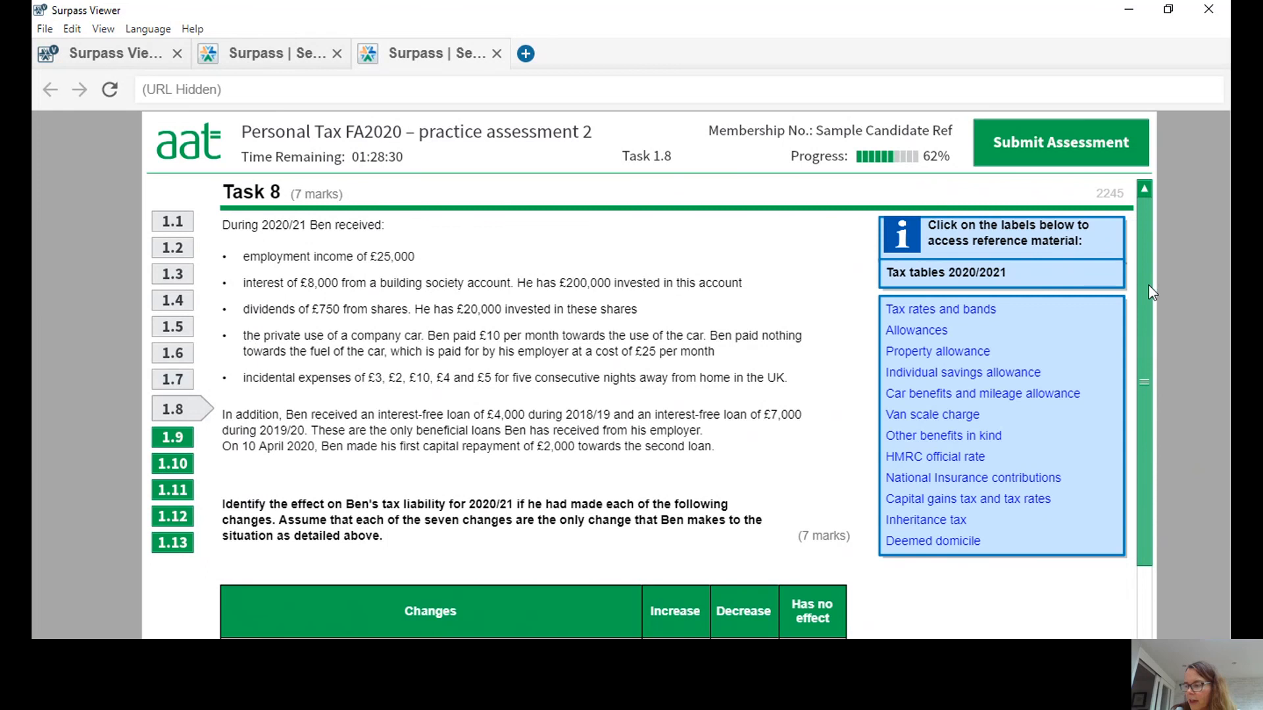
{"action": "left_click_drag", "start_coordinate": [1149, 286], "coordinate": [790, 577]}
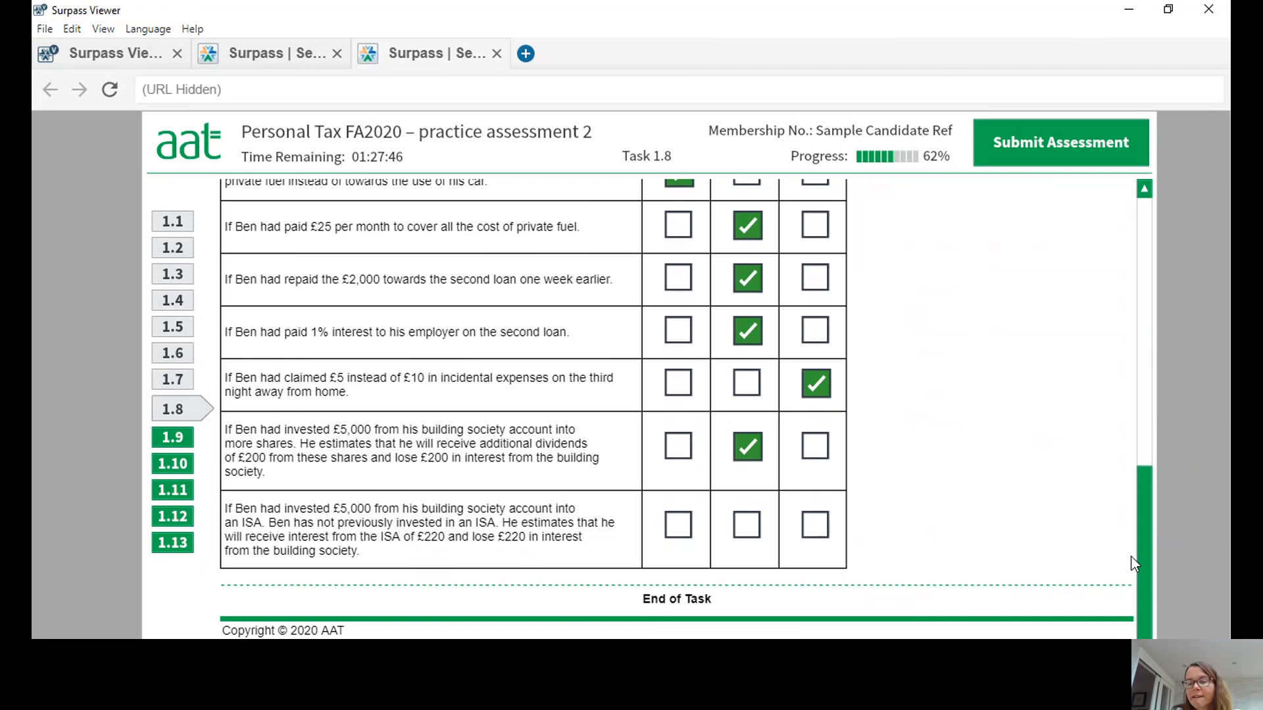
Mark investing £5,000 from the building society account into an ISA as Decrease and review the completed Task 8 table.
{"action": "scroll", "coordinate": [1153, 534], "scroll_direction": "up", "scroll_amount": 1}
{"action": "scroll", "coordinate": [1154, 545], "scroll_direction": "down", "scroll_amount": 1}
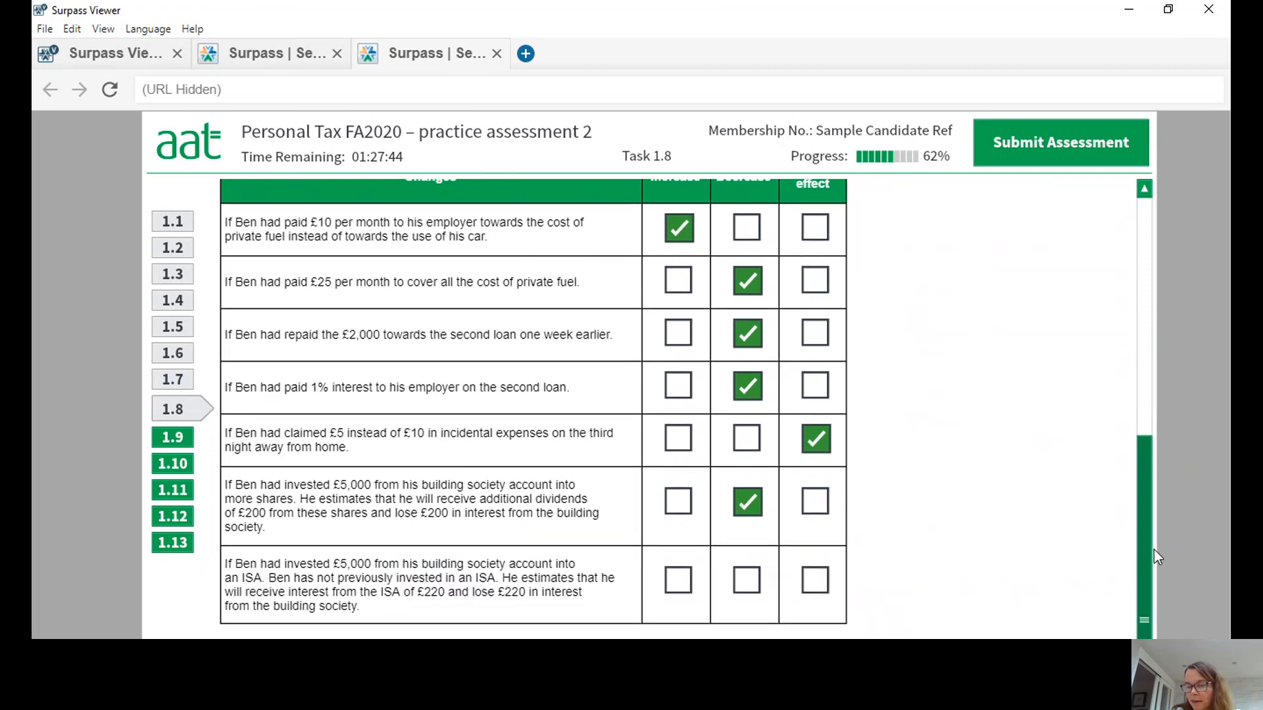
{"action": "left_click", "coordinate": [747, 581]}
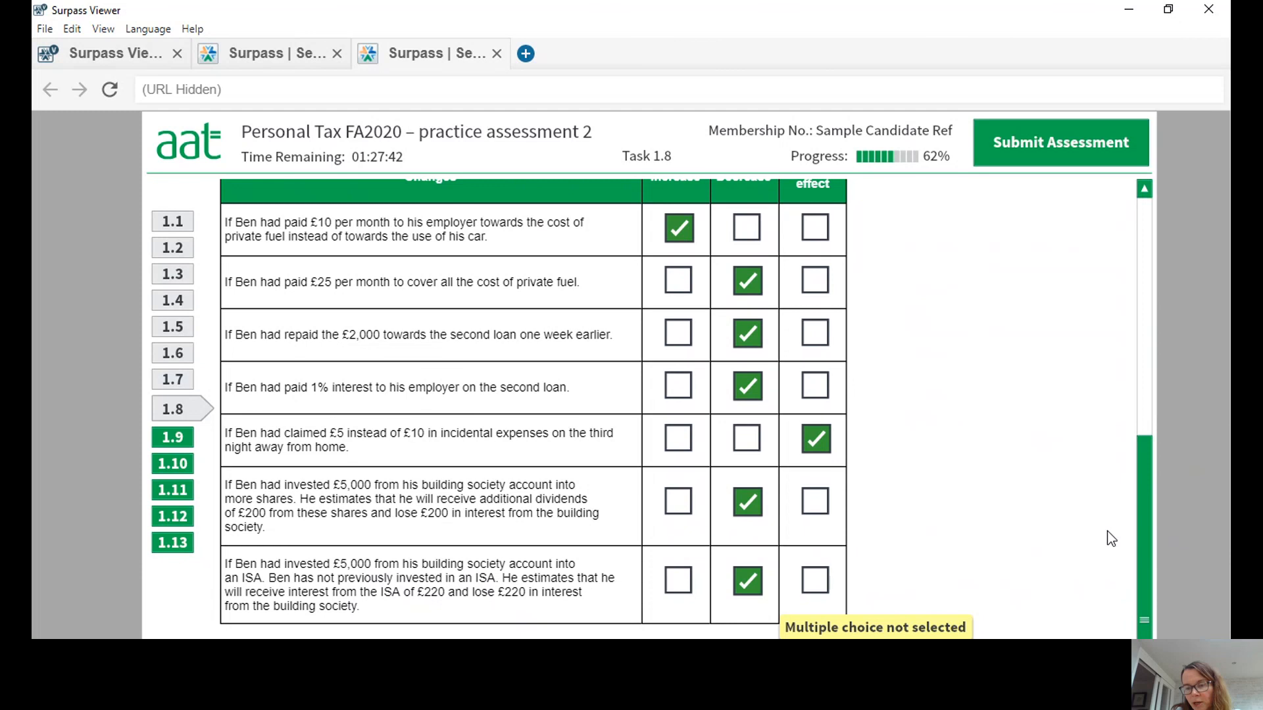
{"action": "left_click_drag", "start_coordinate": [1144, 465], "coordinate": [1146, 542]}
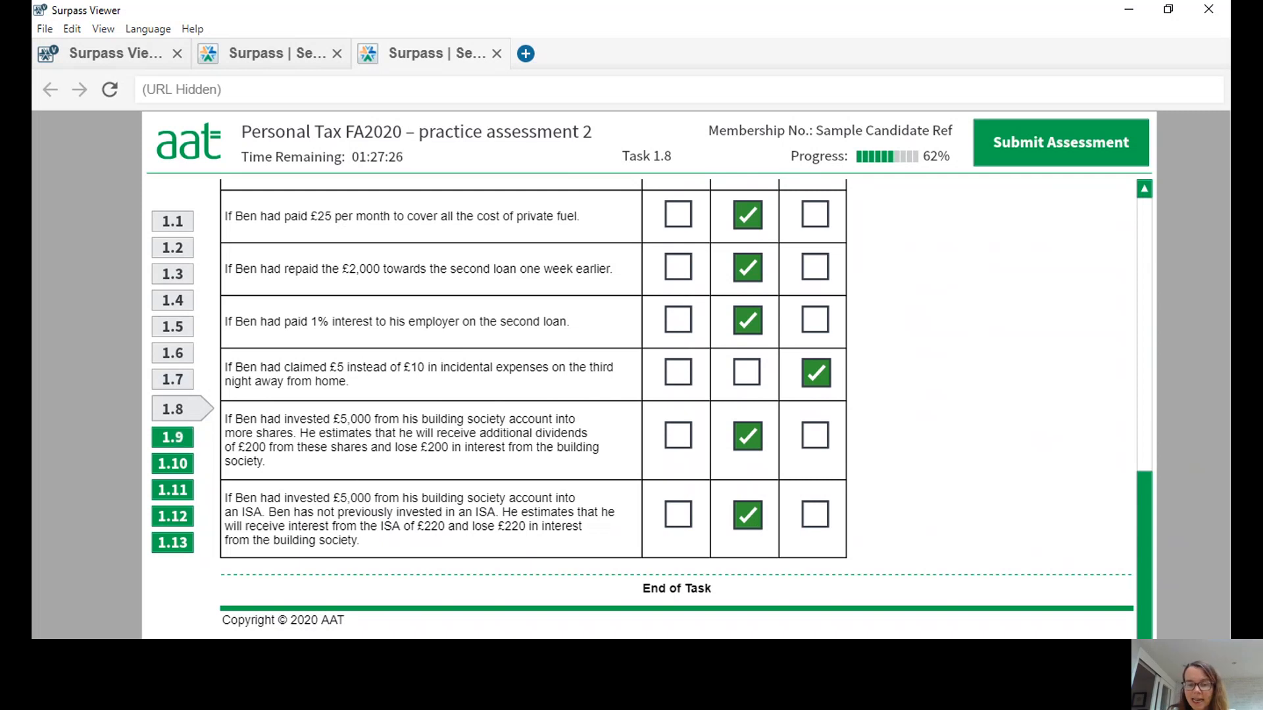
{"action": "left_click", "coordinate": [1142, 610]}
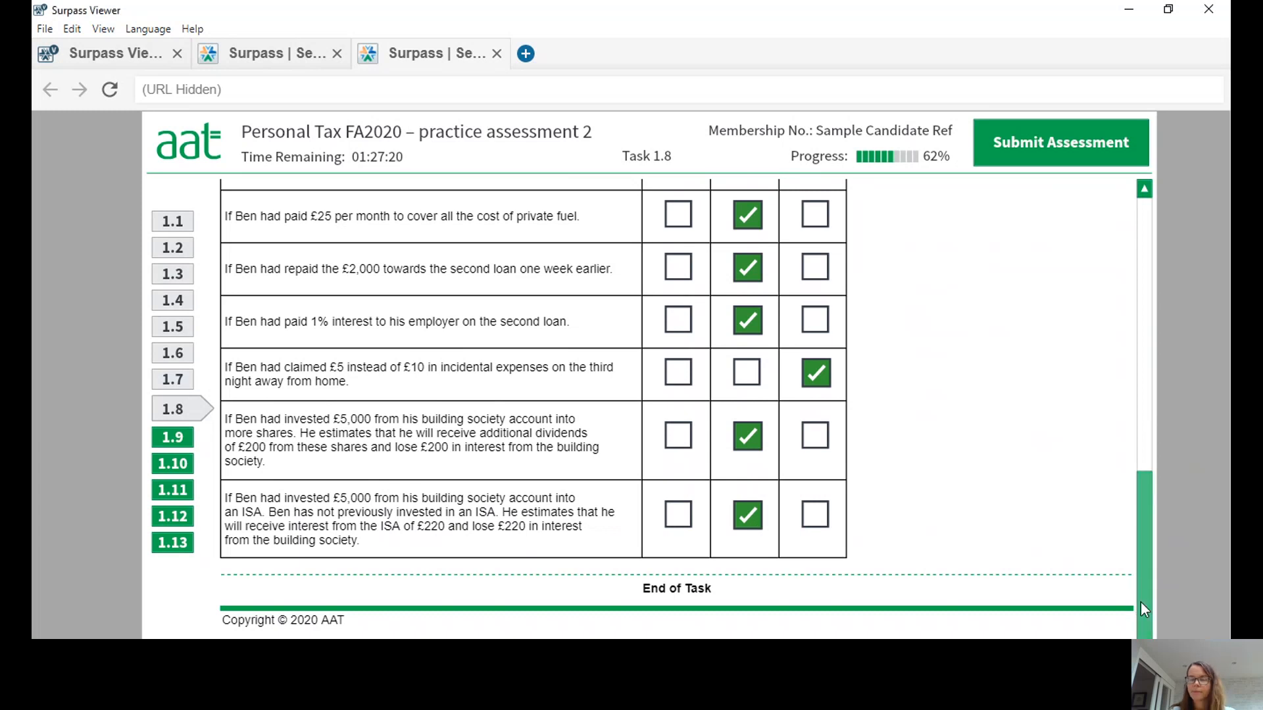